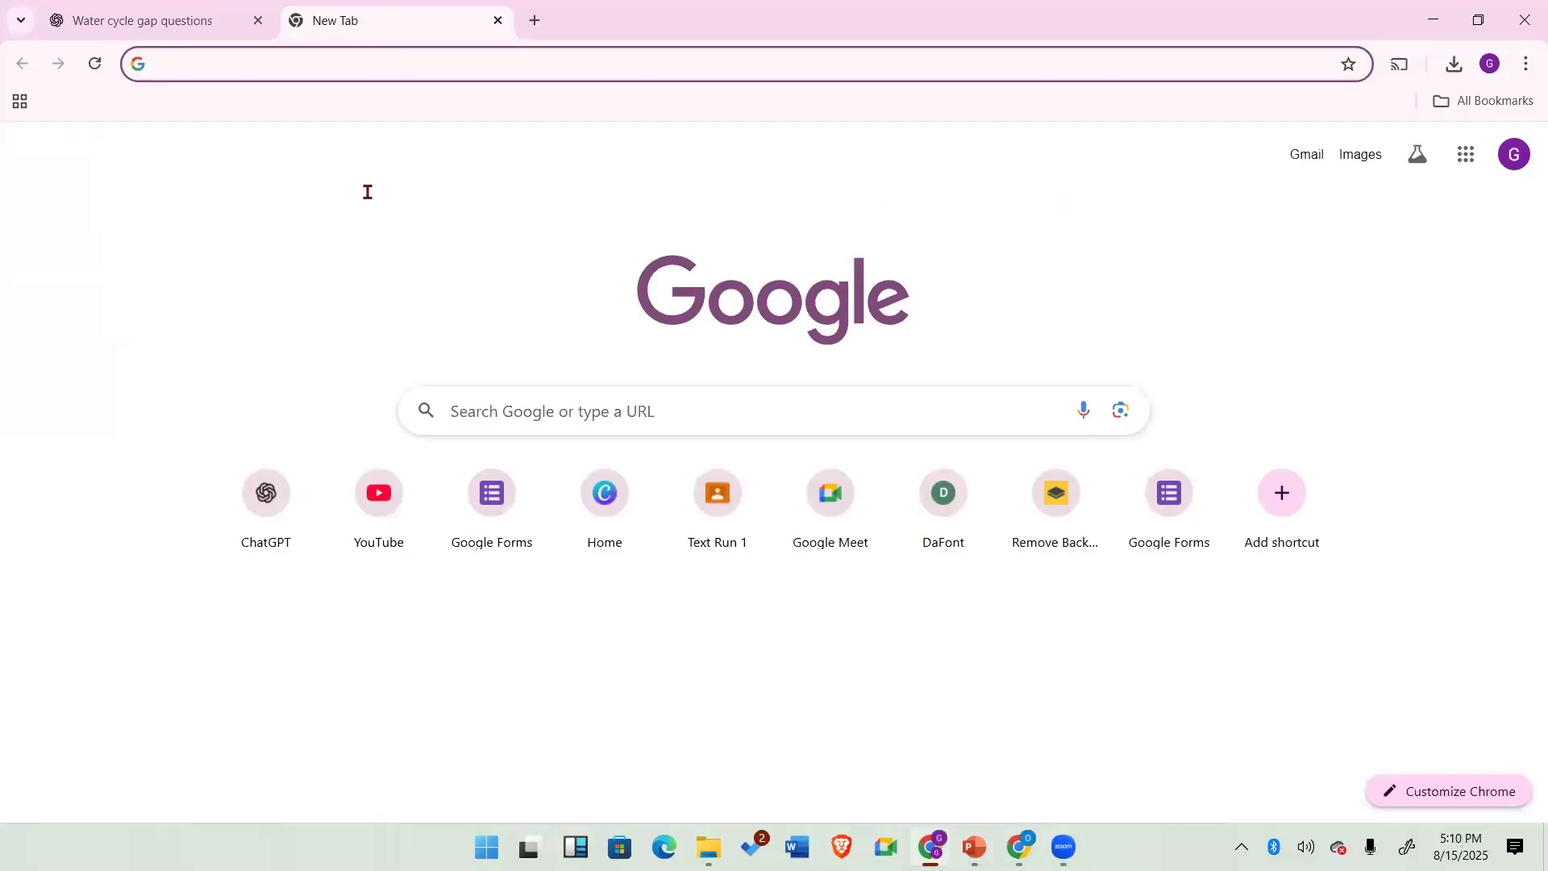
# Step: Open canva.com in the current browser tab
pyautogui.click(170, 66)
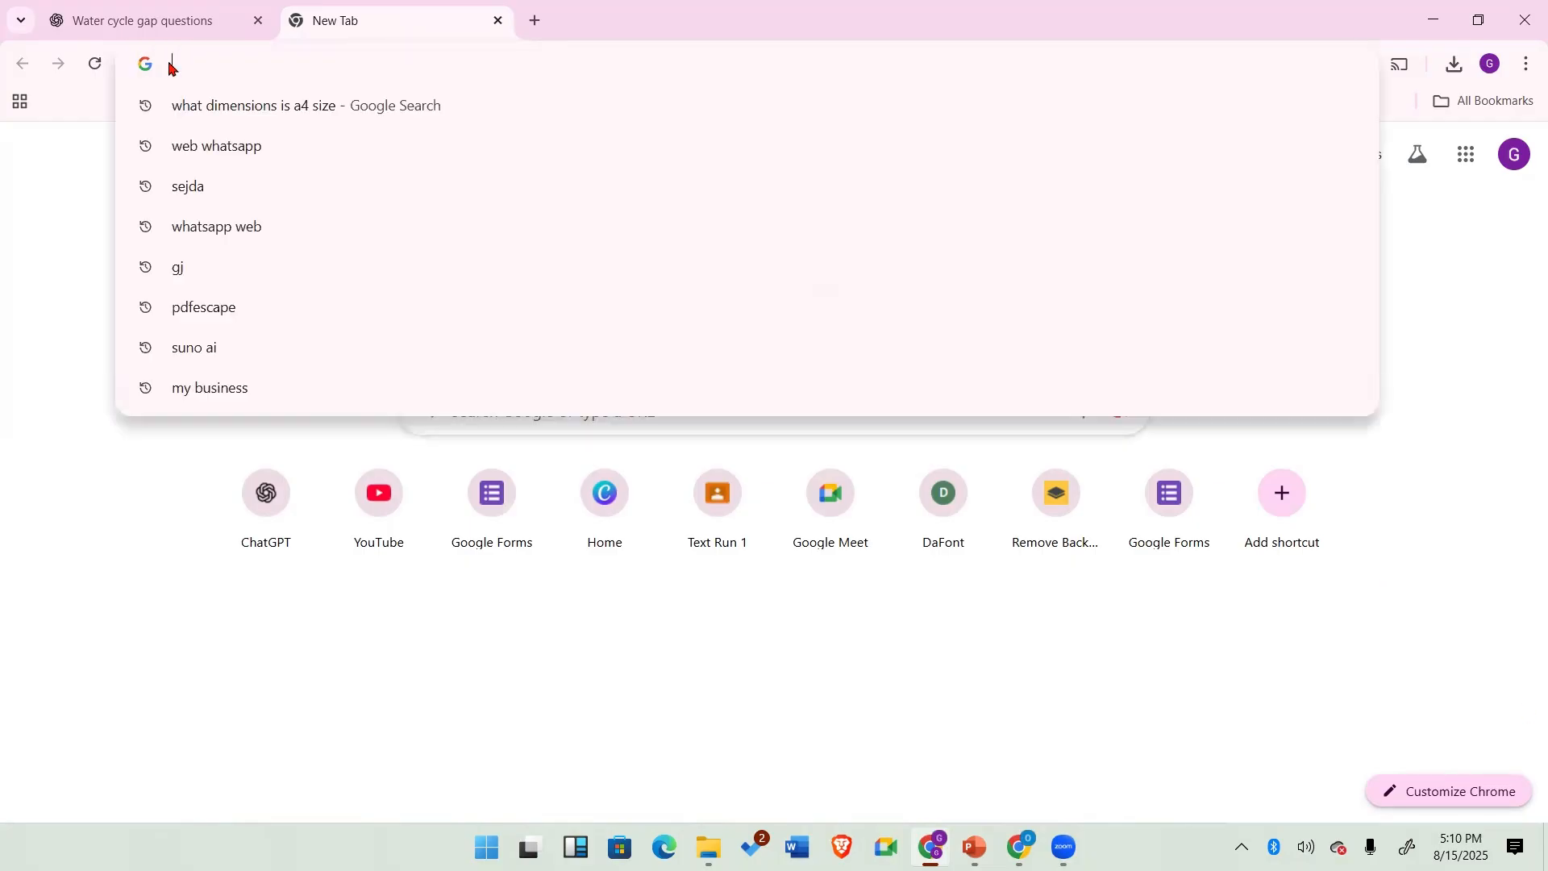
pyautogui.write('canva.')
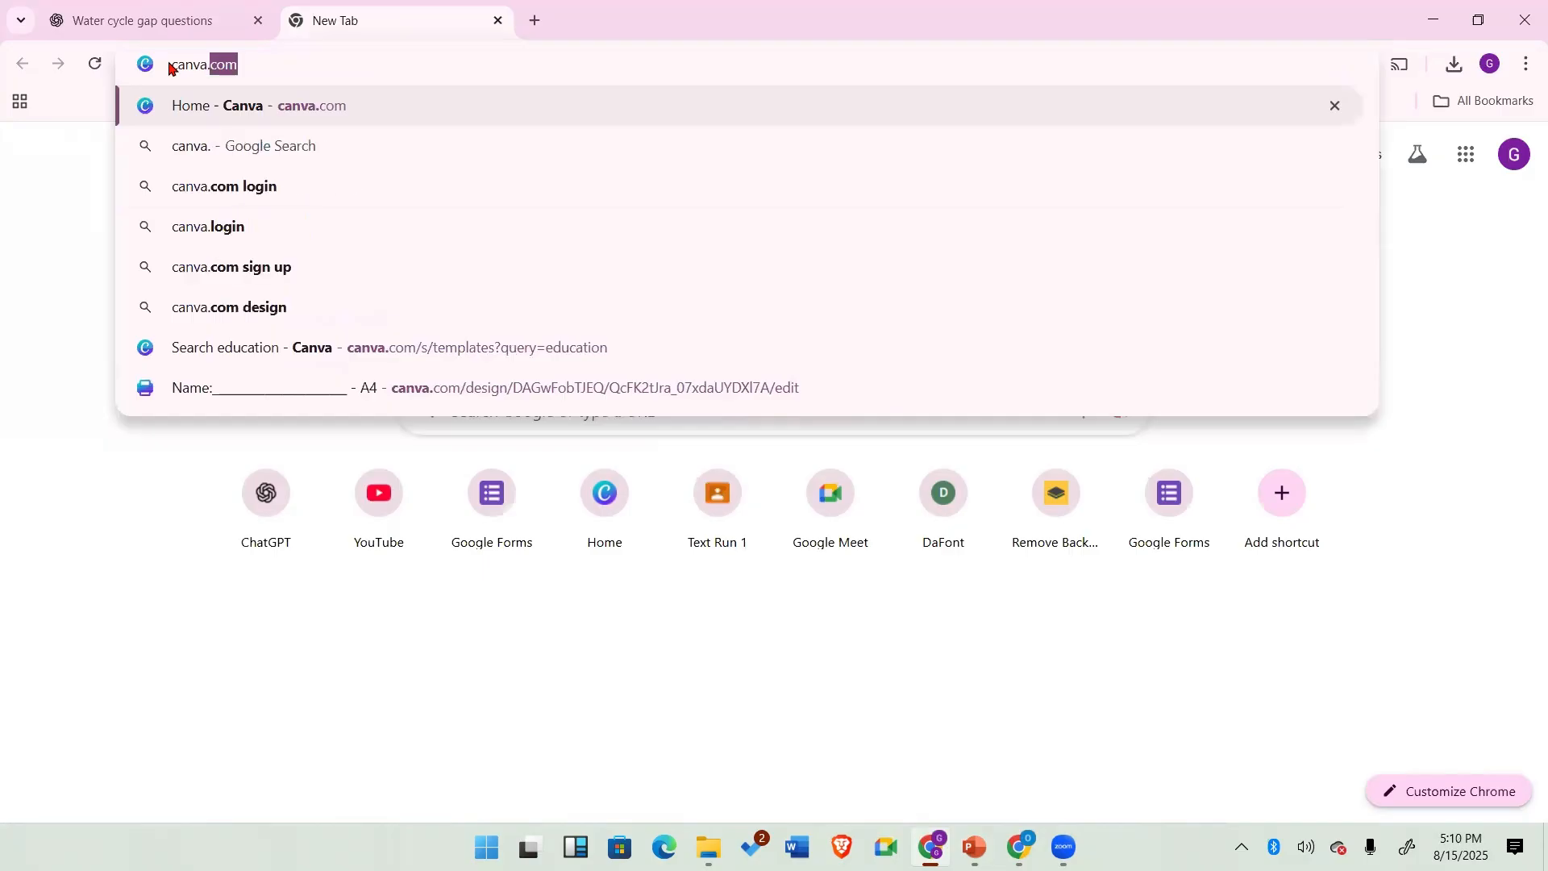
pyautogui.write('com')
pyautogui.press('Return')
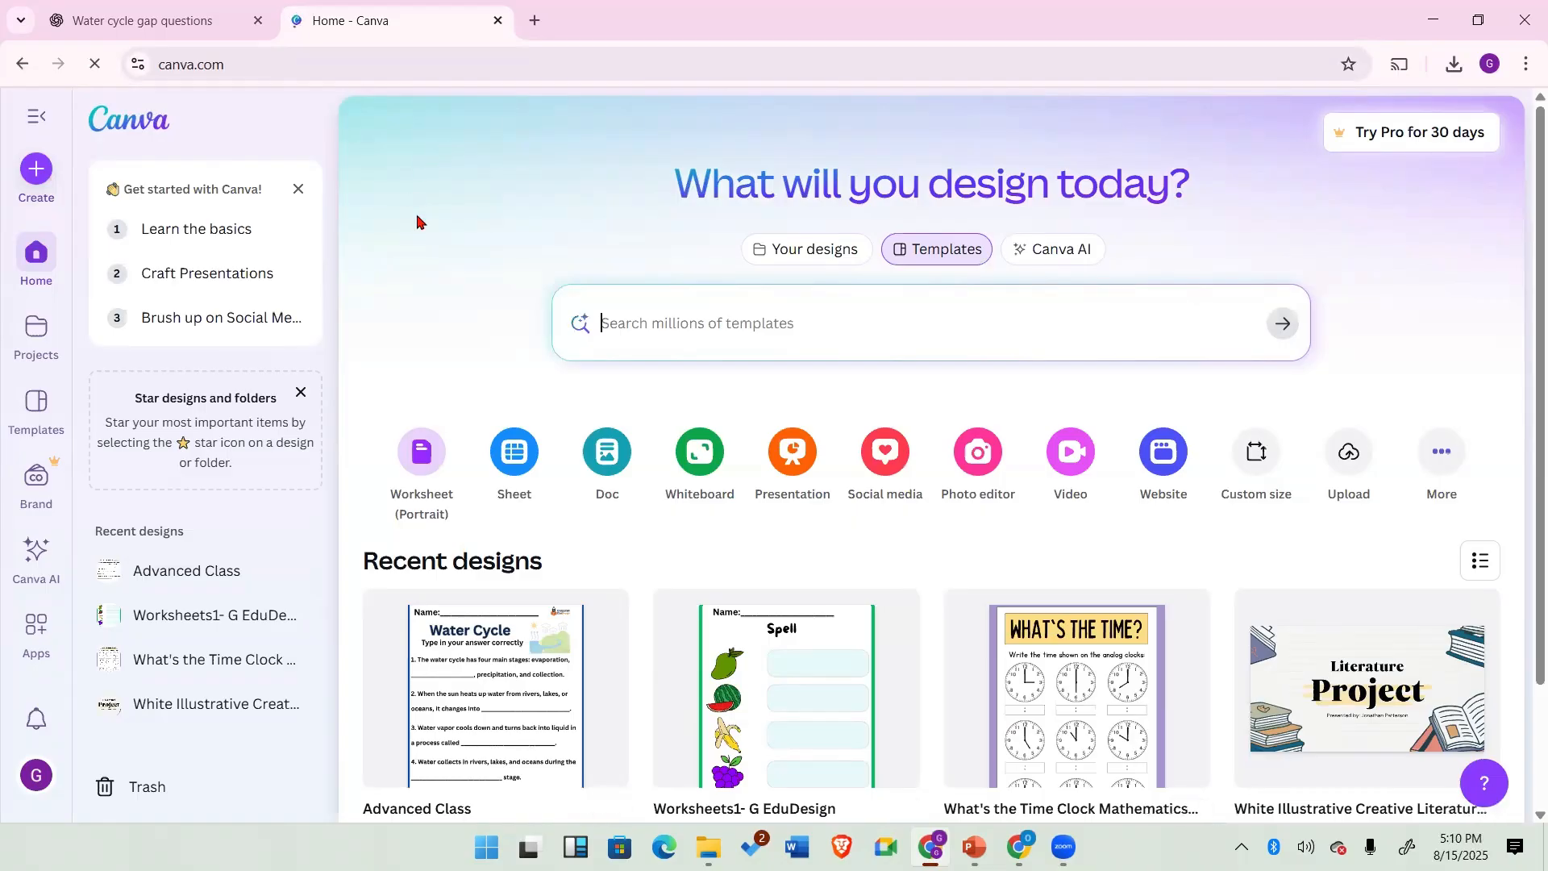
# Step: Launch a second Chrome window and open canva.com there
pyautogui.moveTo(932, 846)
pyautogui.press('super')
pyautogui.write('chrom')
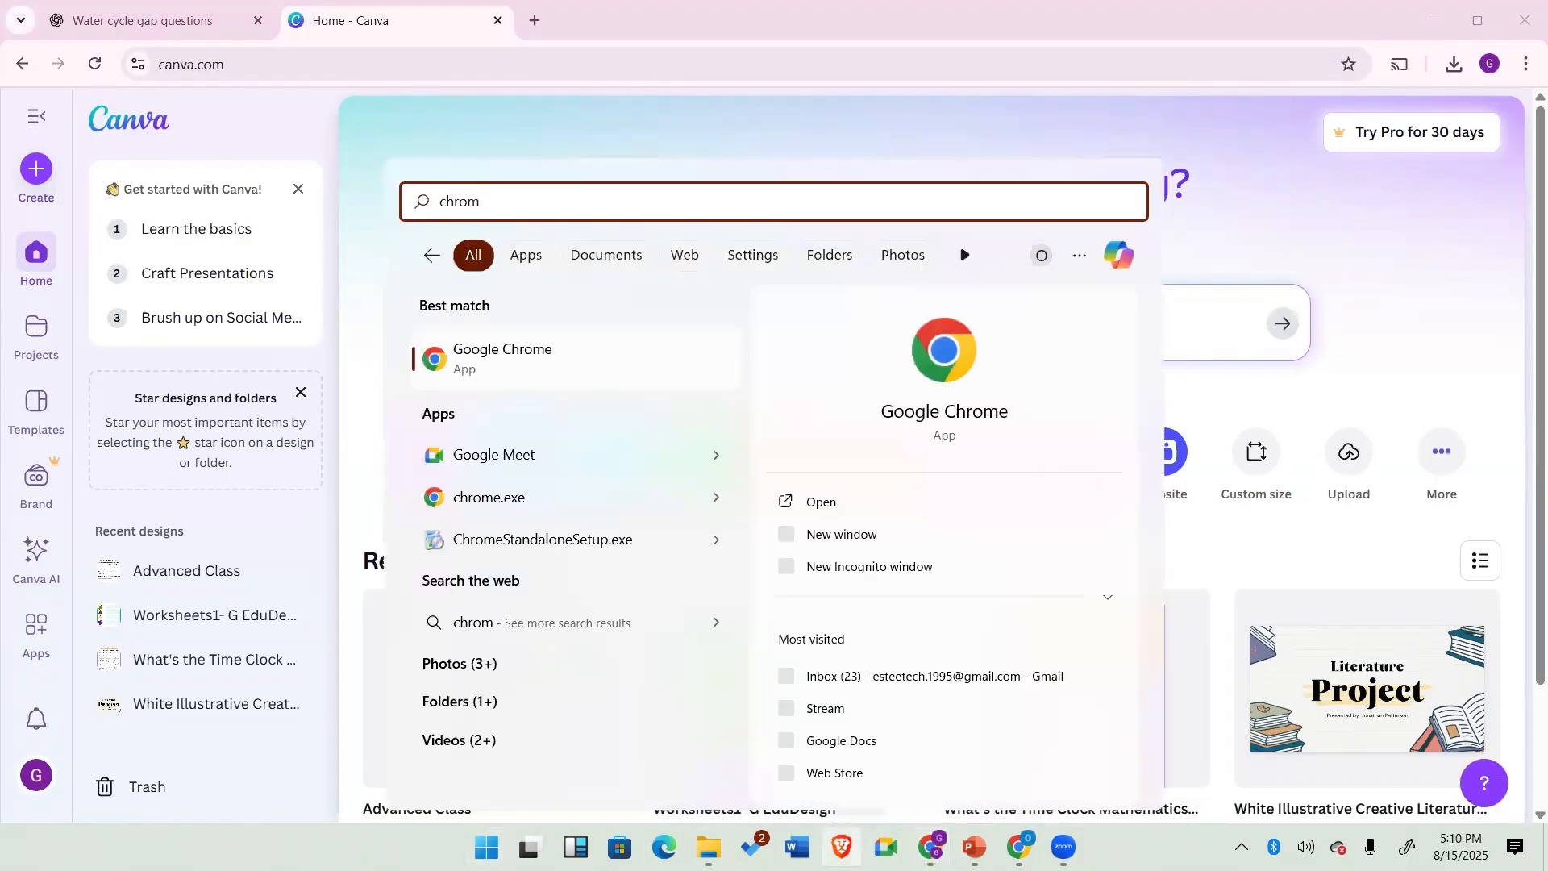
pyautogui.click(563, 356)
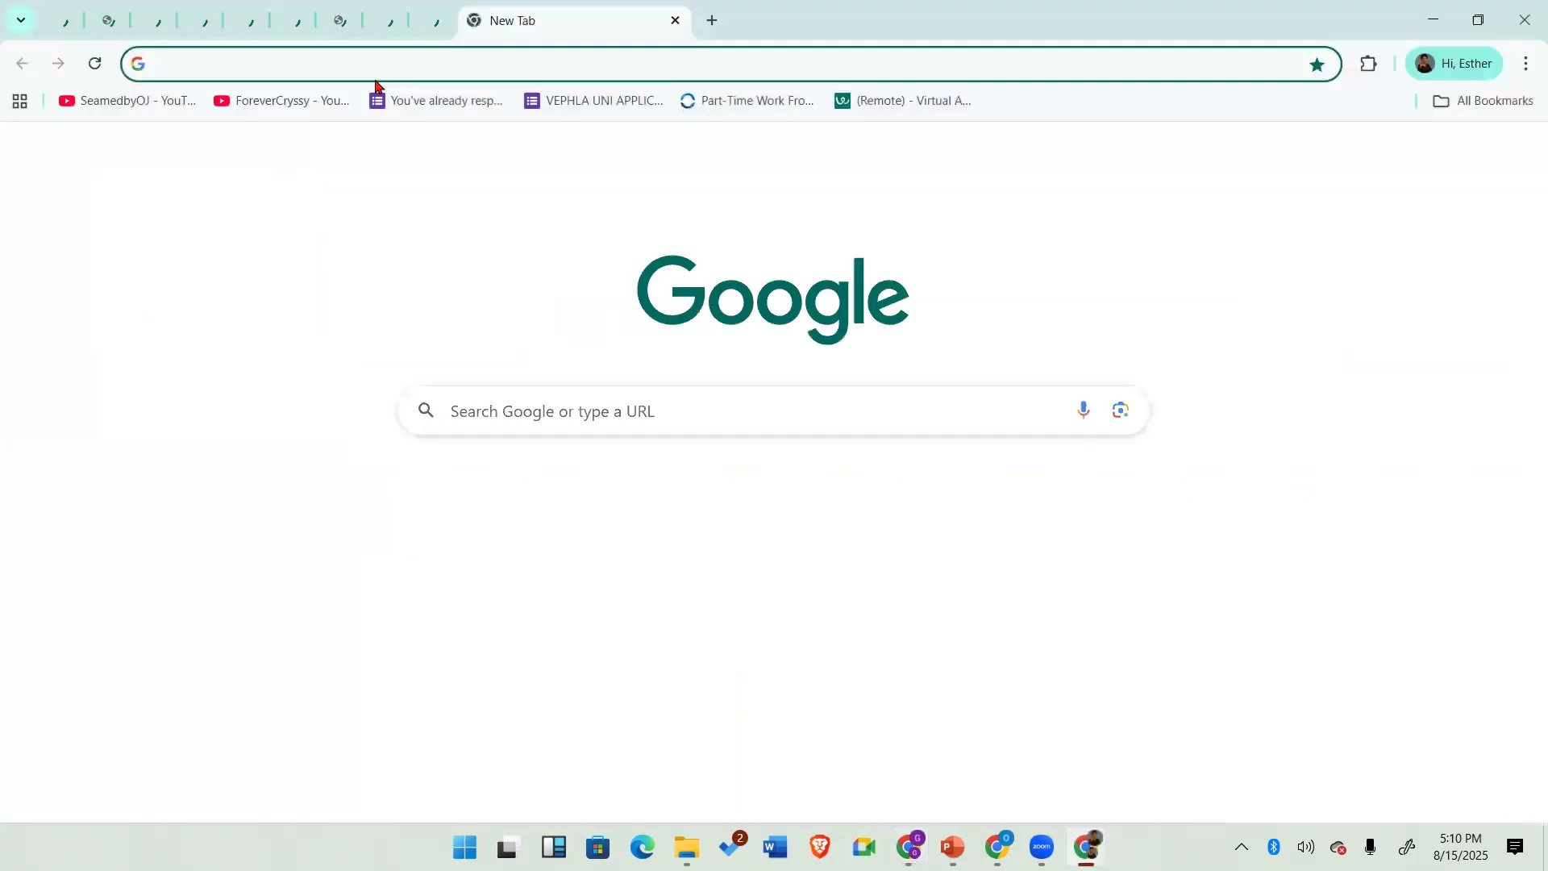
pyautogui.click(375, 80)
pyautogui.write('canva')
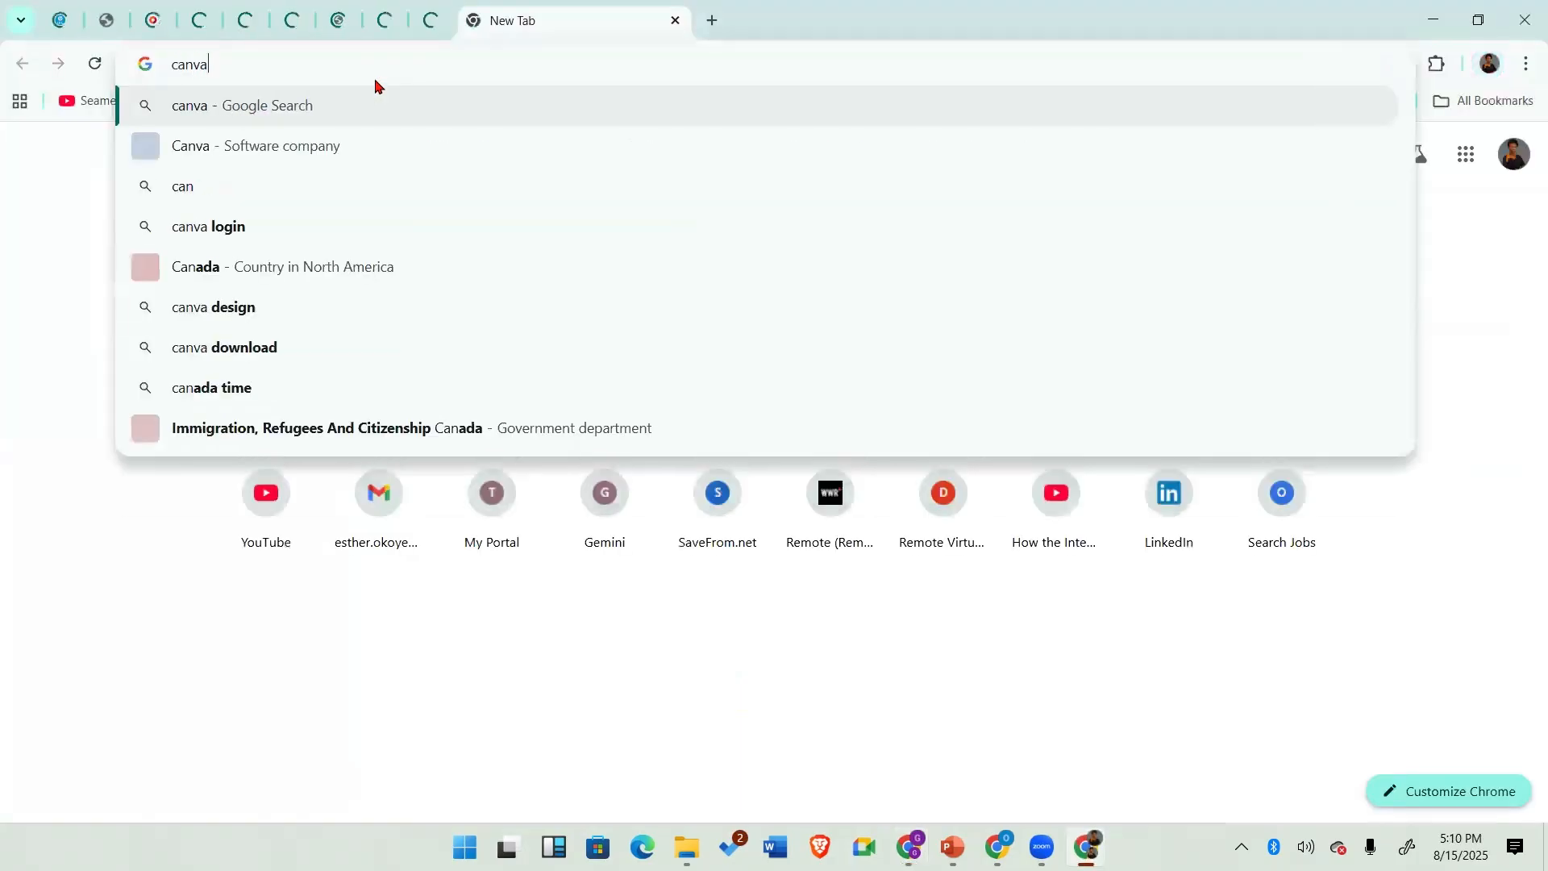
pyautogui.write('.com')
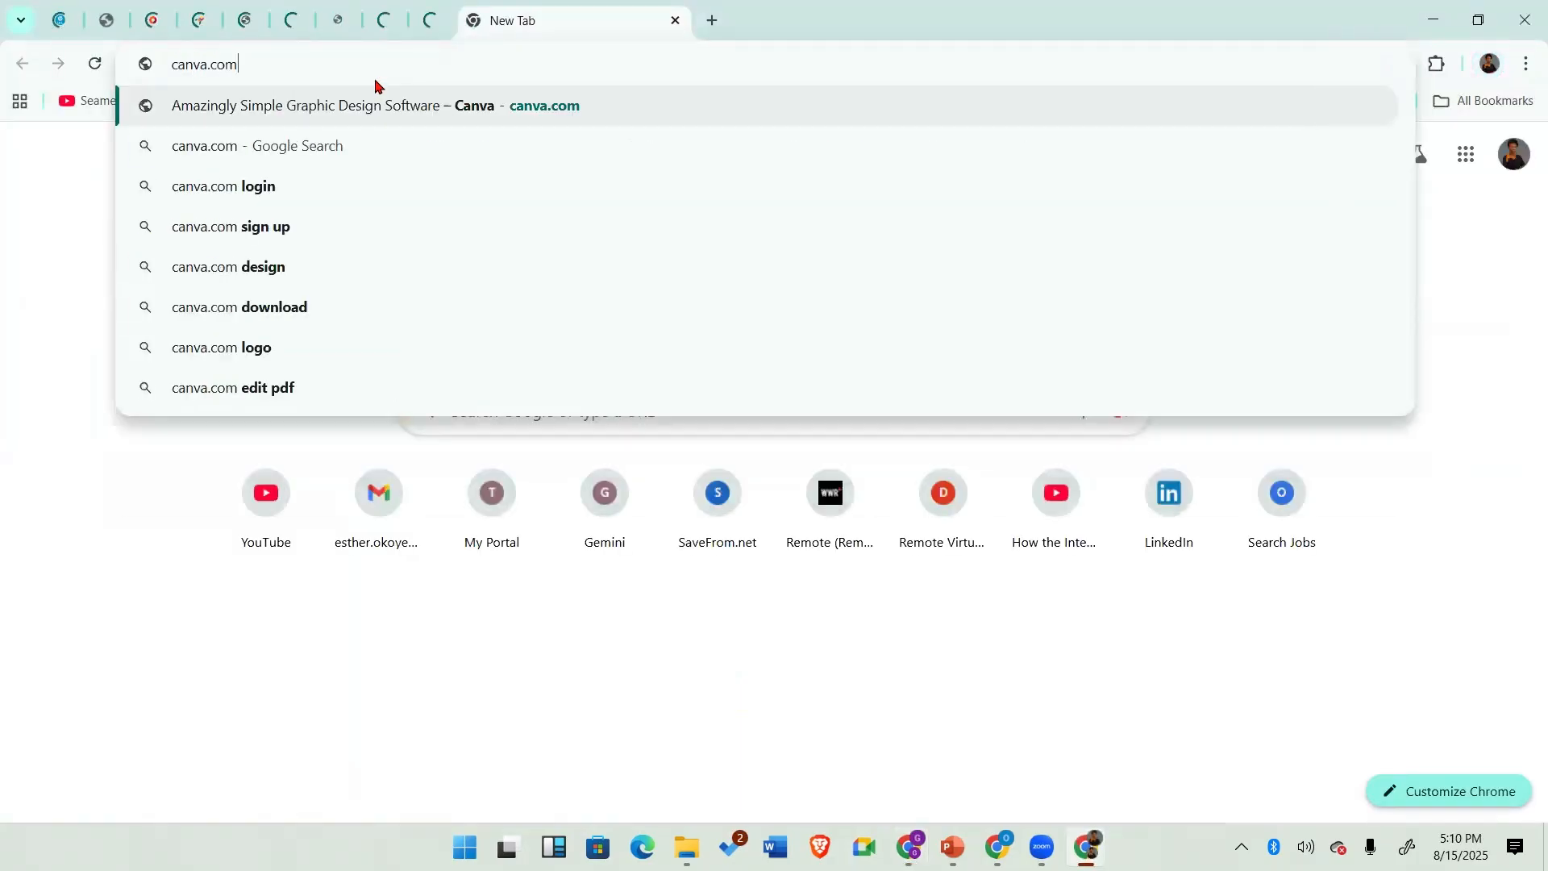
pyautogui.press('Return')
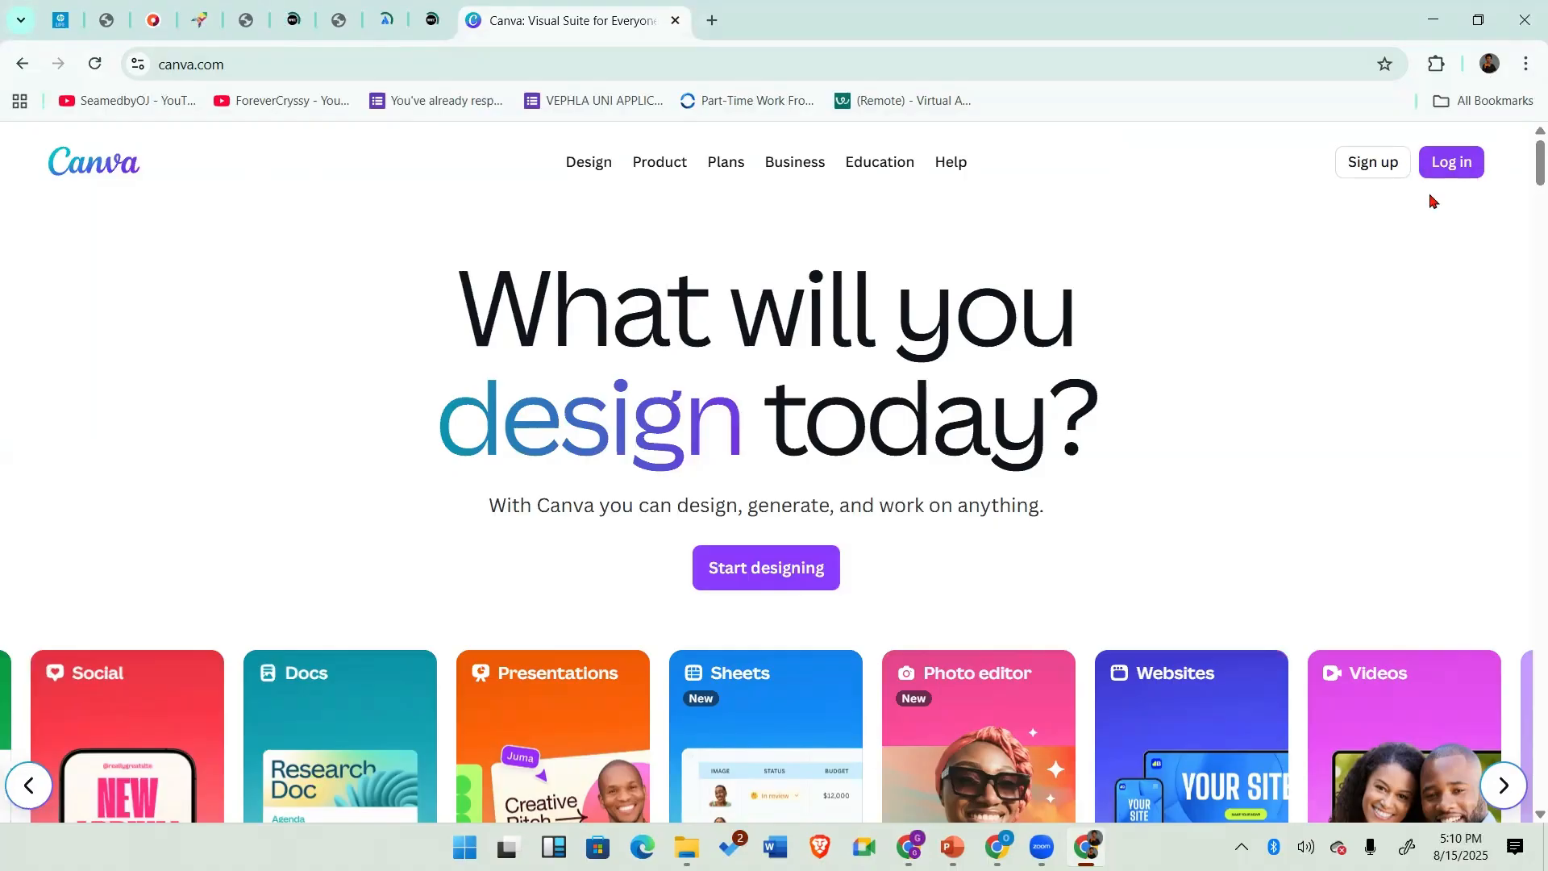
# Step: Close that window's Canva tab, minimize it, and return to the original Canva home page
pyautogui.click(1364, 165)
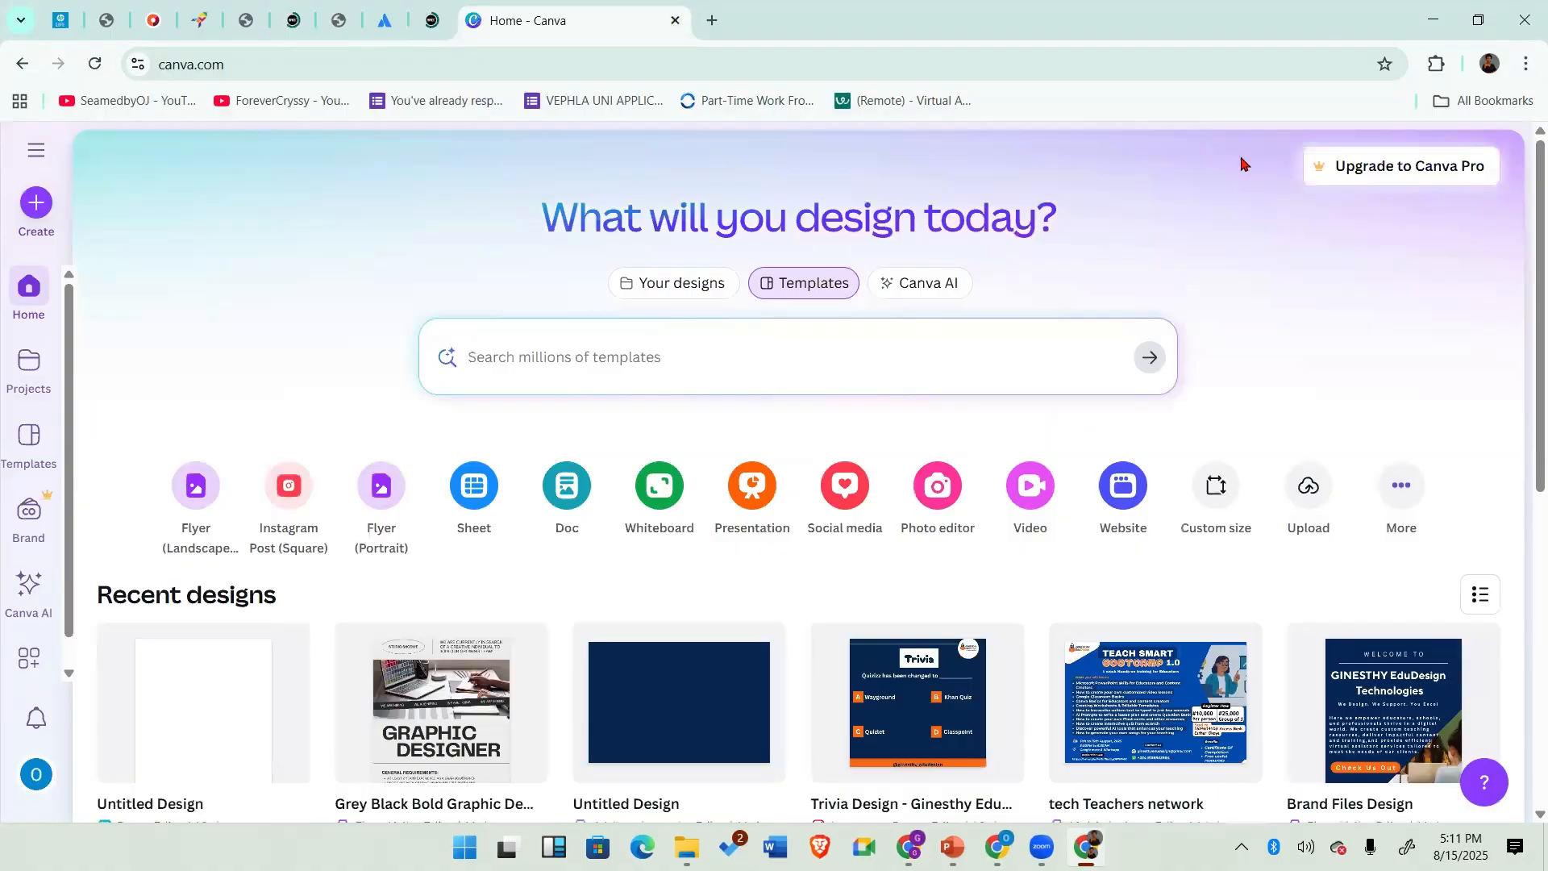
pyautogui.click(676, 23)
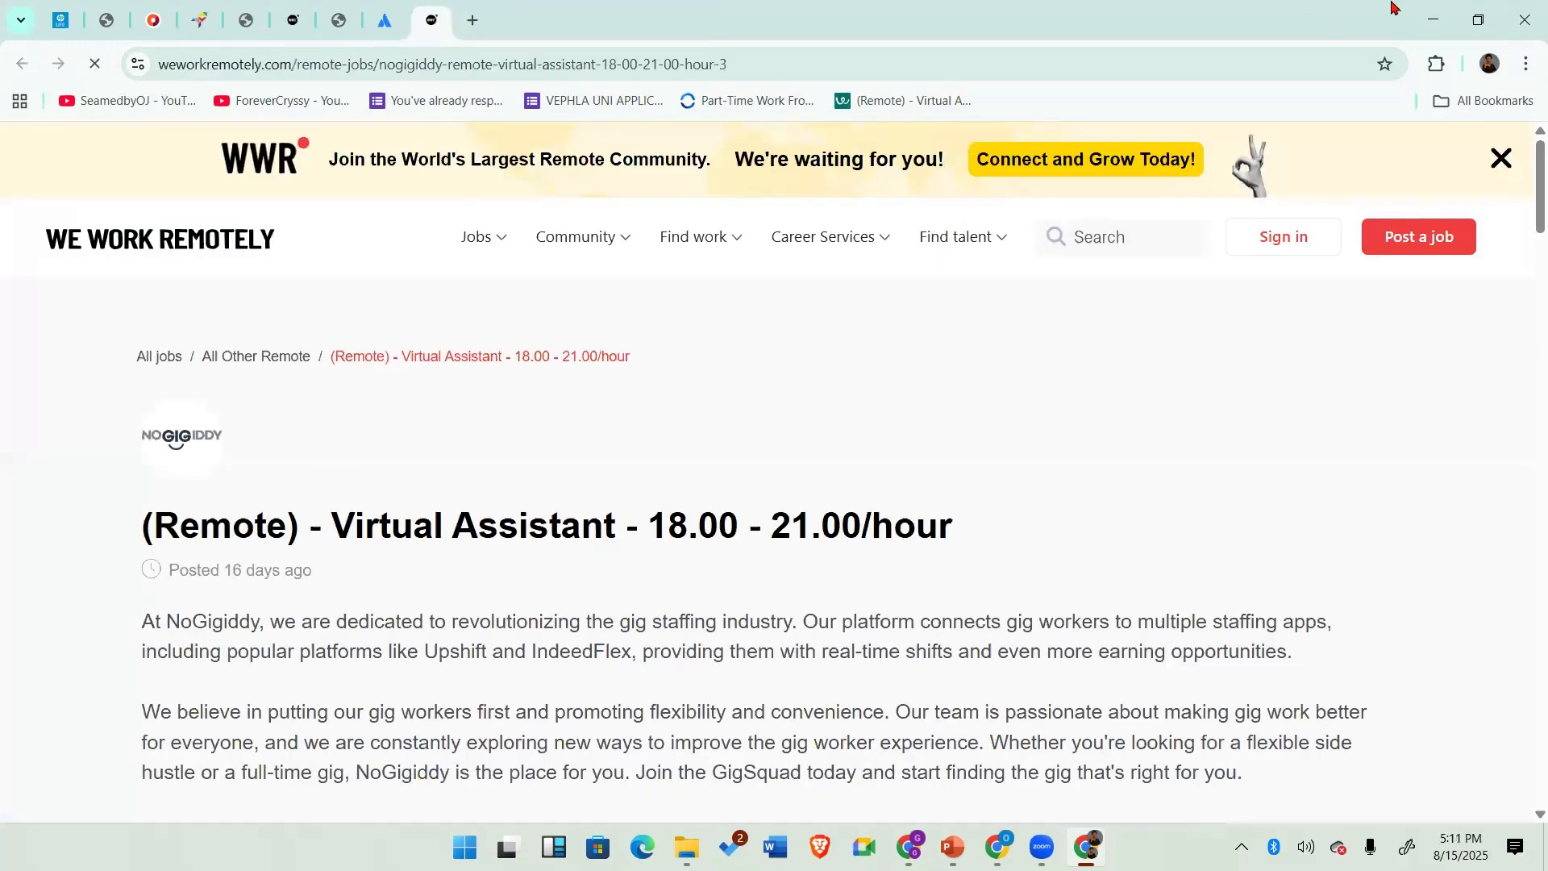
pyautogui.click(1432, 17)
pyautogui.moveTo(1087, 847)
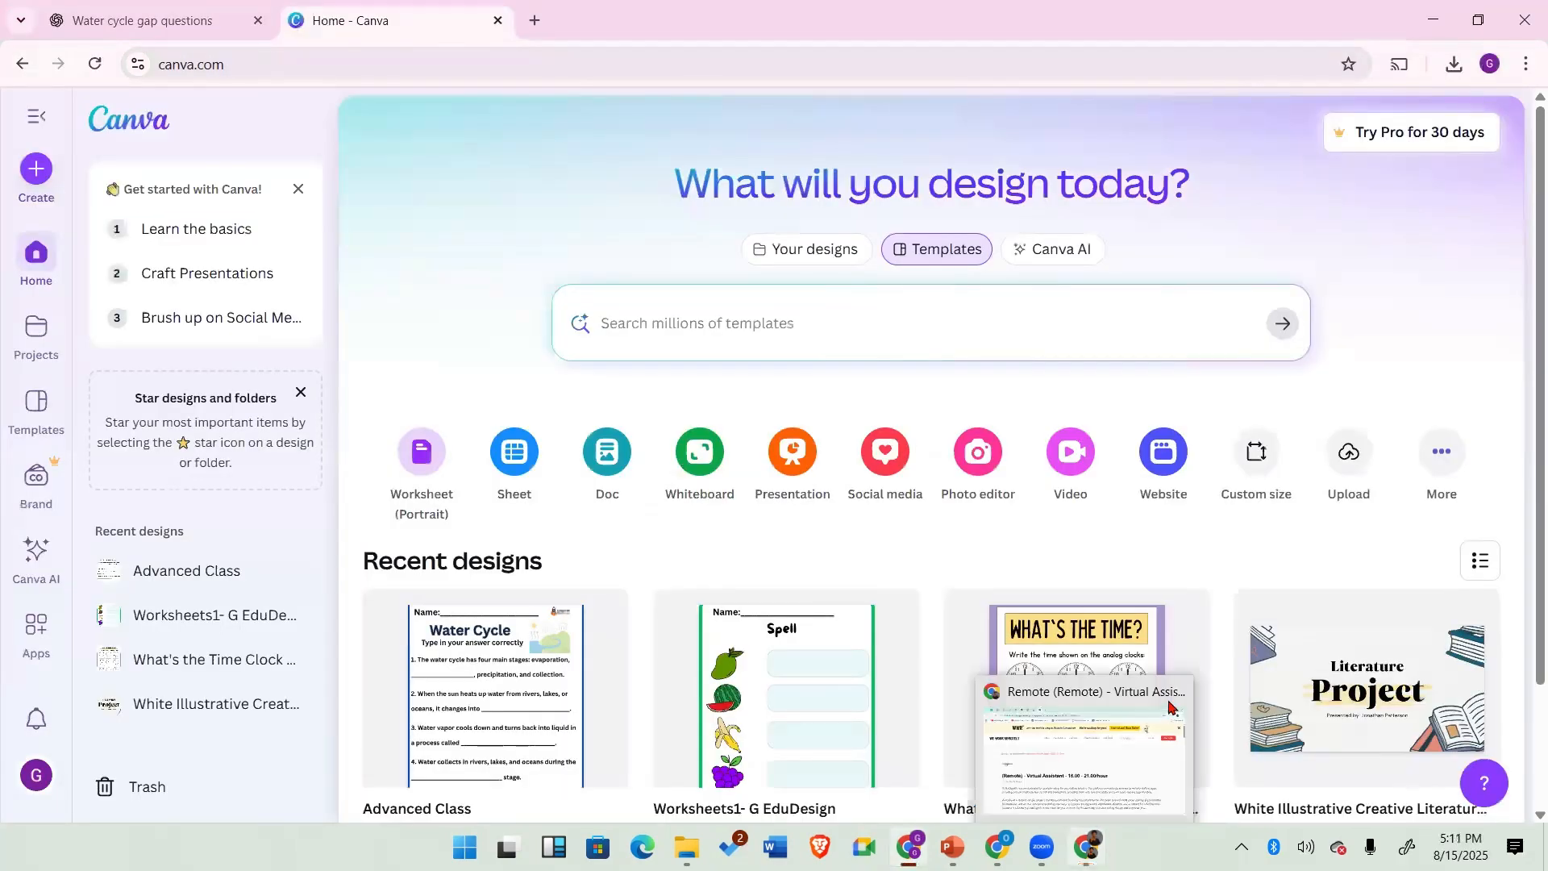
pyautogui.click(1179, 692)
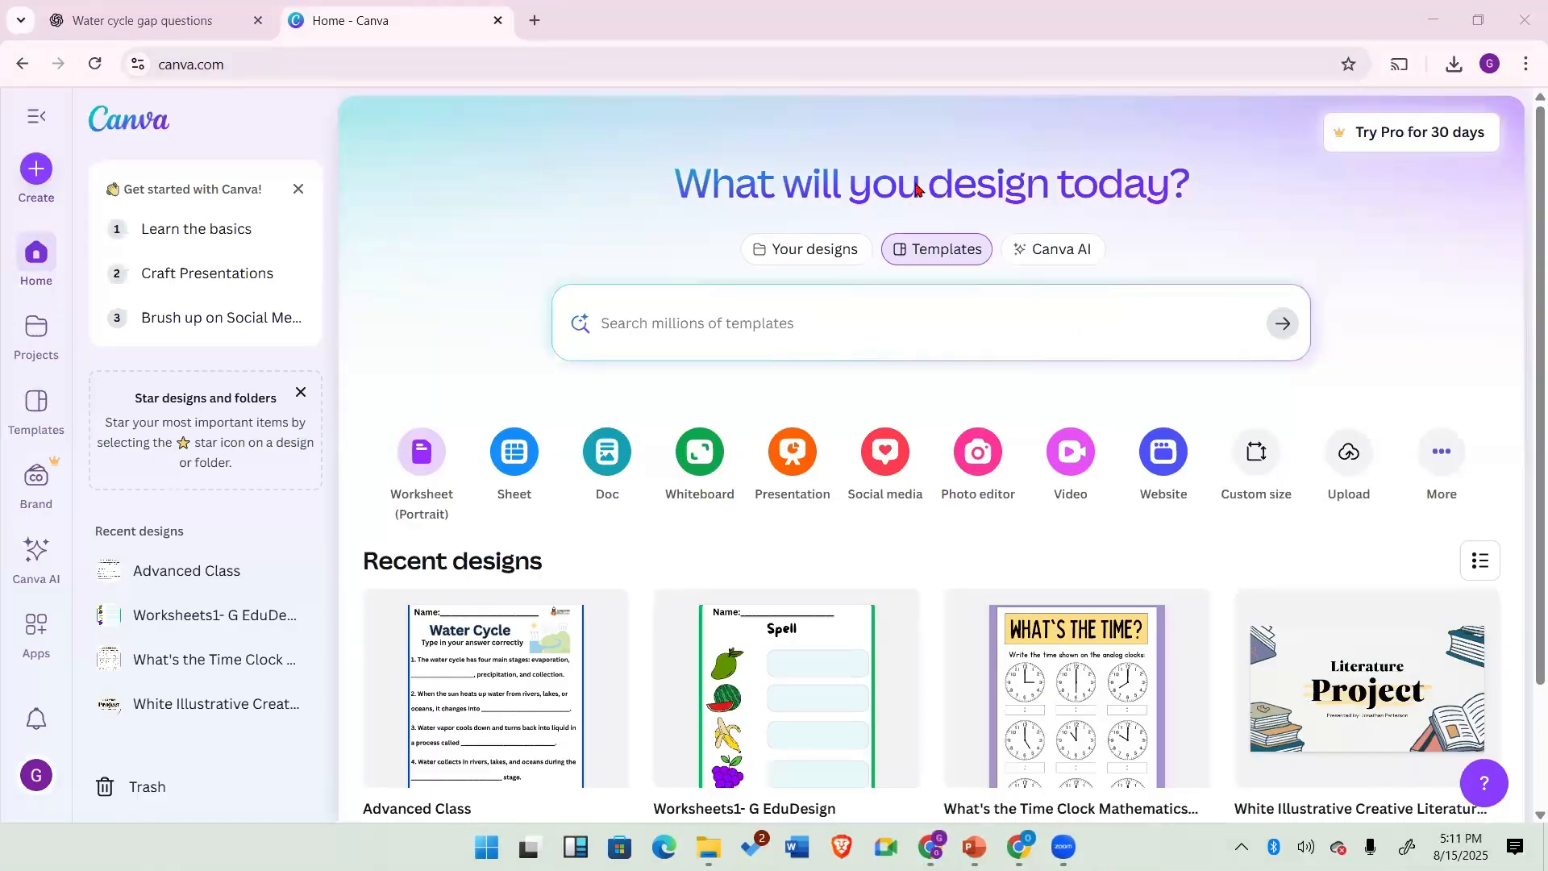
# Step: Create a new Worksheet for Children (Landscape) design from the create dialog, then close its tab
pyautogui.click(36, 171)
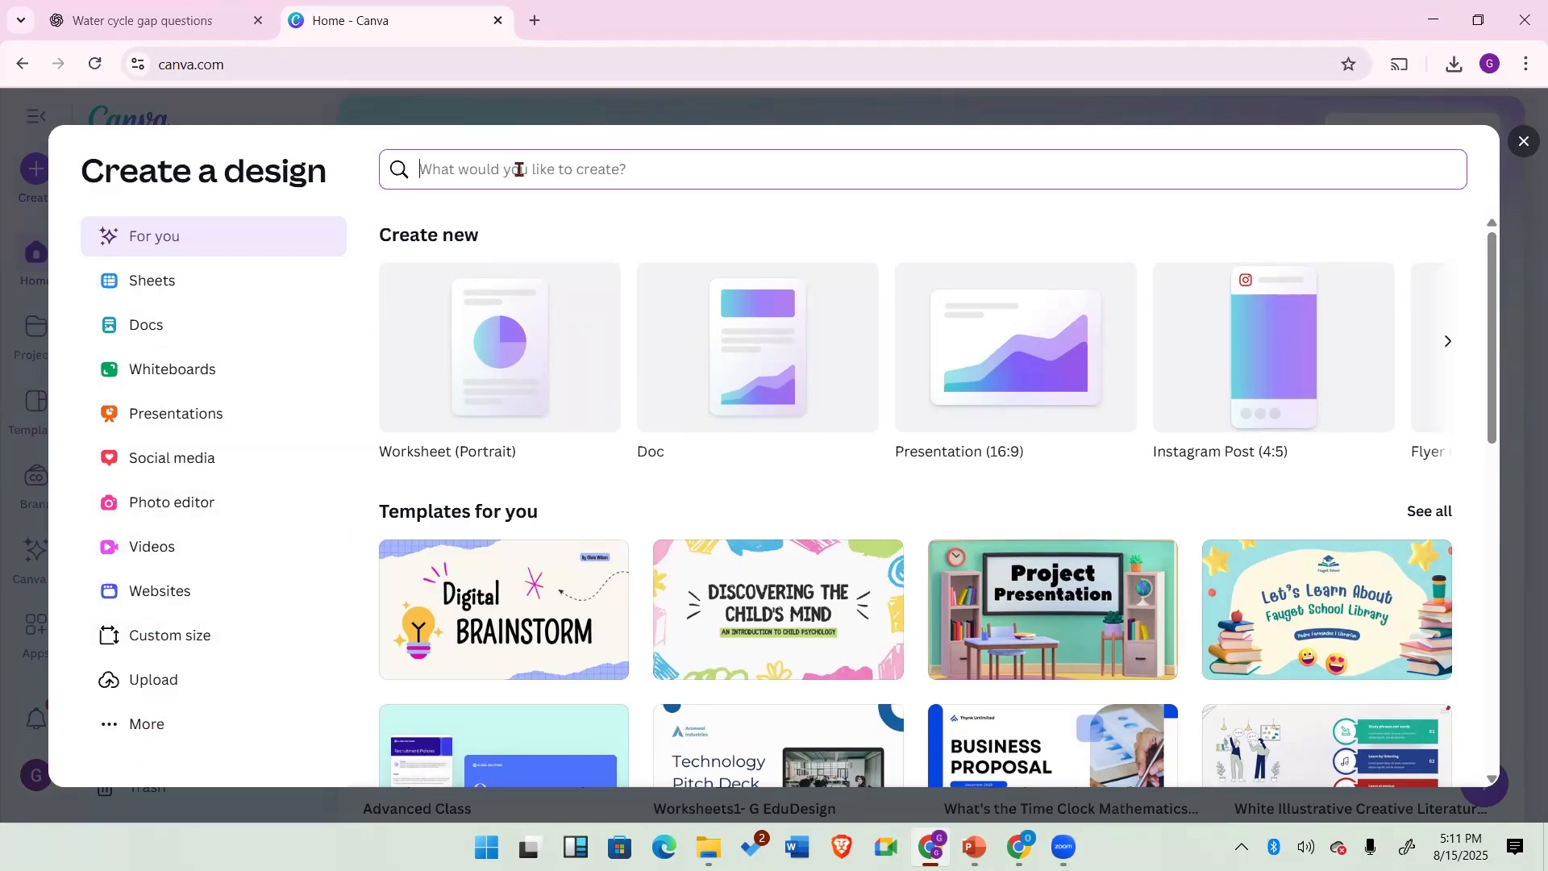
pyautogui.write('flyer')
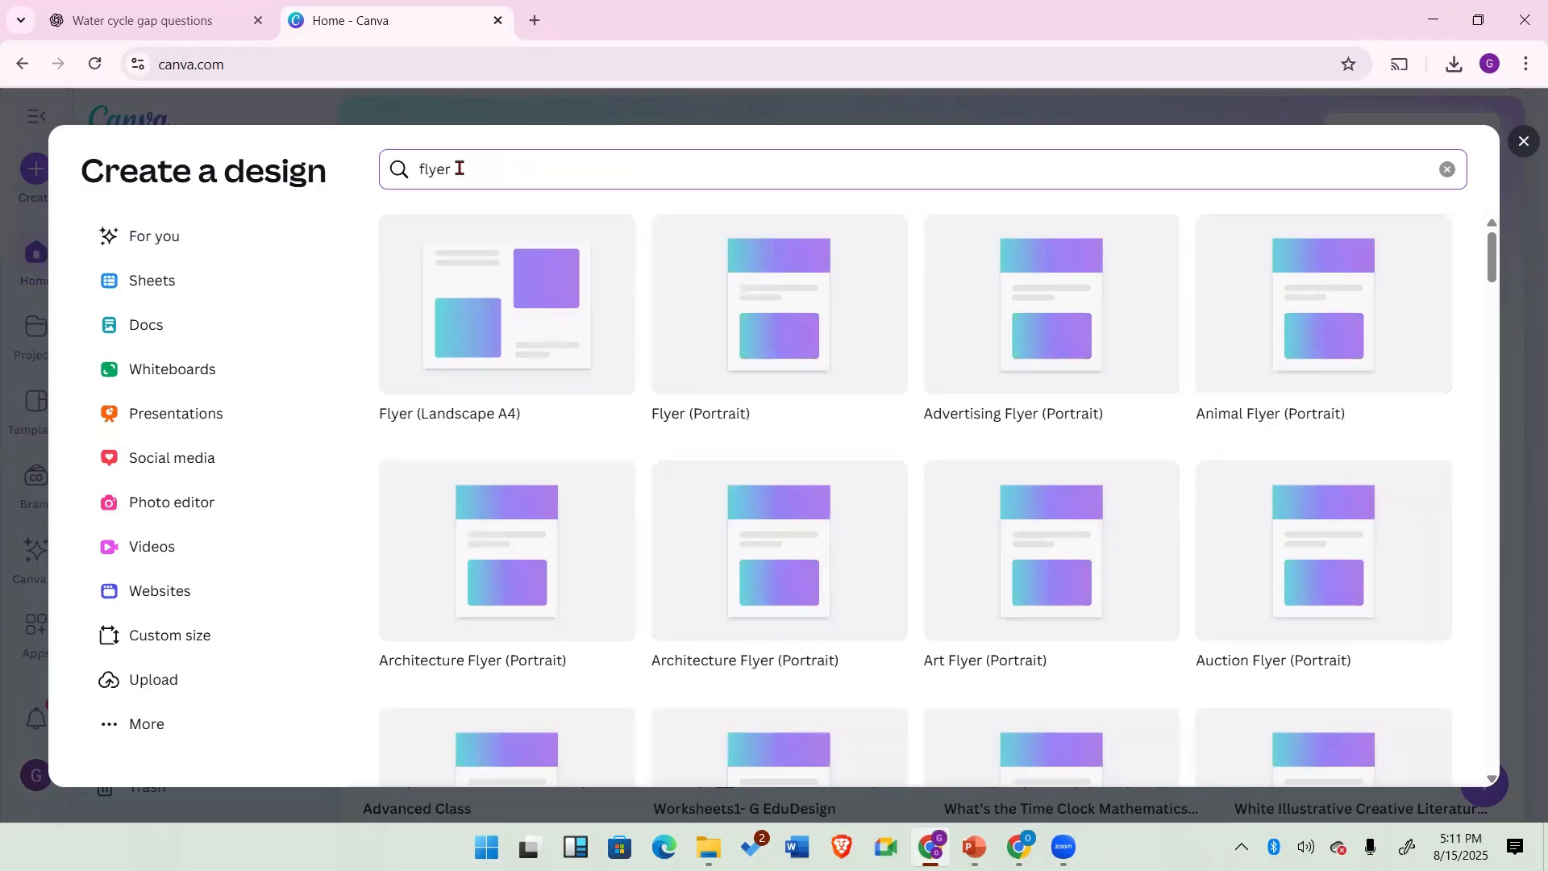
pyautogui.doubleClick(417, 169)
pyautogui.write('work')
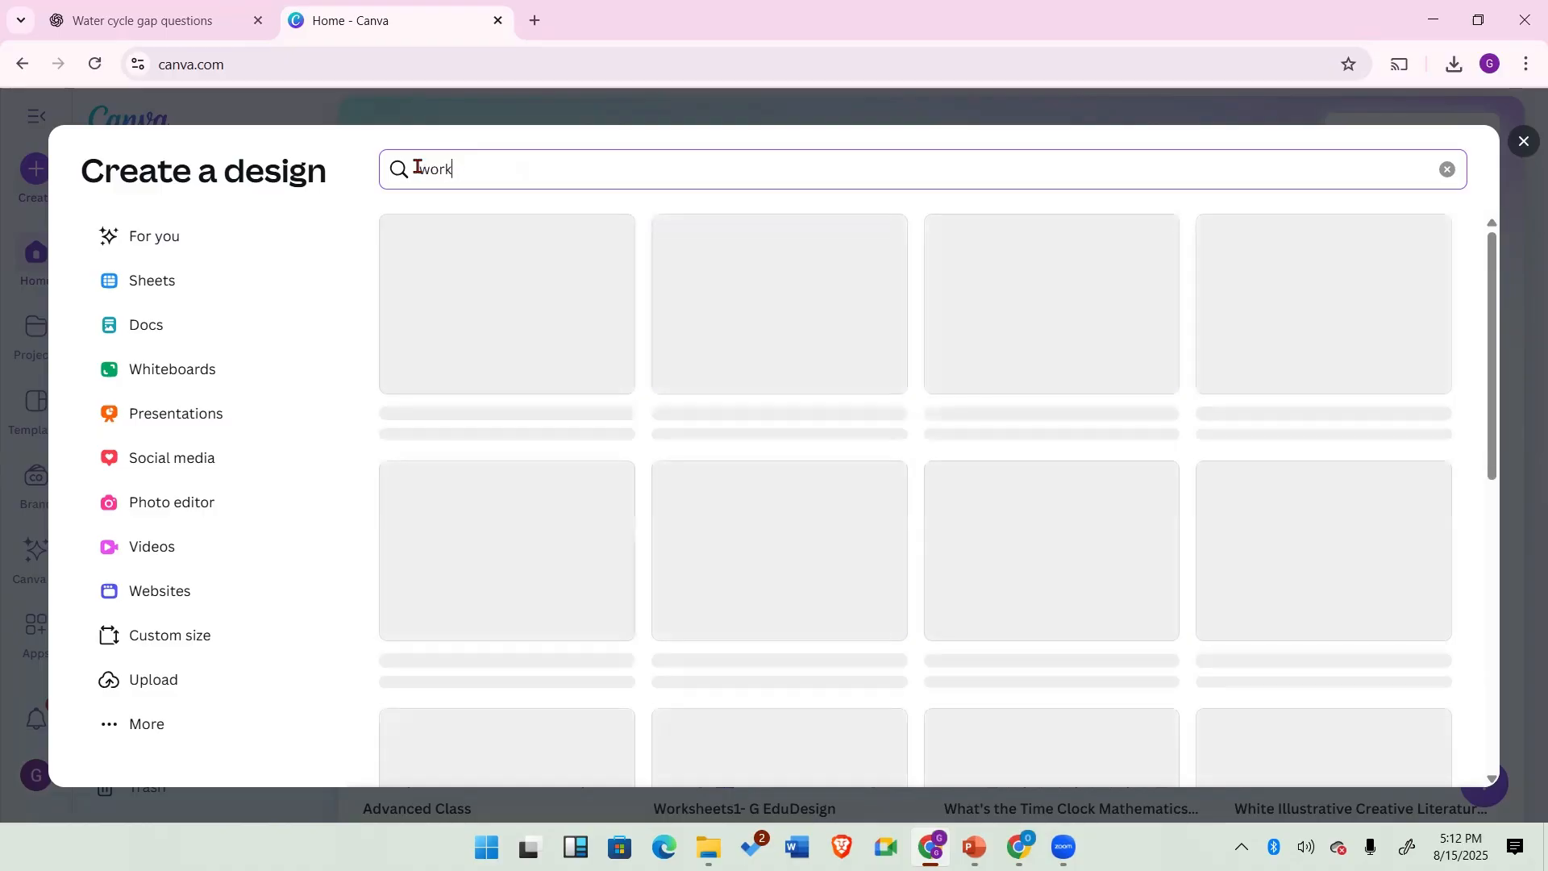
pyautogui.write('shee')
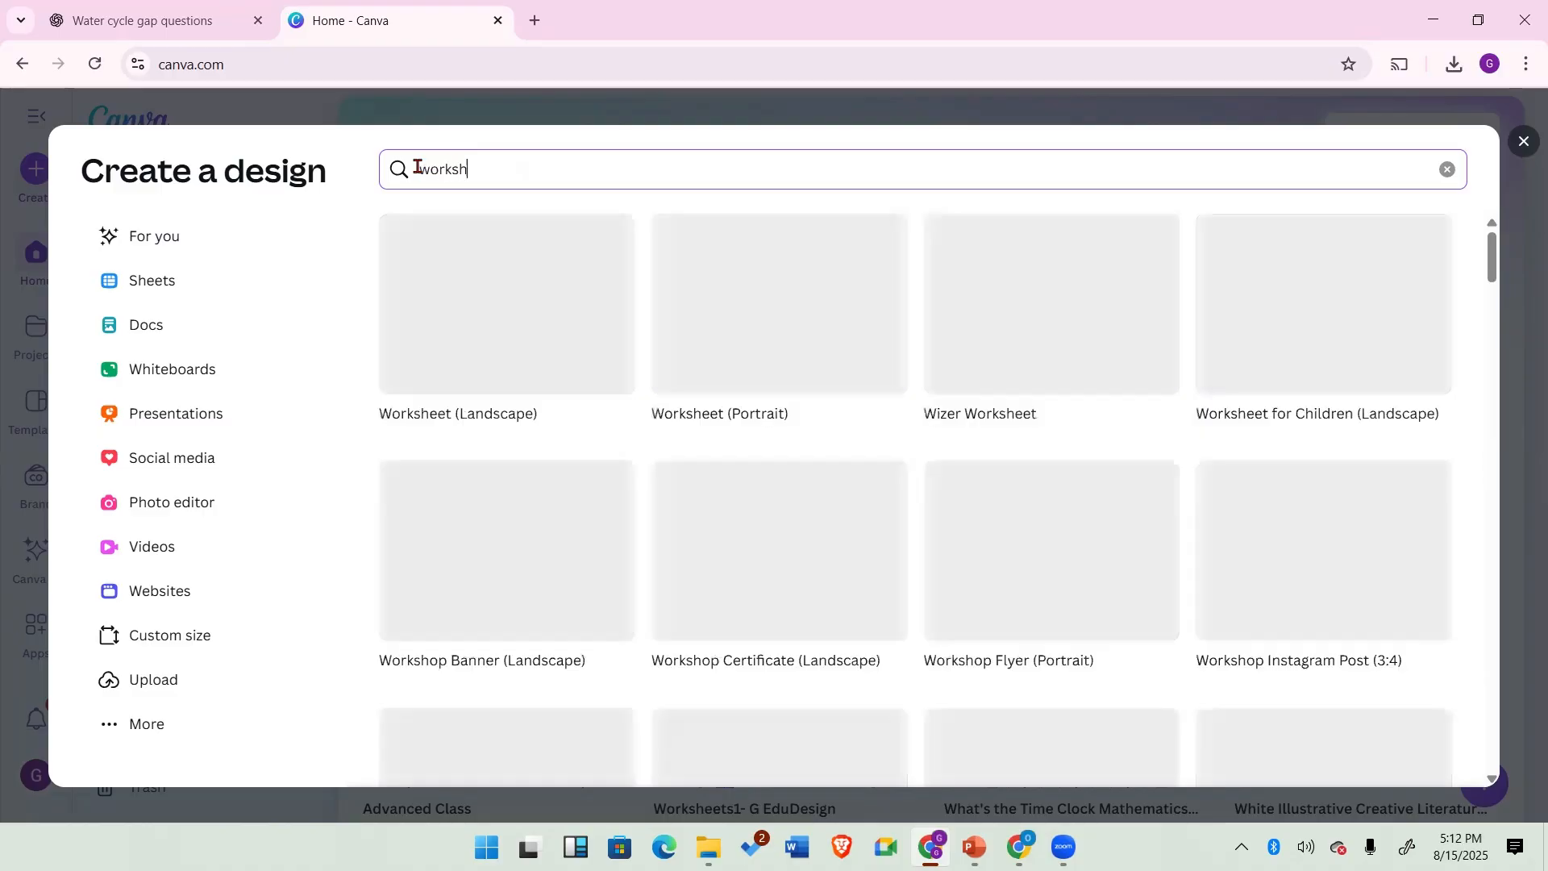
pyautogui.write('t')
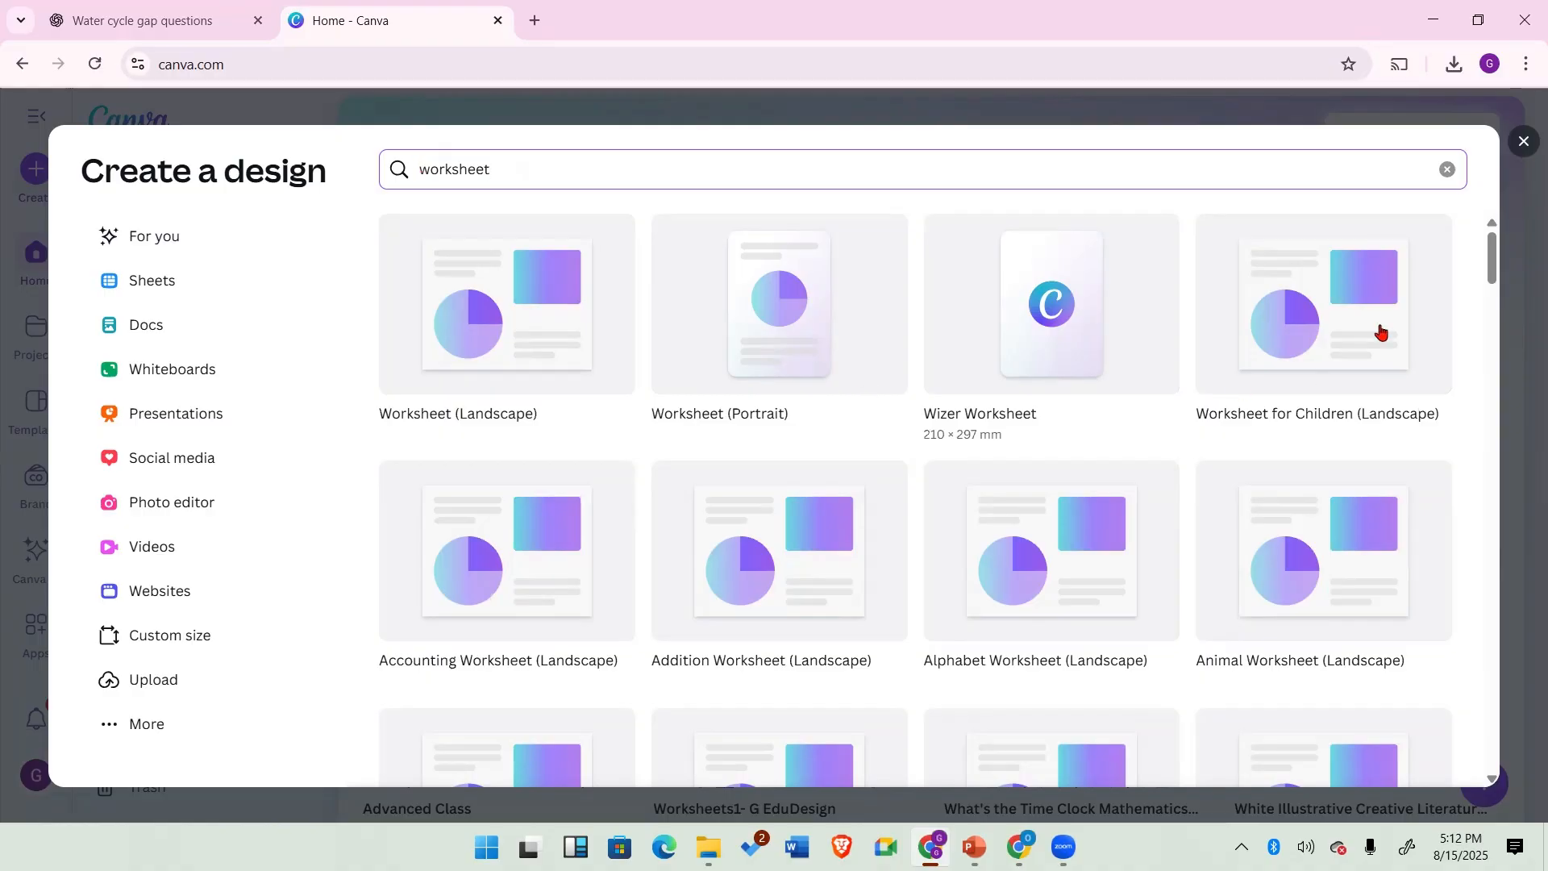
pyautogui.click(1330, 332)
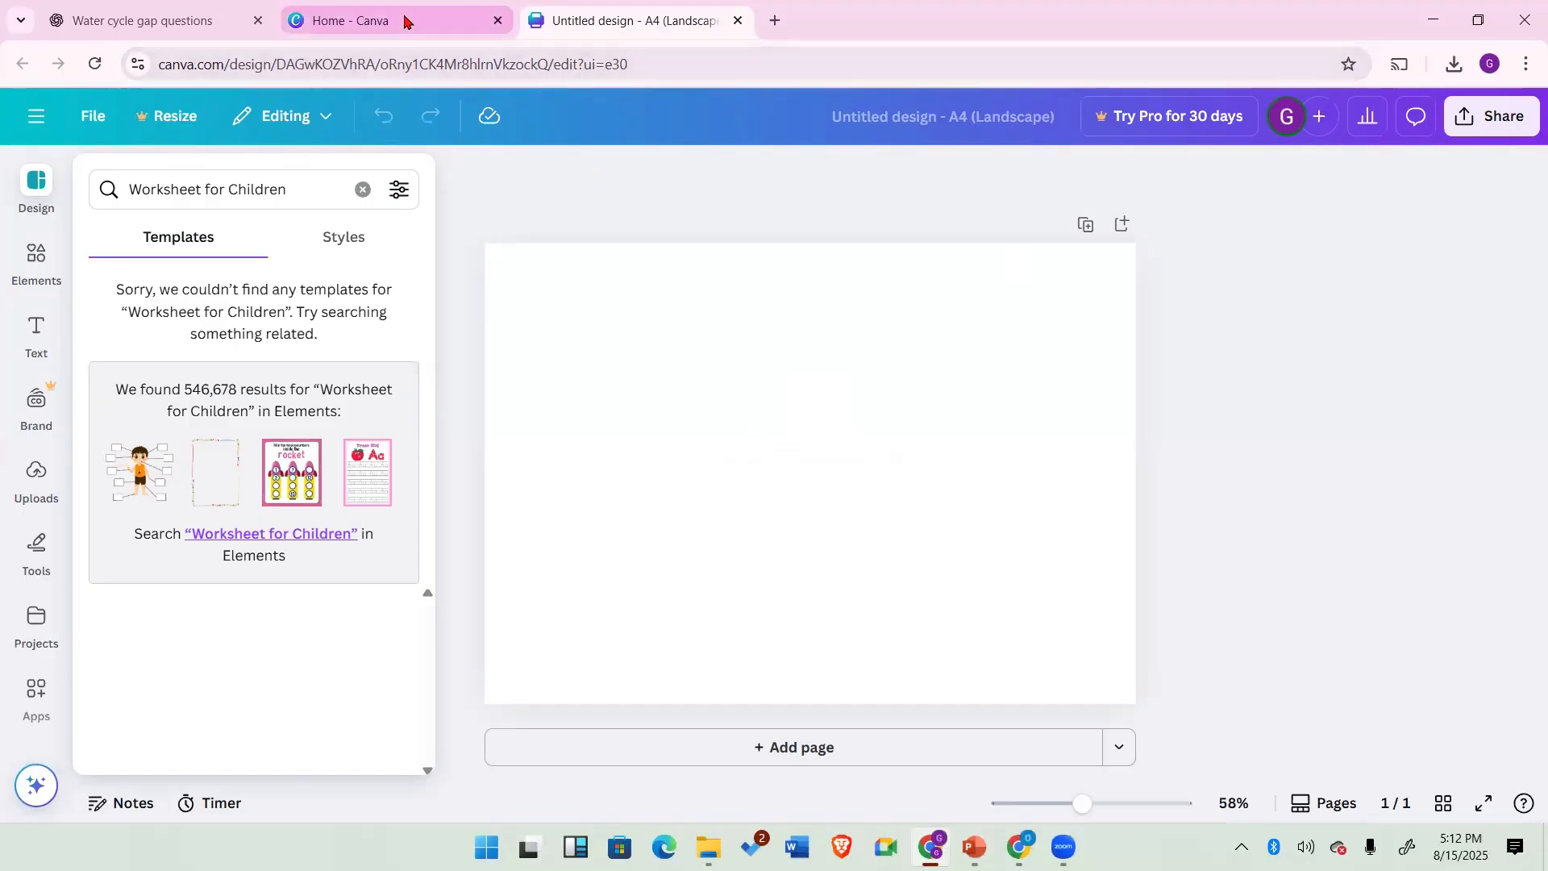
pyautogui.click(738, 20)
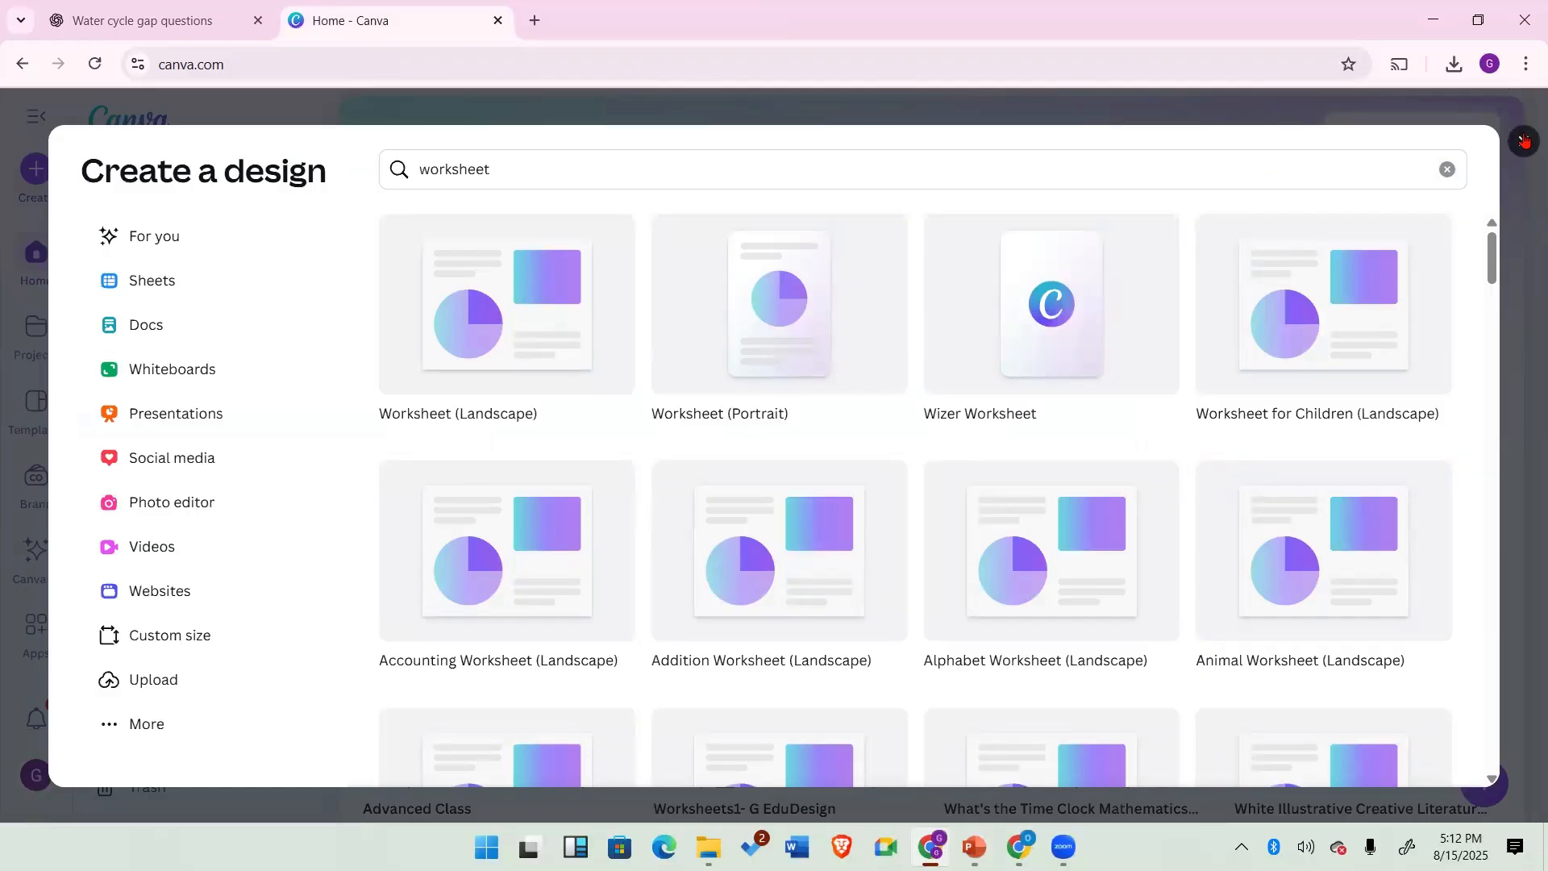
# Step: Search Canva templates for worksheet and browse through the results
pyautogui.press('Escape')
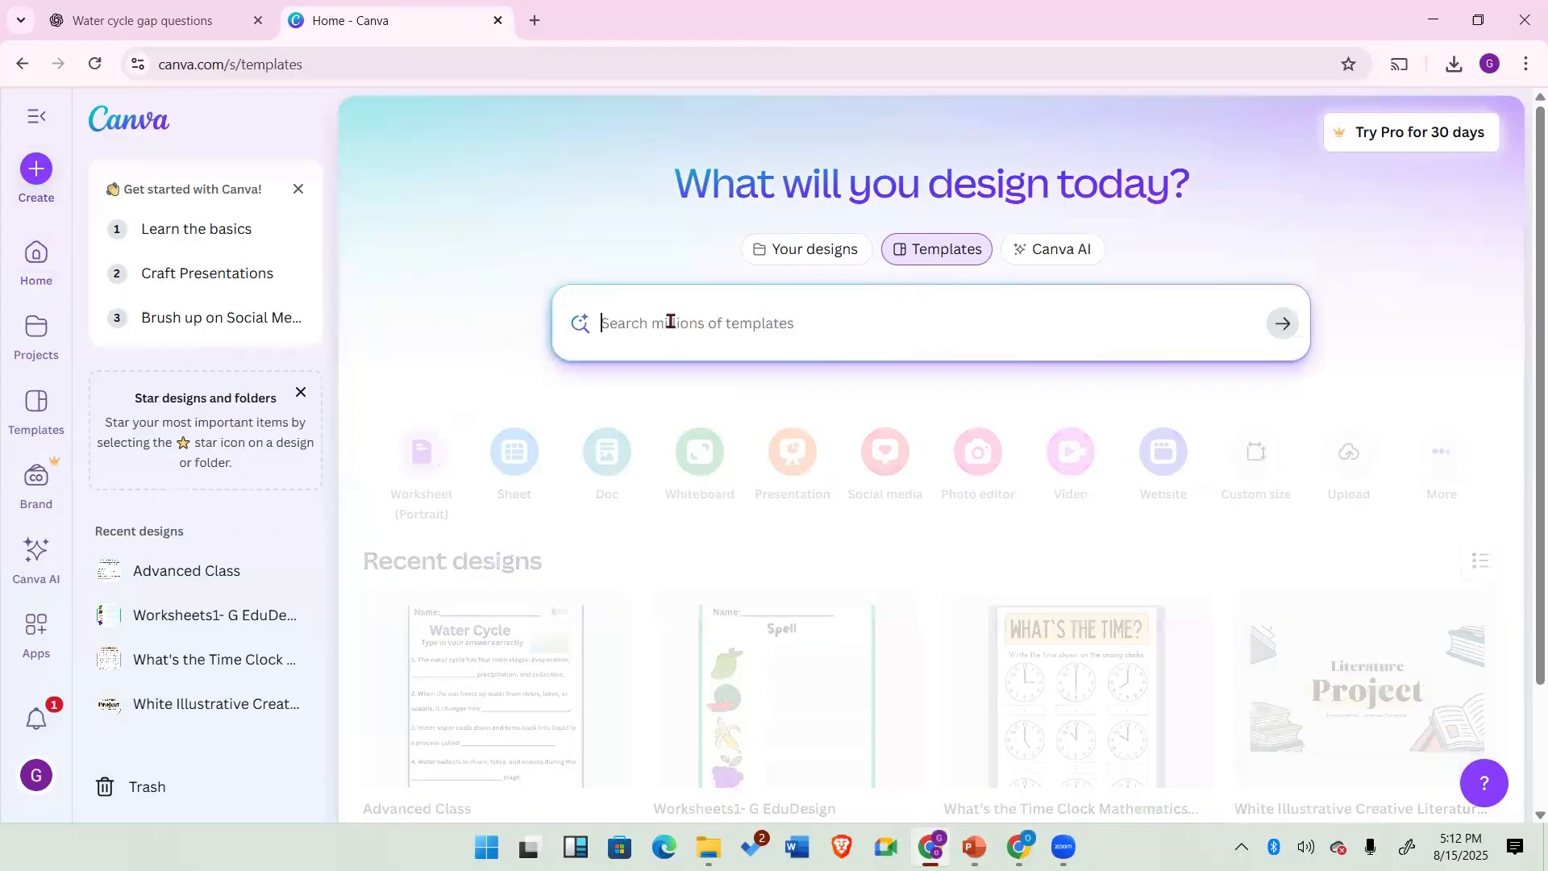
pyautogui.write('wor')
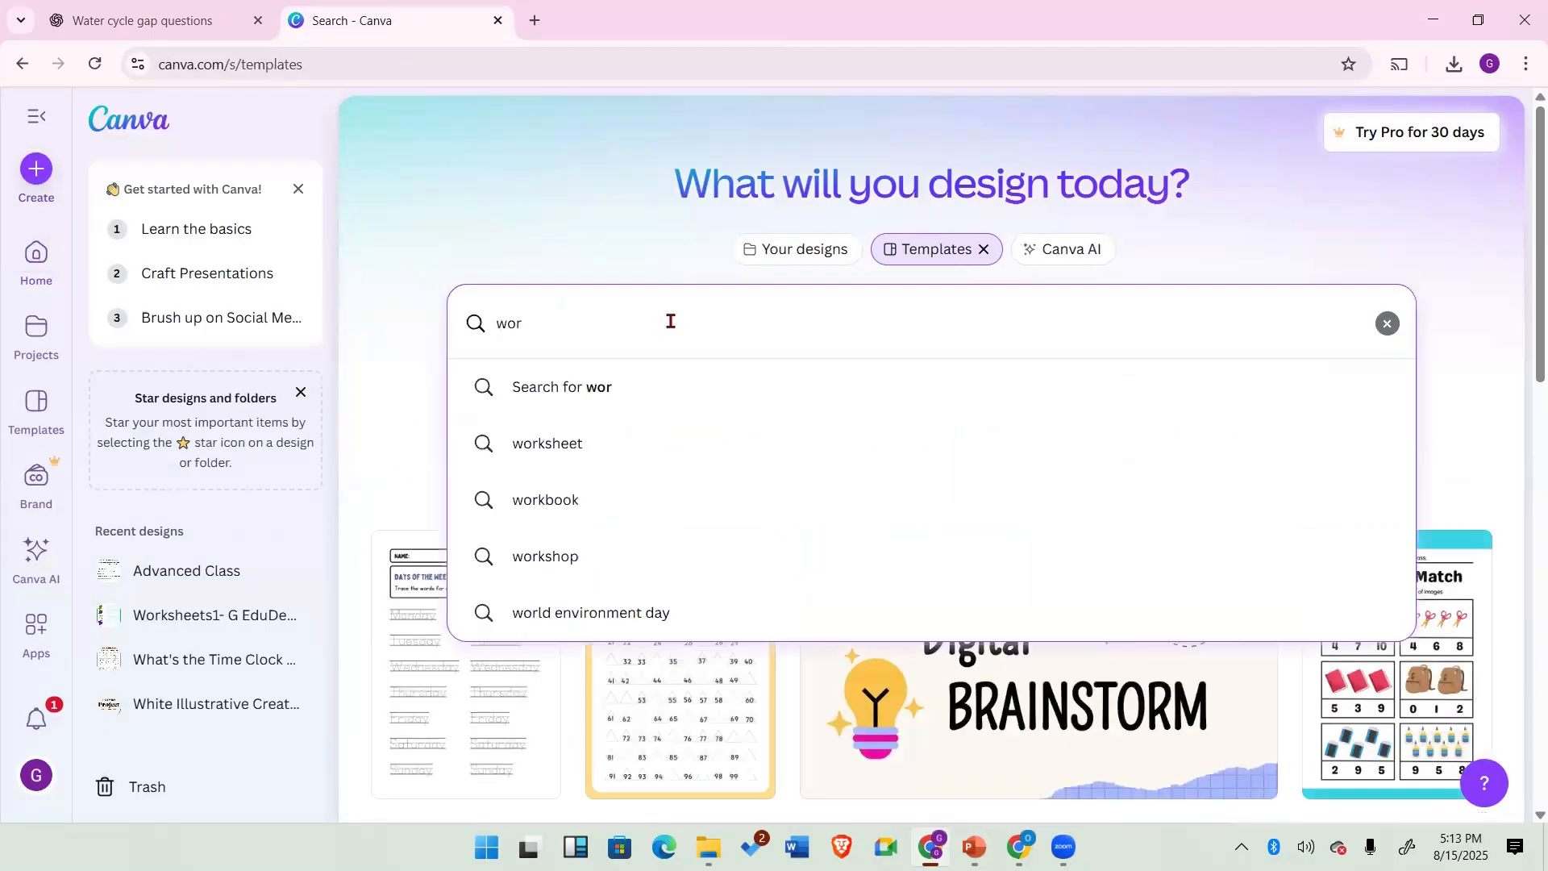
pyautogui.write('ksheet')
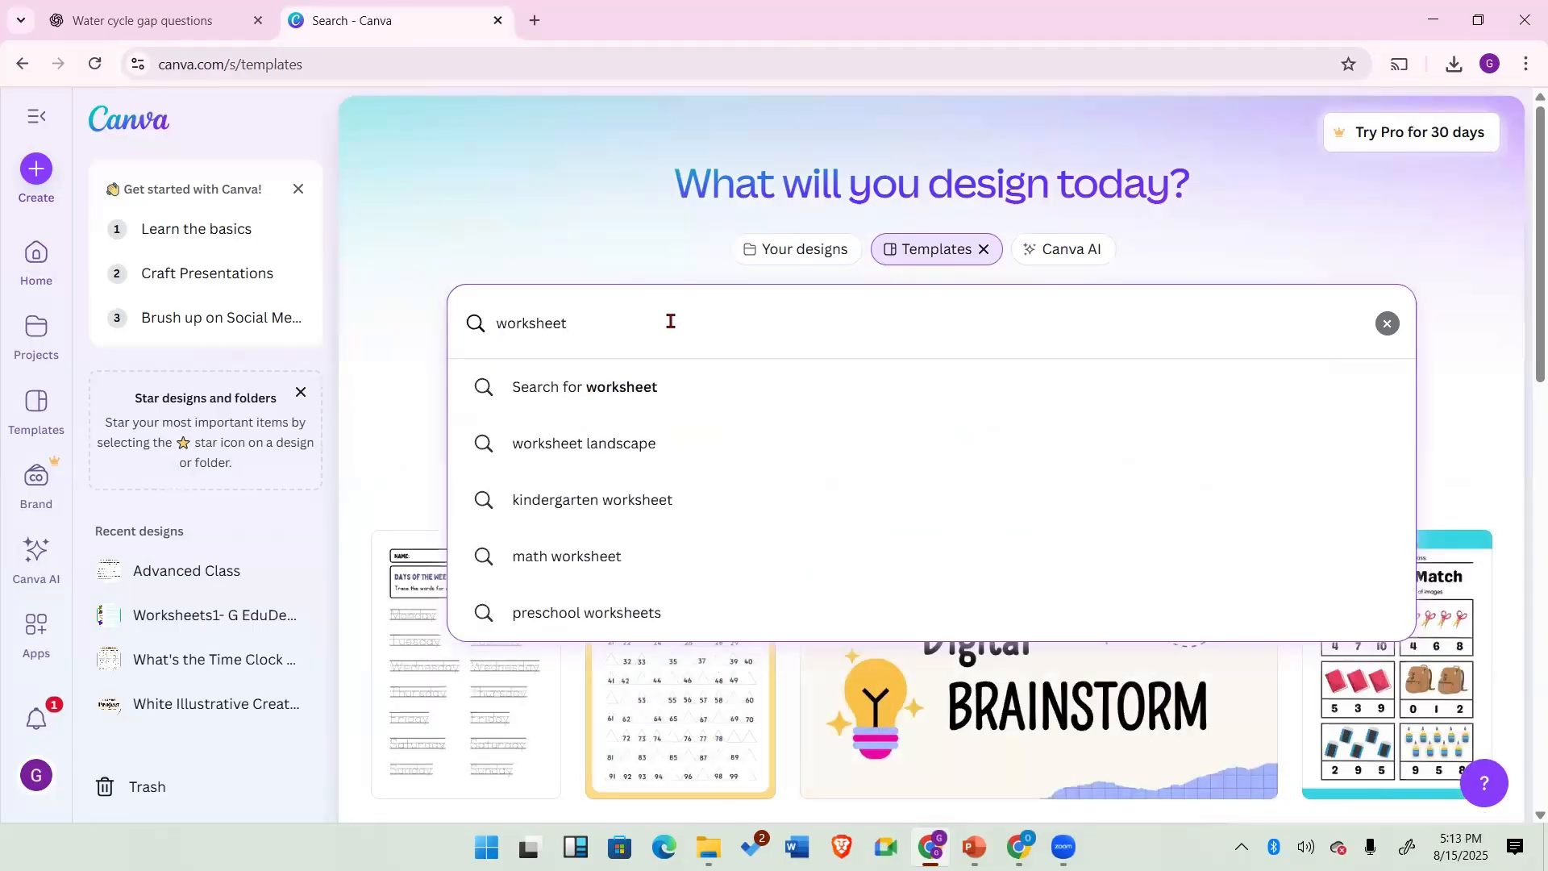
pyautogui.press('Return')
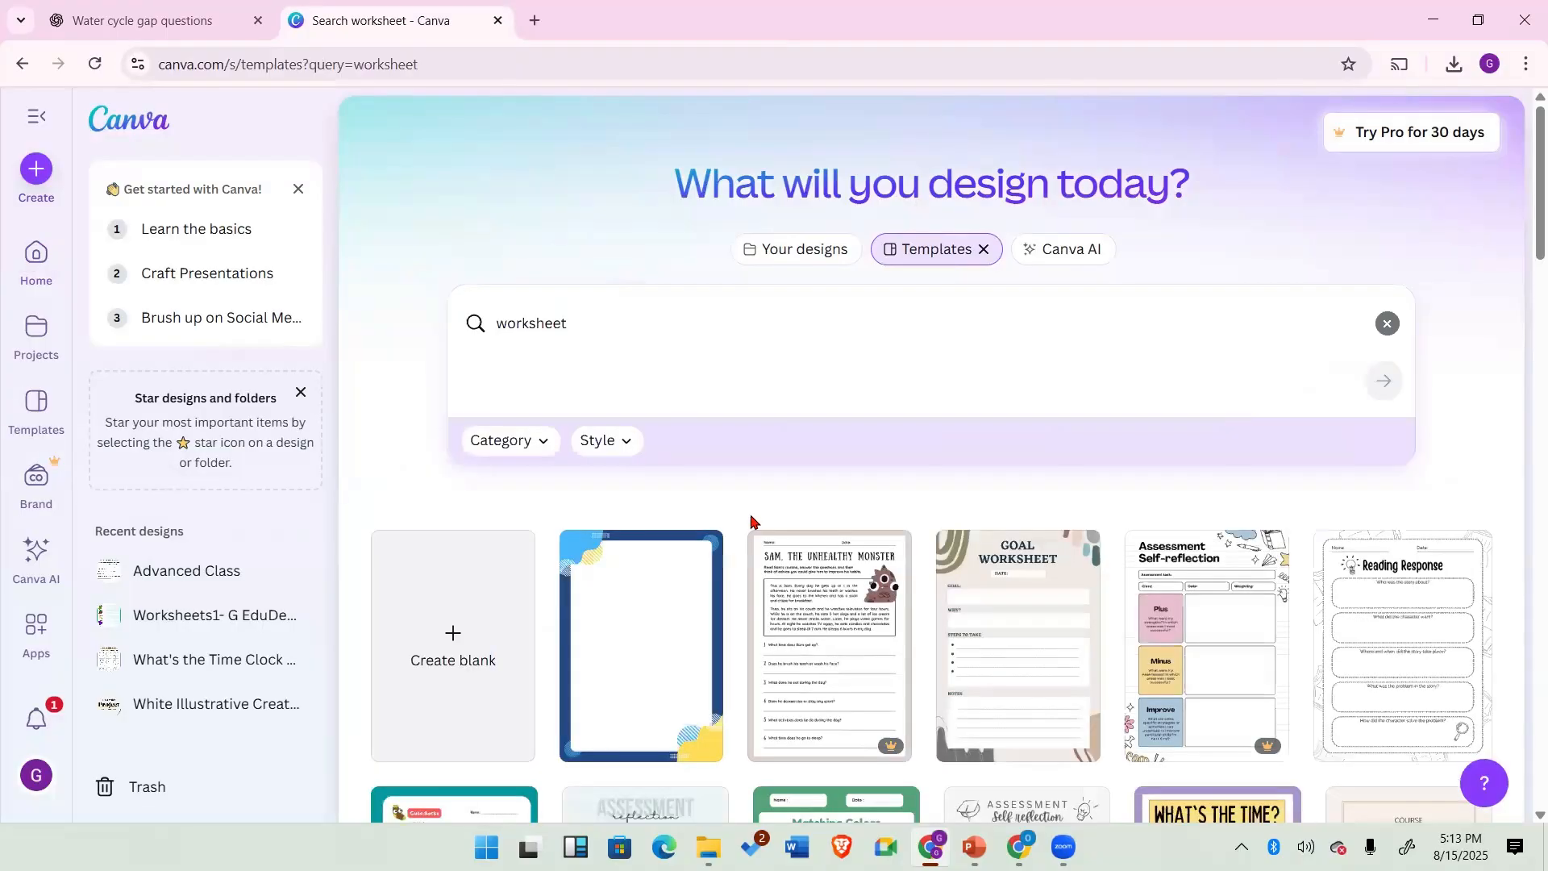
pyautogui.scroll(-14, 970, 657)
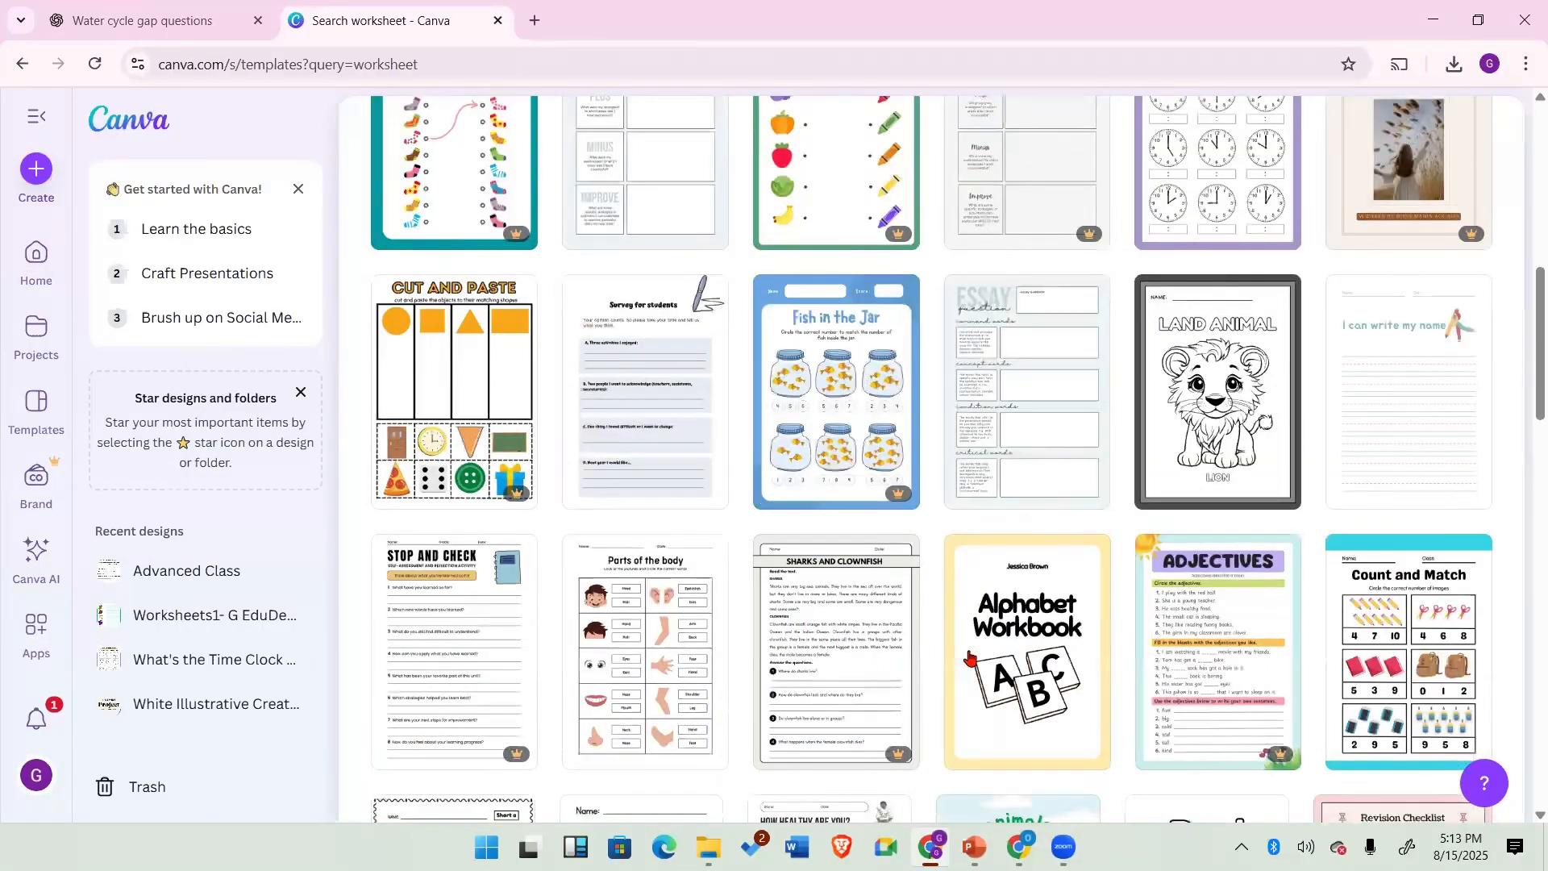
pyautogui.scroll(9, 970, 657)
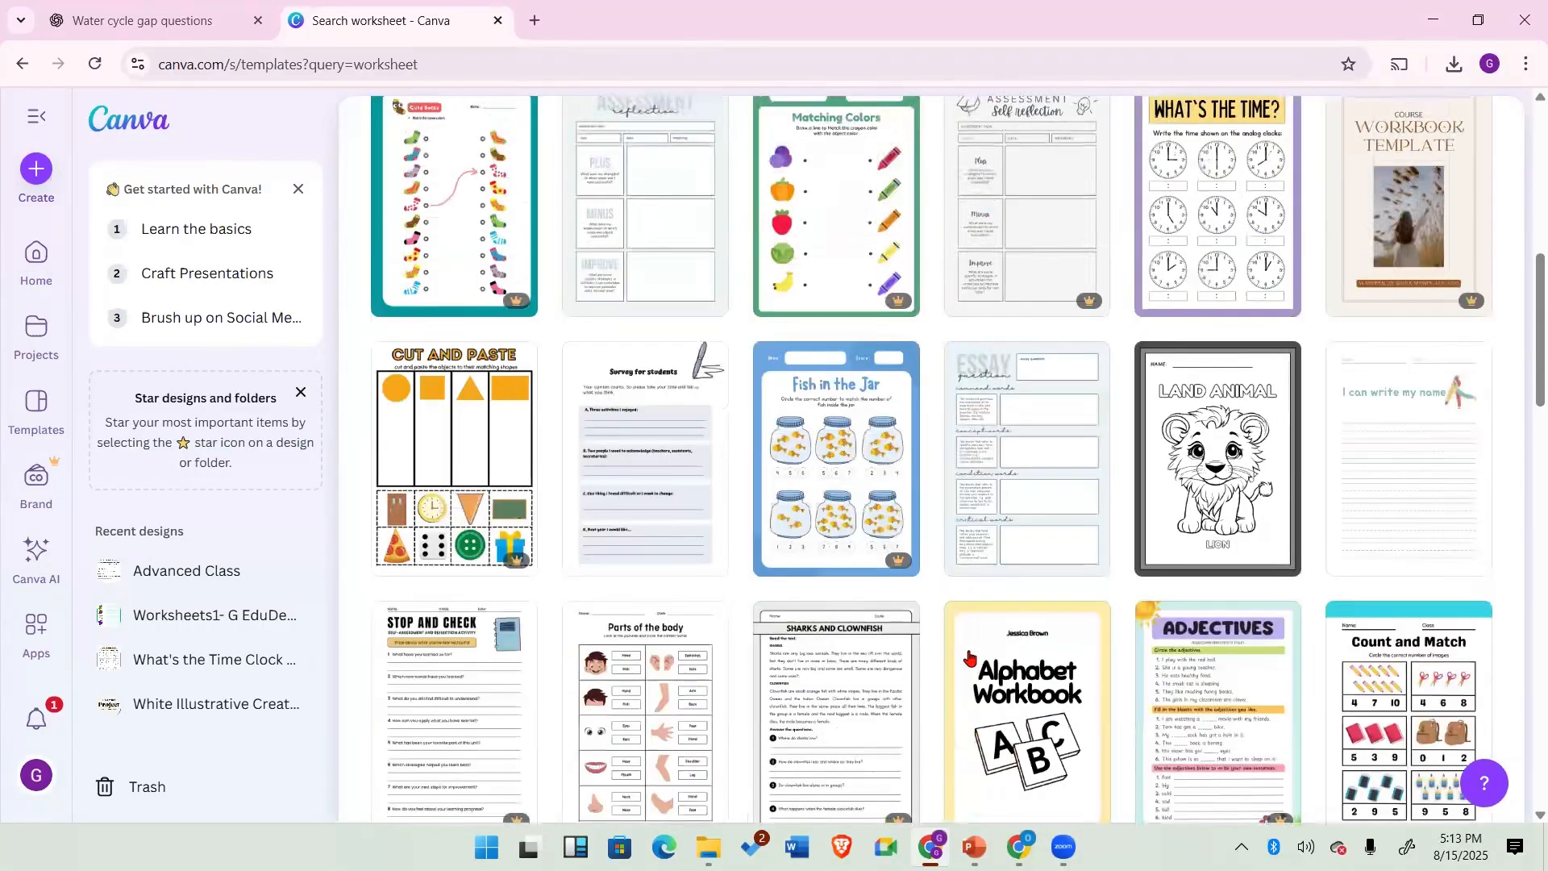
pyautogui.scroll(-16, 971, 658)
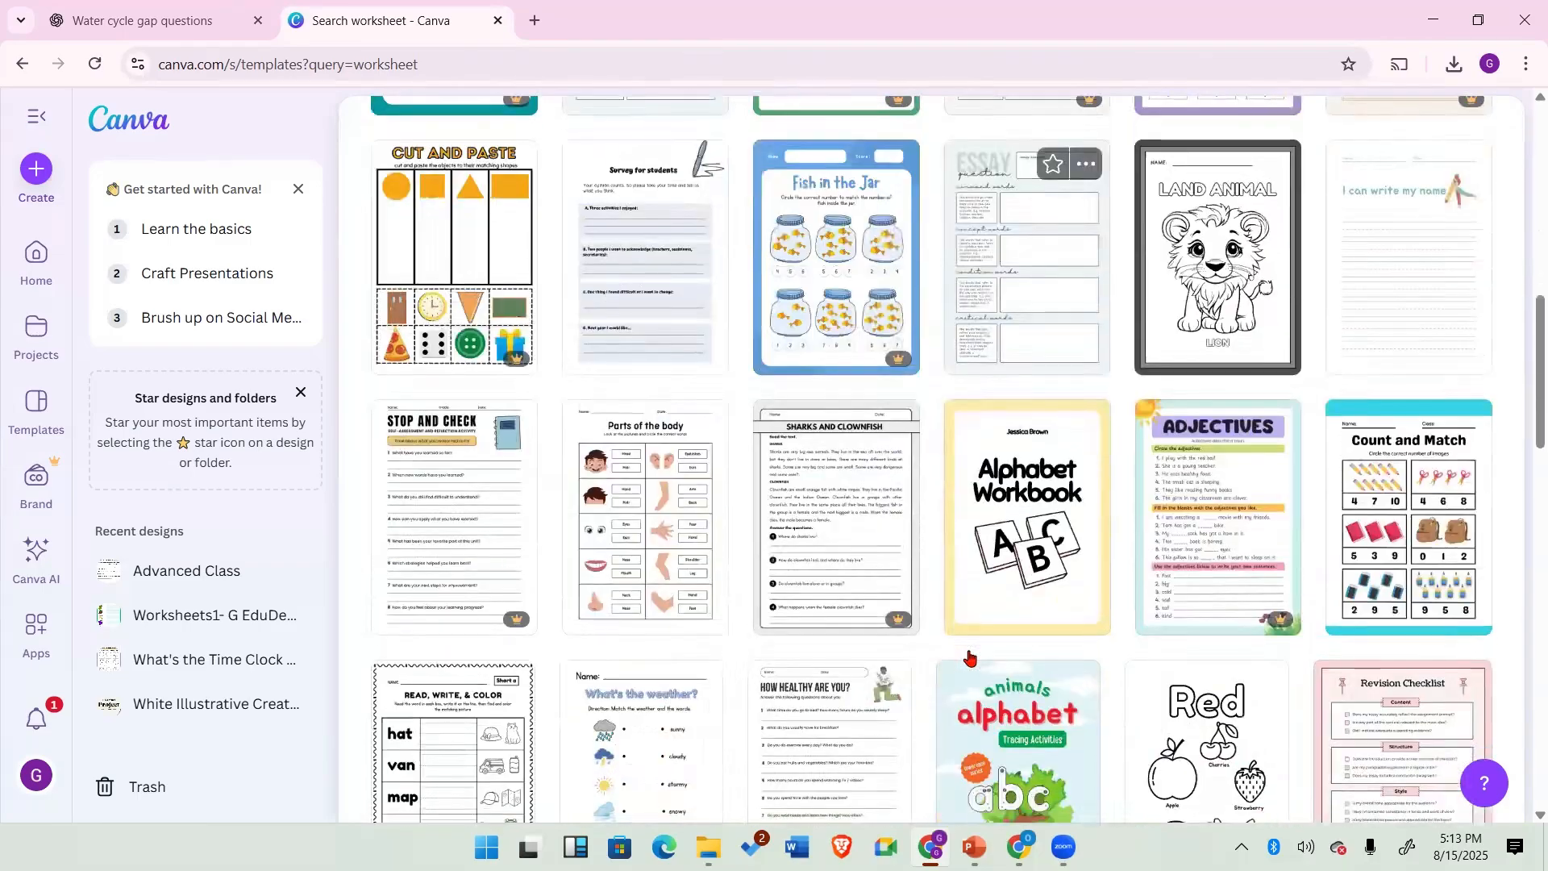
pyautogui.scroll(-12, 970, 658)
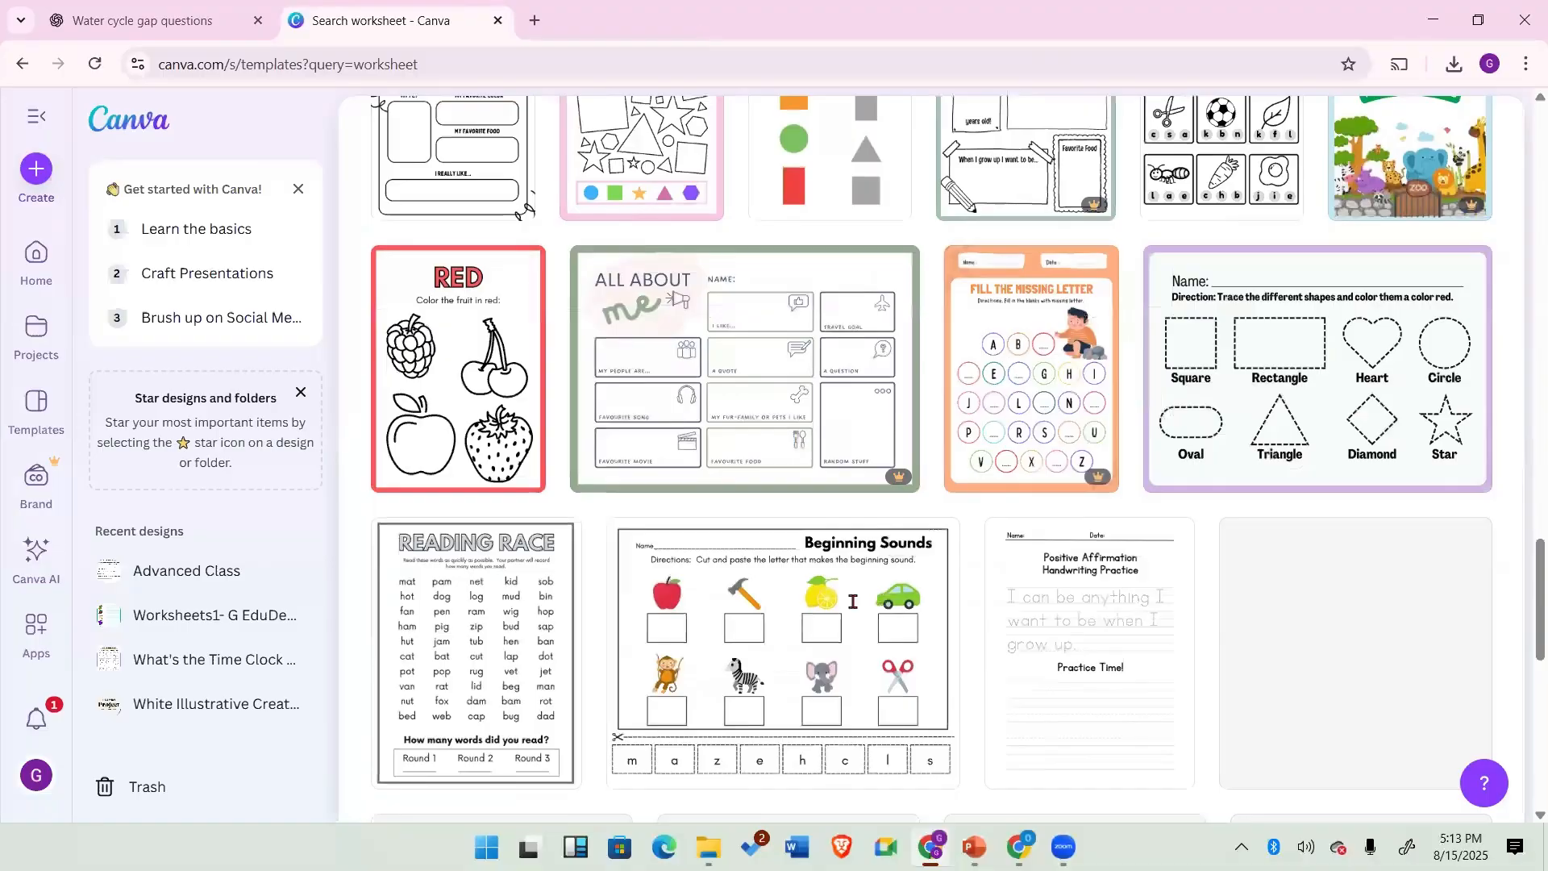
pyautogui.scroll(-3, 733, 502)
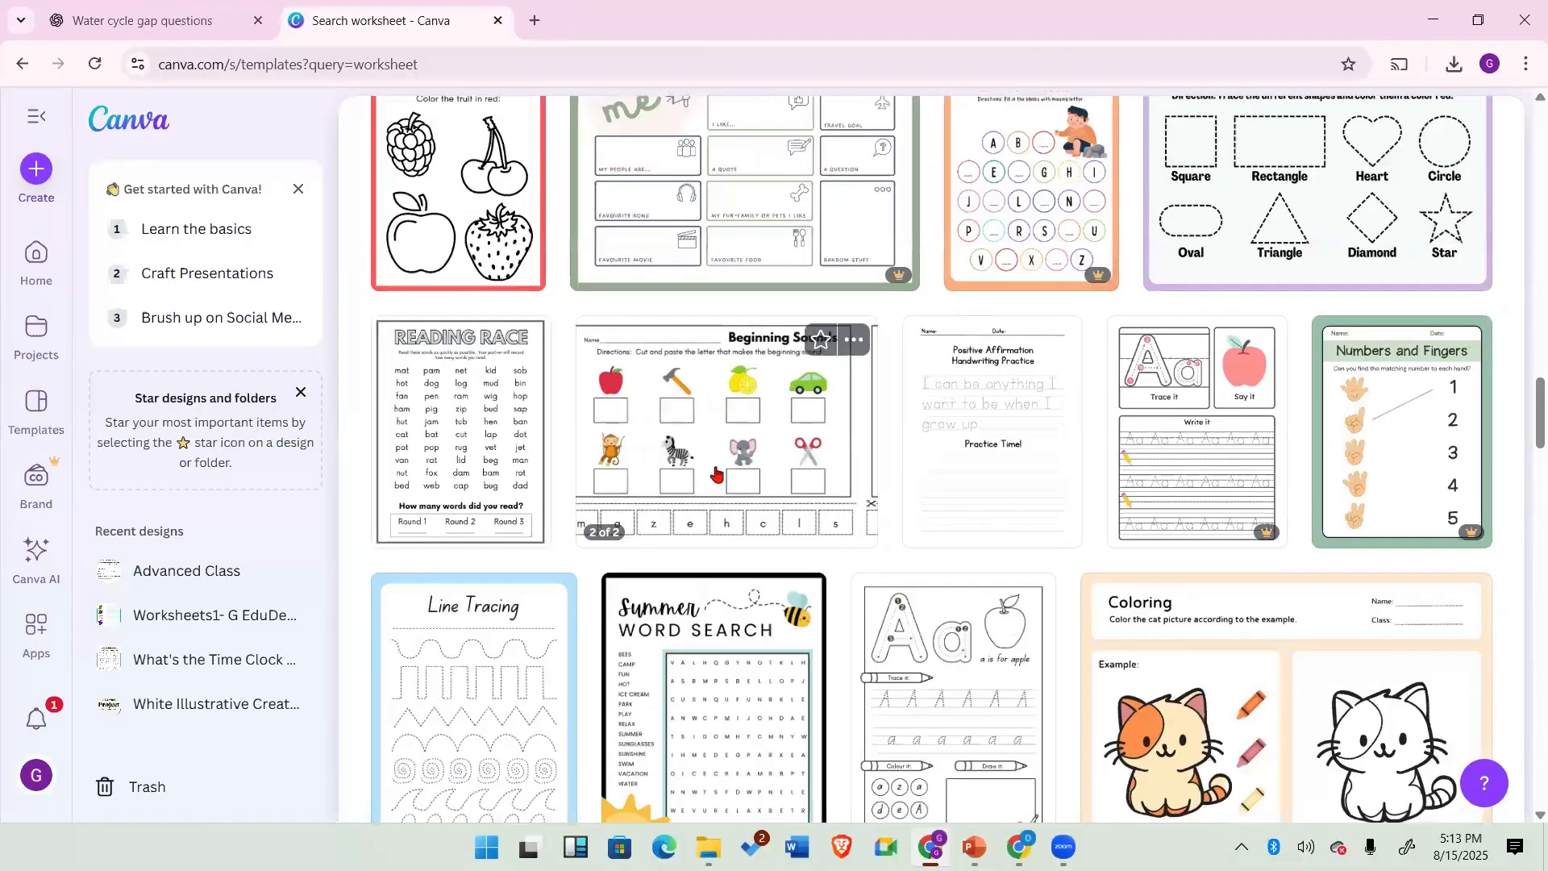
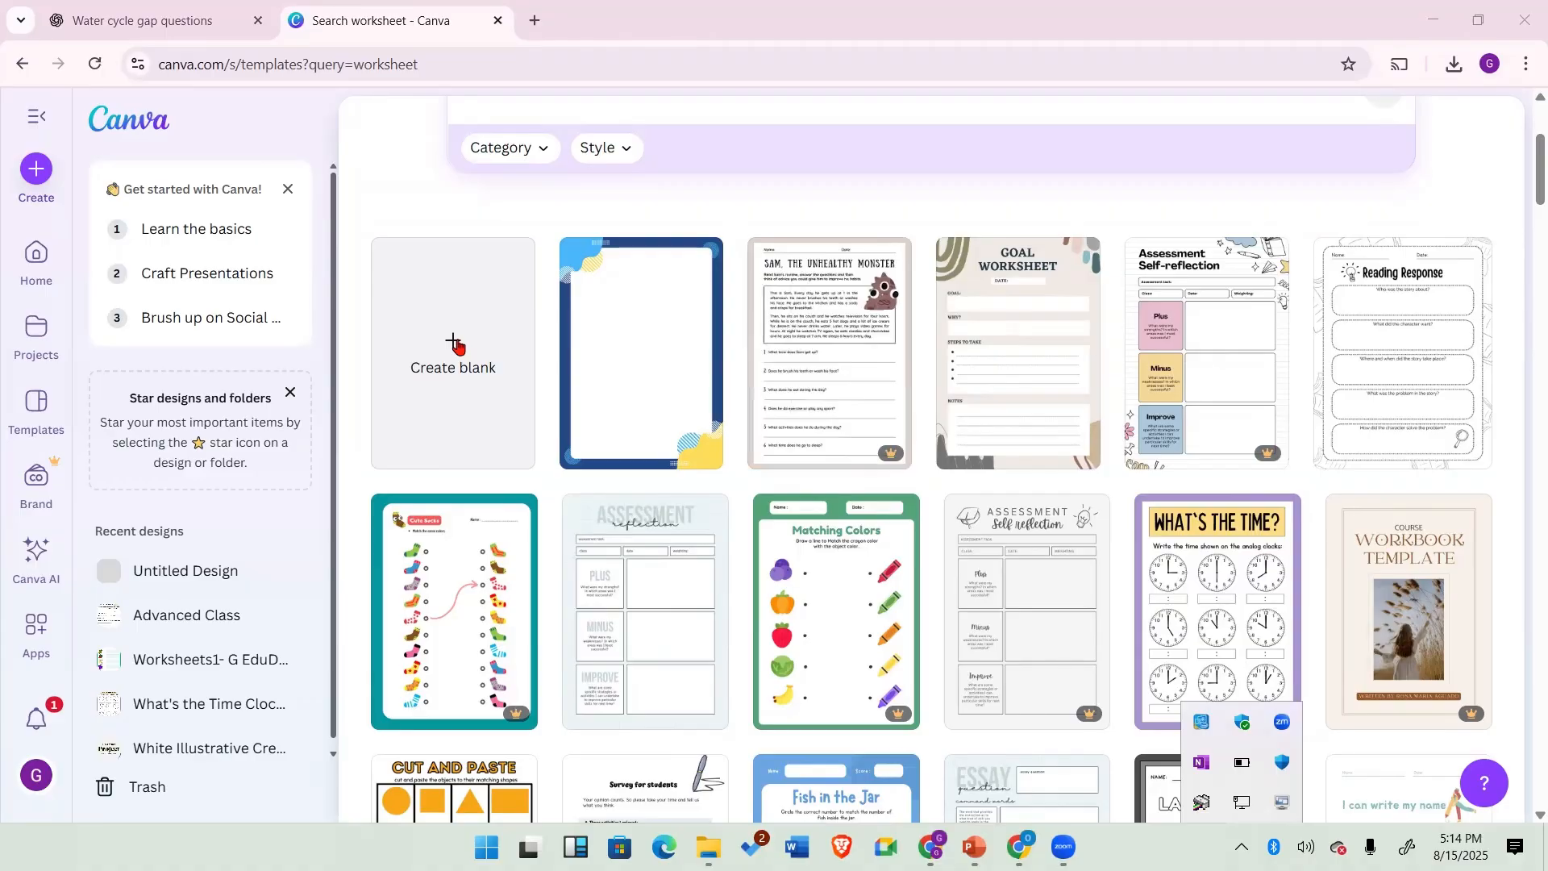
# Step: Create a blank A4 design from the worksheet templates page and scroll through its suggested templates
pyautogui.click(451, 345)
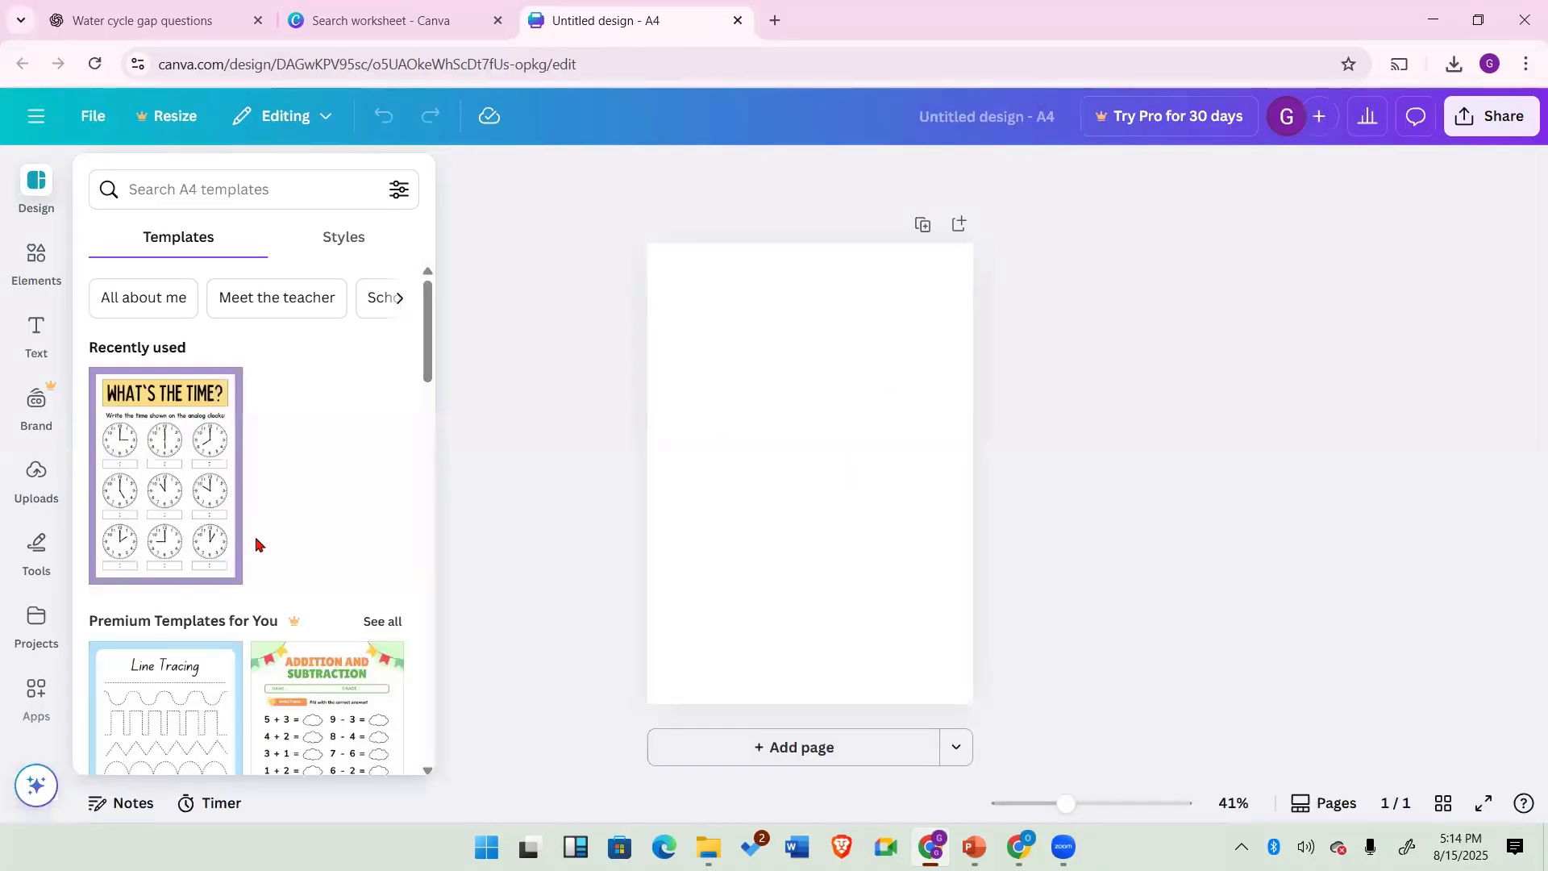
pyautogui.scroll(-5, 256, 546)
pyautogui.scroll(5, 256, 545)
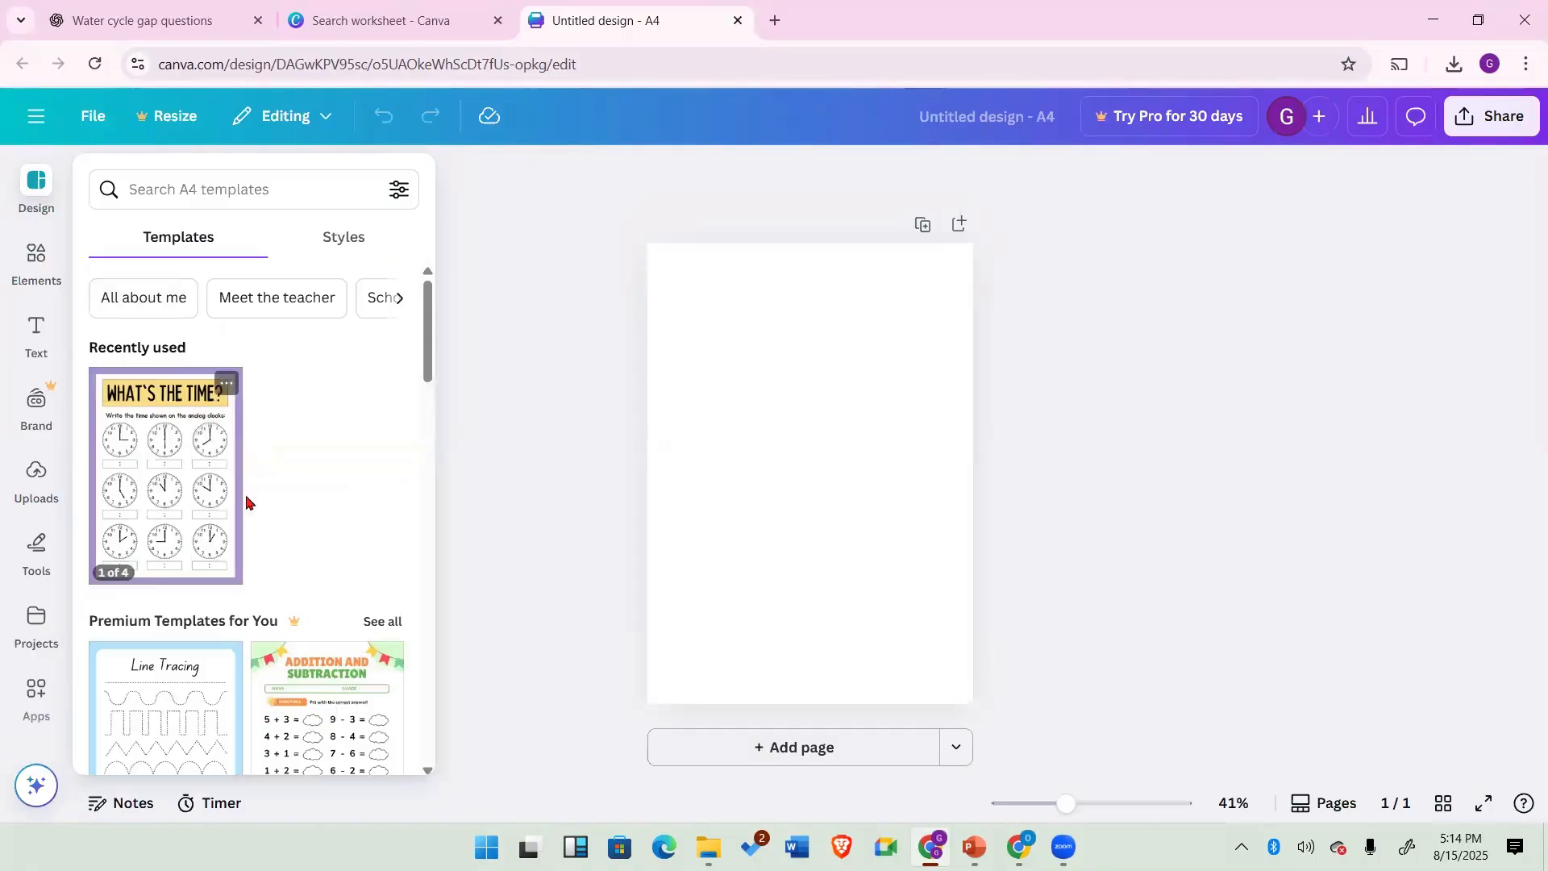
pyautogui.scroll(-6, 245, 501)
pyautogui.scroll(-4, 248, 529)
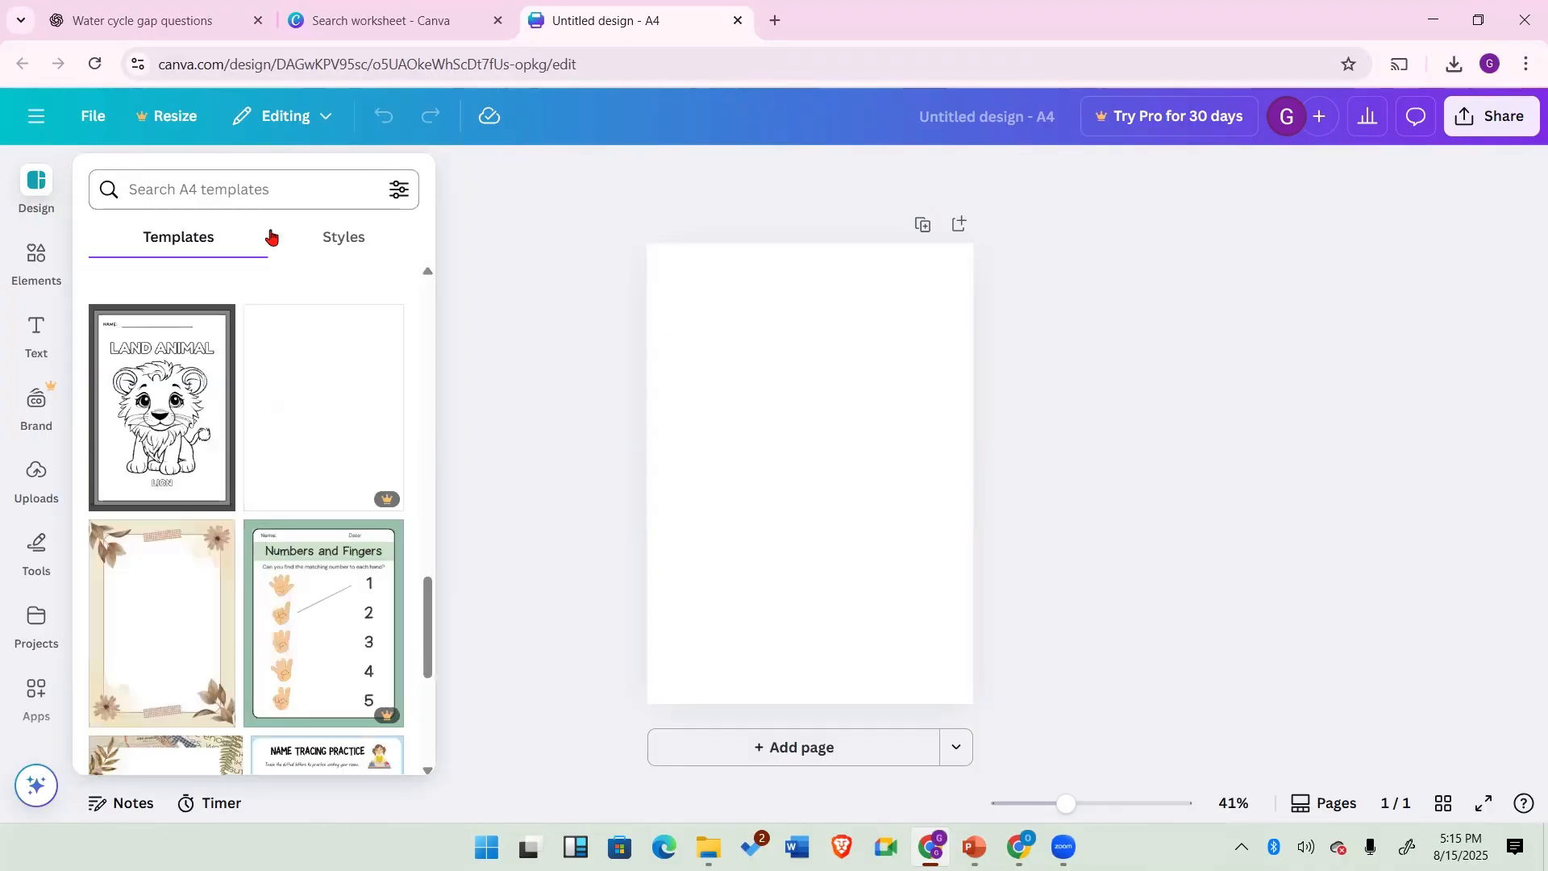
pyautogui.scroll(-5, 287, 462)
pyautogui.scroll(-10, 286, 462)
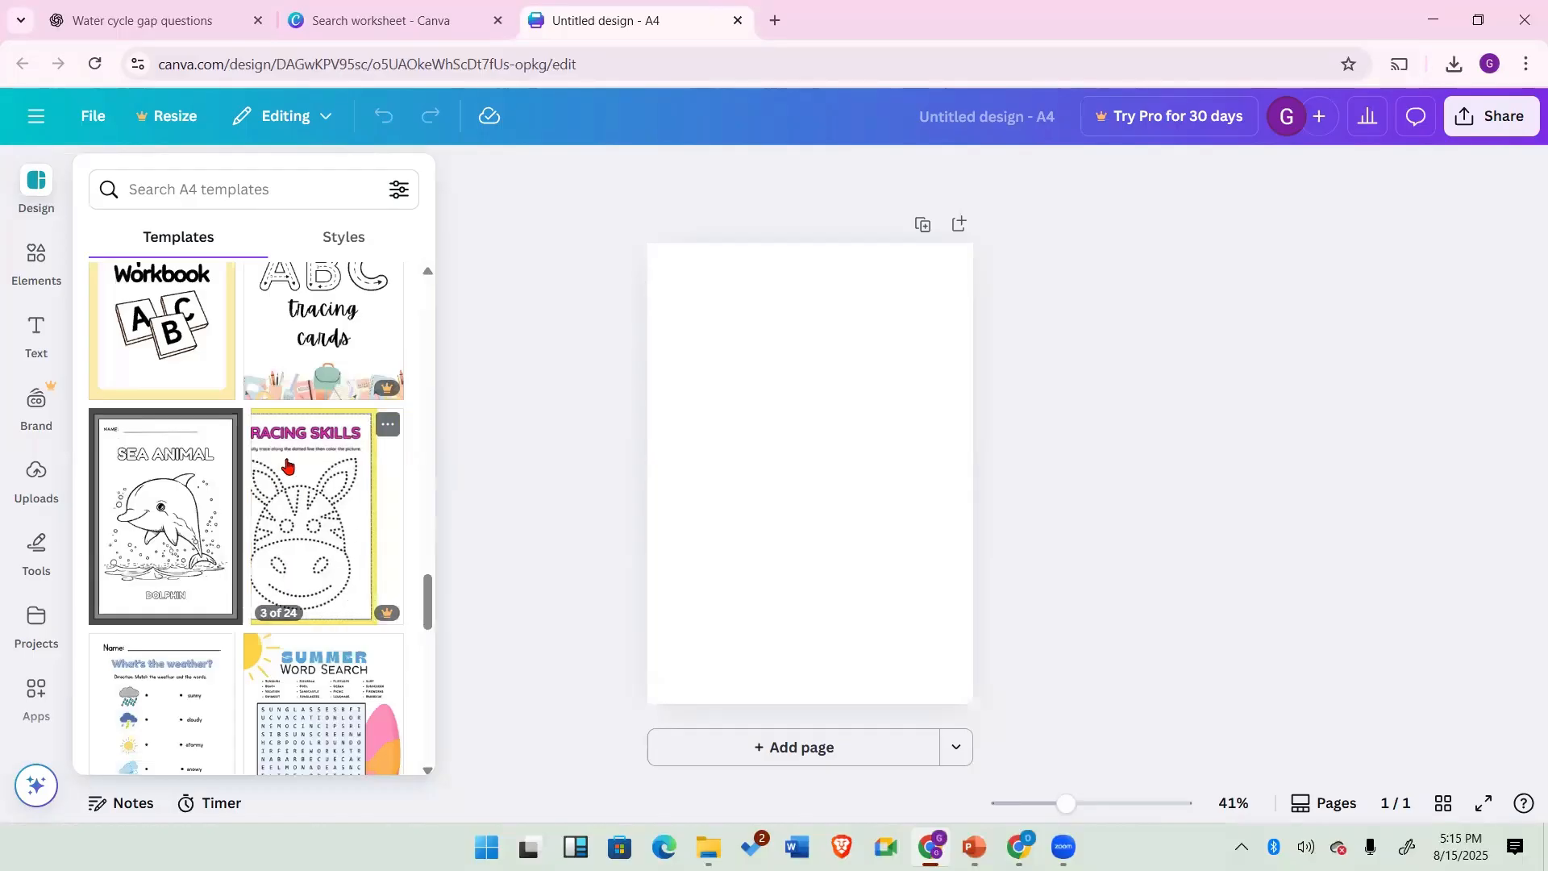
pyautogui.scroll(-3, 287, 462)
pyautogui.scroll(-10, 287, 462)
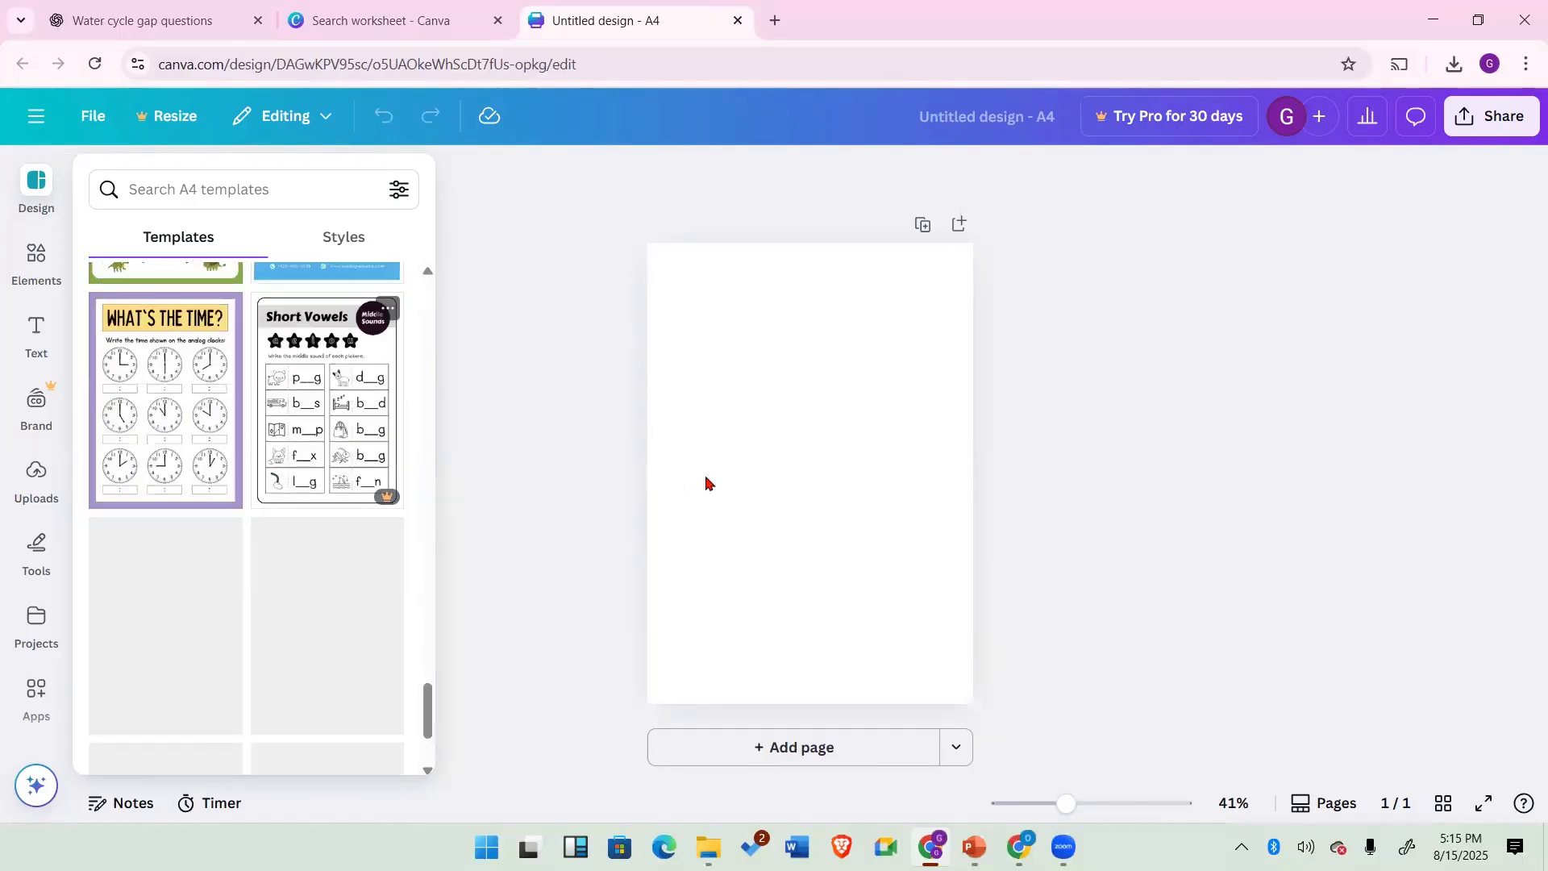
pyautogui.scroll(5, 242, 508)
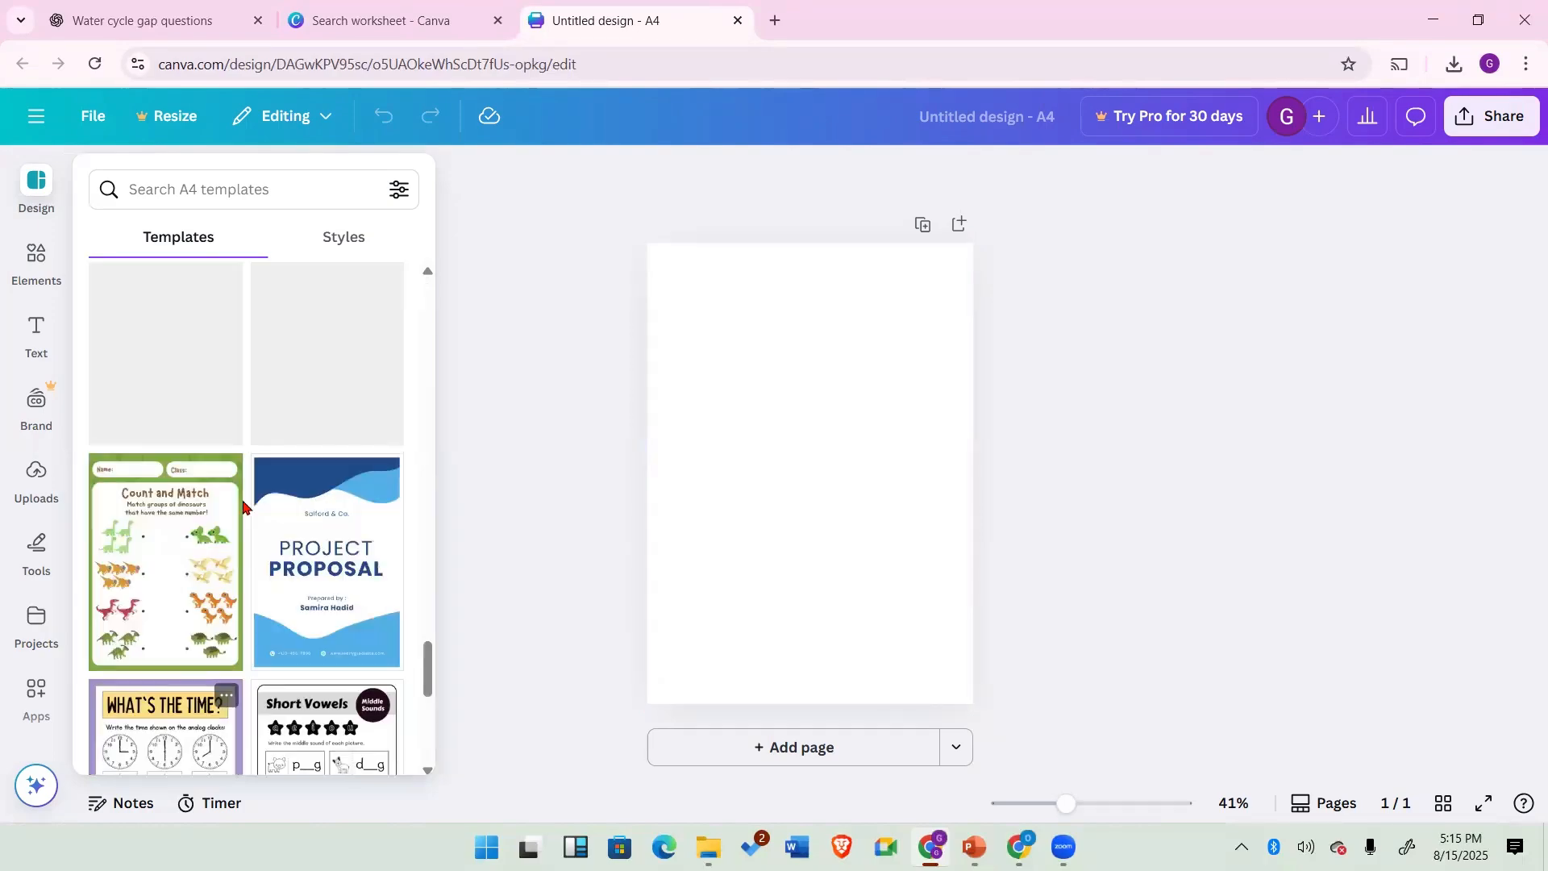
pyautogui.scroll(10, 243, 509)
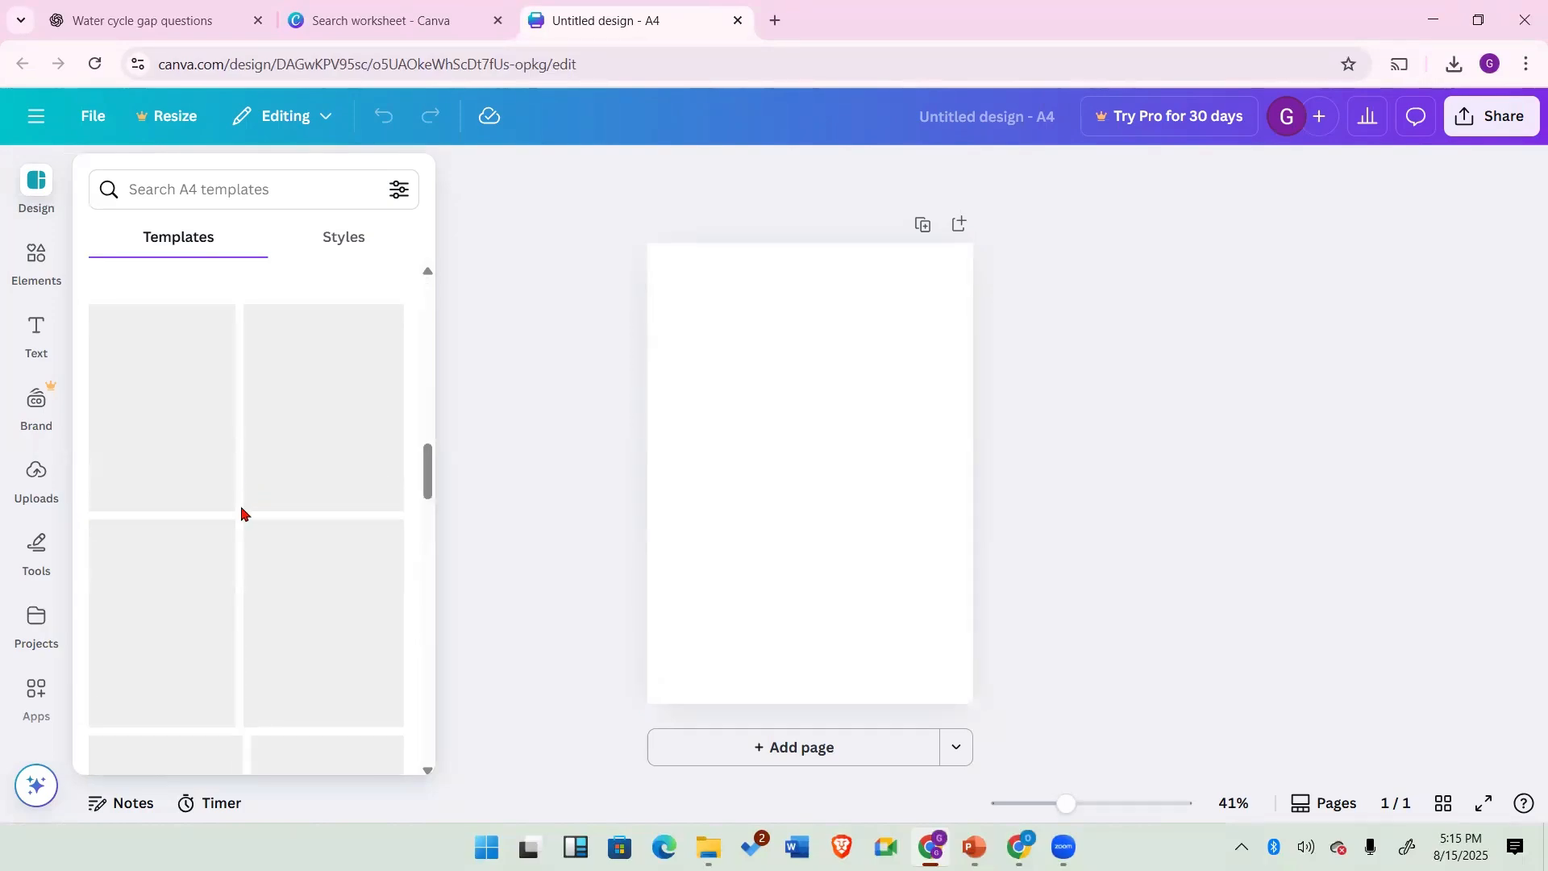
# Step: Look through the Elements panel and its search suggestions, then the Text panel
pyautogui.click(36, 258)
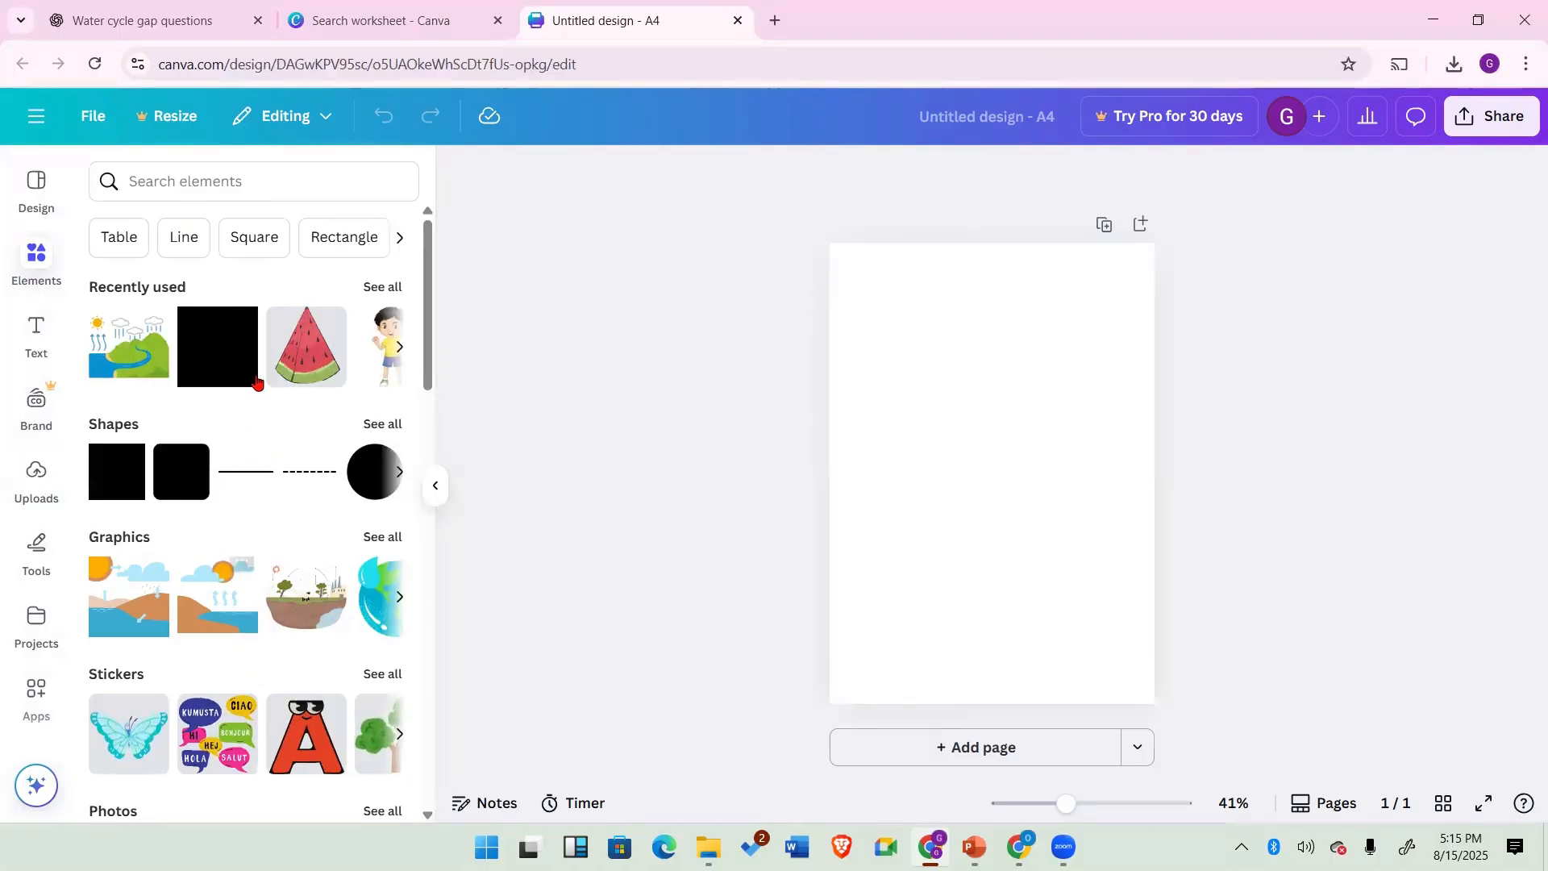
pyautogui.click(187, 181)
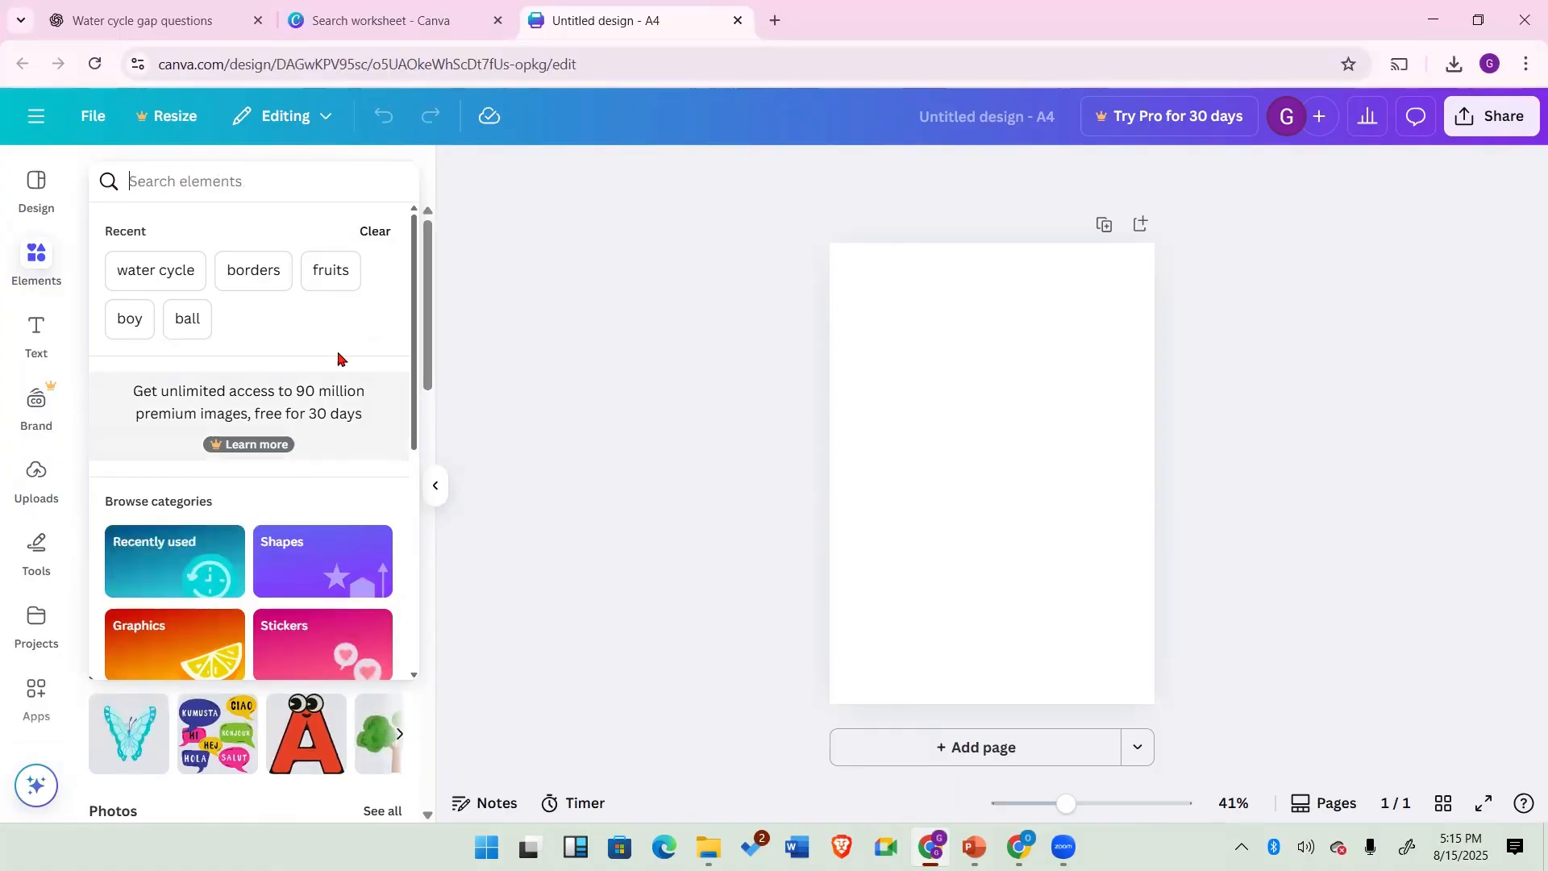
pyautogui.click(51, 360)
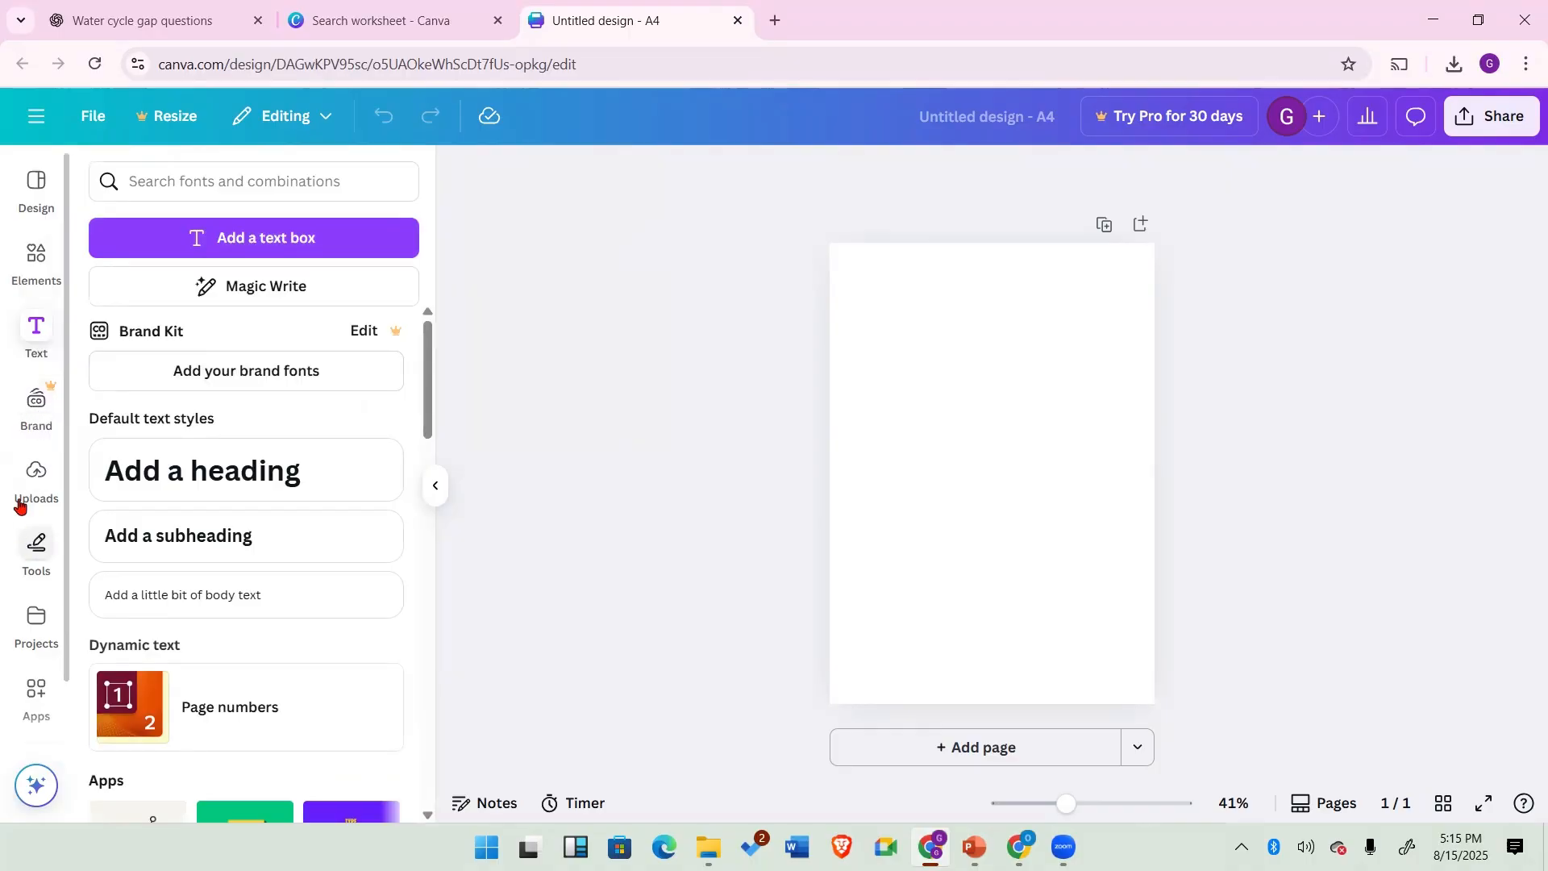
# Step: Upload all six clock images from the Desktop's GT DOC > Clipart Library > Clocks folder
pyautogui.click(31, 474)
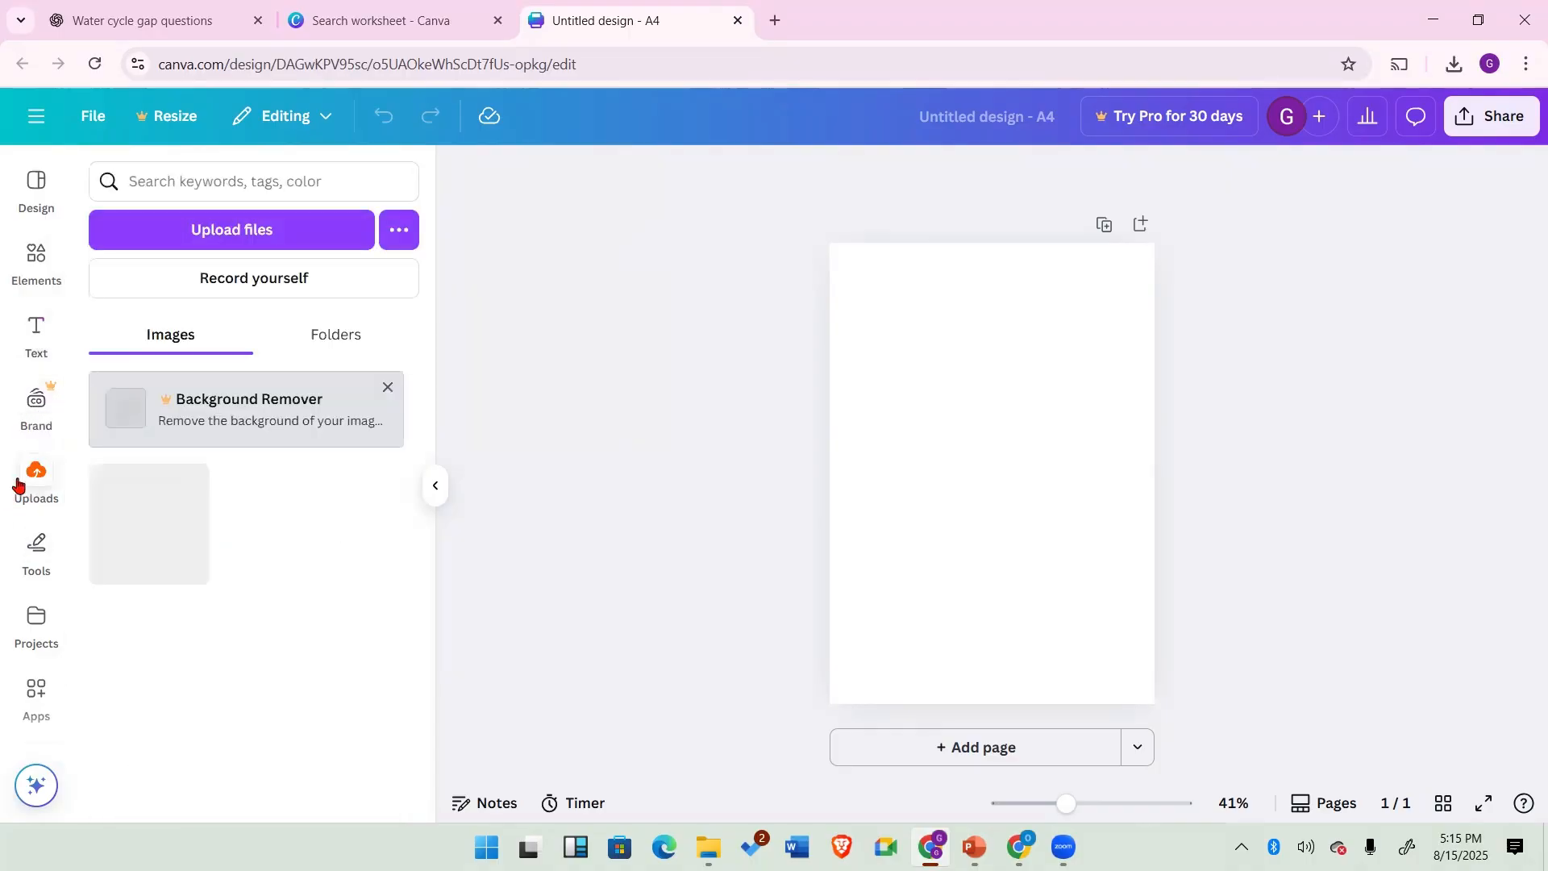
pyautogui.click(260, 232)
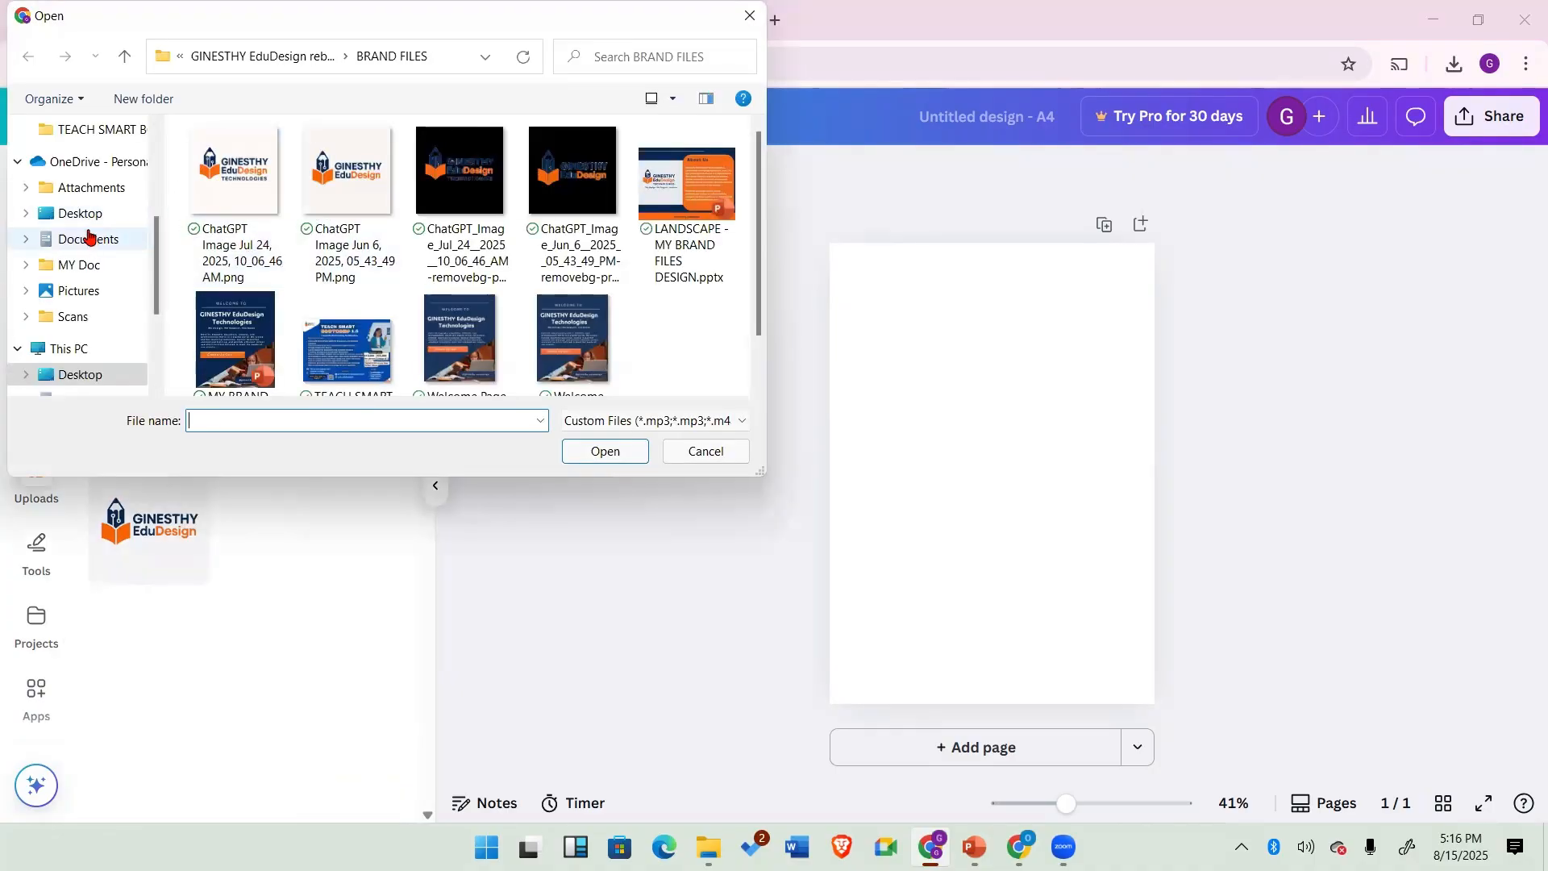
pyautogui.click(85, 216)
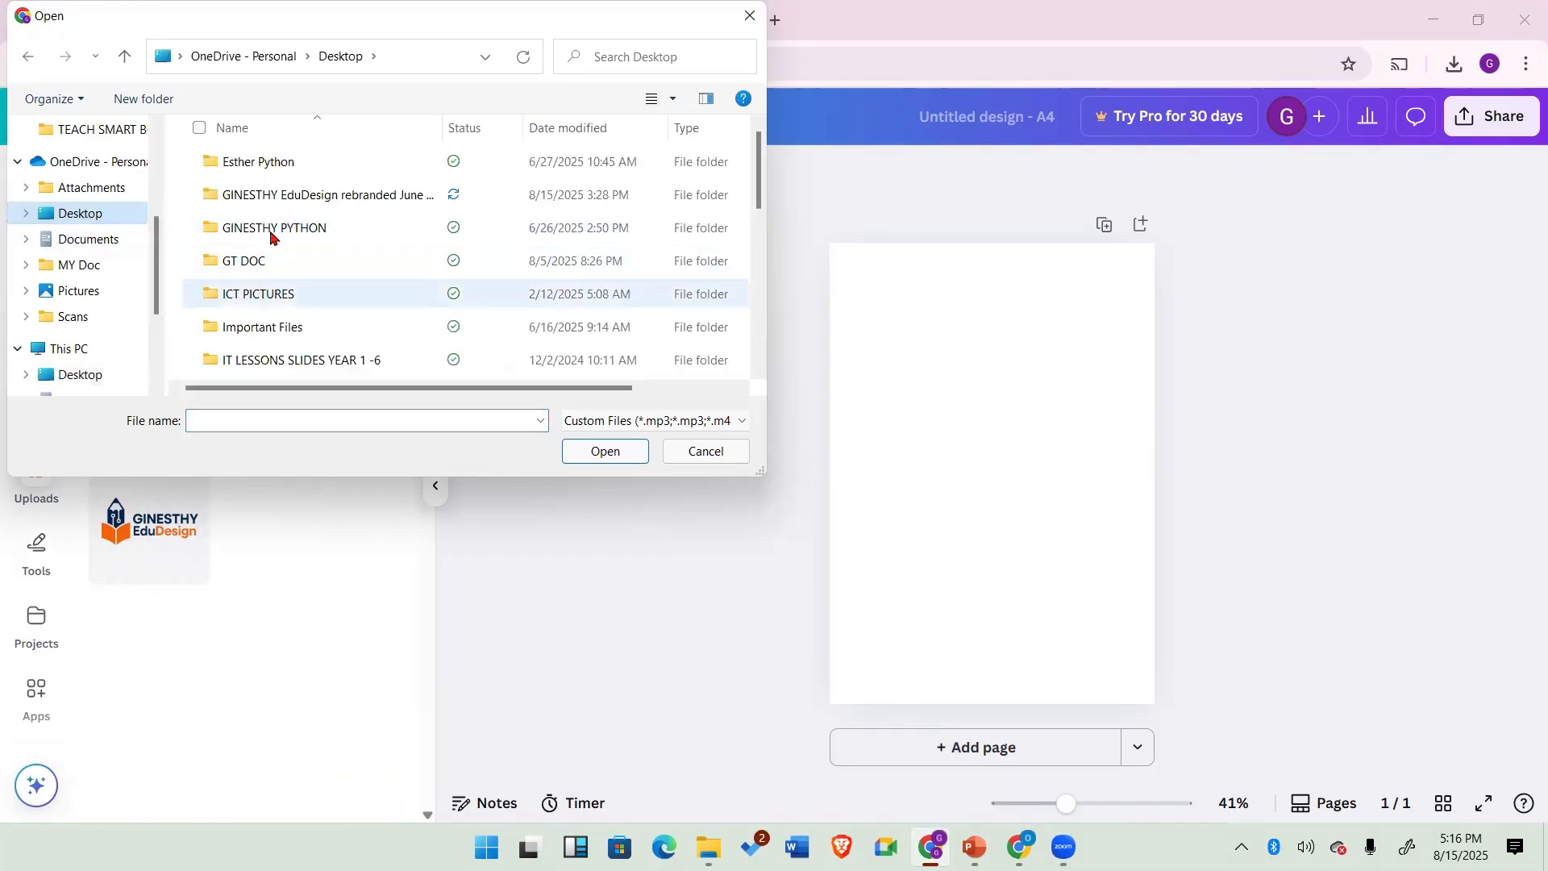
pyautogui.doubleClick(268, 259)
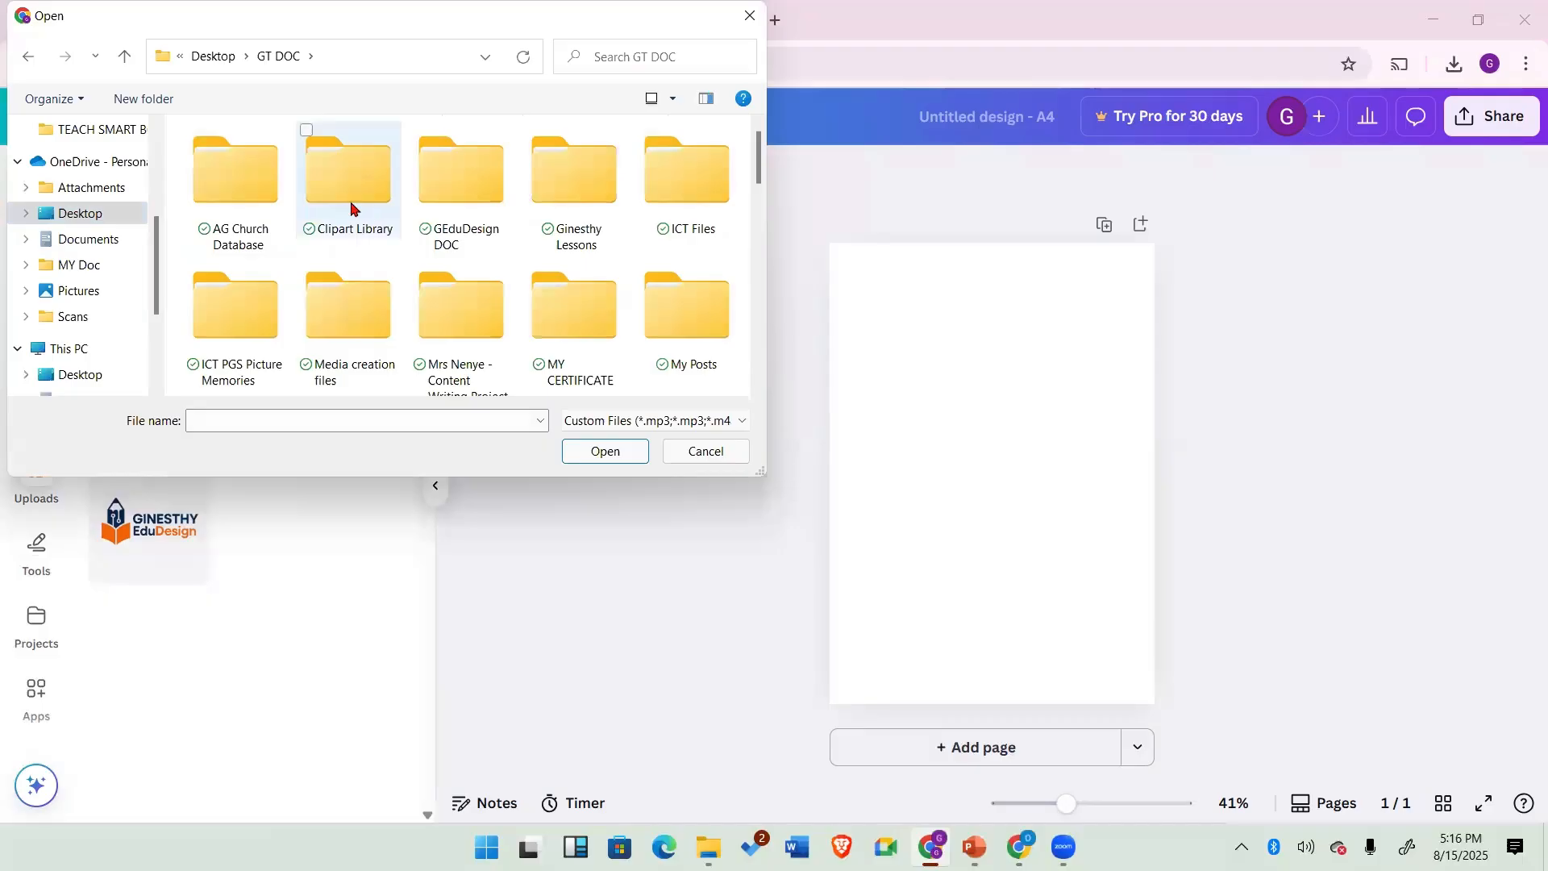
pyautogui.doubleClick(351, 208)
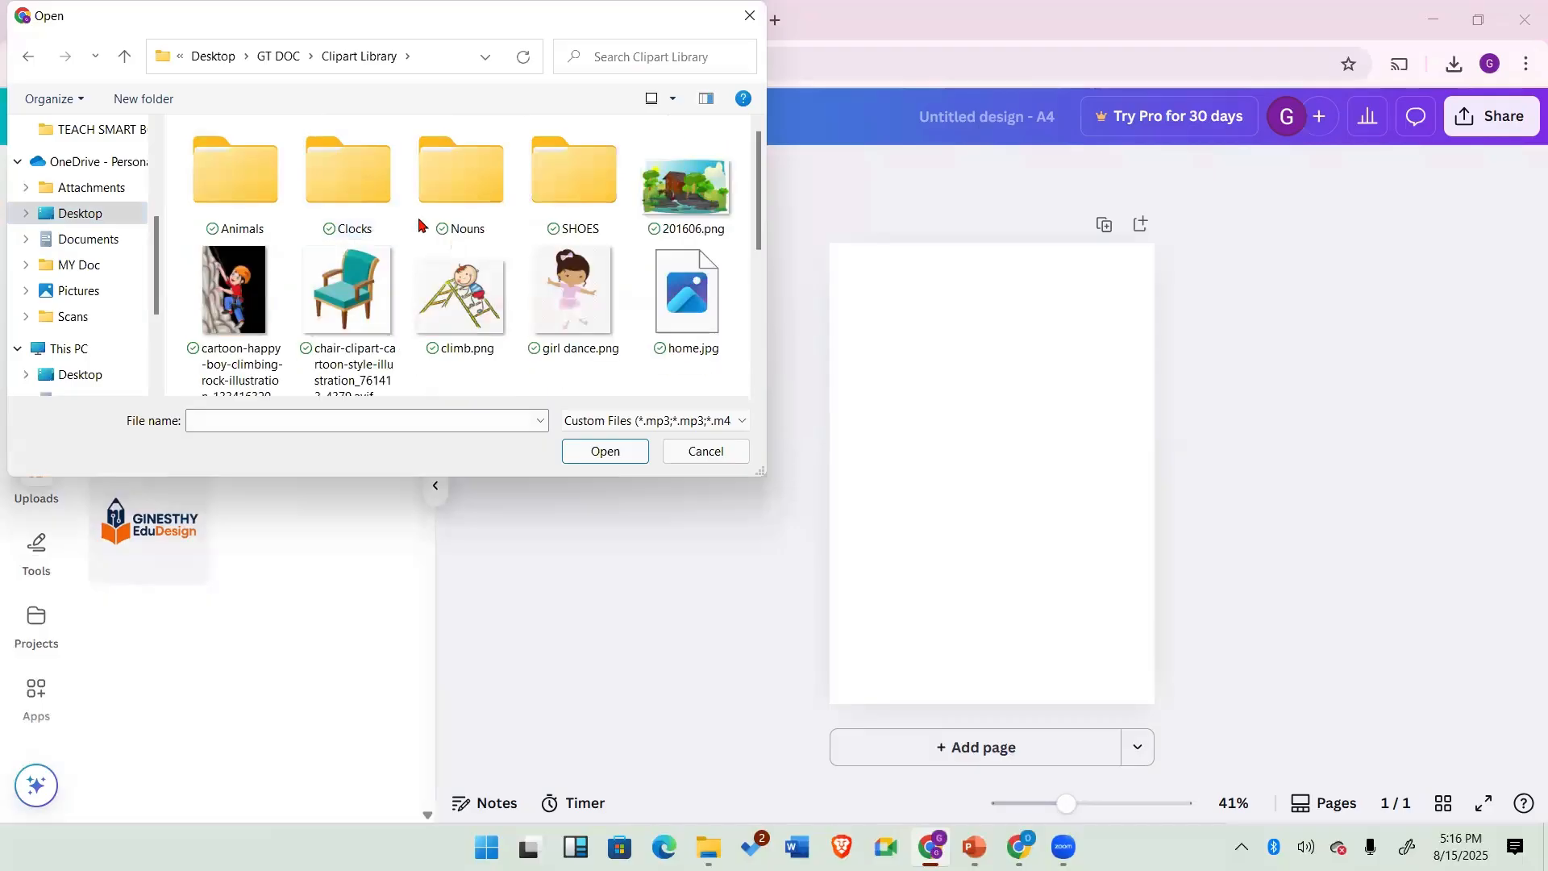
pyautogui.doubleClick(344, 210)
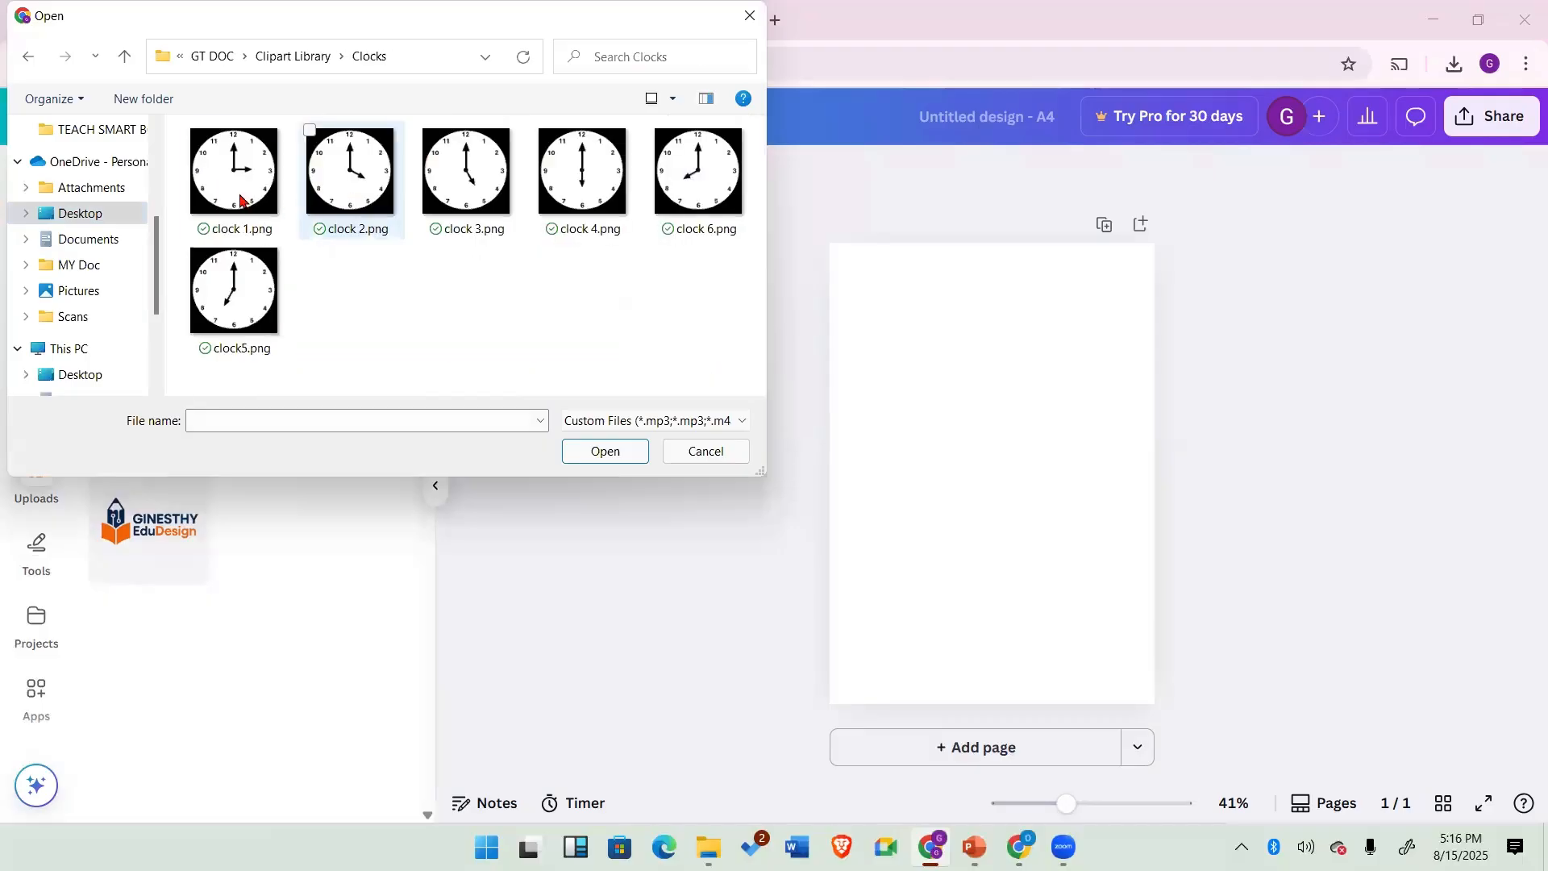
pyautogui.click(240, 200)
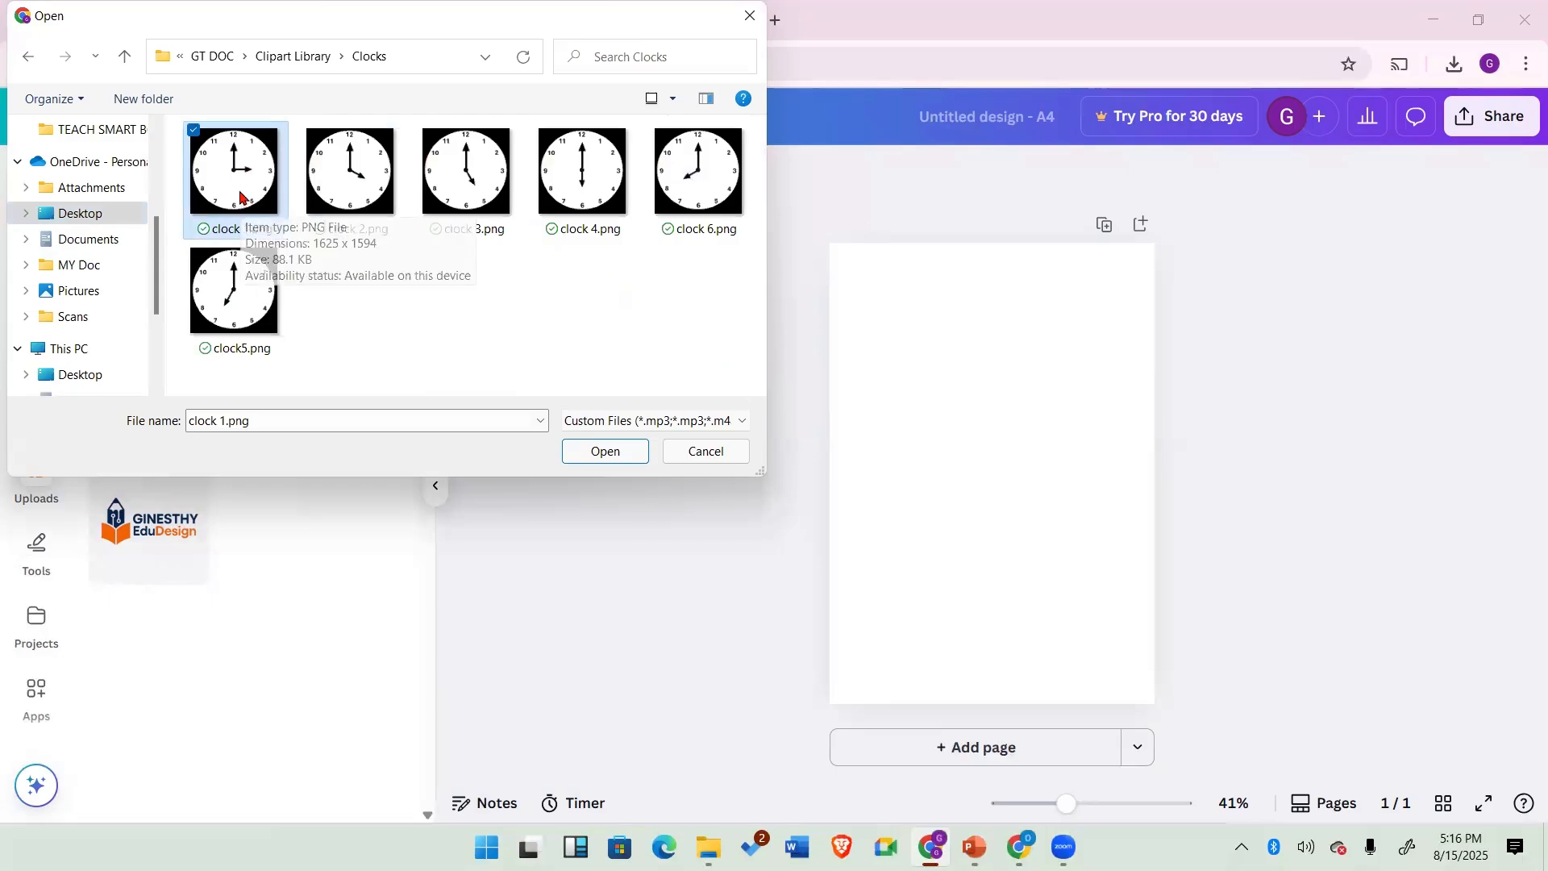
pyautogui.hotkey('ctrl', 'a')
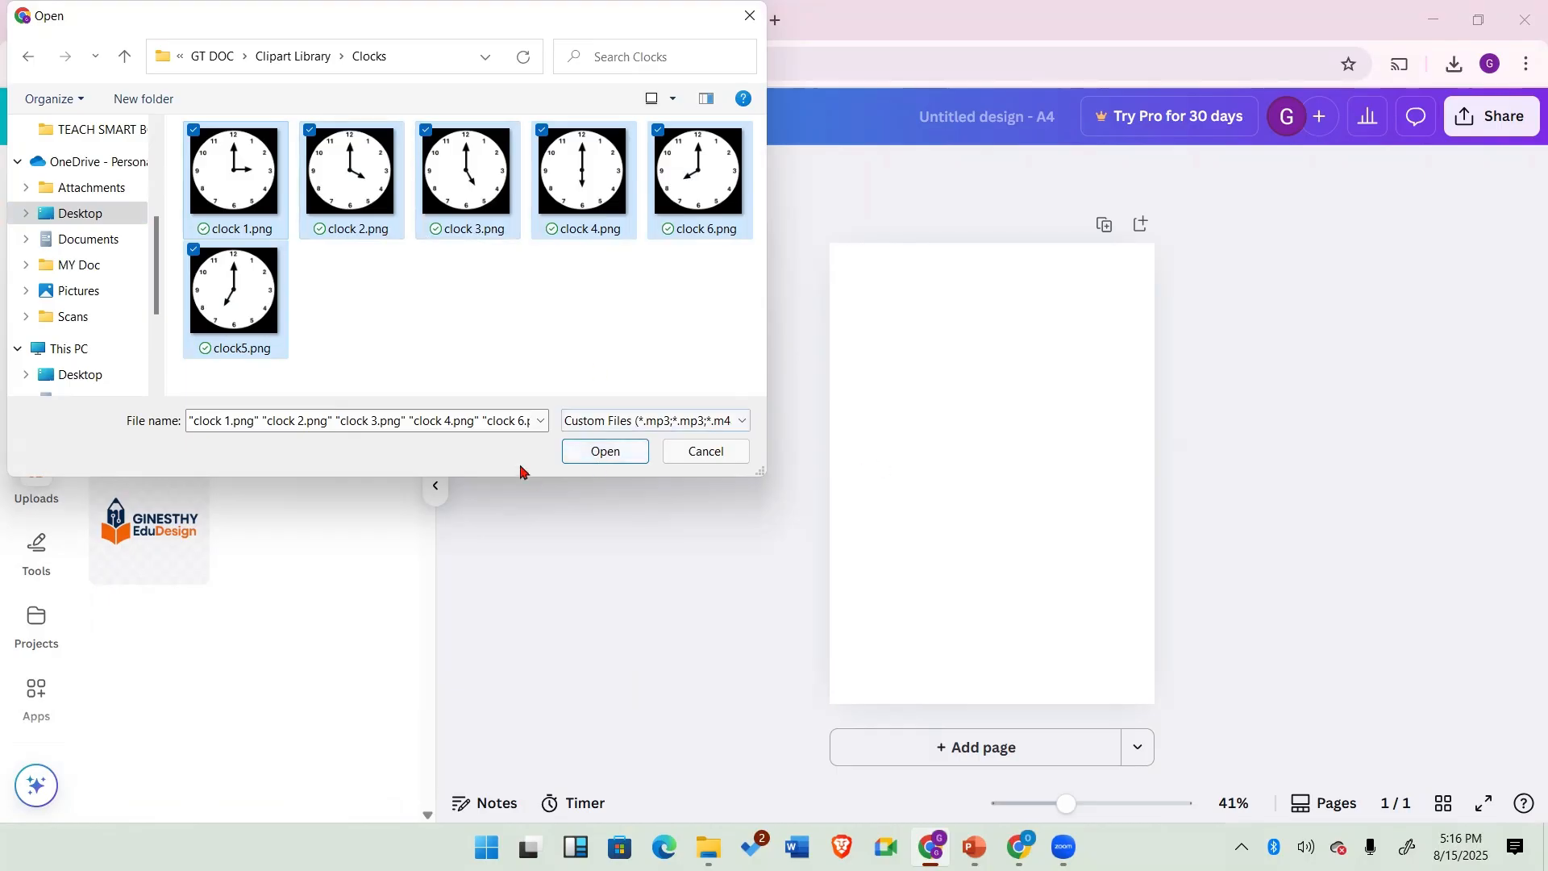
pyautogui.click(589, 455)
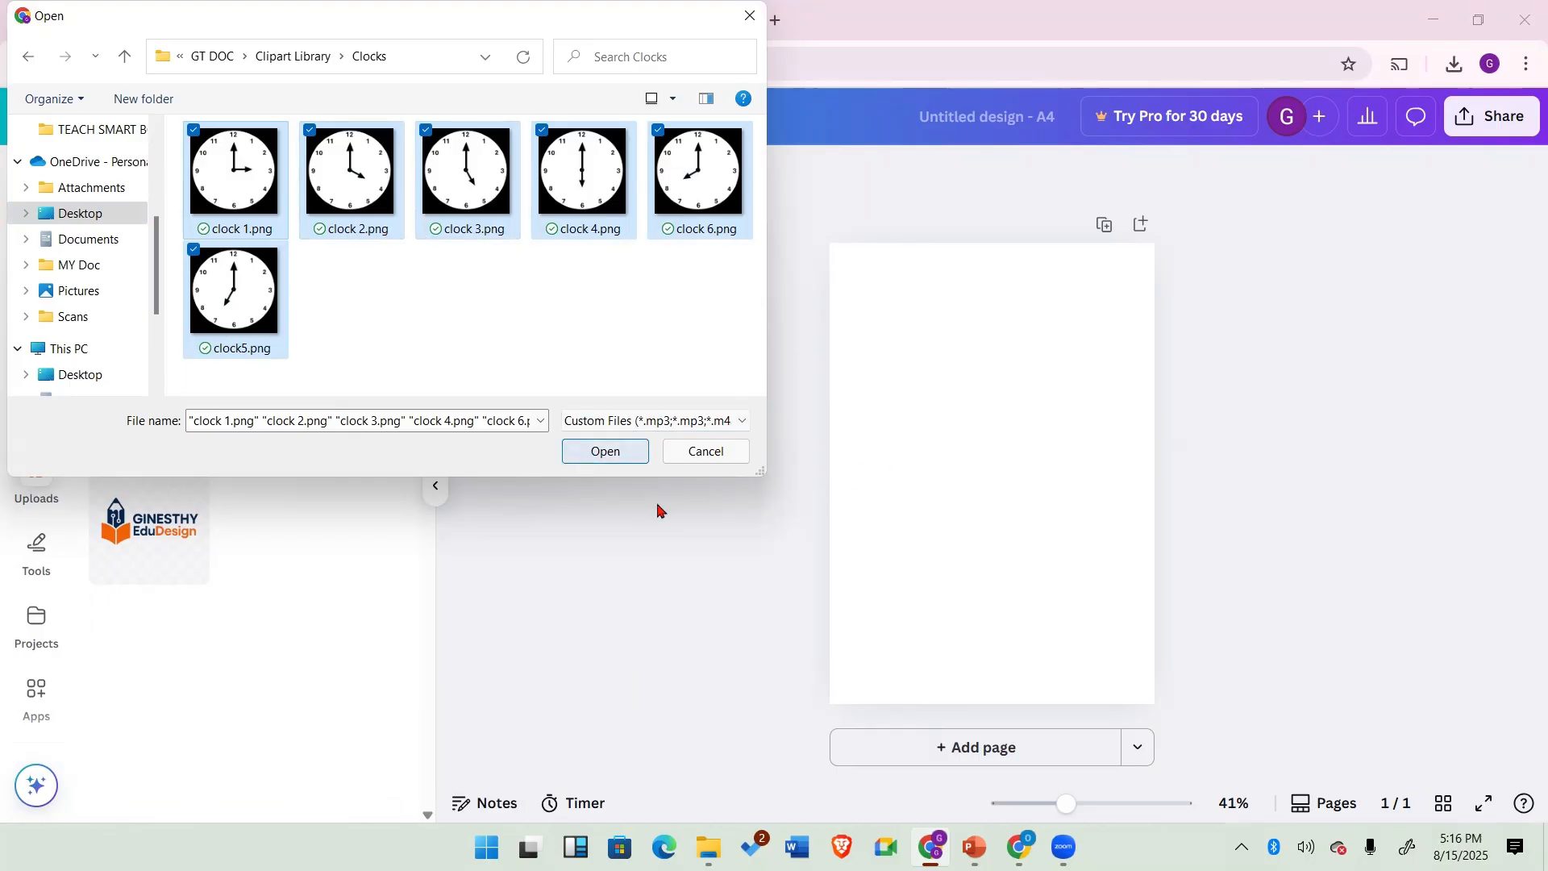
pyautogui.click(591, 452)
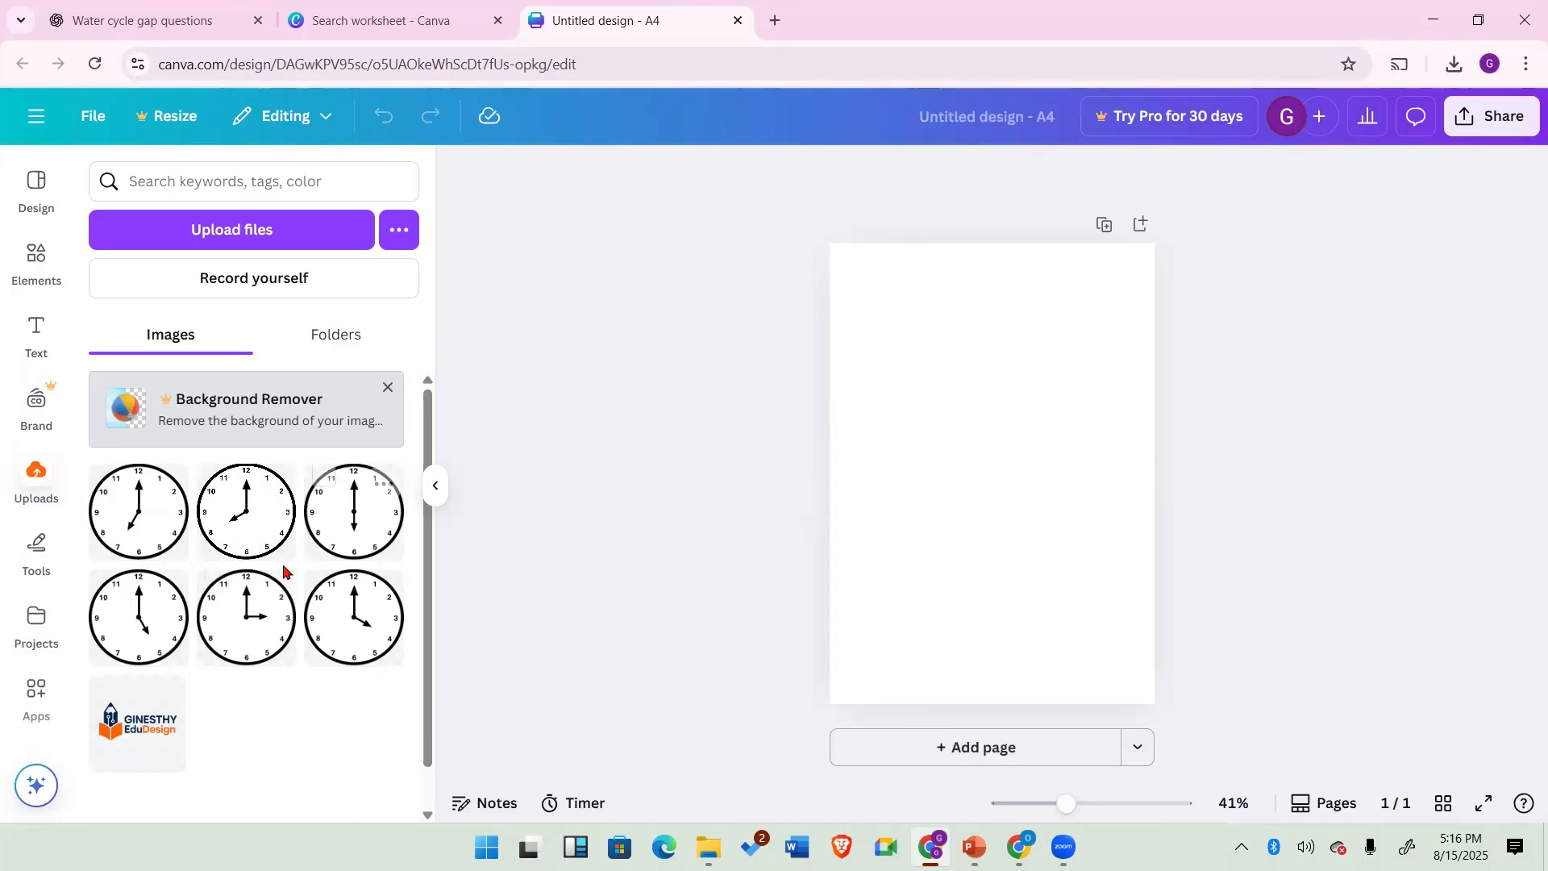
# Step: Draw a freehand curve on the page with the Draw tool, then undo it
pyautogui.click(35, 547)
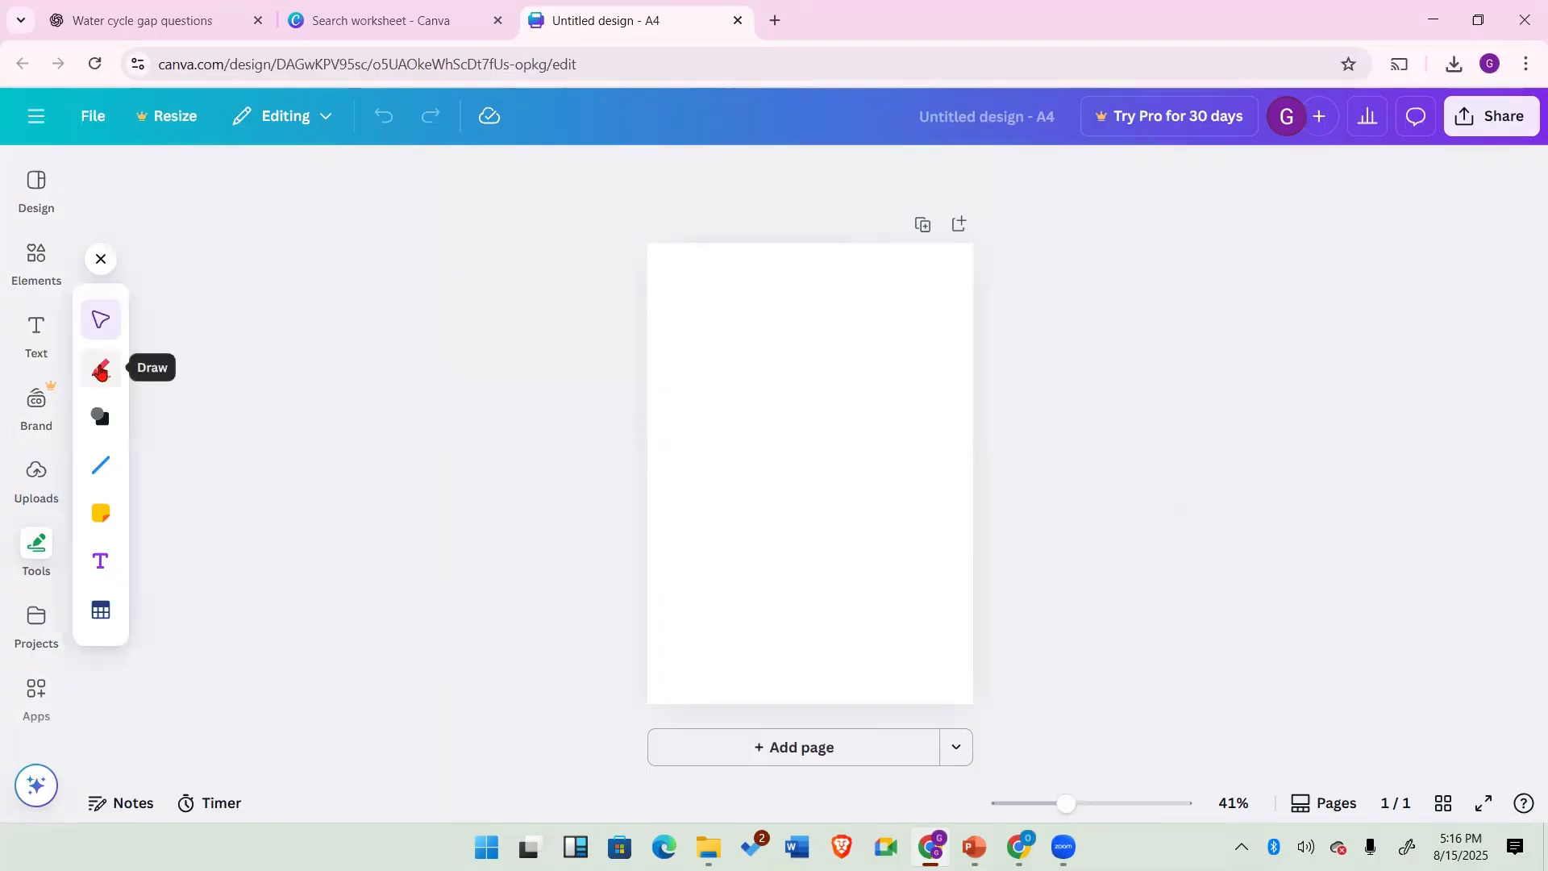
pyautogui.click(100, 370)
pyautogui.moveTo(704, 411)
pyautogui.mouseDown()
pyautogui.moveTo(736, 368)
pyautogui.moveTo(786, 390)
pyautogui.mouseUp()
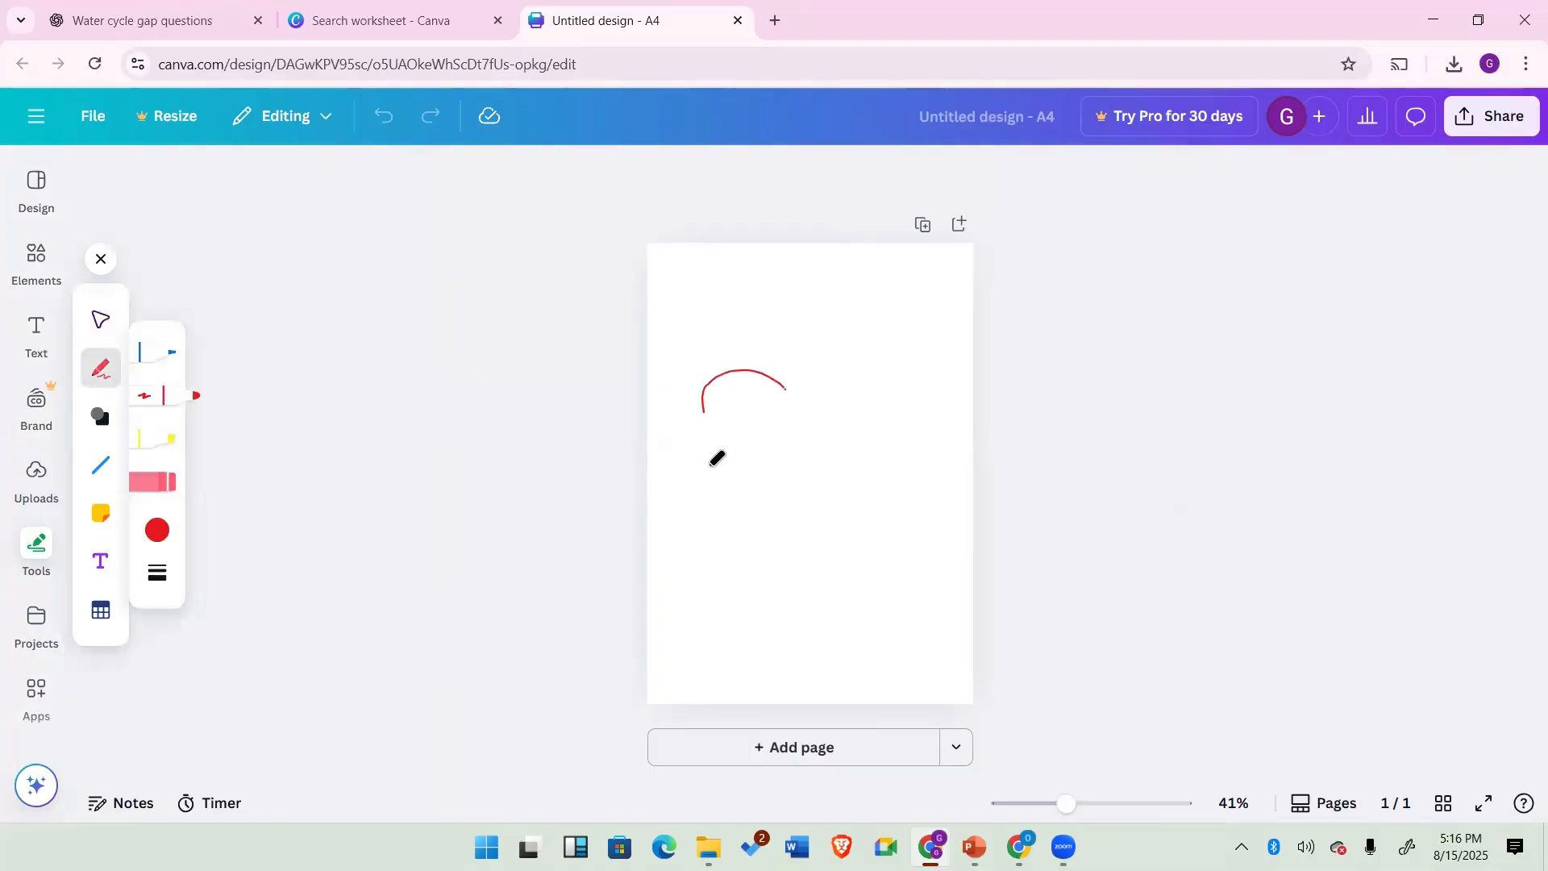
pyautogui.moveTo(710, 465); pyautogui.dragTo(702, 498)
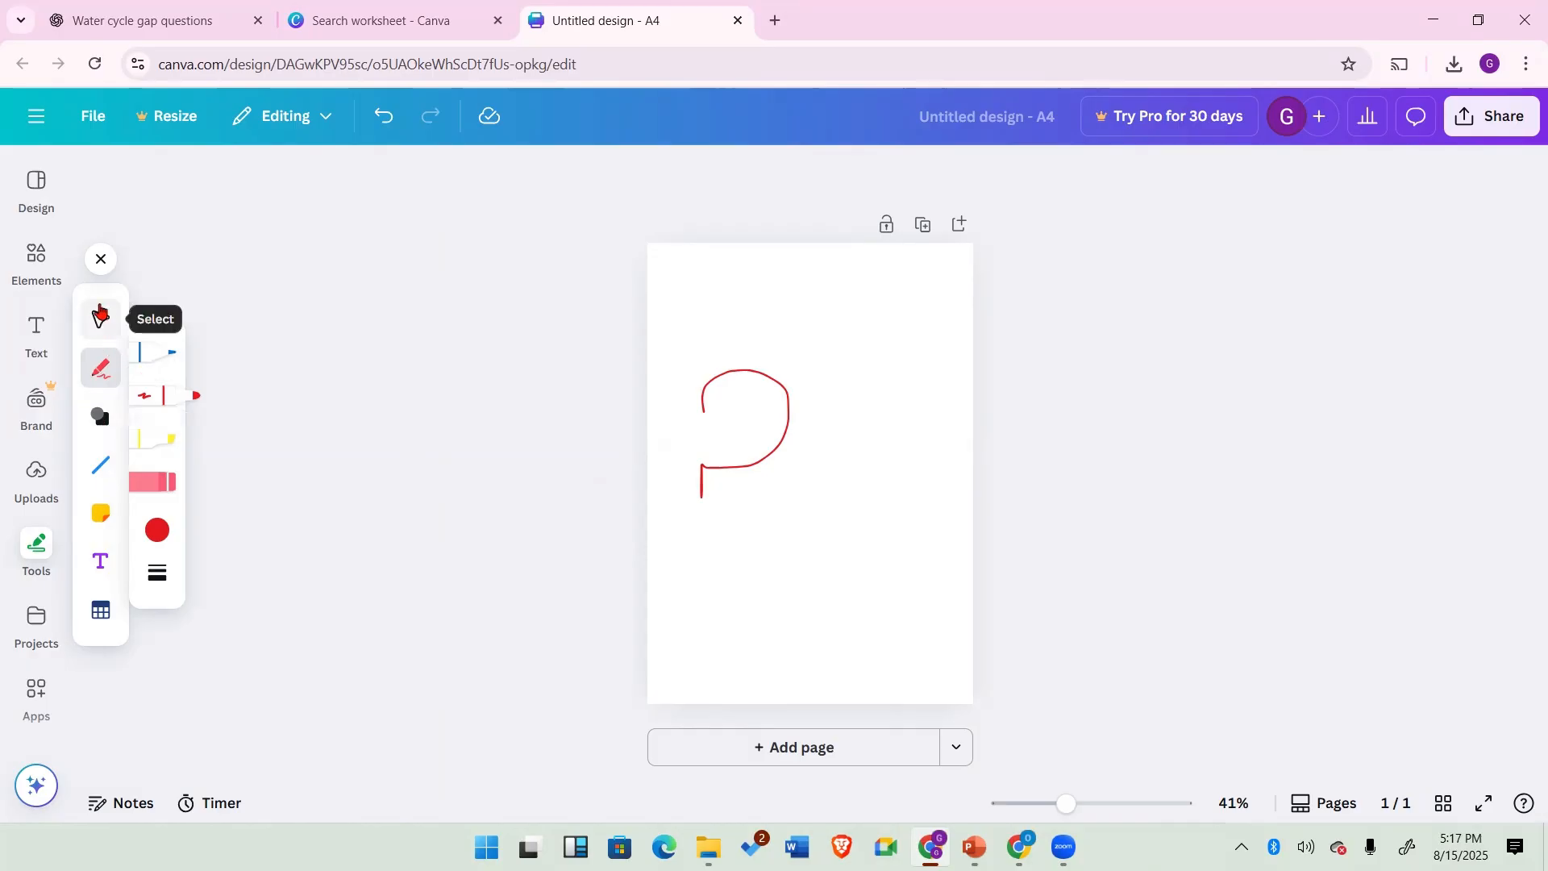
pyautogui.click(101, 259)
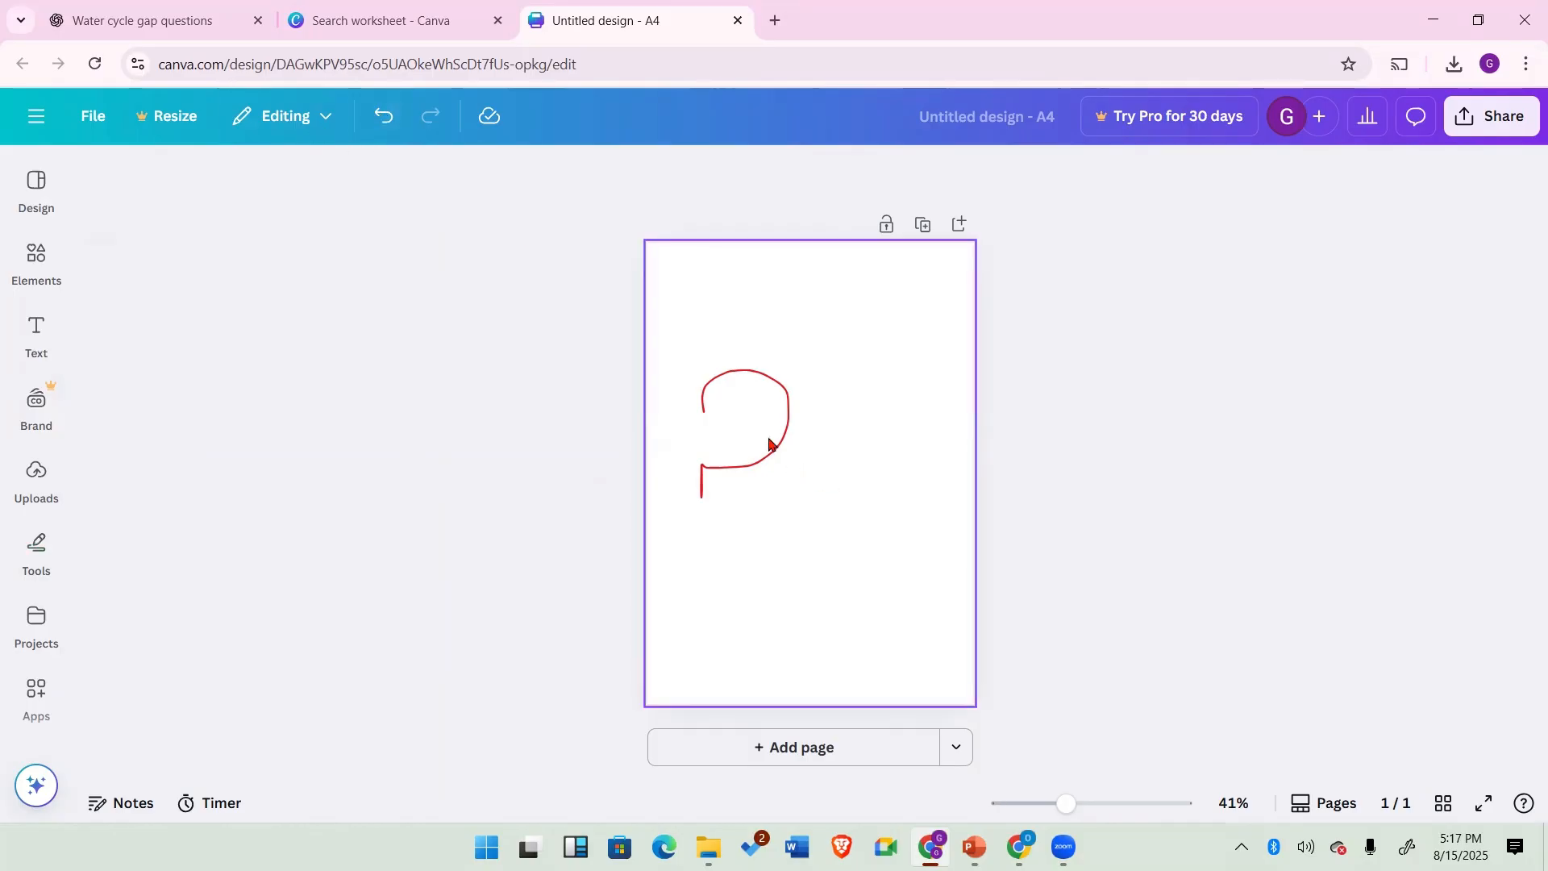
pyautogui.click(385, 119)
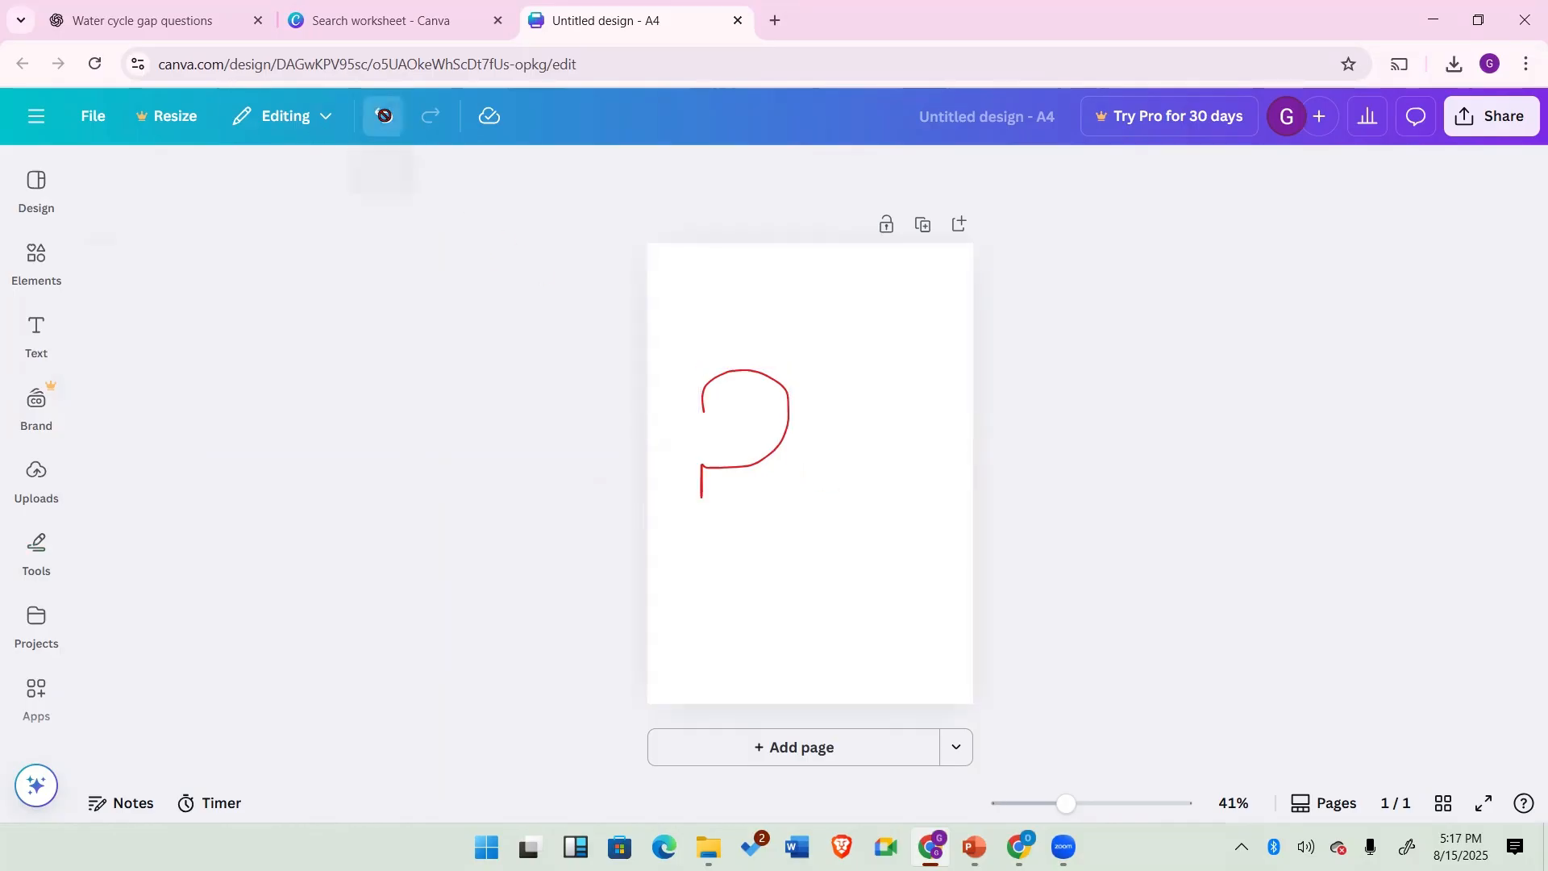
# Step: Open the Apps and Projects panels to view the existing designs
pyautogui.click(37, 702)
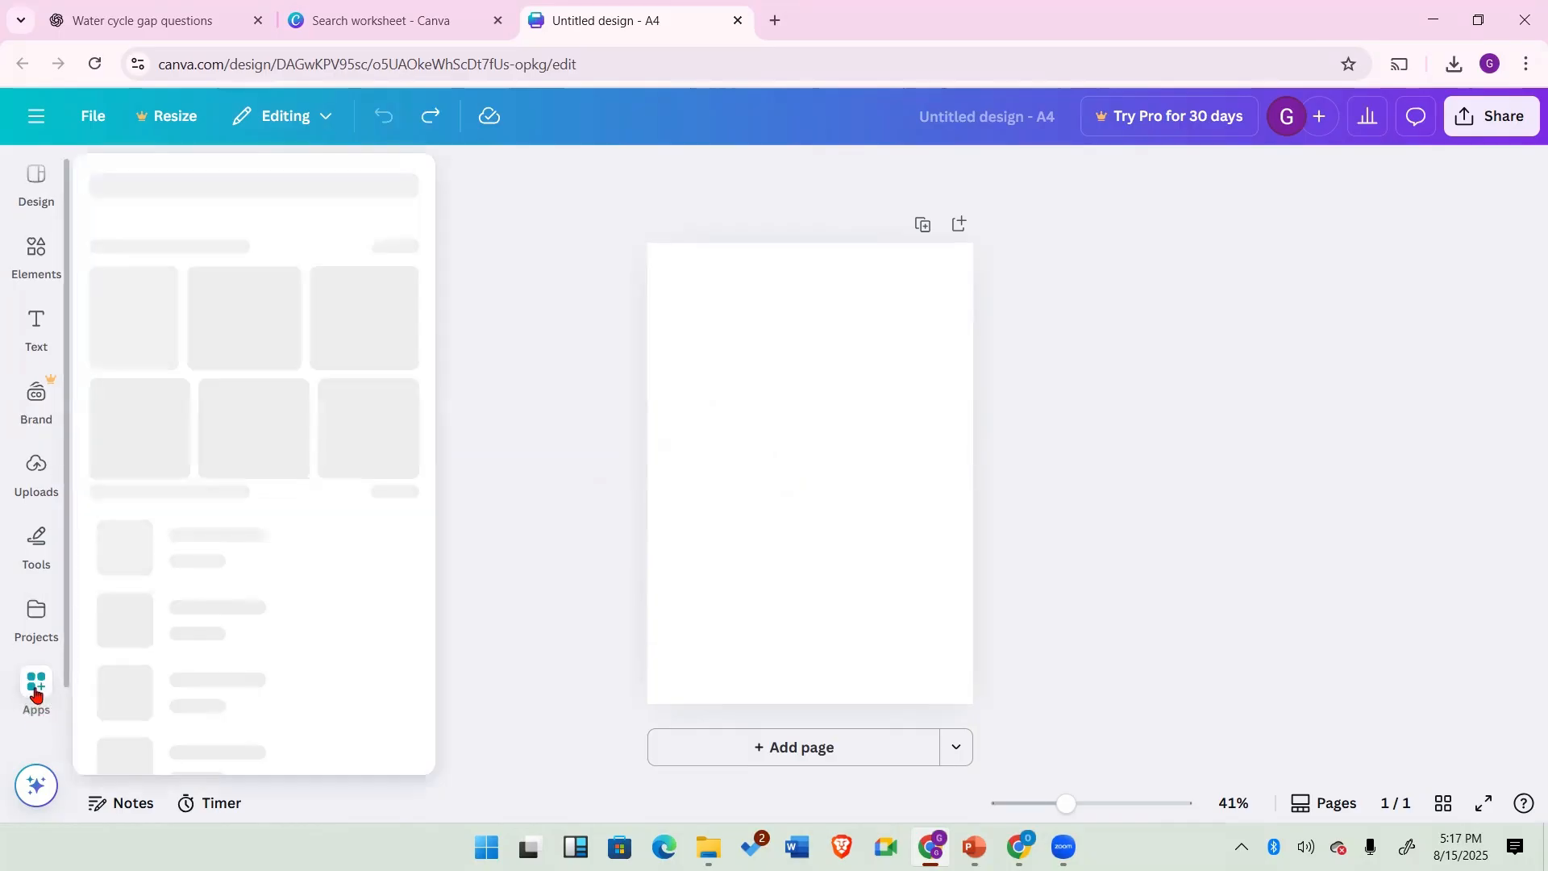
pyautogui.click(32, 614)
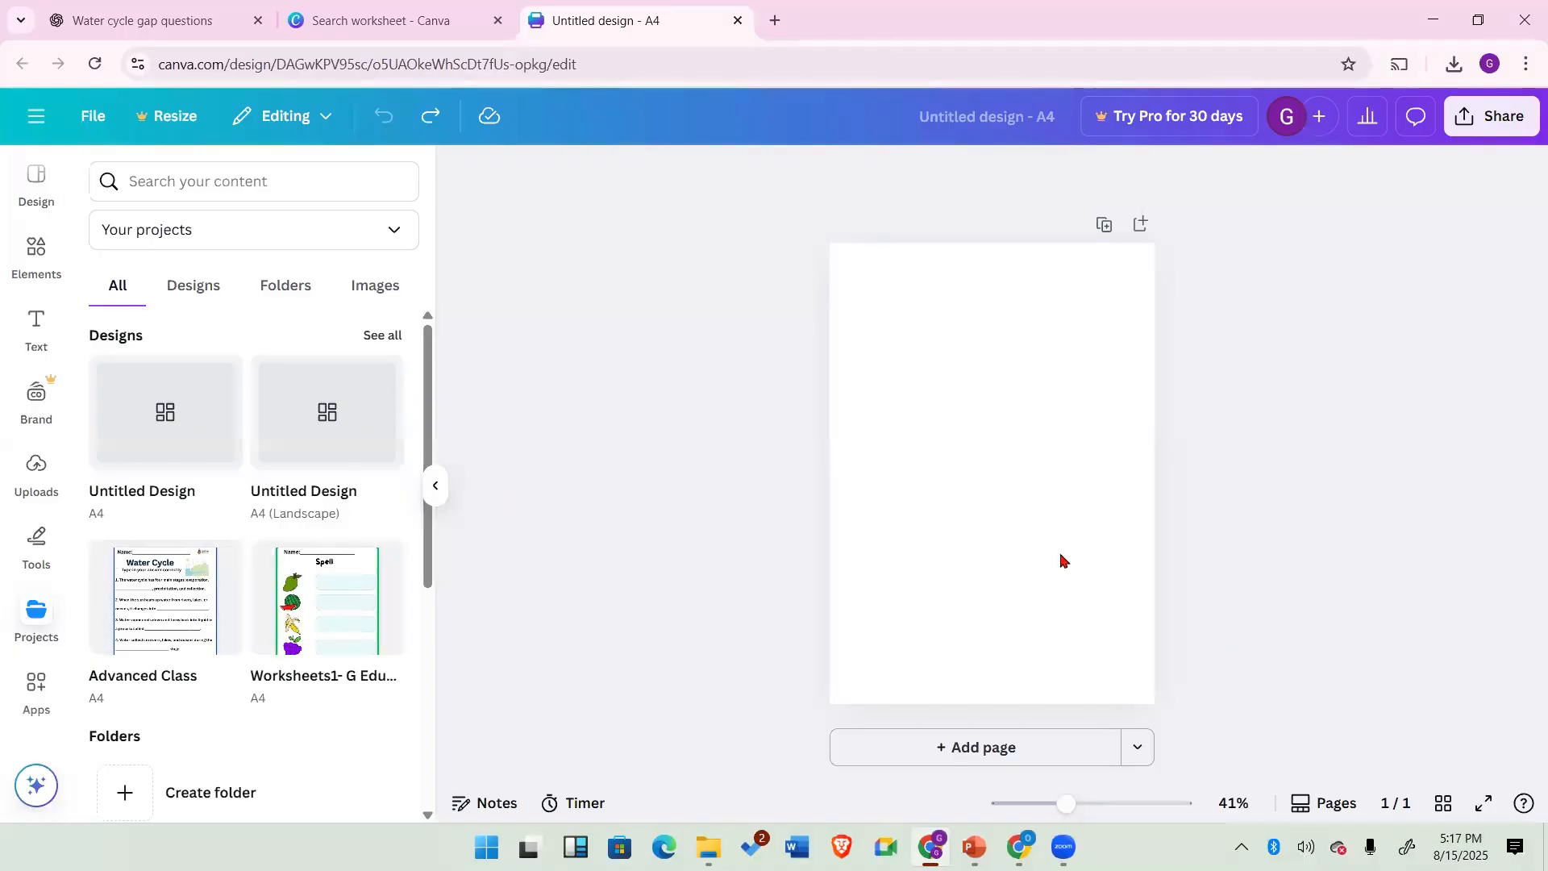
pyautogui.scroll(1, 35, 529)
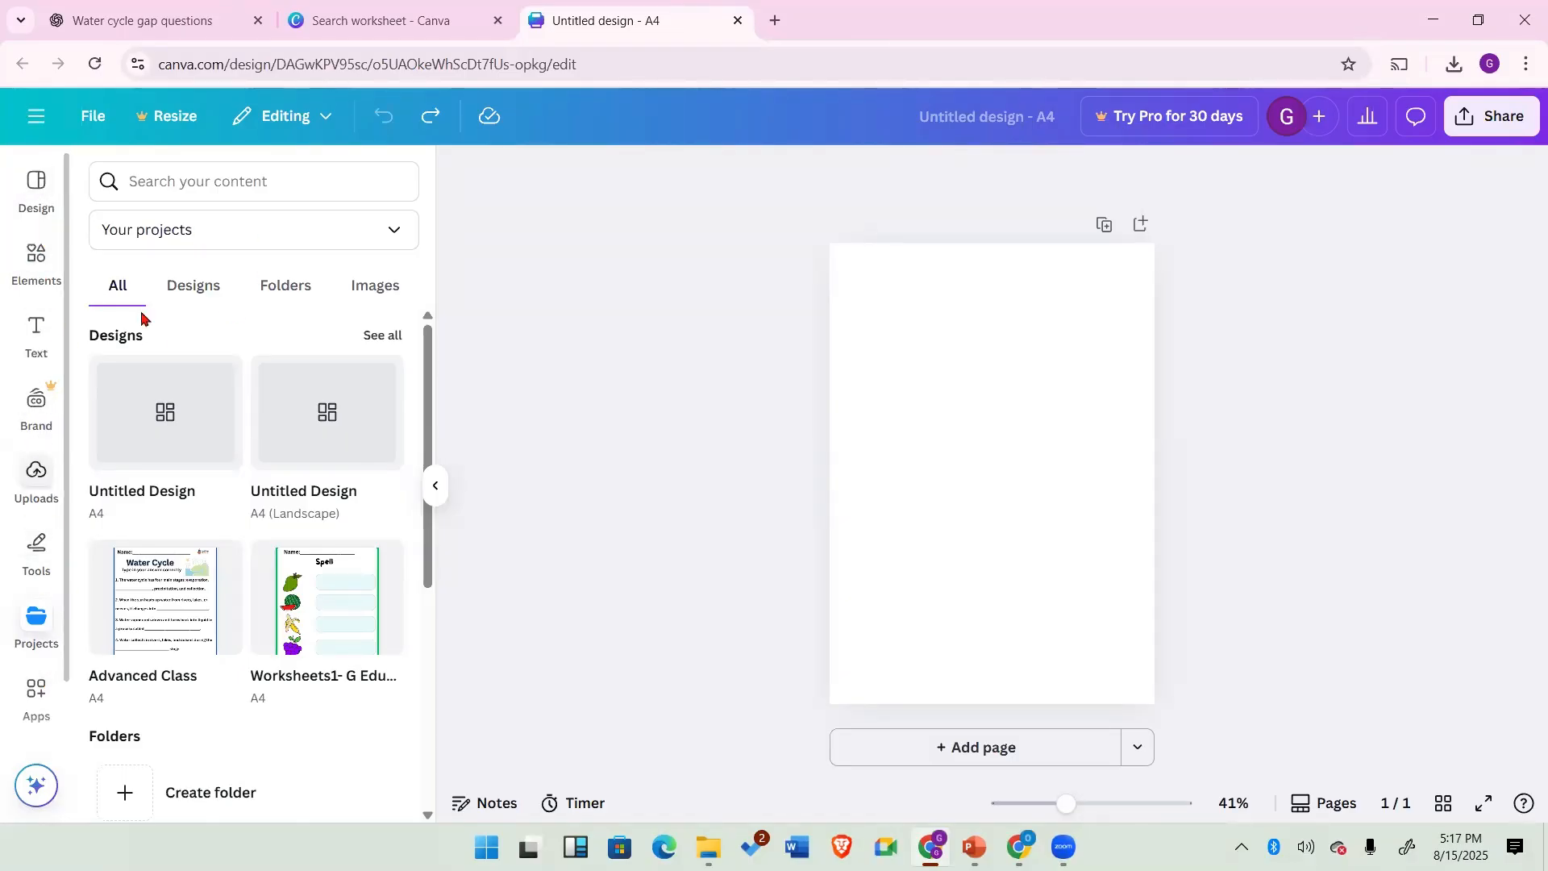
pyautogui.click(879, 362)
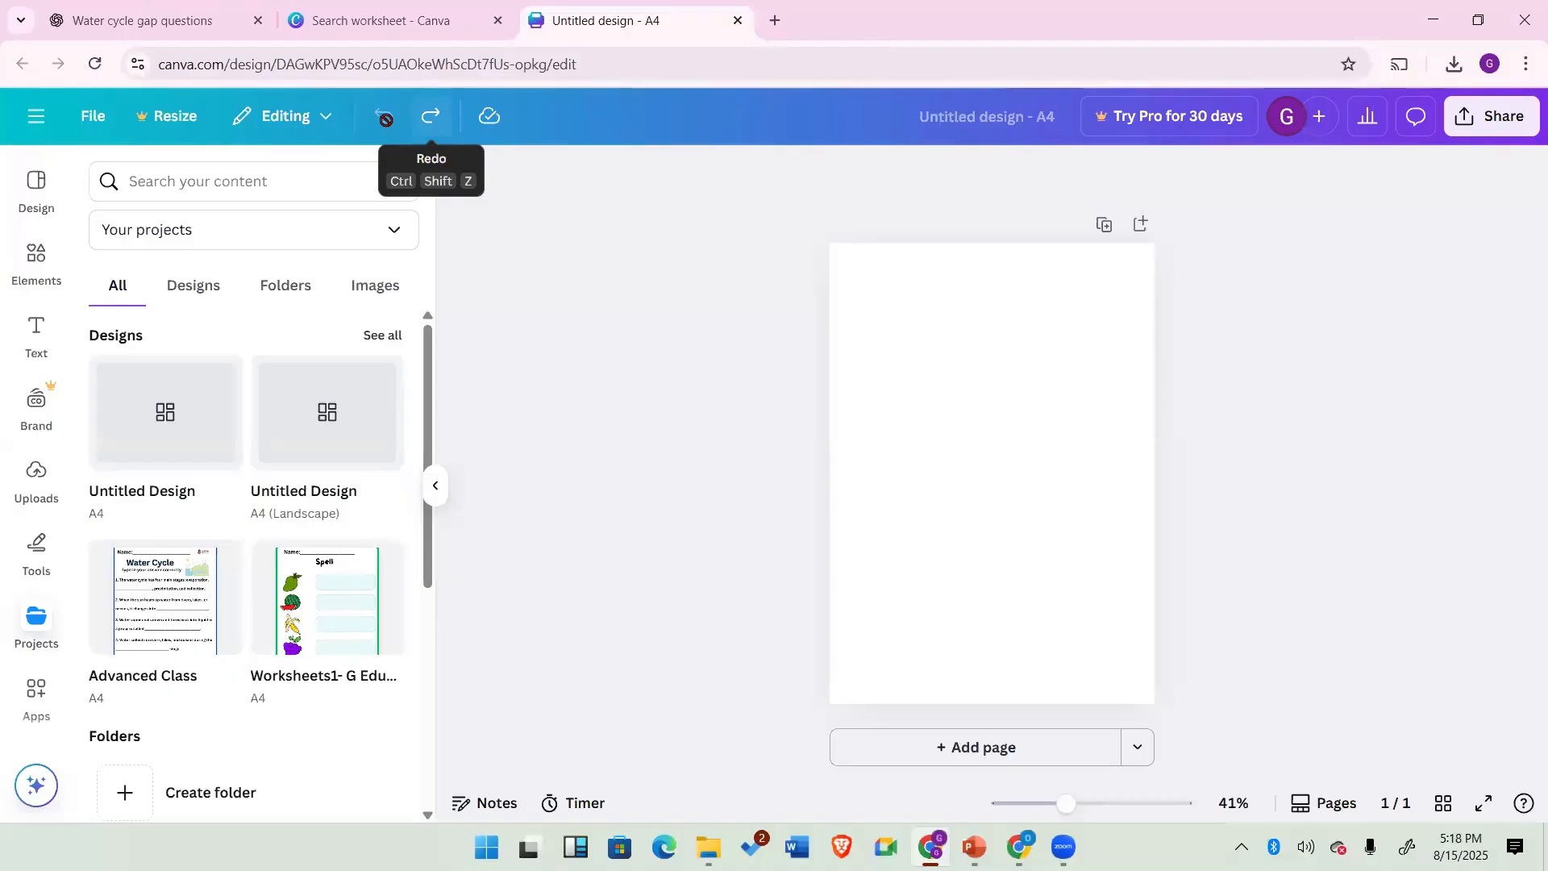
# Step: Redo the freehand drawing and undo it again
pyautogui.hotkey('ctrl', 'shift', 'z')
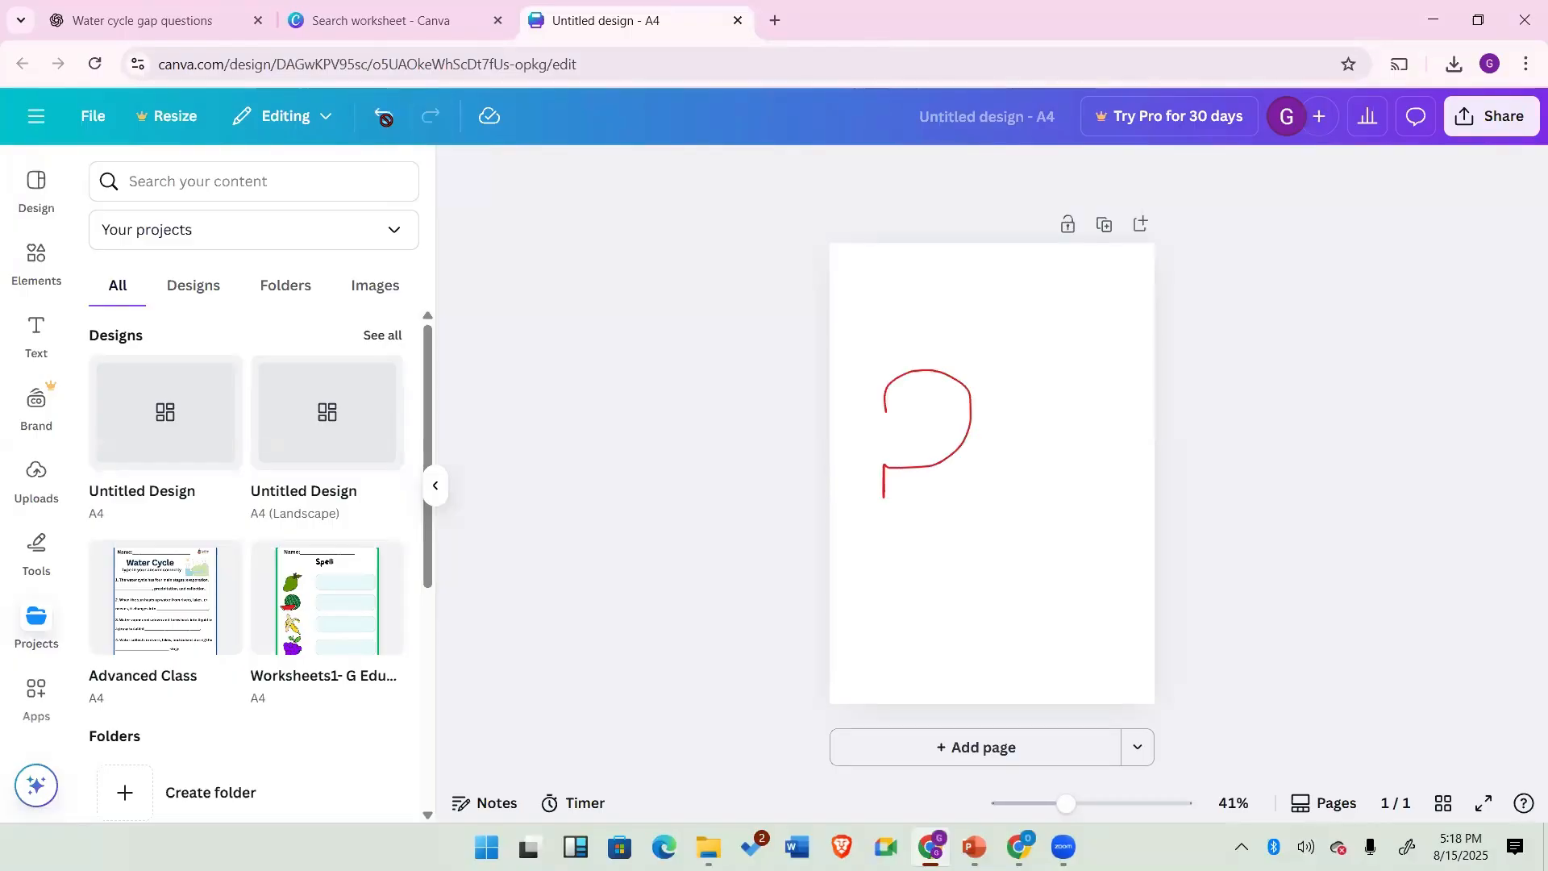
pyautogui.click(384, 114)
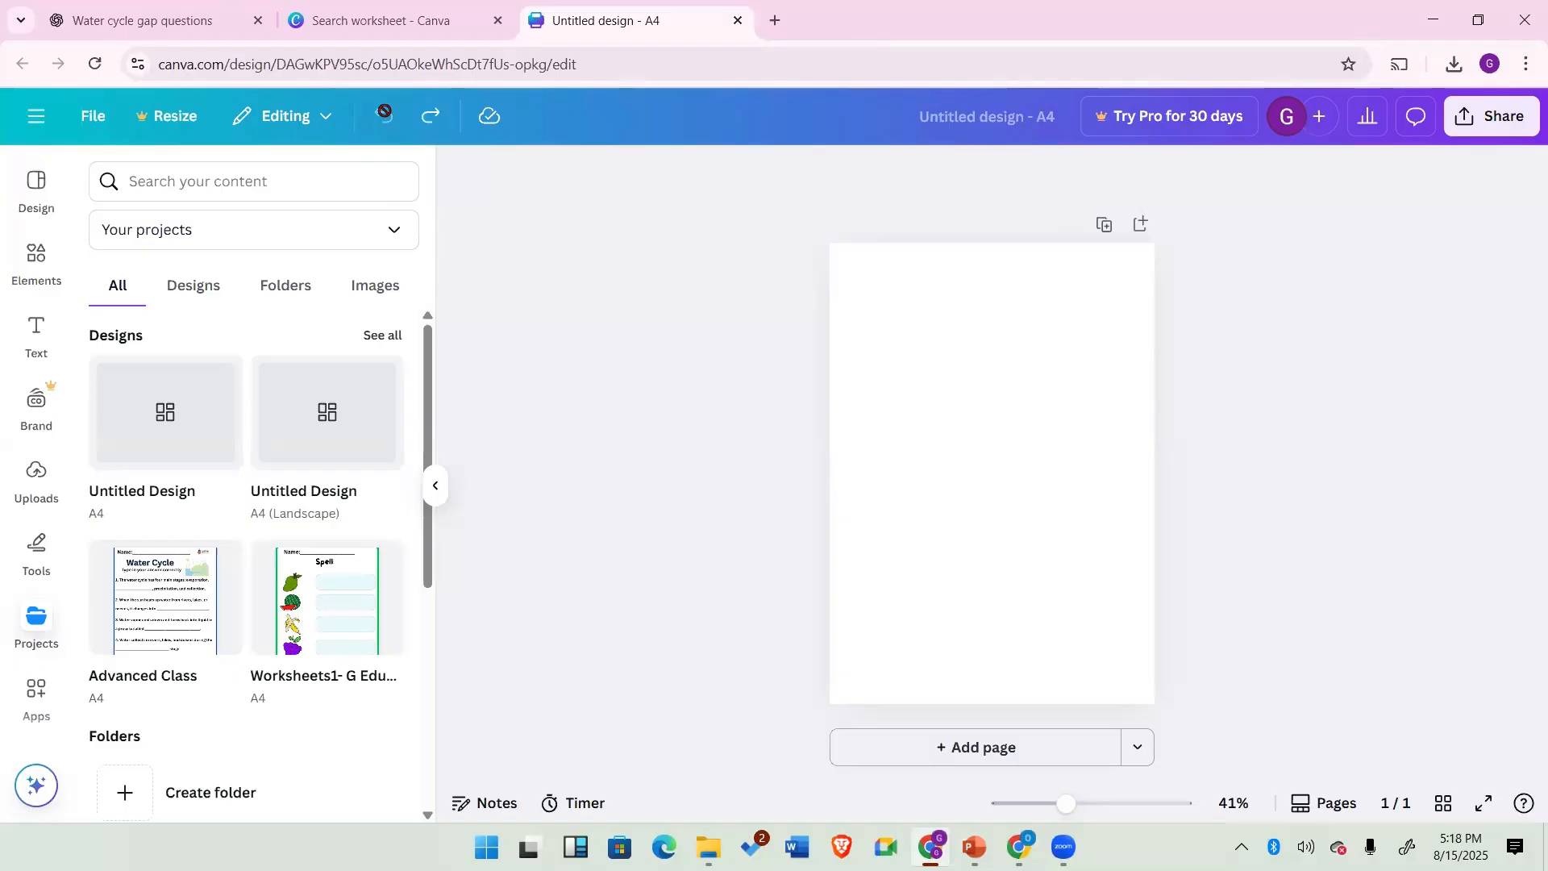
# Step: Open the Resize and File menus to review their options
pyautogui.click(160, 118)
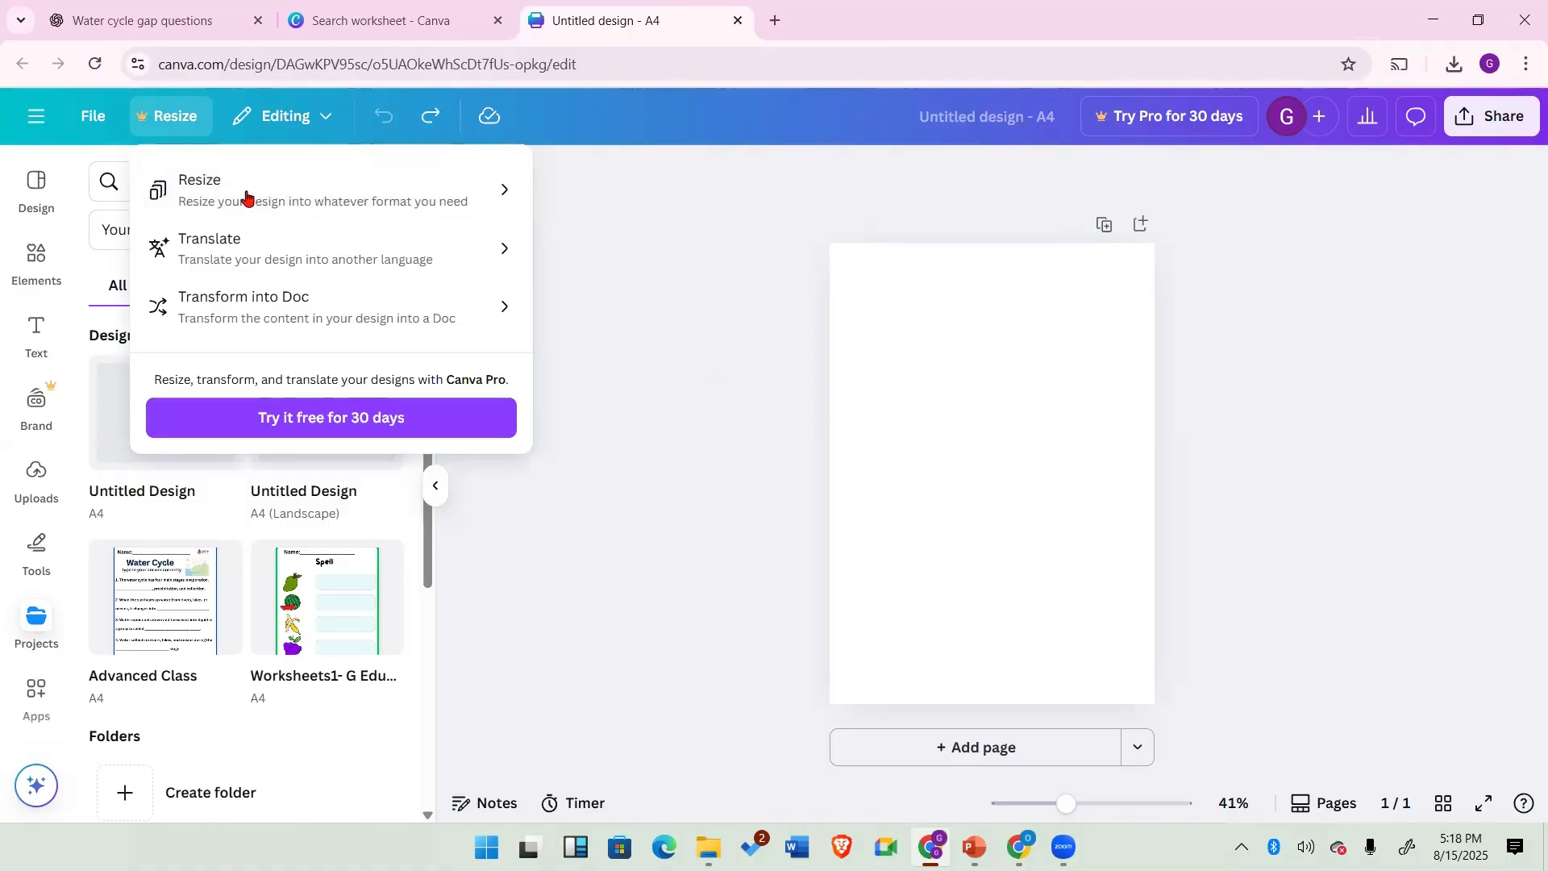
pyautogui.click(713, 338)
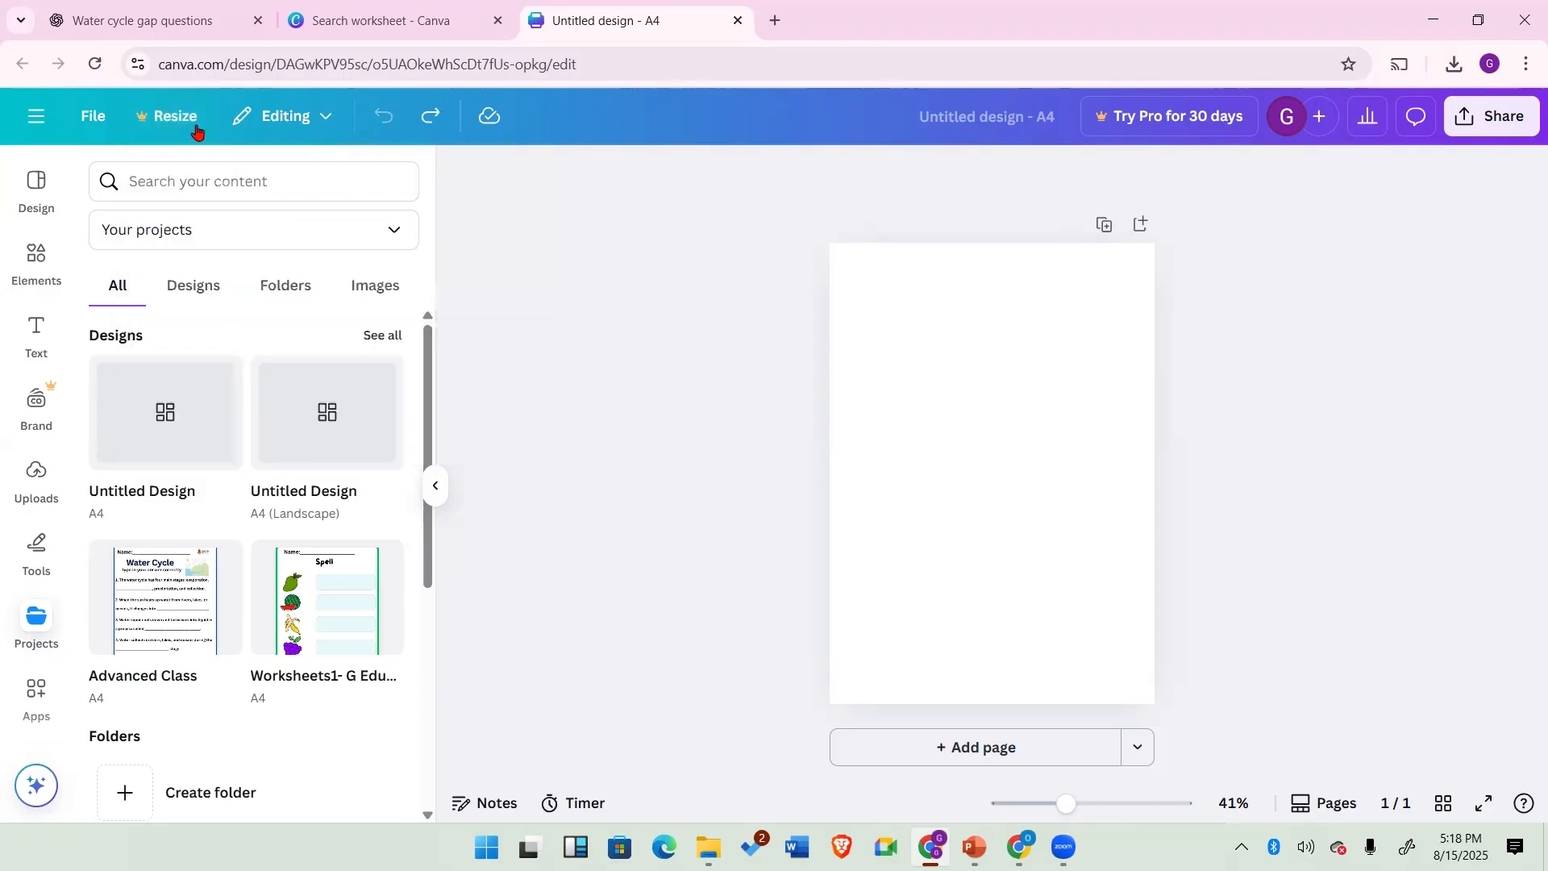
pyautogui.click(92, 119)
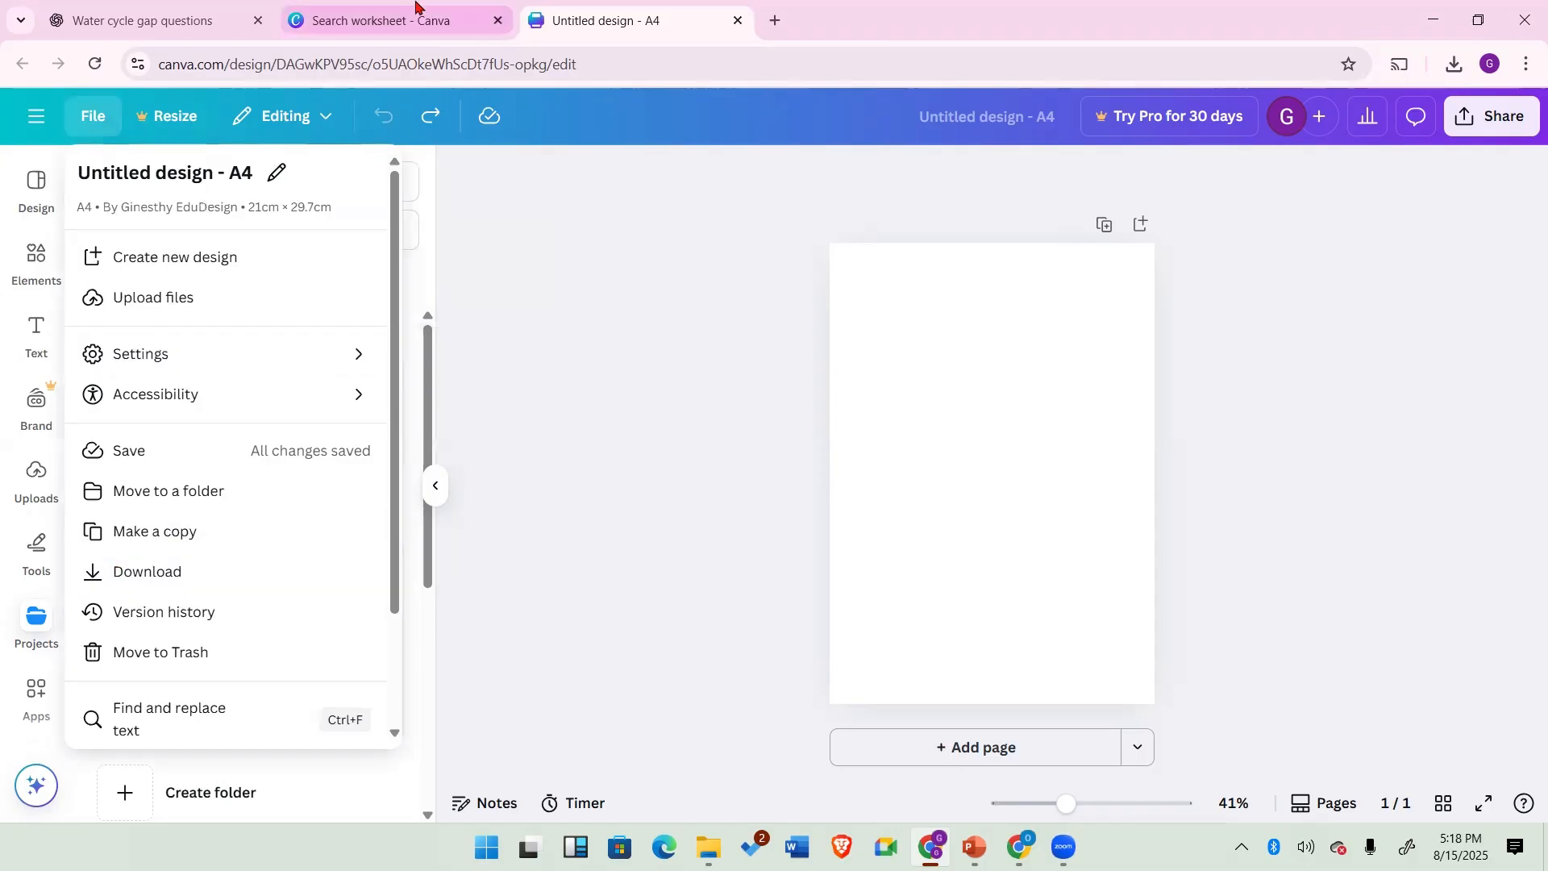
pyautogui.click(645, 148)
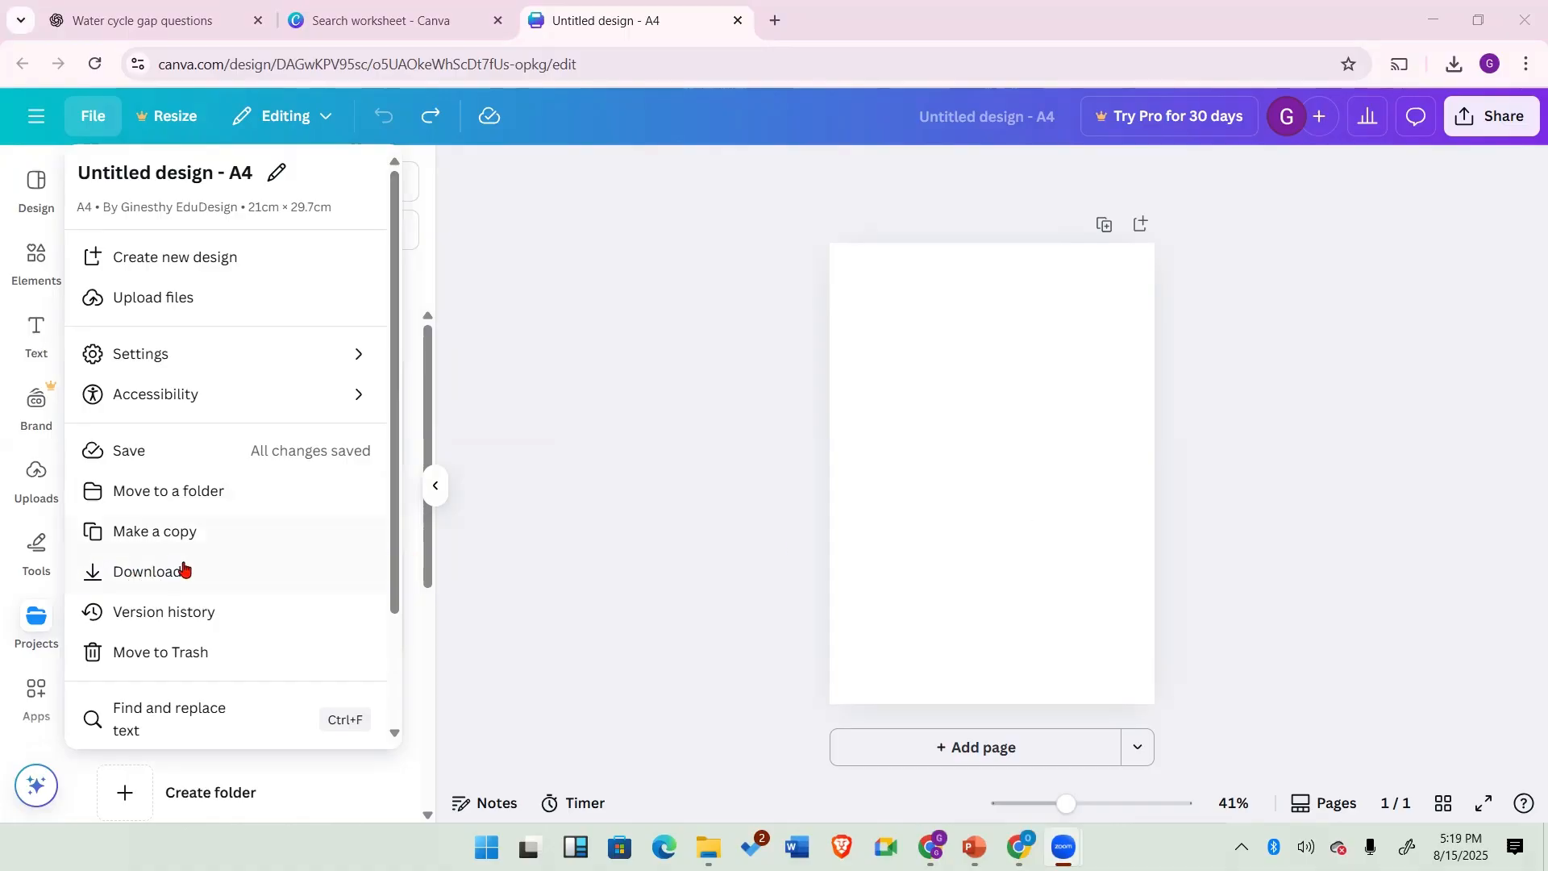
# Step: Close the file menu and go to the Canva home page to browse the recent designs
pyautogui.click(643, 516)
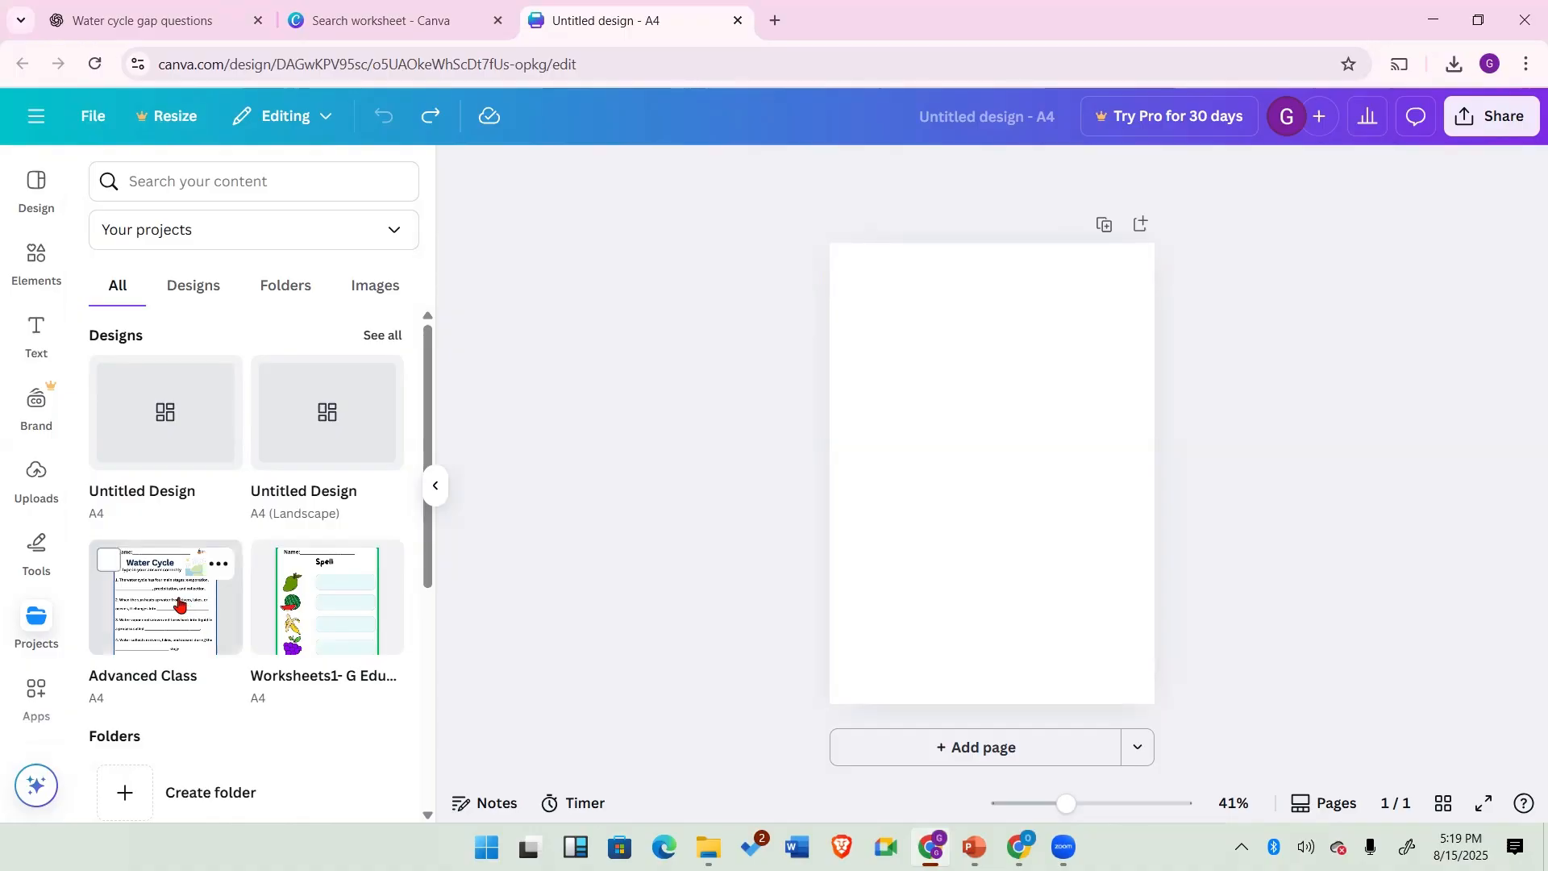
pyautogui.click(427, 22)
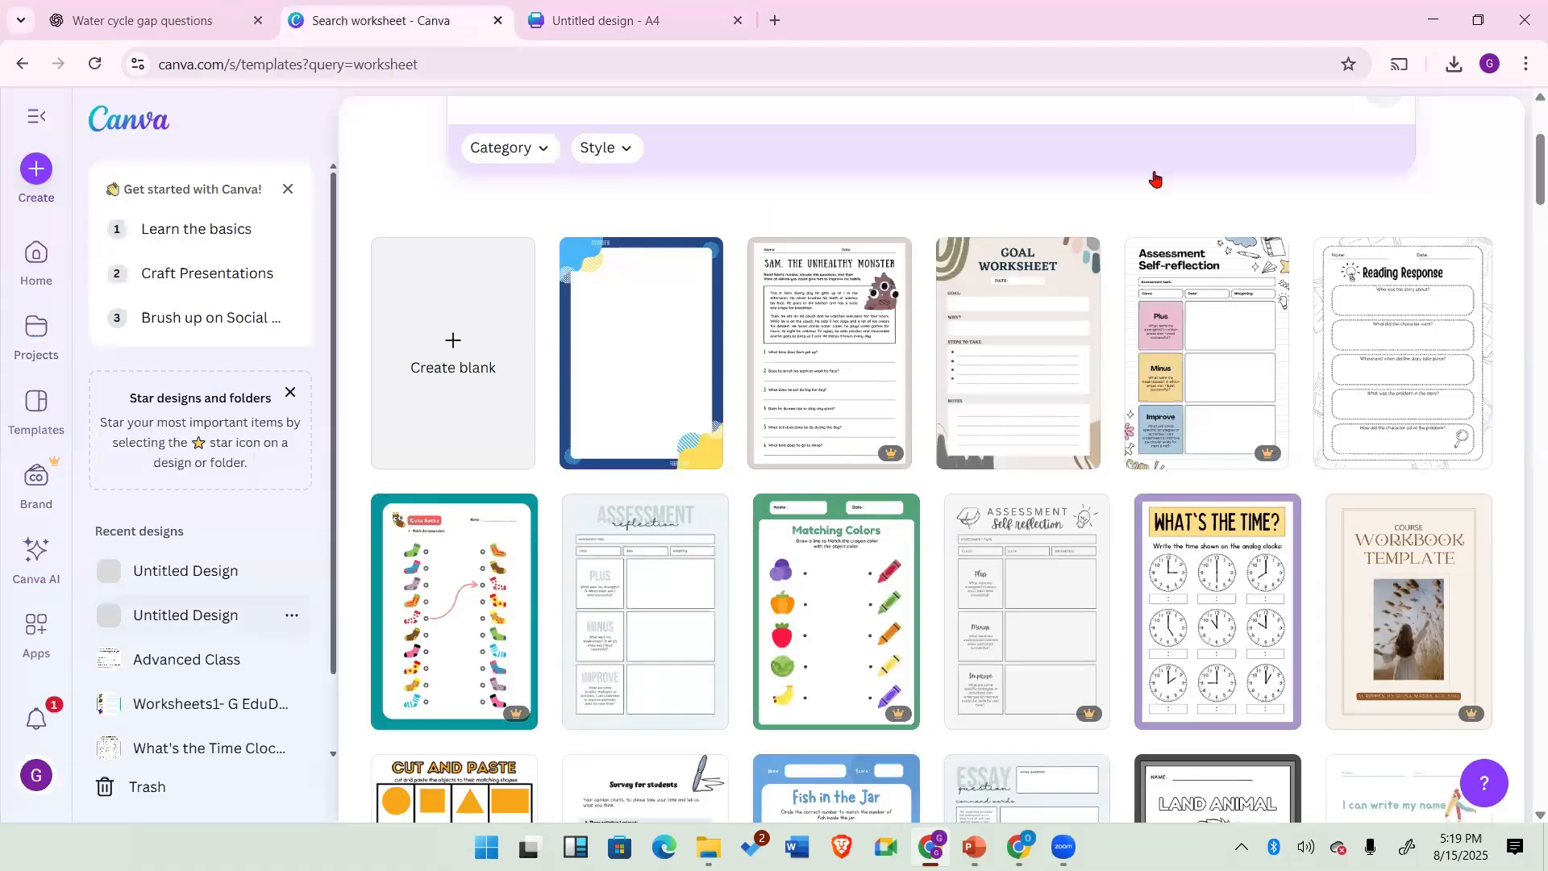
pyautogui.scroll(3, 457, 289)
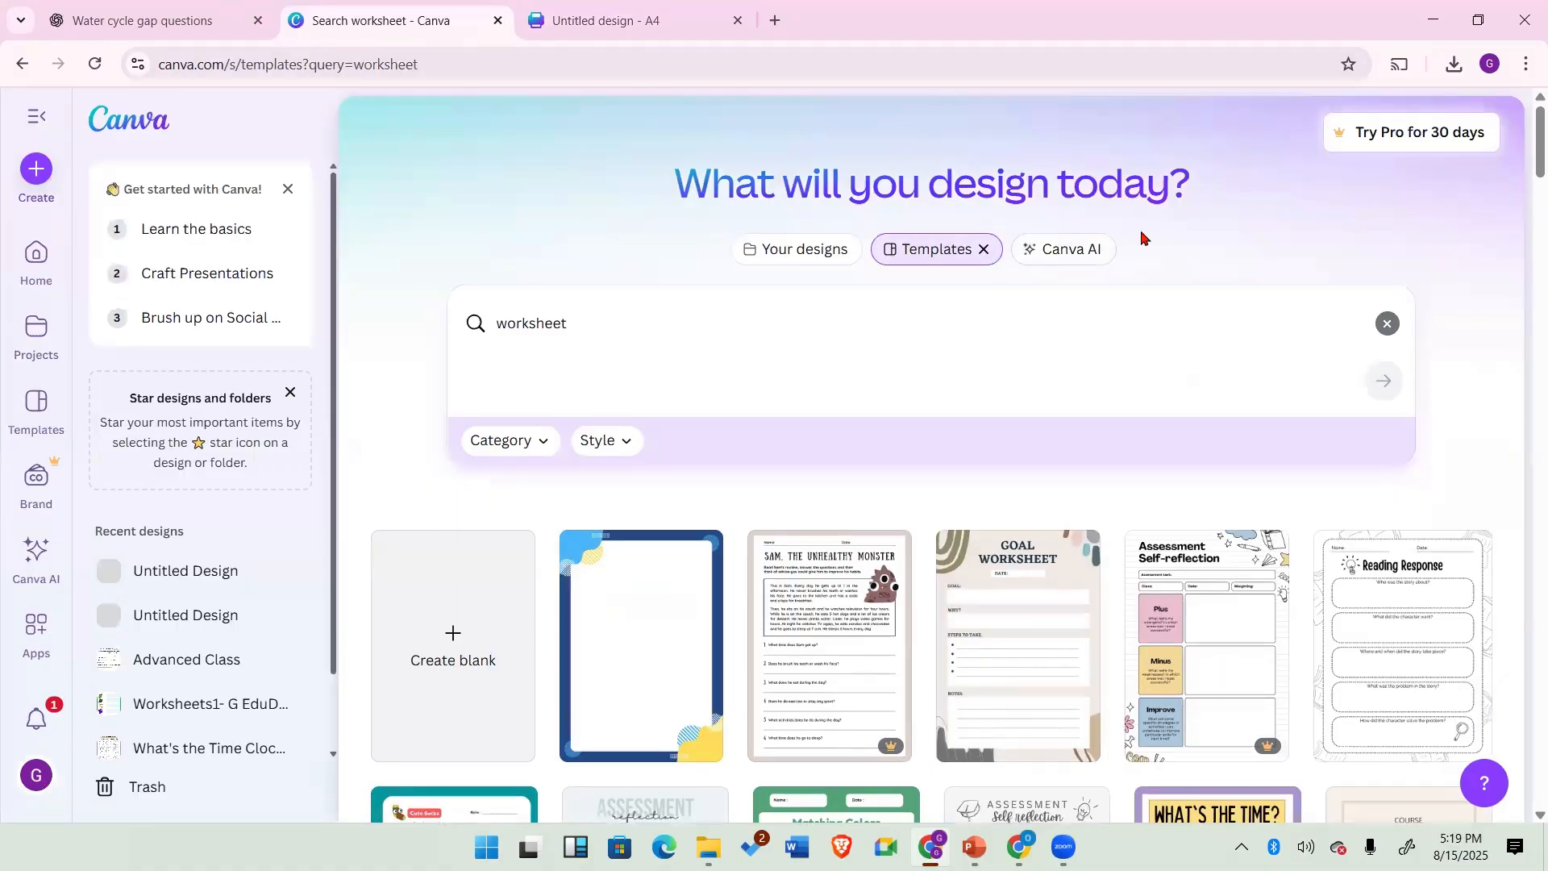
pyautogui.click(1387, 323)
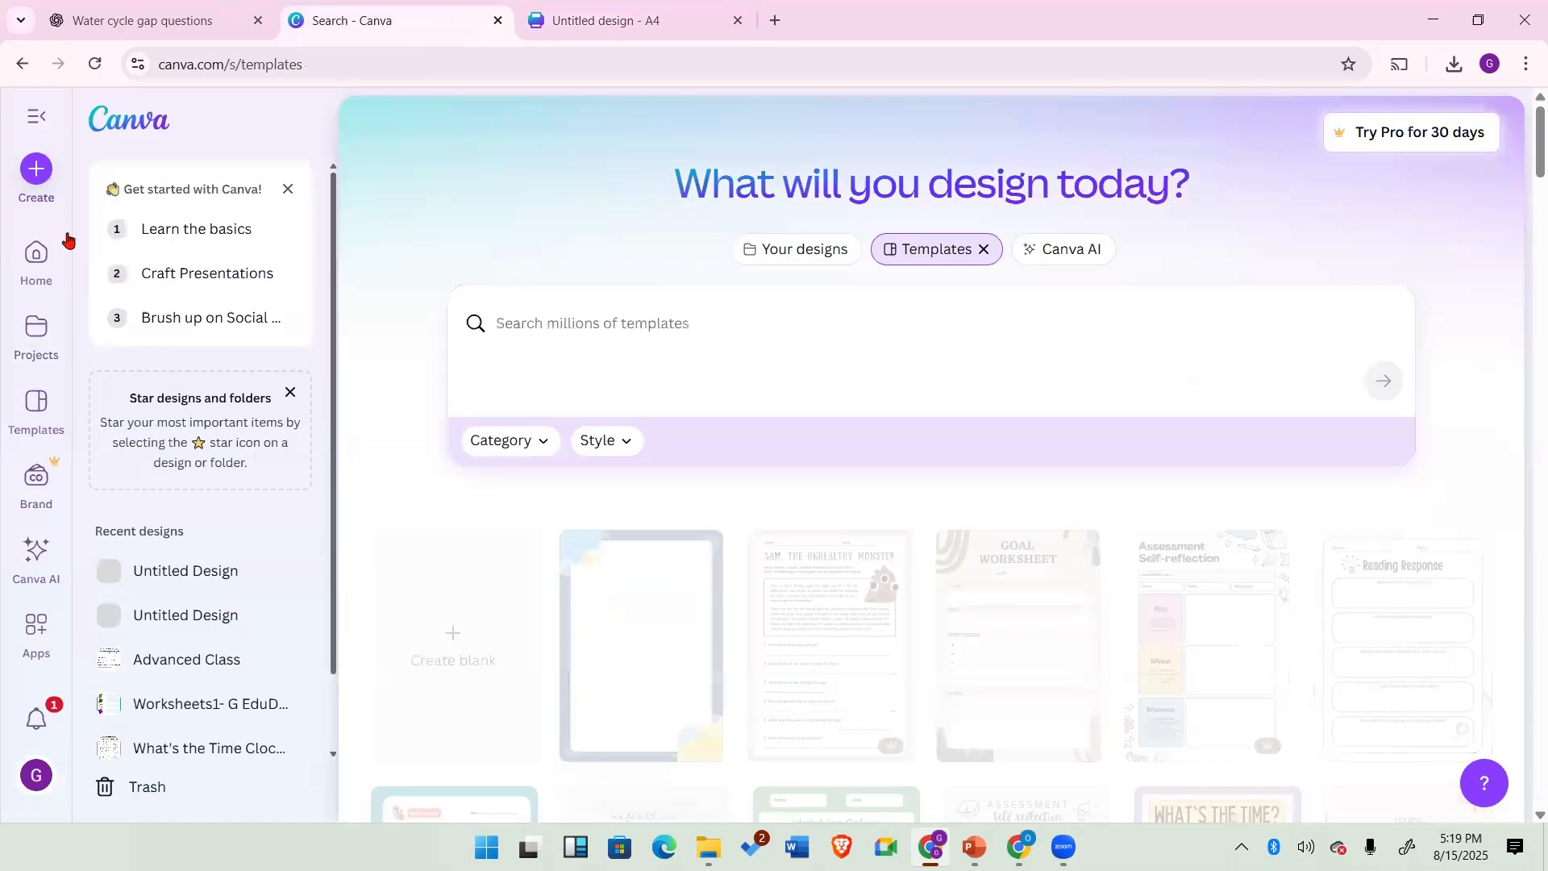
pyautogui.click(36, 257)
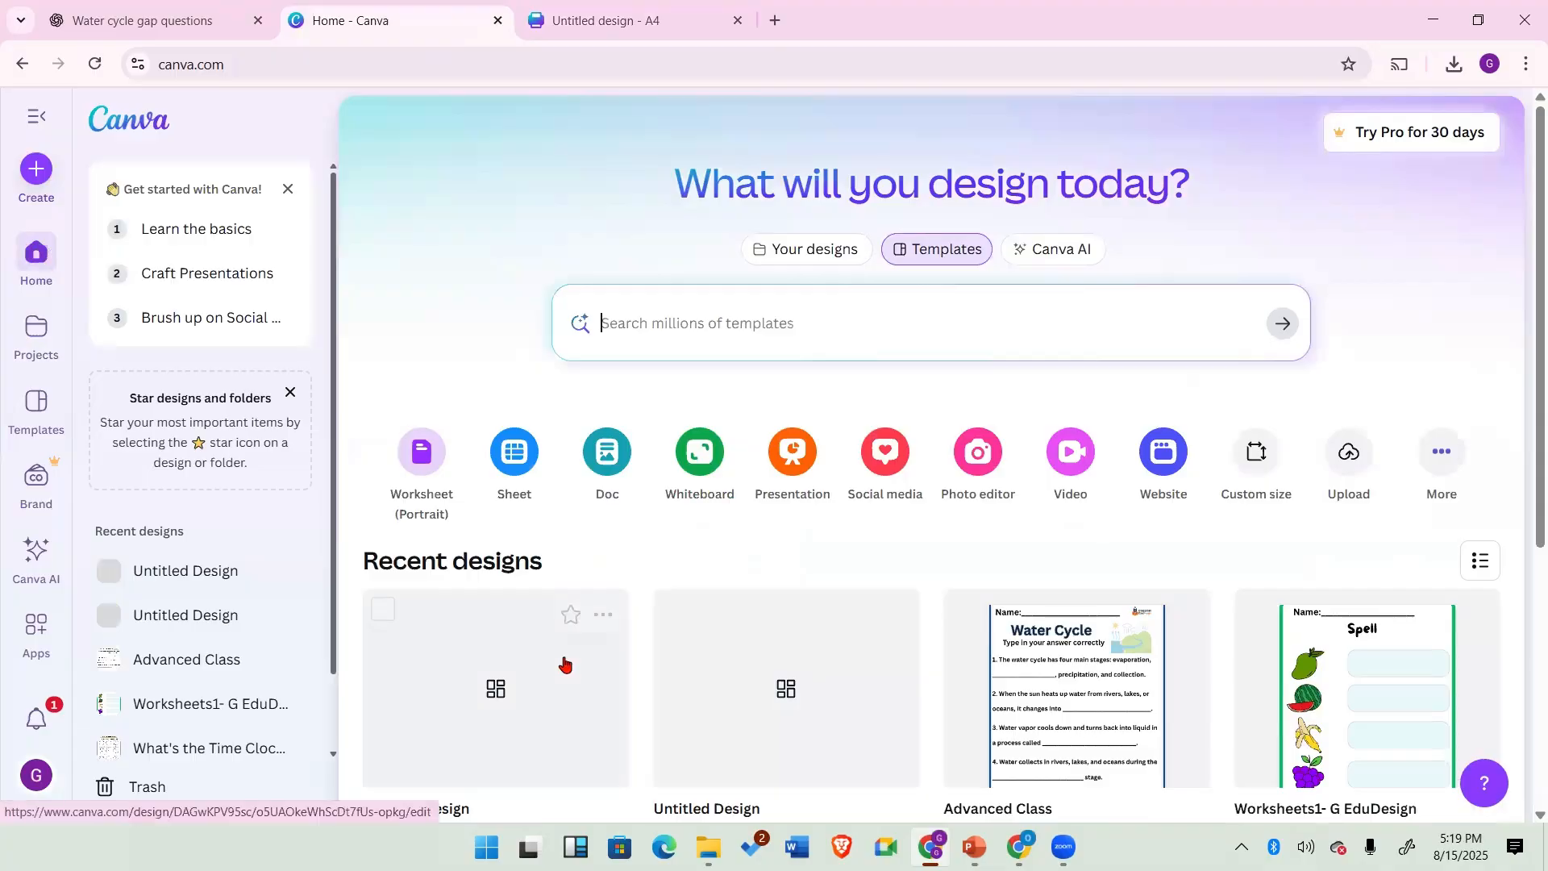
pyautogui.scroll(-4, 1012, 635)
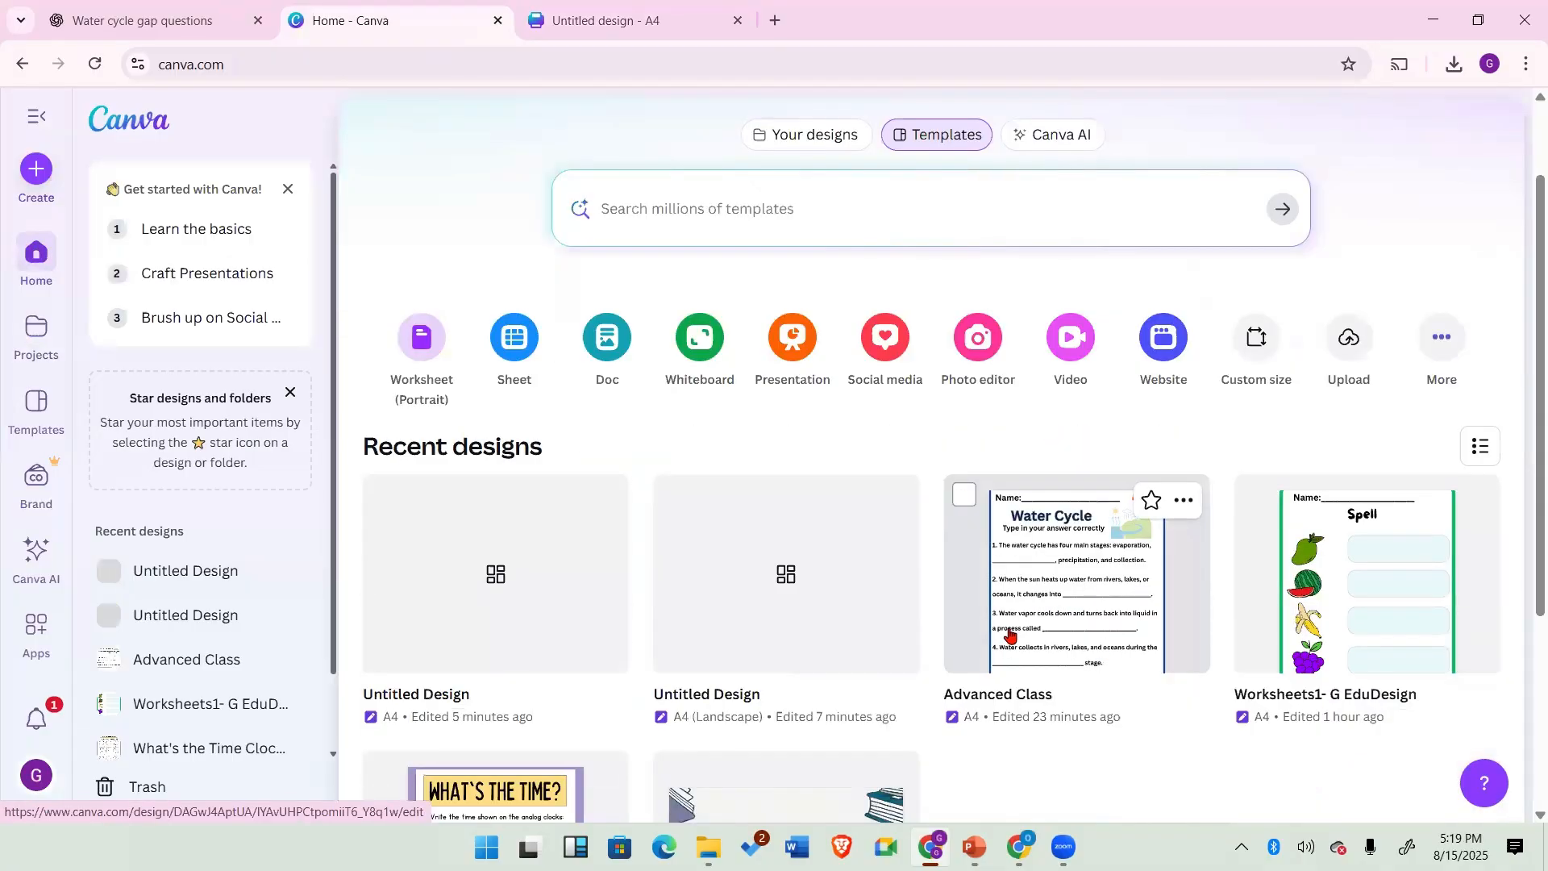
pyautogui.scroll(-1, 1010, 634)
pyautogui.scroll(1, 916, 632)
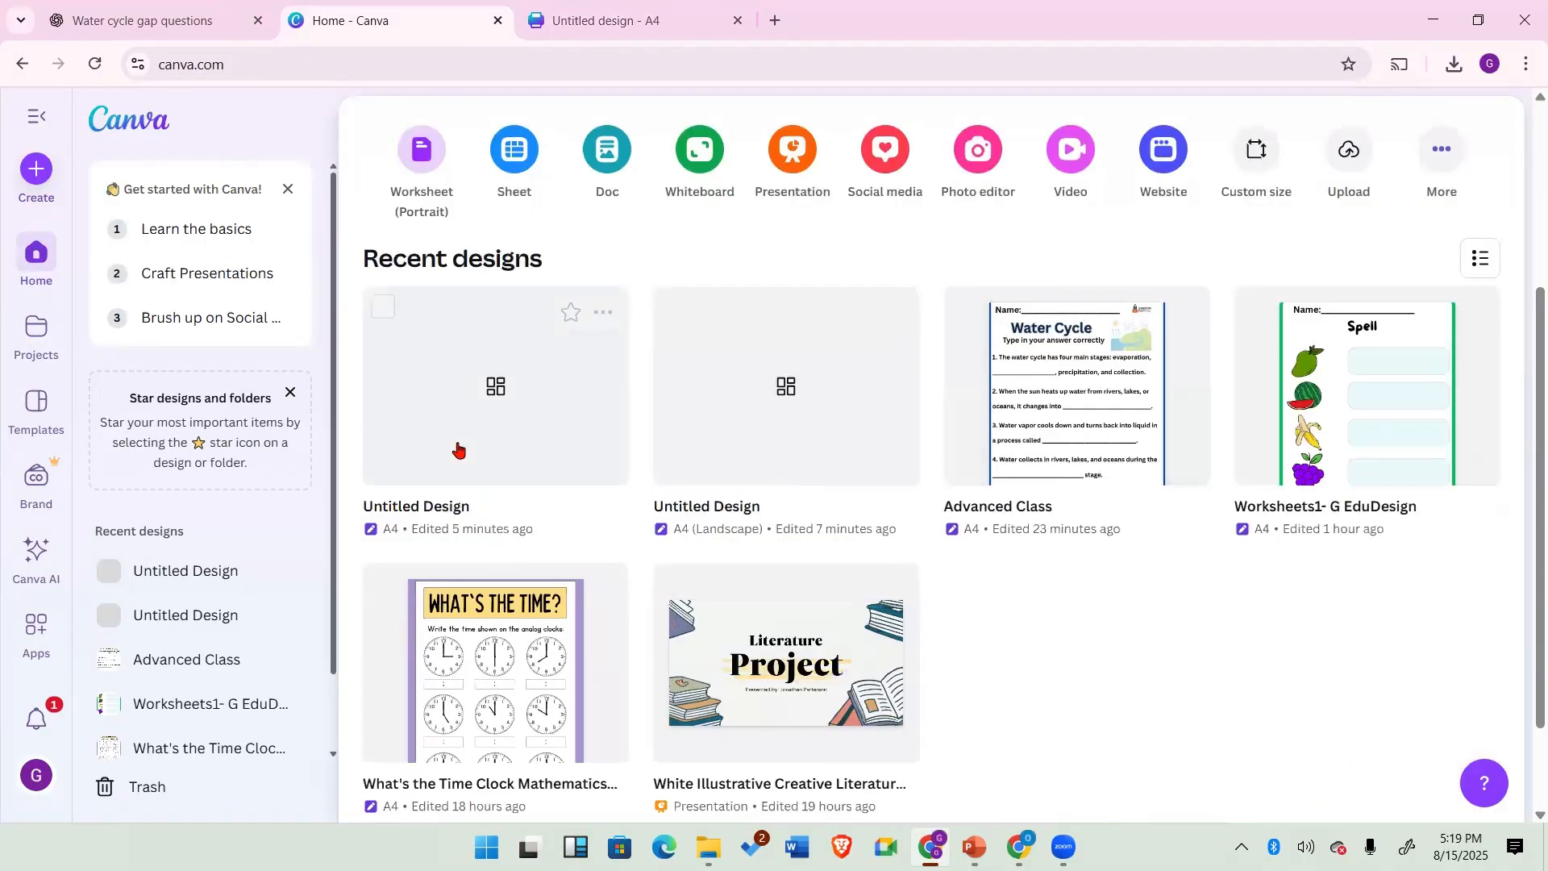
# Step: Open the Worksheets1 and Advanced Class designs and scroll through the pages of Worksheets1
pyautogui.click(1342, 403)
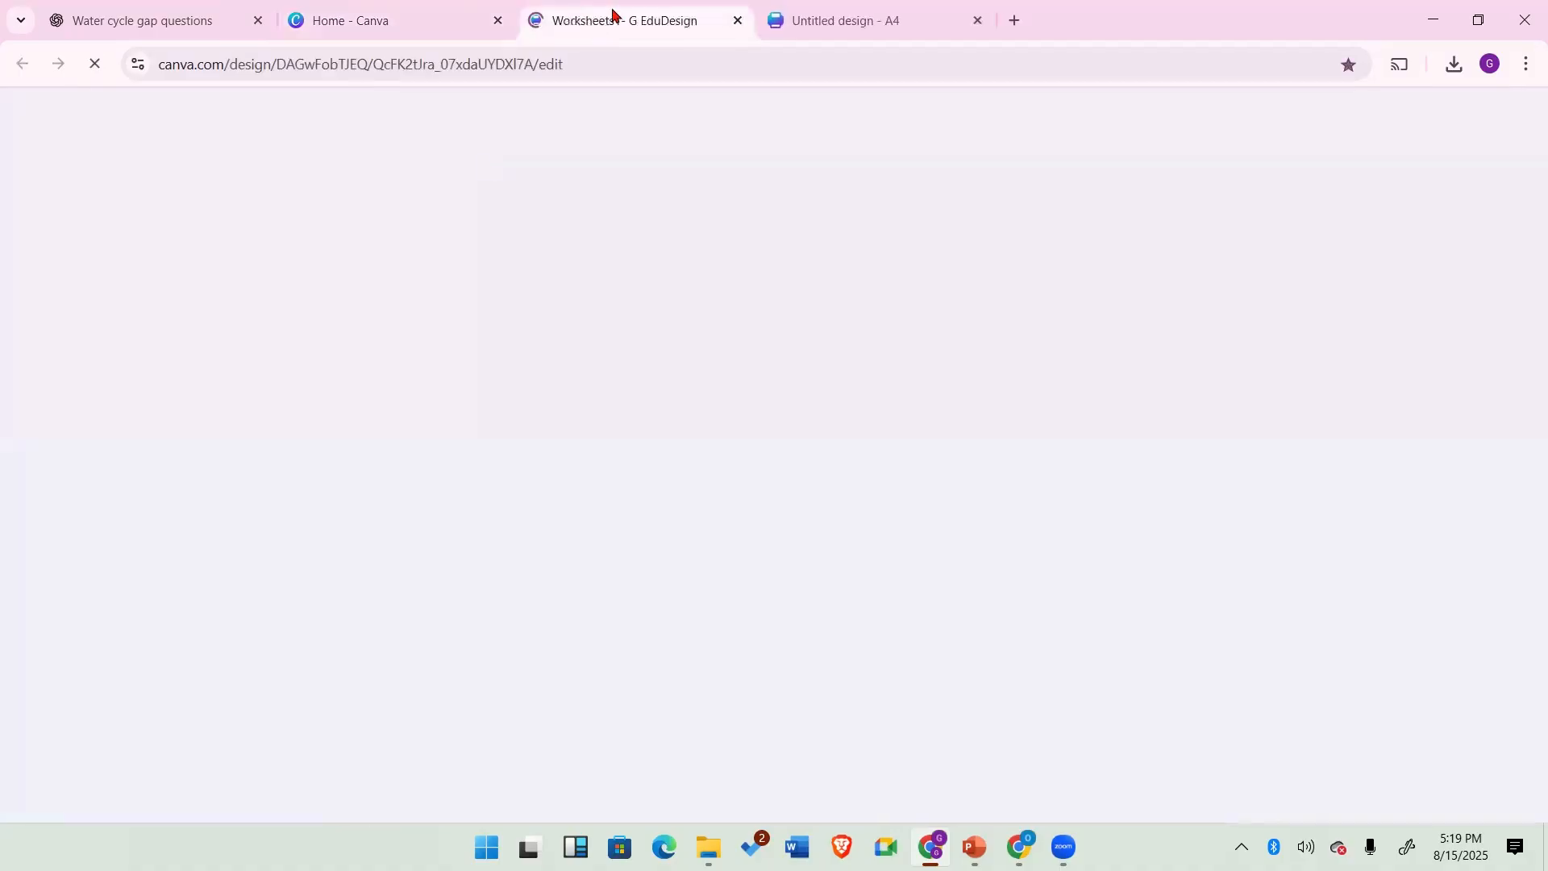
pyautogui.click(347, 18)
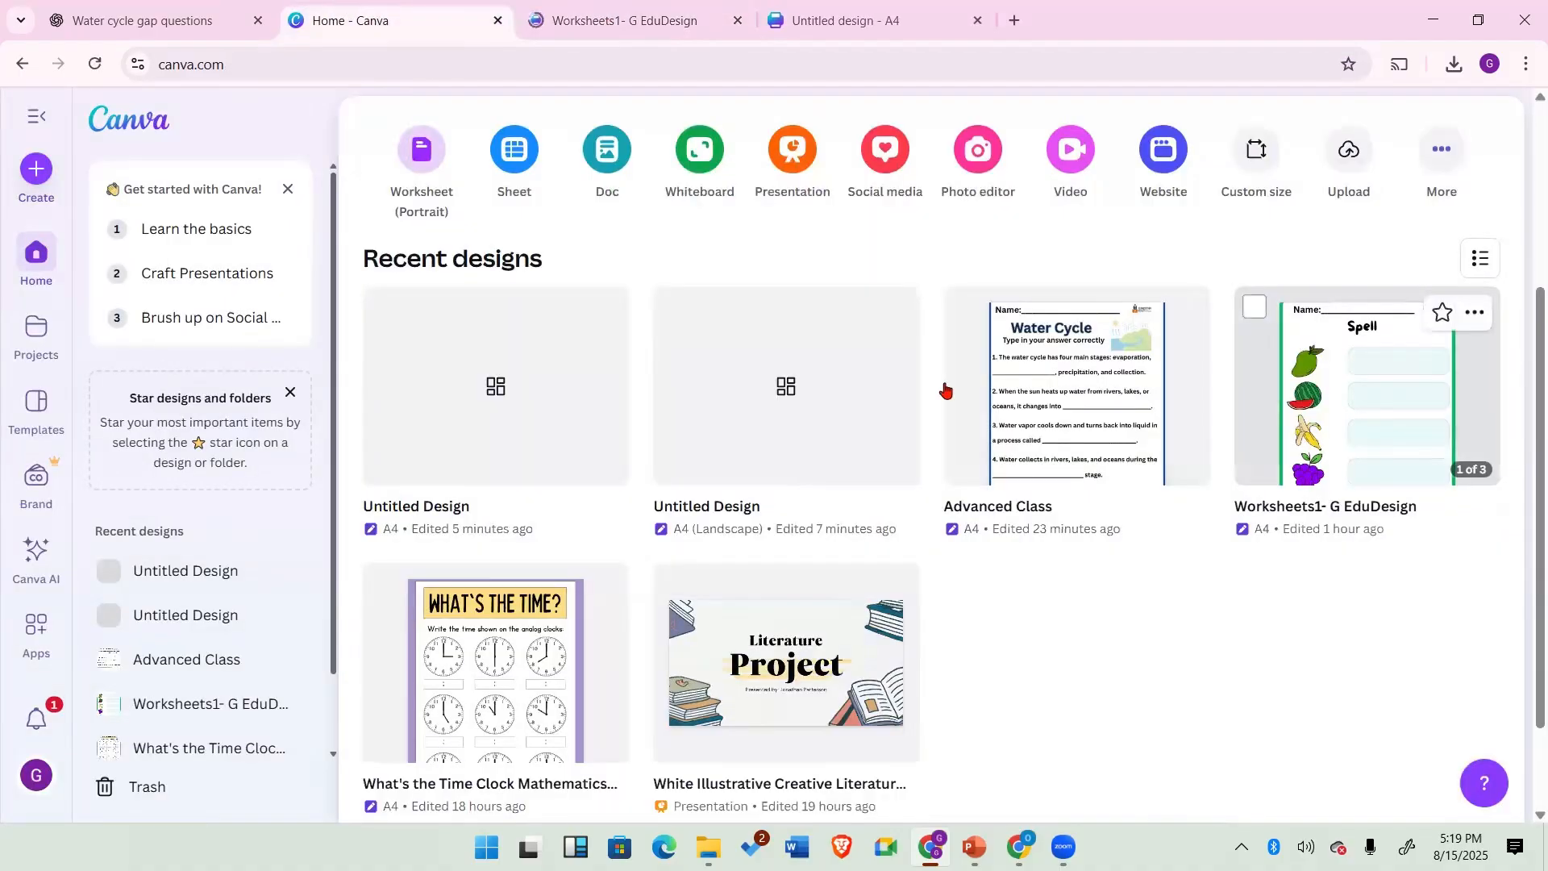
pyautogui.click(1069, 423)
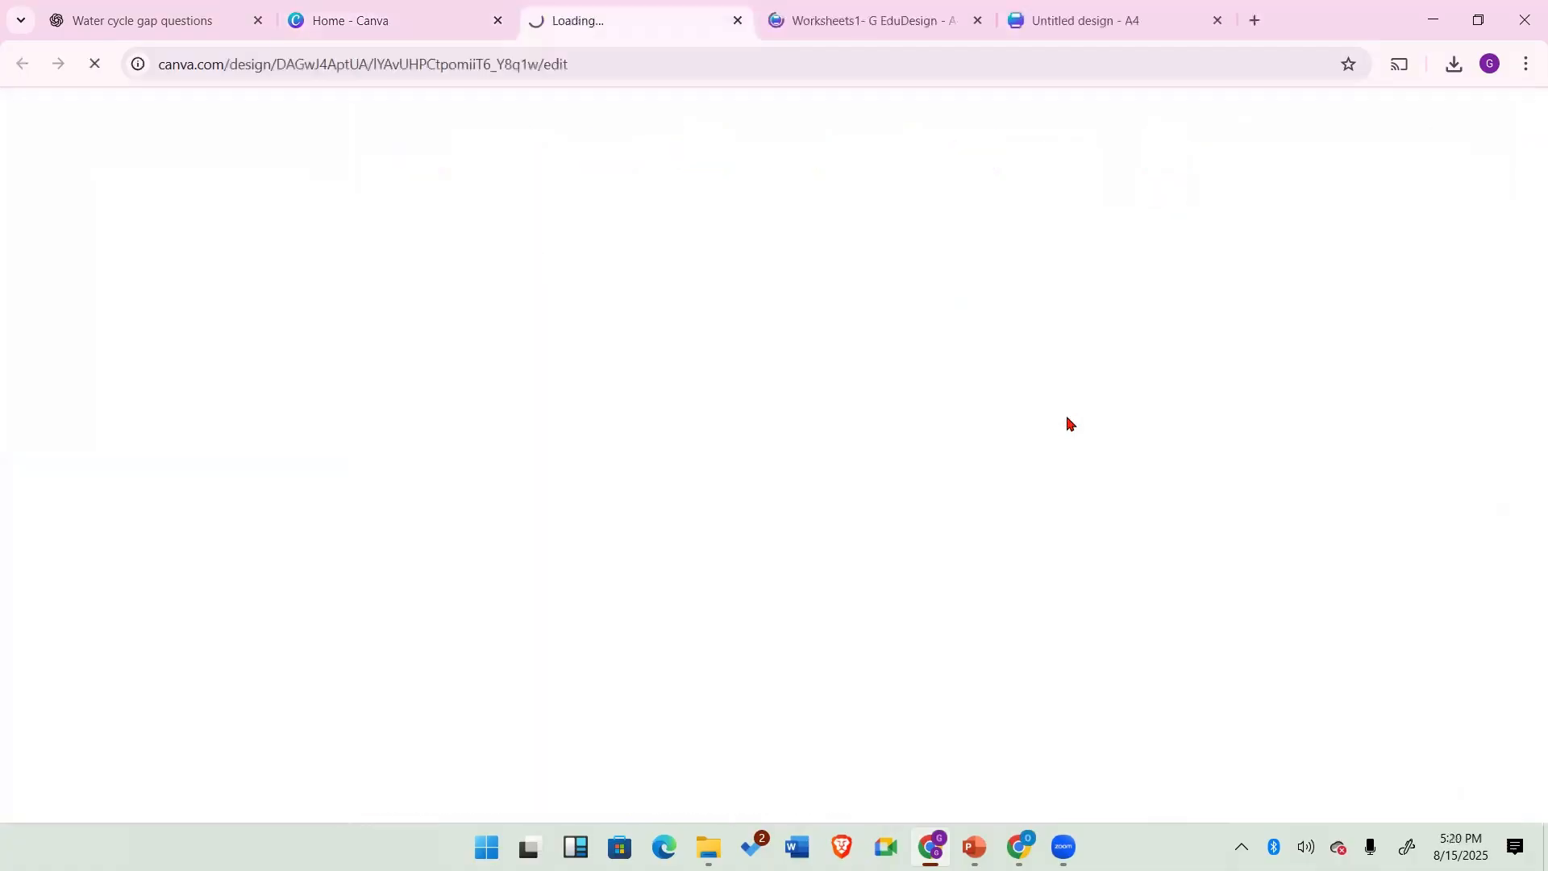
pyautogui.click(854, 19)
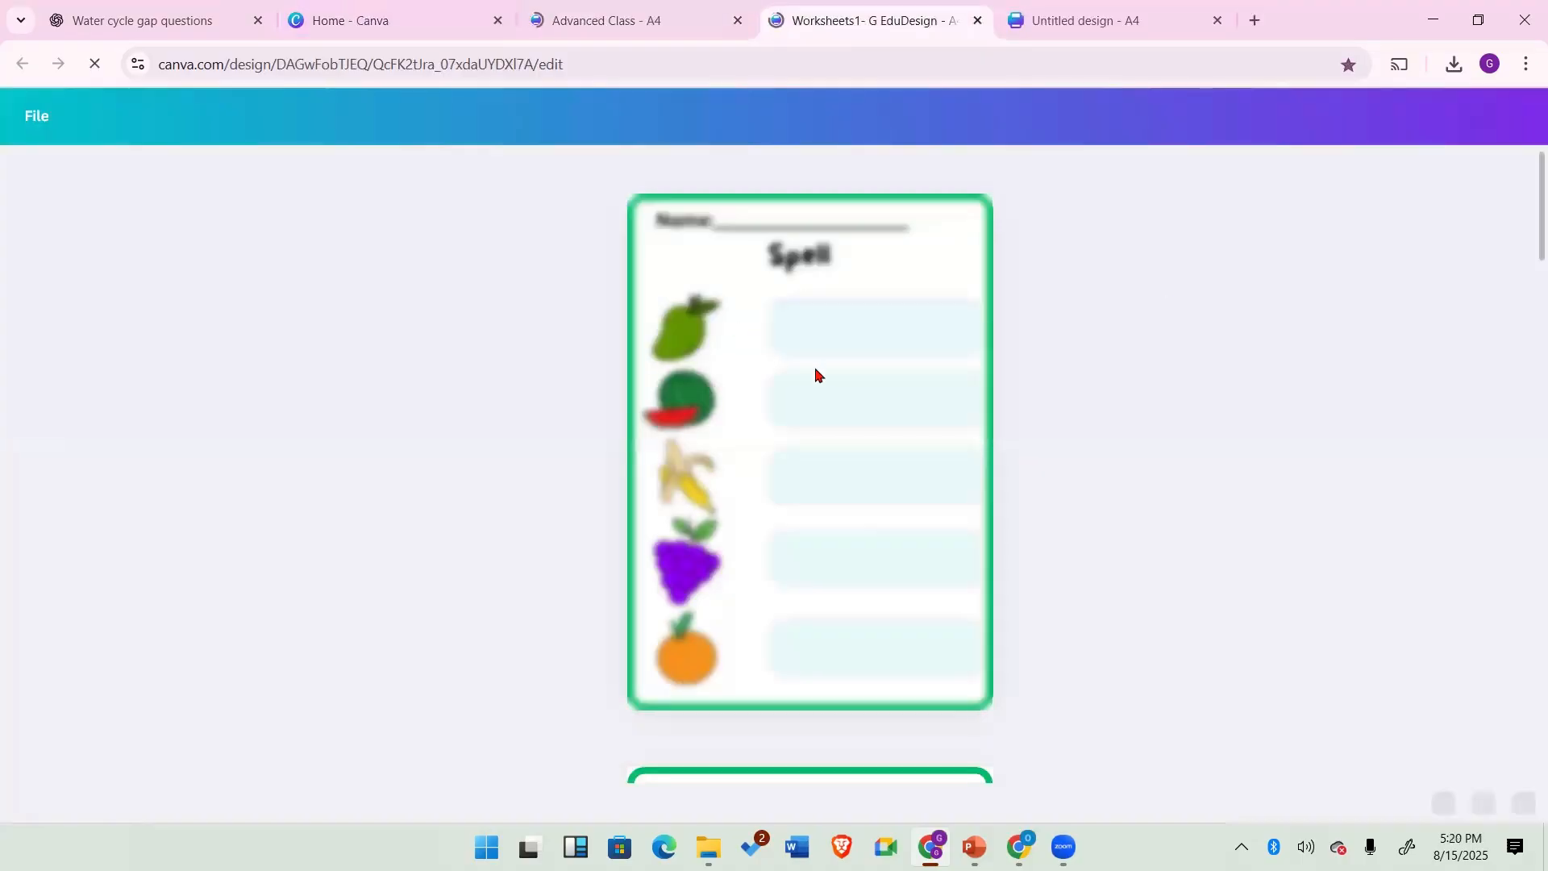
pyautogui.scroll(4, 817, 373)
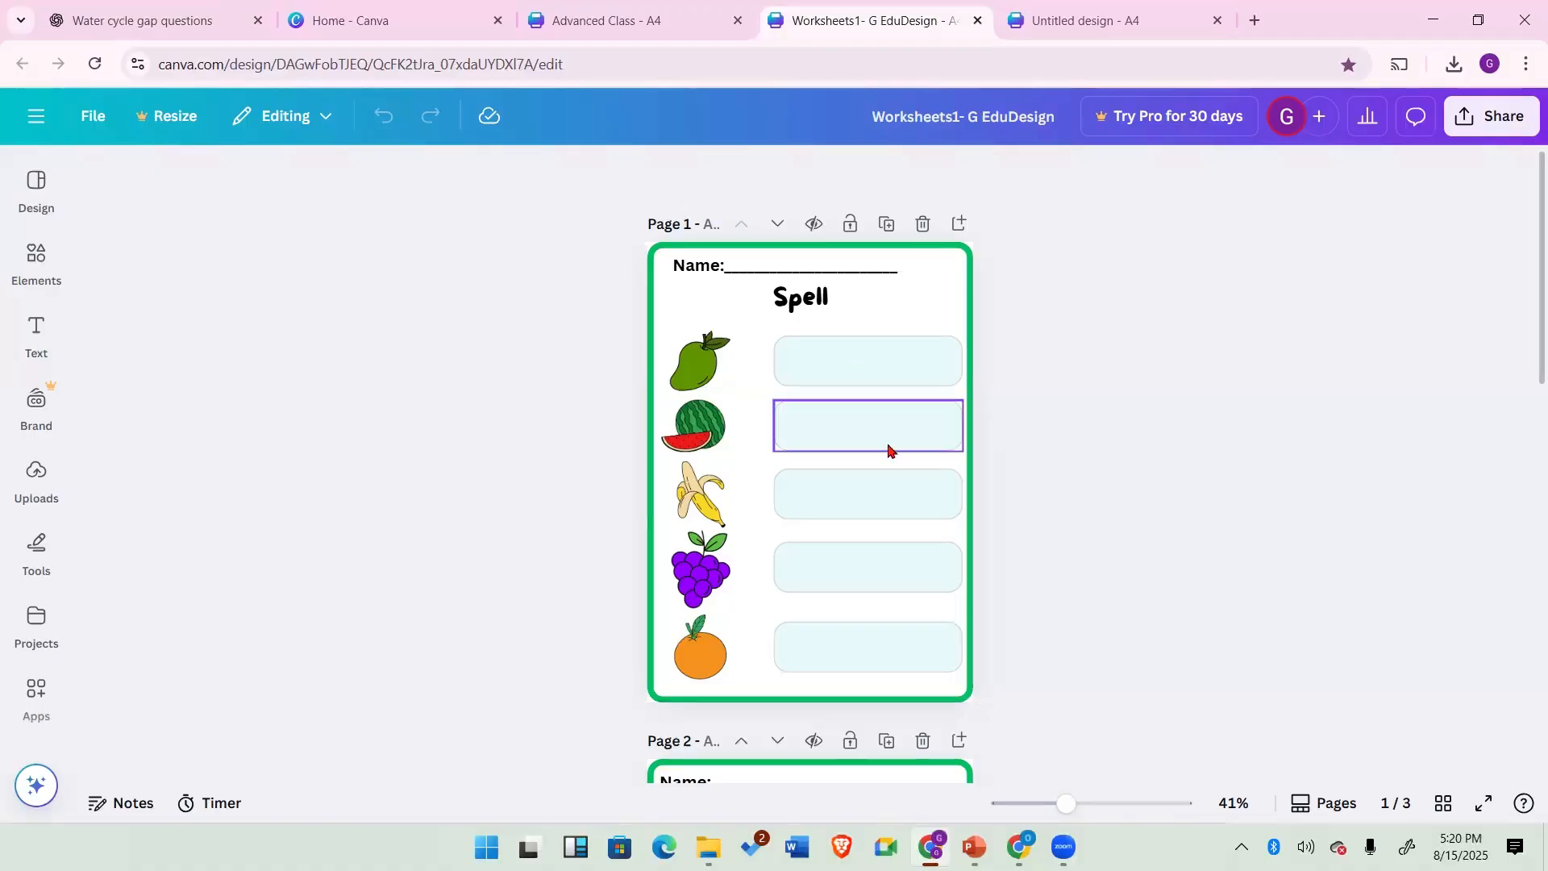
pyautogui.scroll(-5, 888, 446)
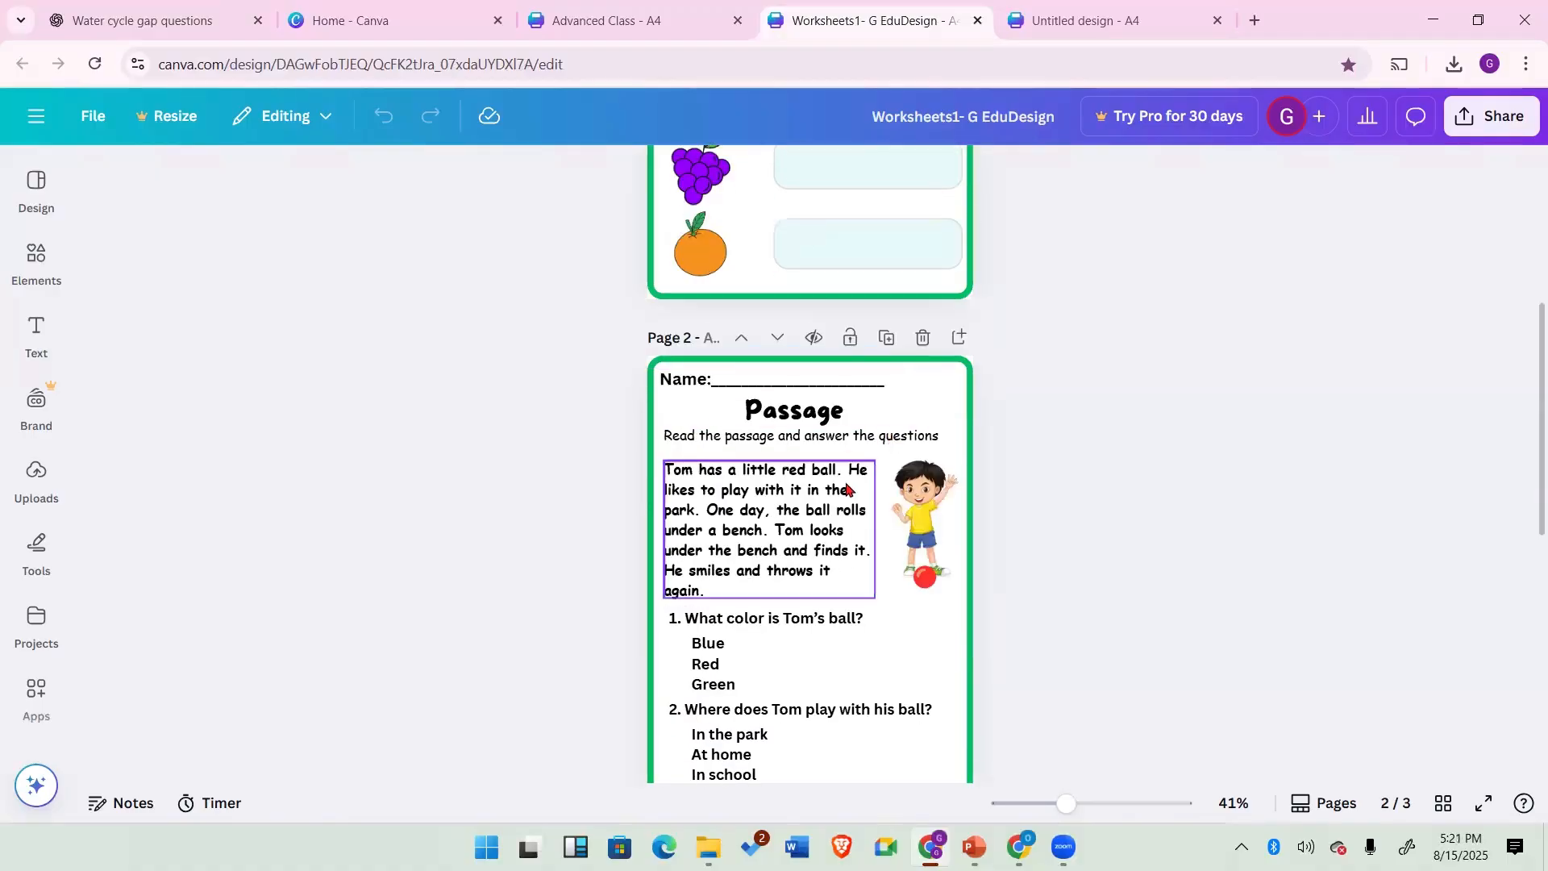
pyautogui.scroll(-4, 834, 384)
pyautogui.scroll(-4, 828, 376)
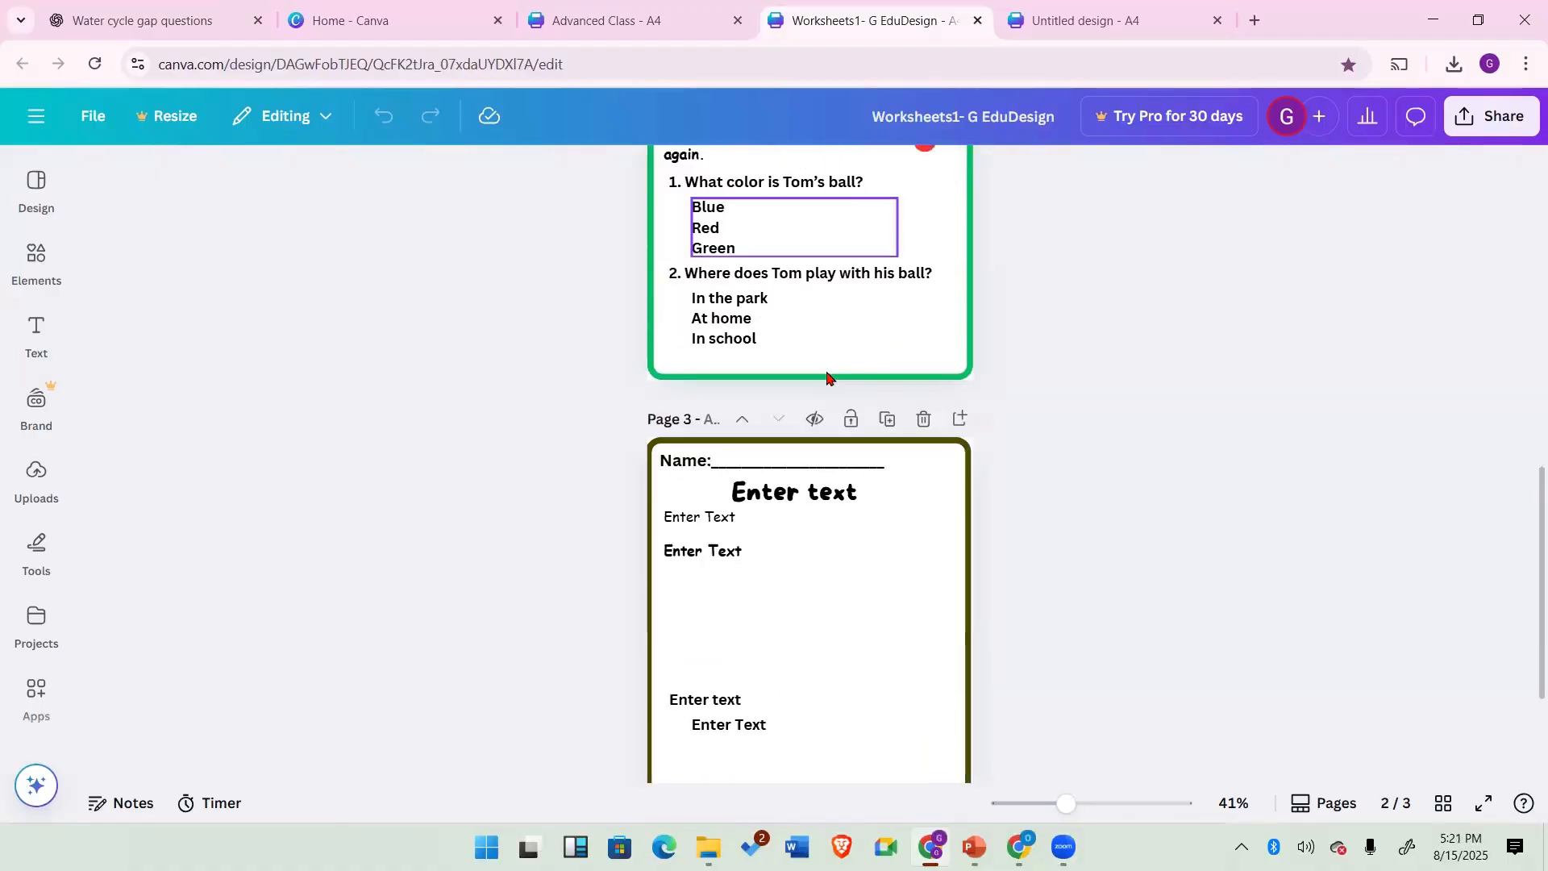
pyautogui.scroll(6, 836, 509)
pyautogui.scroll(5, 837, 508)
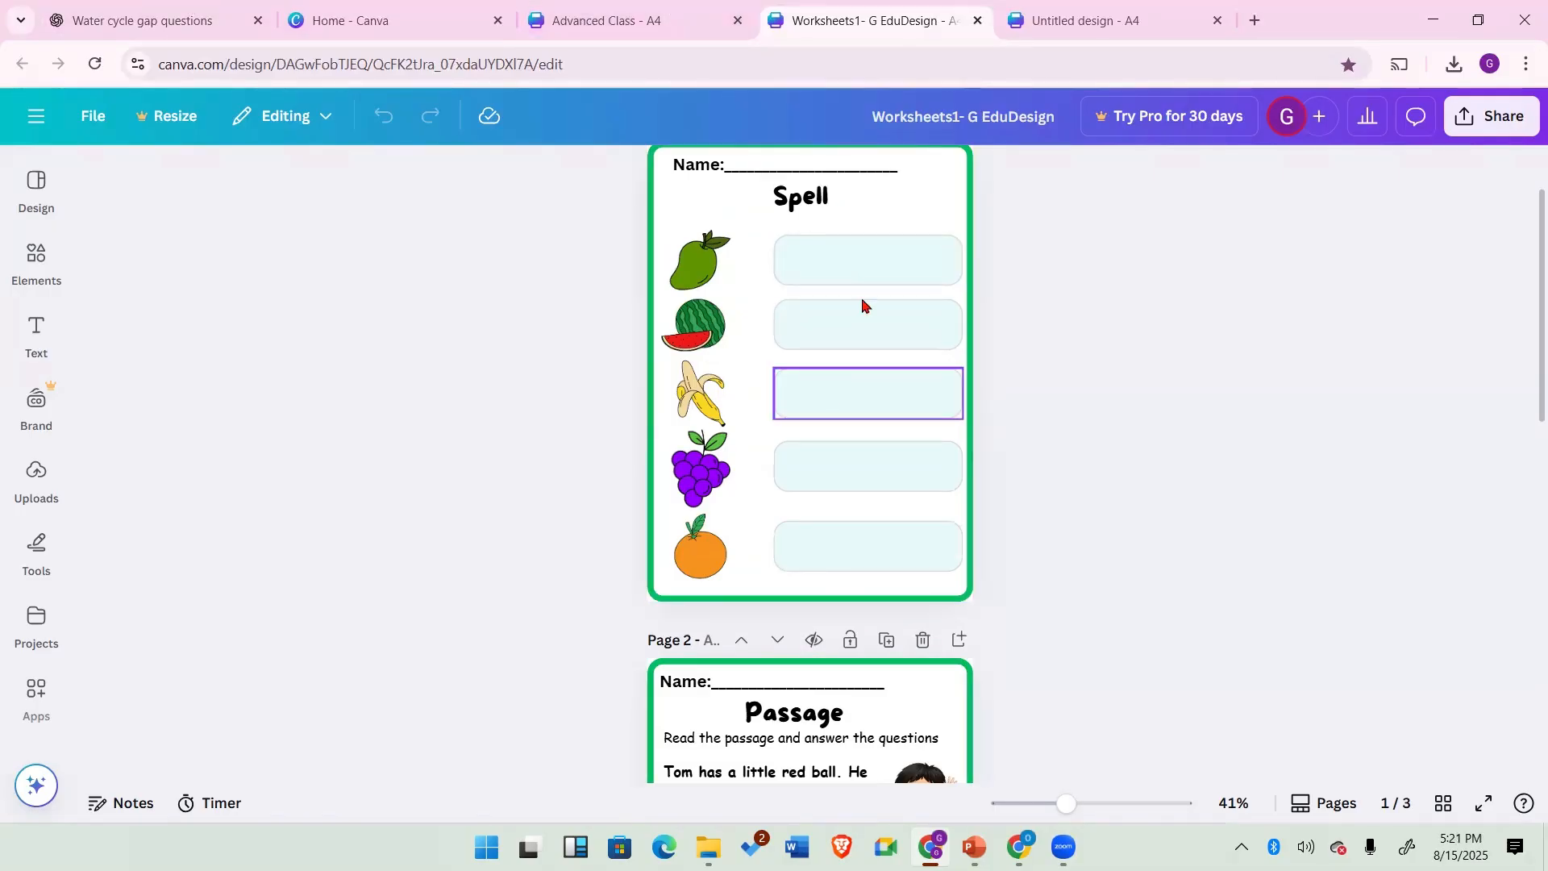
# Step: Return to the blank A4 design and browse the A4 templates
pyautogui.click(1117, 19)
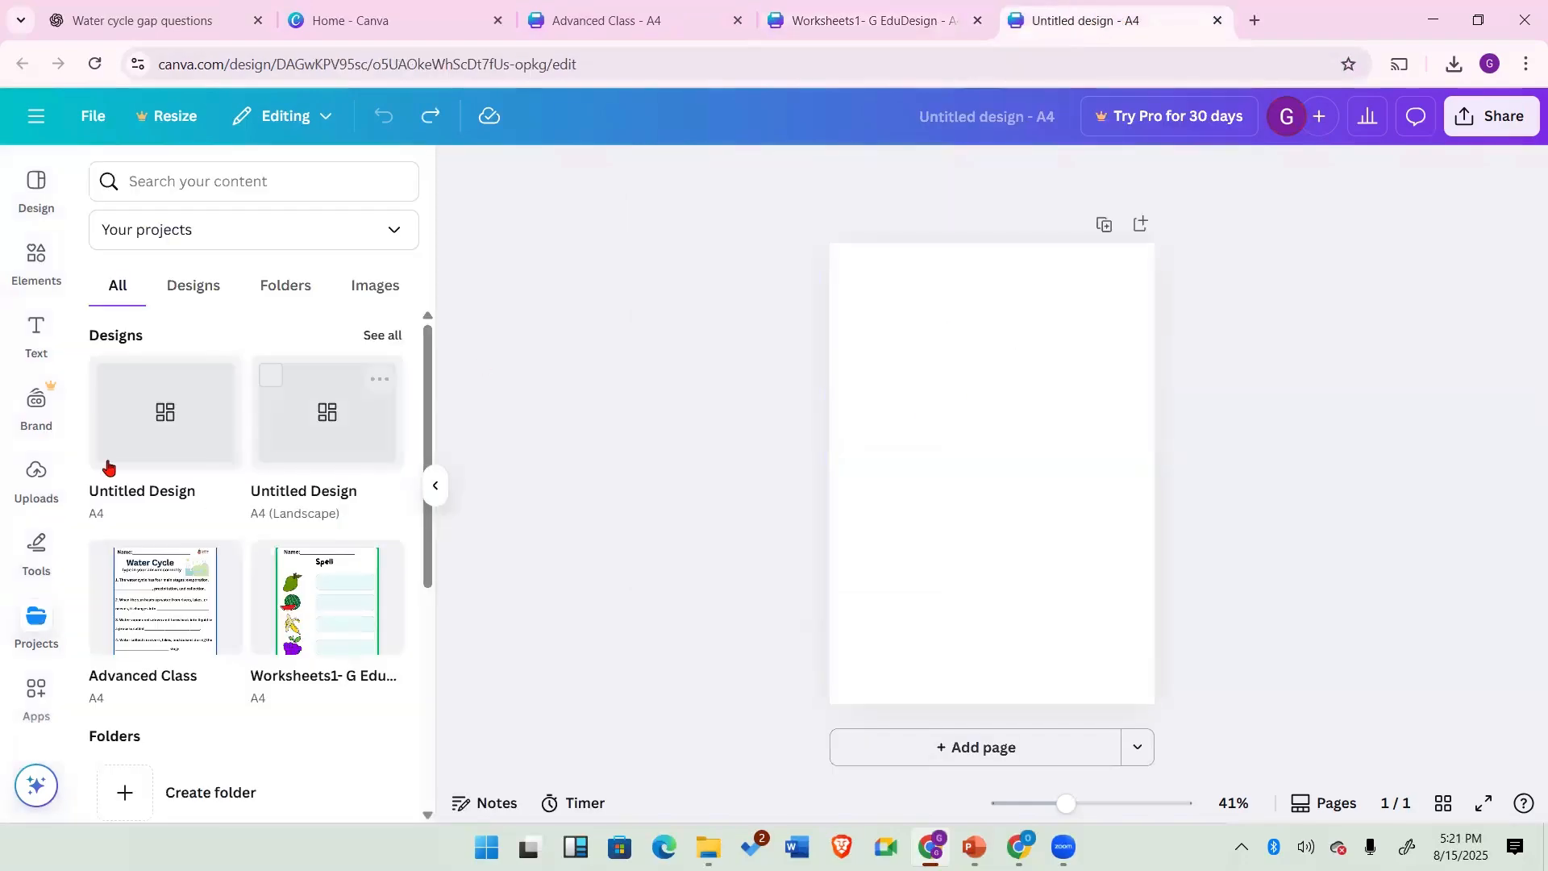
pyautogui.click(35, 191)
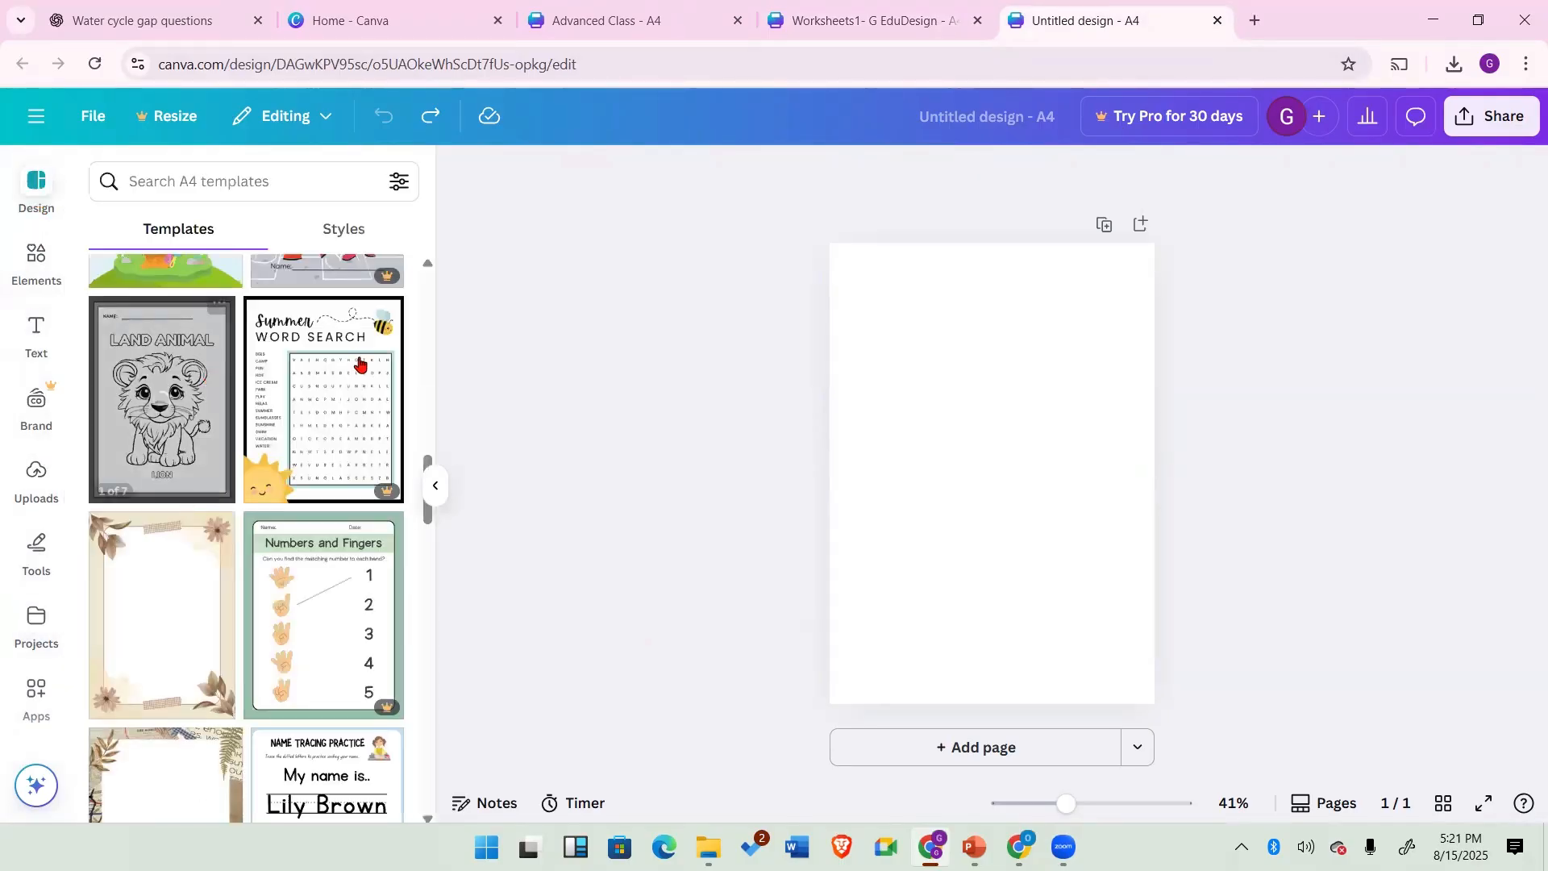
pyautogui.scroll(-5, 179, 413)
pyautogui.scroll(4, 179, 413)
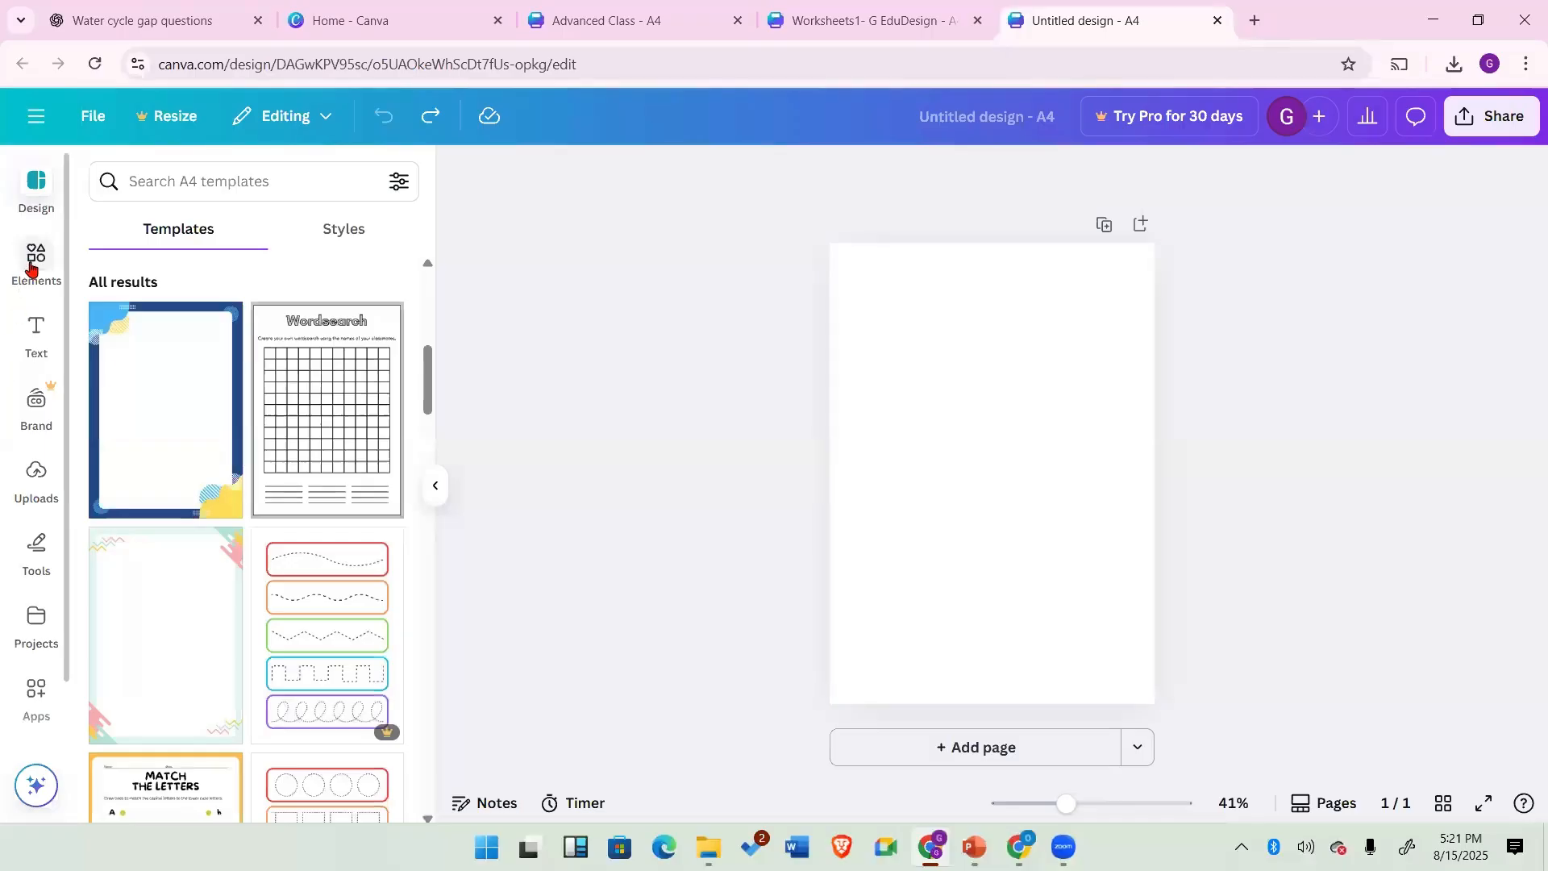
# Step: Add a rounded square shape and stretch it to cover the whole A4 page
pyautogui.click(34, 254)
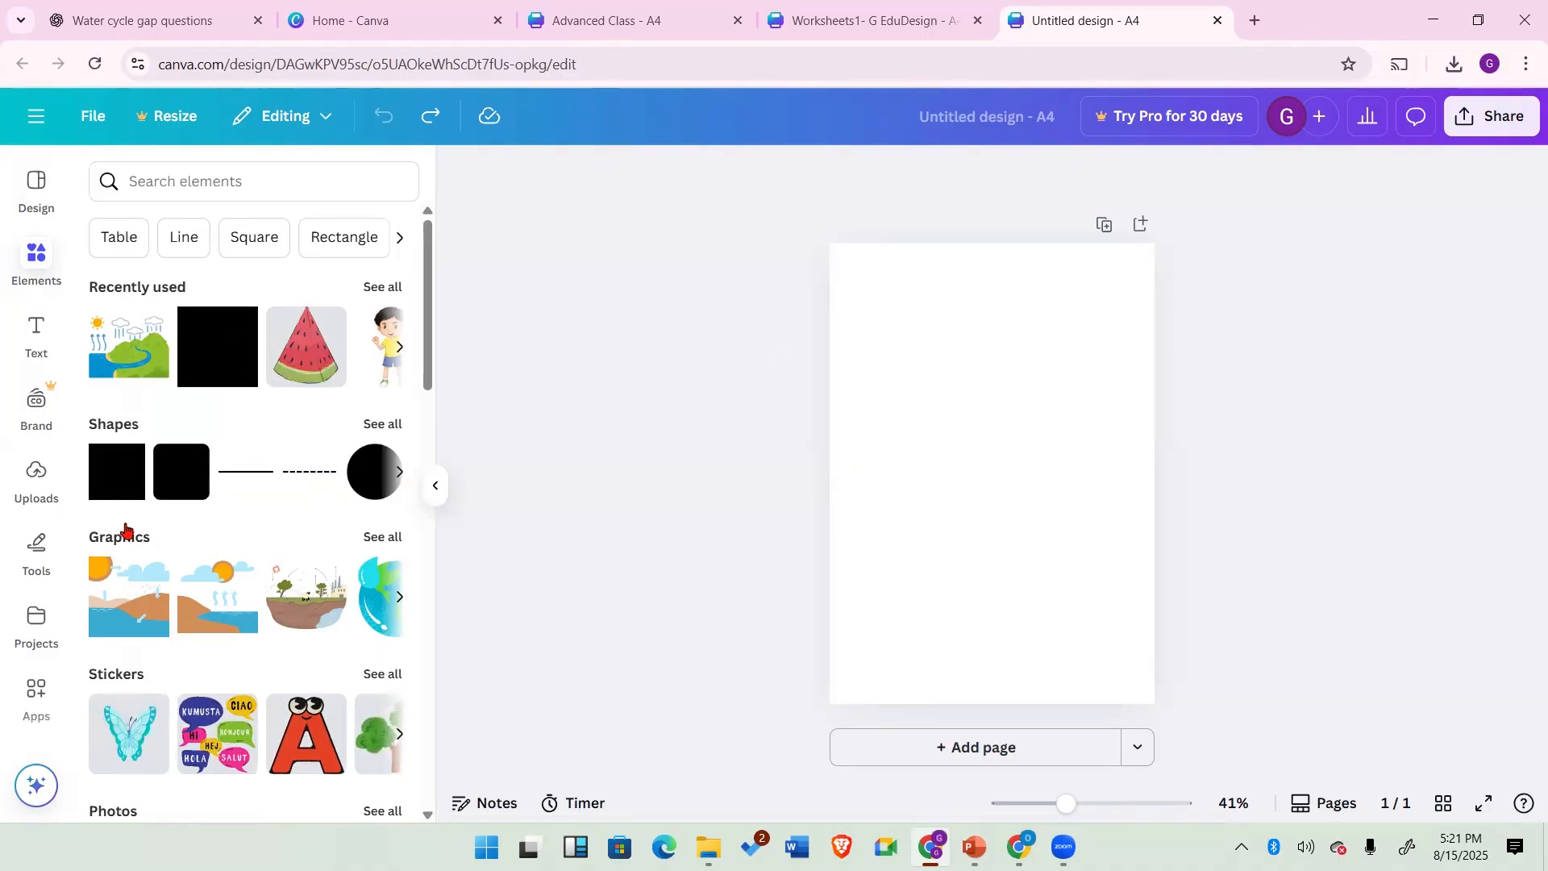
pyautogui.click(193, 461)
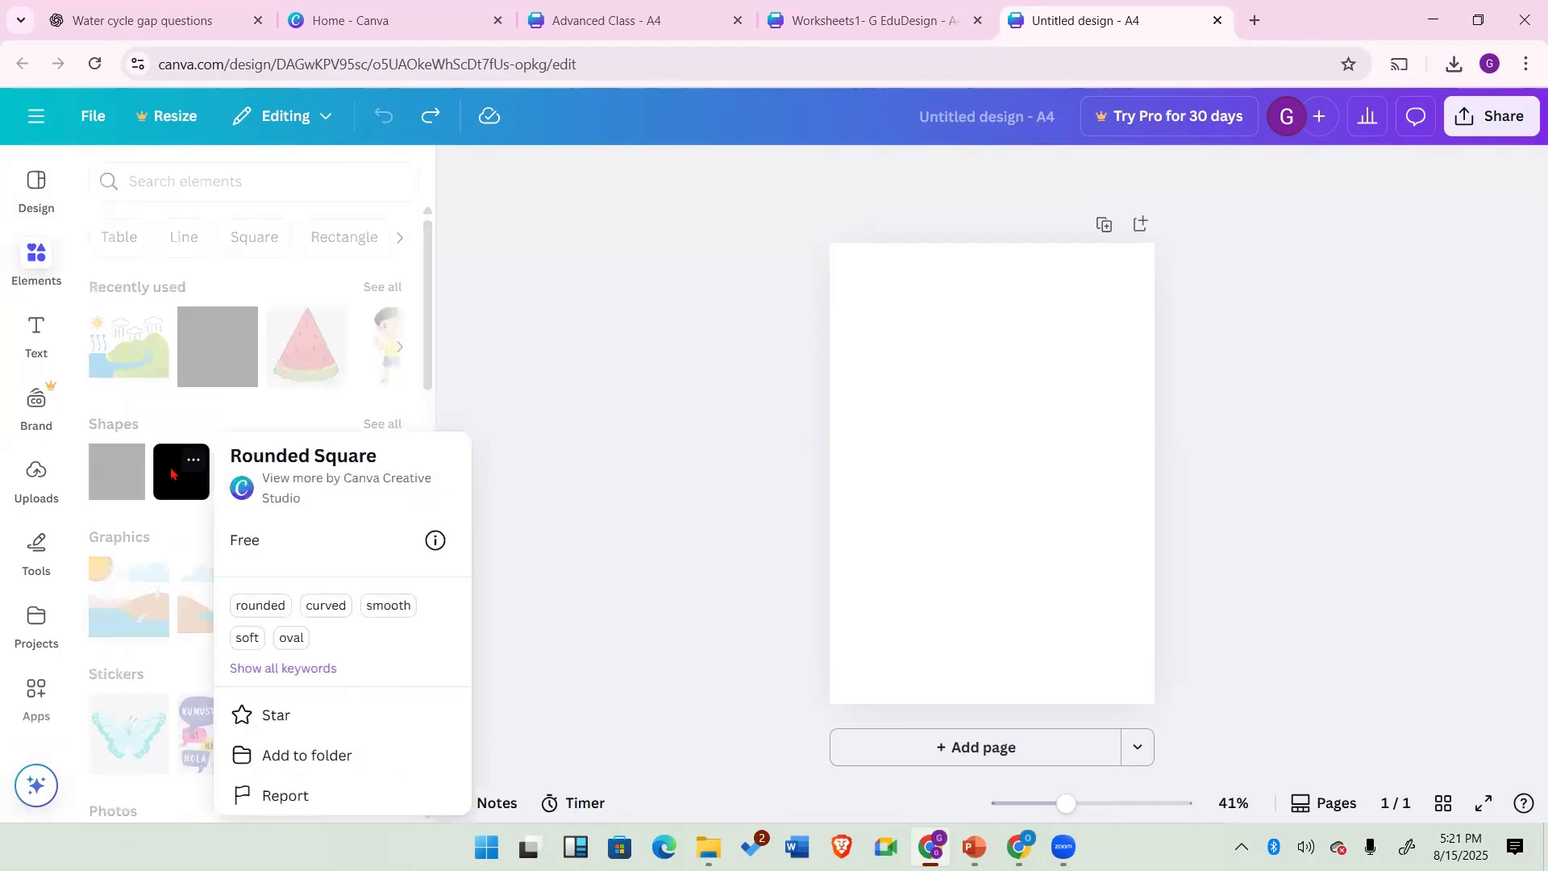
pyautogui.click(169, 469)
pyautogui.click(171, 473)
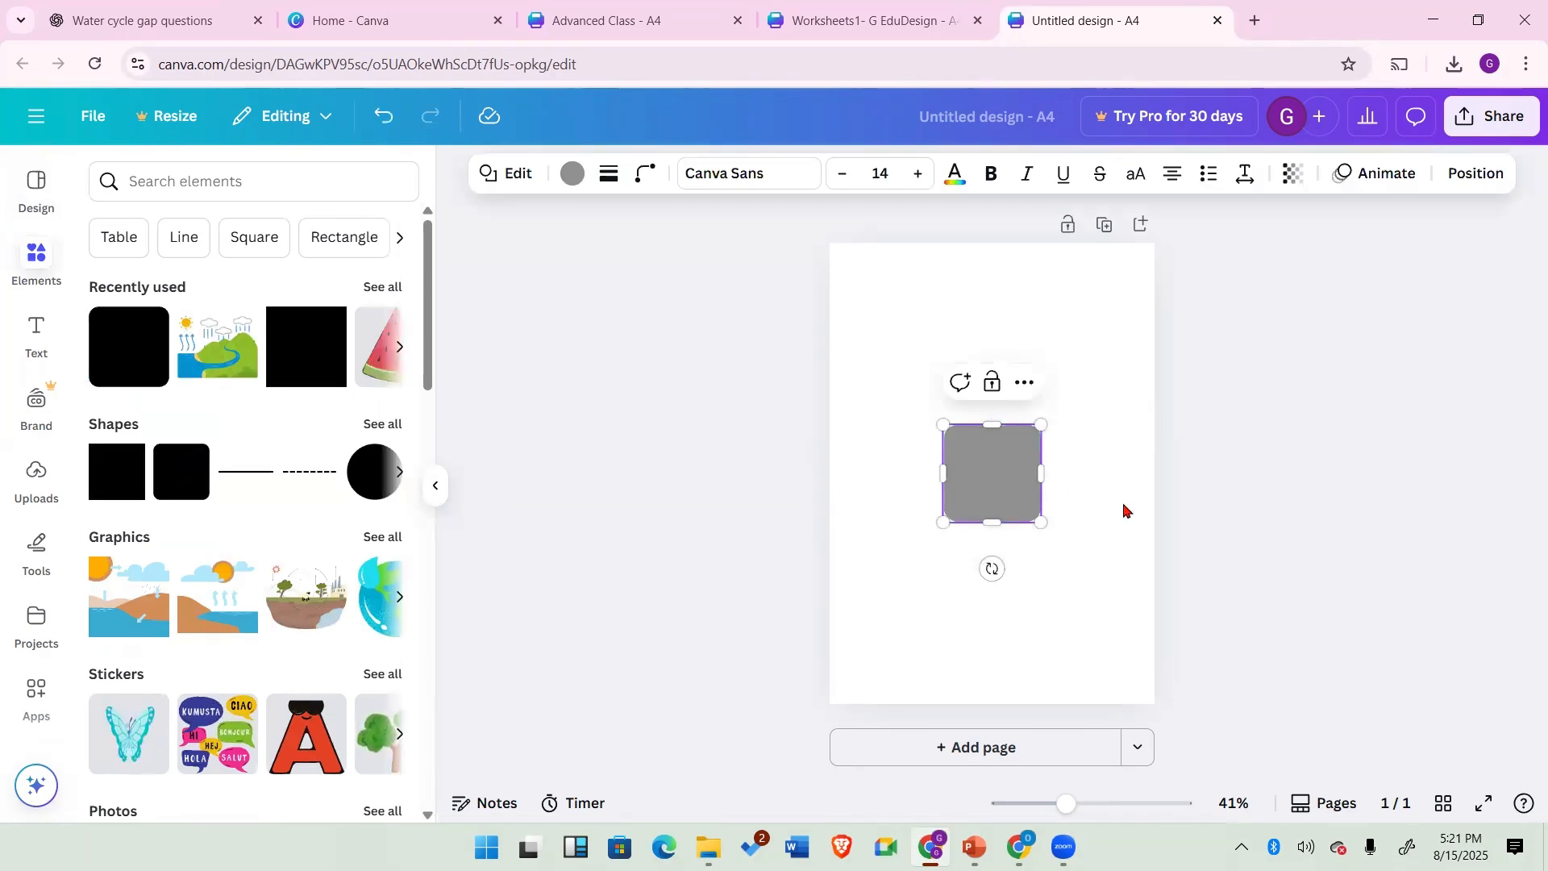
pyautogui.click(1065, 510)
pyautogui.click(990, 504)
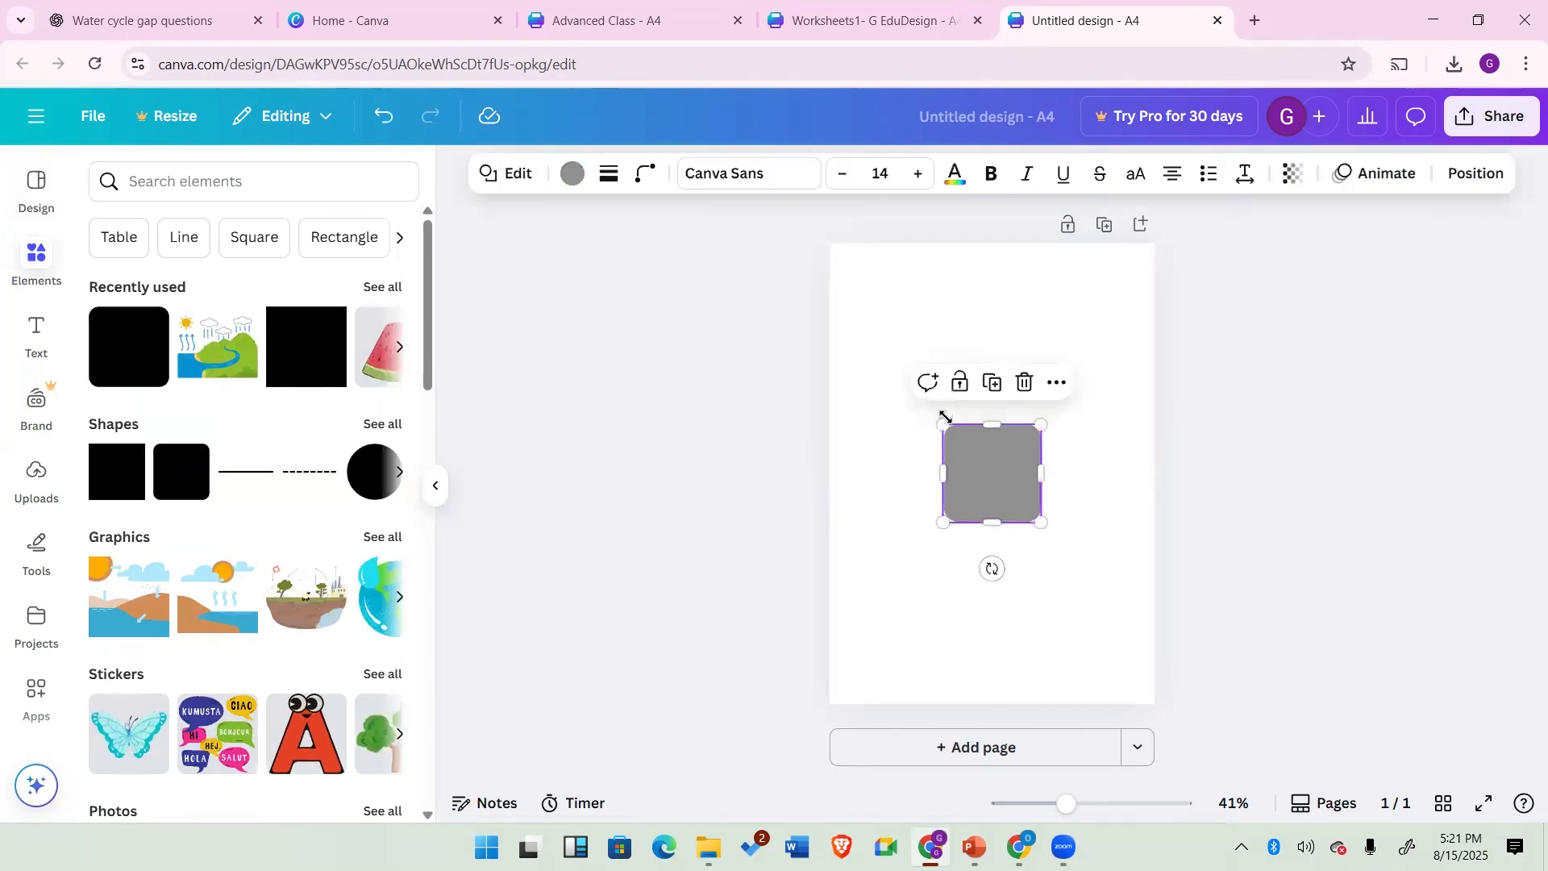
pyautogui.moveTo(940, 425); pyautogui.dragTo(822, 240)
pyautogui.moveTo(1041, 522); pyautogui.dragTo(1154, 703)
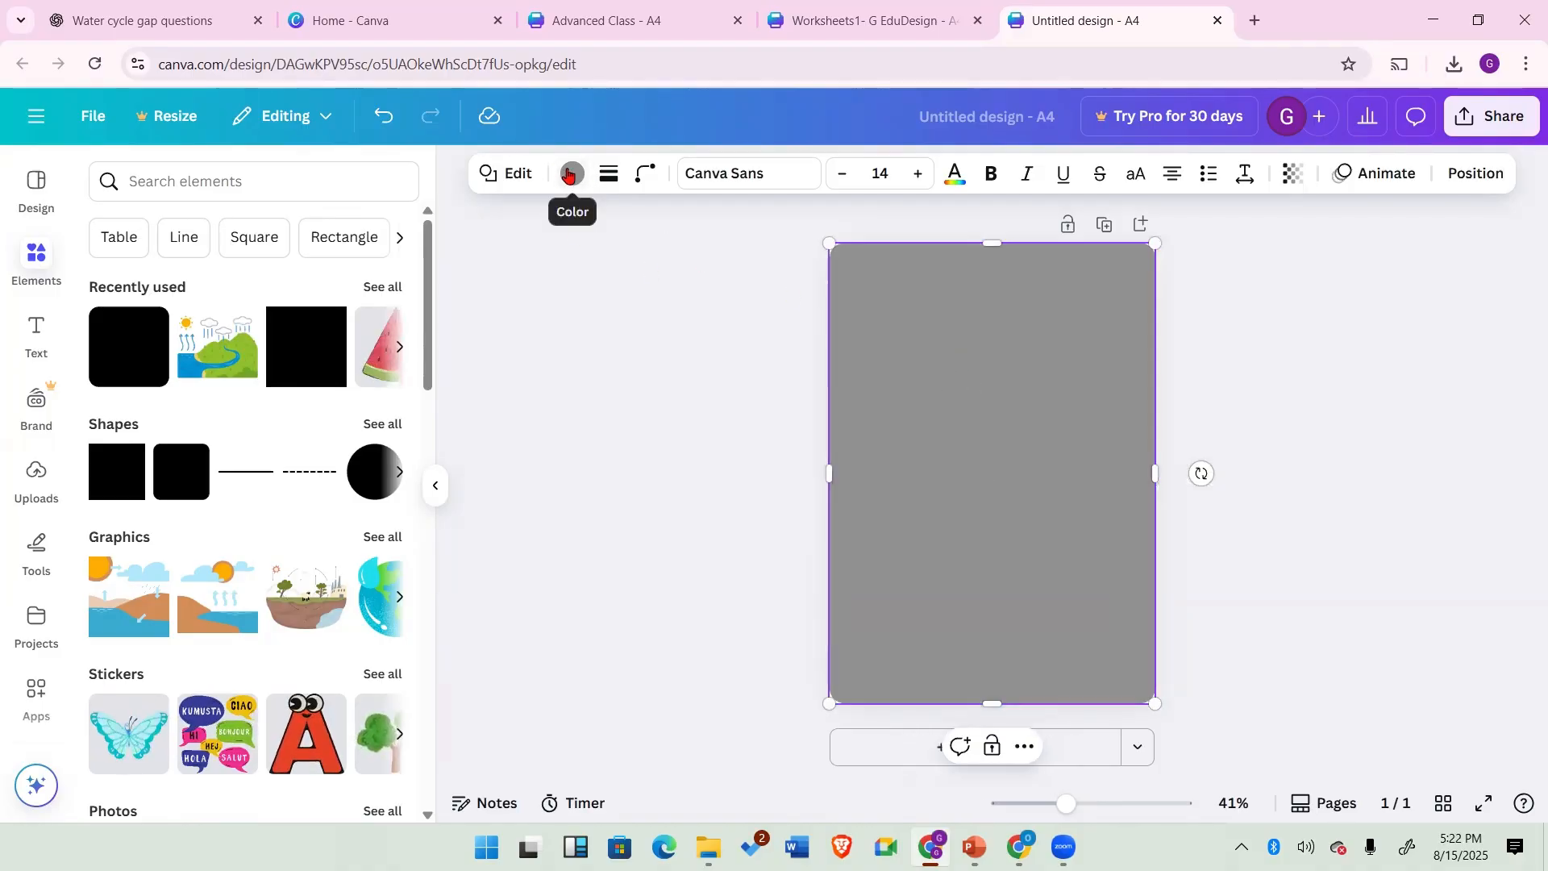
# Step: Set the rounded square's fill colour to no colour
pyautogui.click(570, 175)
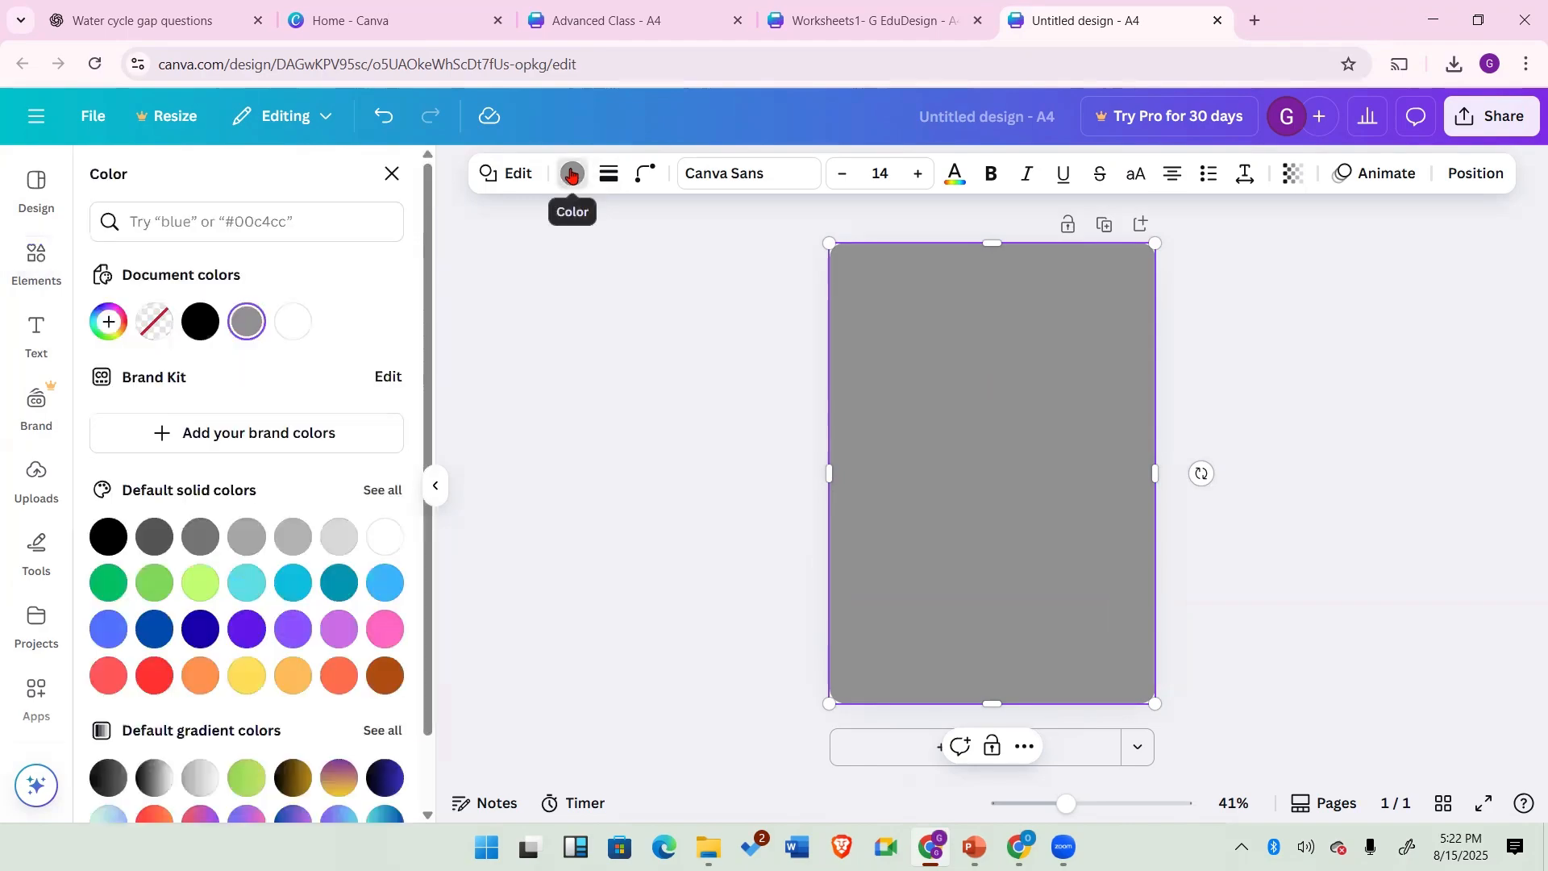
pyautogui.click(571, 175)
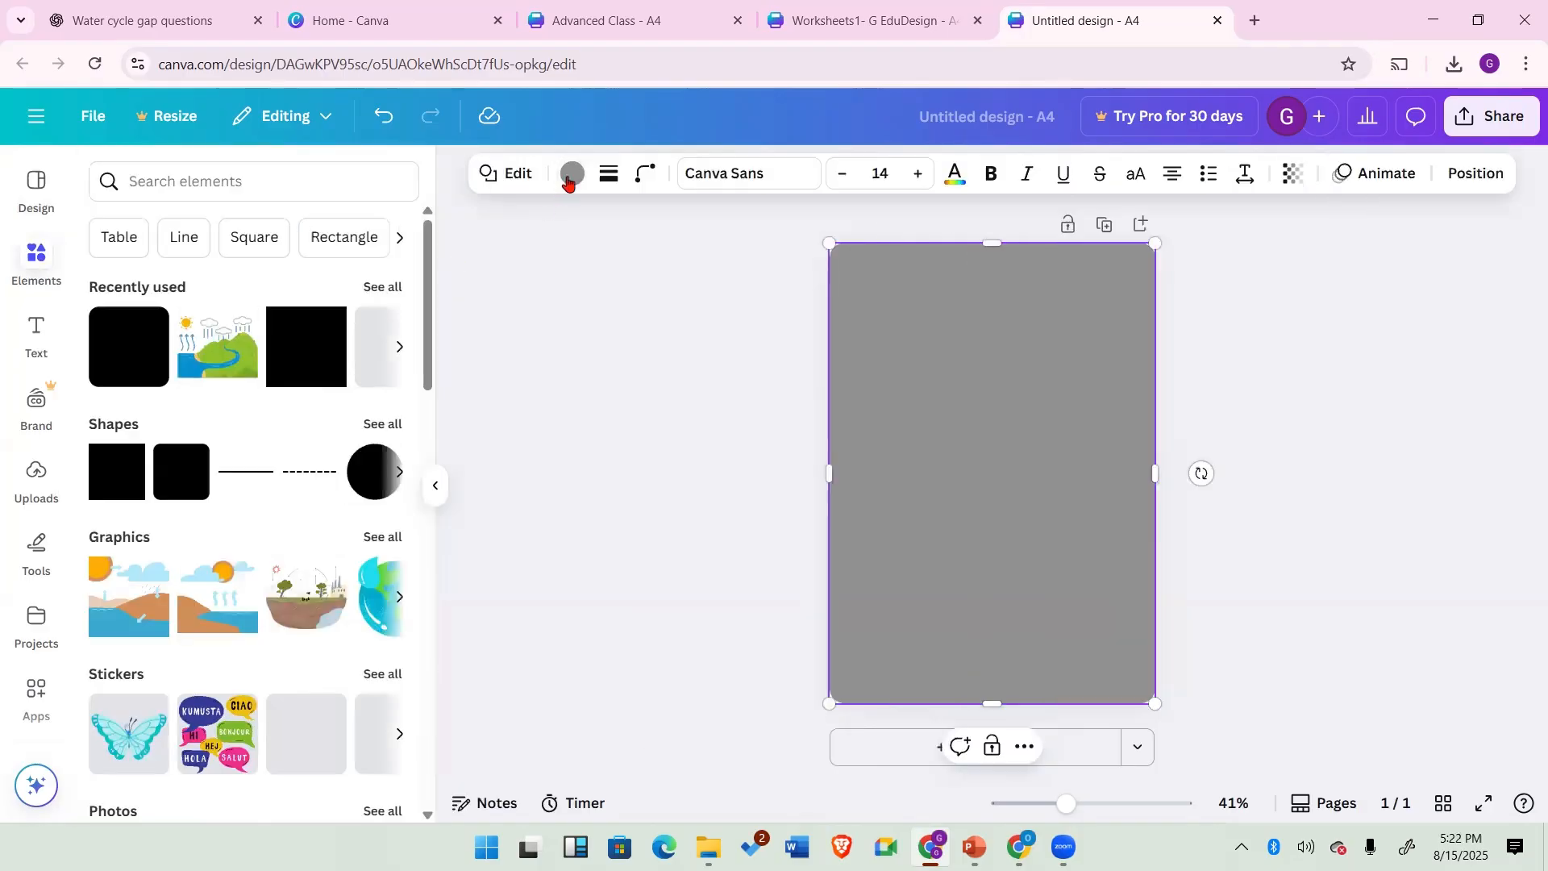
pyautogui.click(572, 175)
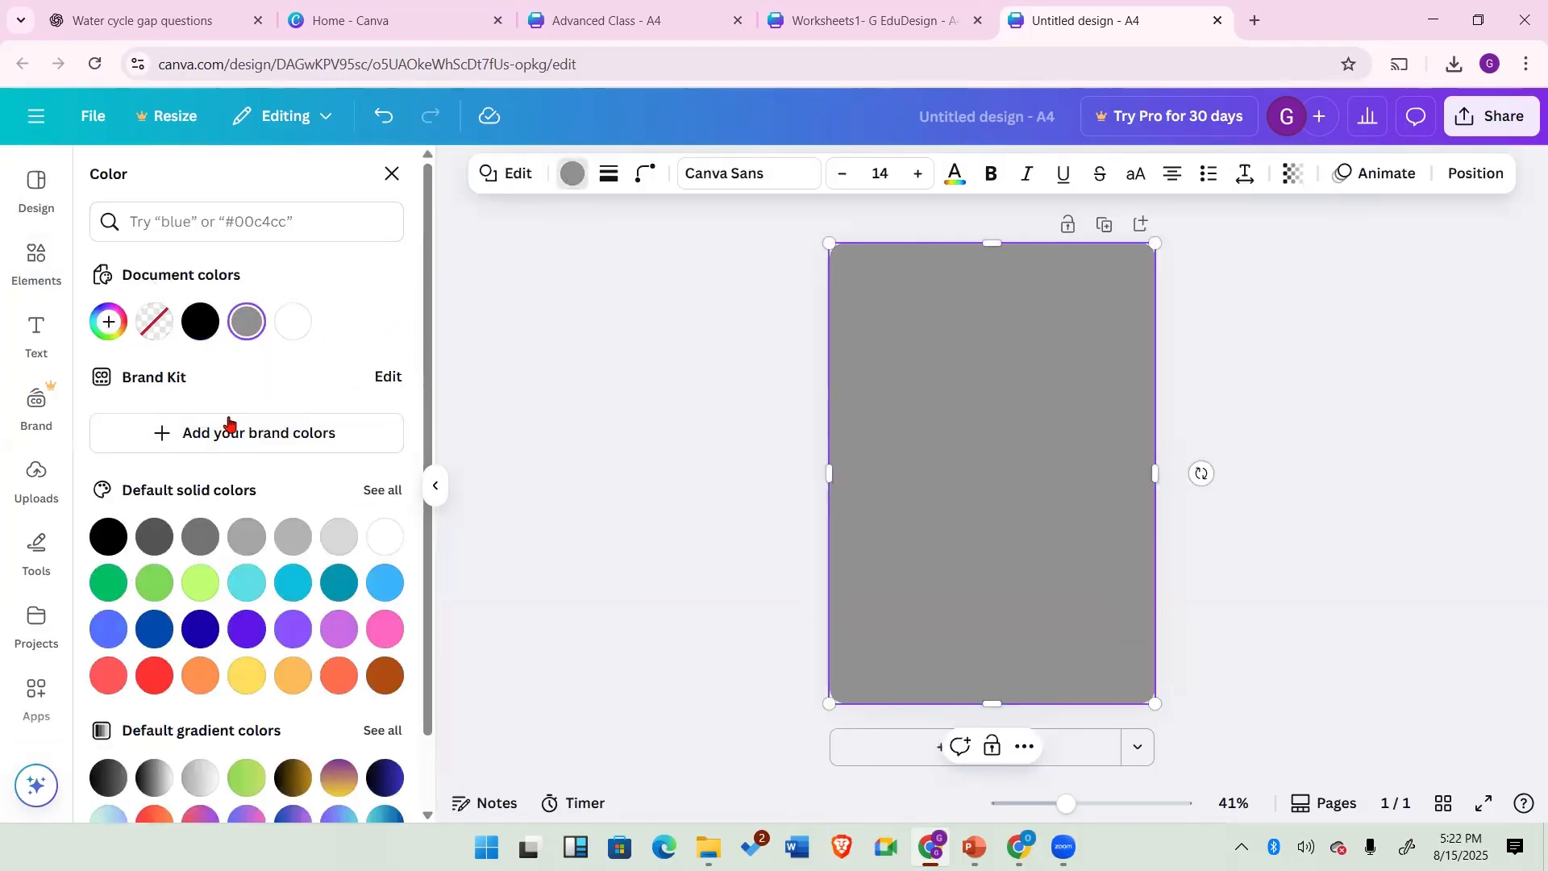
pyautogui.click(154, 322)
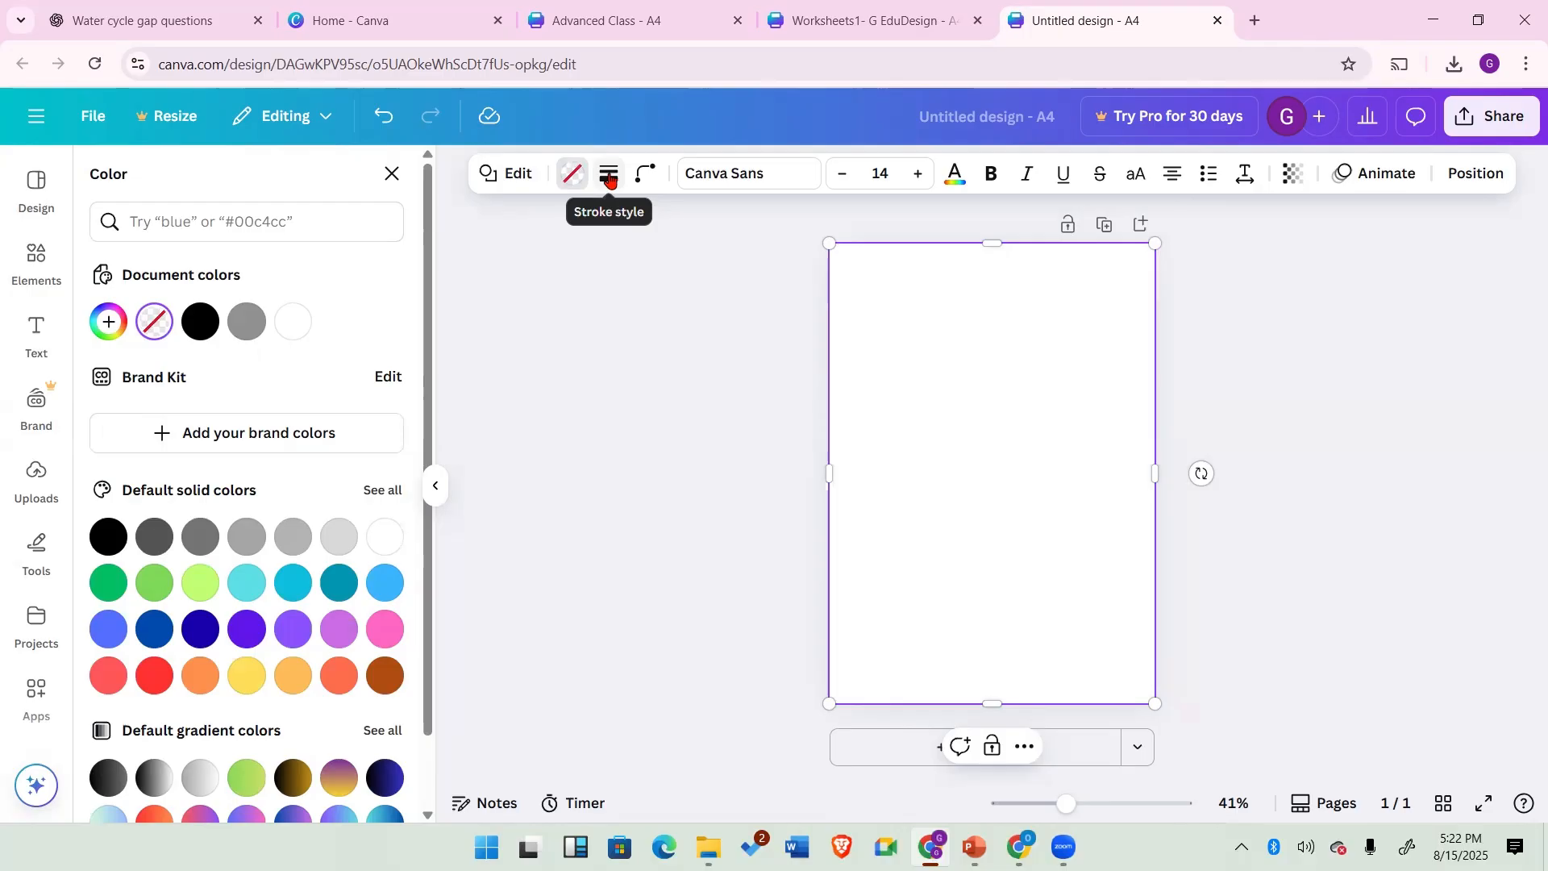
# Step: Give the shape a solid border with a stroke weight of 10
pyautogui.click(610, 179)
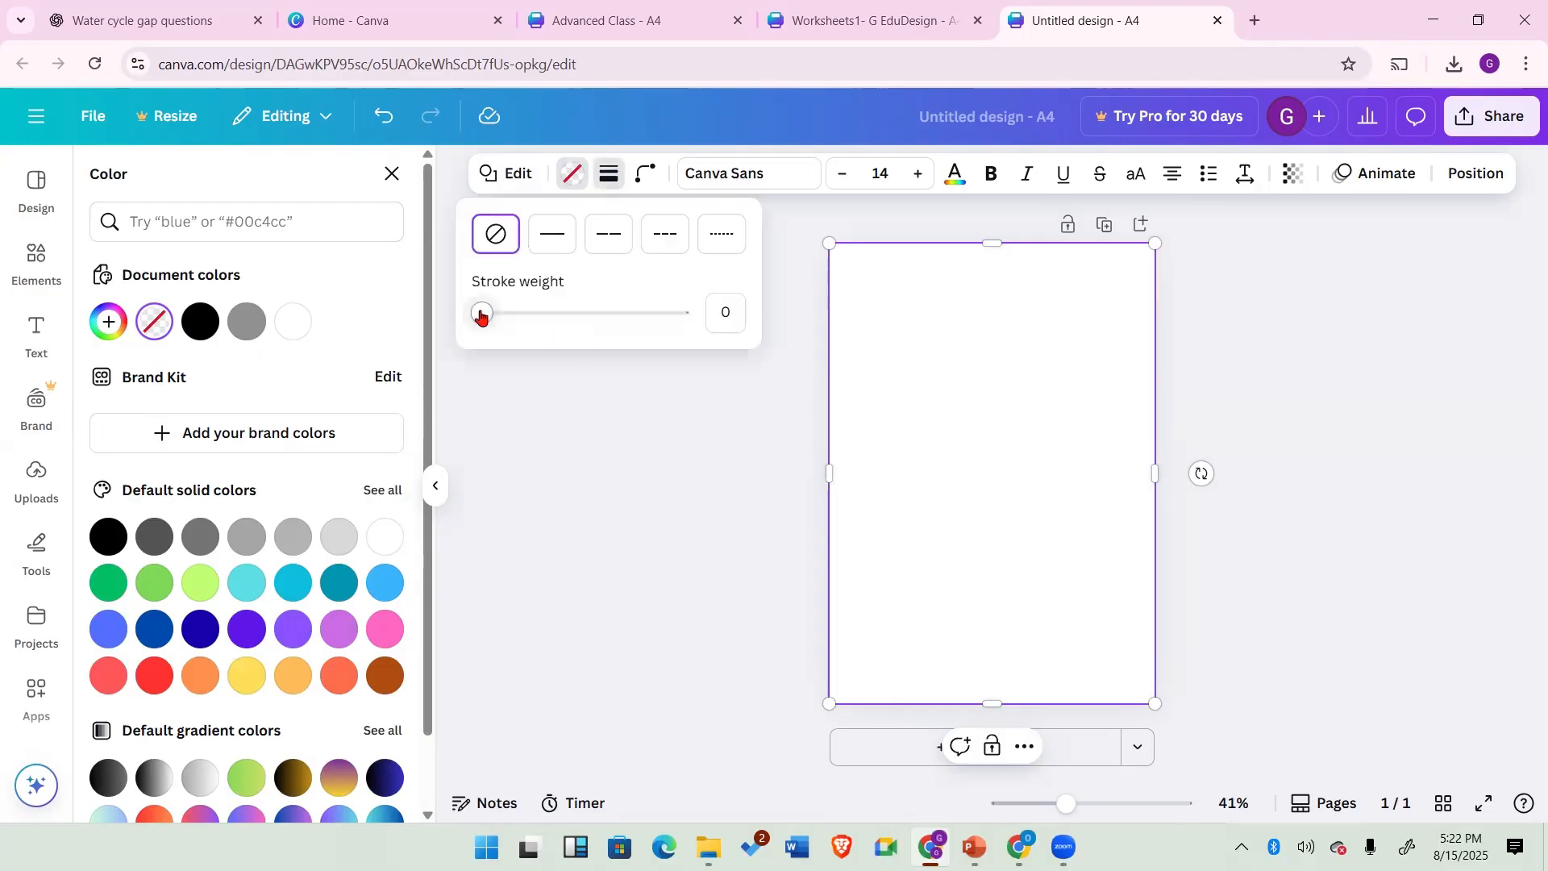
pyautogui.moveTo(483, 313); pyautogui.dragTo(497, 320)
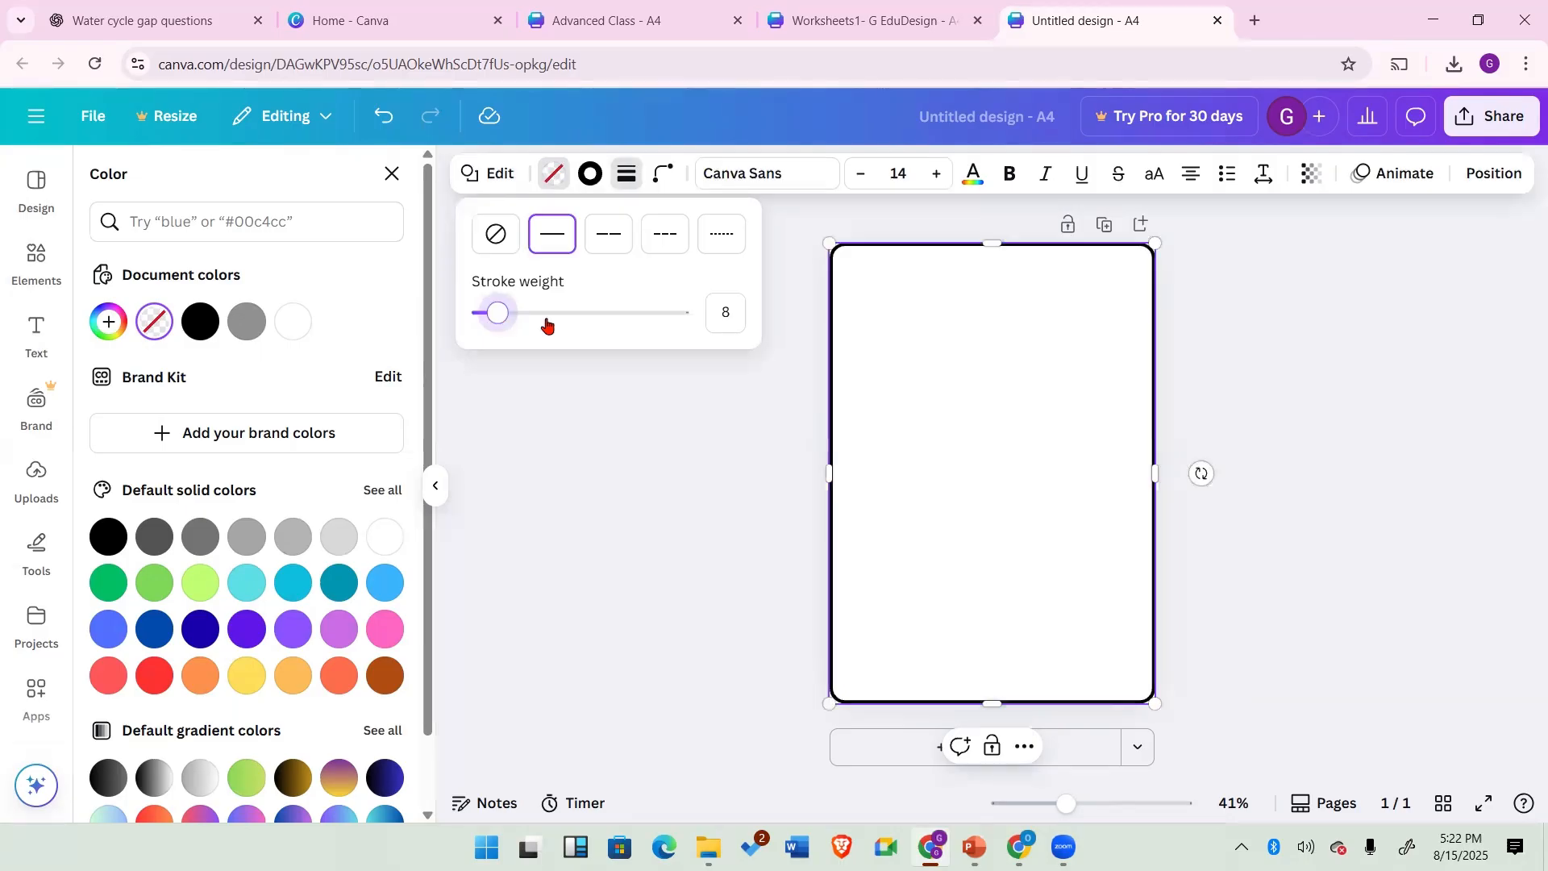
pyautogui.click(666, 236)
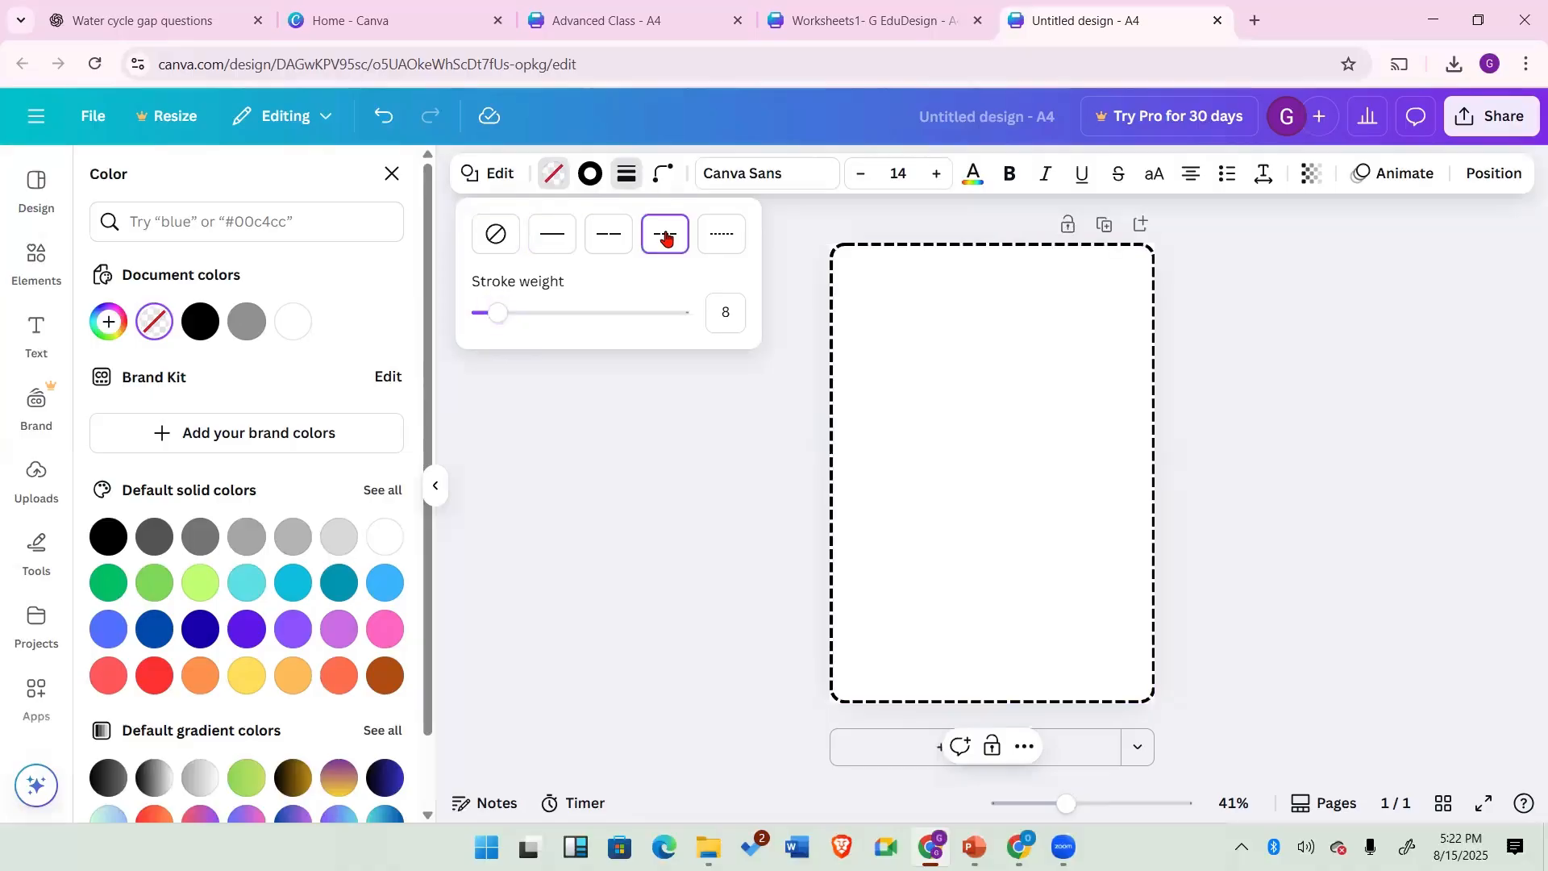
pyautogui.click(553, 233)
pyautogui.moveTo(497, 314); pyautogui.dragTo(500, 315)
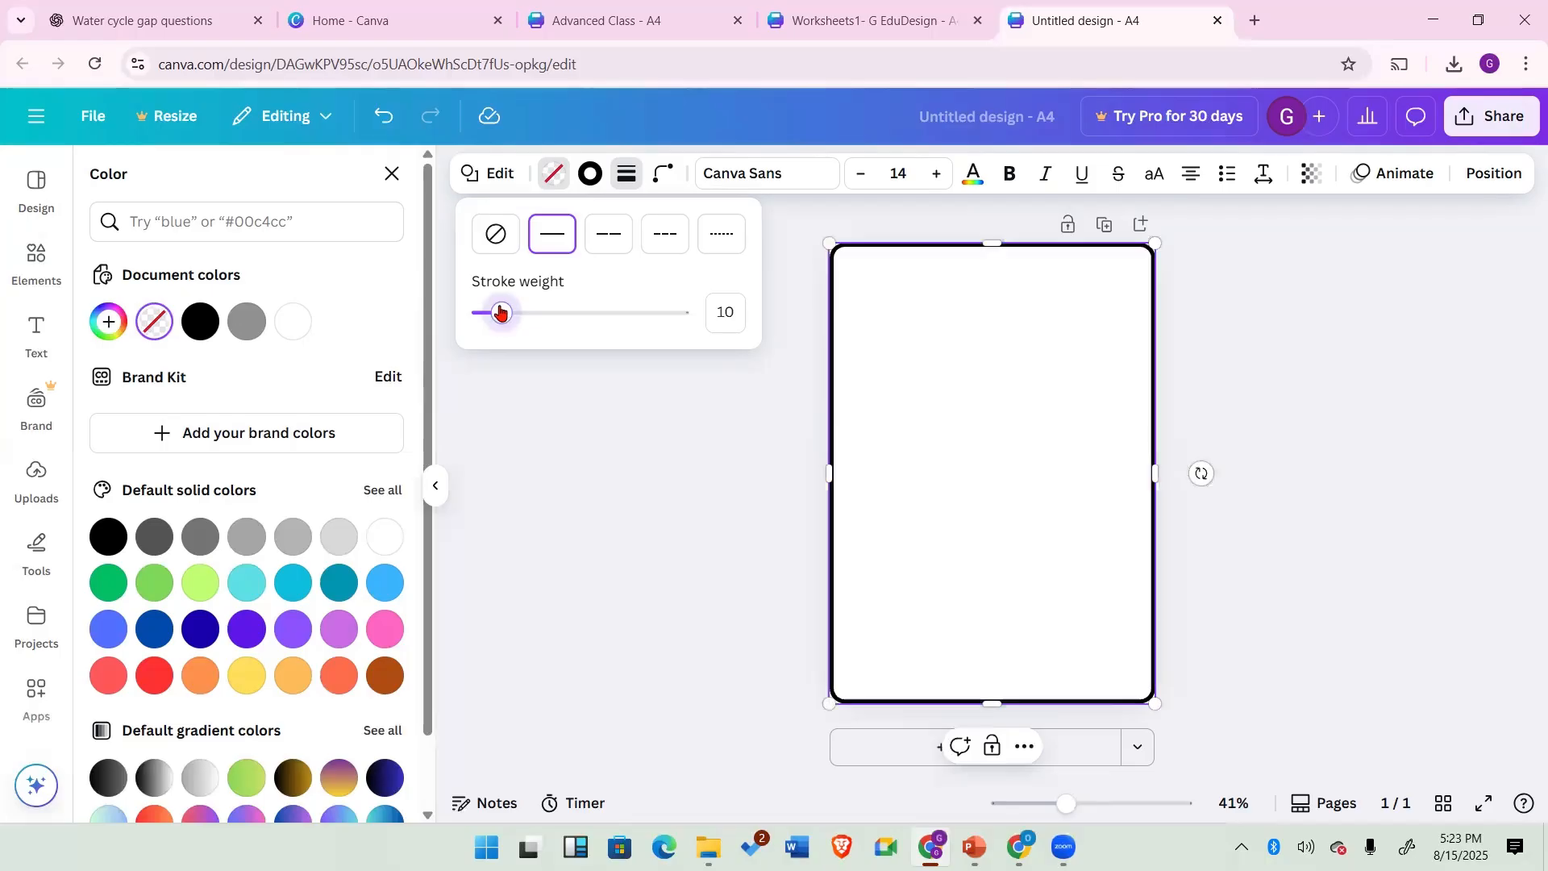
pyautogui.click(665, 319)
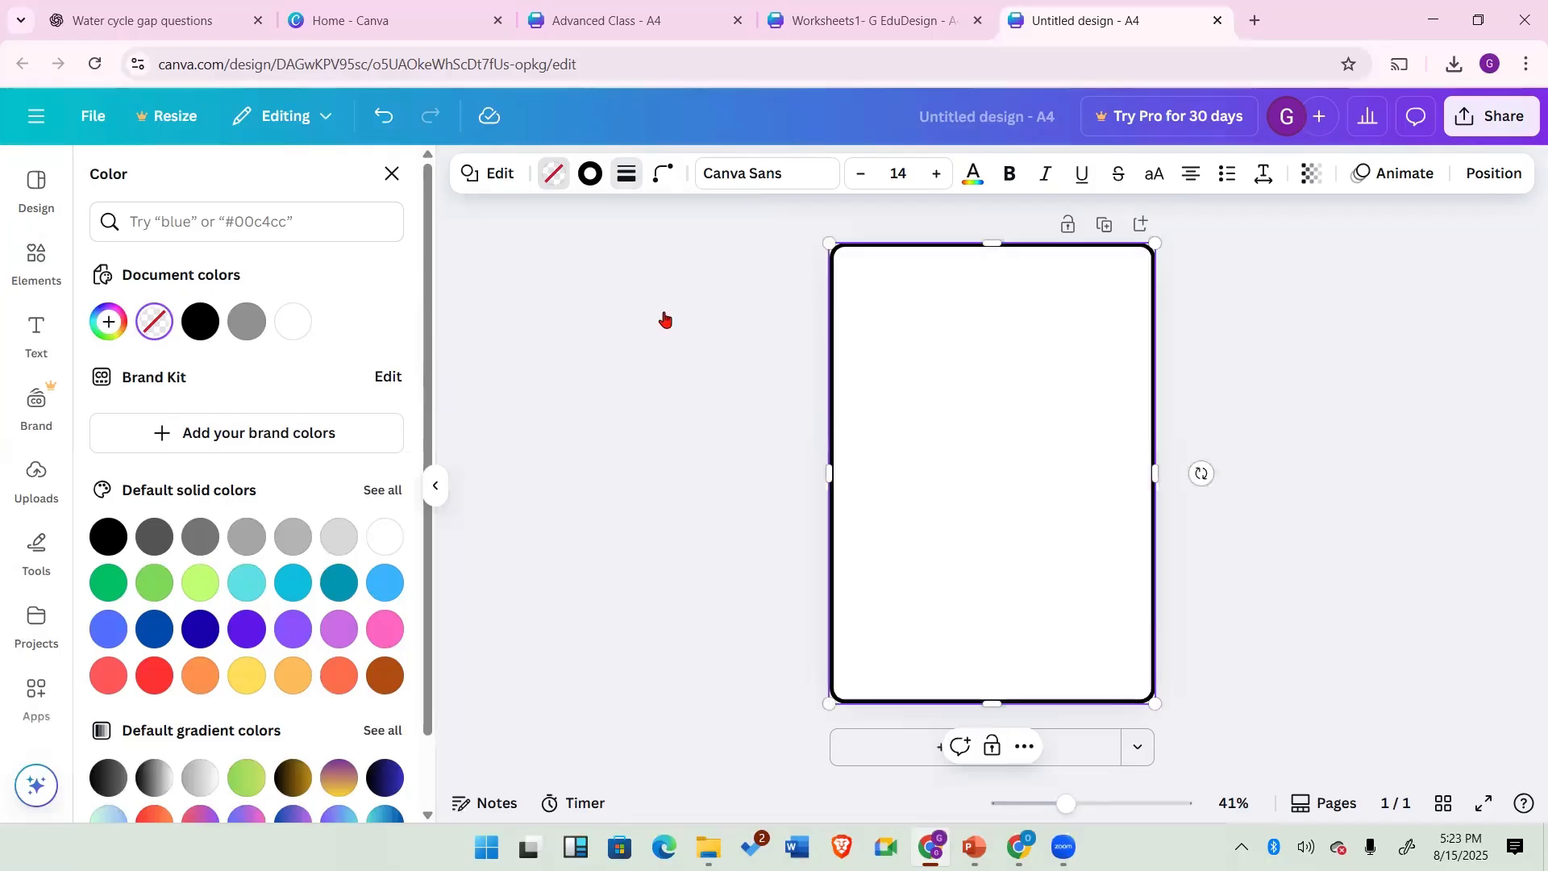
# Step: Set the page frame's stroke colour to a custom red, #DB2323
pyautogui.click(592, 175)
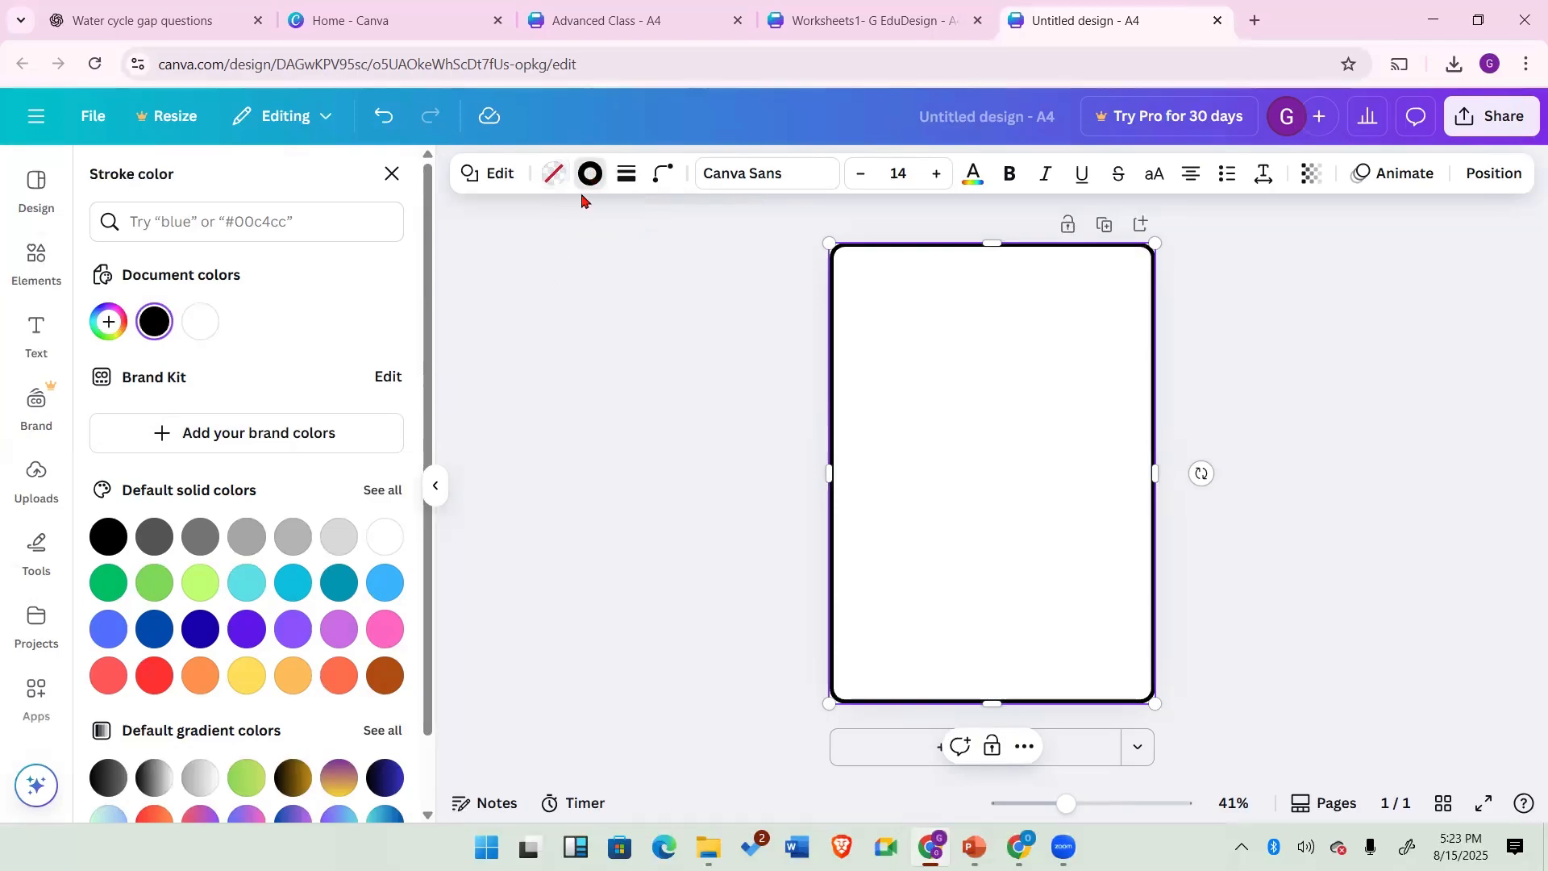
pyautogui.click(592, 175)
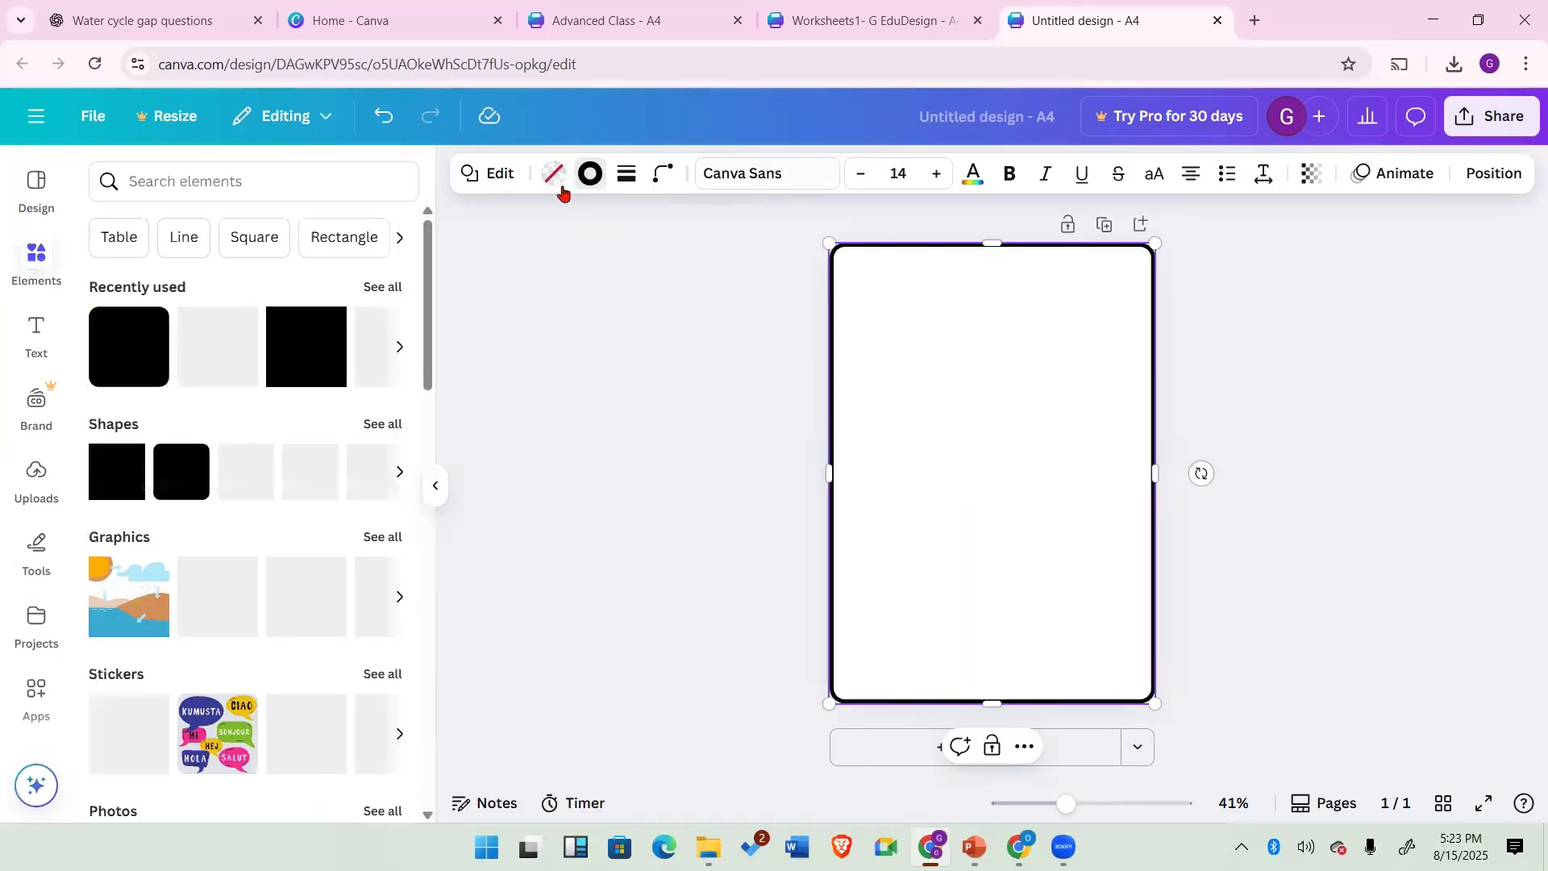
pyautogui.click(592, 175)
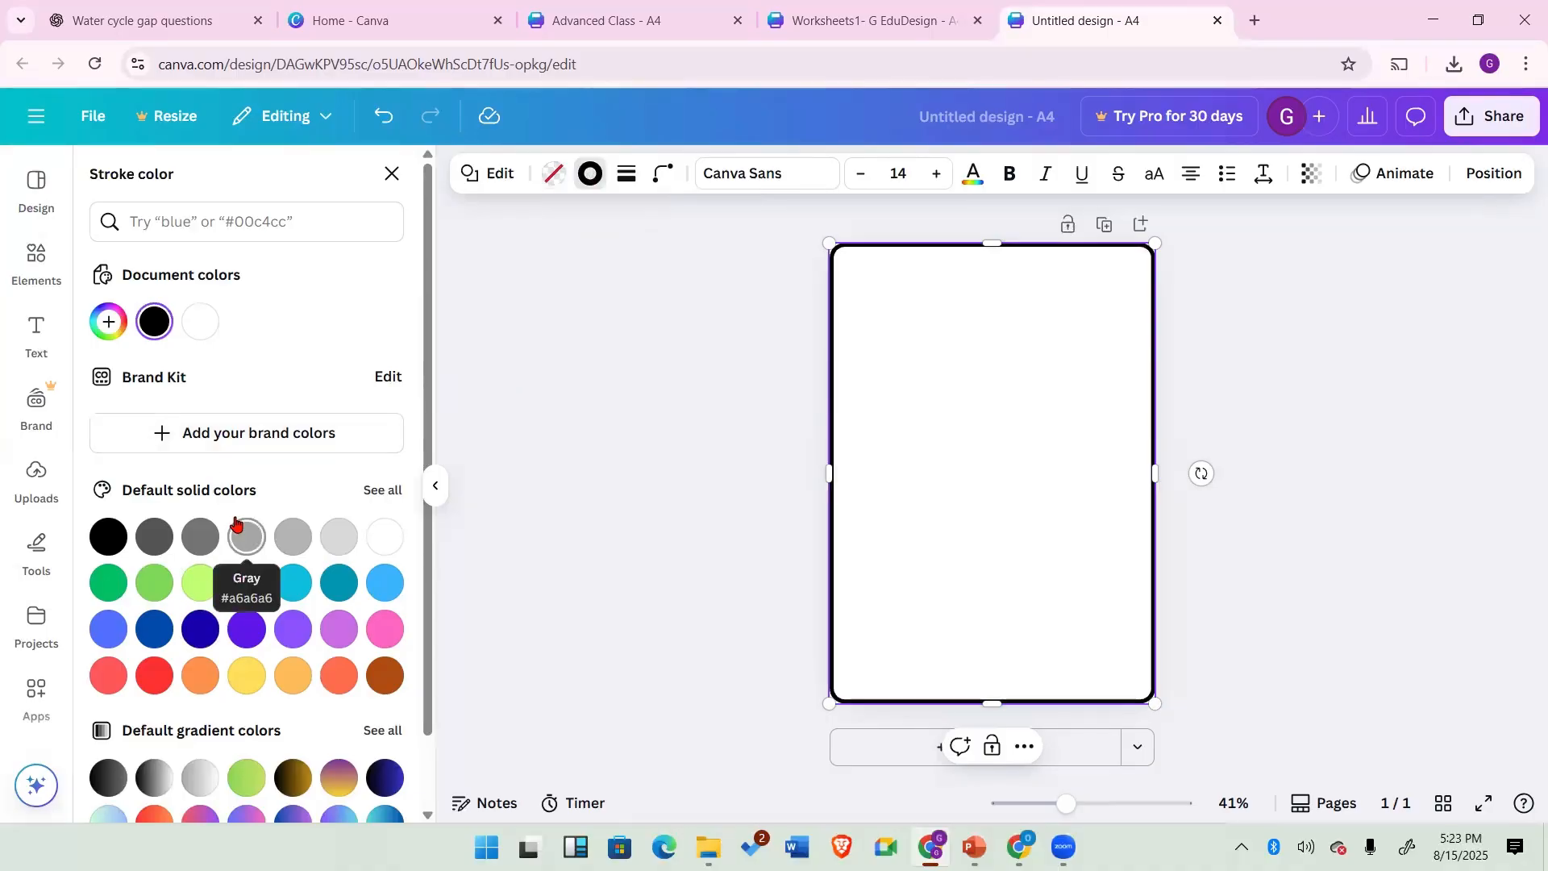
pyautogui.scroll(-1, 235, 524)
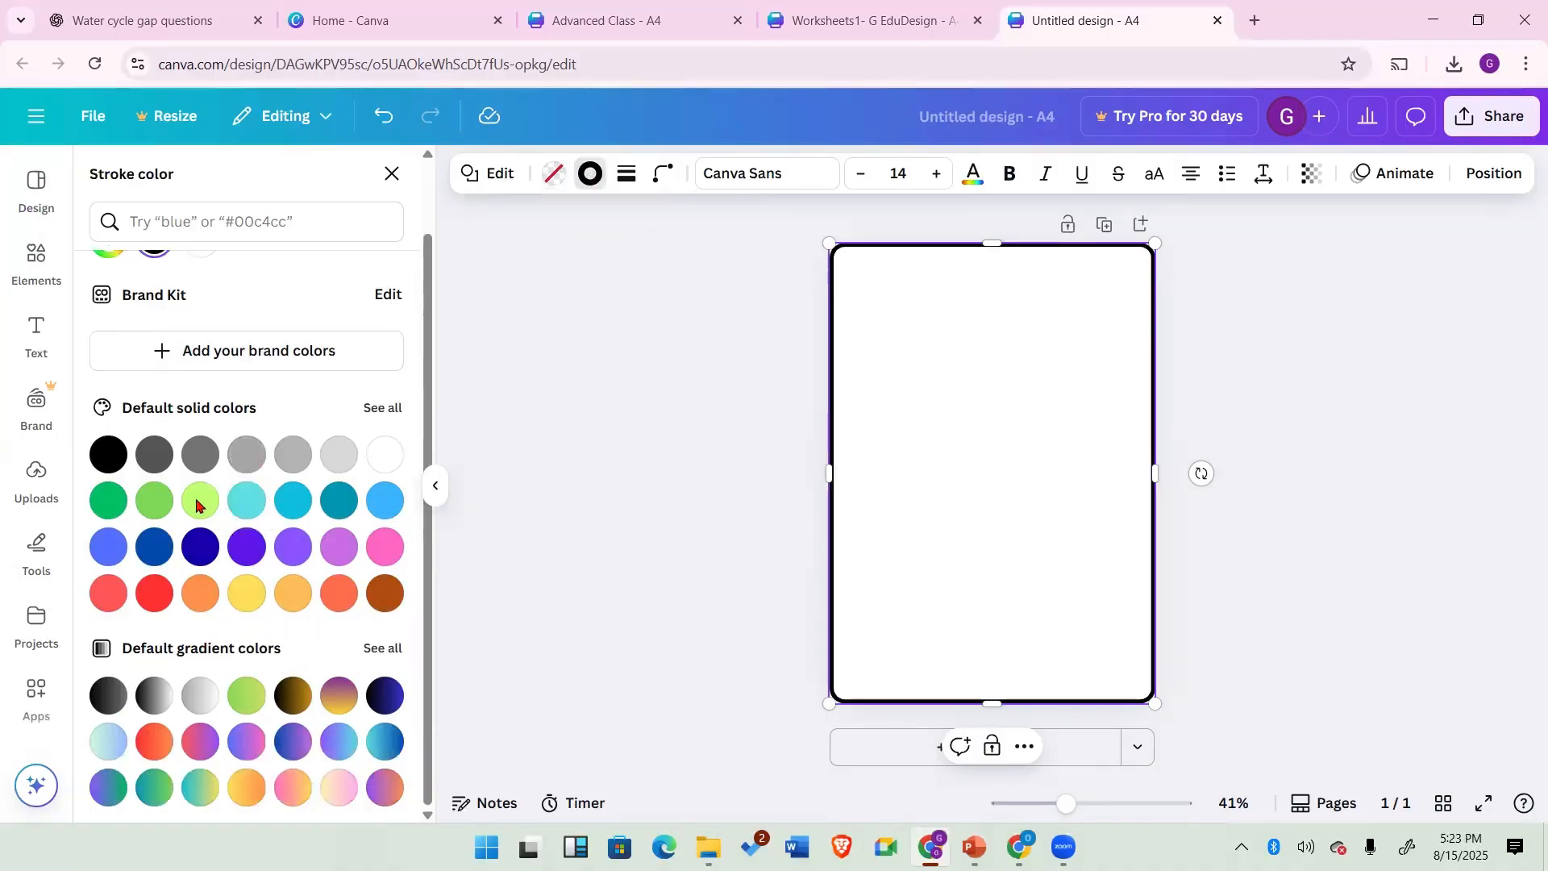
pyautogui.scroll(1, 294, 542)
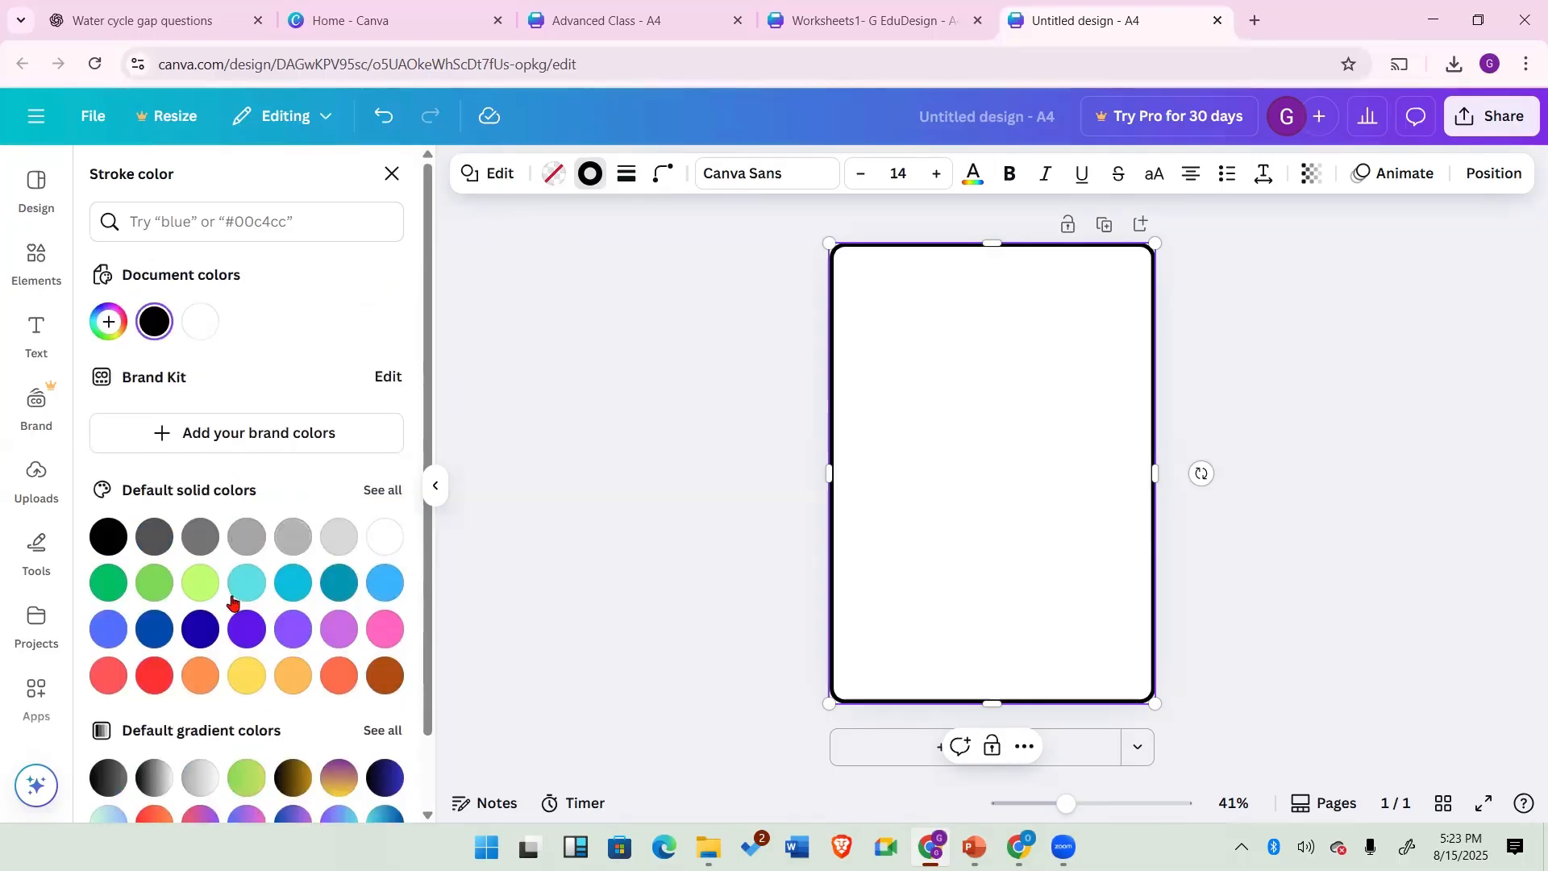
pyautogui.click(108, 322)
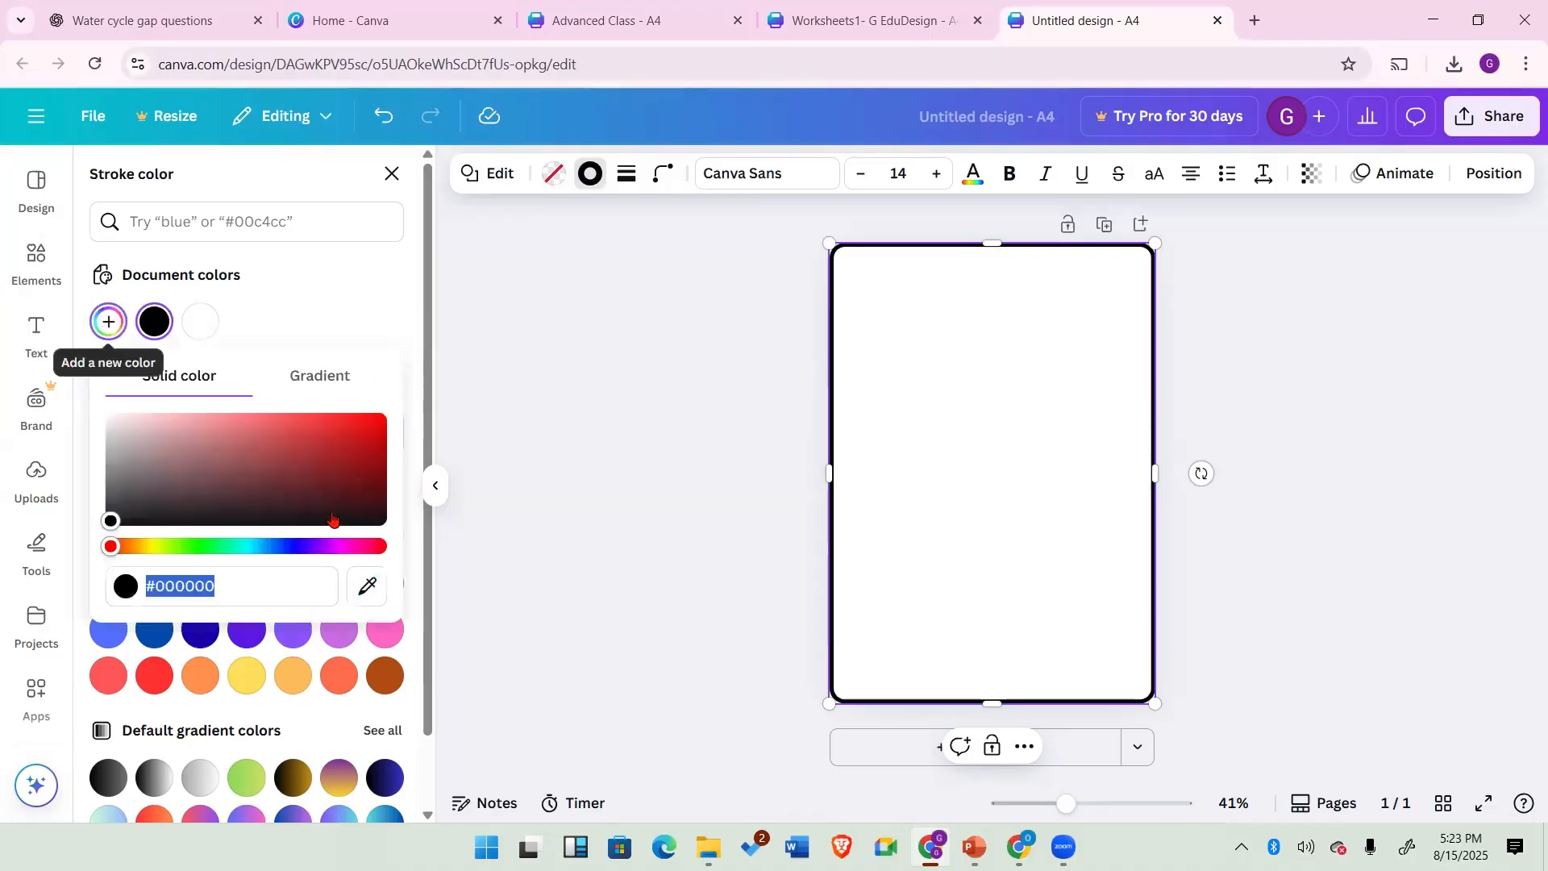
pyautogui.click(342, 437)
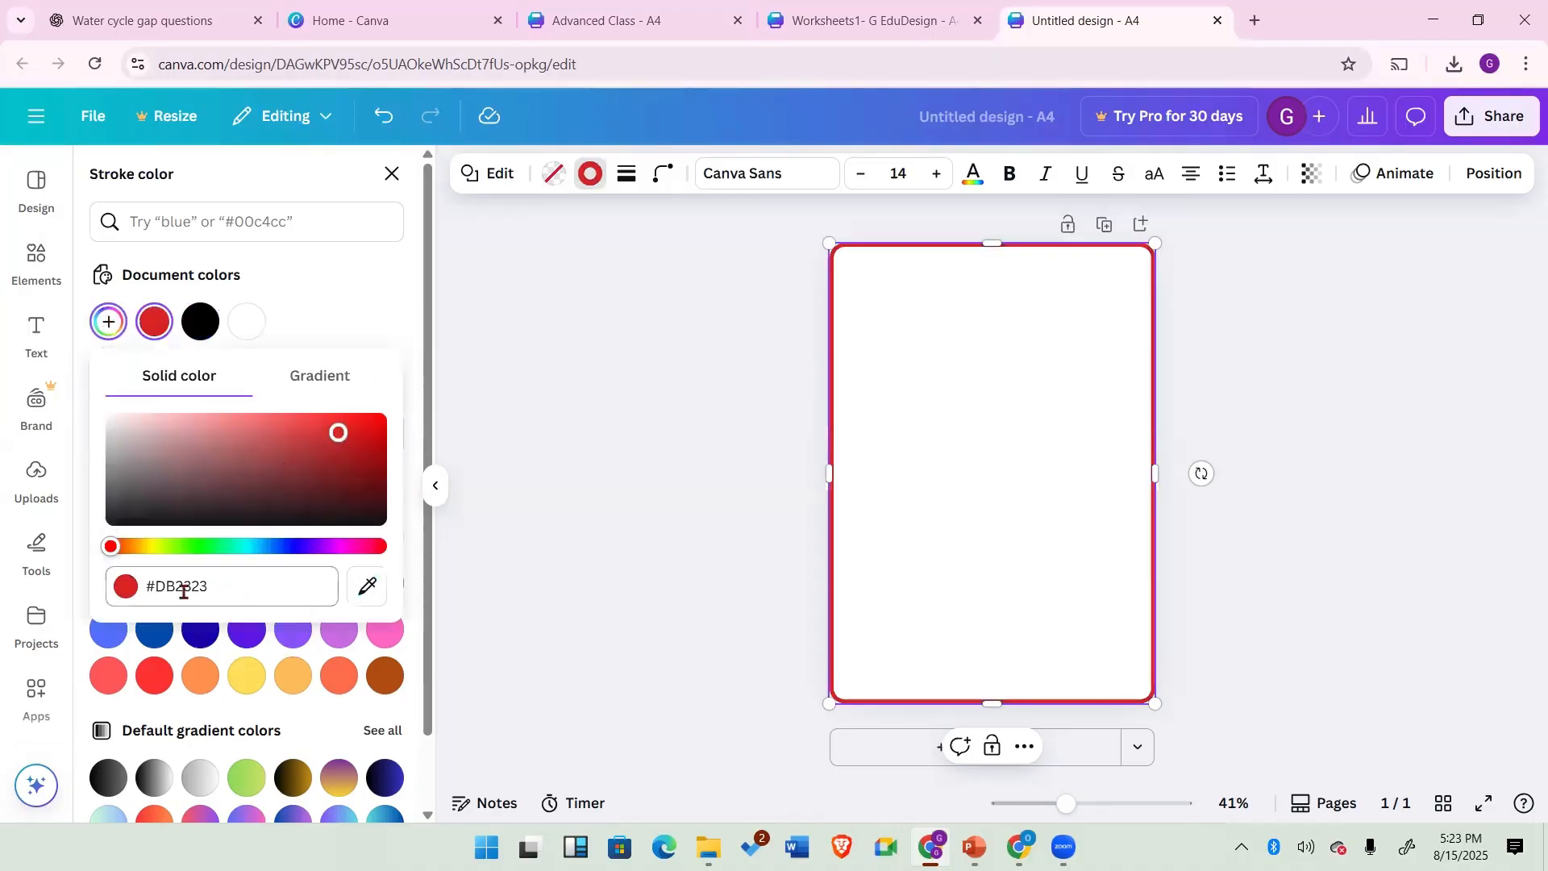
pyautogui.click(155, 322)
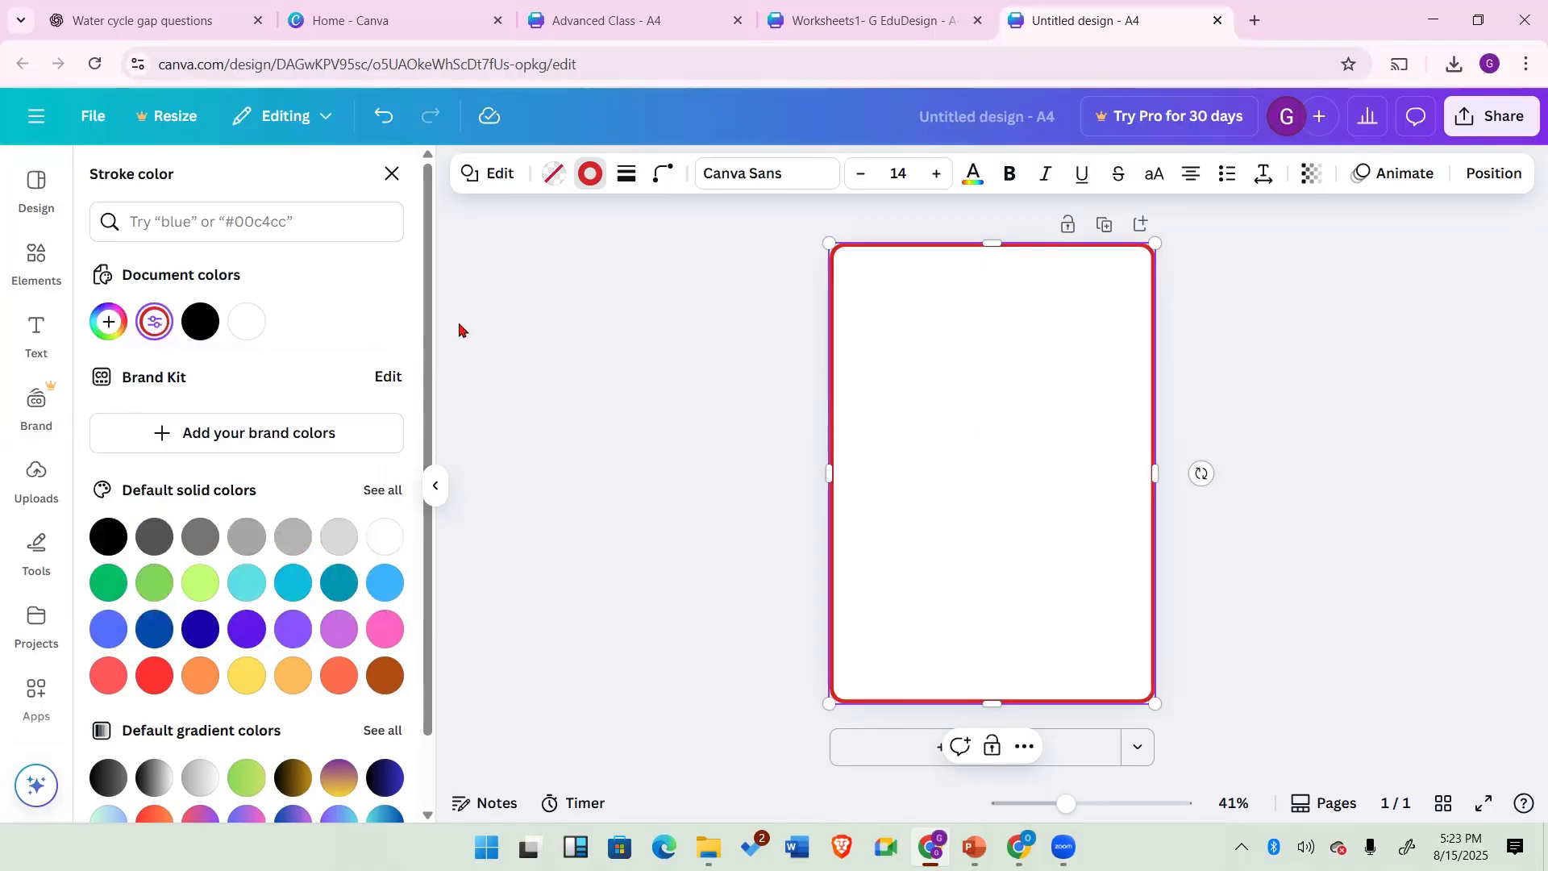
pyautogui.click(393, 176)
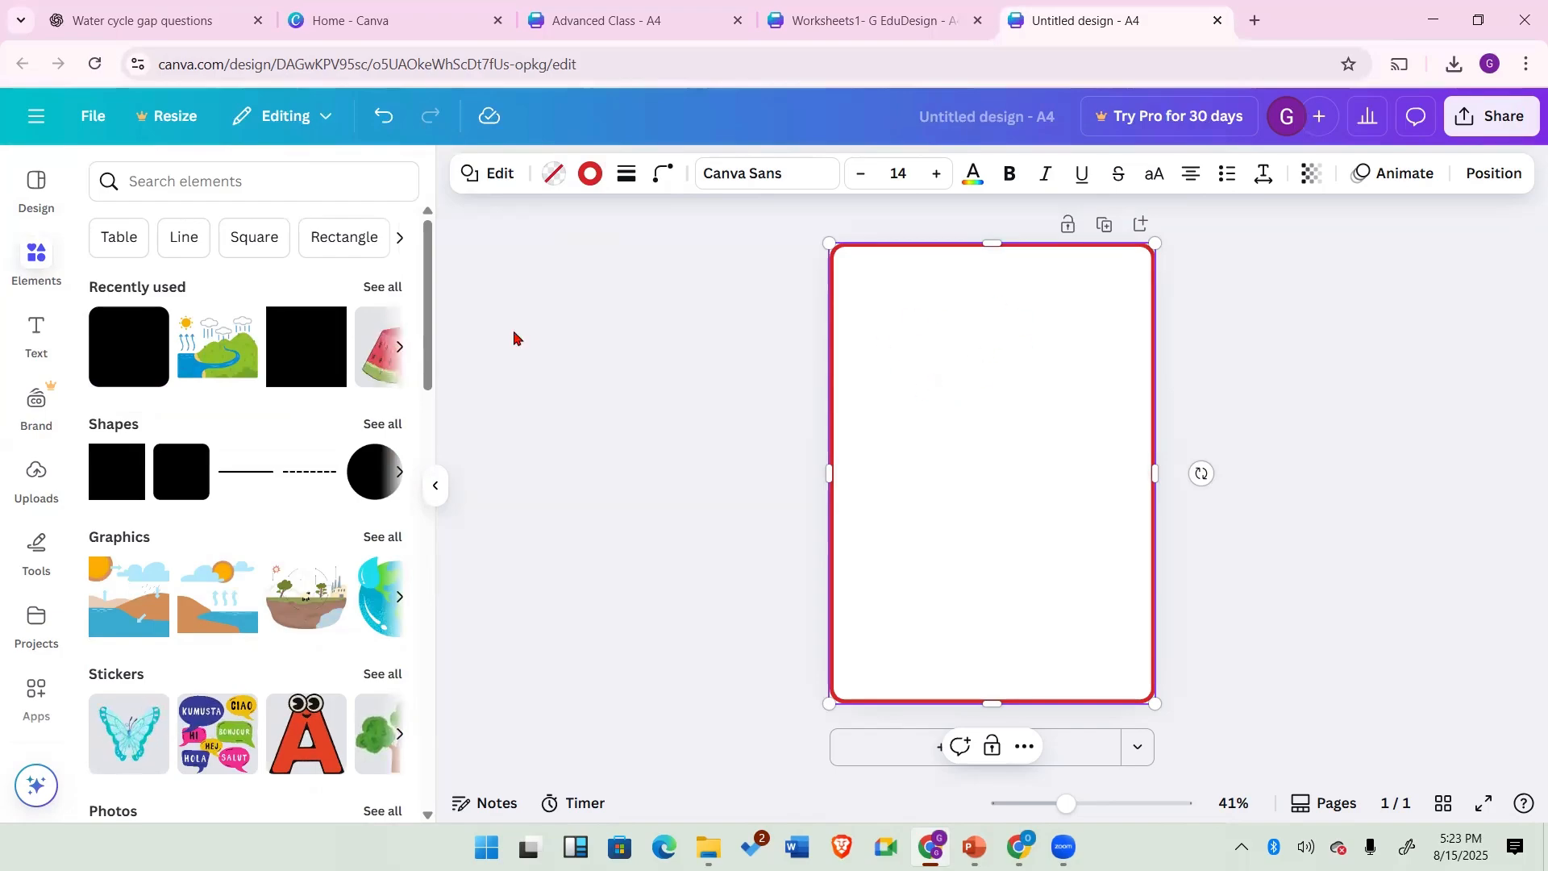
# Step: Add a subheading text box and replace its text with "Name: " followed by a long underscore line
pyautogui.click(35, 332)
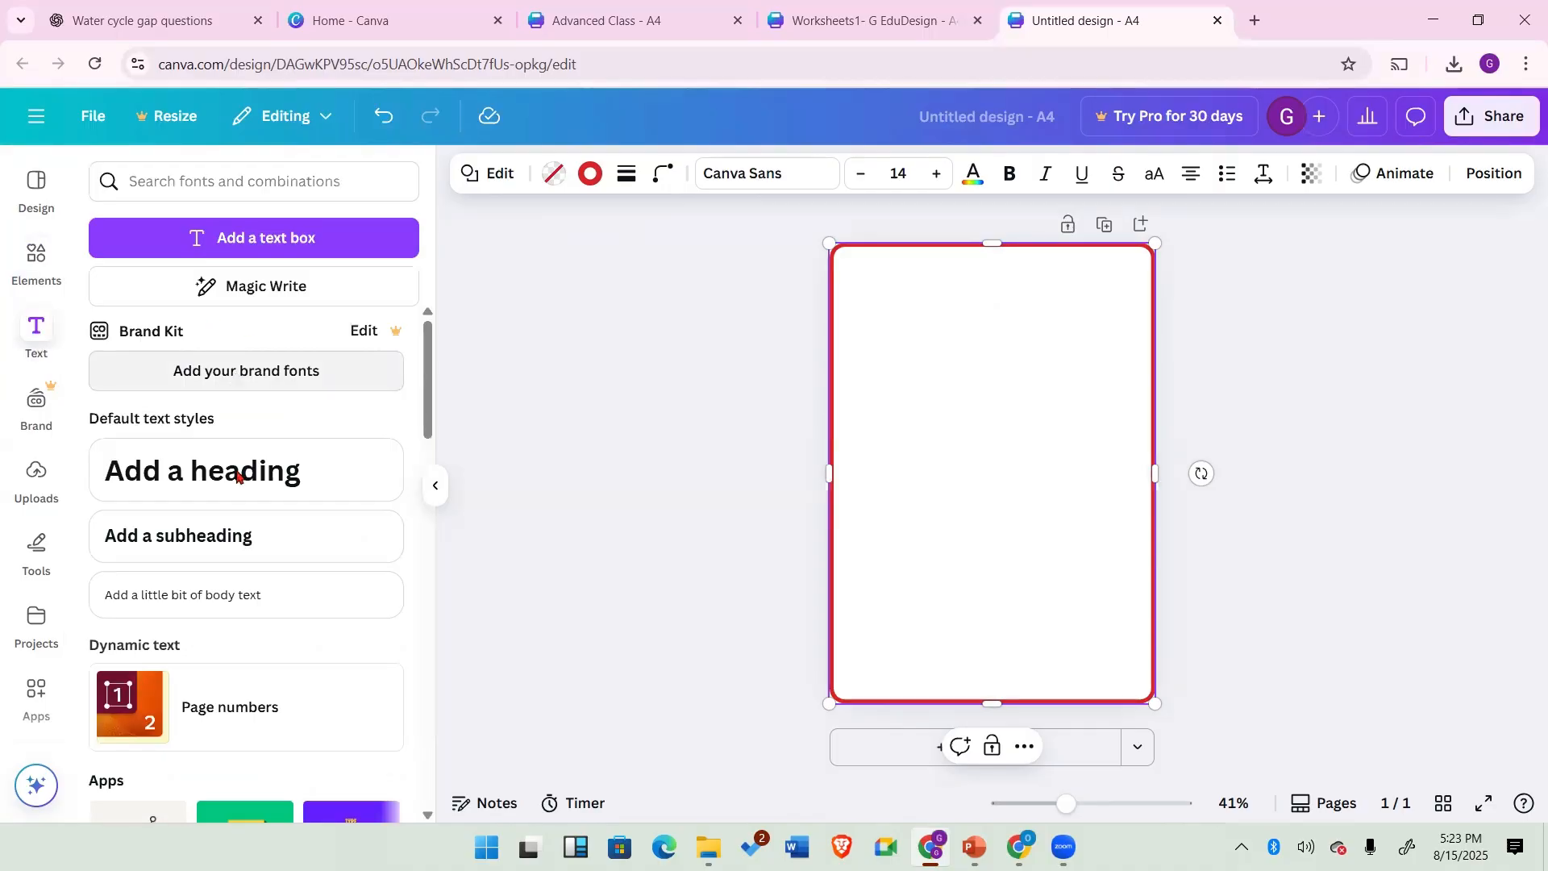
pyautogui.click(400, 526)
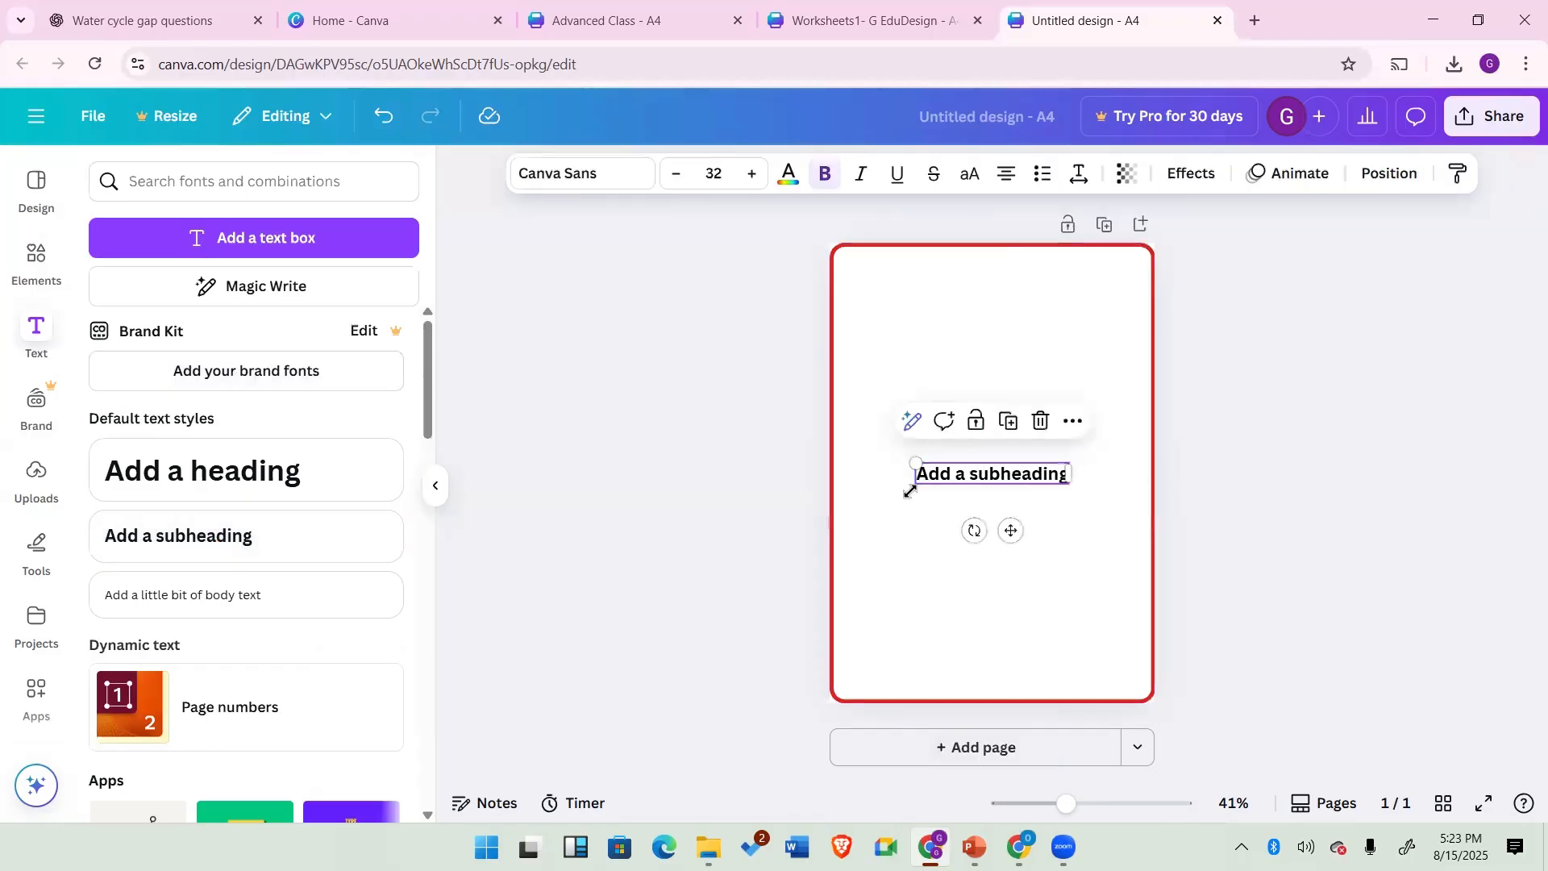
pyautogui.doubleClick(972, 474)
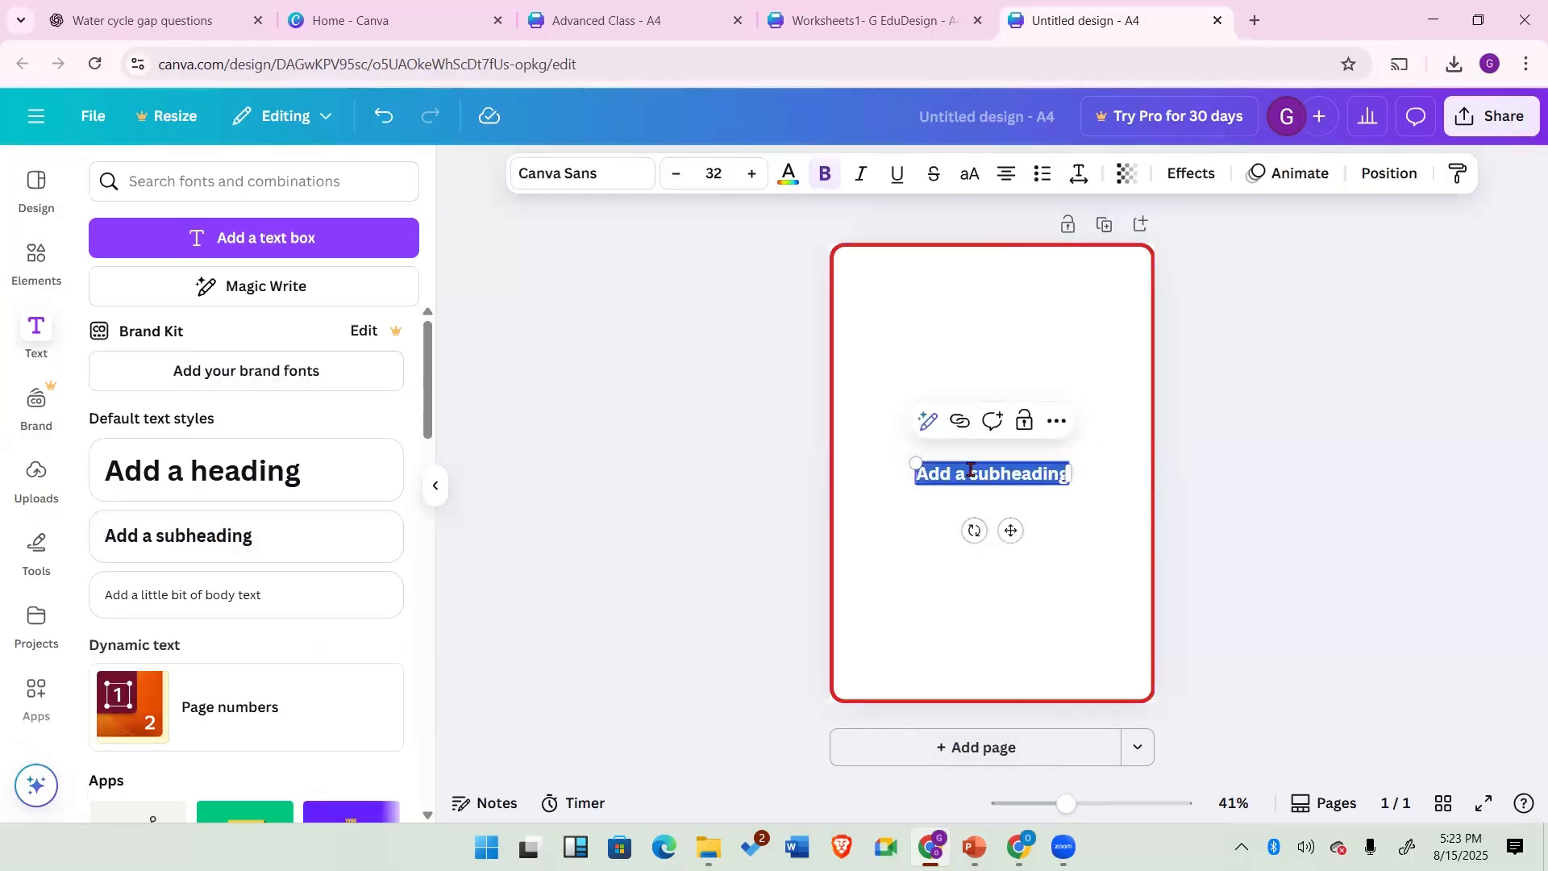
pyautogui.write('Name')
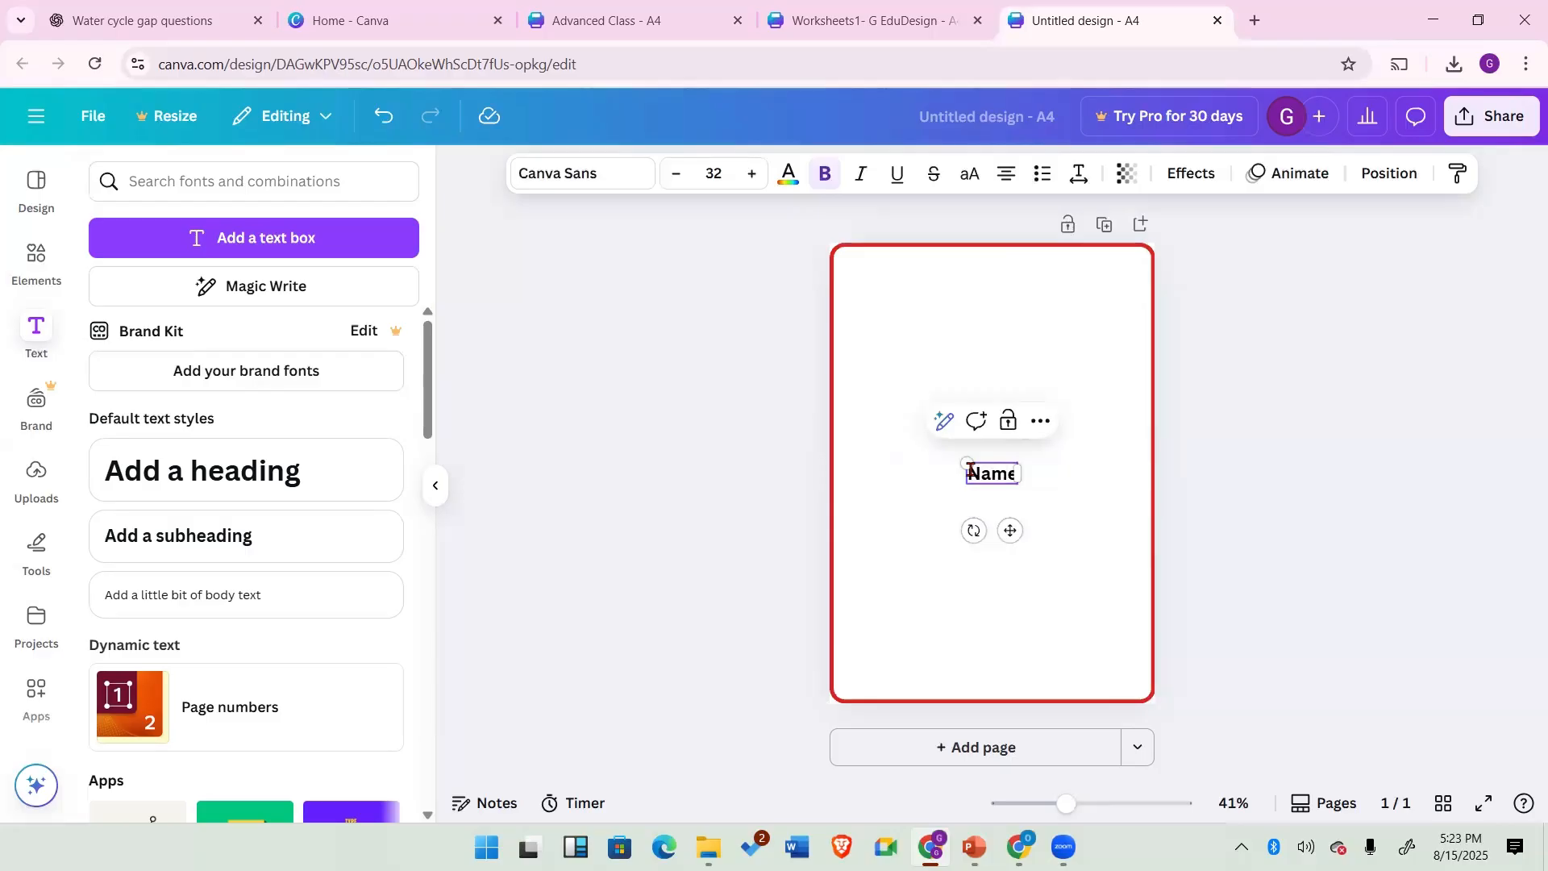
pyautogui.write(': __________')
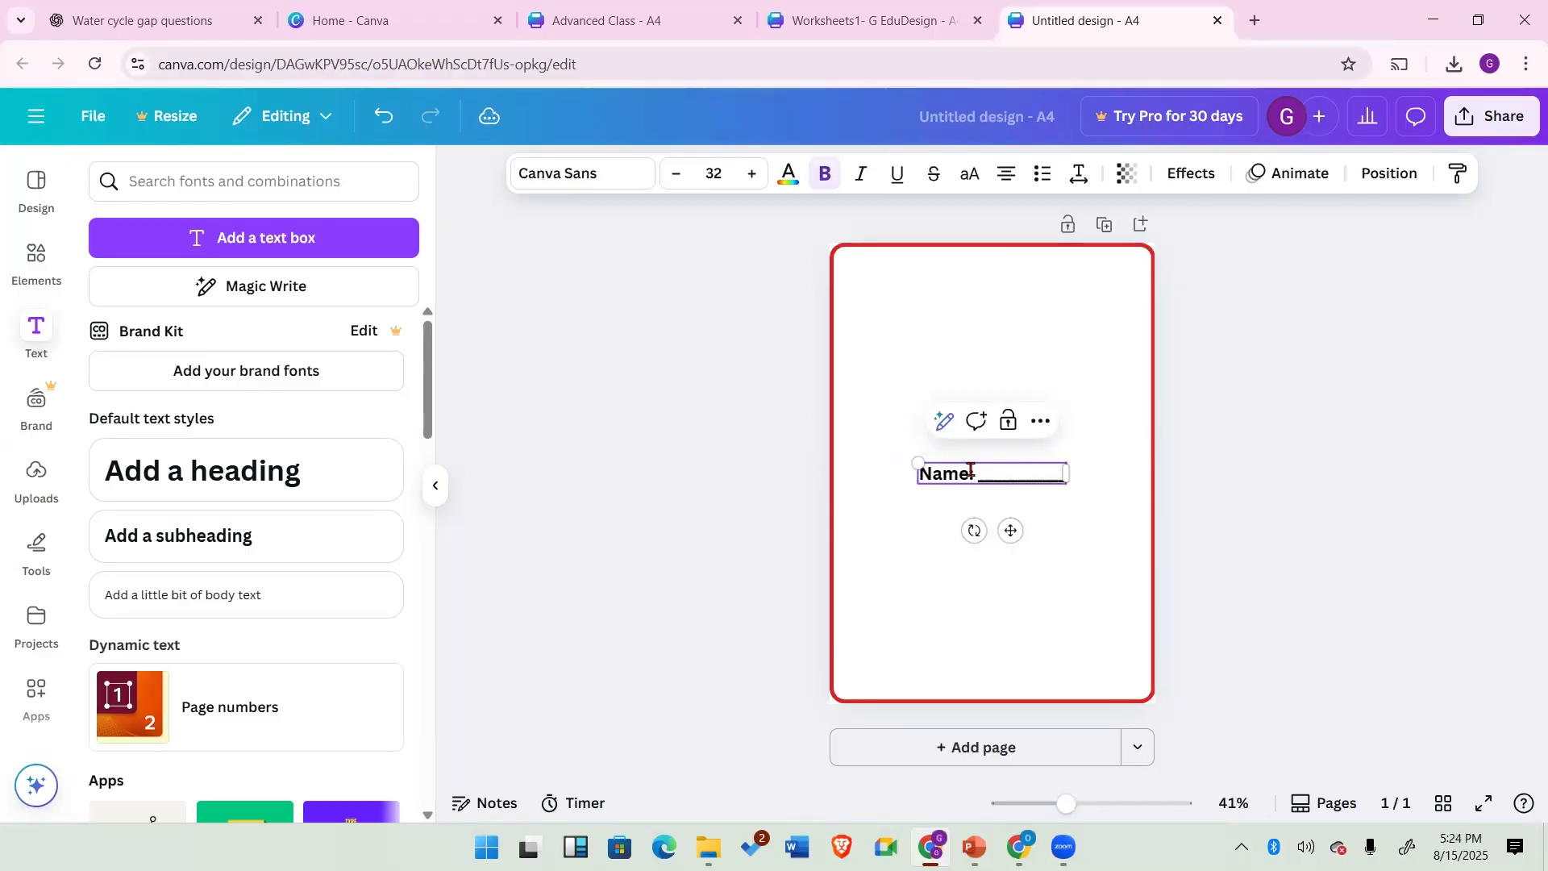
pyautogui.write('___________')
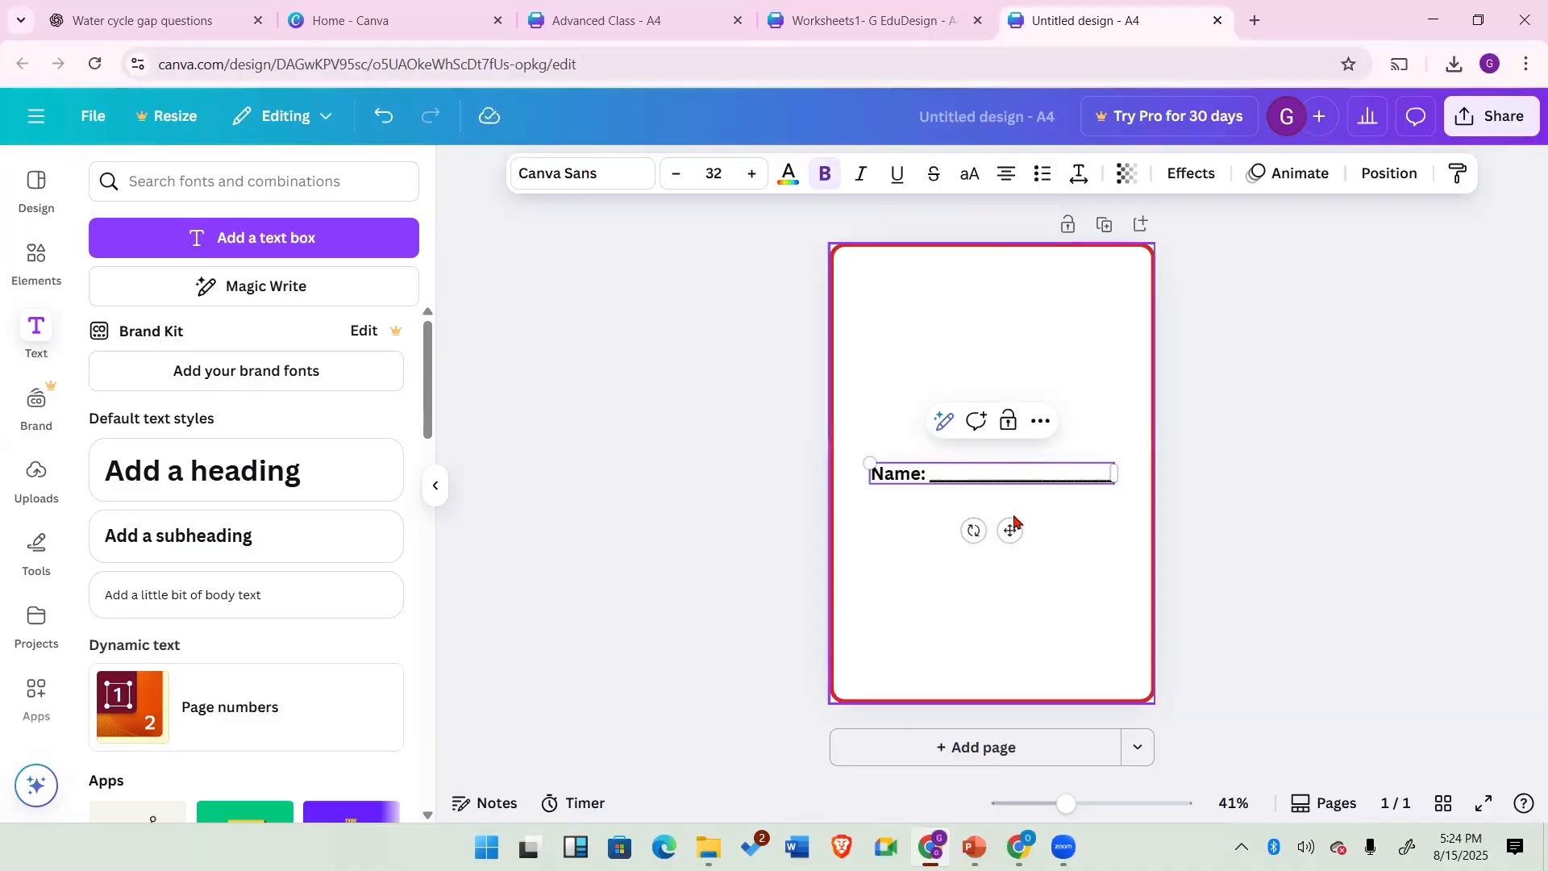
# Step: Move the Name line to the page's top-left corner and set its font size to 31
pyautogui.moveTo(1010, 530); pyautogui.dragTo(954, 271)
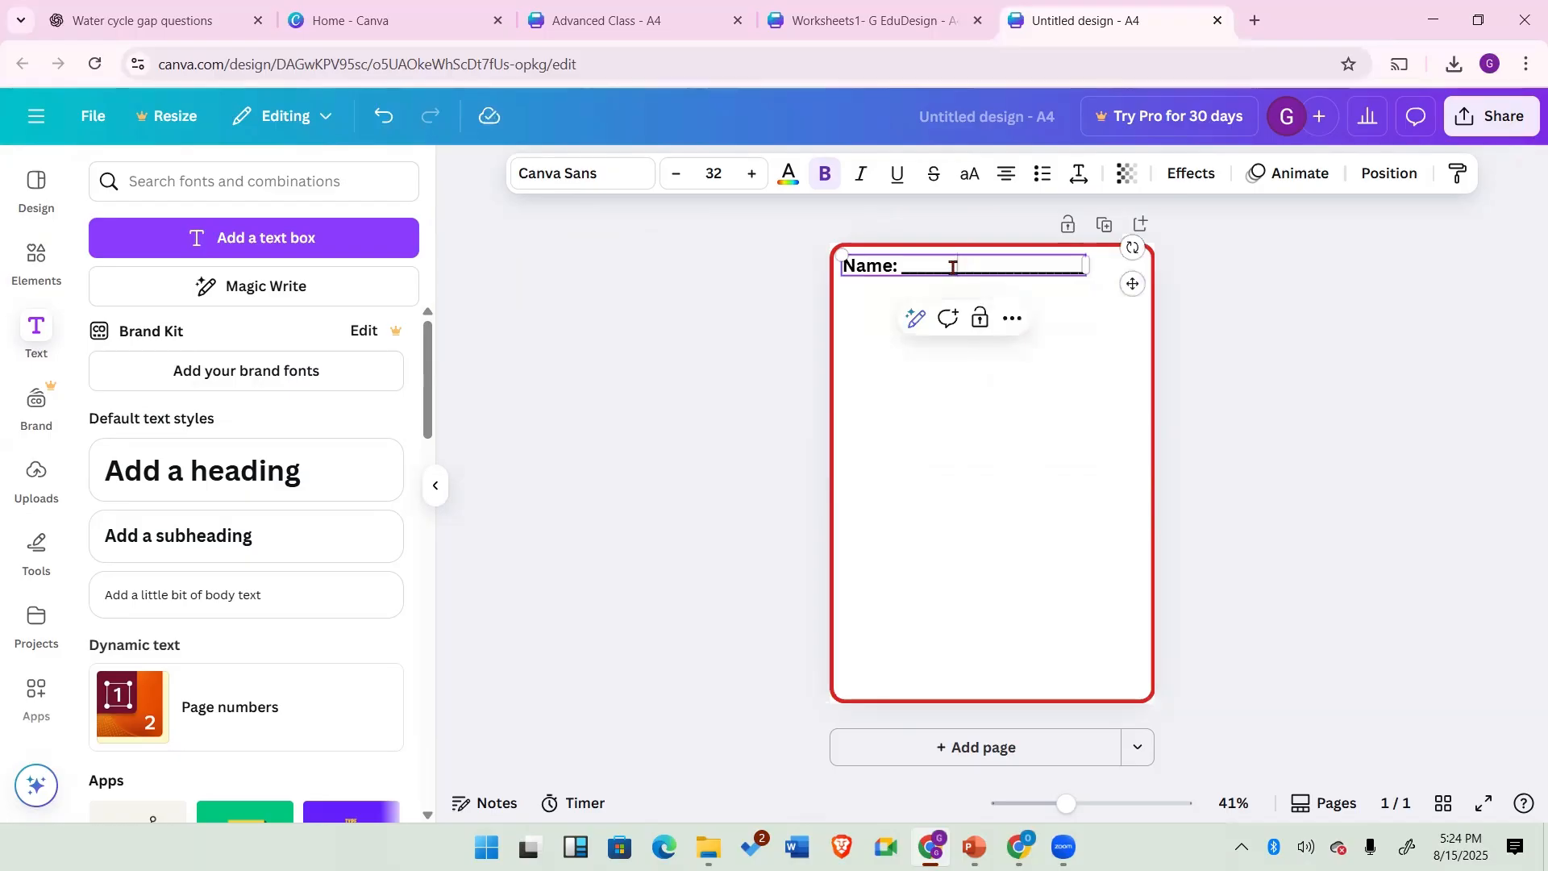
pyautogui.doubleClick(953, 267)
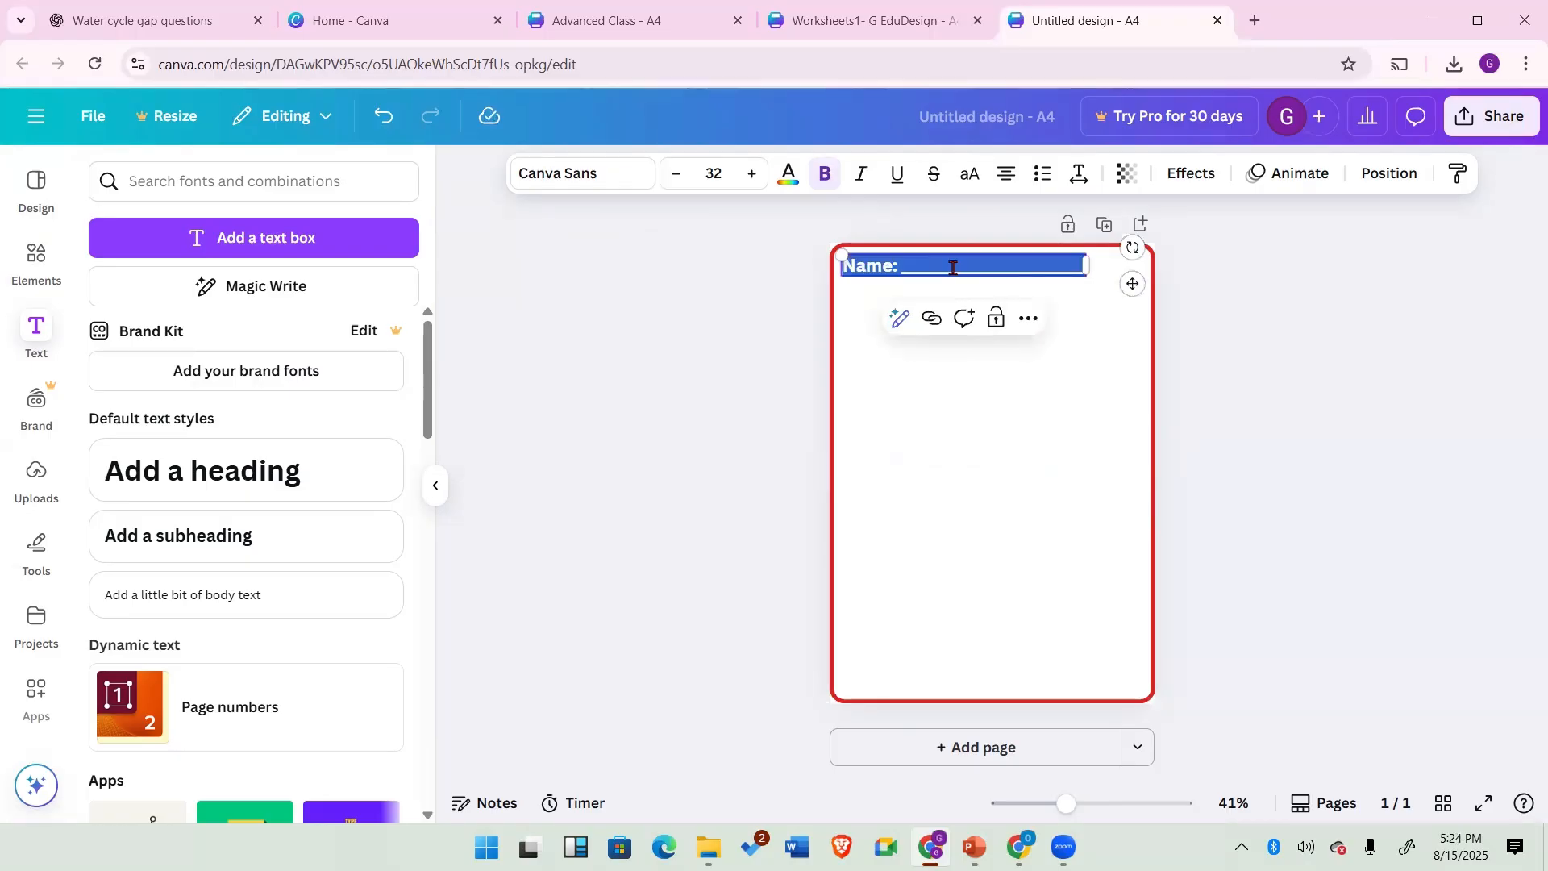
pyautogui.hotkey('ctrl', 'shift', ',')
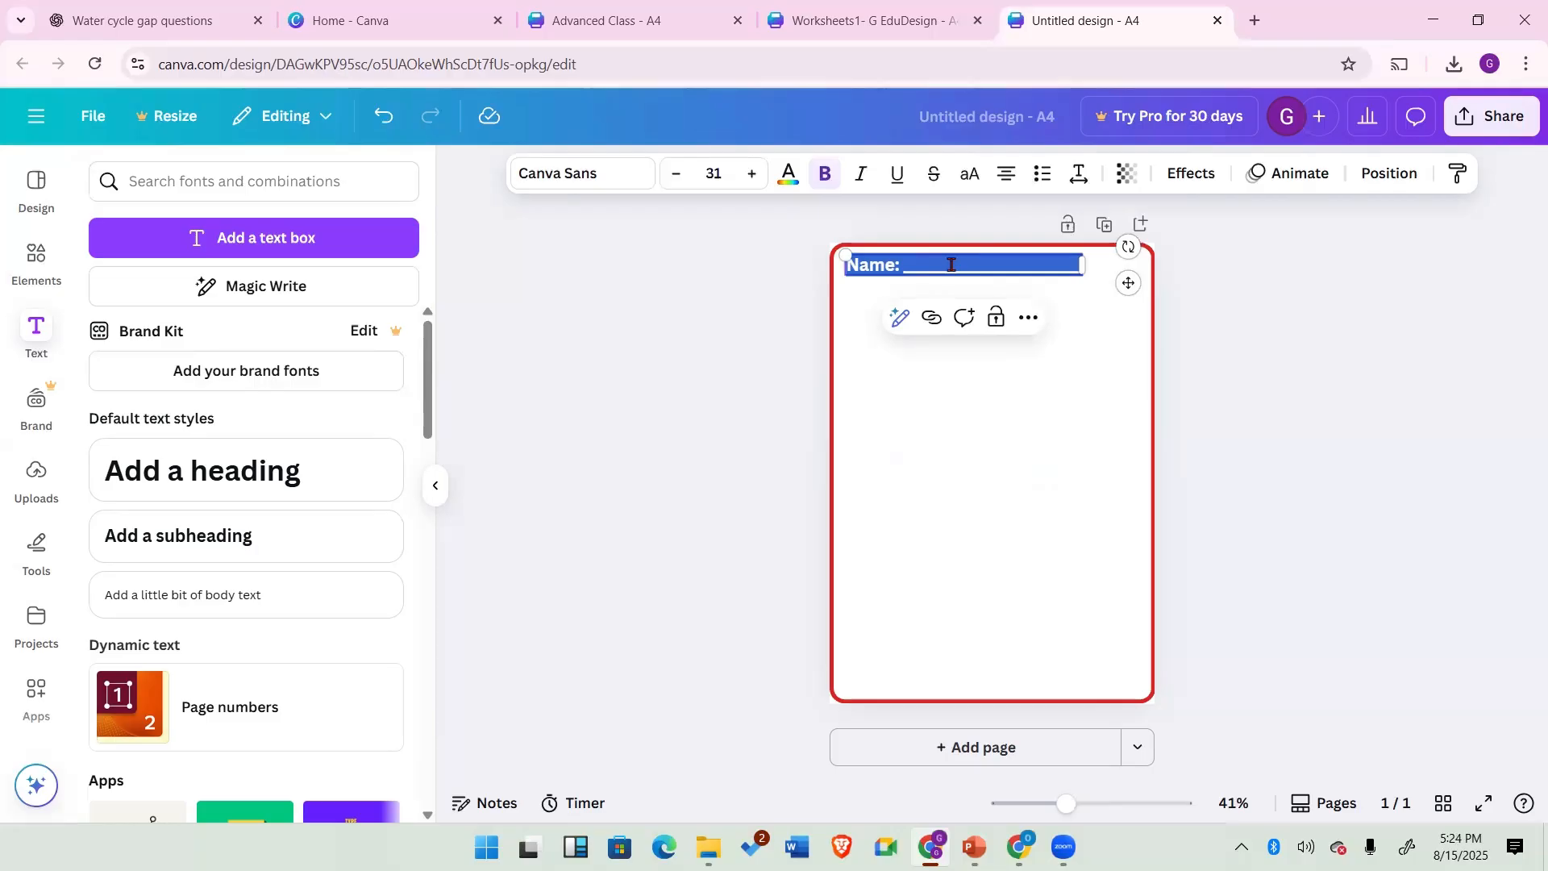
pyautogui.click(675, 175)
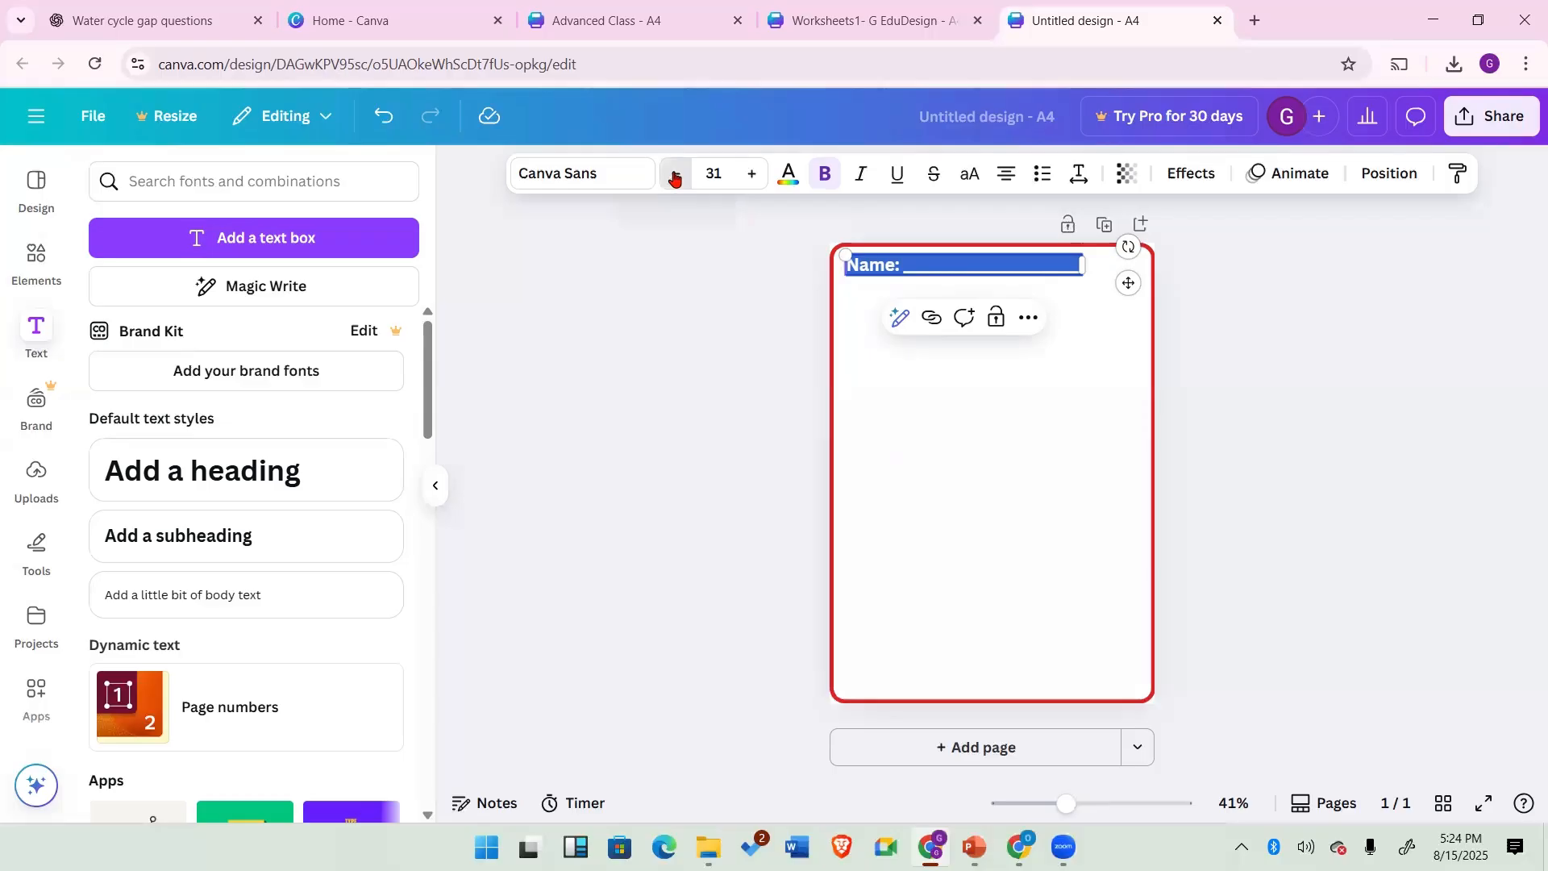
pyautogui.click(749, 179)
pyautogui.click(946, 297)
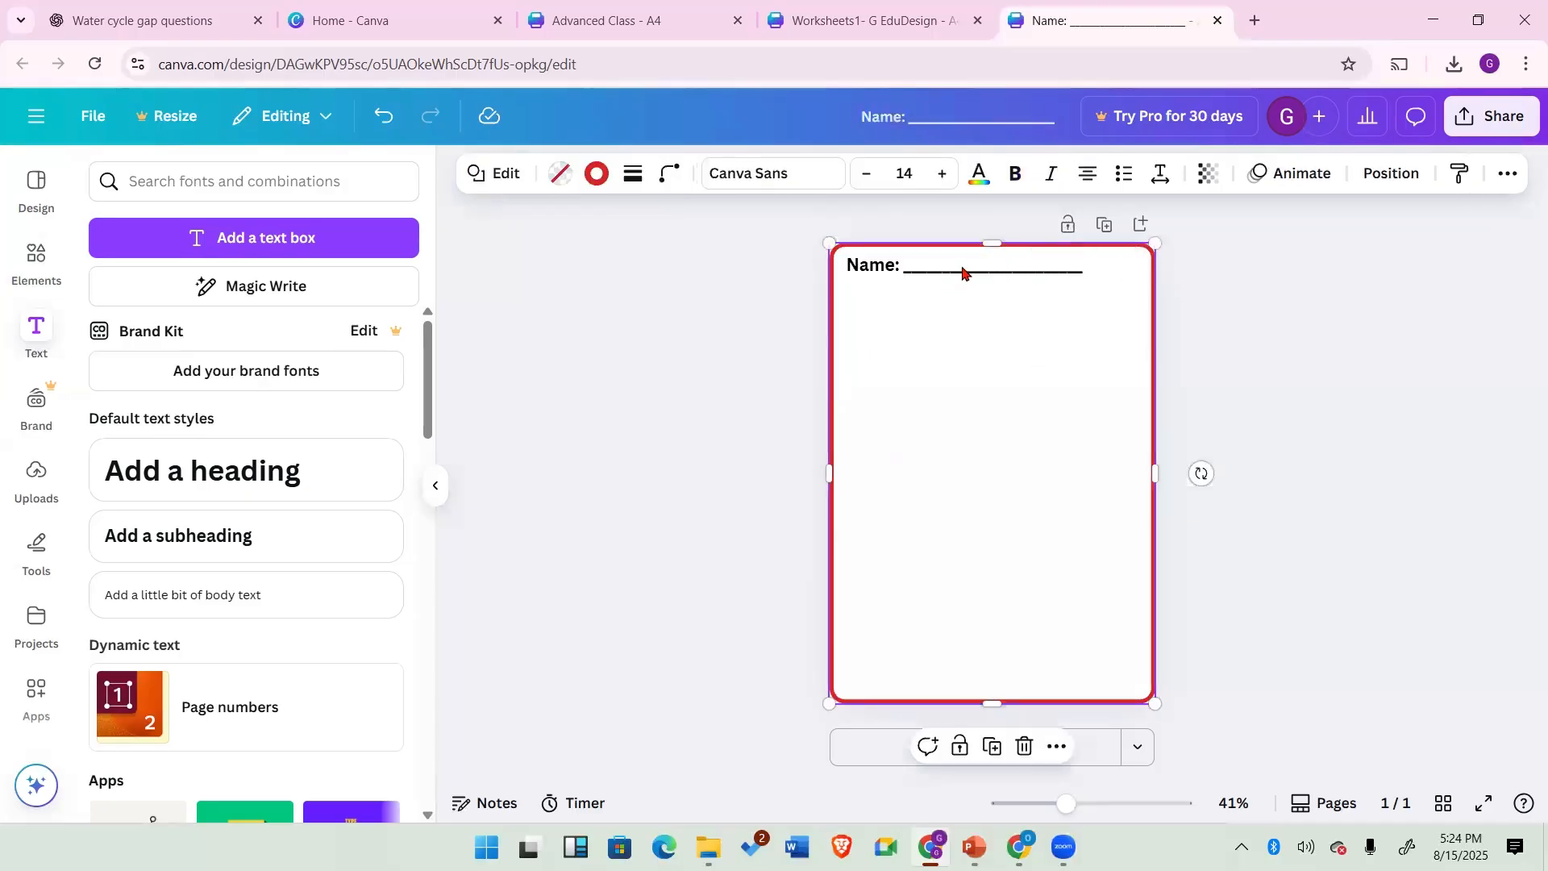
pyautogui.click(956, 269)
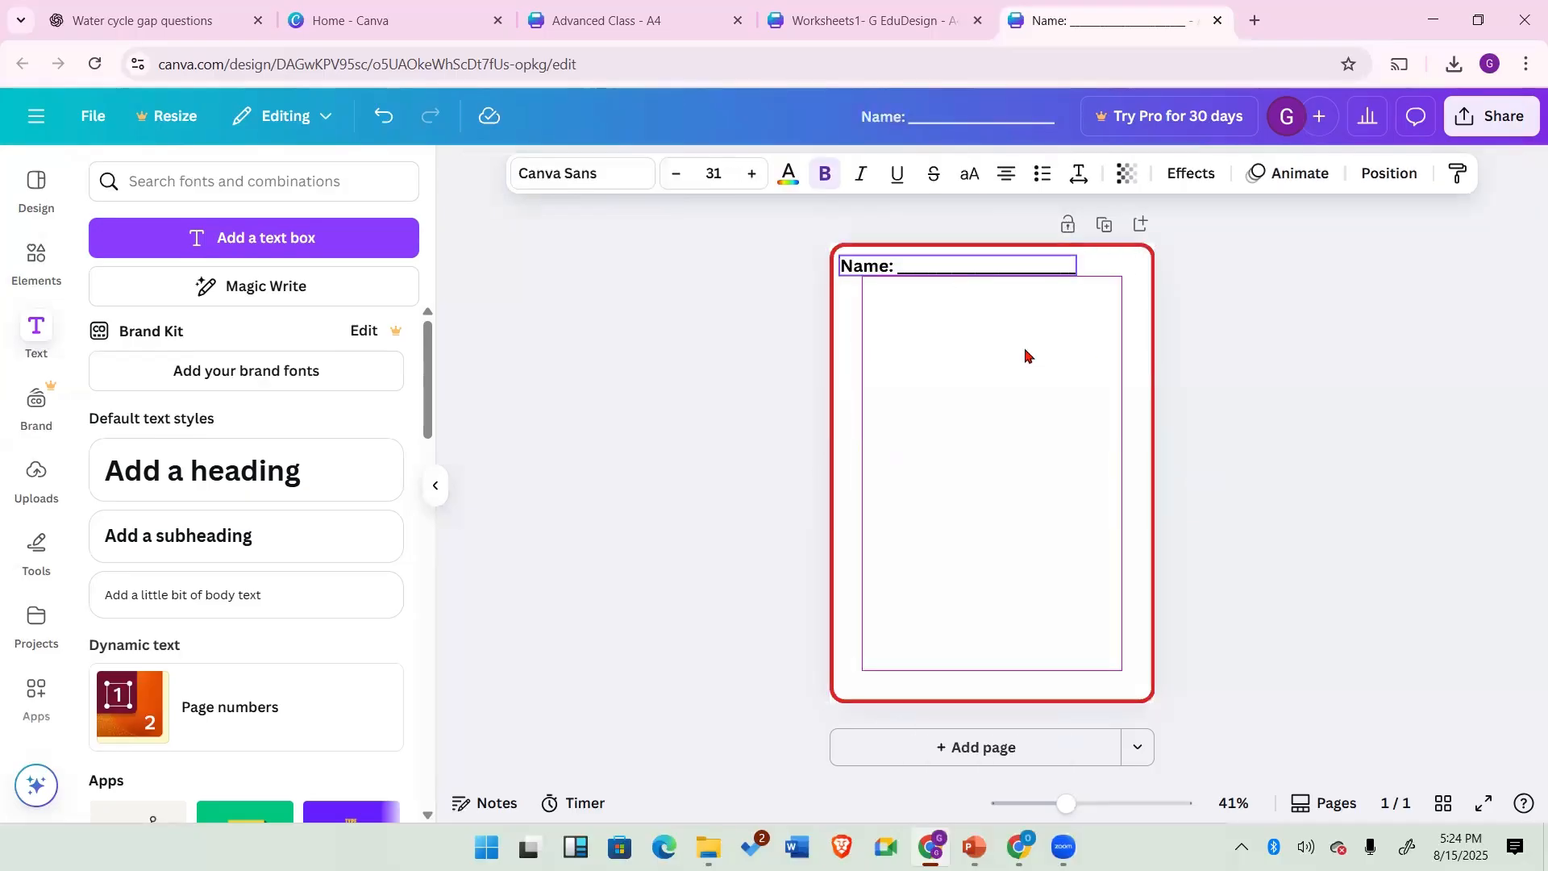
pyautogui.click(1072, 403)
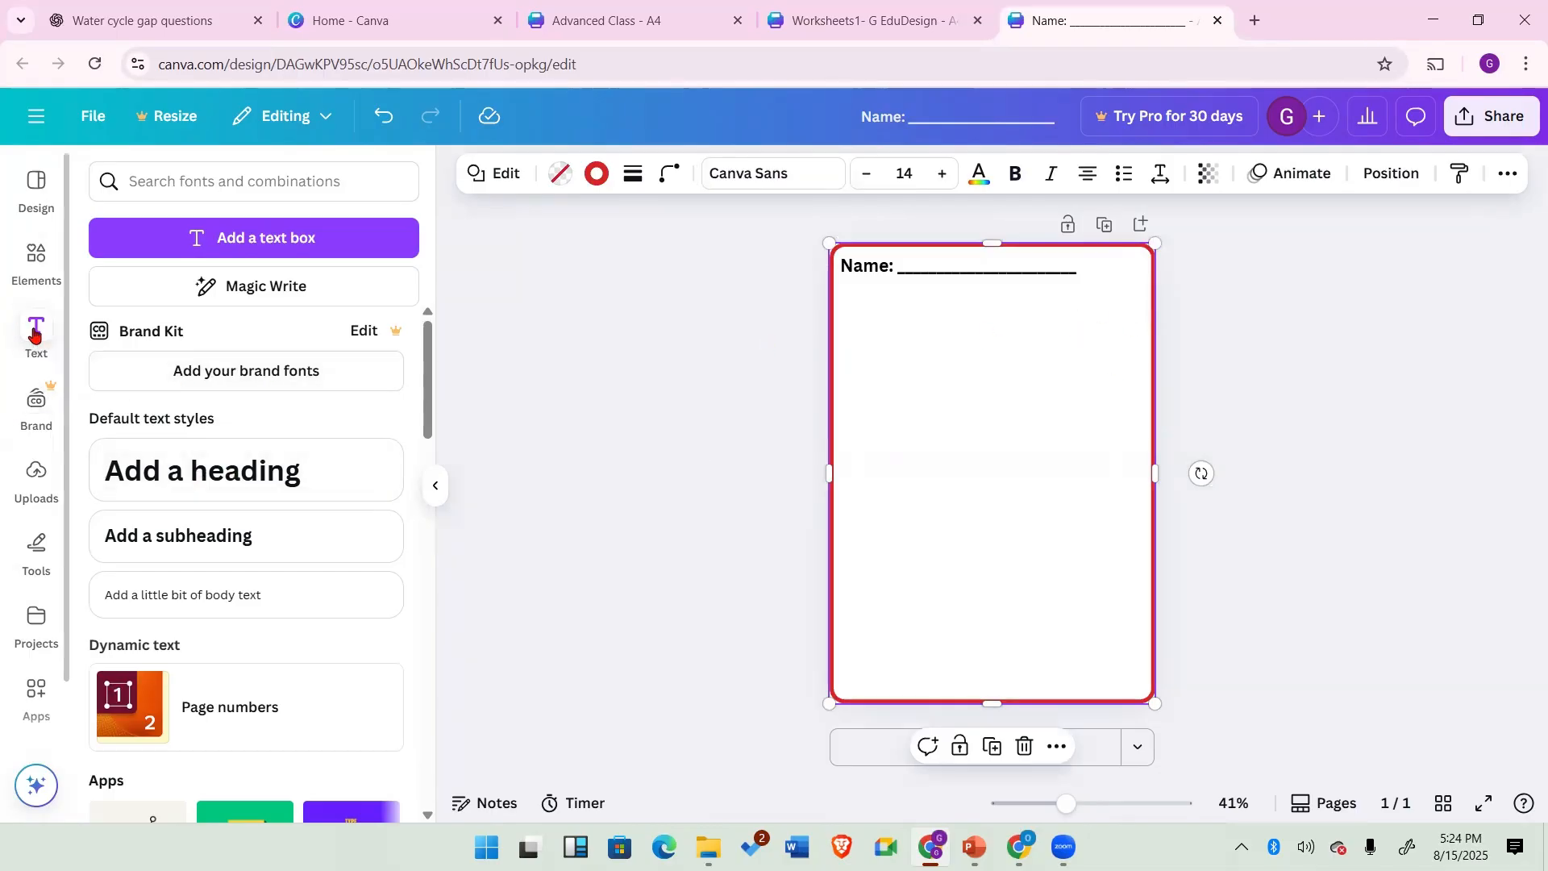
# Step: Insert the uploaded GINESTHY EduDesign logo and shrink it into the page's top-right corner beside the Name line
pyautogui.click(35, 476)
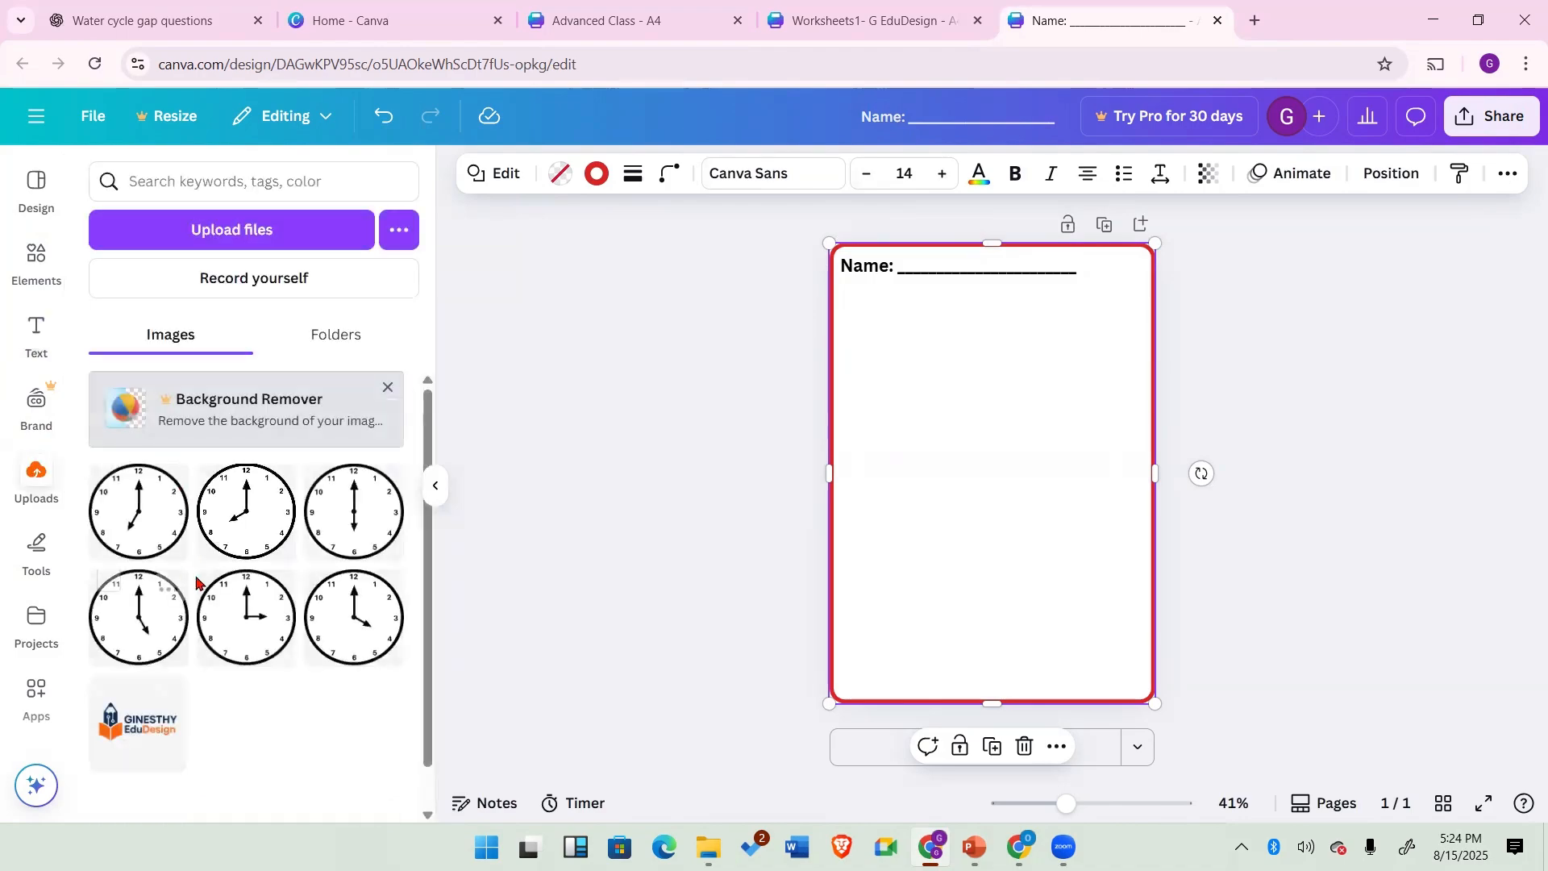
pyautogui.click(127, 734)
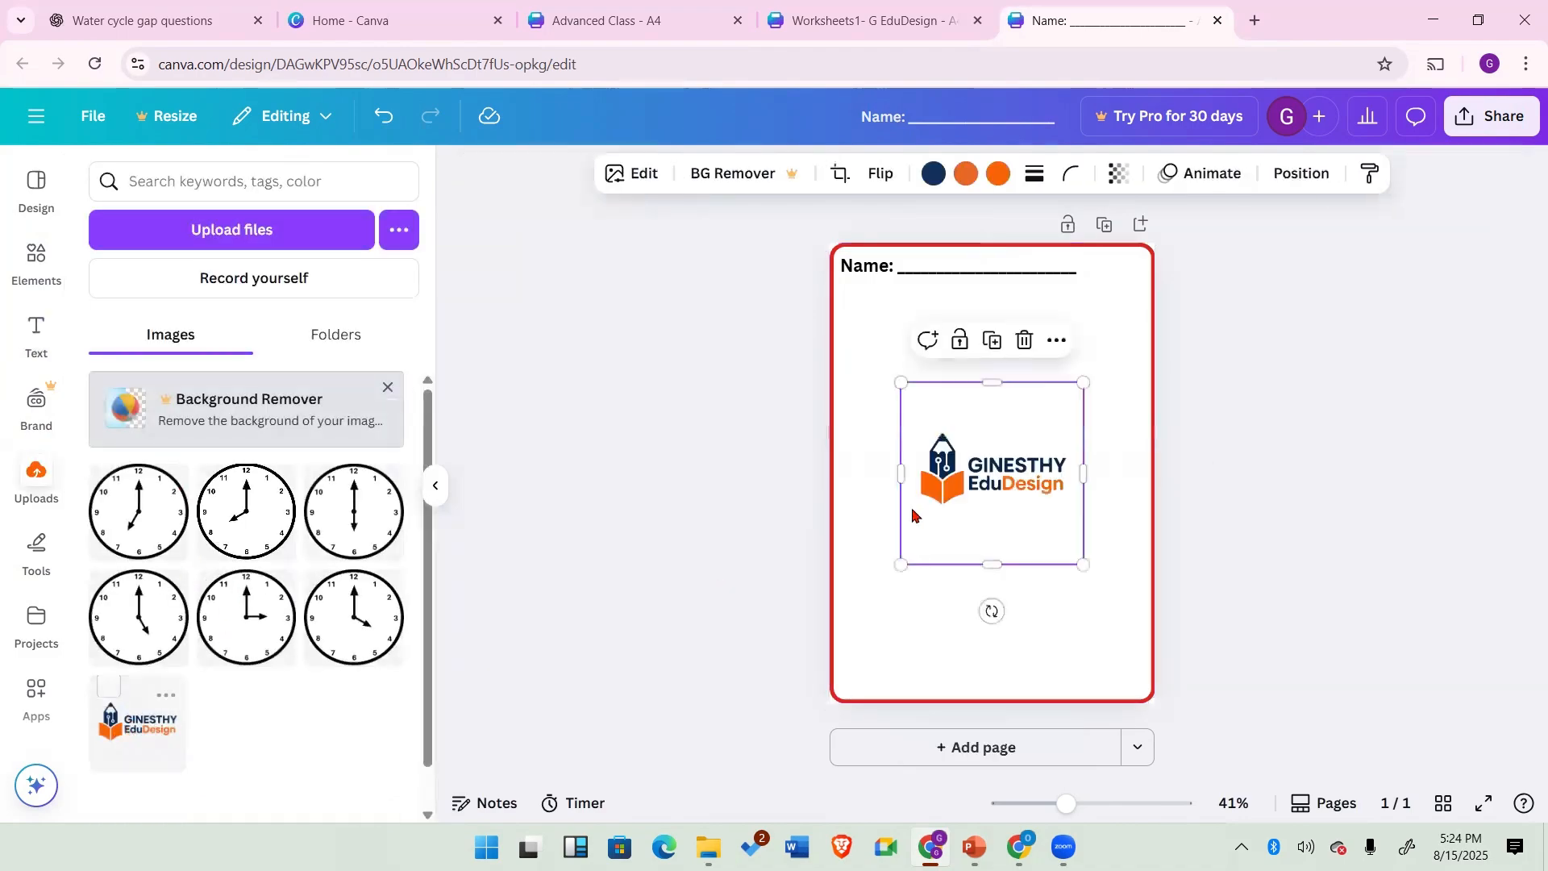
pyautogui.moveTo(1016, 511); pyautogui.dragTo(1111, 273)
pyautogui.click(1099, 574)
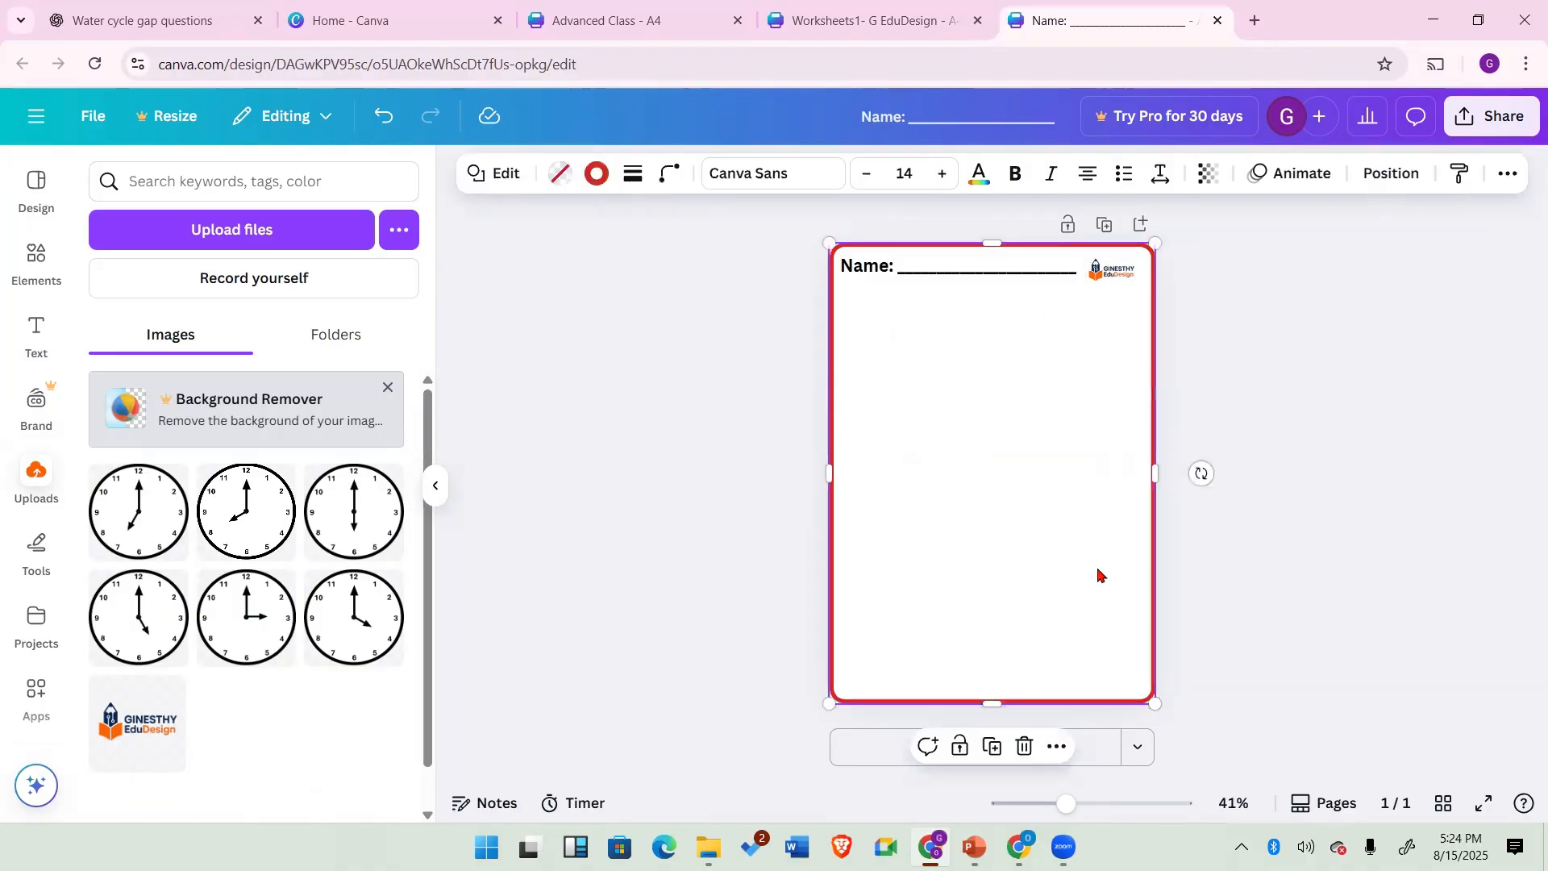
# Step: Add a heading text box and replace its text with "Spell"
pyautogui.click(32, 337)
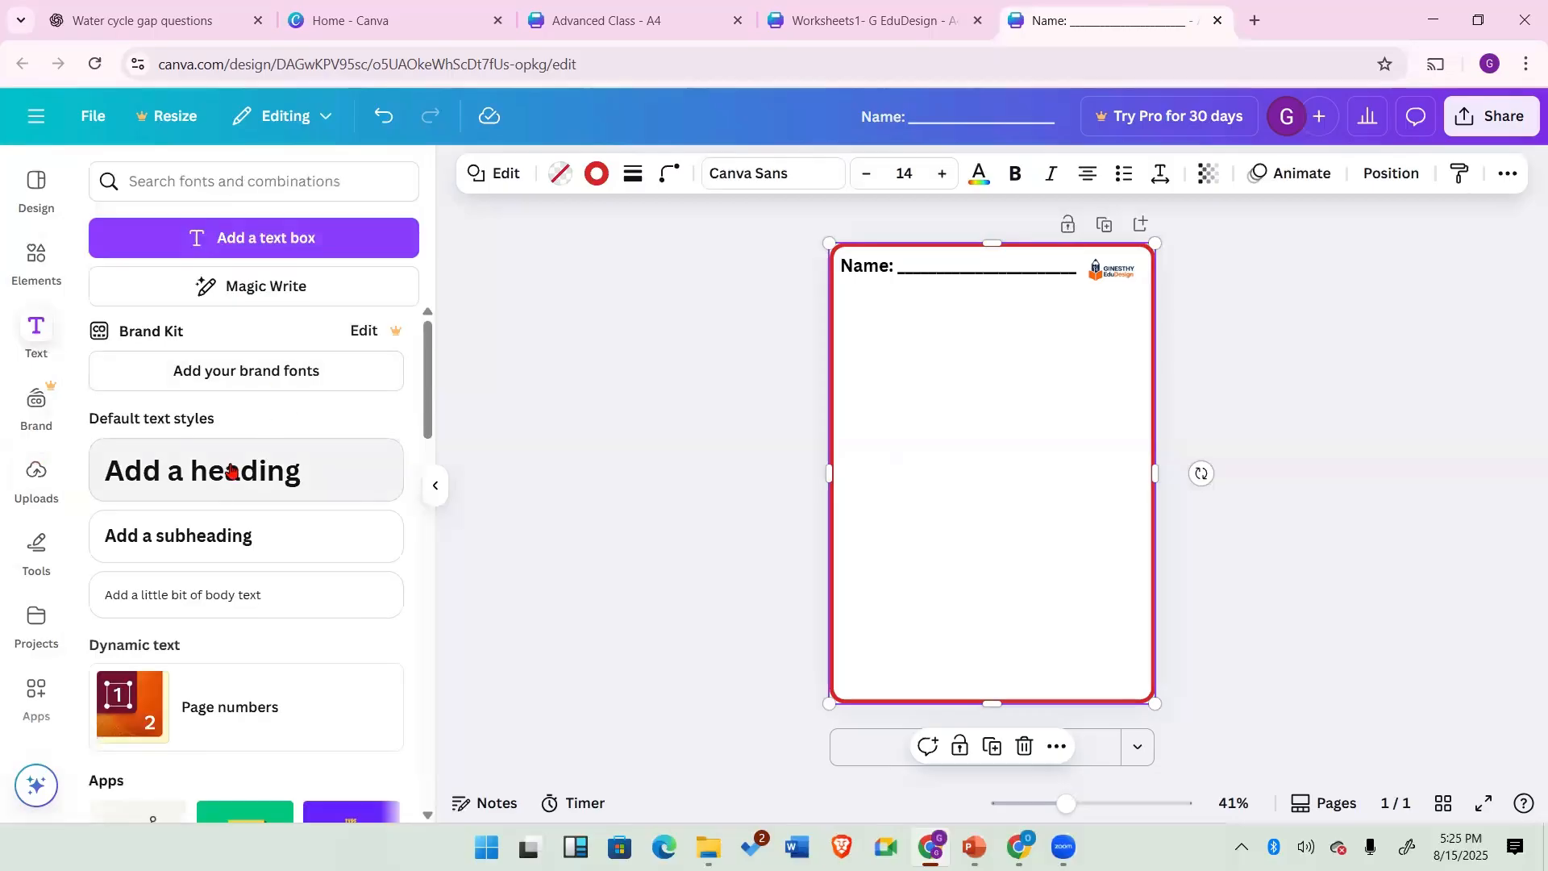
pyautogui.click(294, 470)
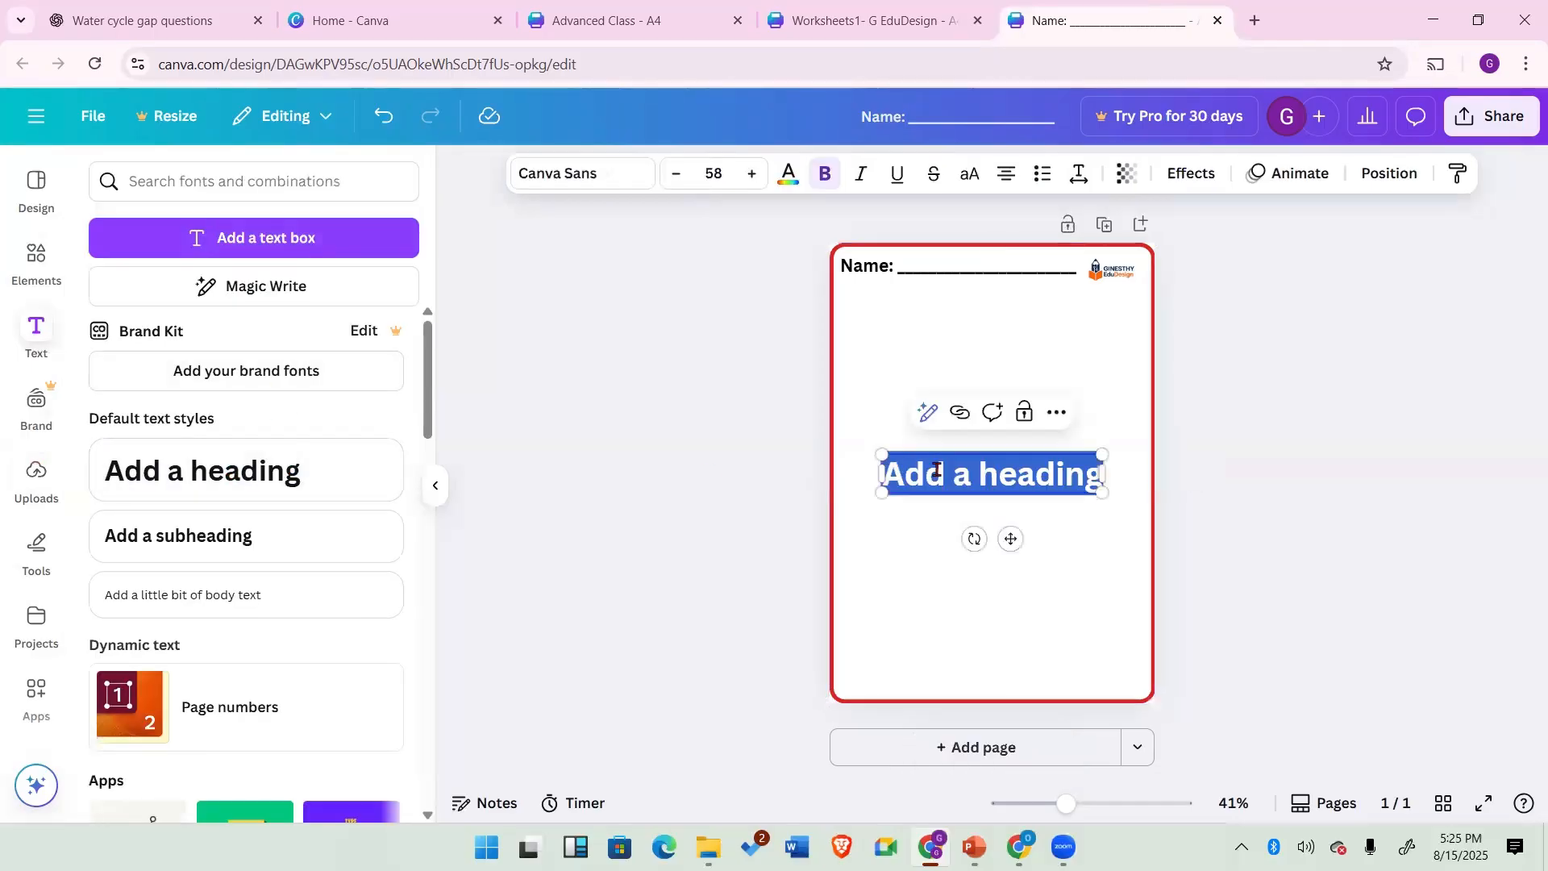
pyautogui.write('Sp')
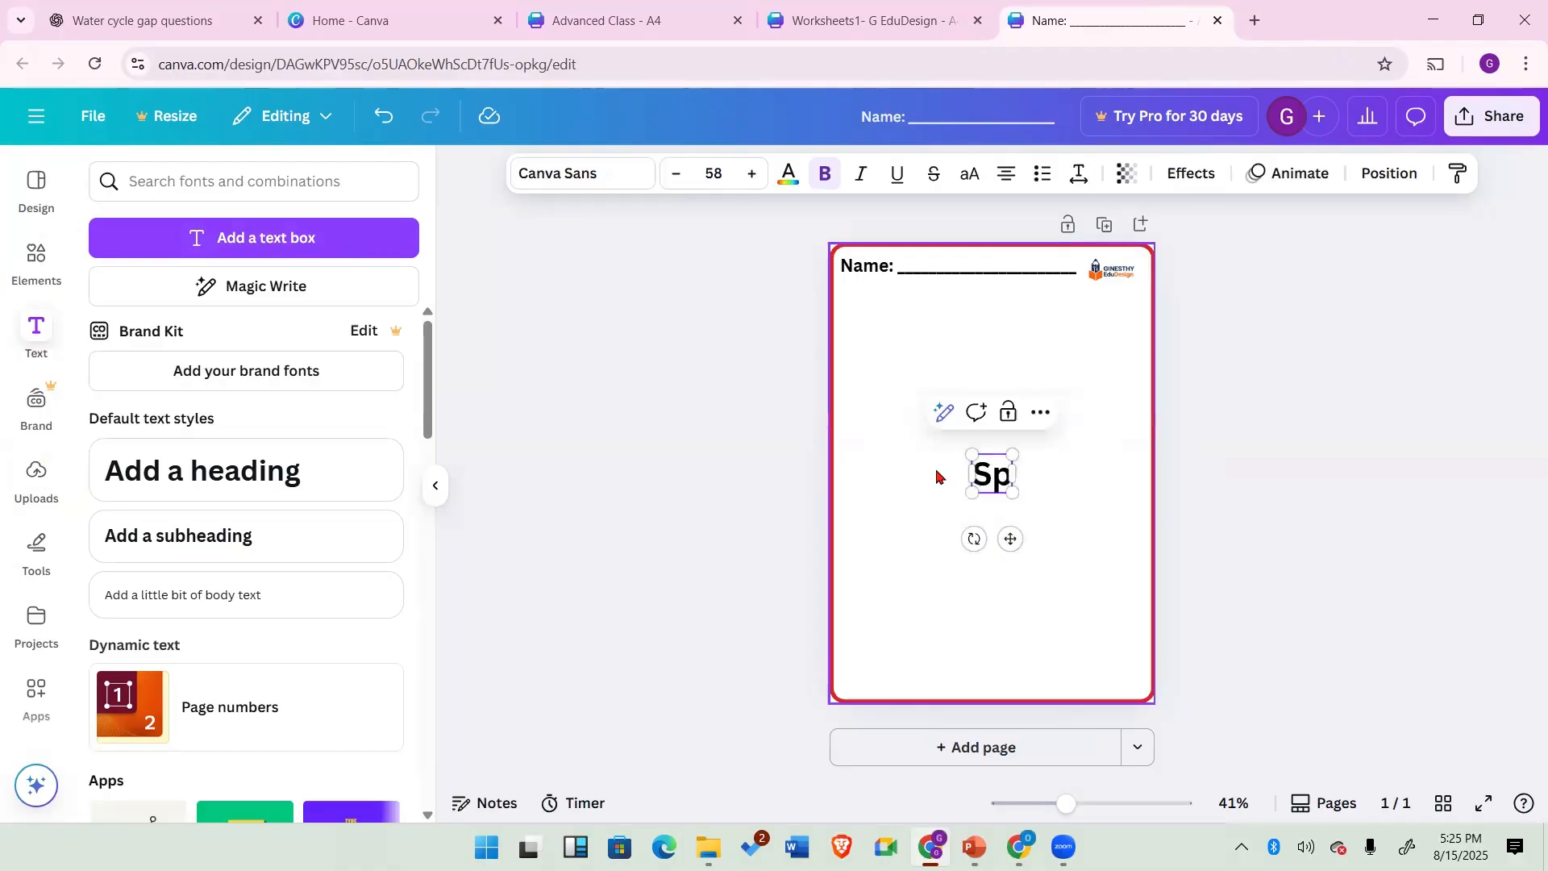
pyautogui.write('ell')
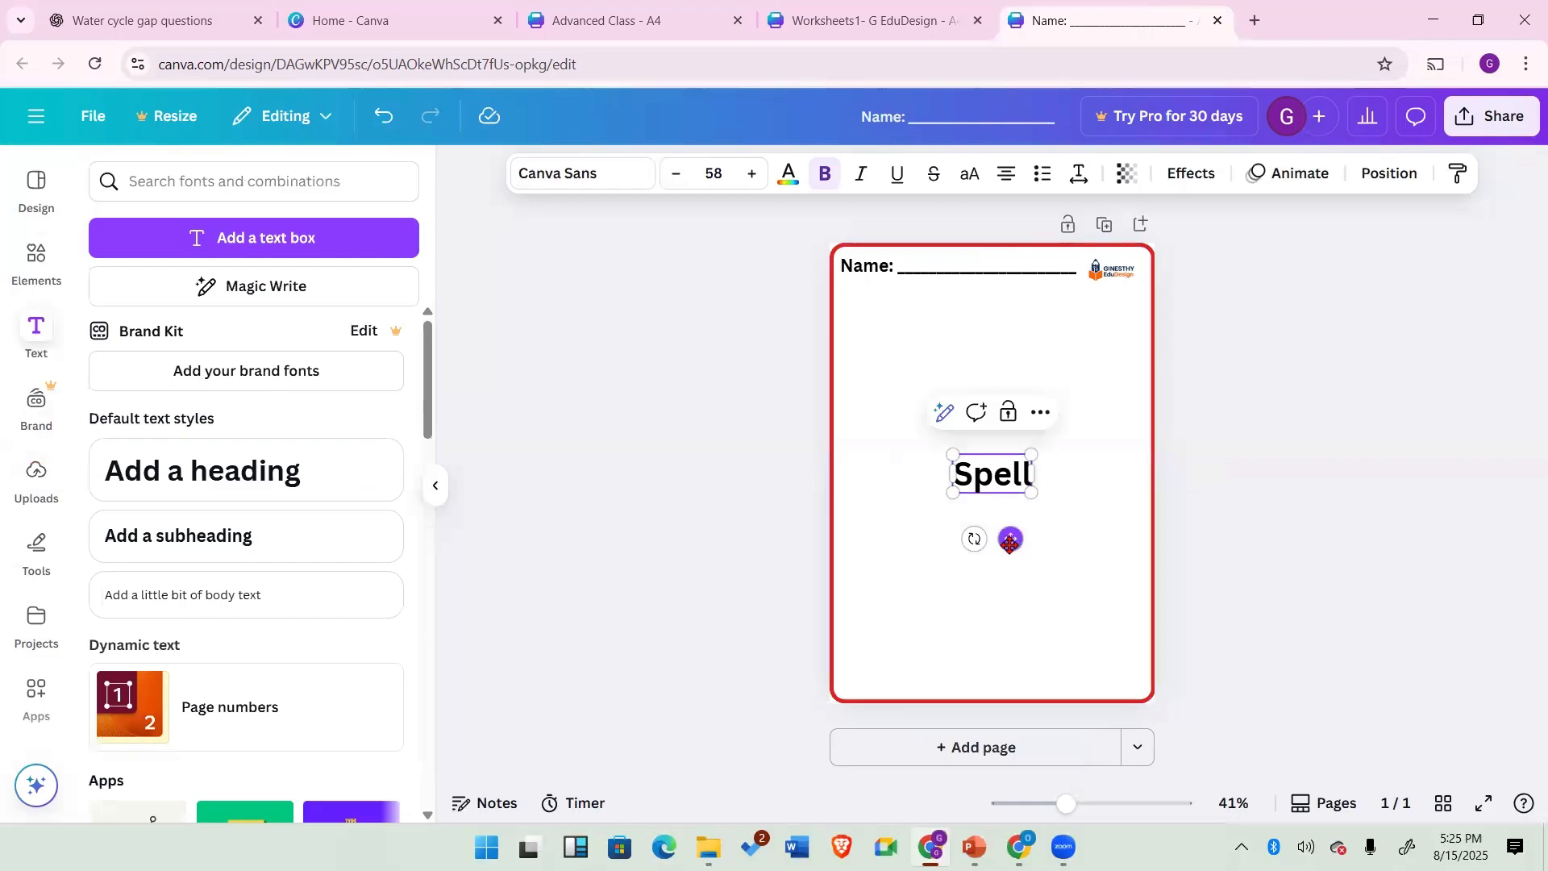
# Step: Position the heading centred just below the Name line near the top of the page
pyautogui.moveTo(1010, 542); pyautogui.dragTo(982, 390)
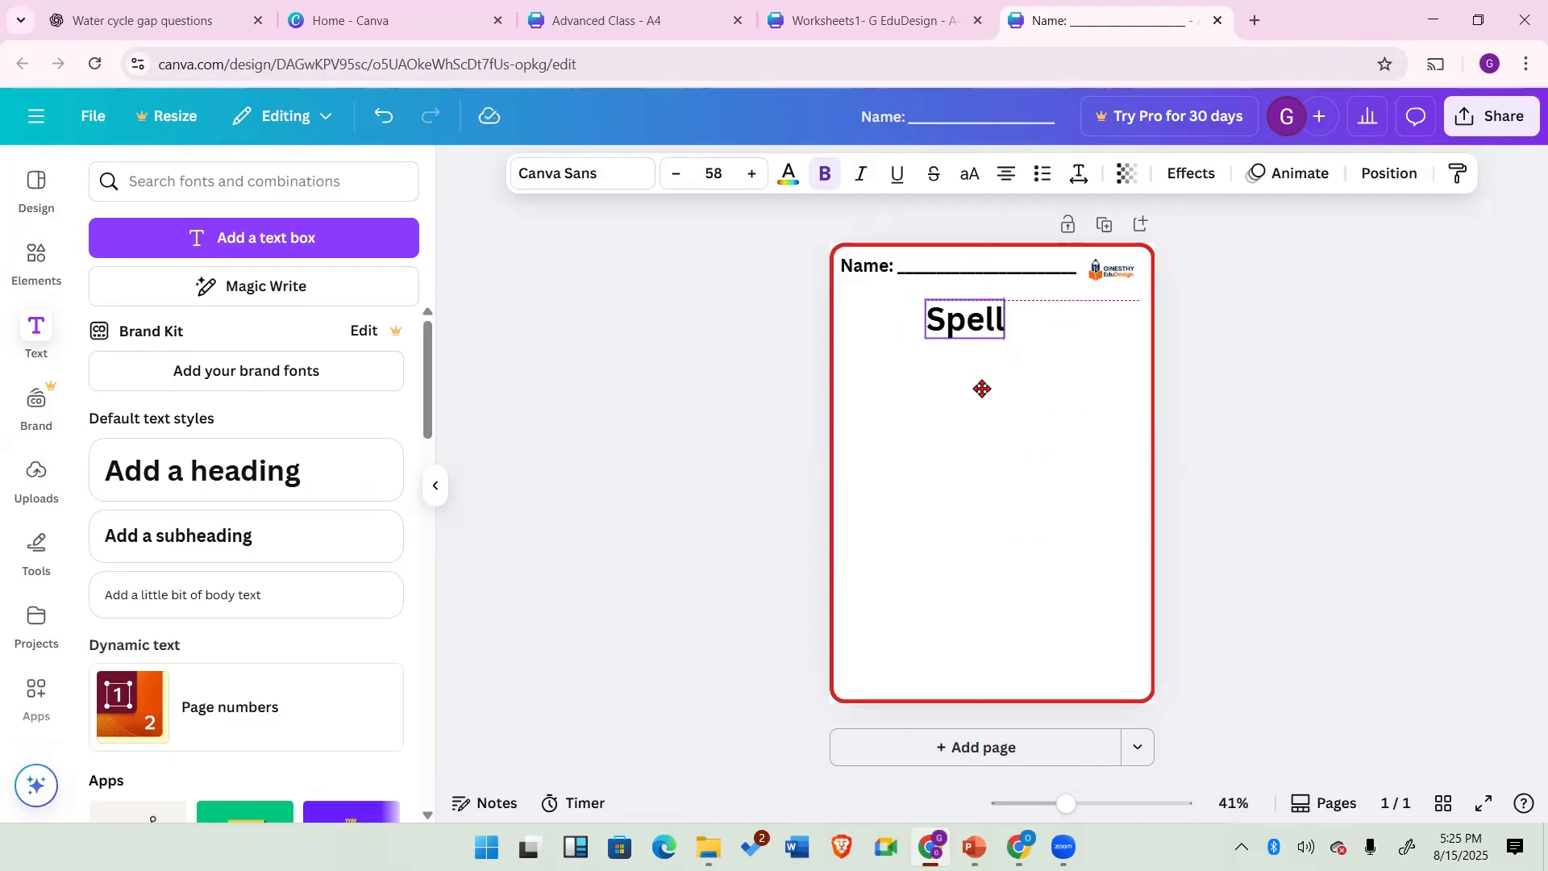
pyautogui.moveTo(983, 390); pyautogui.dragTo(982, 390)
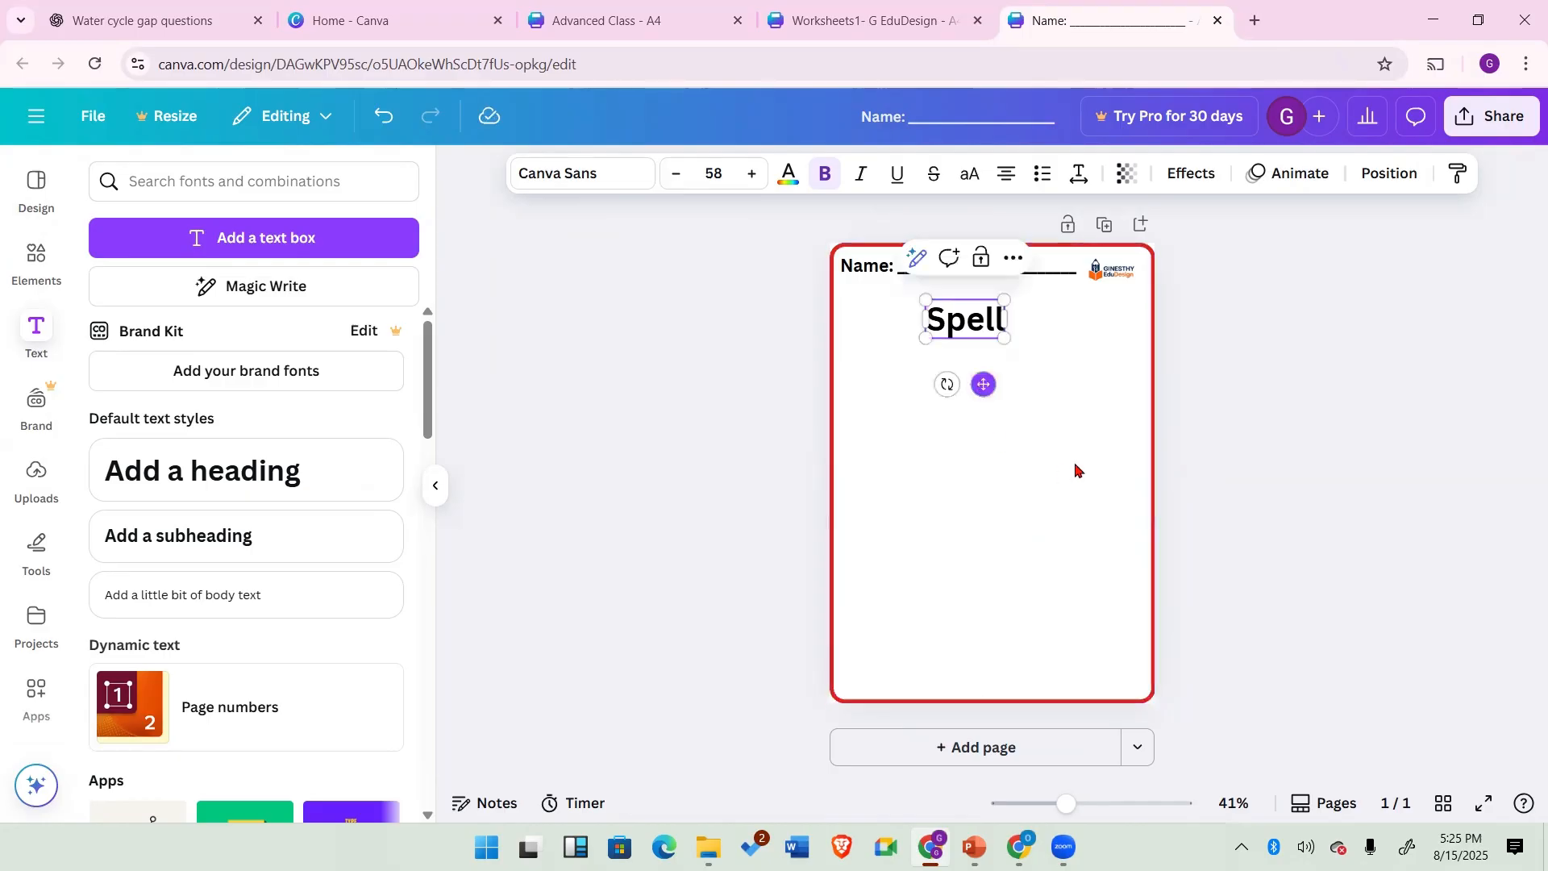
pyautogui.click(1041, 413)
pyautogui.click(966, 334)
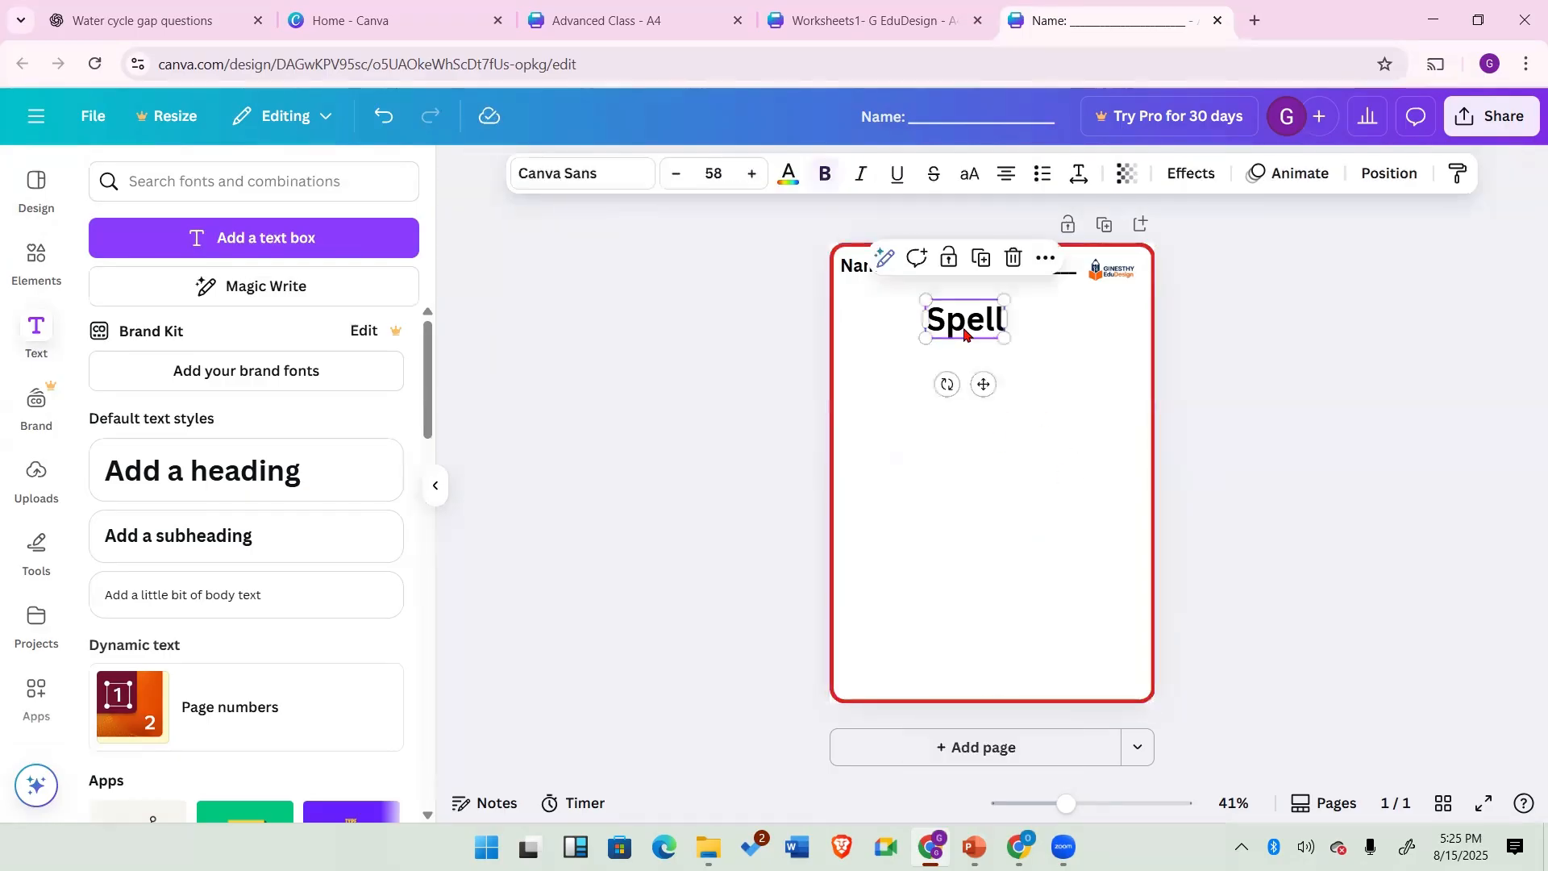
pyautogui.moveTo(965, 334)
pyautogui.mouseDown()
pyautogui.moveTo(944, 378)
pyautogui.moveTo(967, 321)
pyautogui.mouseUp()
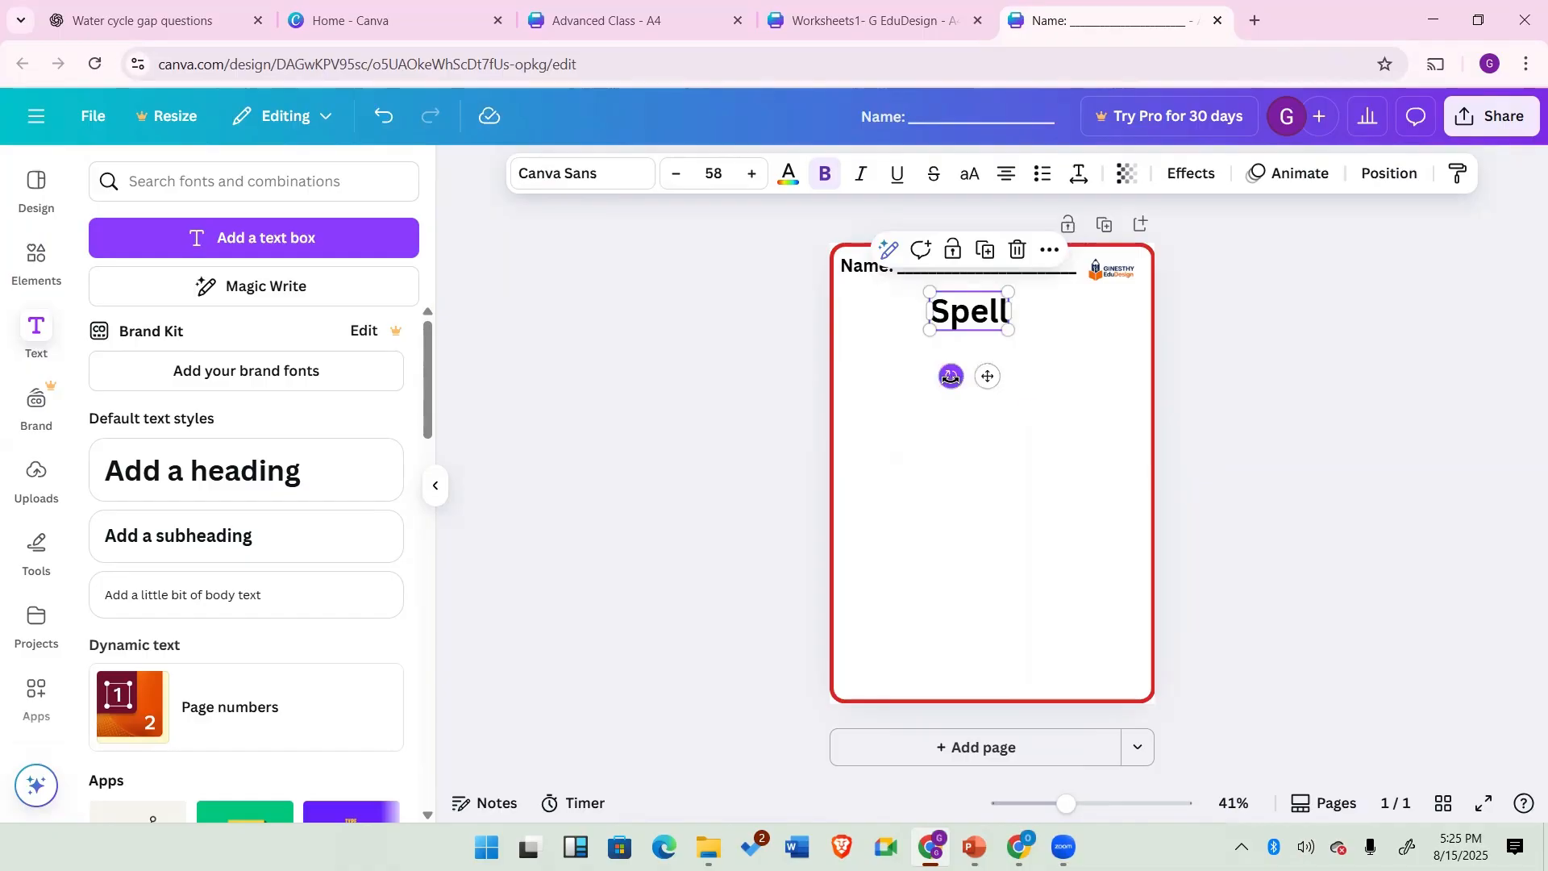
pyautogui.click(1031, 409)
pyautogui.click(978, 321)
pyautogui.moveTo(985, 311); pyautogui.dragTo(995, 299)
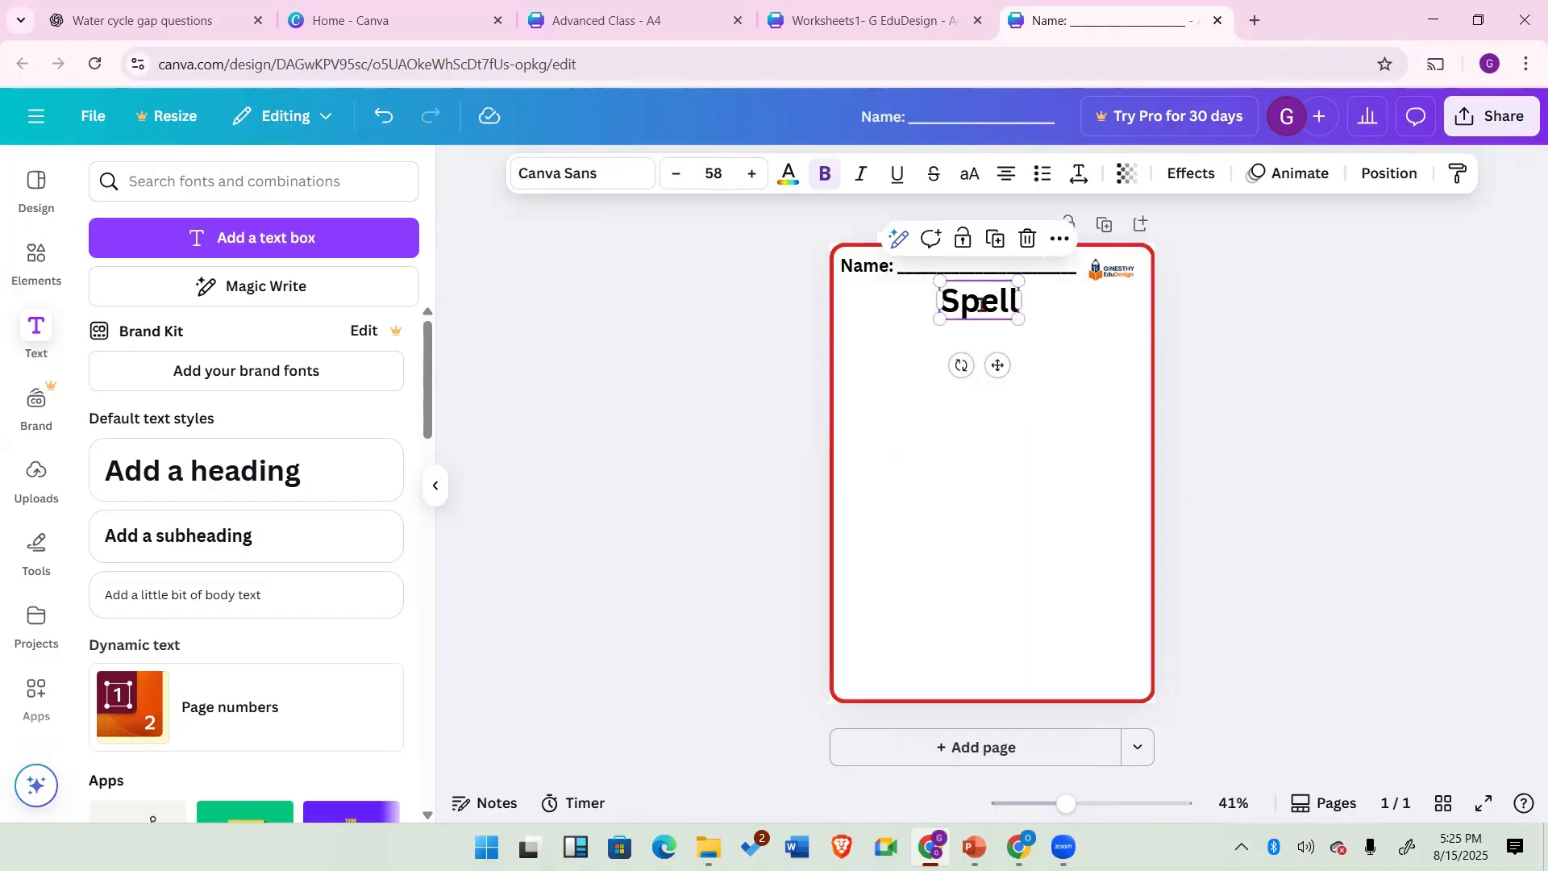
# Step: Change the "Spell" heading's font to the handwriting font Playwrite US Modern
pyautogui.doubleClick(982, 304)
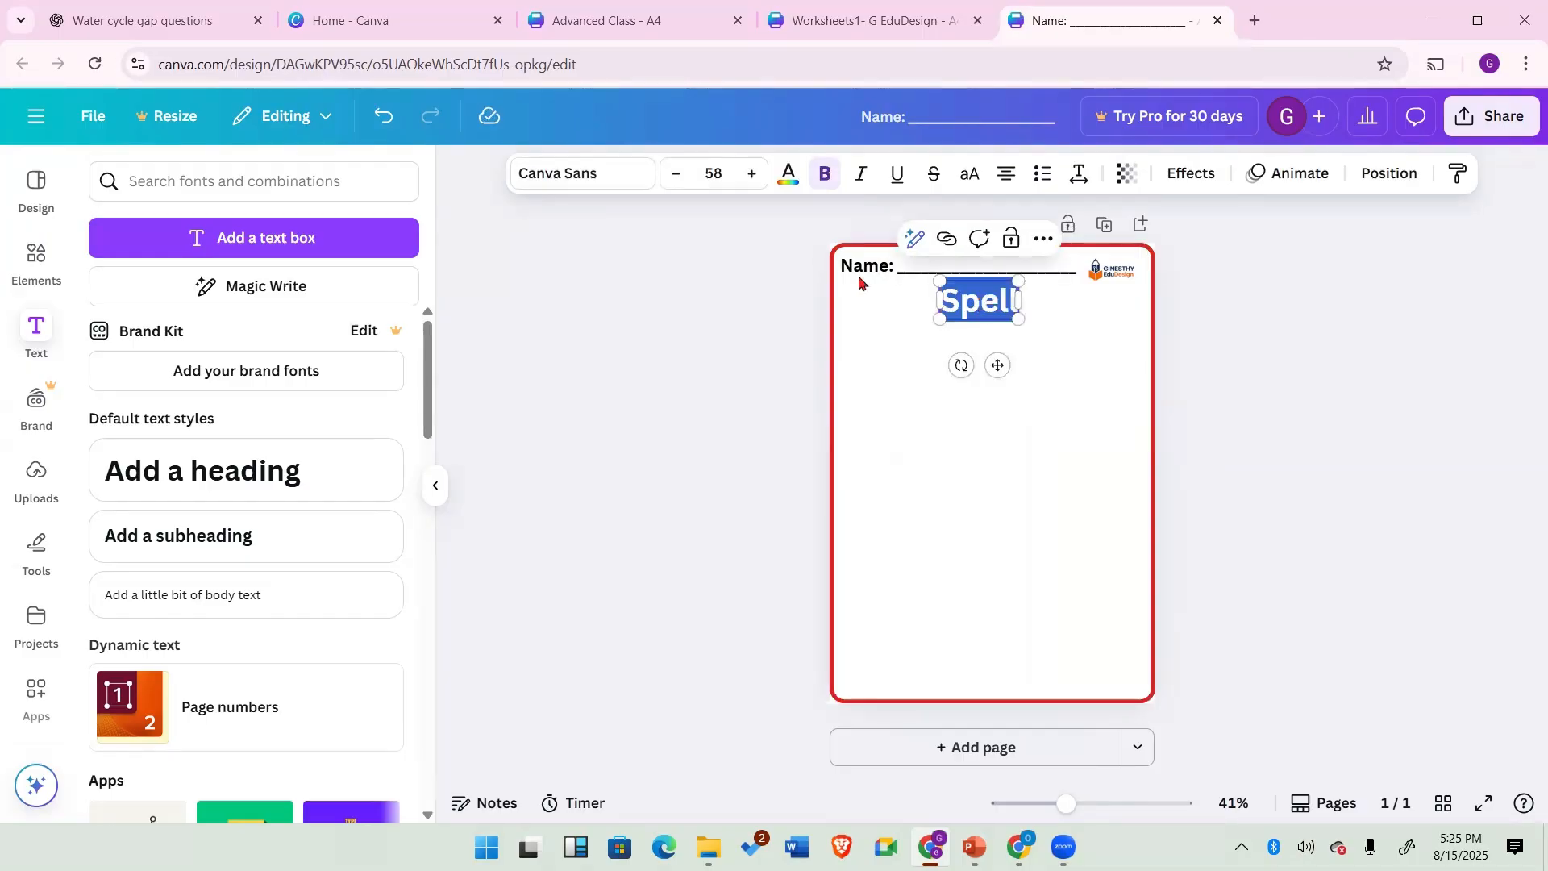
pyautogui.click(615, 179)
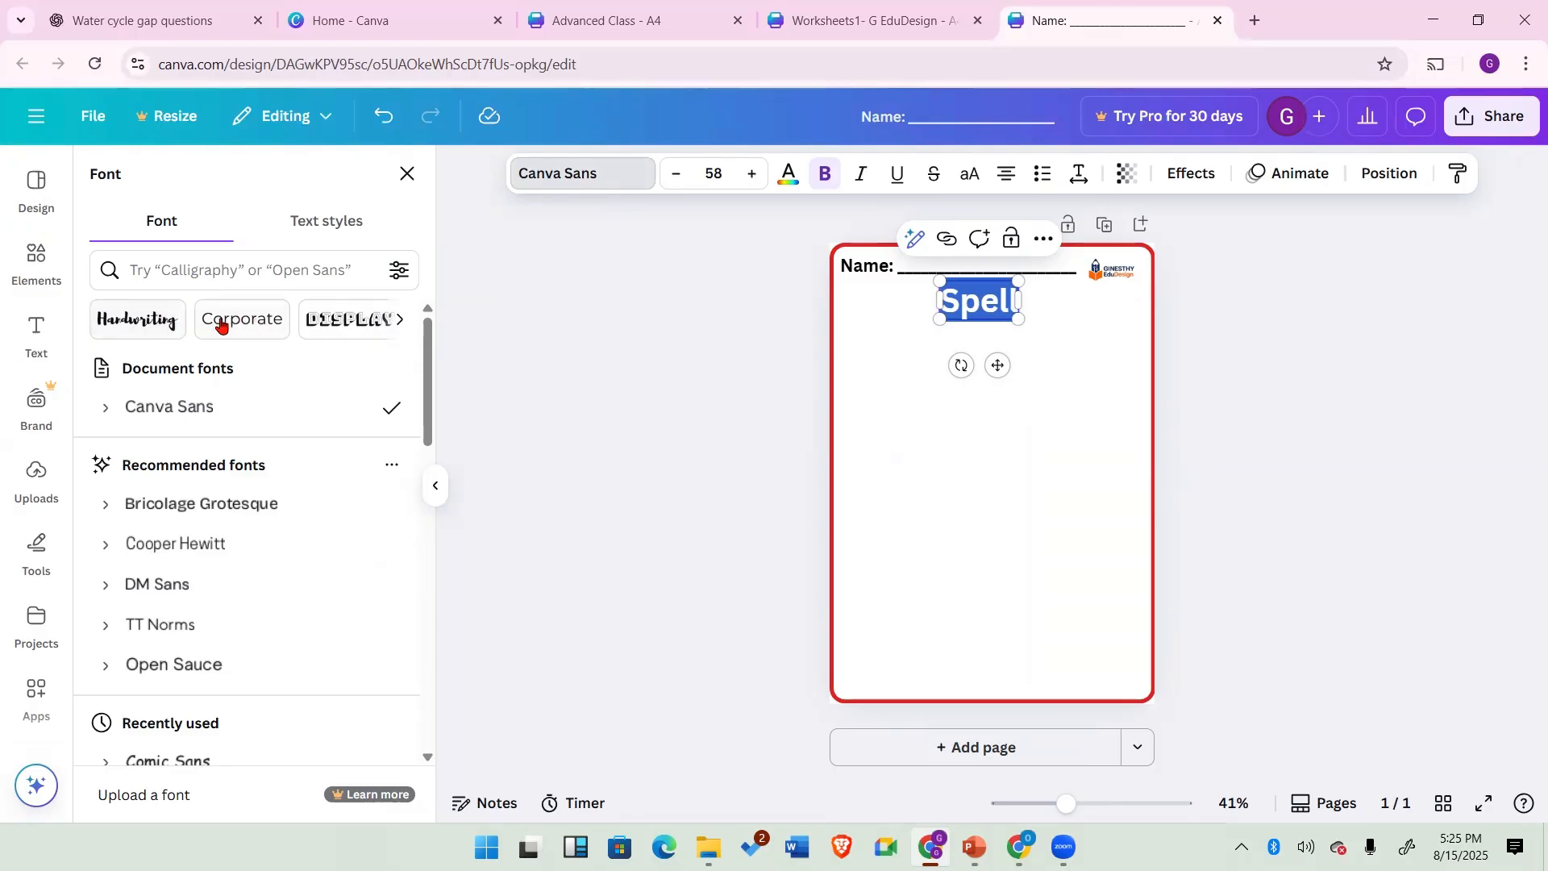
pyautogui.click(143, 322)
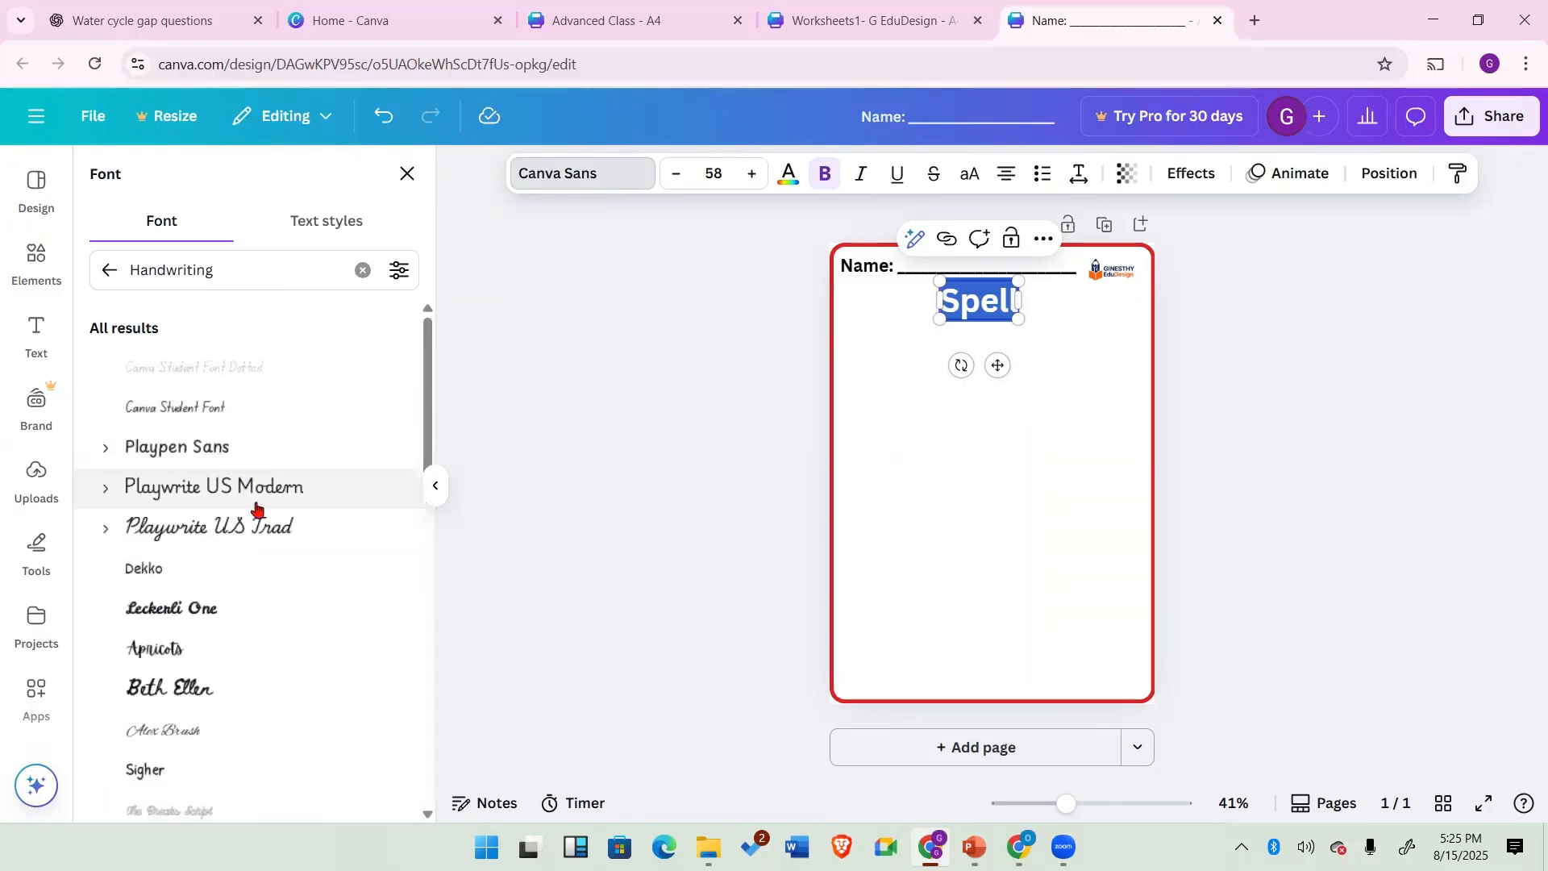
pyautogui.scroll(-10, 231, 652)
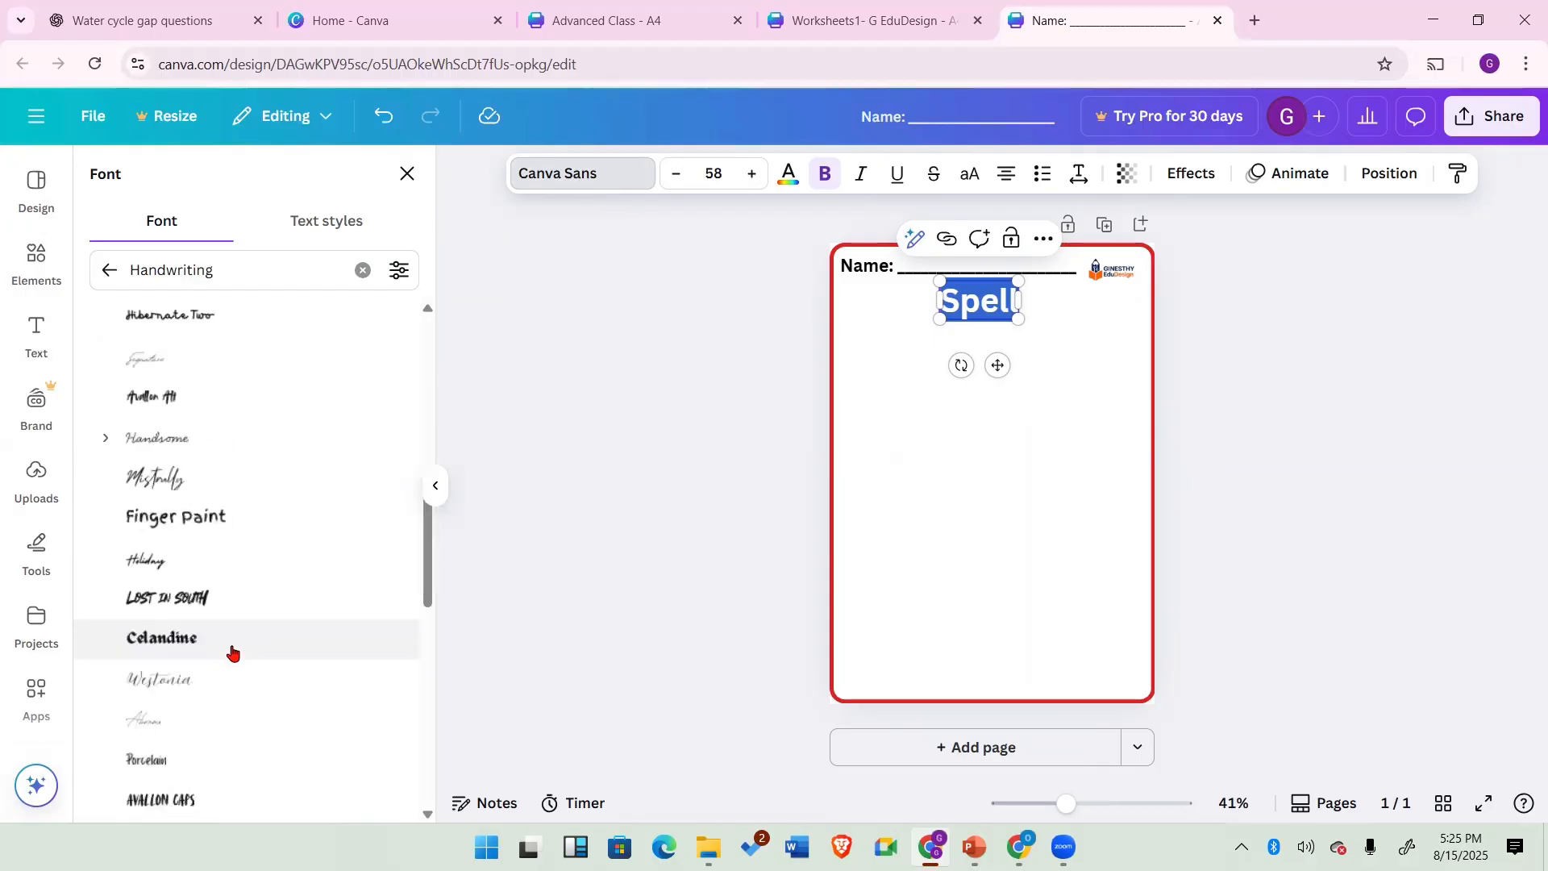
pyautogui.scroll(-10, 232, 652)
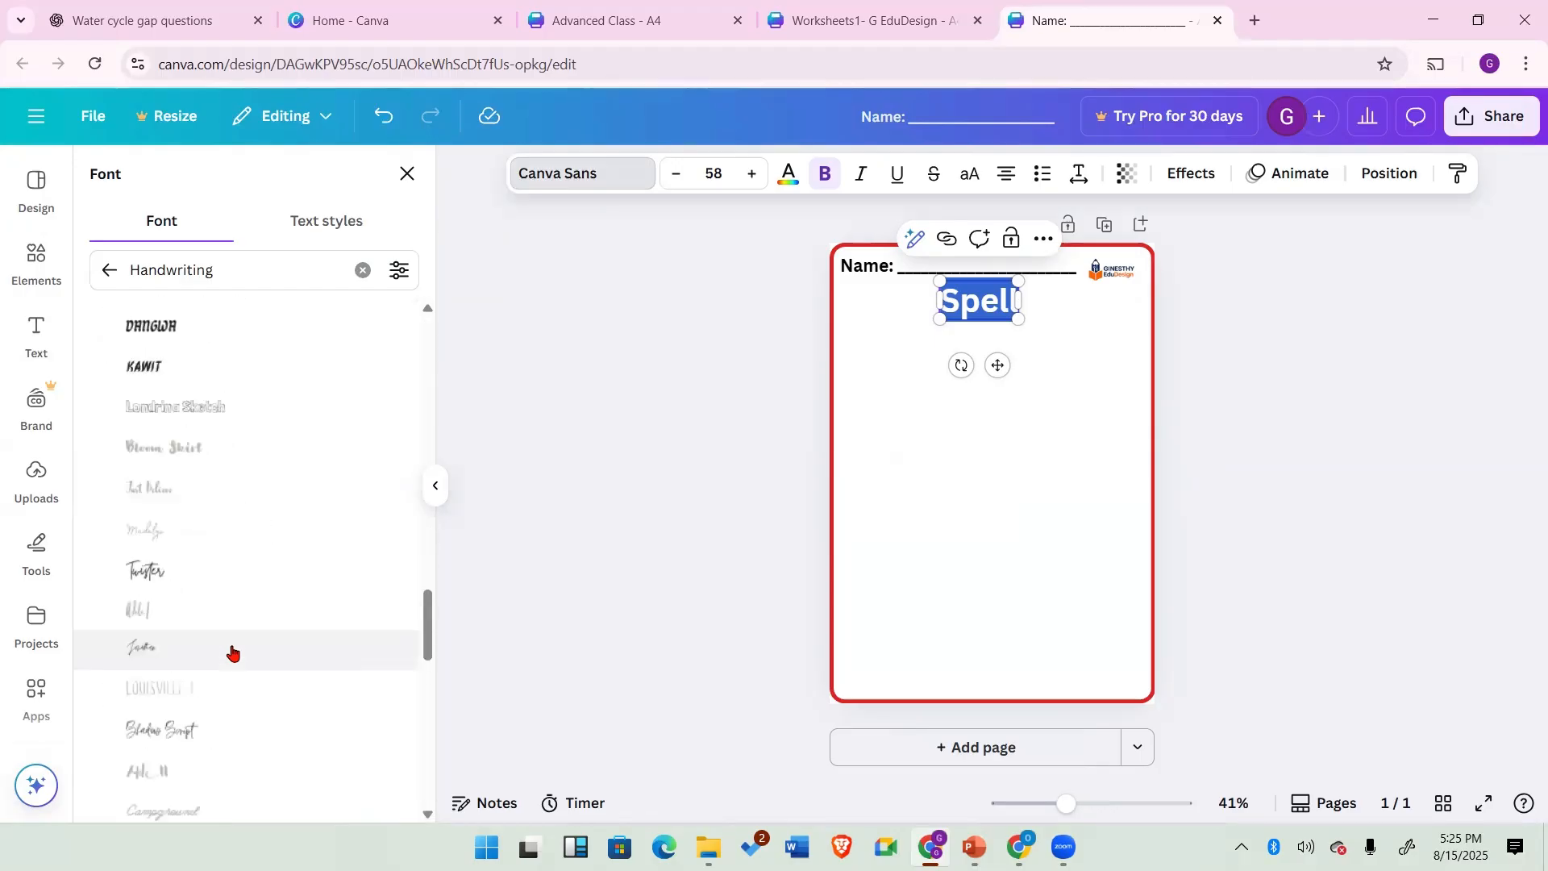
pyautogui.scroll(20, 231, 651)
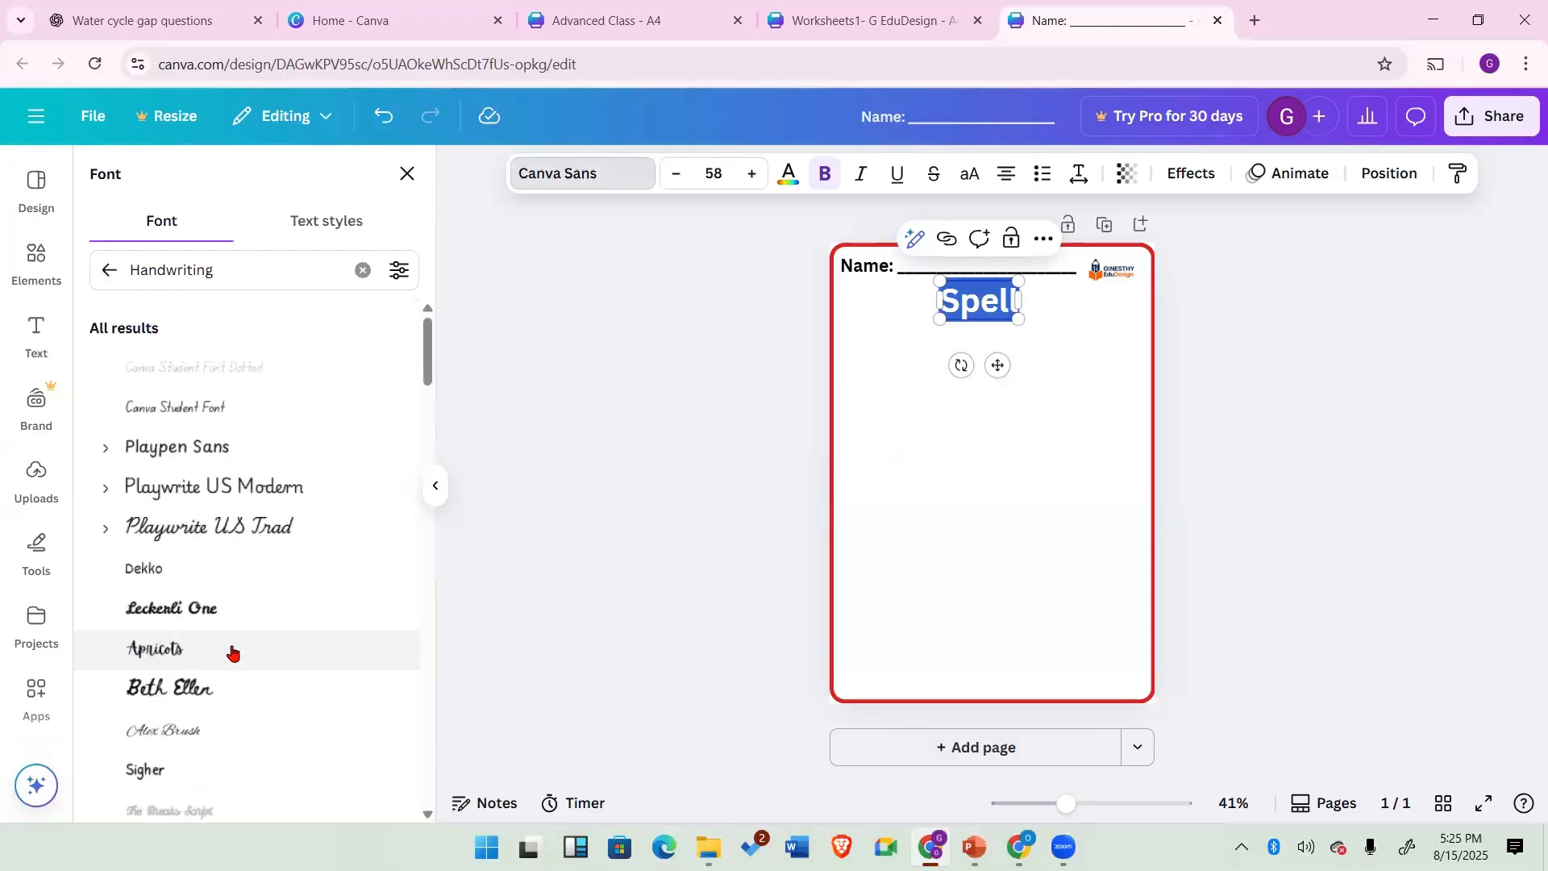
pyautogui.click(225, 490)
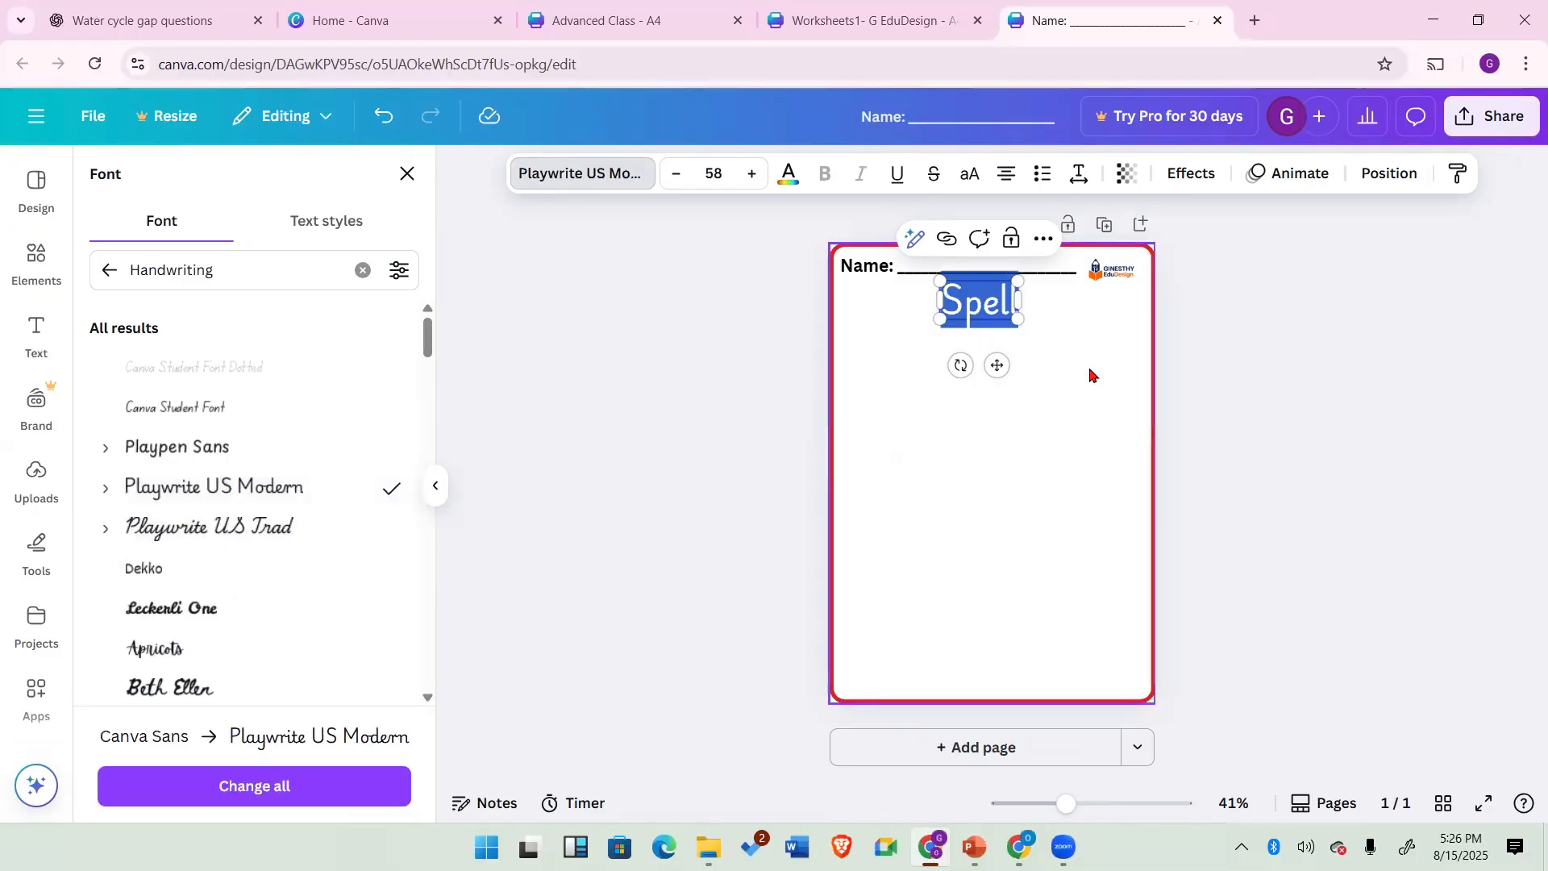
pyautogui.click(1023, 337)
pyautogui.click(1009, 318)
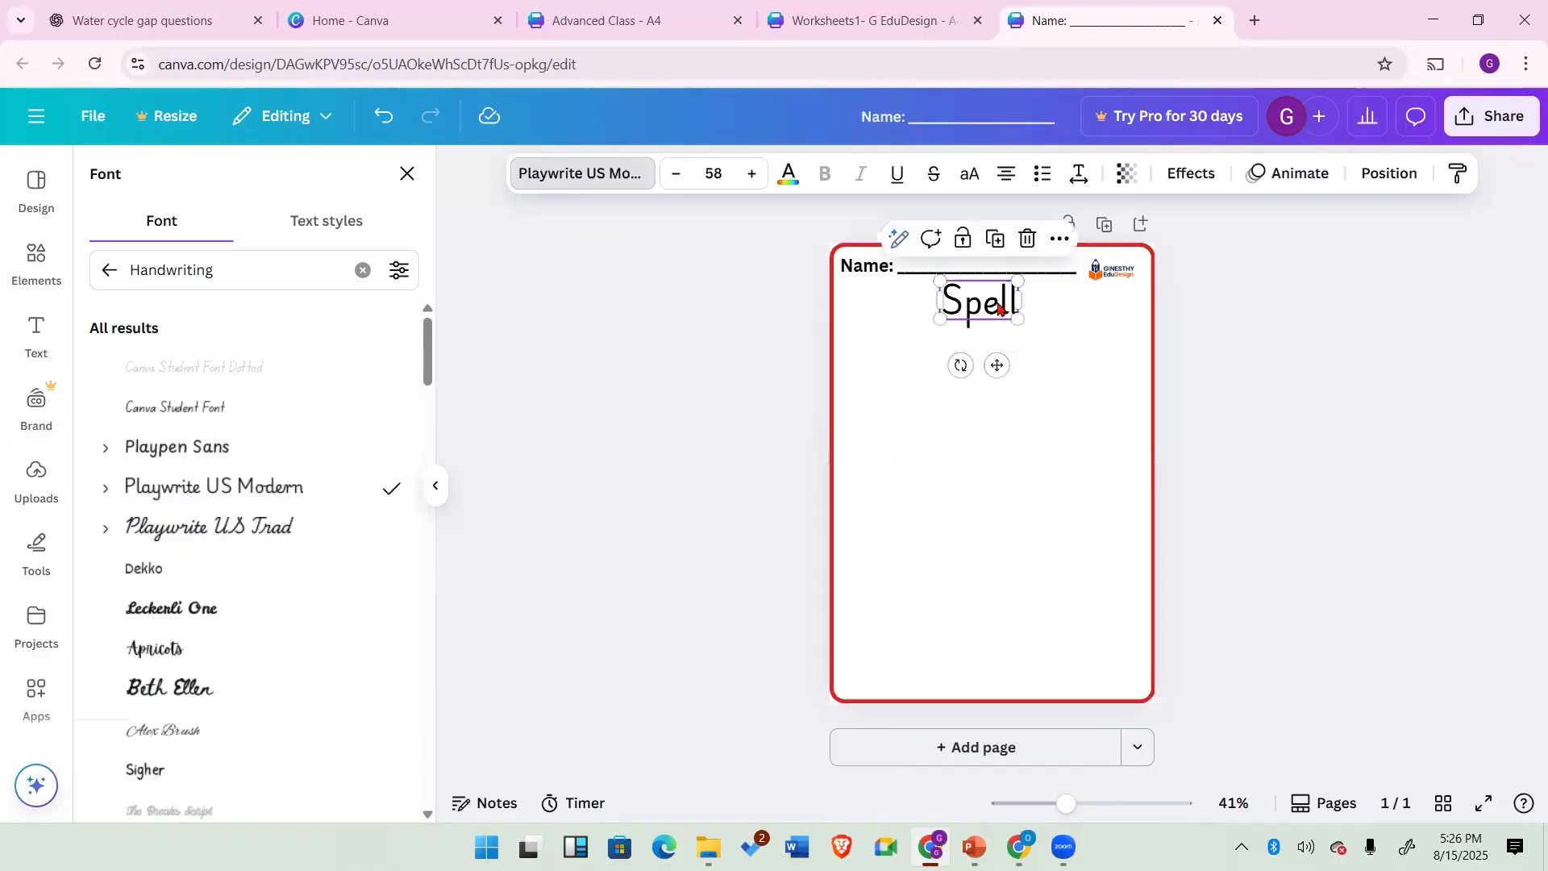
# Step: Reduce the heading's font size to 49
pyautogui.click(999, 308)
pyautogui.doubleClick(997, 304)
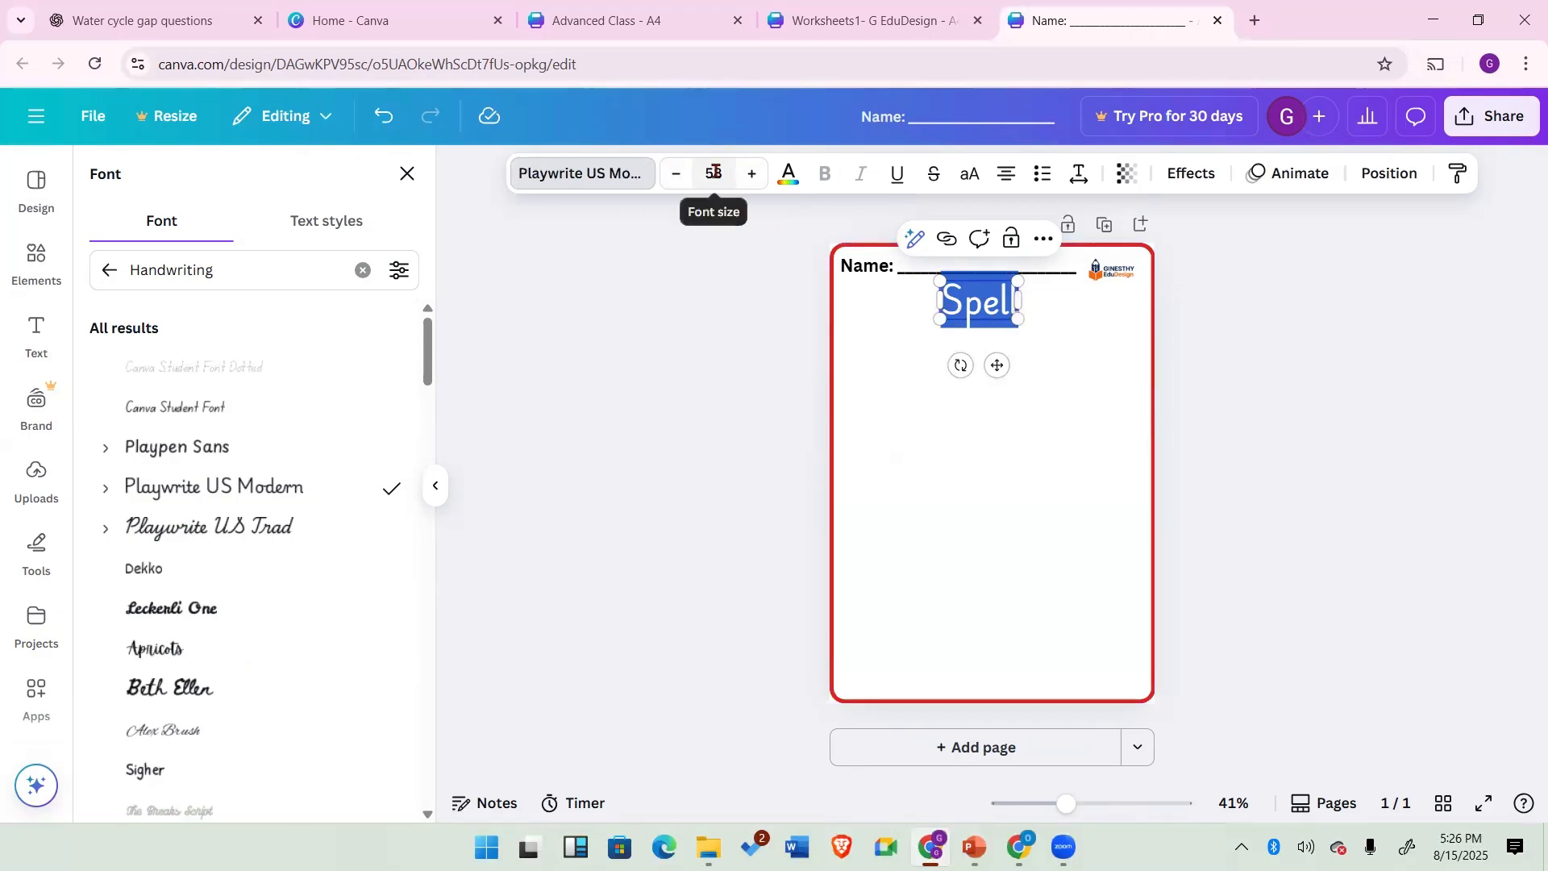
pyautogui.click(679, 177)
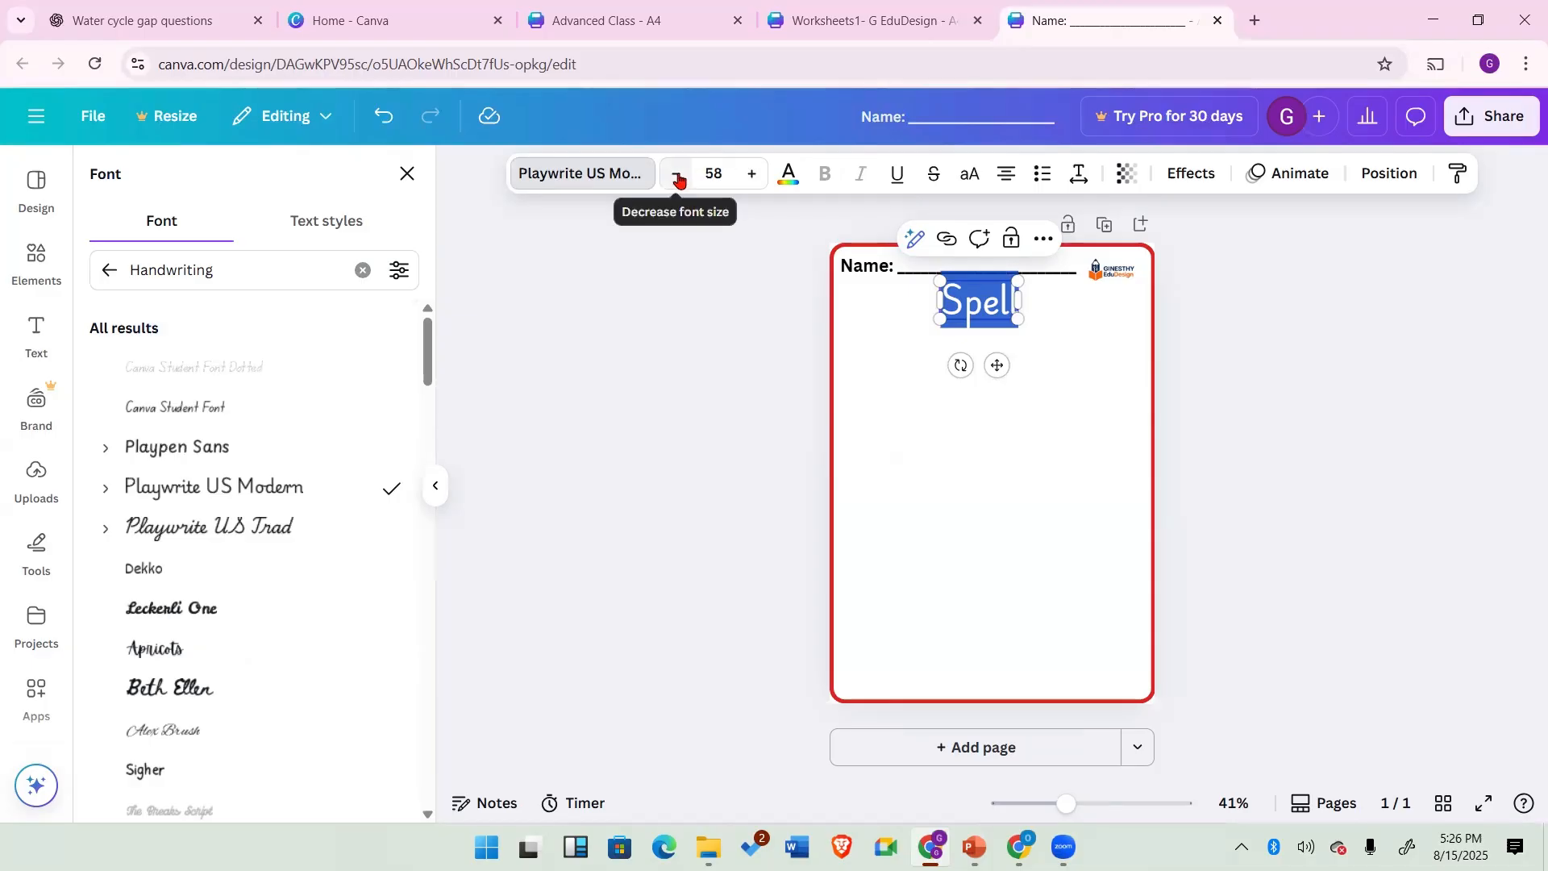
pyautogui.click(679, 177)
pyautogui.click(679, 177)
pyautogui.click(679, 177)
pyautogui.click(679, 177)
pyautogui.click(678, 177)
pyautogui.click(678, 177)
pyautogui.click(678, 177)
pyautogui.click(678, 177)
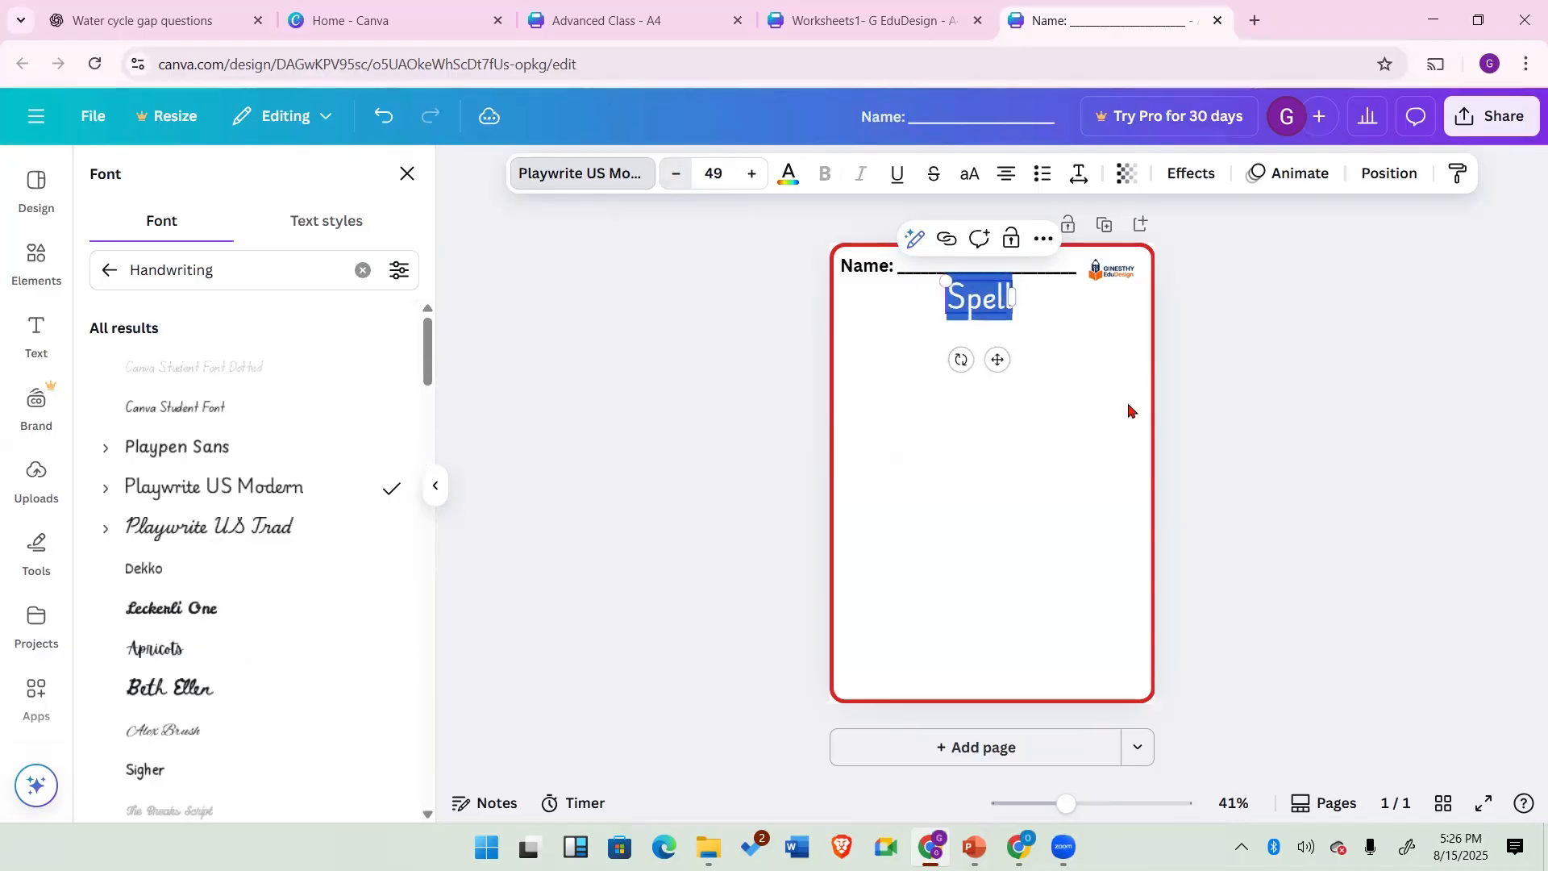
pyautogui.click(1048, 321)
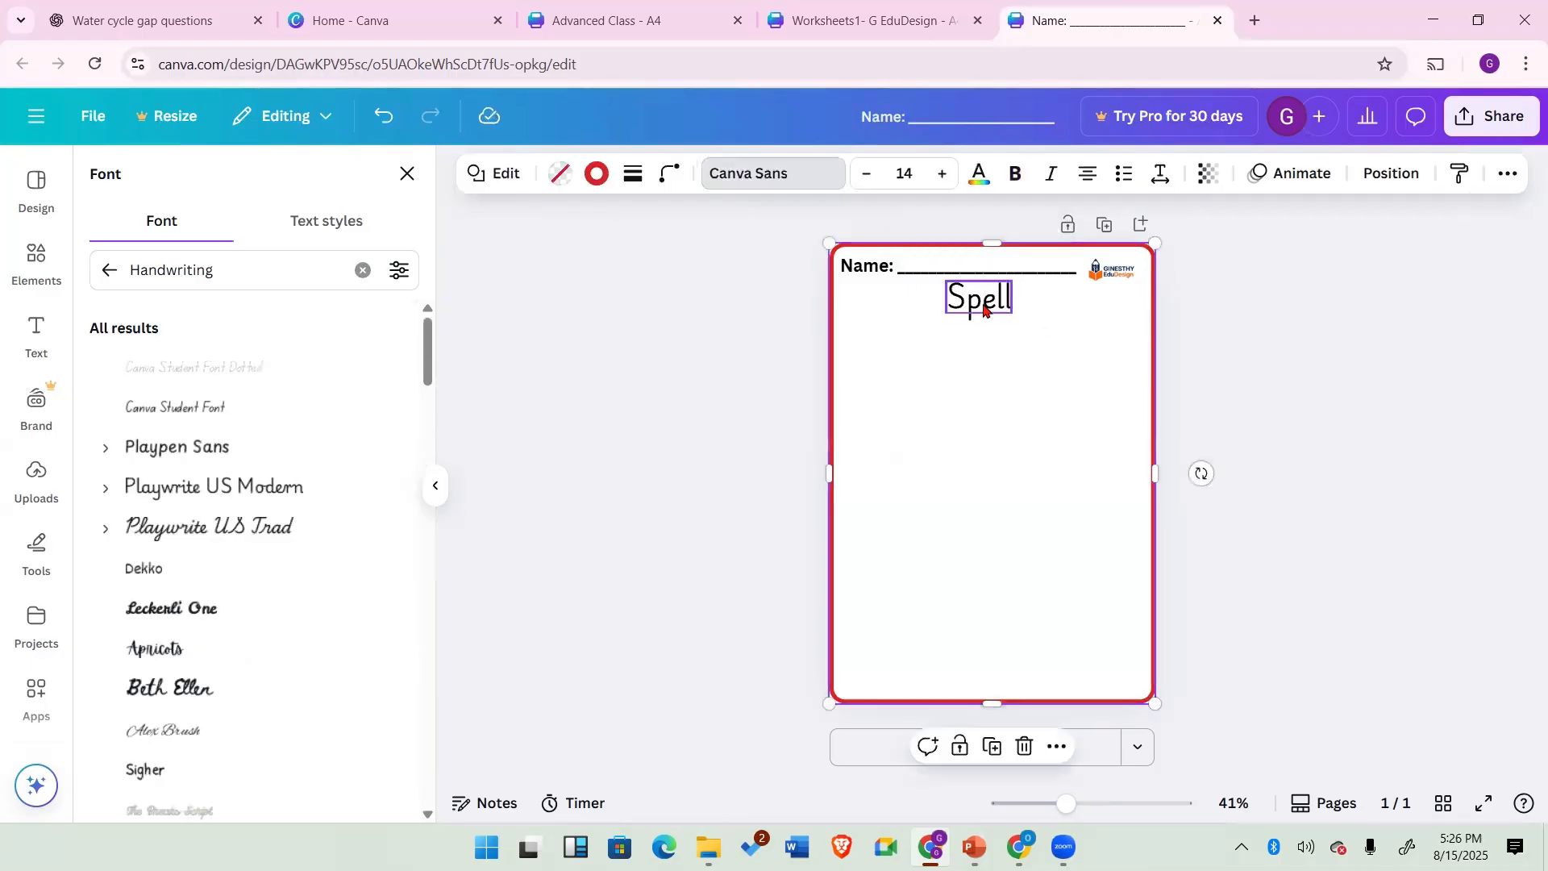
# Step: Underline the "Spell" heading
pyautogui.click(984, 313)
pyautogui.moveTo(981, 309); pyautogui.dragTo(979, 312)
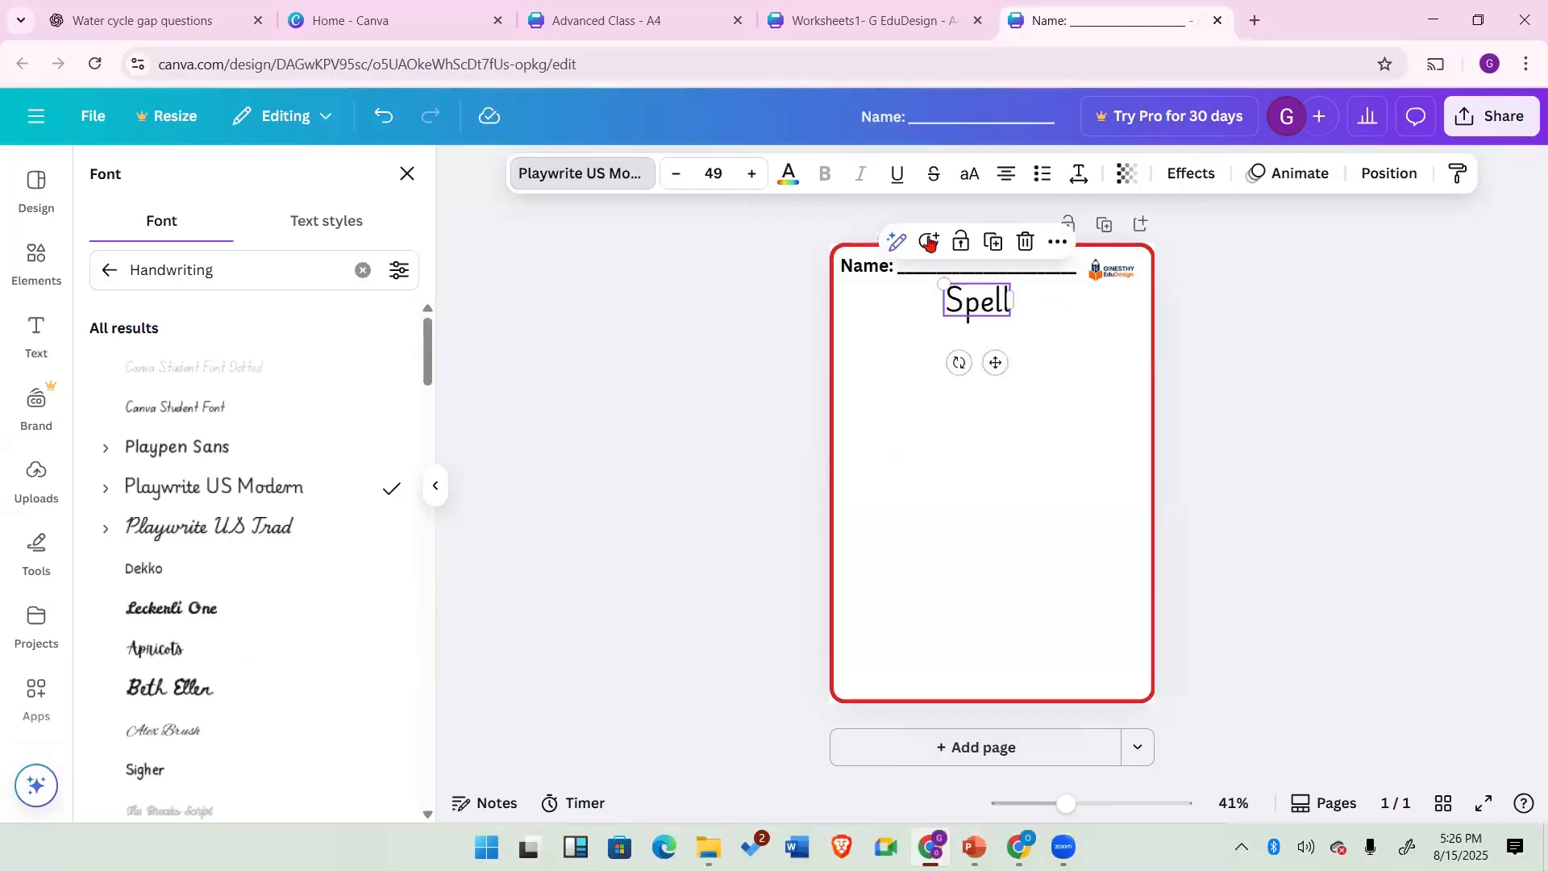
pyautogui.click(896, 179)
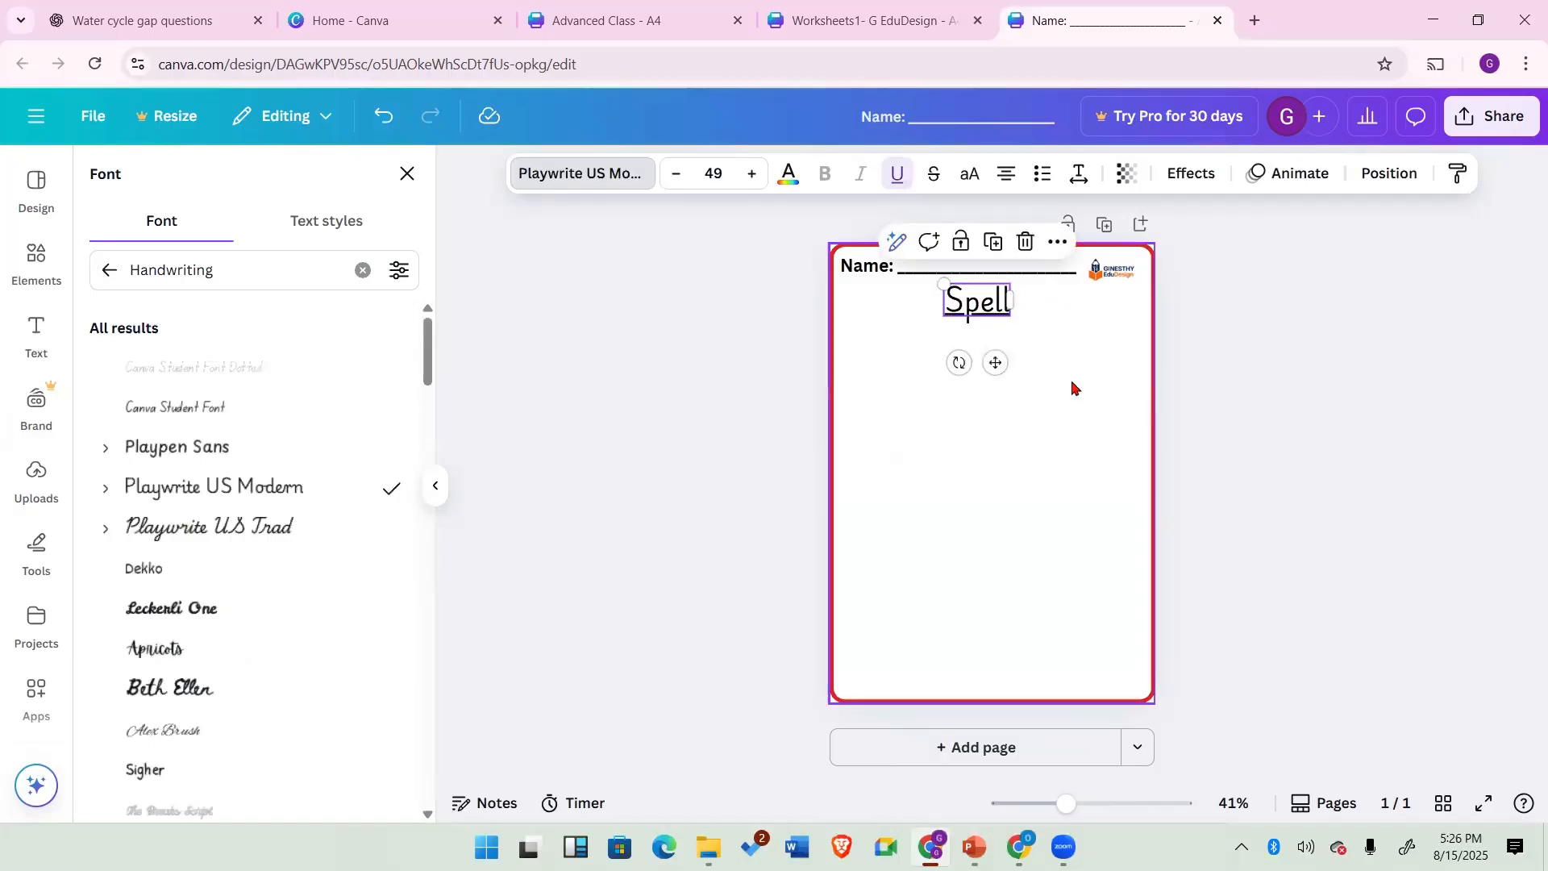
pyautogui.click(1115, 343)
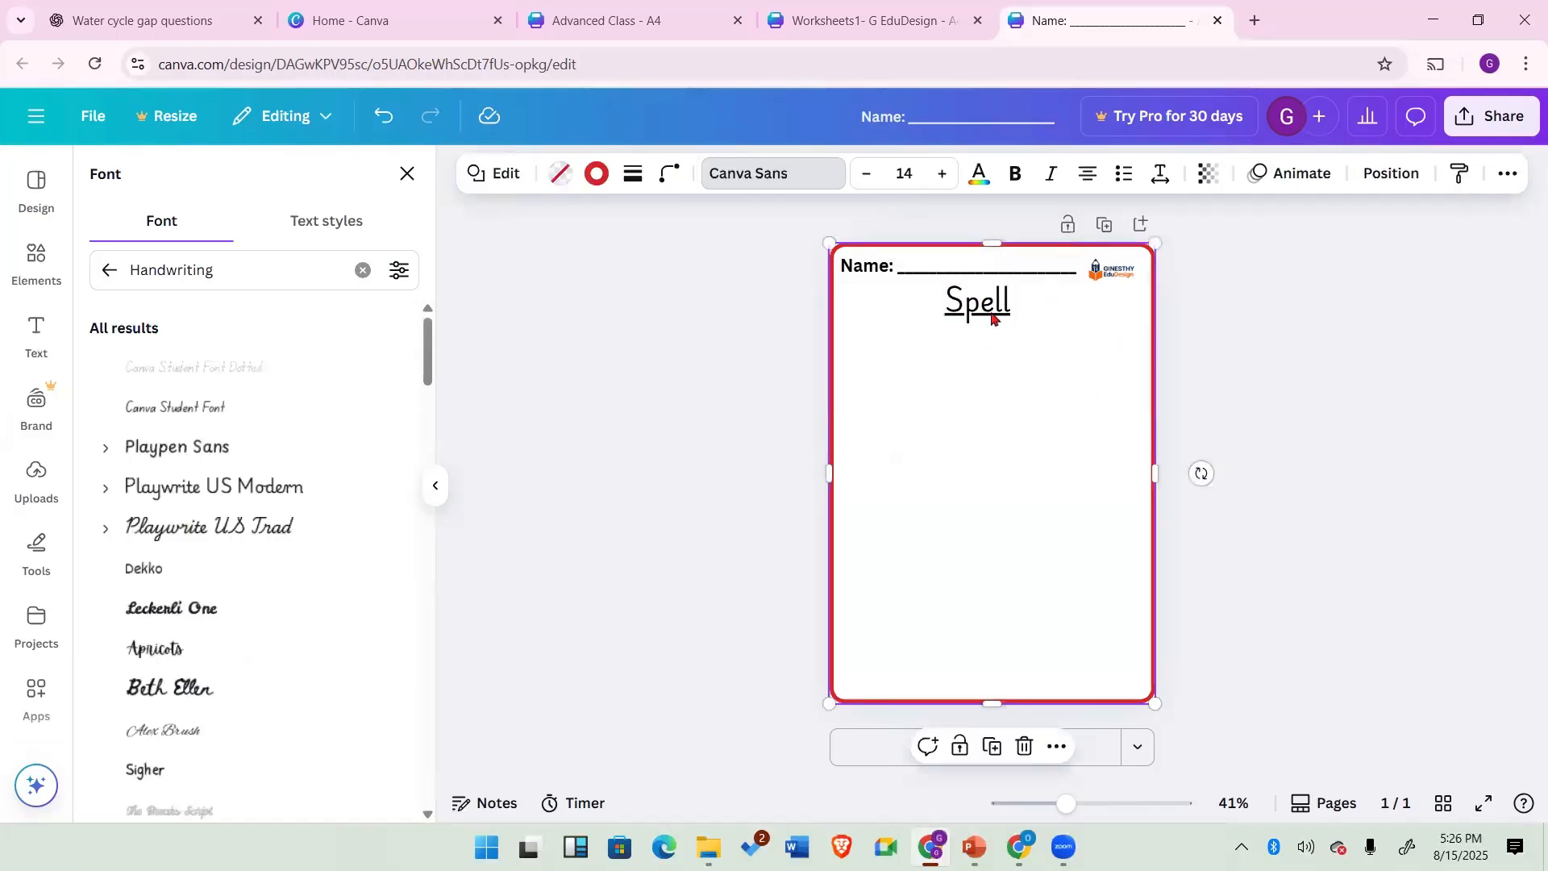
# Step: Search the elements library for fruits and browse the photo results
pyautogui.doubleClick(999, 403)
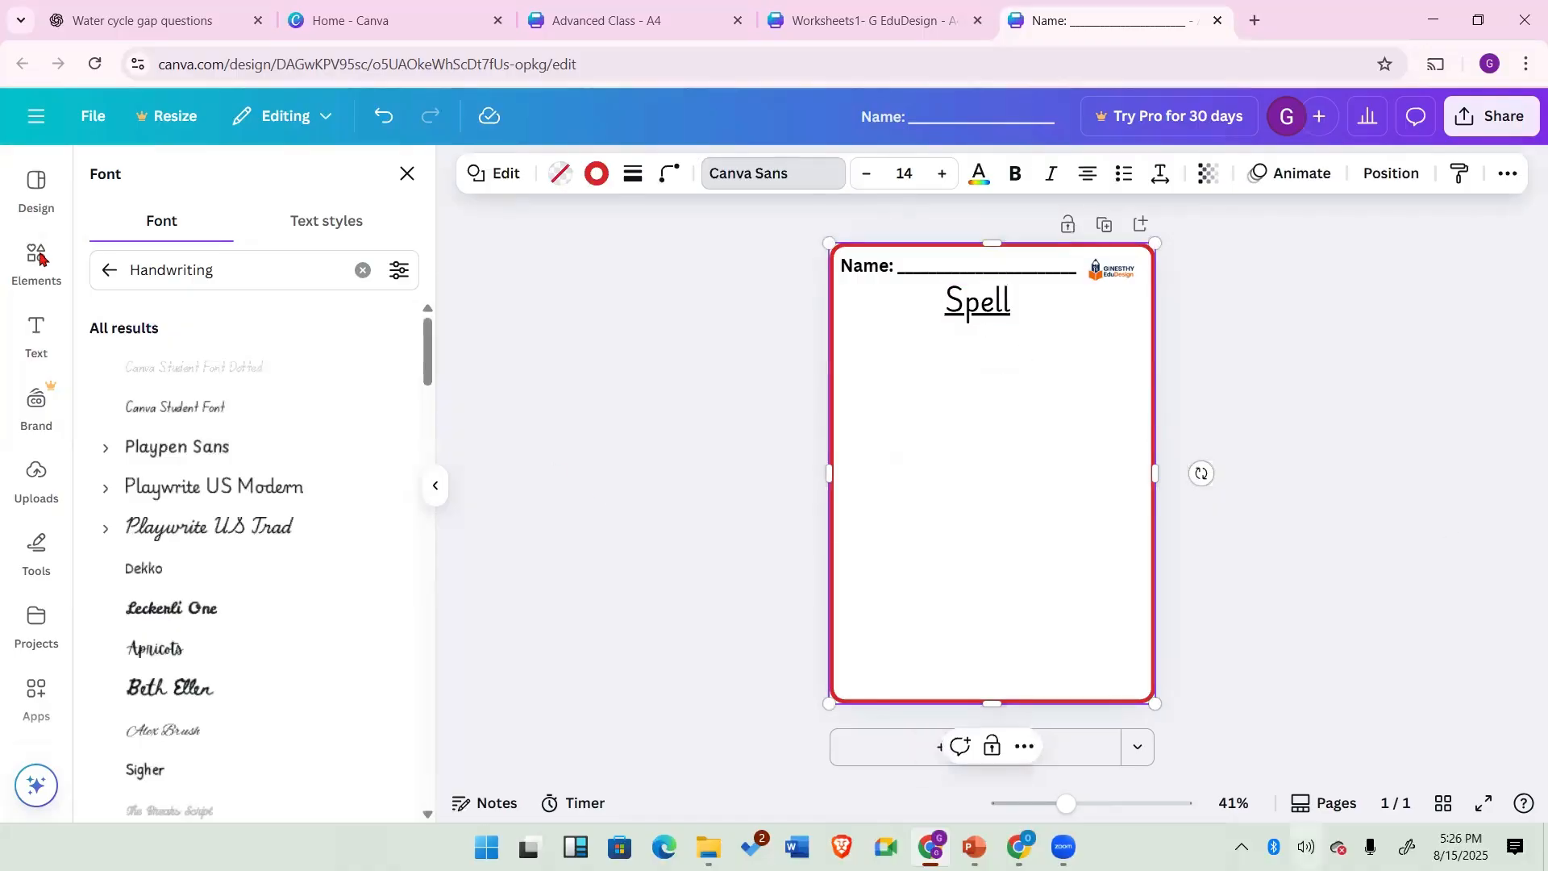
pyautogui.click(33, 258)
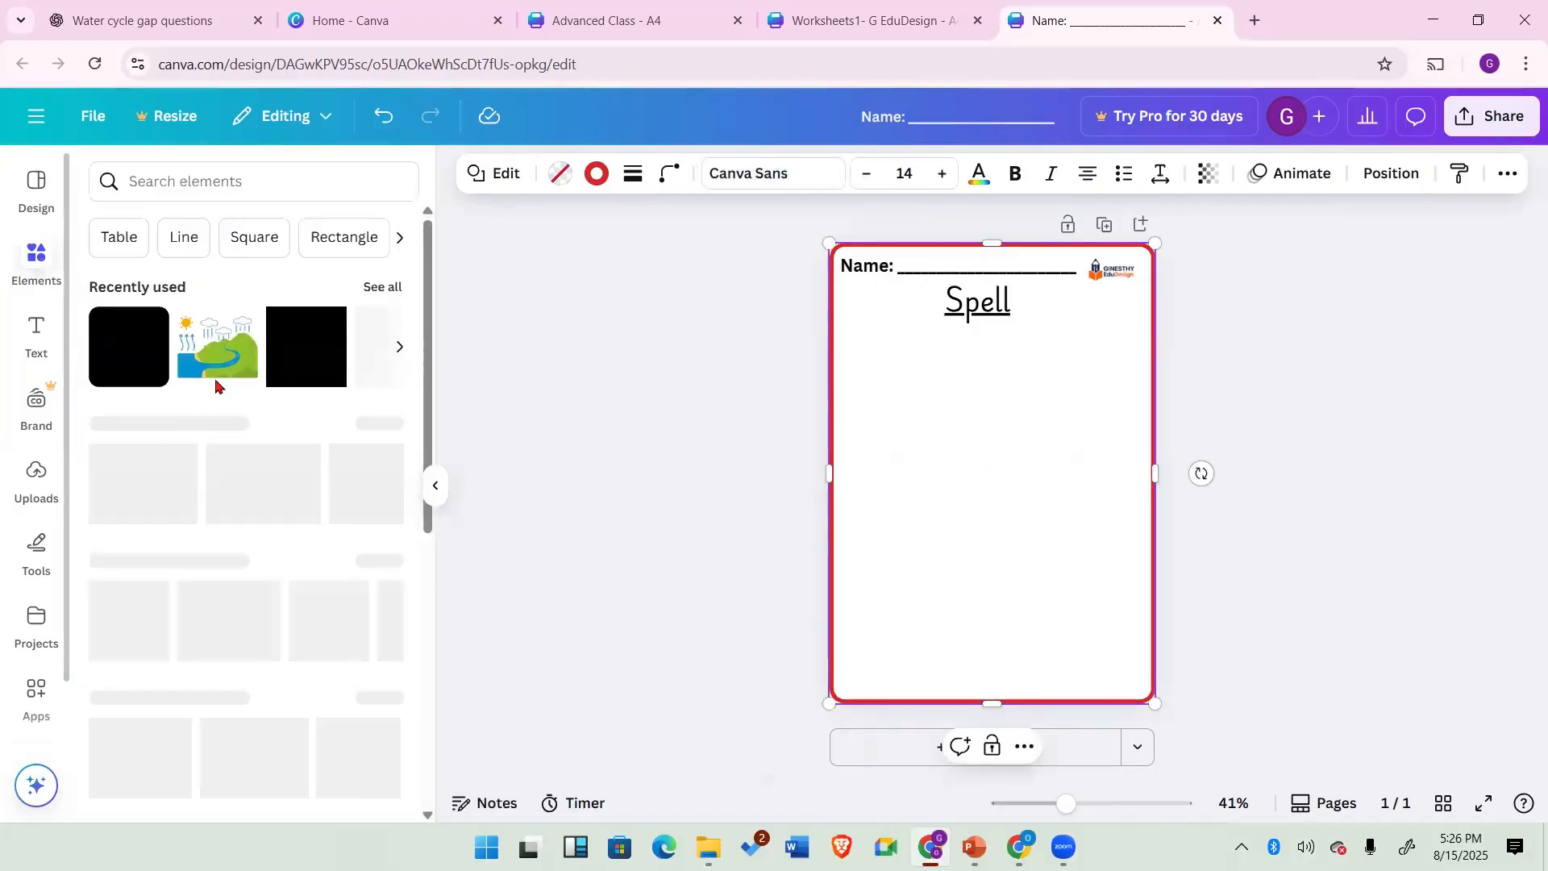
pyautogui.click(284, 187)
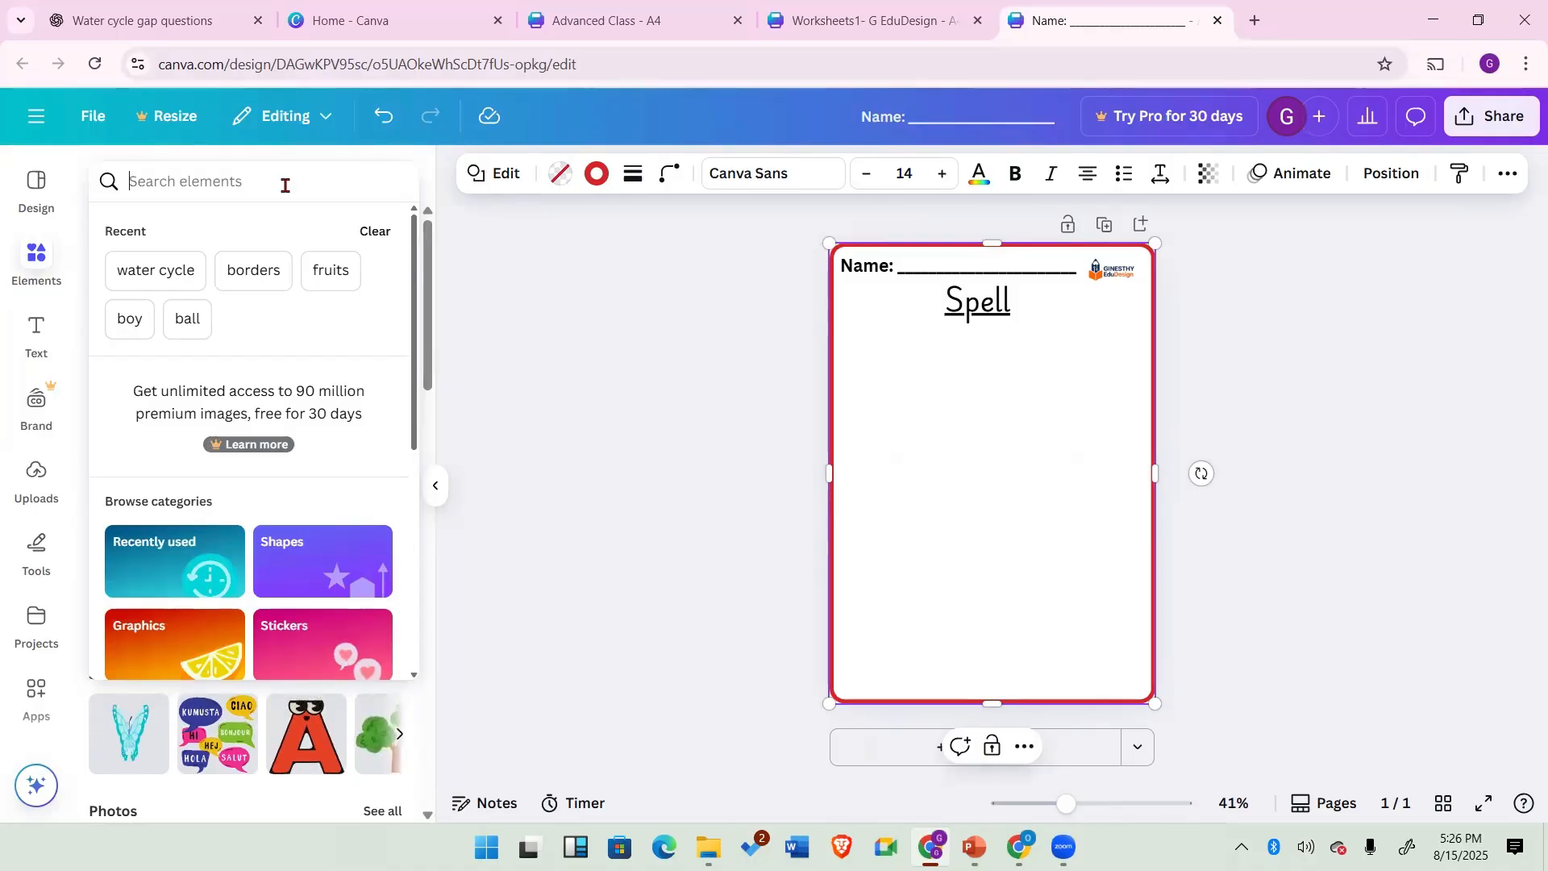
pyautogui.write('fruits')
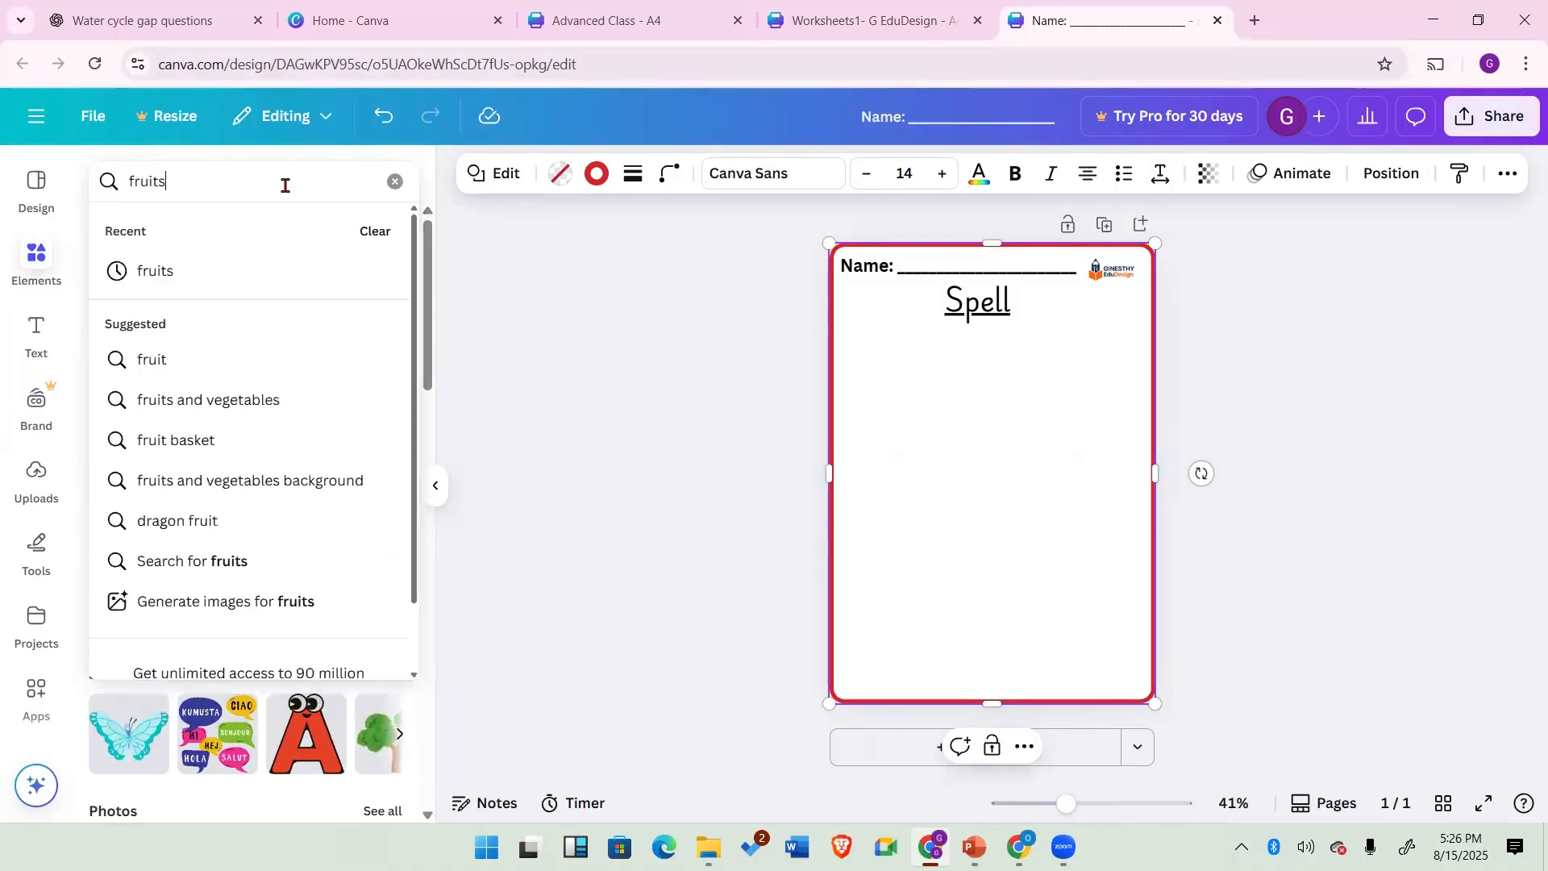
pyautogui.press('Return')
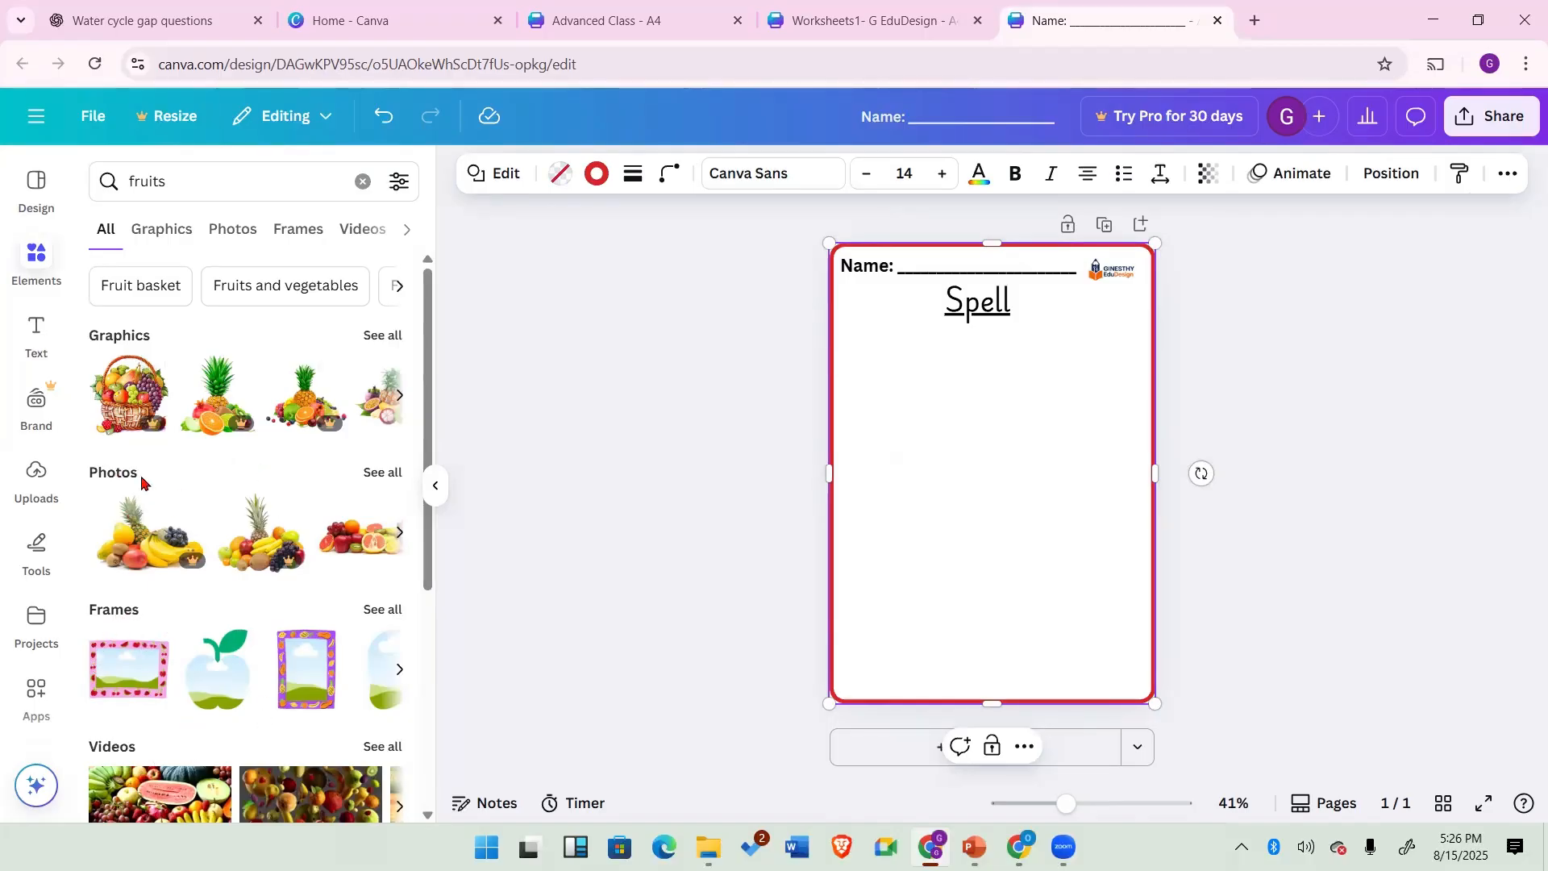
pyautogui.click(377, 474)
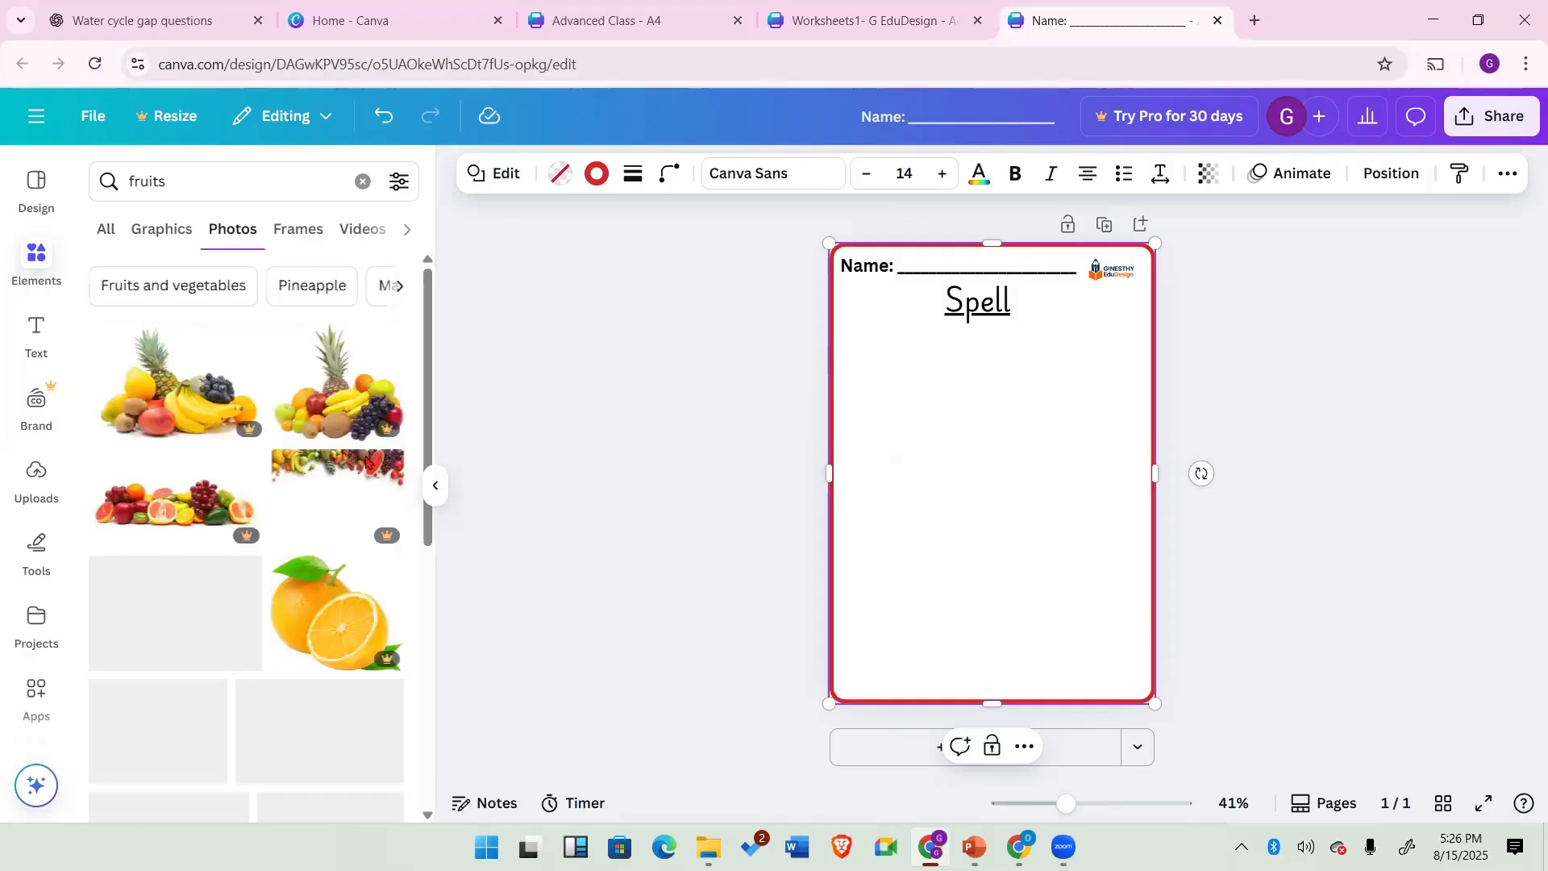
pyautogui.scroll(-10, 331, 586)
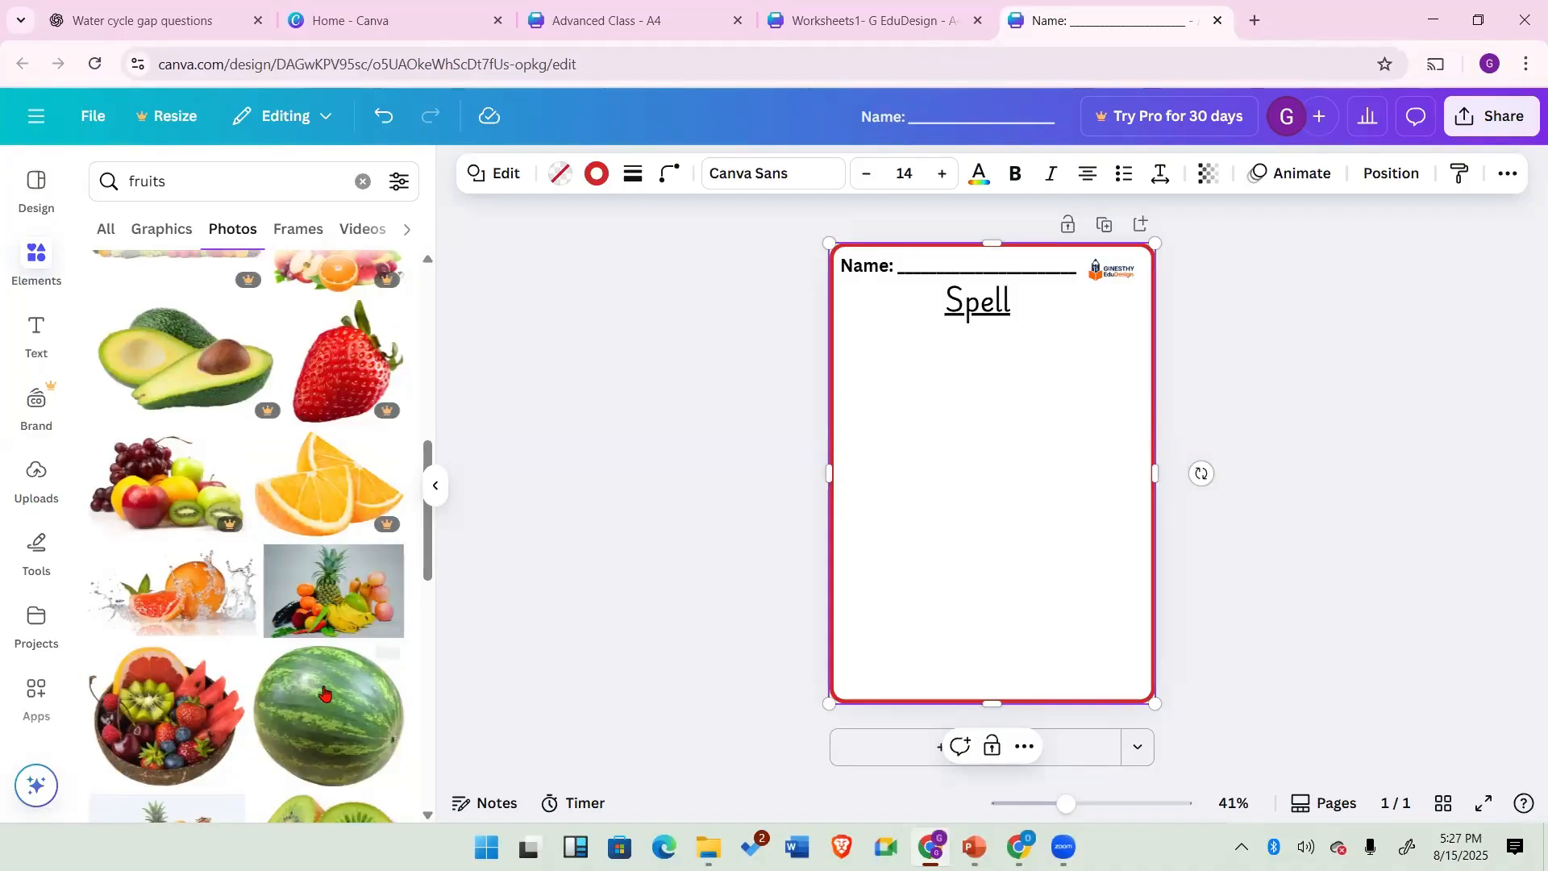
pyautogui.scroll(-3, 323, 692)
pyautogui.scroll(-6, 323, 692)
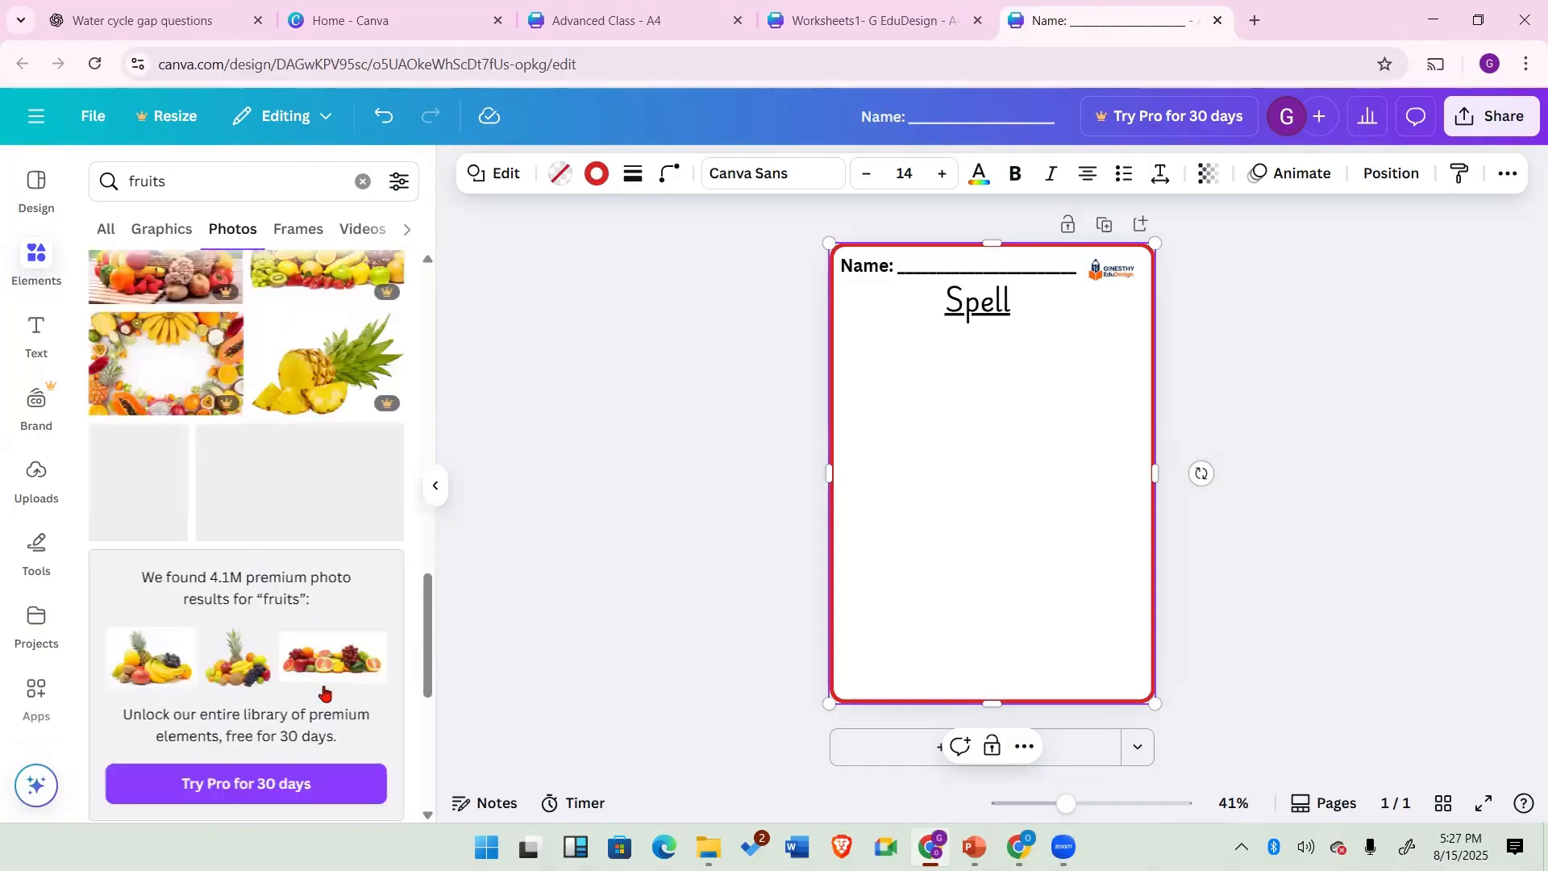
pyautogui.scroll(-3, 324, 692)
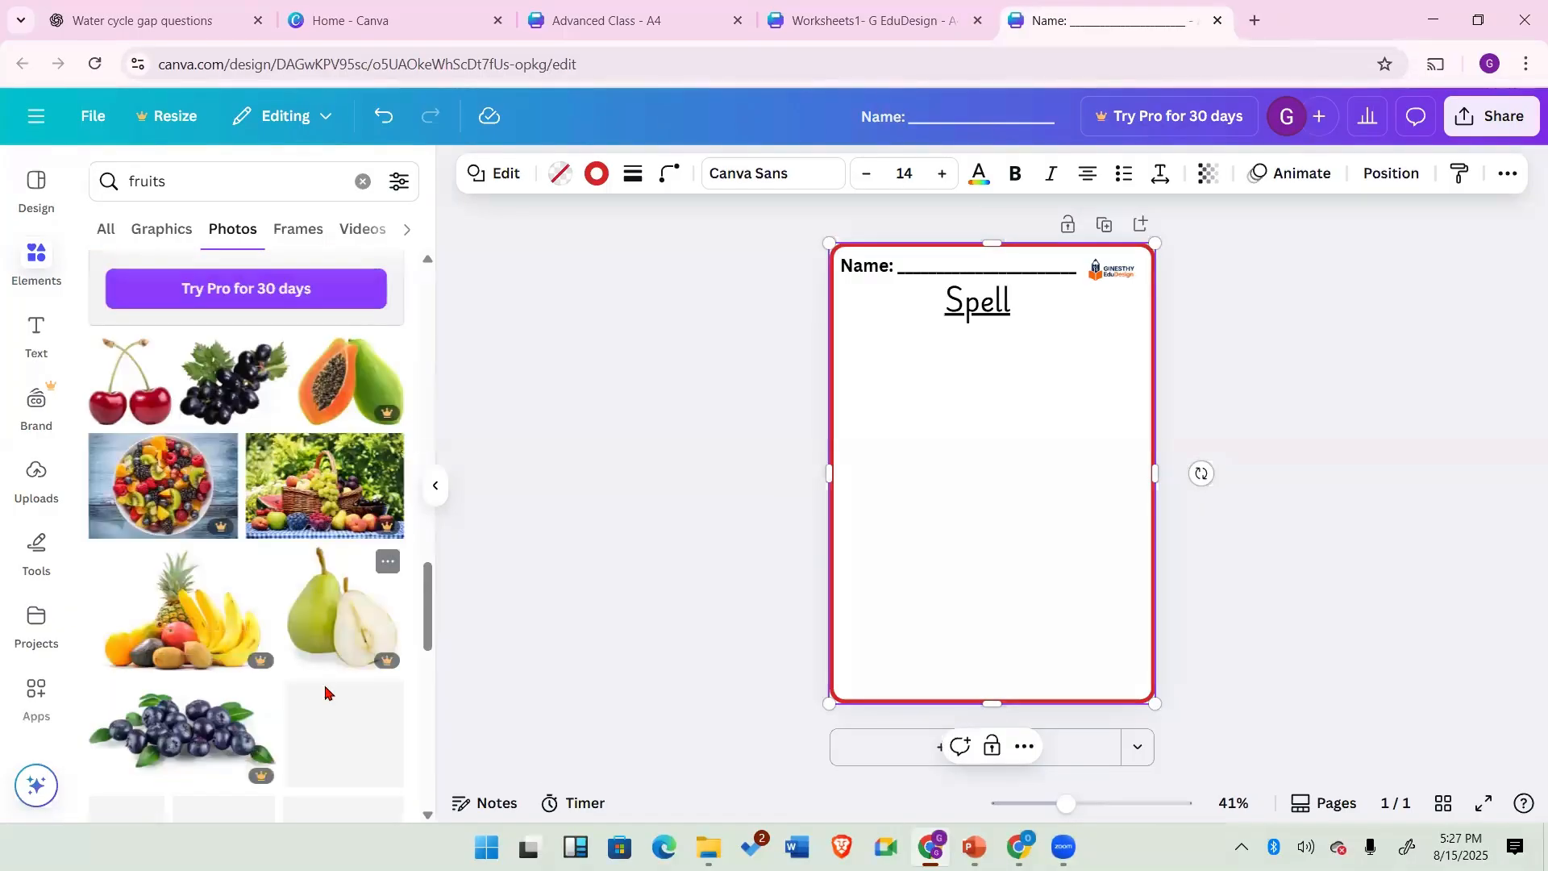
pyautogui.scroll(-1, 325, 691)
pyautogui.scroll(2, 326, 694)
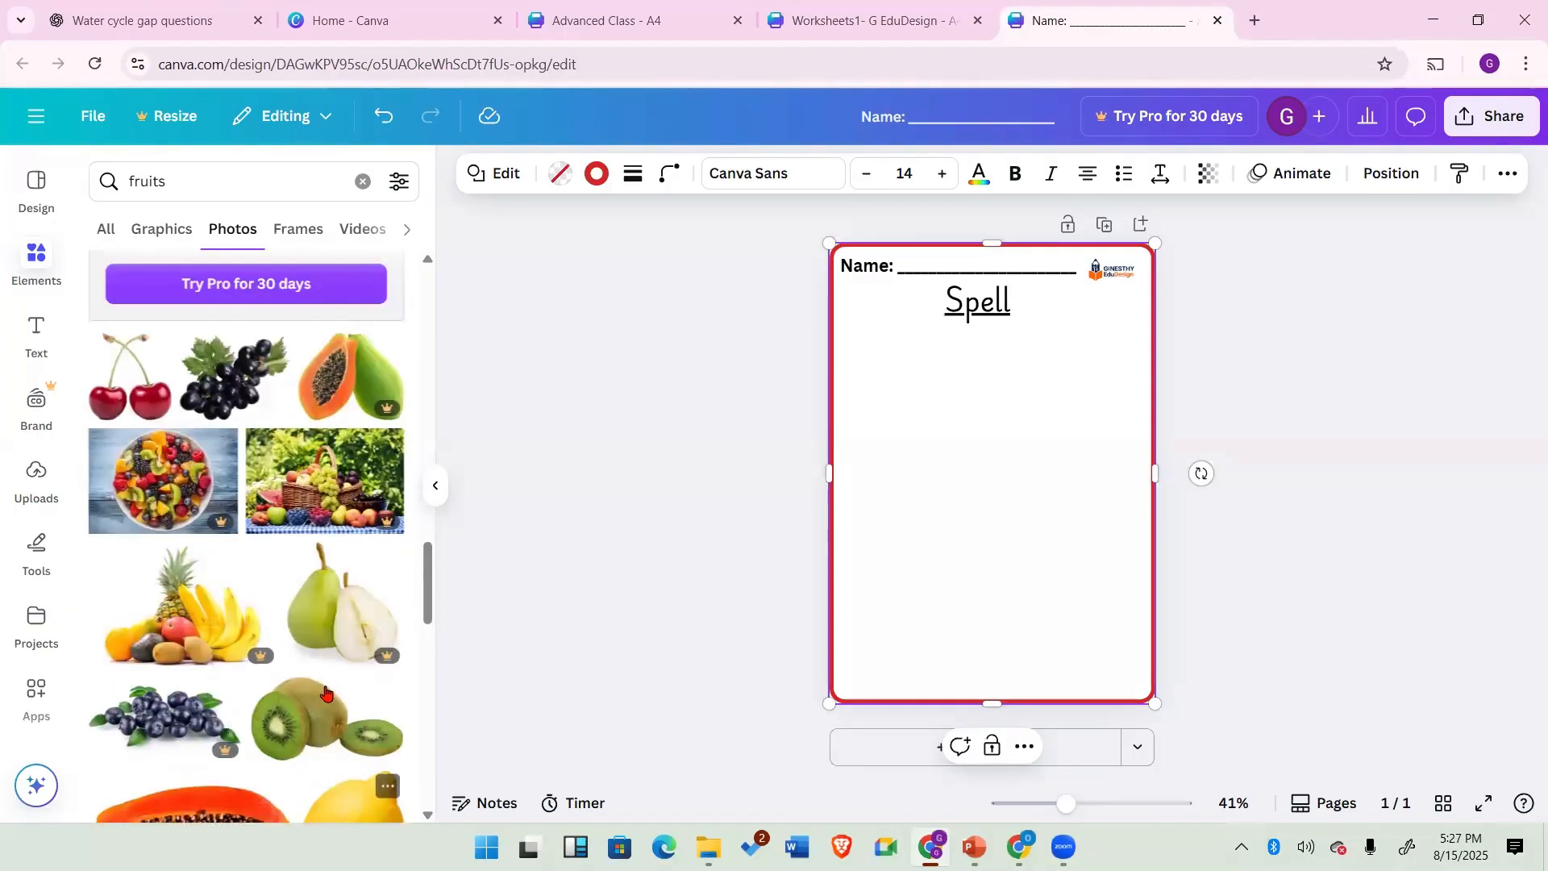
pyautogui.scroll(-2, 326, 694)
pyautogui.scroll(-4, 325, 692)
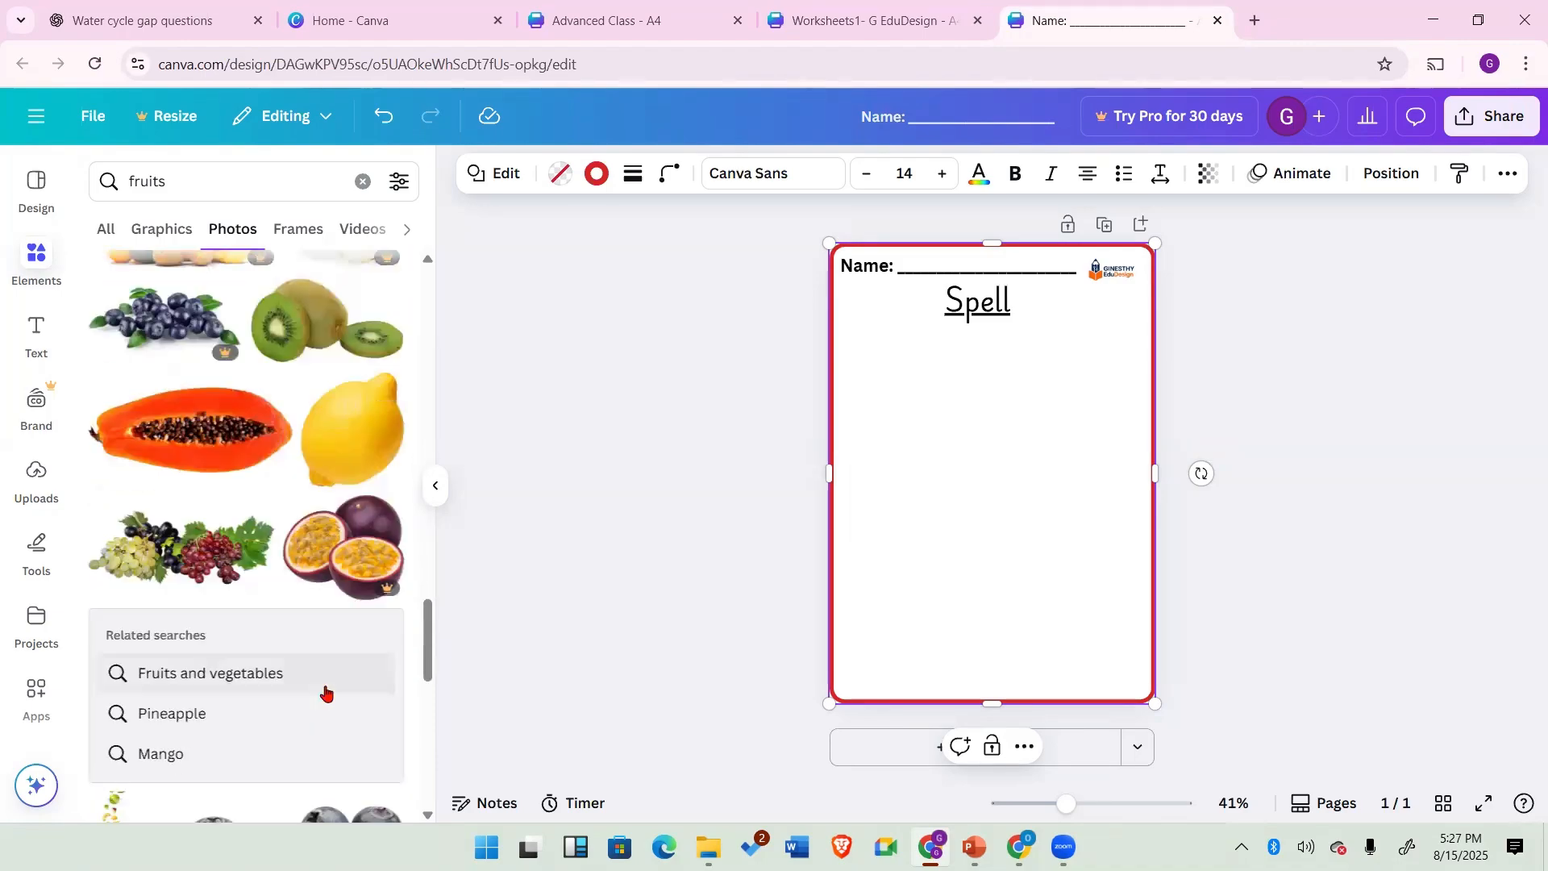
pyautogui.scroll(1, 325, 690)
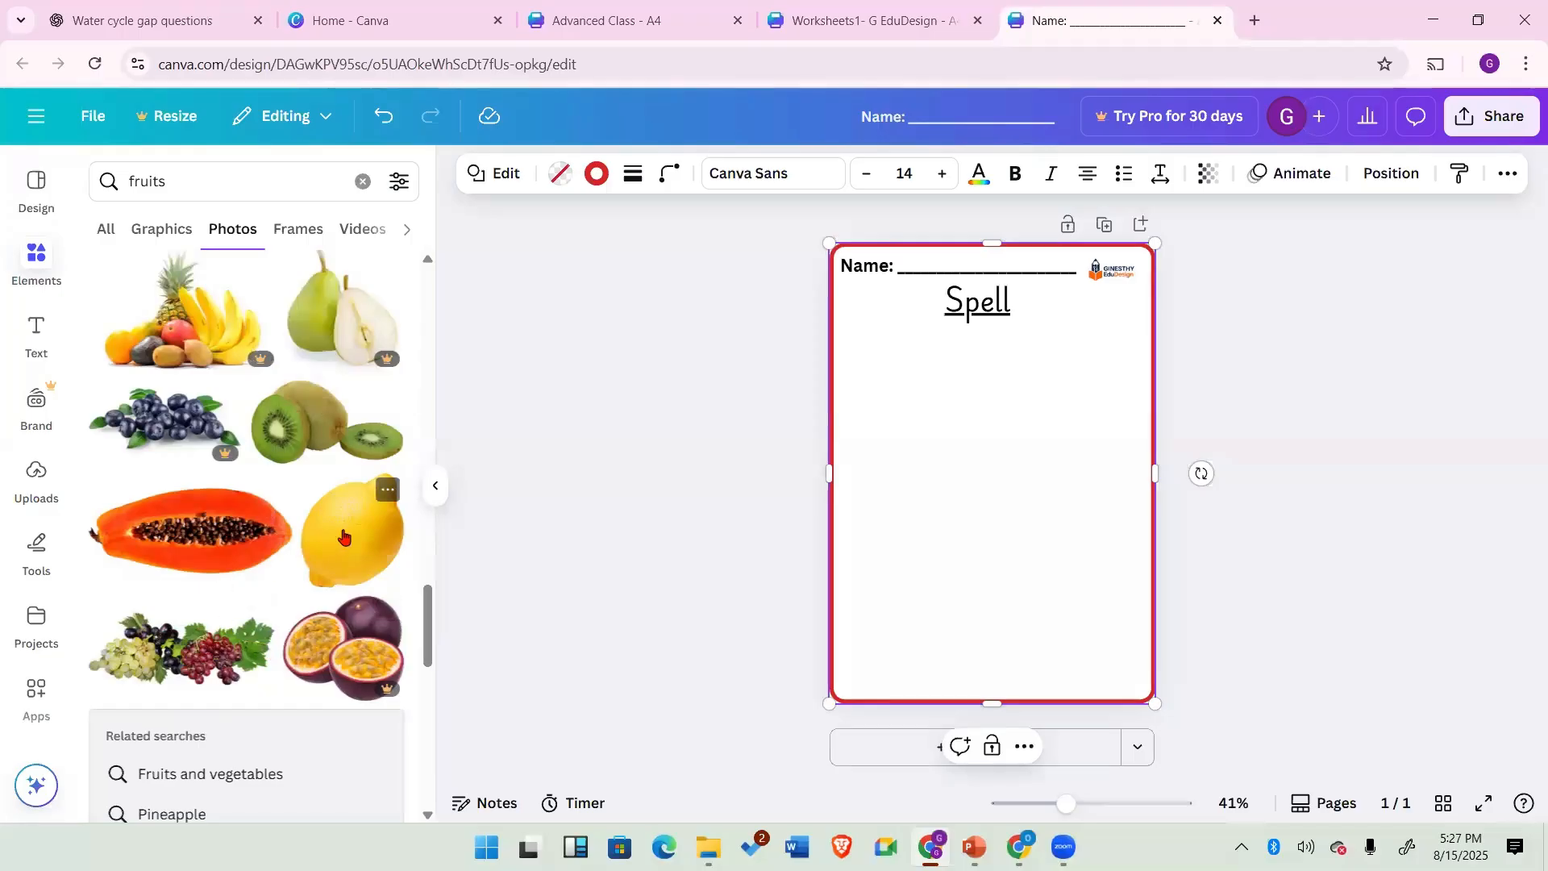
pyautogui.scroll(-3, 343, 538)
pyautogui.scroll(3, 344, 538)
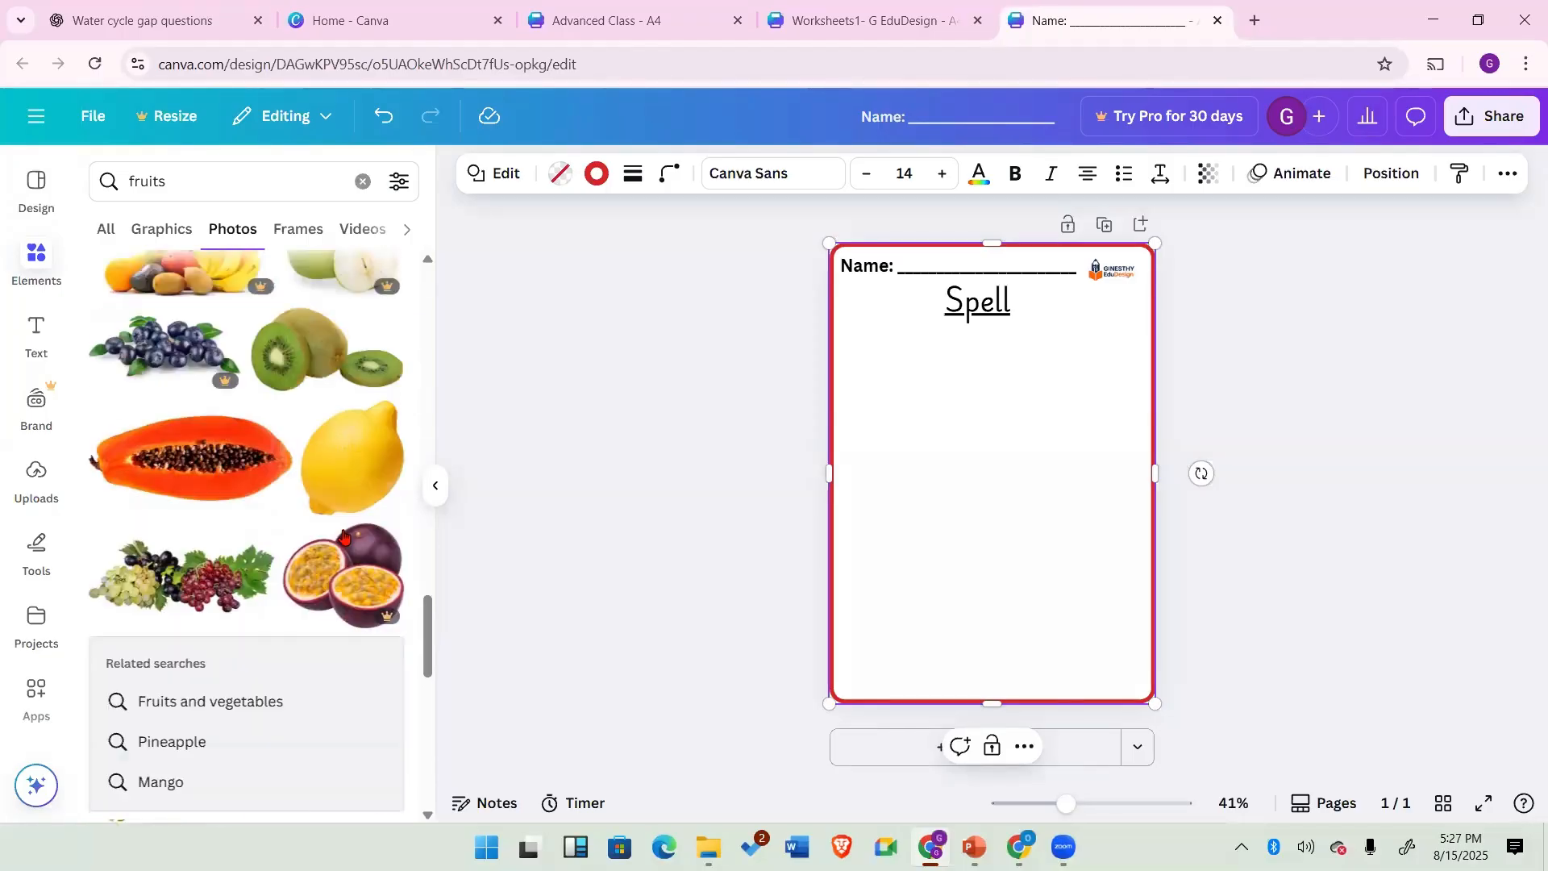
pyautogui.scroll(-1, 311, 596)
pyautogui.scroll(-10, 312, 595)
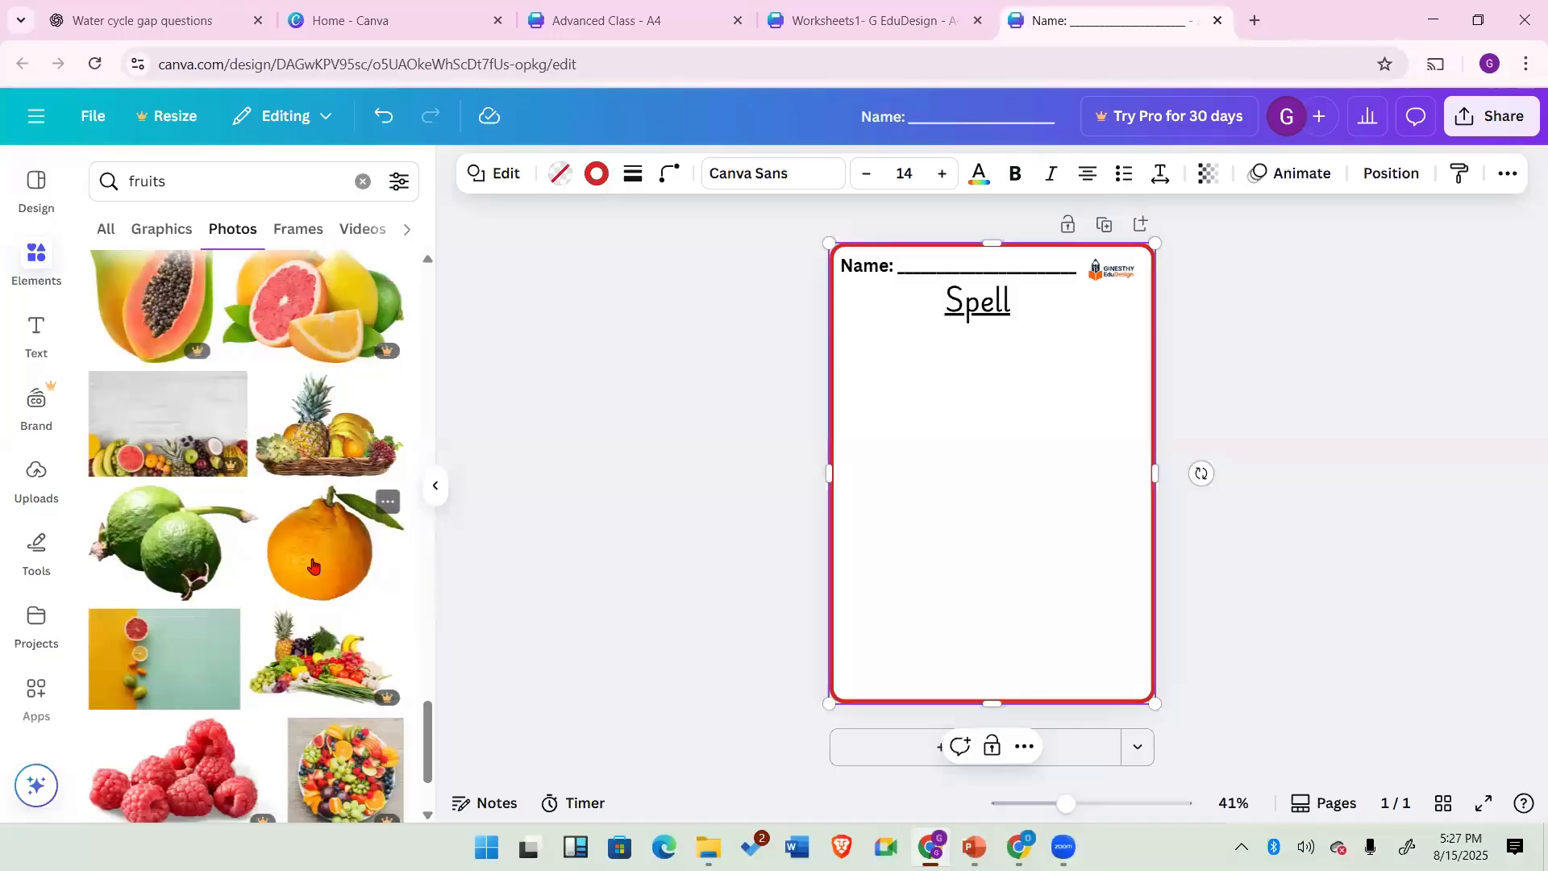
pyautogui.scroll(10, 313, 565)
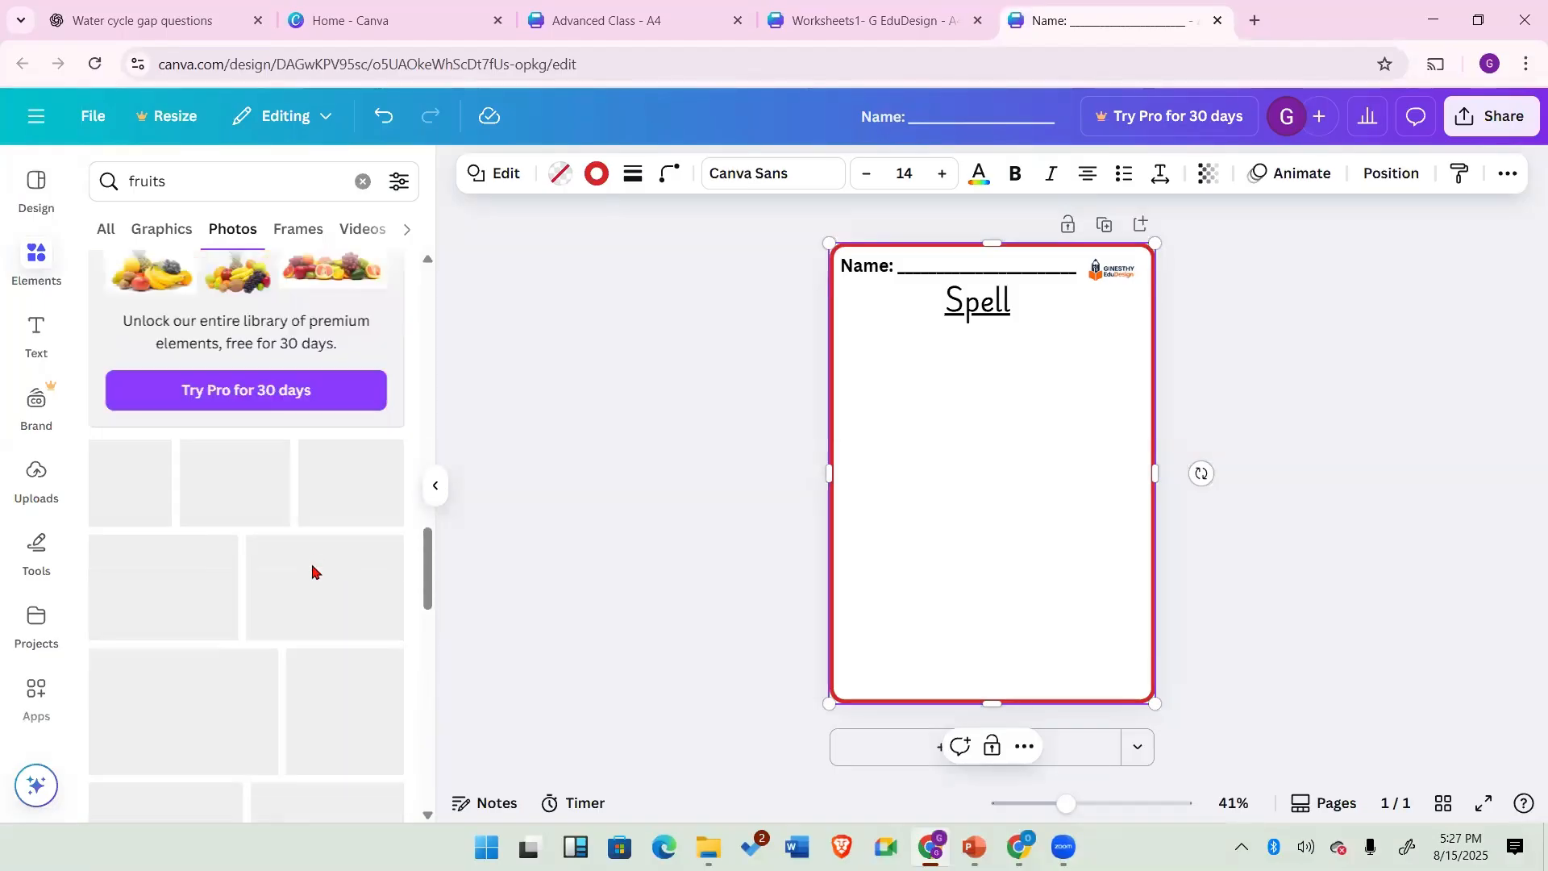
pyautogui.scroll(-5, 339, 556)
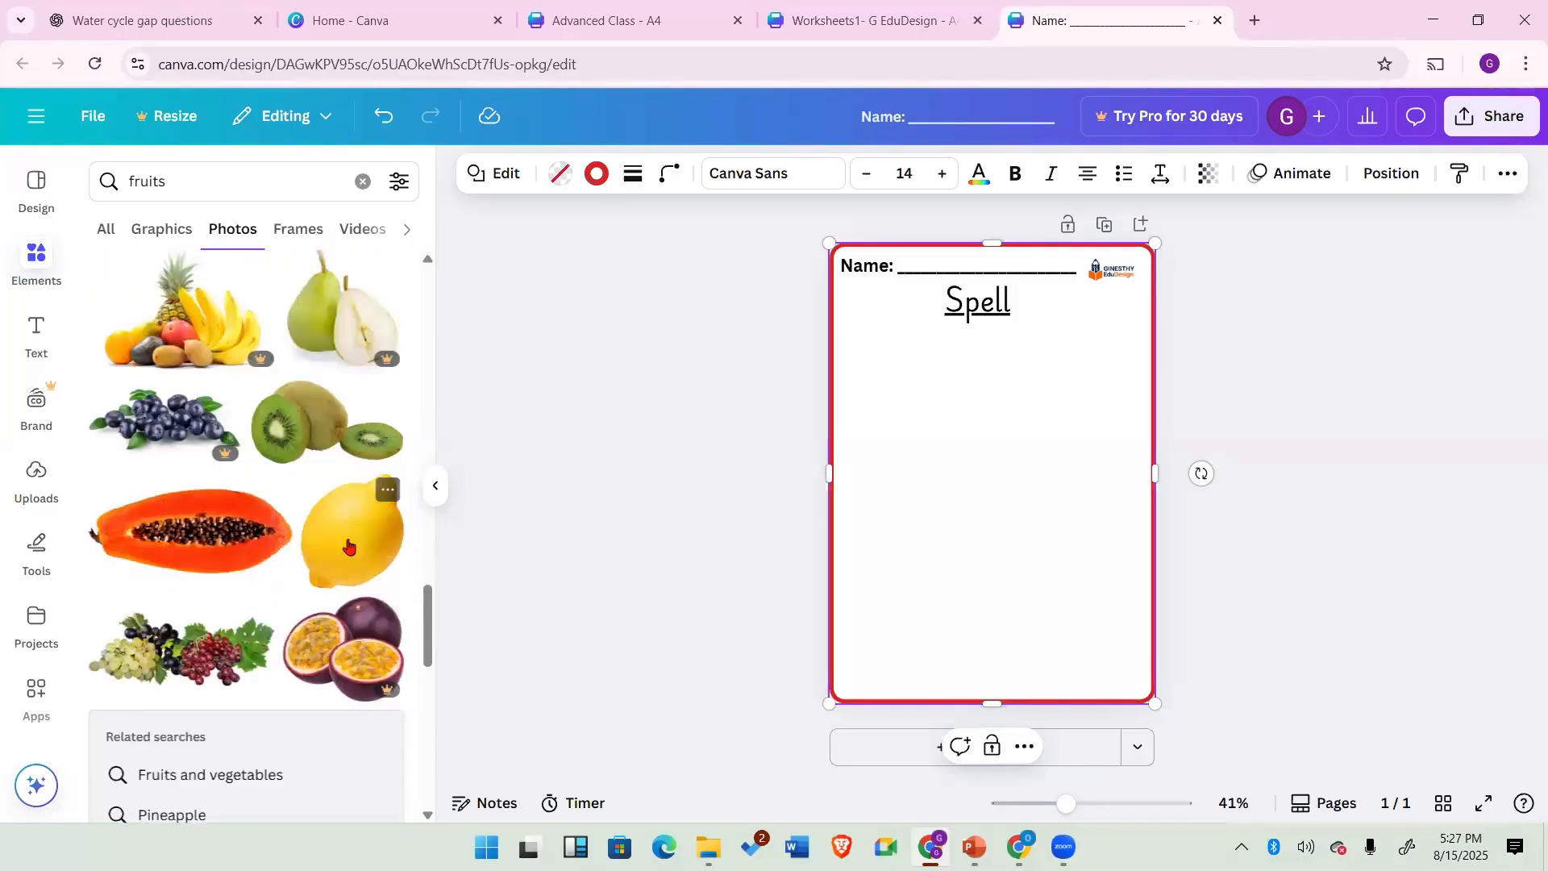
# Step: Place the lemon photo on the page below the heading near the left edge
pyautogui.moveTo(987, 490); pyautogui.dragTo(879, 364)
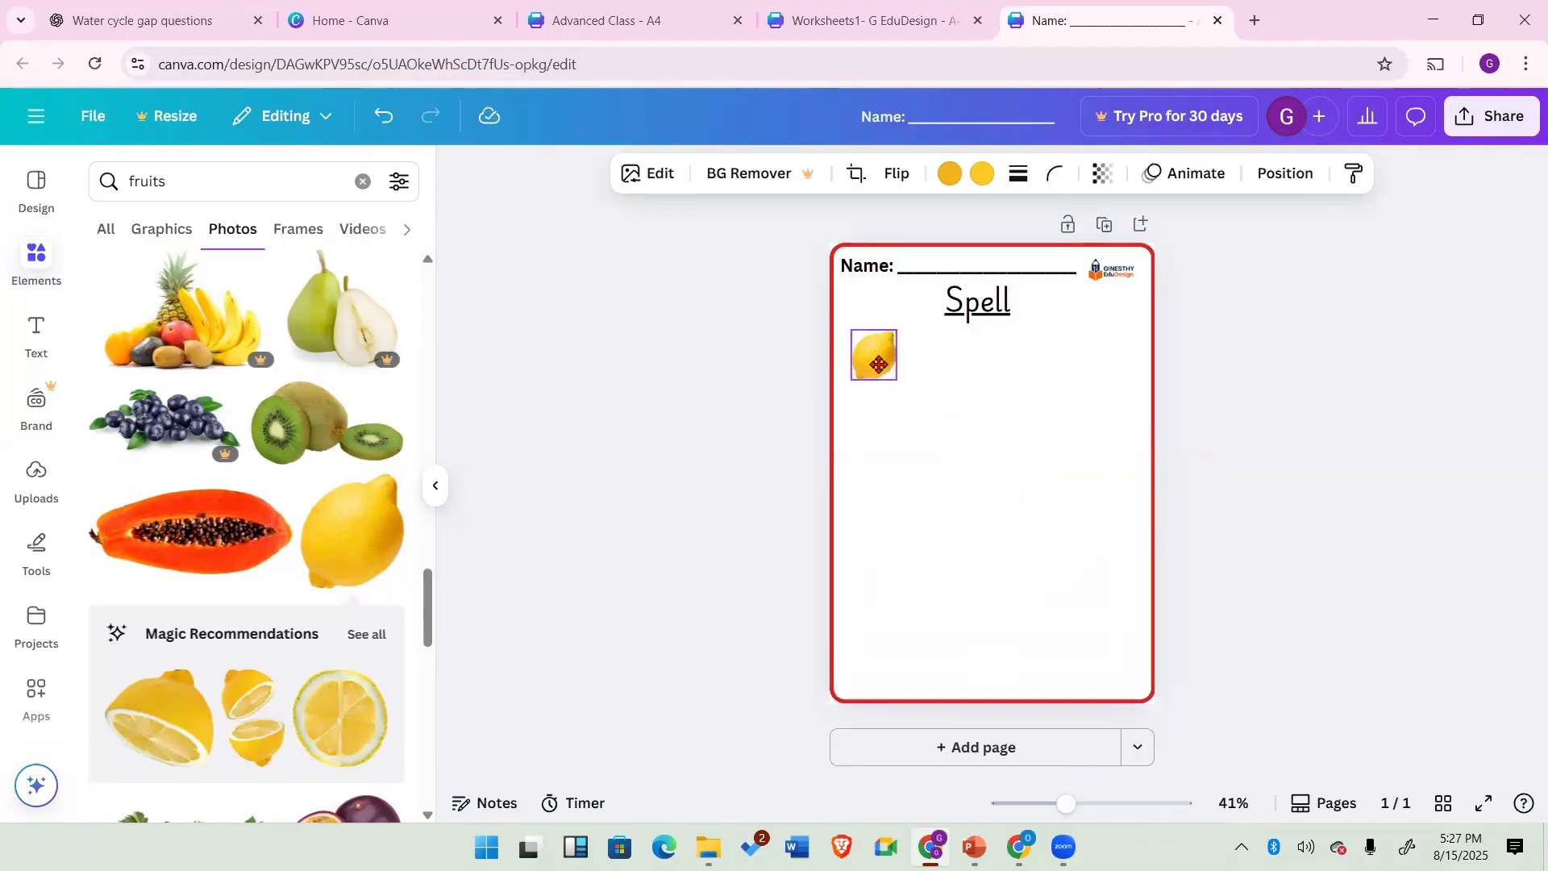
pyautogui.click(882, 436)
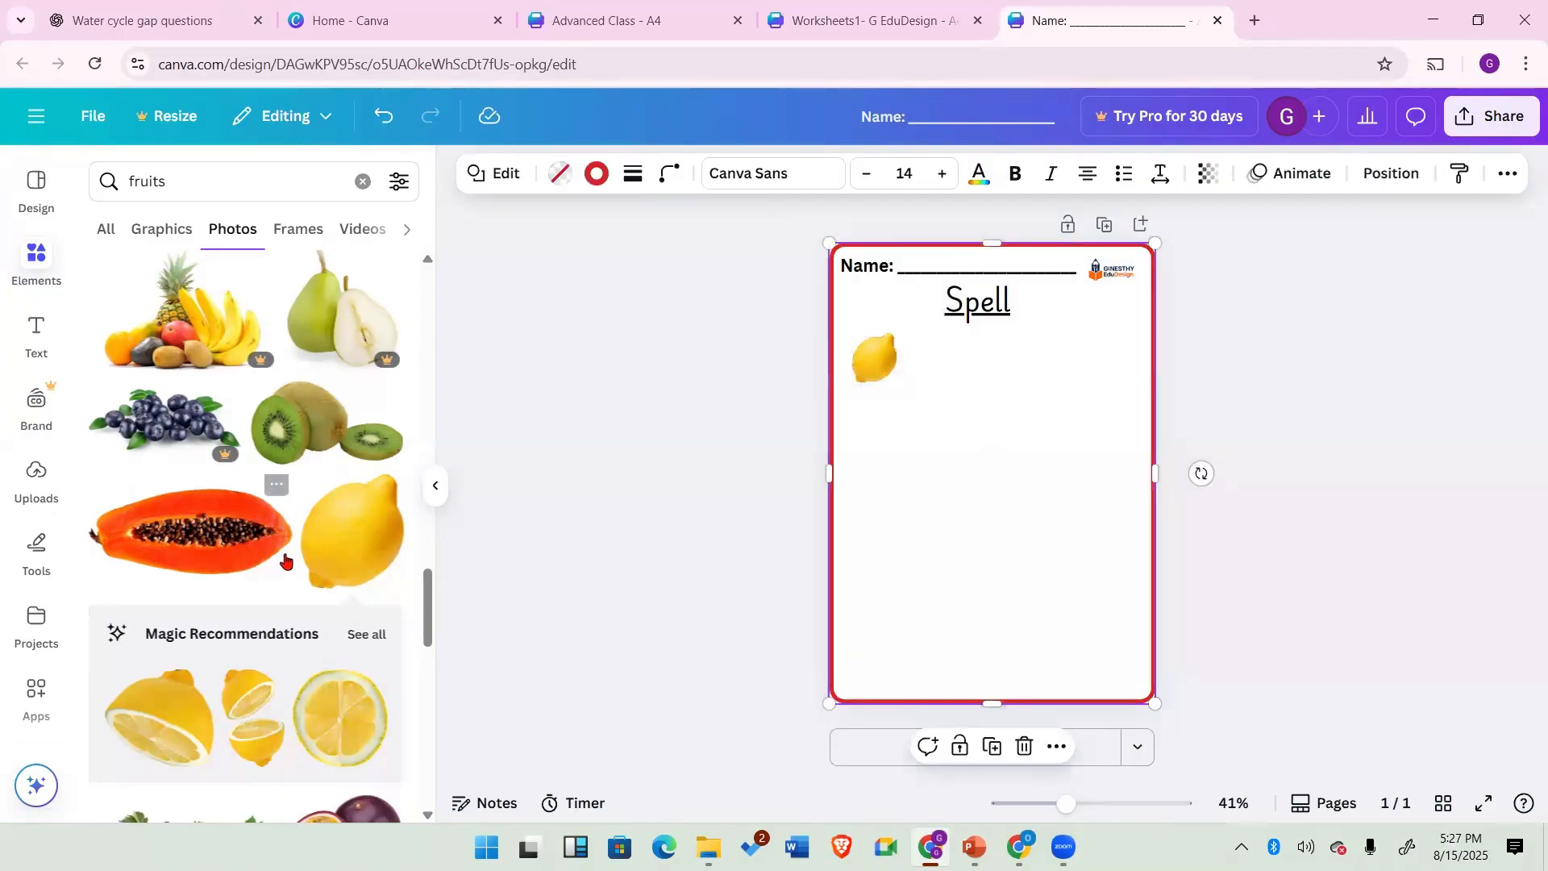
pyautogui.scroll(-10, 358, 541)
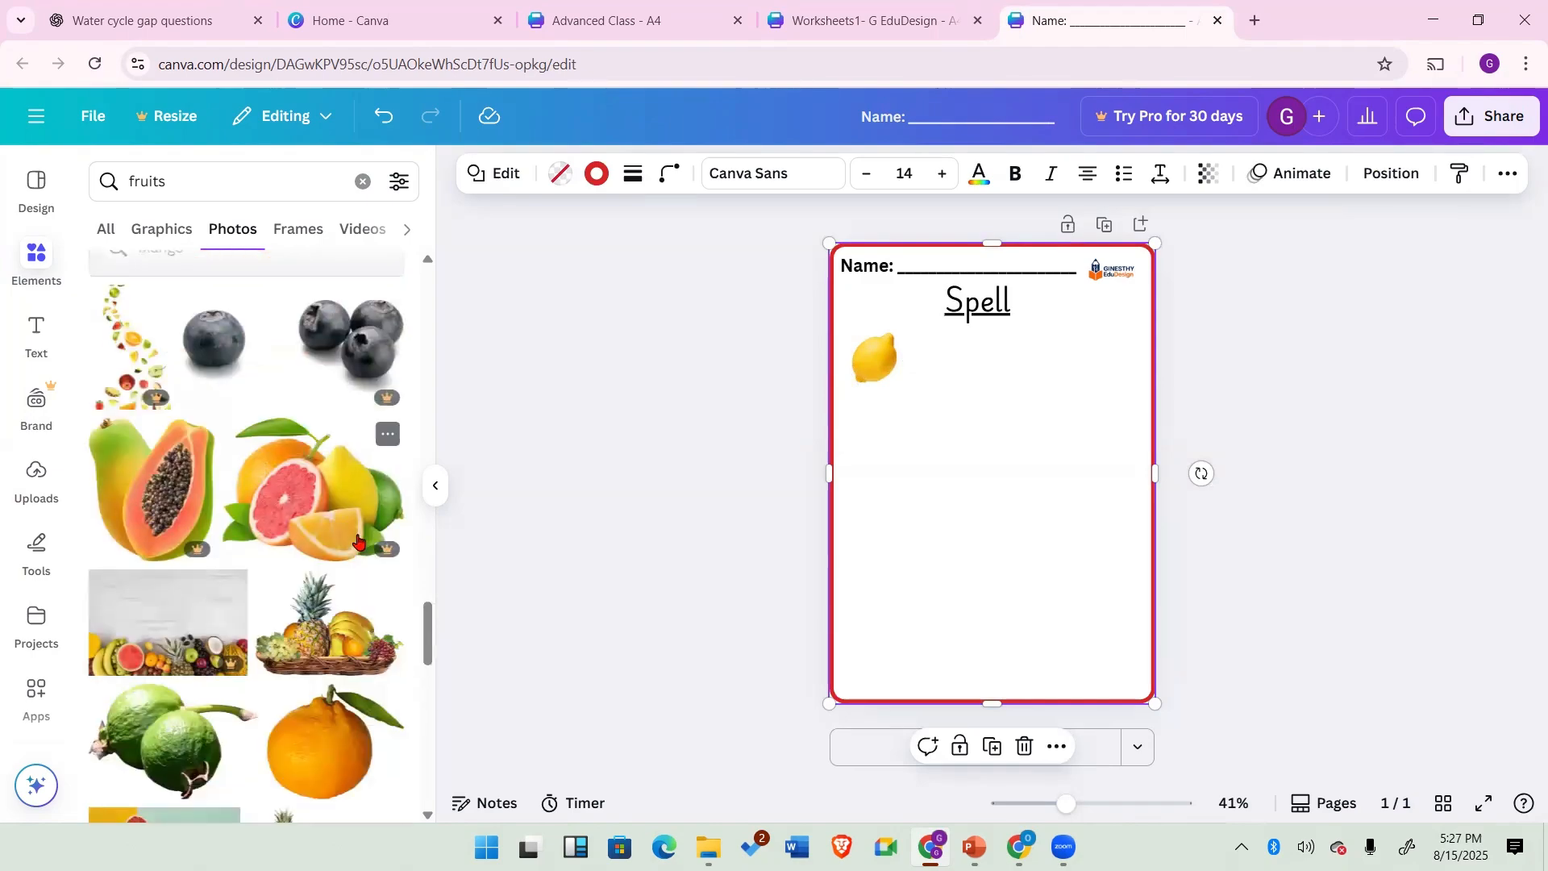
pyautogui.scroll(-5, 358, 604)
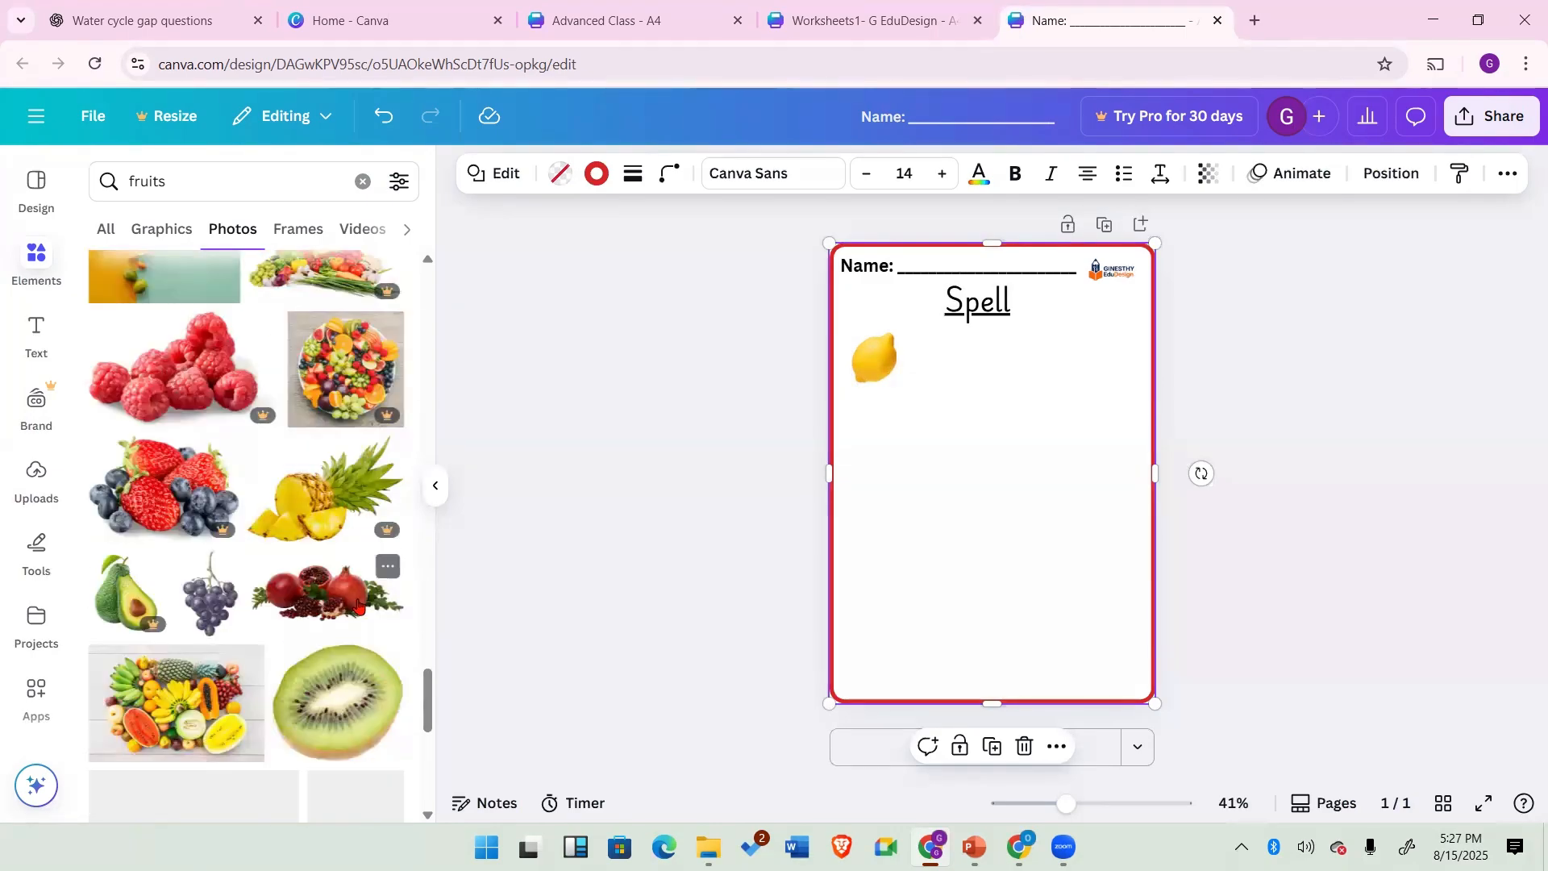
# Step: Add the watermelon slice photo and shrink it to about 5.5 × 3.7 below the lemon near the left edge
pyautogui.scroll(-5, 359, 606)
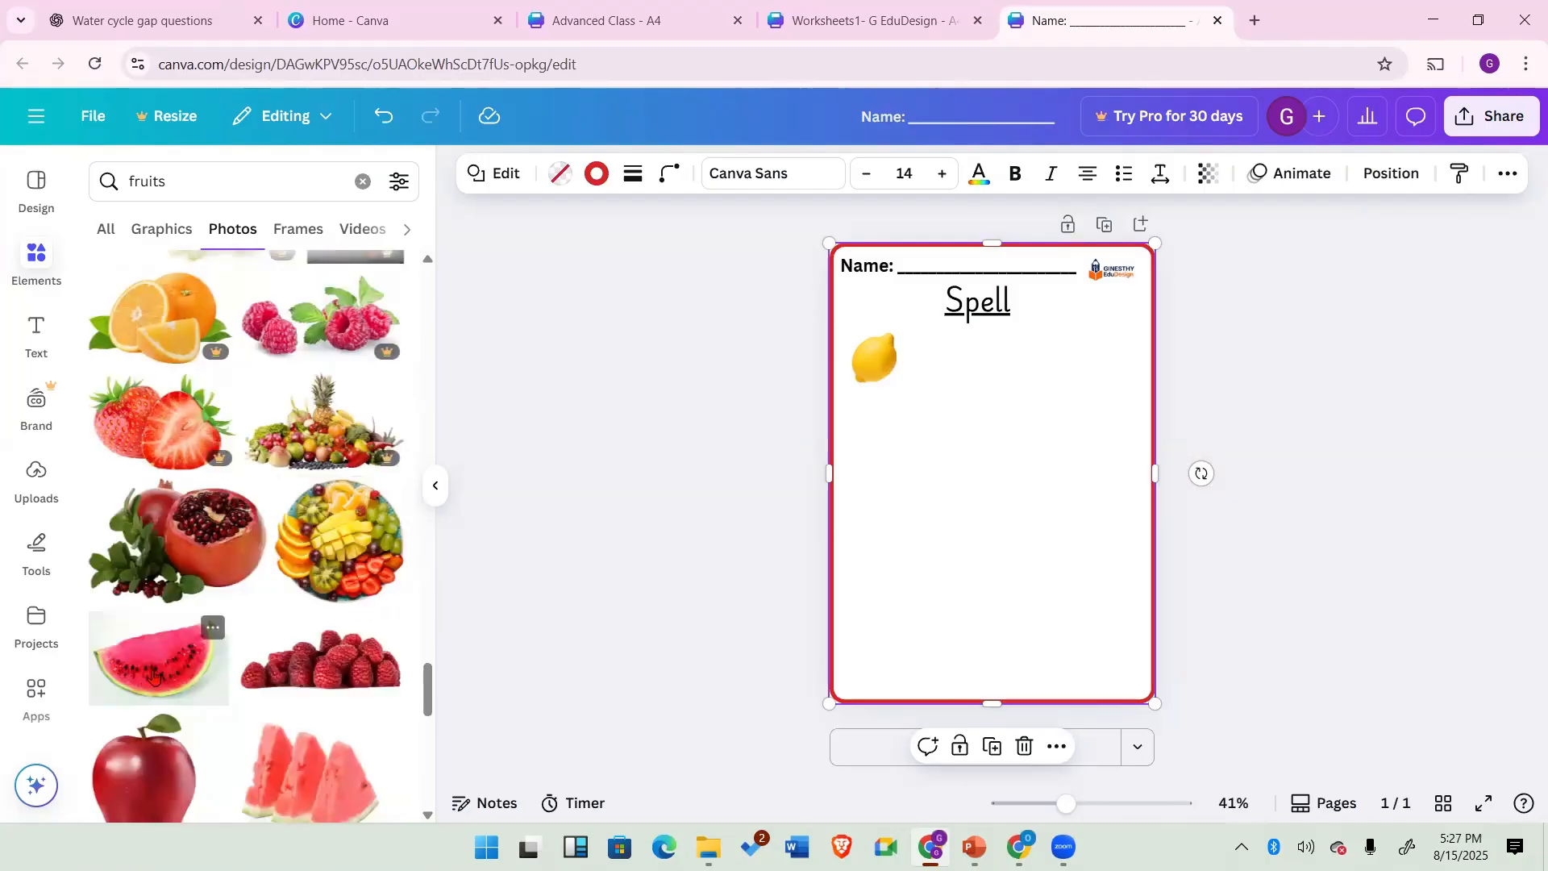
pyautogui.scroll(-3, 328, 746)
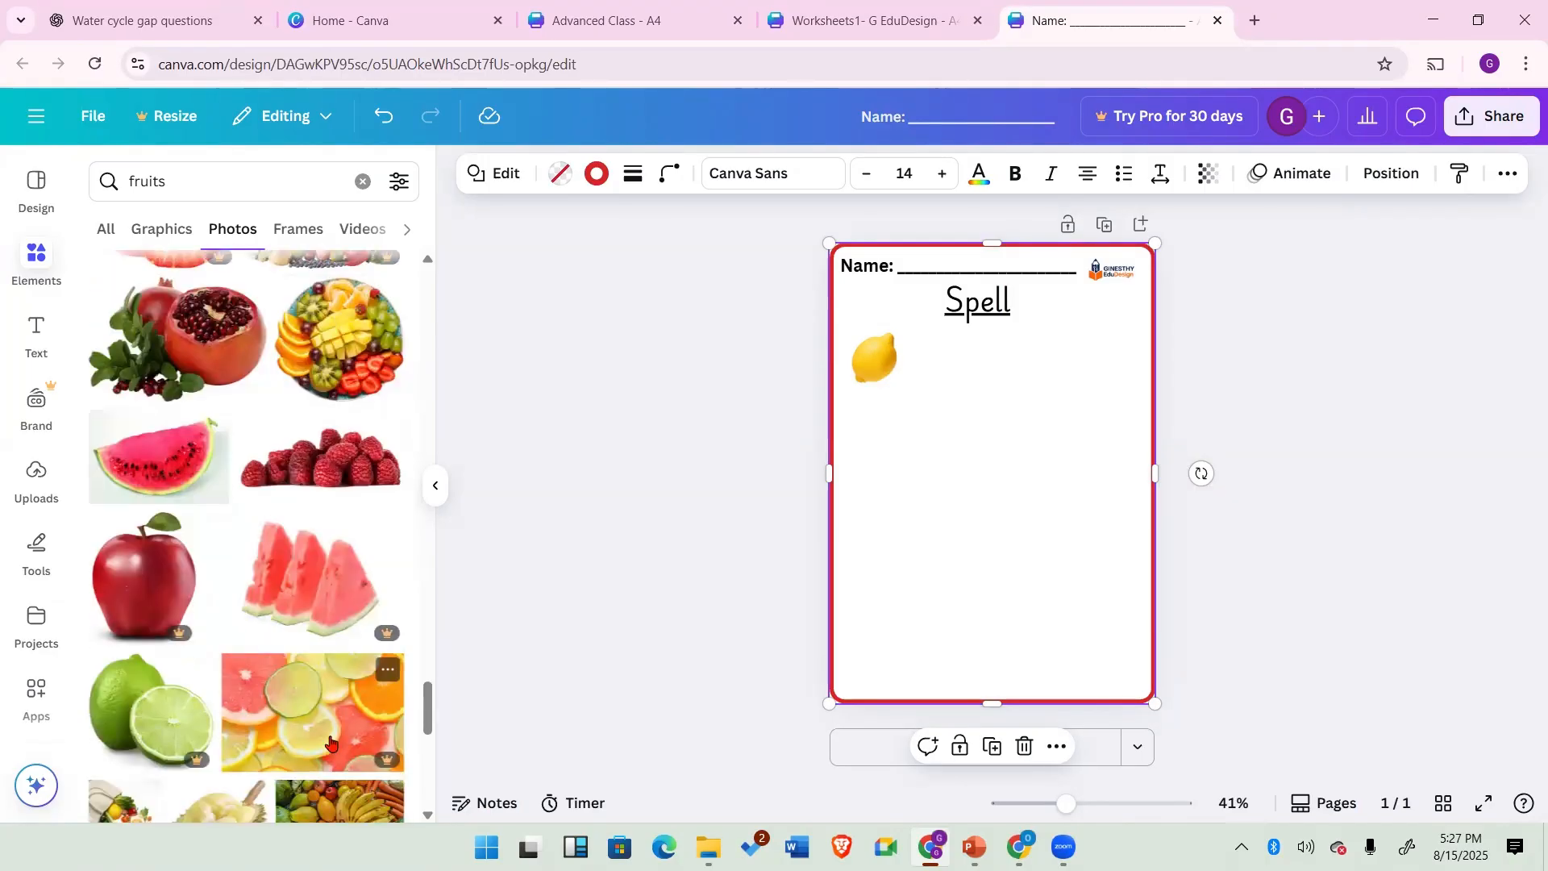
pyautogui.scroll(3, 330, 742)
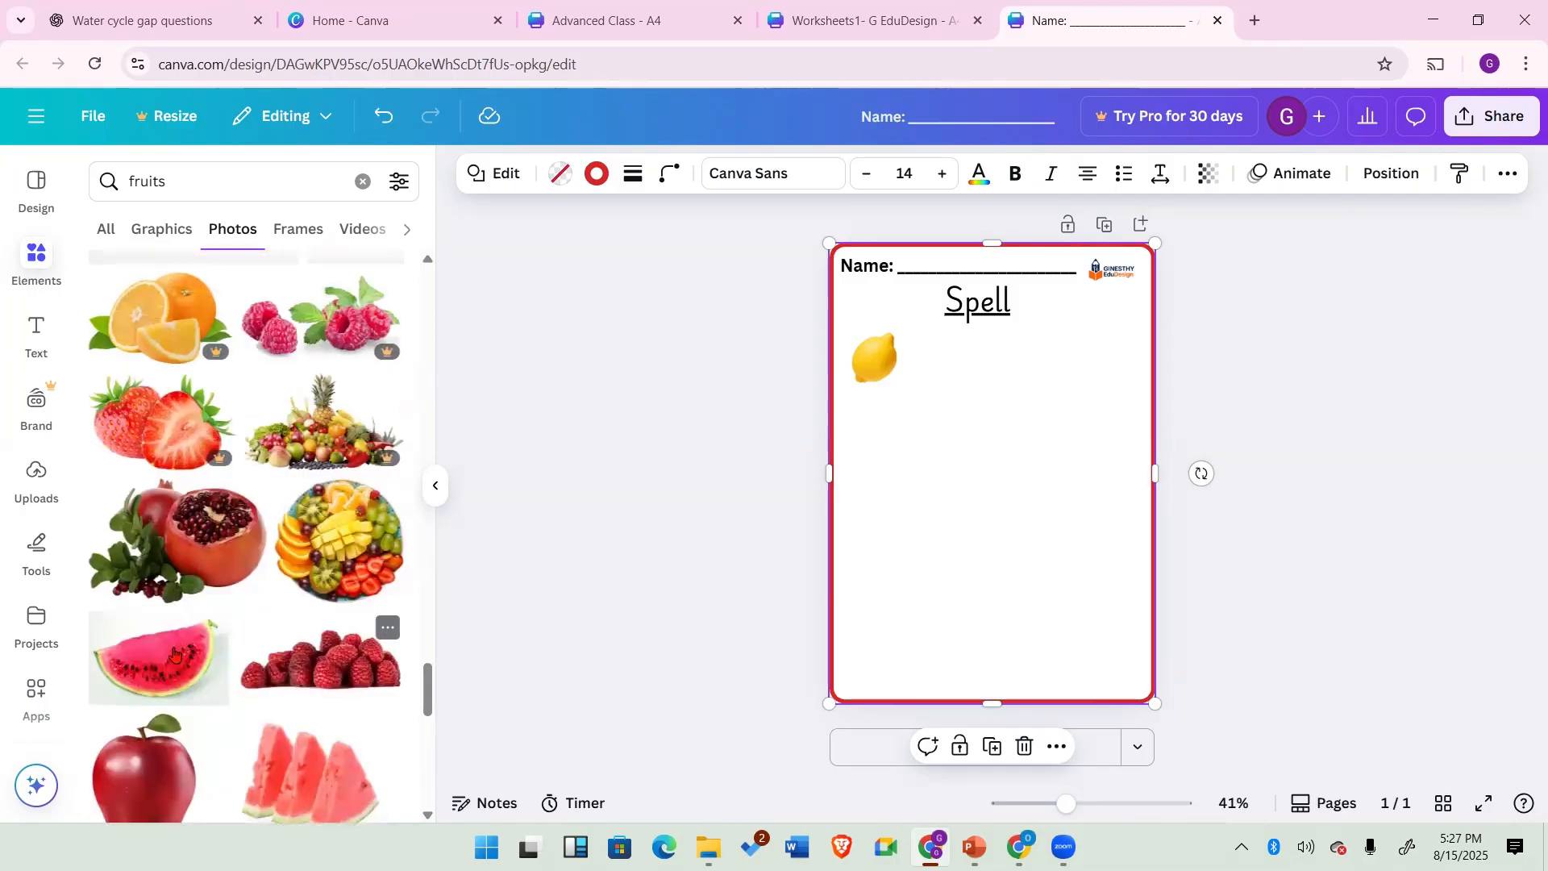
pyautogui.click(159, 661)
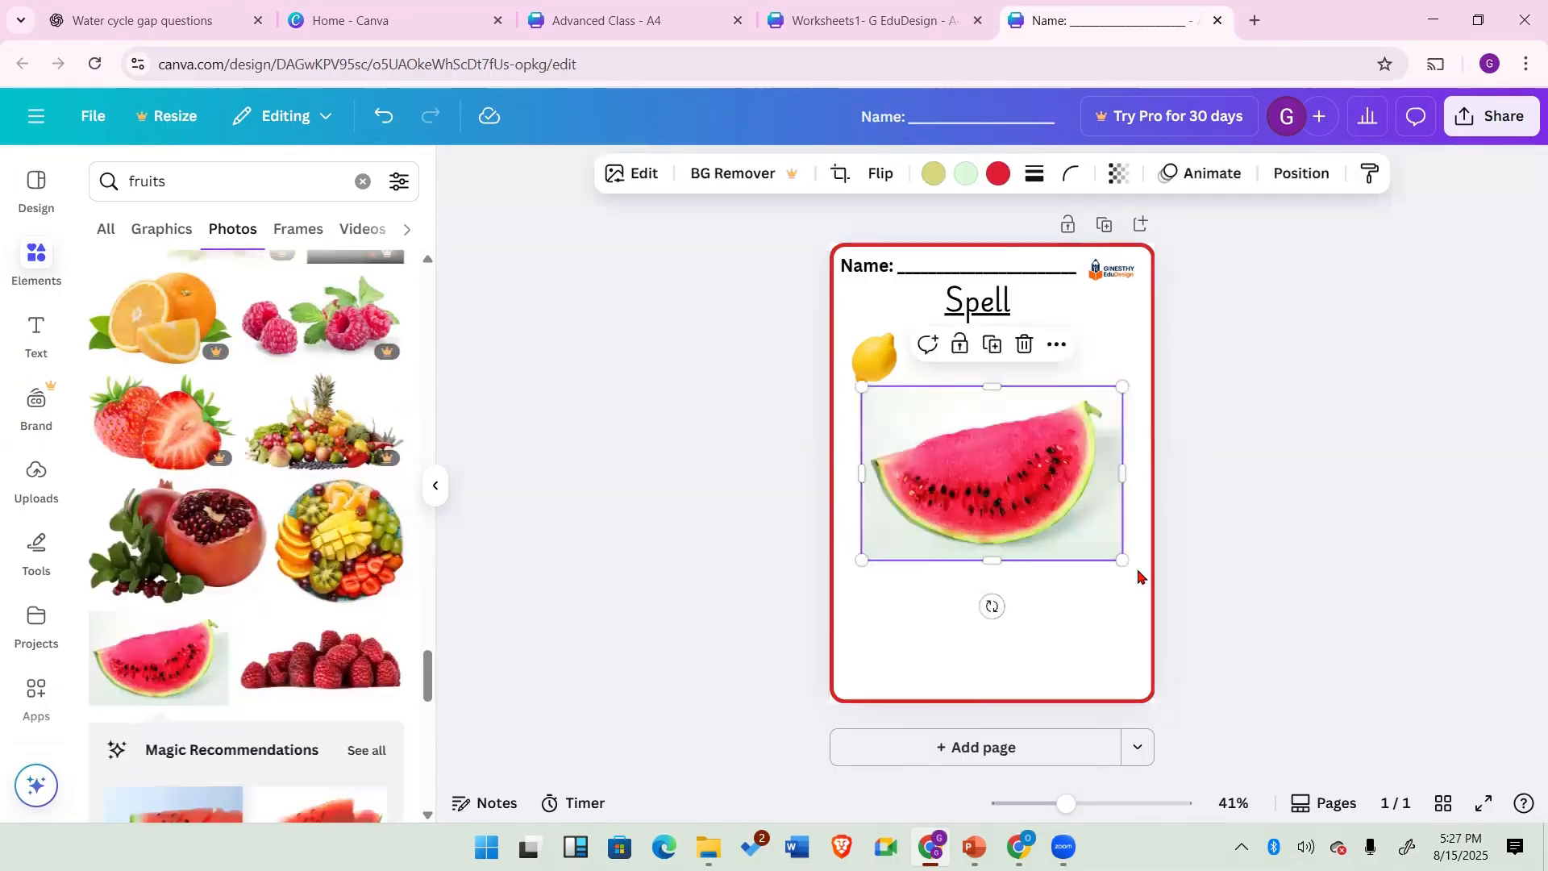
pyautogui.moveTo(1075, 532); pyautogui.dragTo(927, 468)
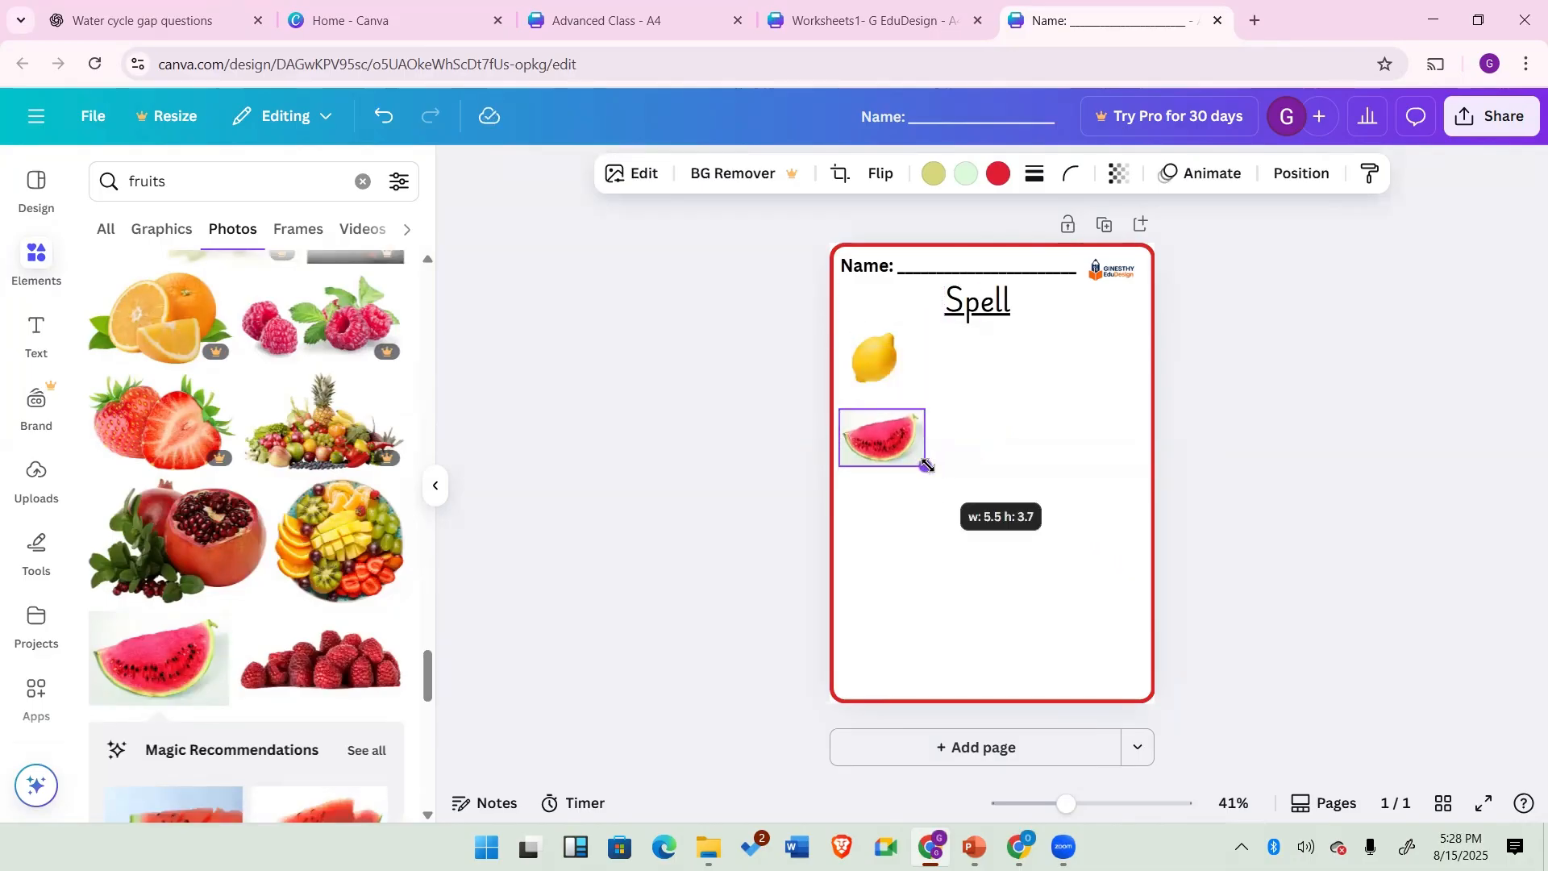
pyautogui.click(1021, 450)
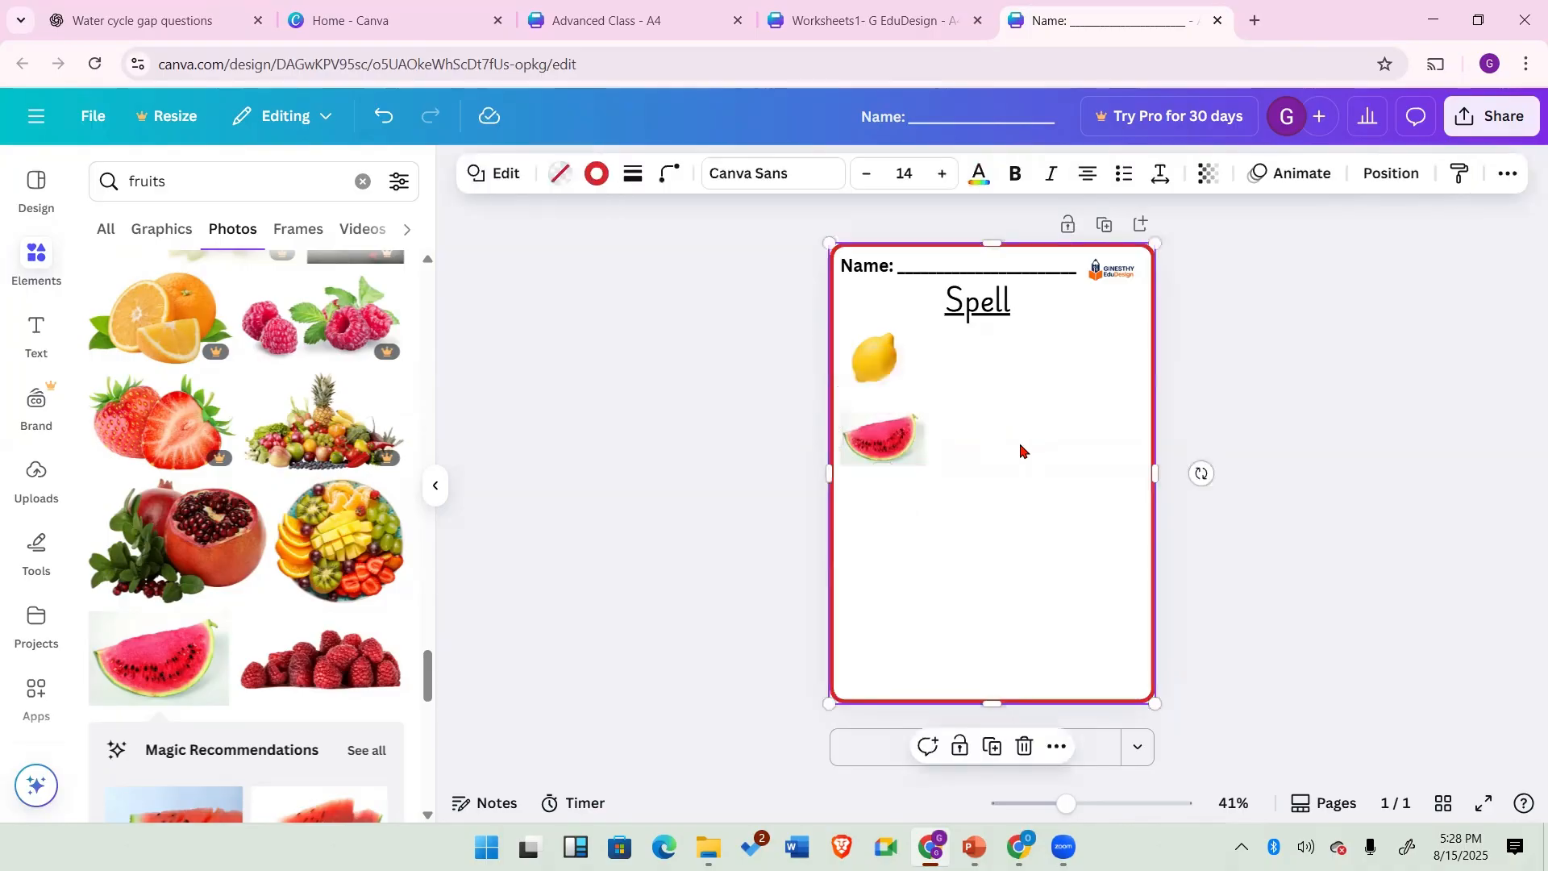
# Step: Clear the fruits search, open the Photos collection and add the green grapes photo to the page
pyautogui.click(35, 258)
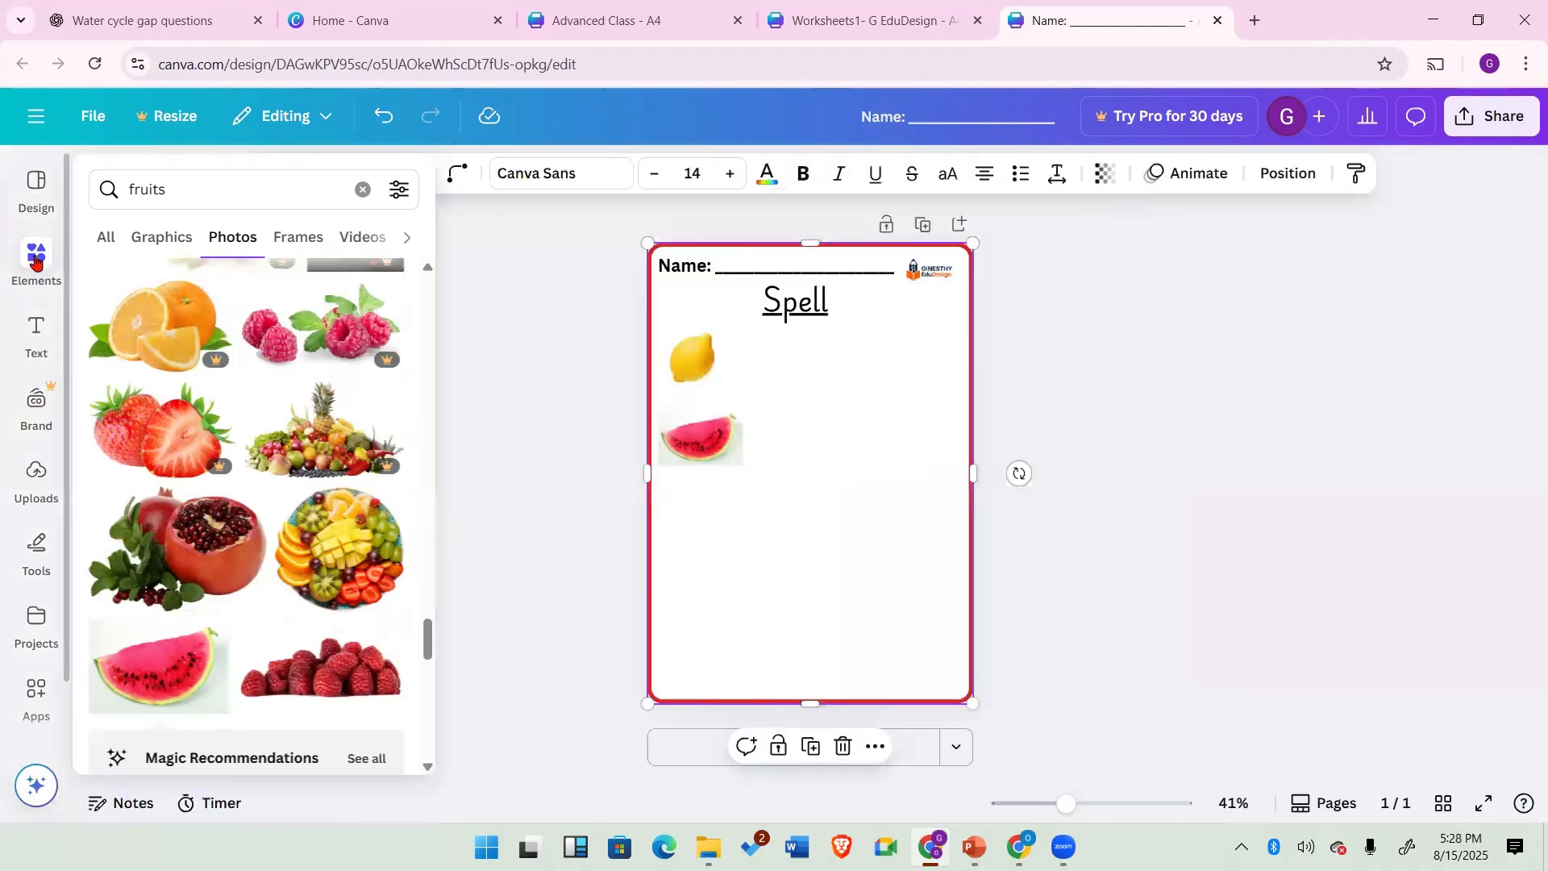
pyautogui.click(362, 190)
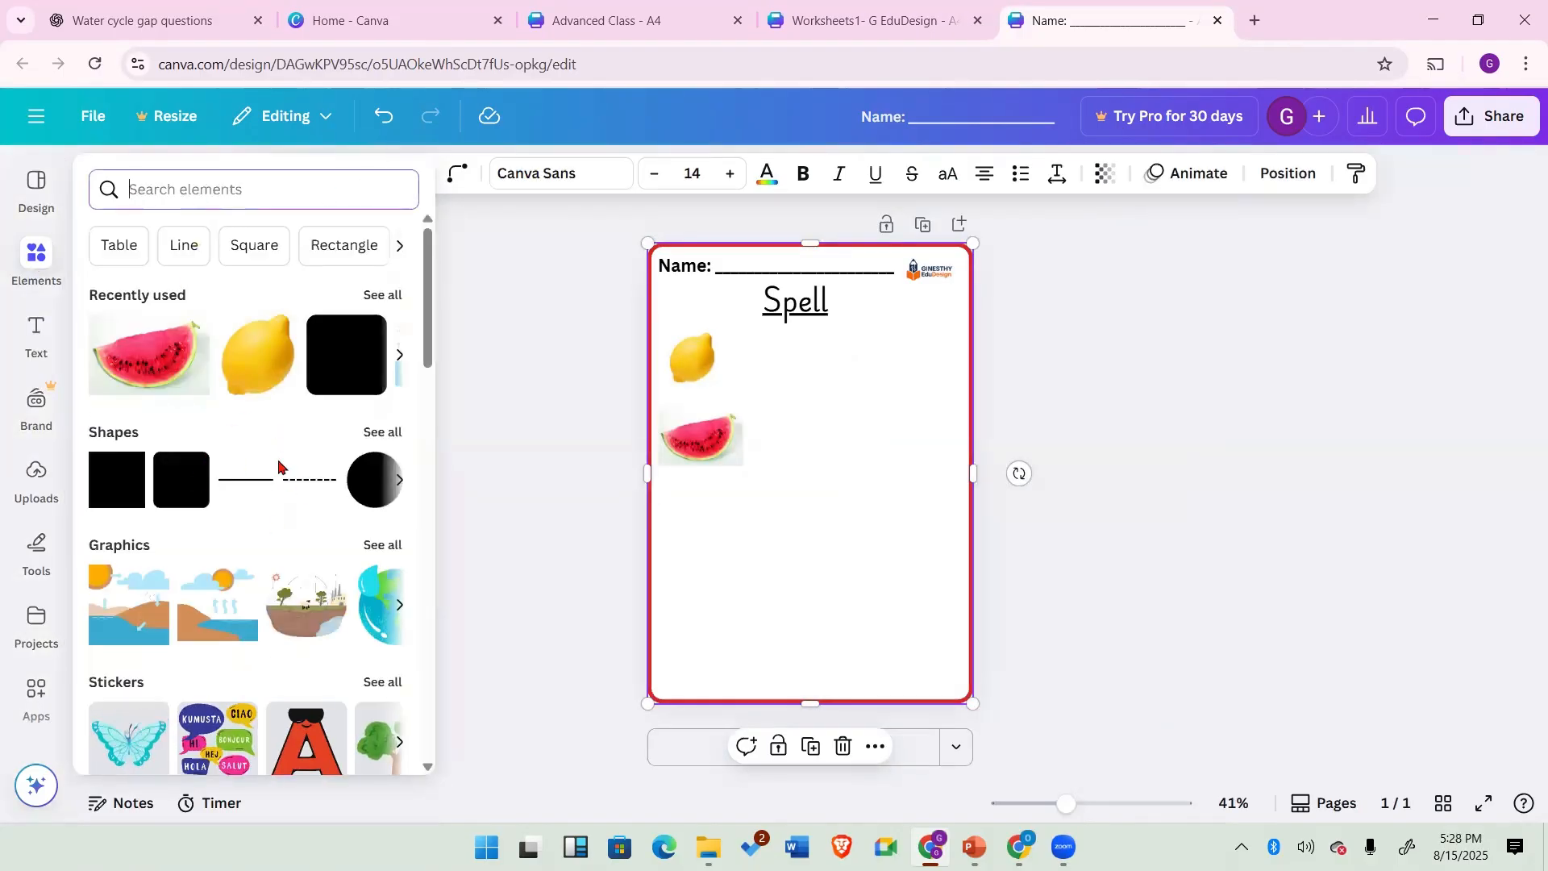
pyautogui.scroll(-3, 218, 546)
pyautogui.scroll(-1, 224, 551)
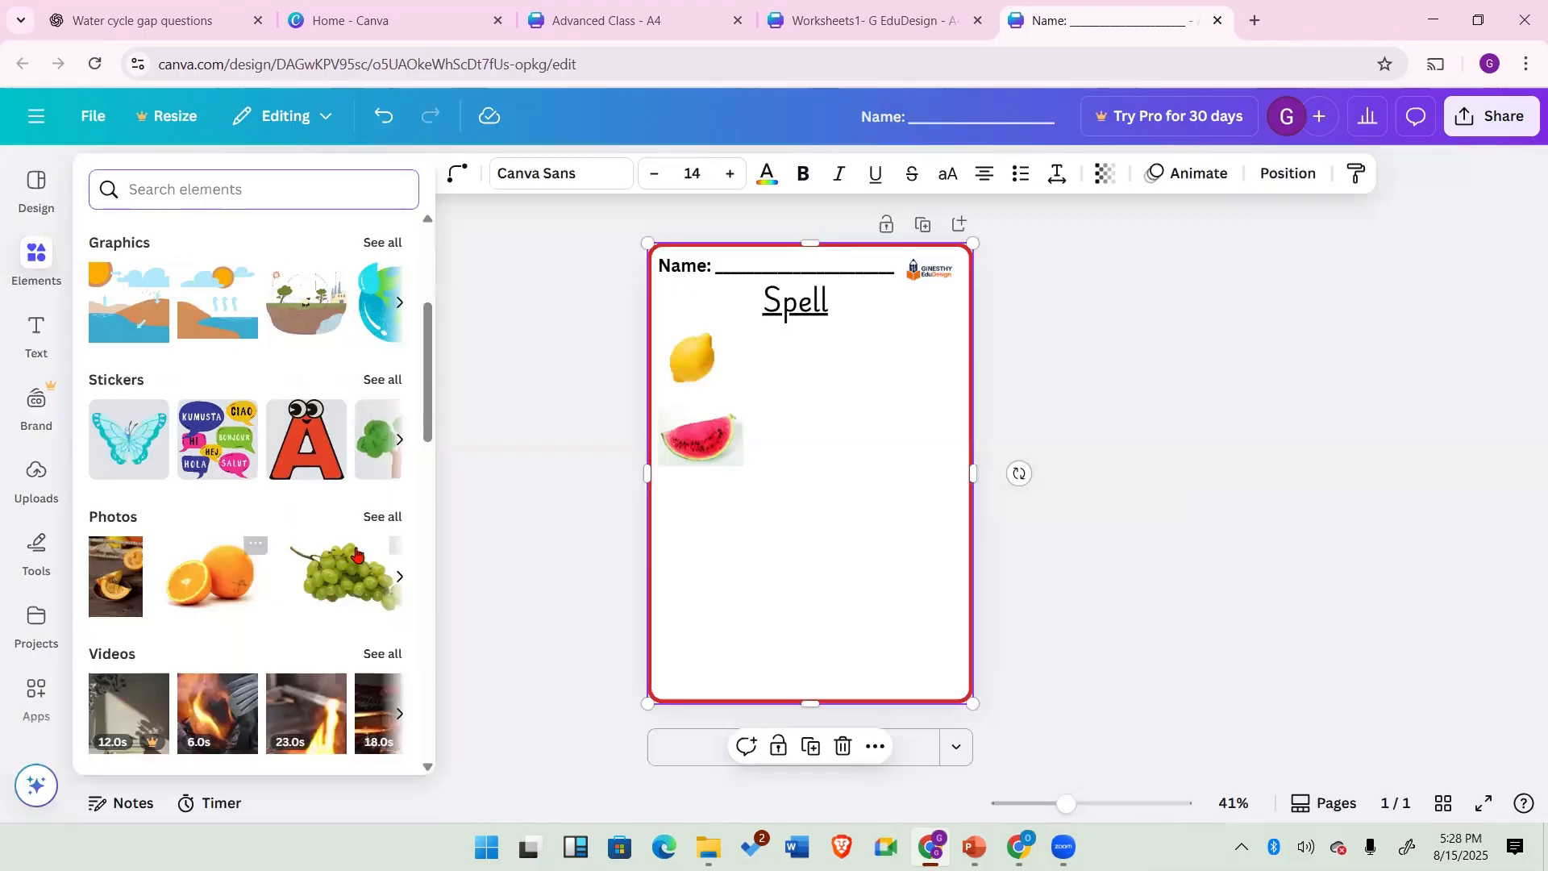
pyautogui.click(547, 411)
pyautogui.click(35, 262)
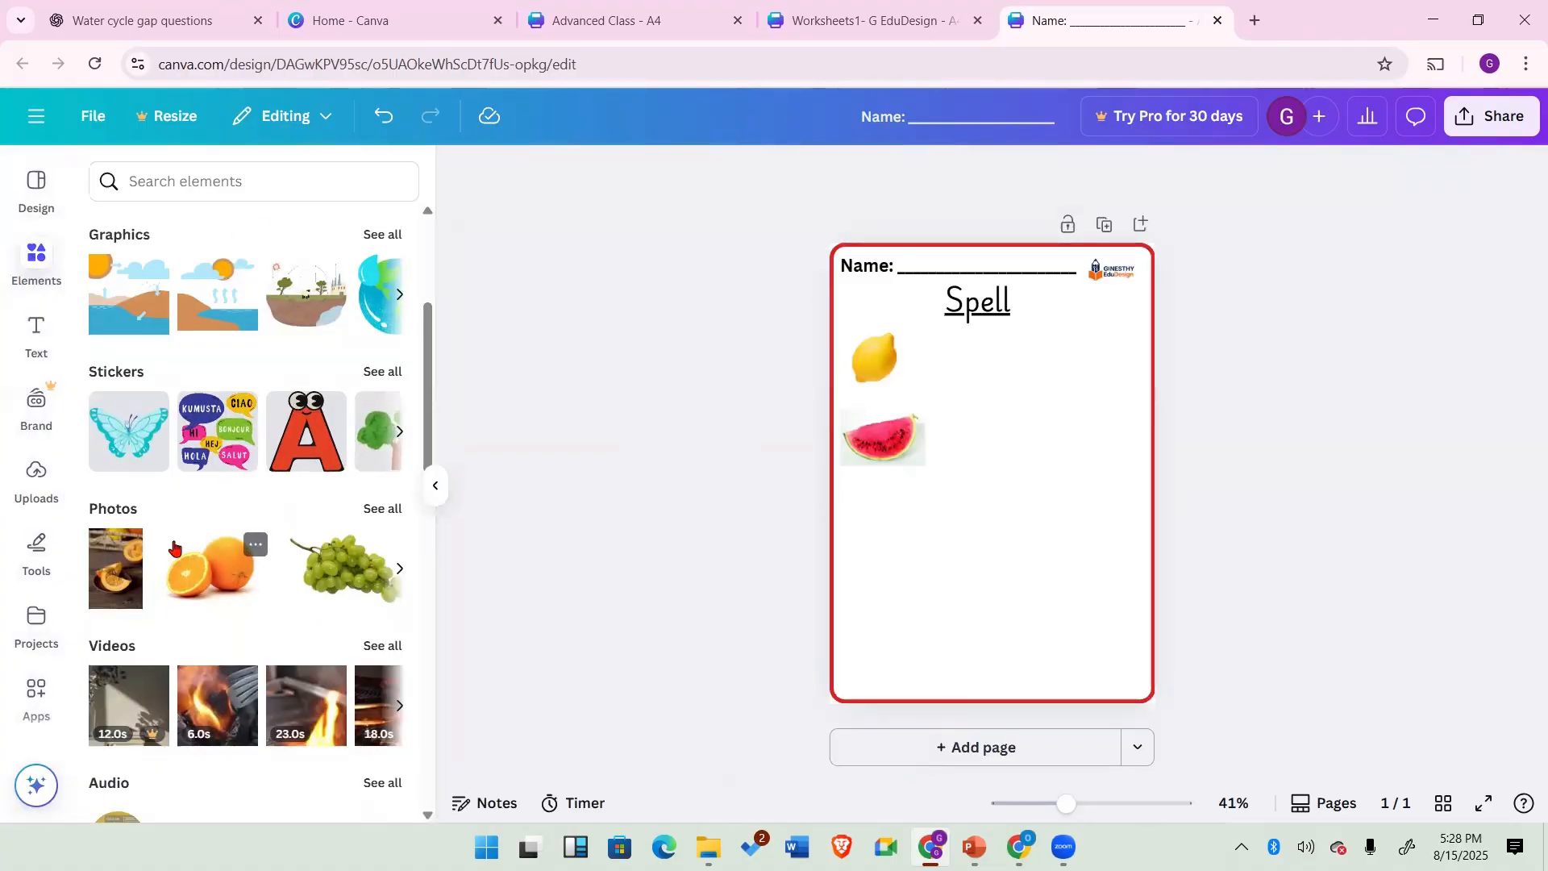
pyautogui.click(378, 512)
pyautogui.scroll(-4, 328, 519)
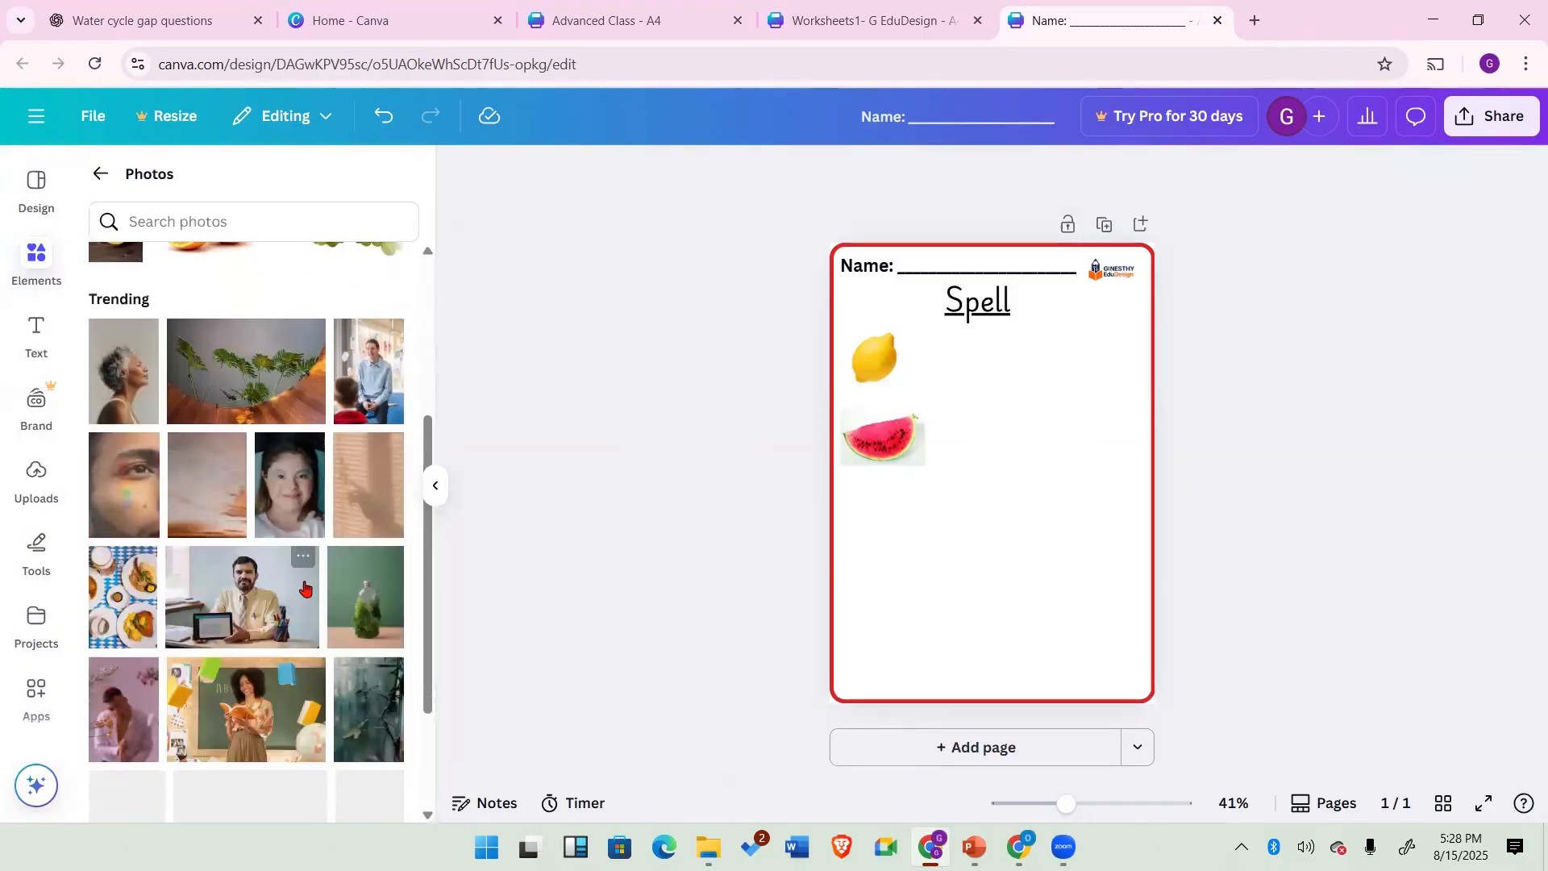
pyautogui.scroll(4, 305, 589)
pyautogui.click(342, 520)
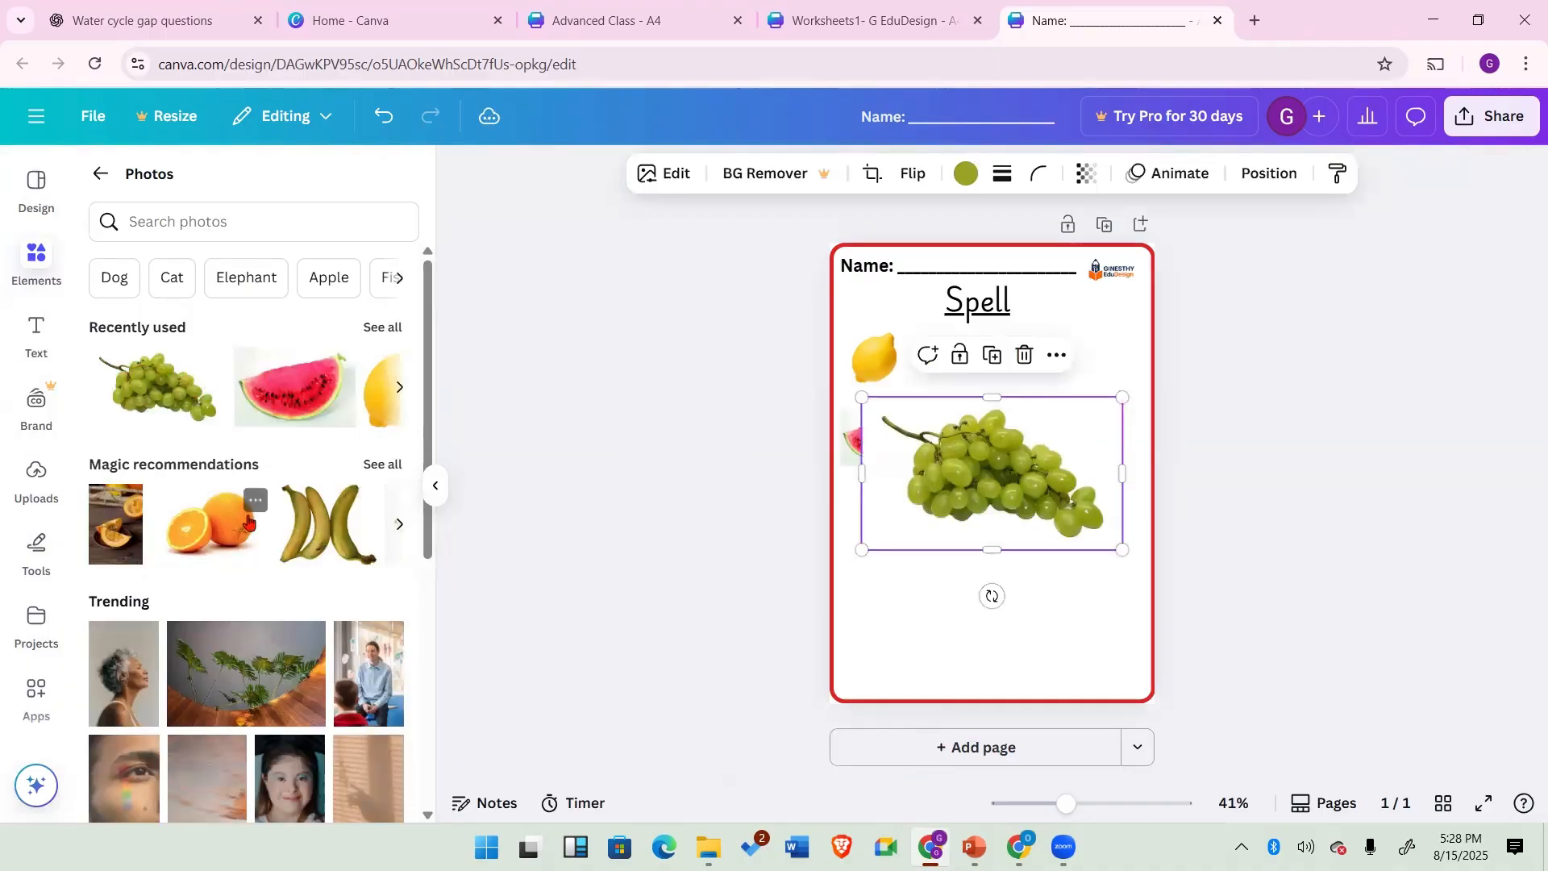
# Step: Shrink the grapes photo and place it below the watermelon near the left edge
pyautogui.click(370, 466)
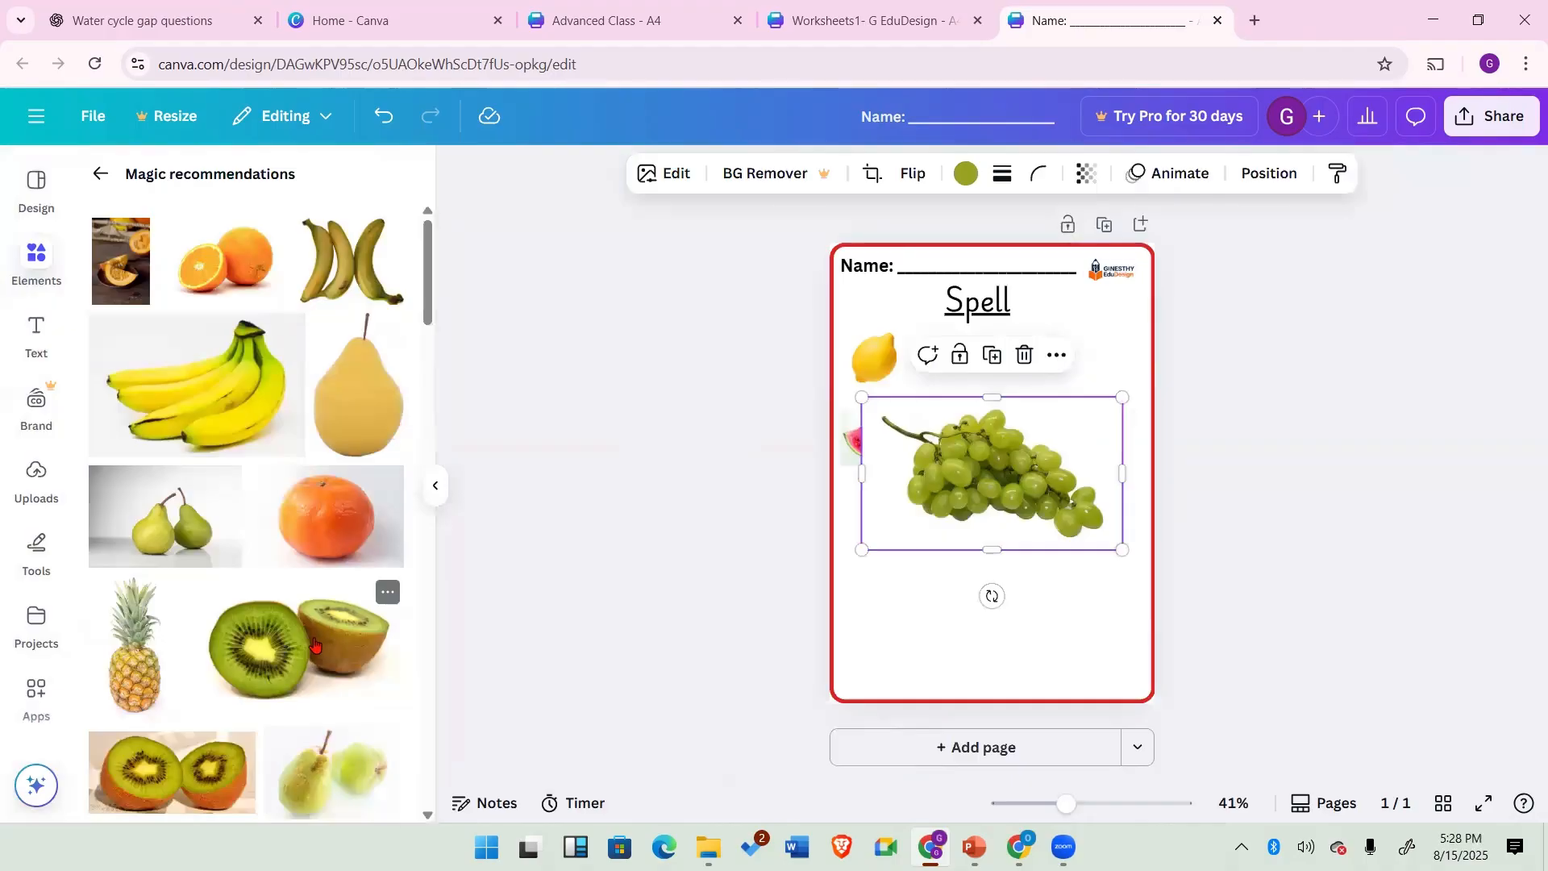
pyautogui.scroll(-5, 315, 646)
pyautogui.scroll(-5, 315, 643)
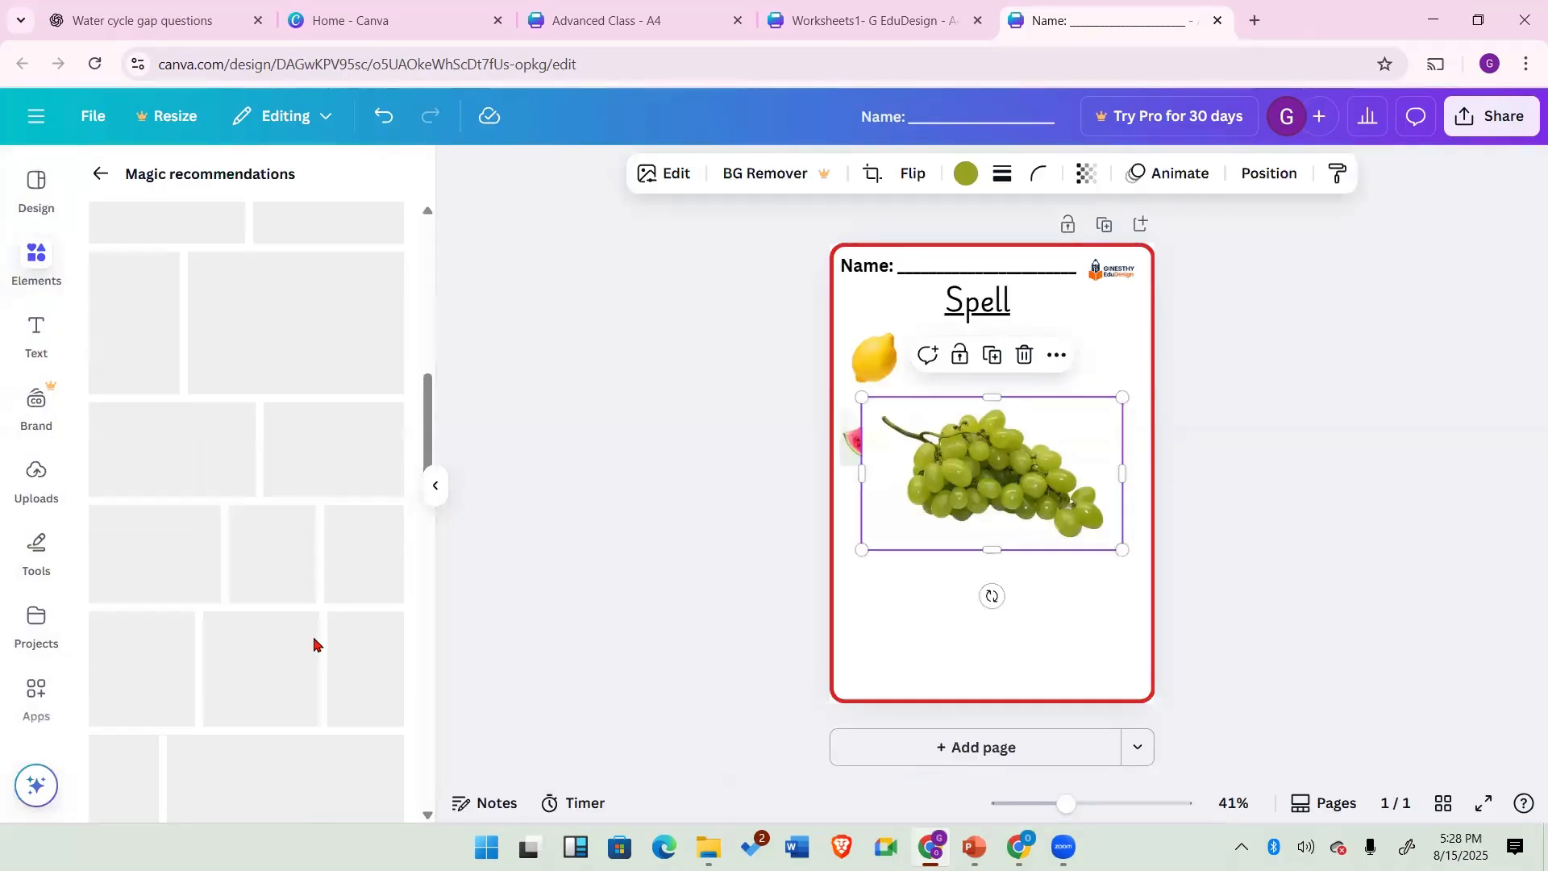
pyautogui.scroll(5, 315, 642)
pyautogui.scroll(4, 315, 643)
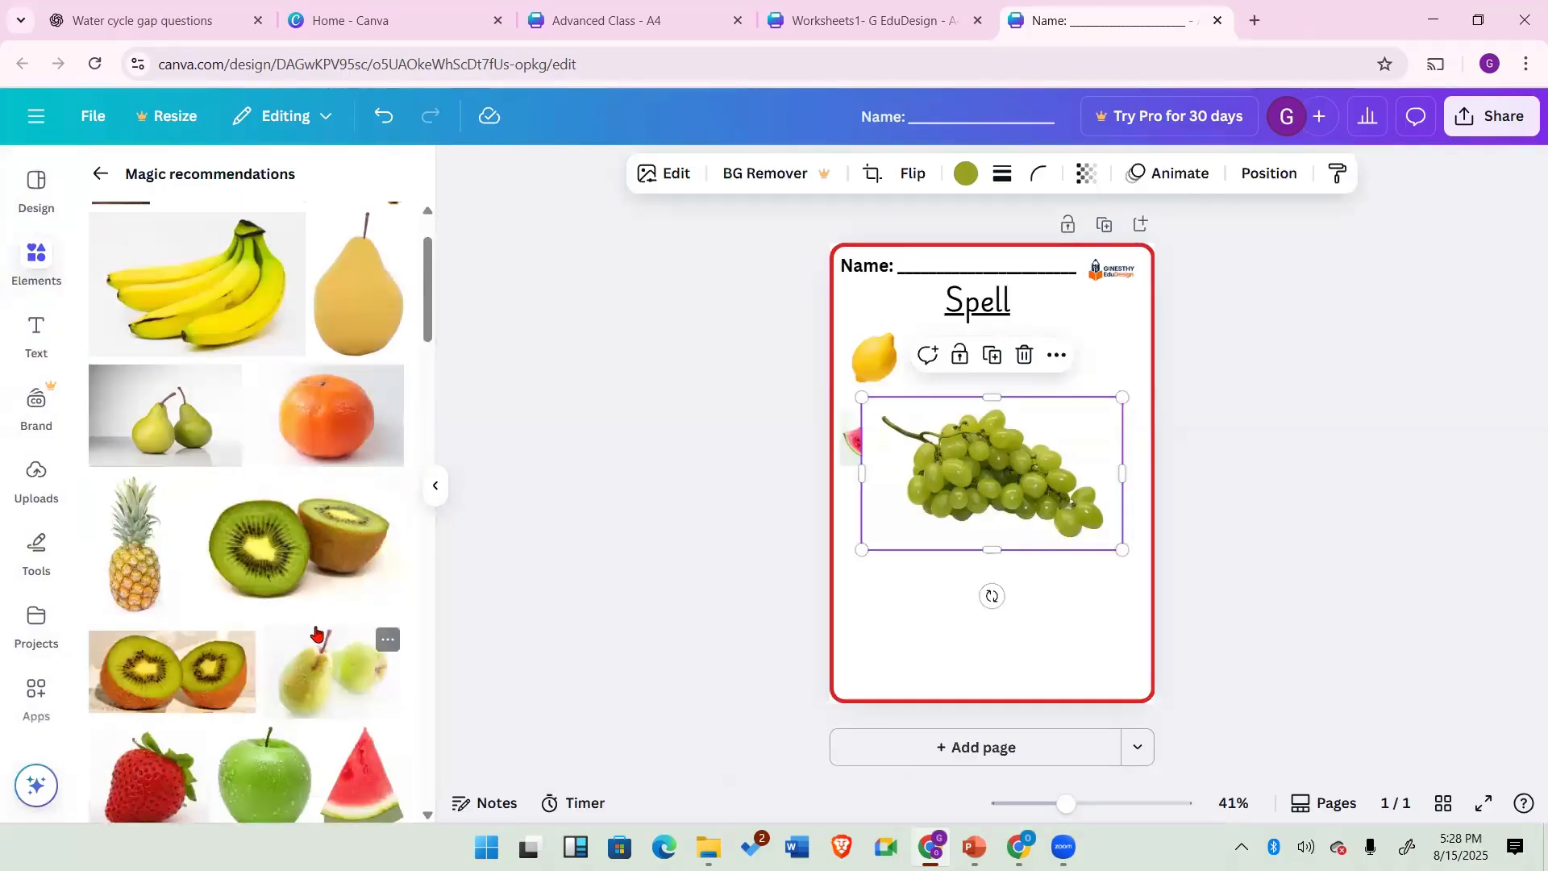
pyautogui.scroll(1, 315, 633)
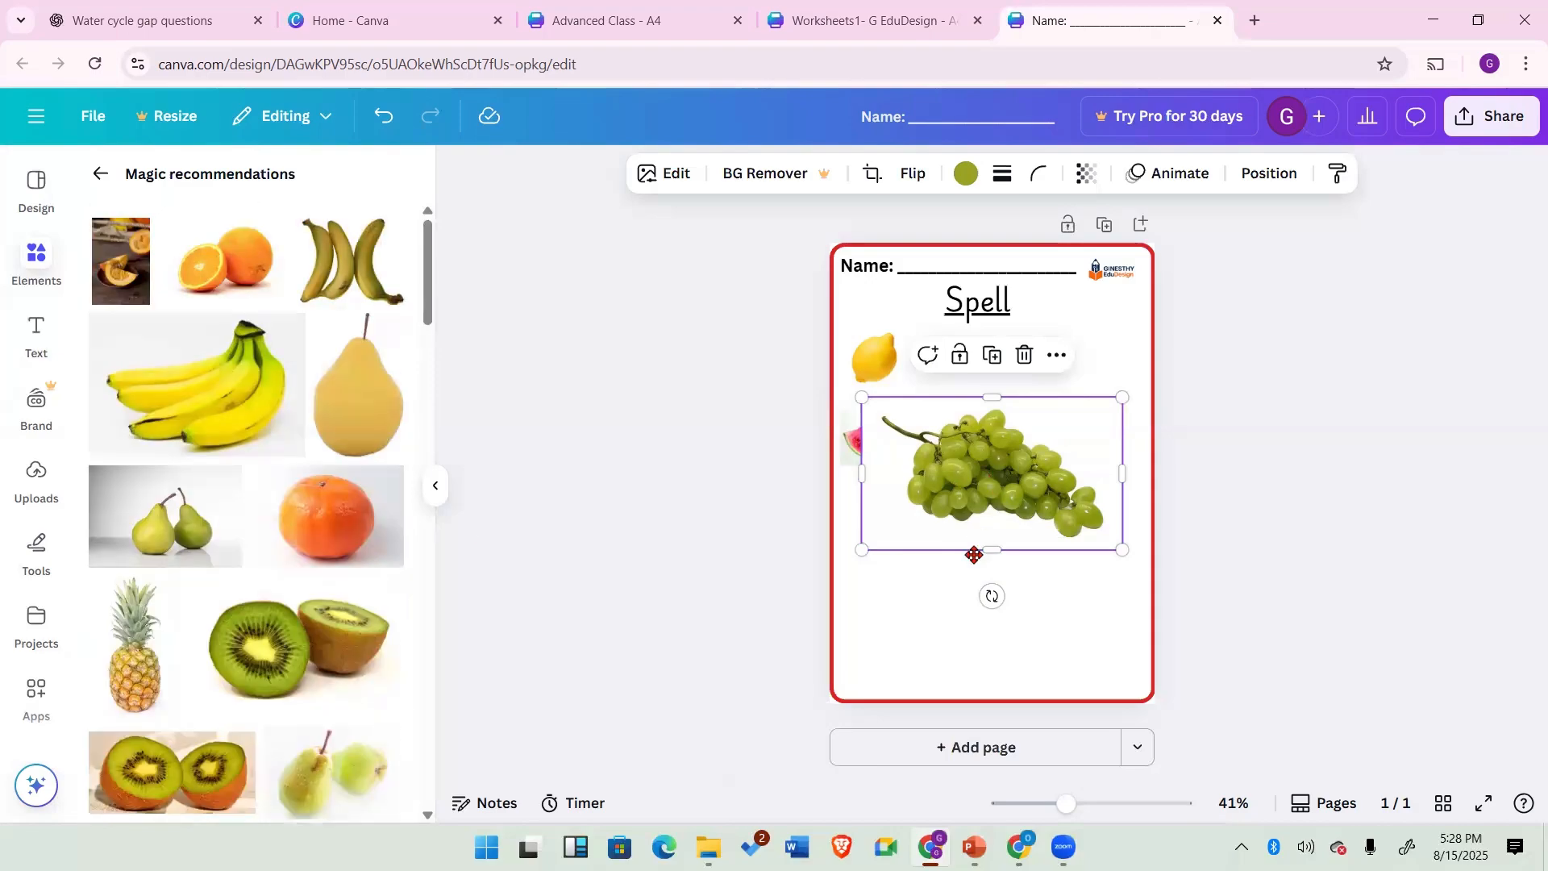
pyautogui.moveTo(974, 555); pyautogui.dragTo(959, 650)
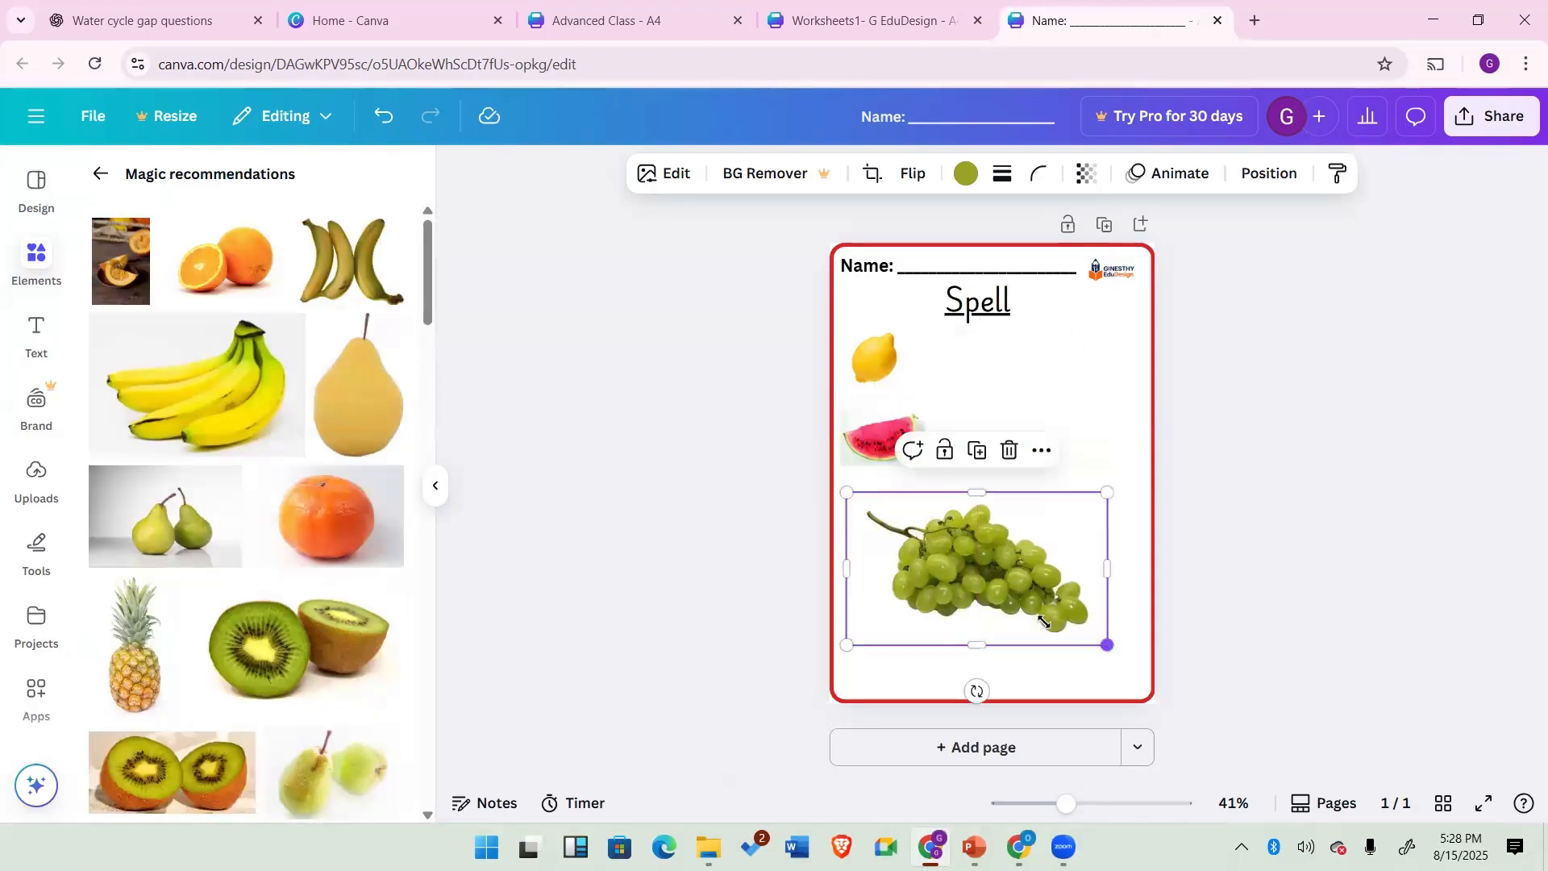
pyautogui.moveTo(1044, 621); pyautogui.dragTo(908, 515)
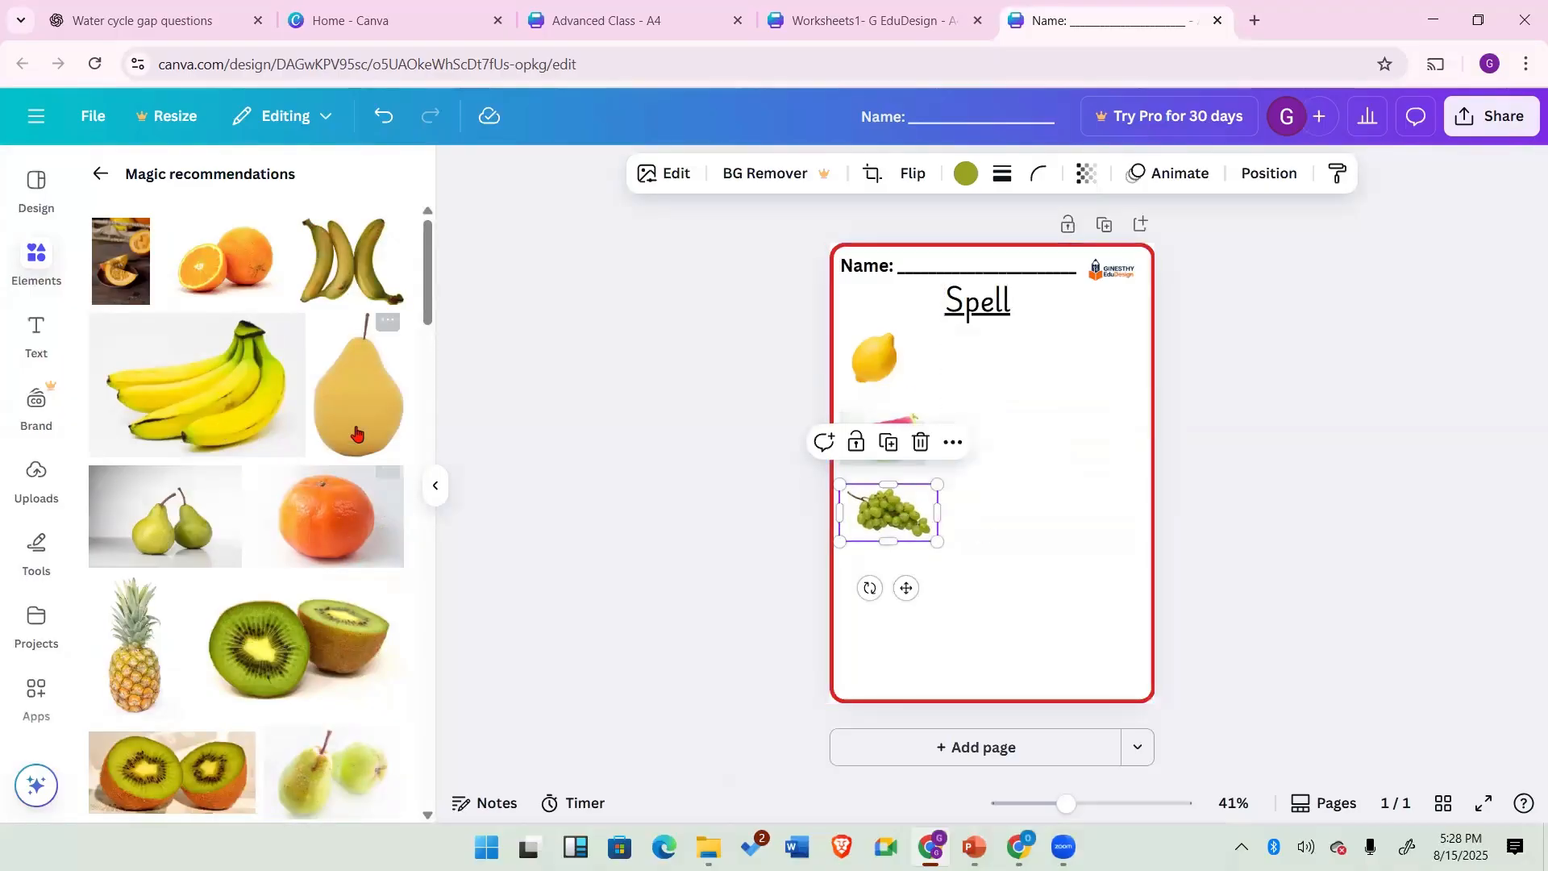
# Step: Add a pineapple photo from the recommendations, shrink it and place it below the grapes
pyautogui.scroll(-1, 152, 535)
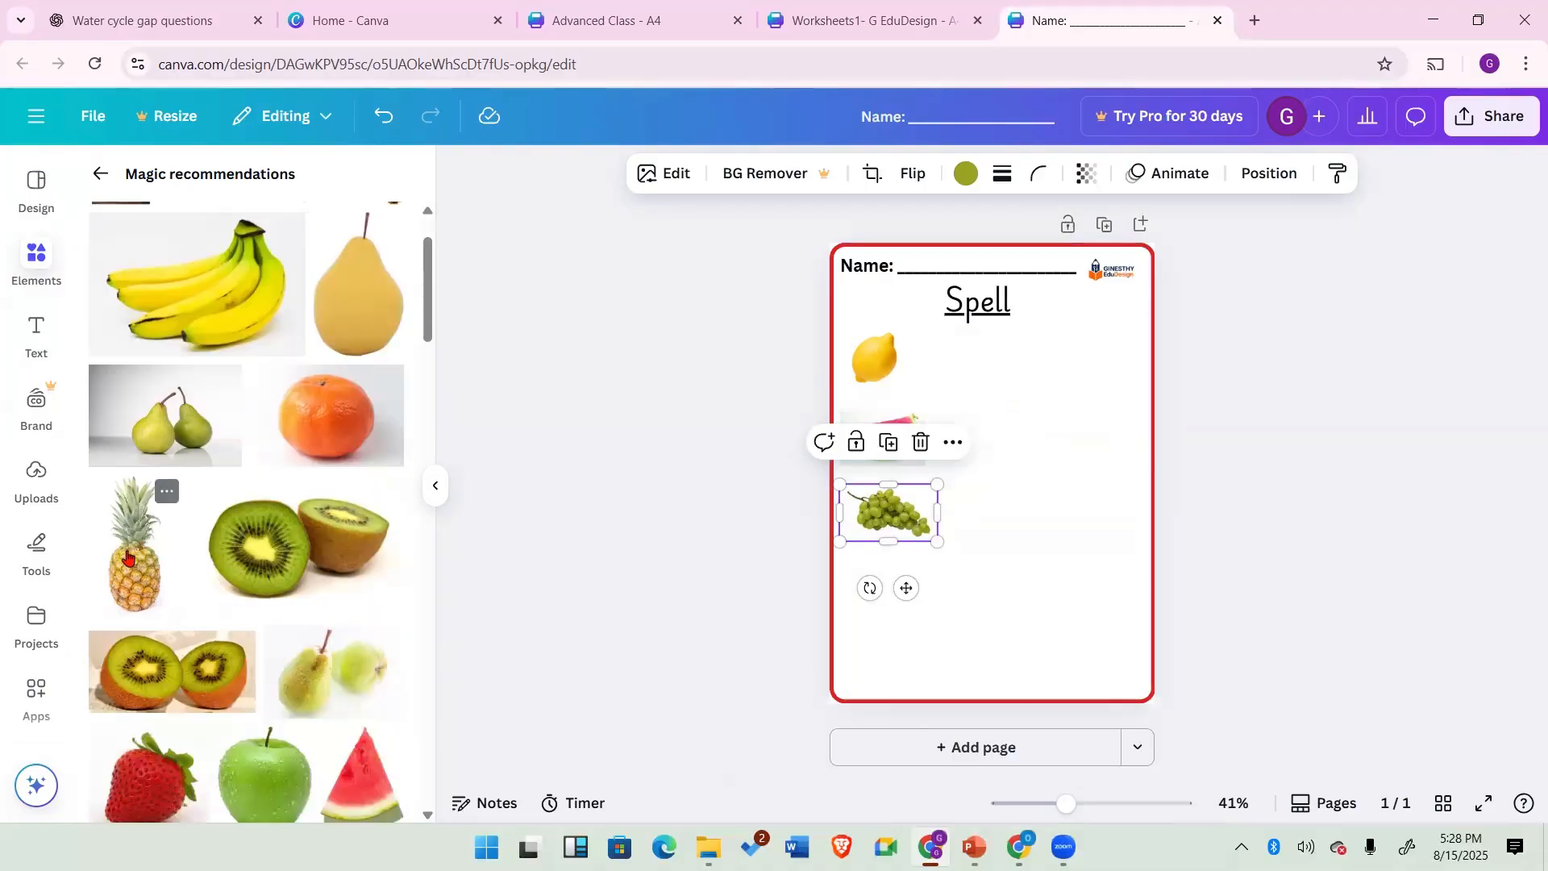
pyautogui.click(151, 536)
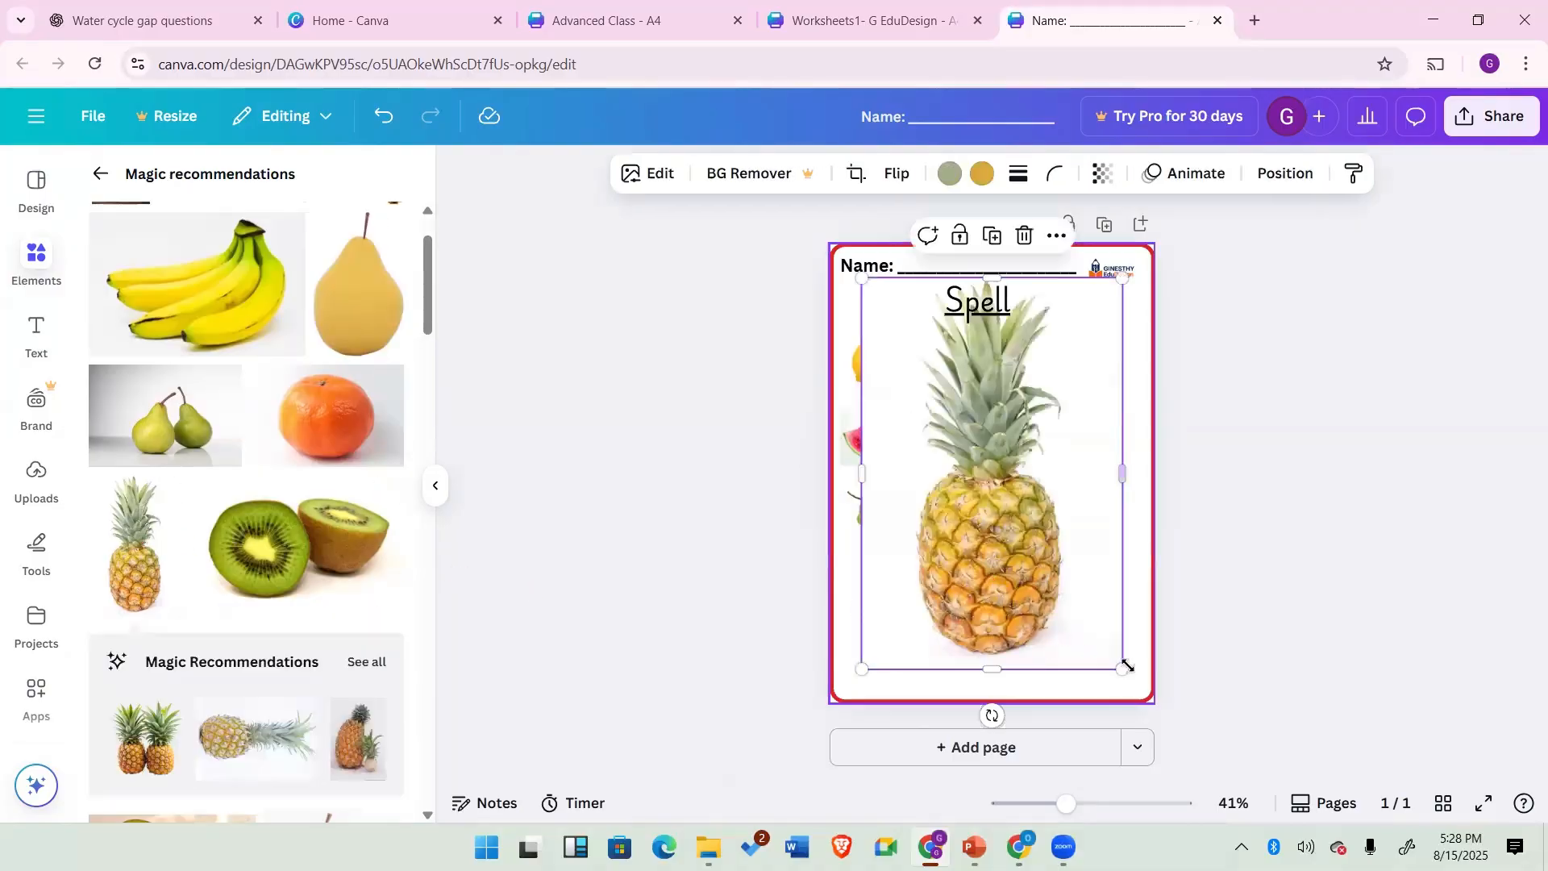
pyautogui.moveTo(1122, 670); pyautogui.dragTo(890, 376)
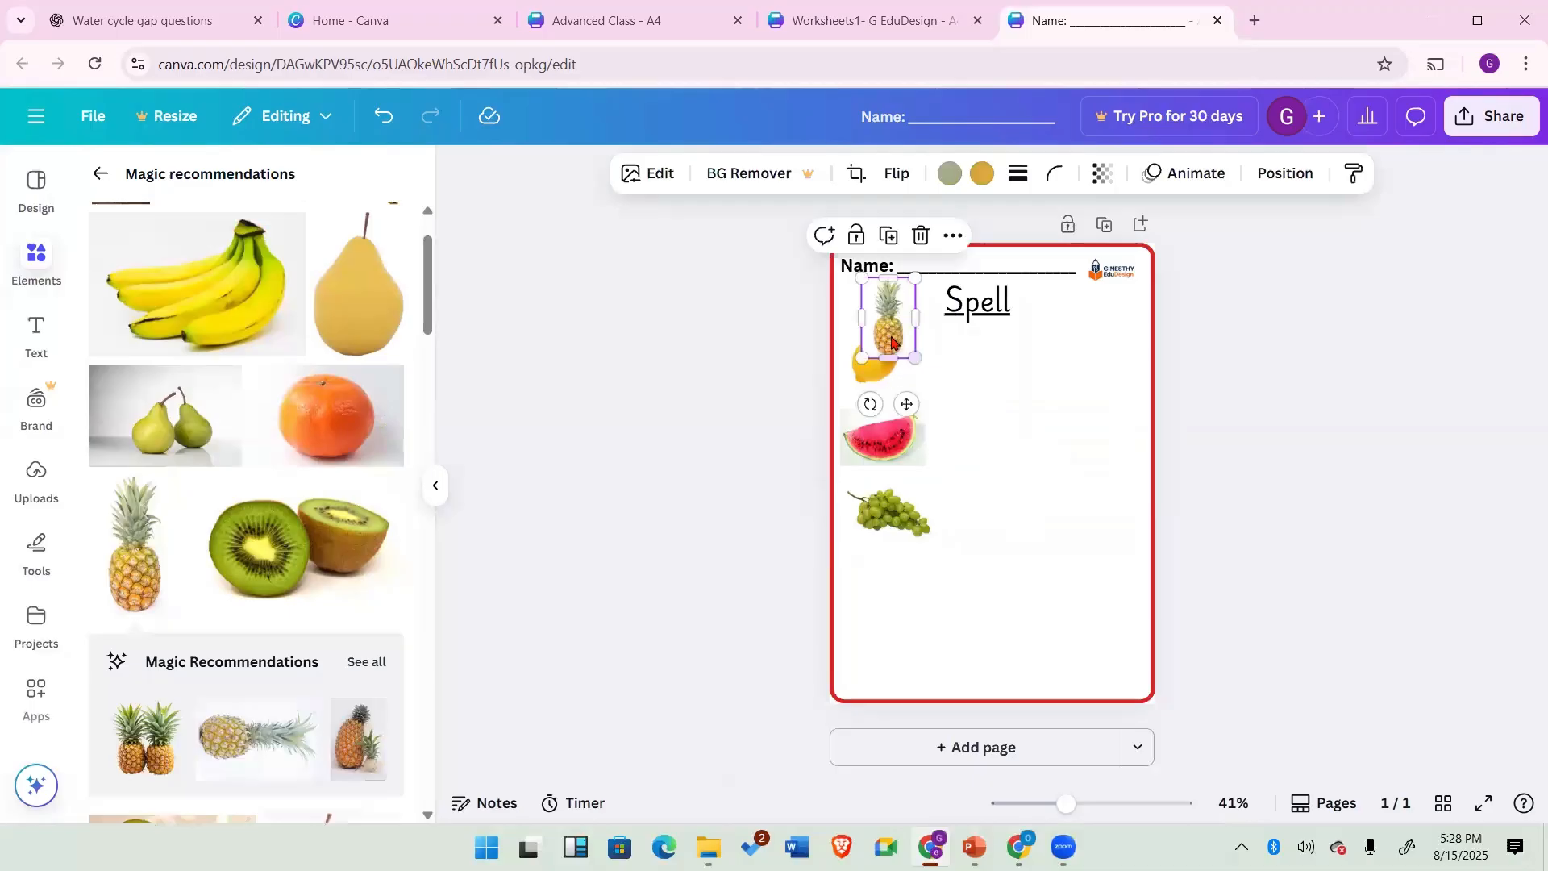
pyautogui.moveTo(887, 323); pyautogui.dragTo(902, 611)
pyautogui.click(937, 594)
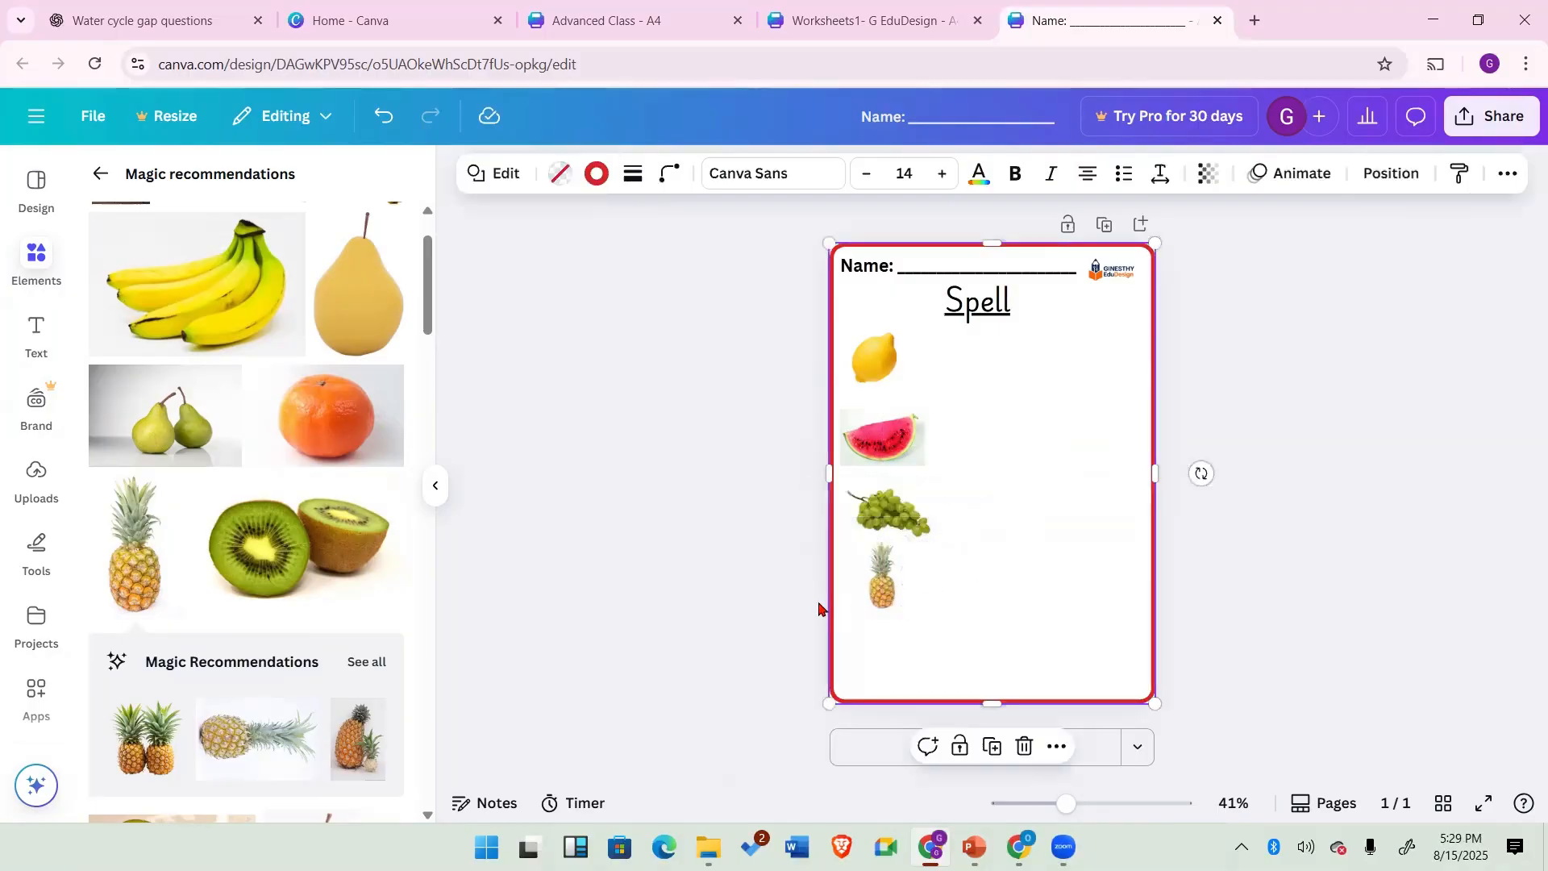
# Step: Add a green apple photo, shrink it and place it below the pineapple
pyautogui.scroll(-1, 240, 546)
pyautogui.scroll(-2, 240, 546)
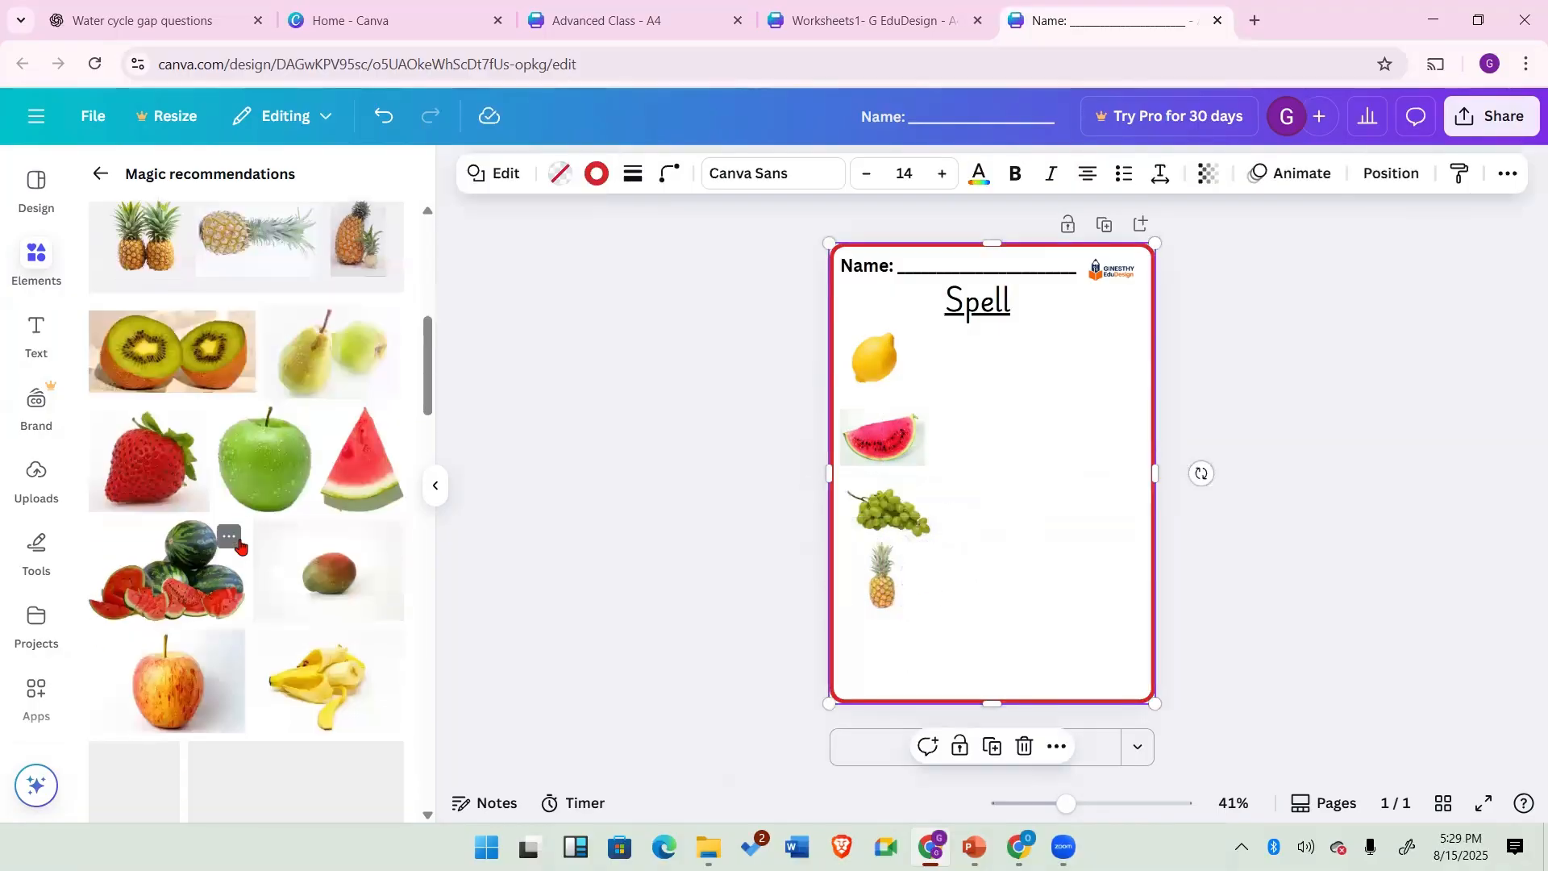
pyautogui.click(266, 482)
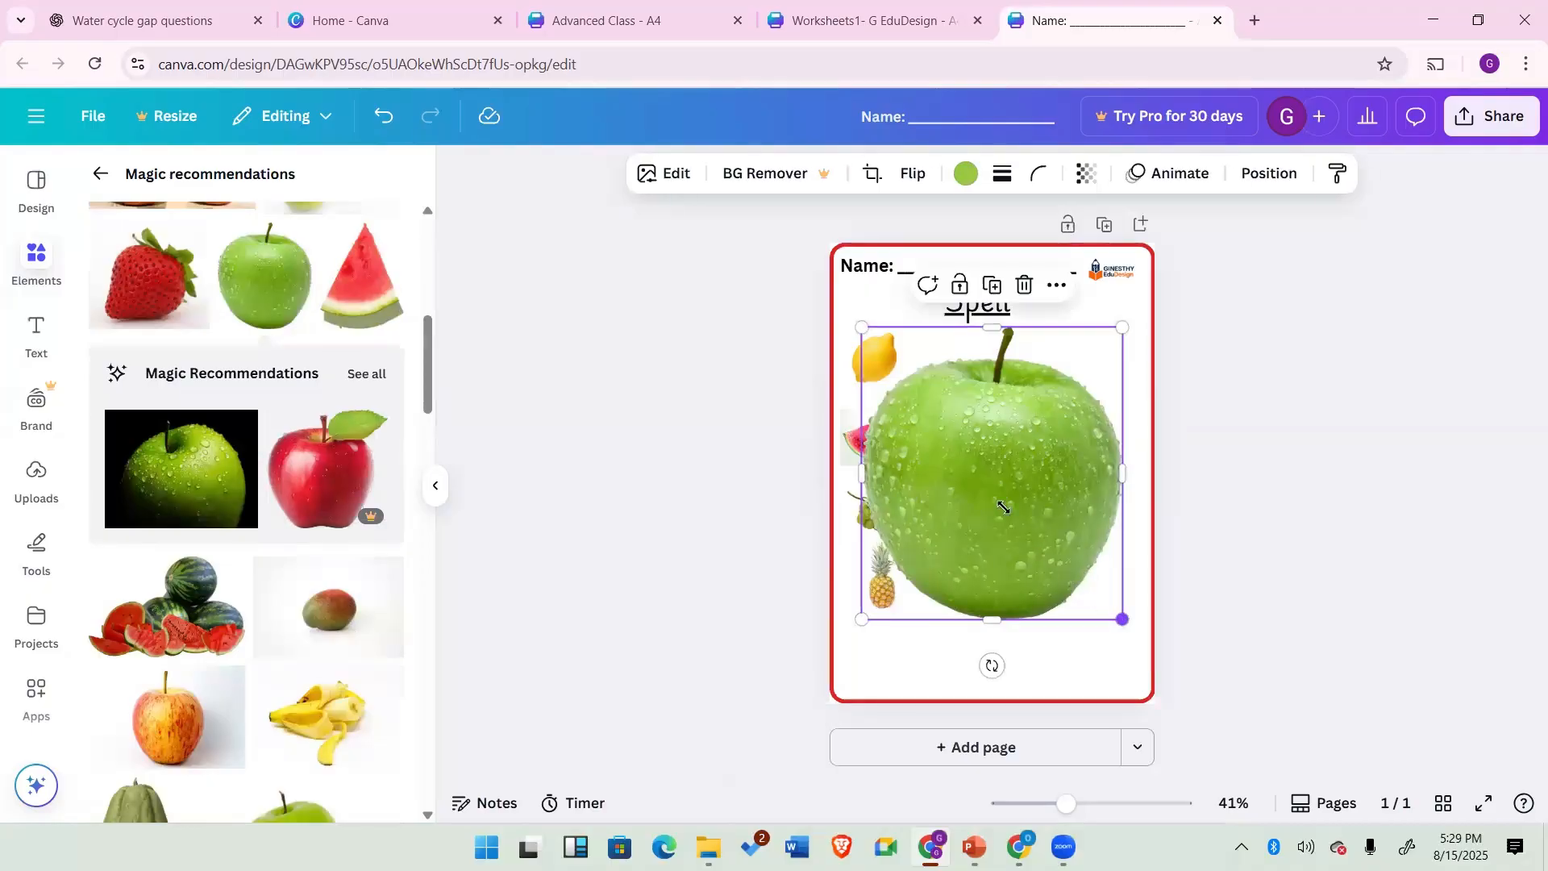
pyautogui.moveTo(1122, 620); pyautogui.dragTo(919, 394)
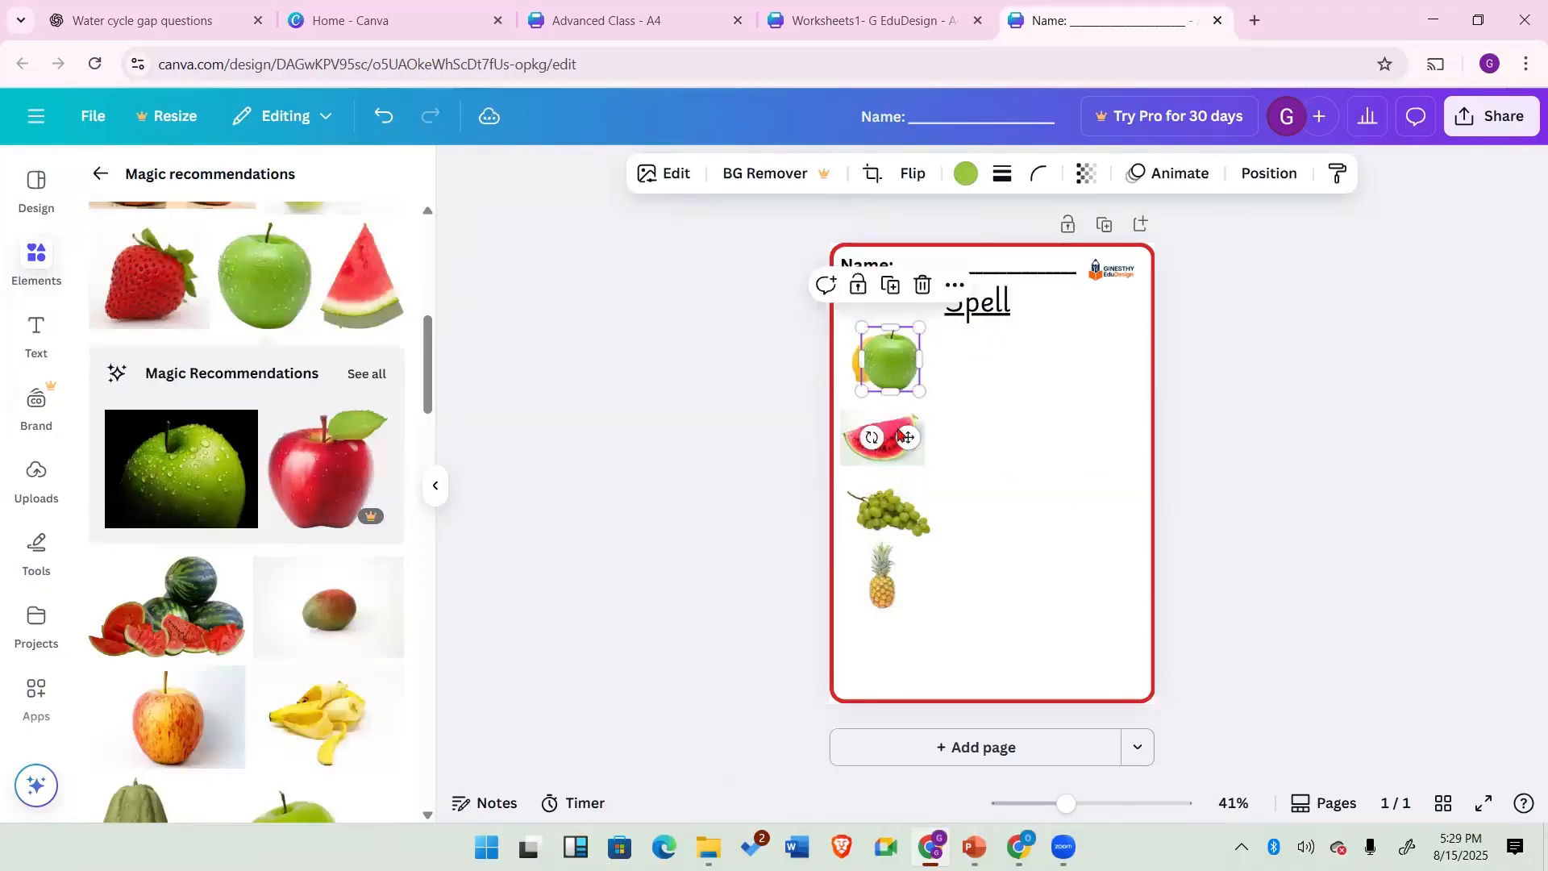
pyautogui.moveTo(881, 344); pyautogui.dragTo(887, 653)
pyautogui.click(1046, 574)
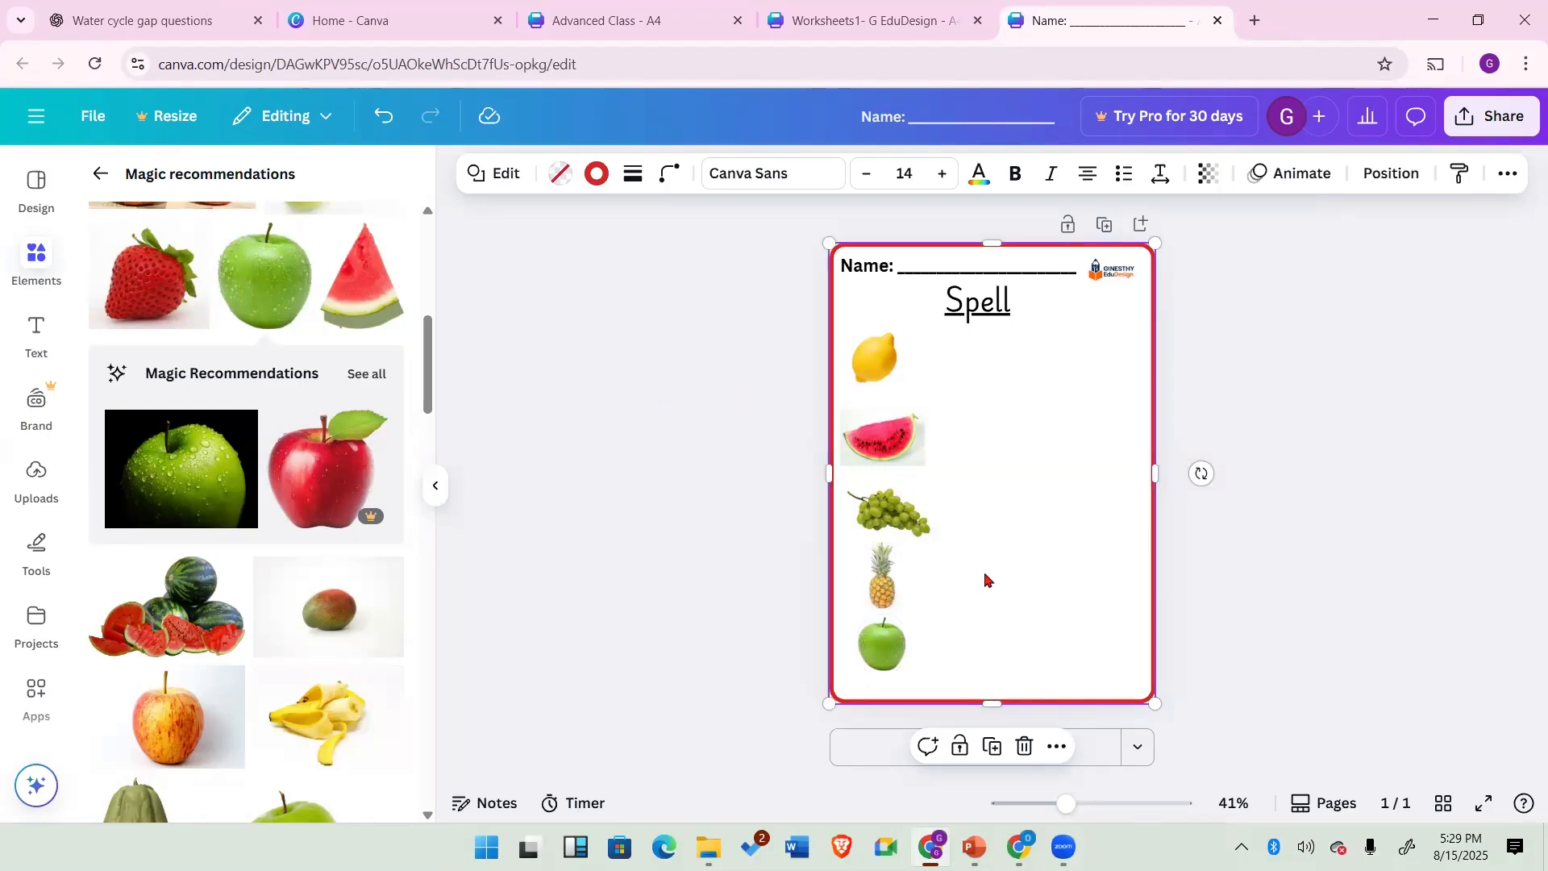
# Step: Return to the Photos collection and search it for shapes
pyautogui.click(35, 258)
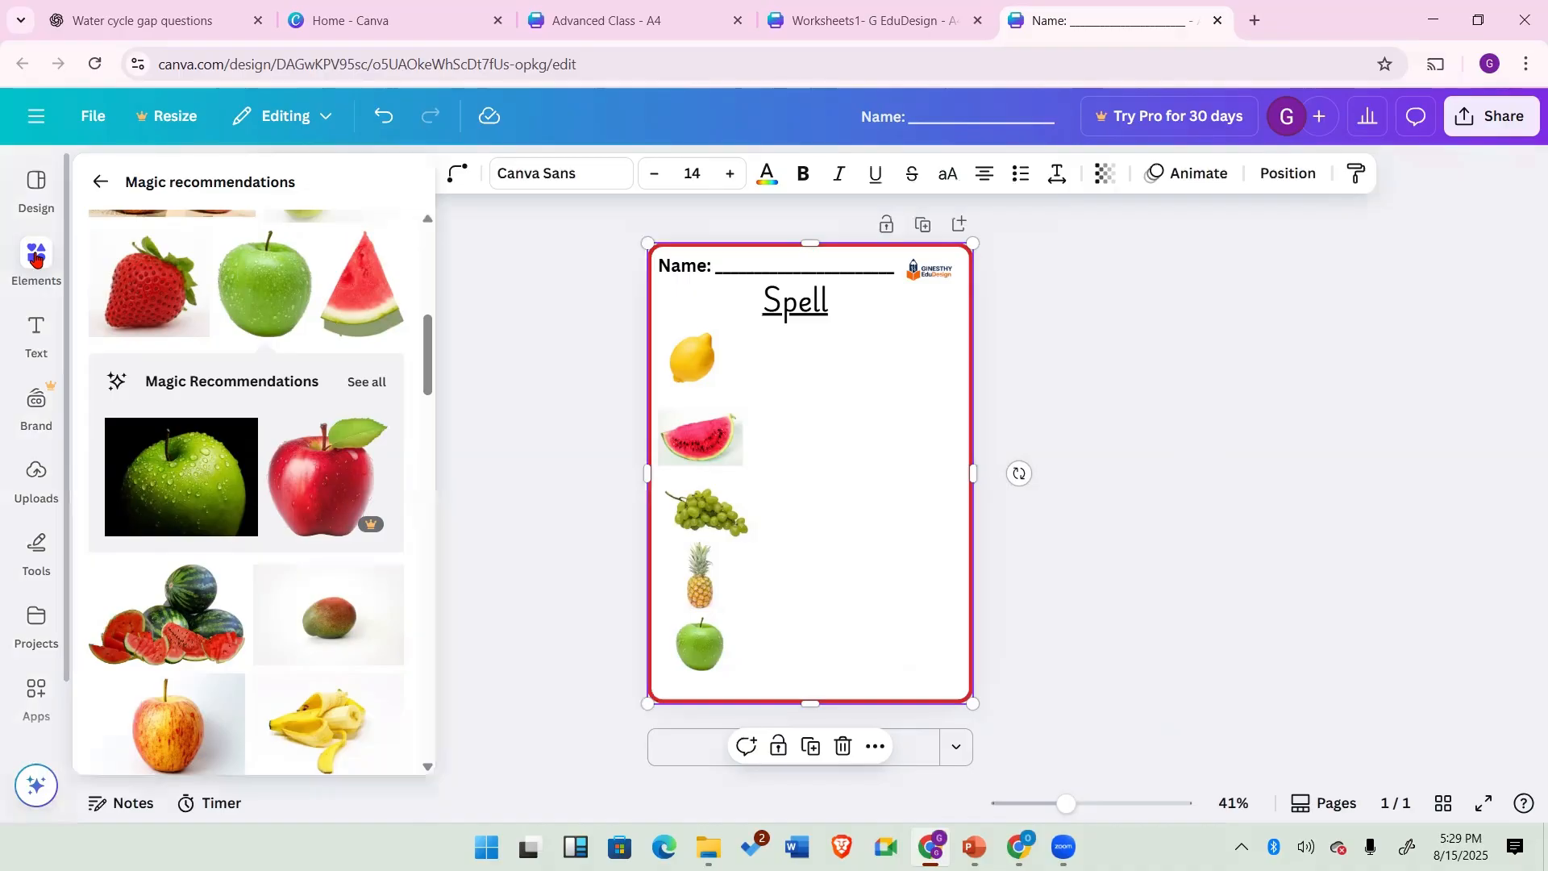
pyautogui.click(32, 256)
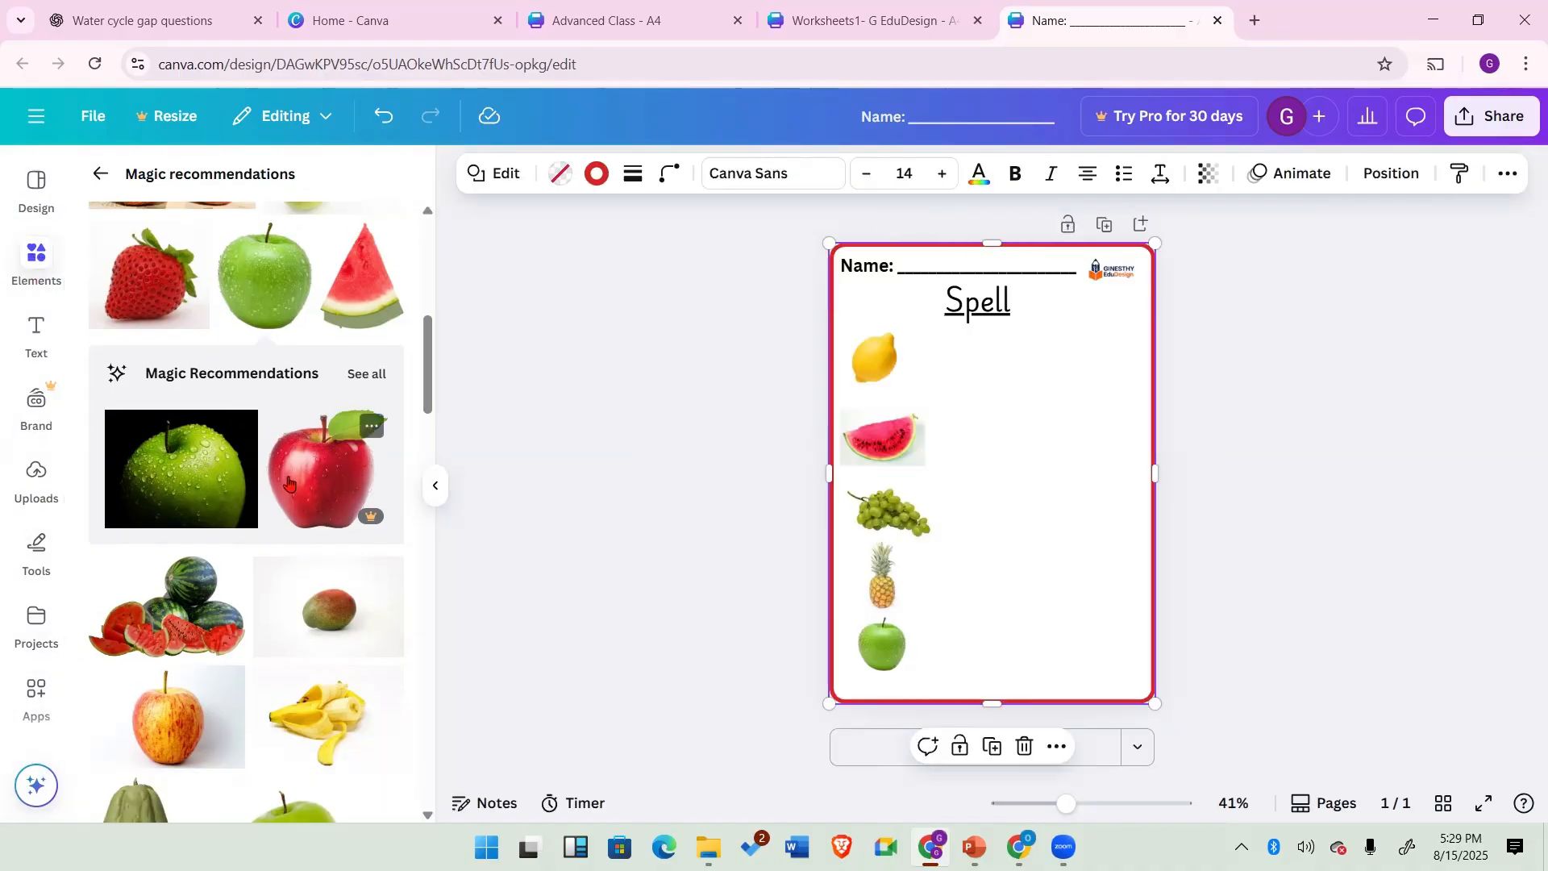
pyautogui.scroll(5, 290, 484)
pyautogui.click(100, 174)
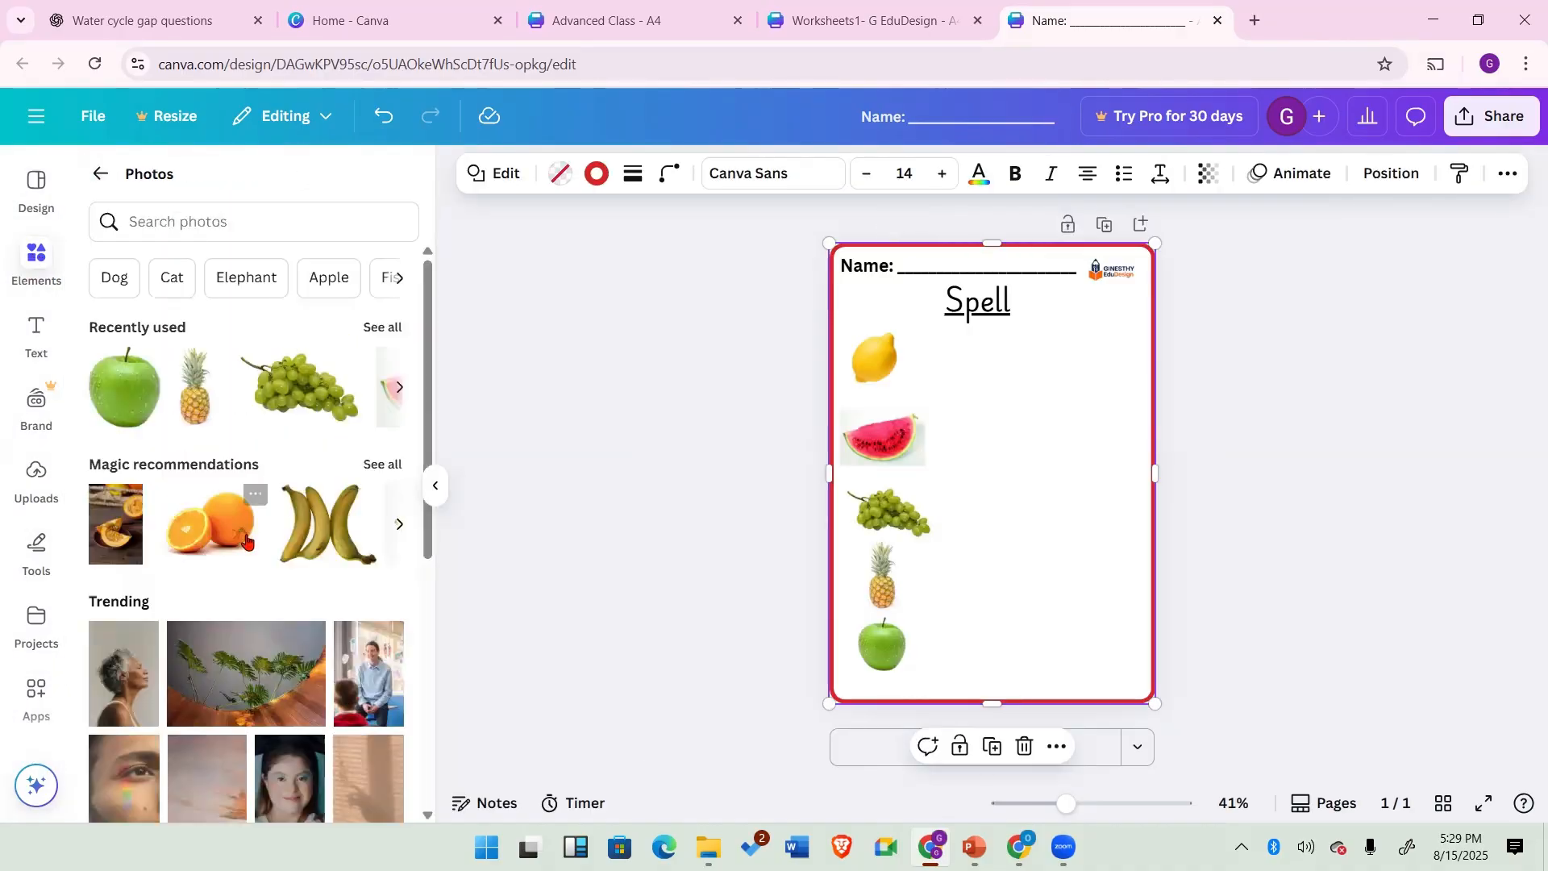
pyautogui.scroll(-5, 242, 483)
pyautogui.scroll(5, 228, 339)
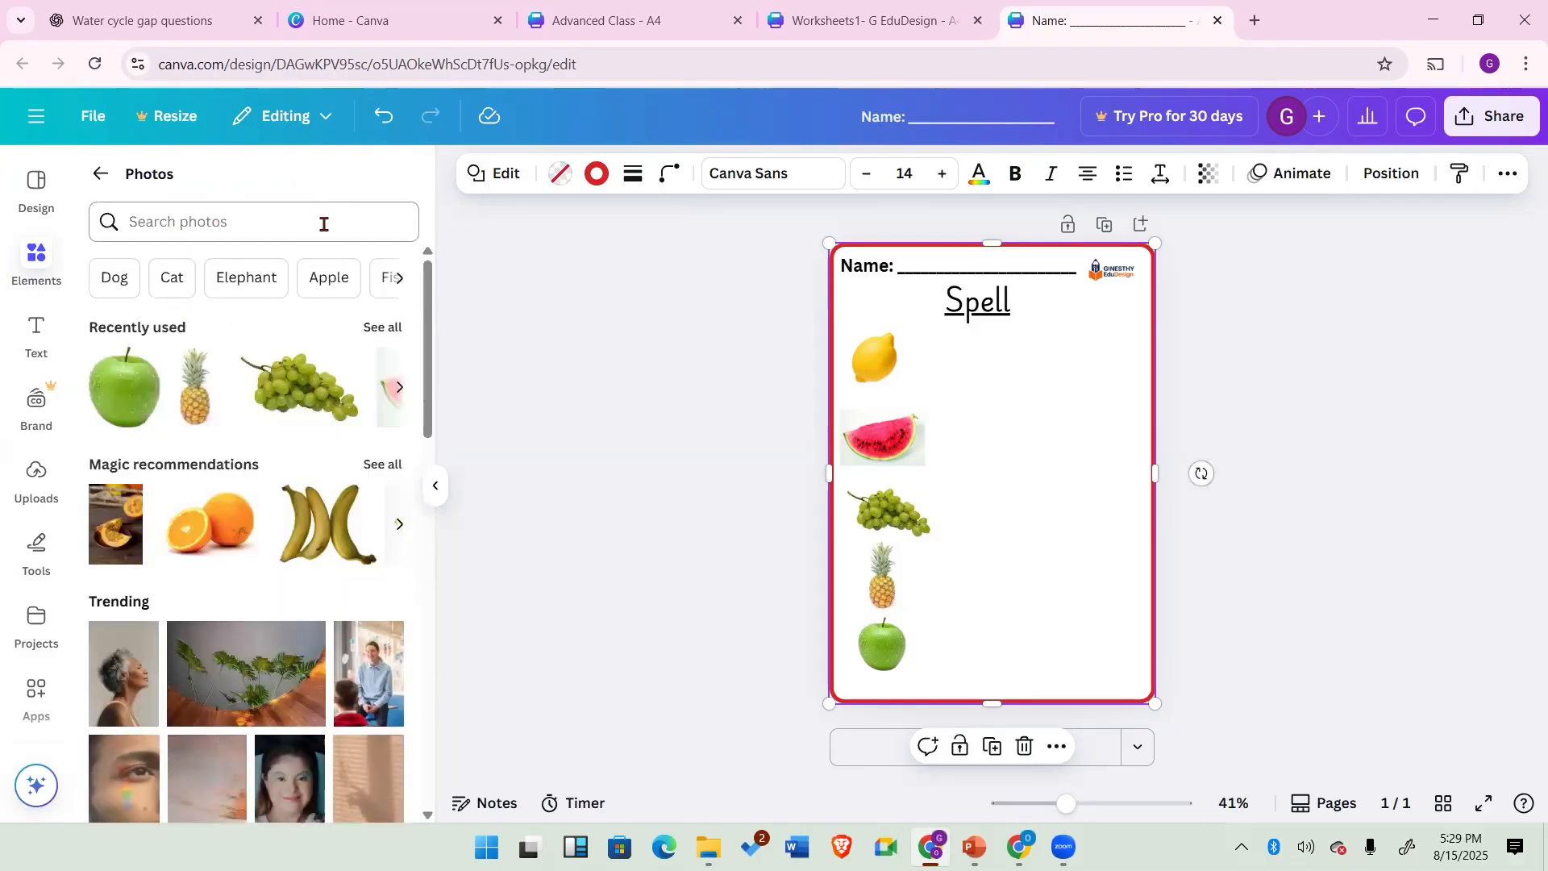
pyautogui.click(324, 225)
pyautogui.write('shapes')
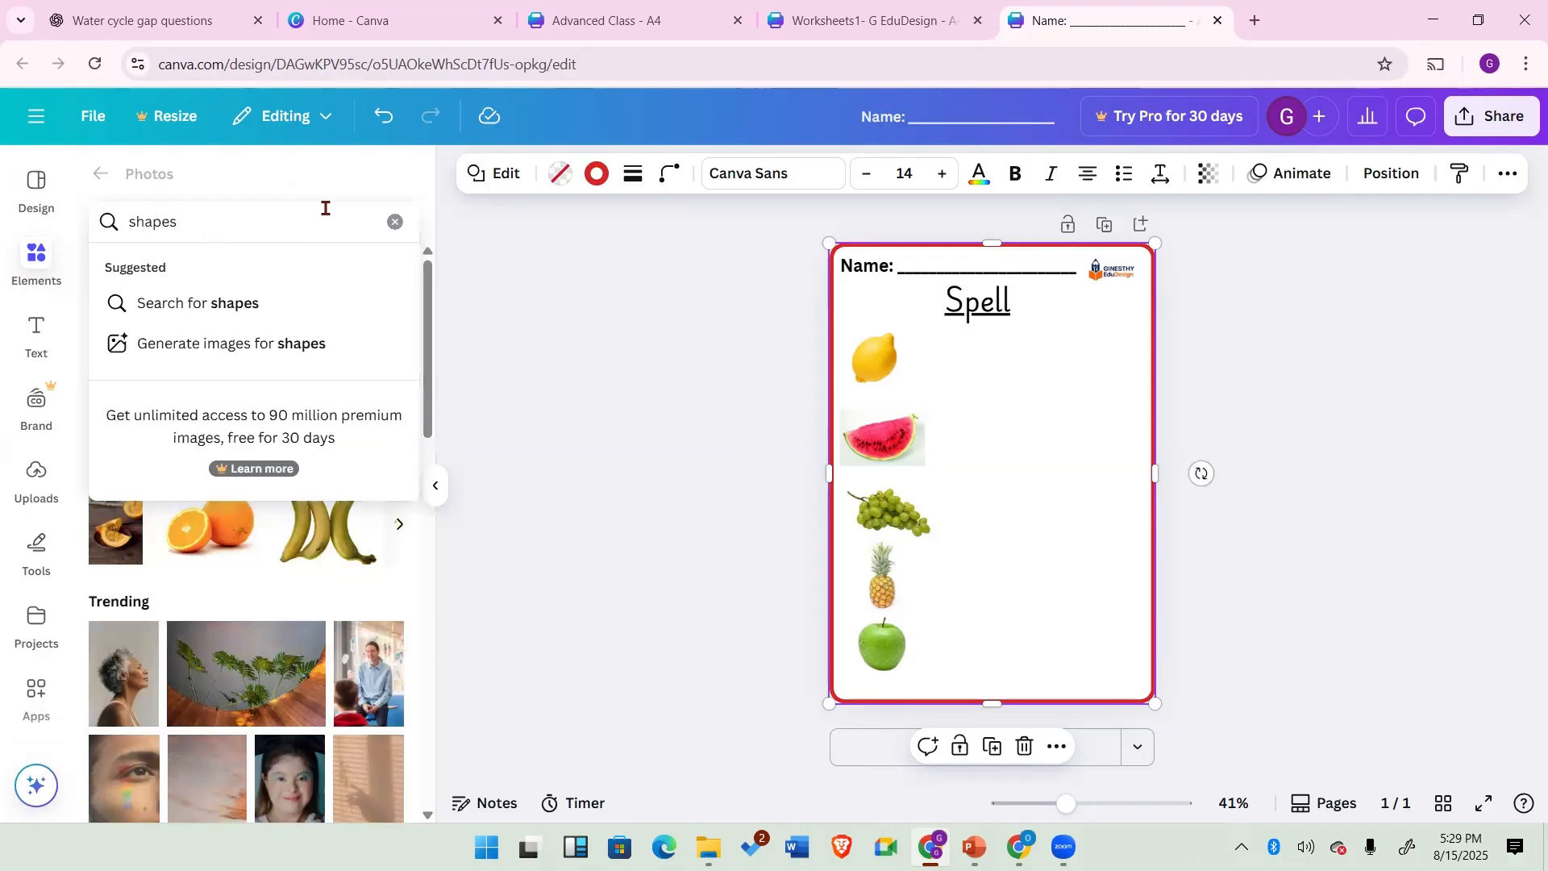
pyautogui.press('Return')
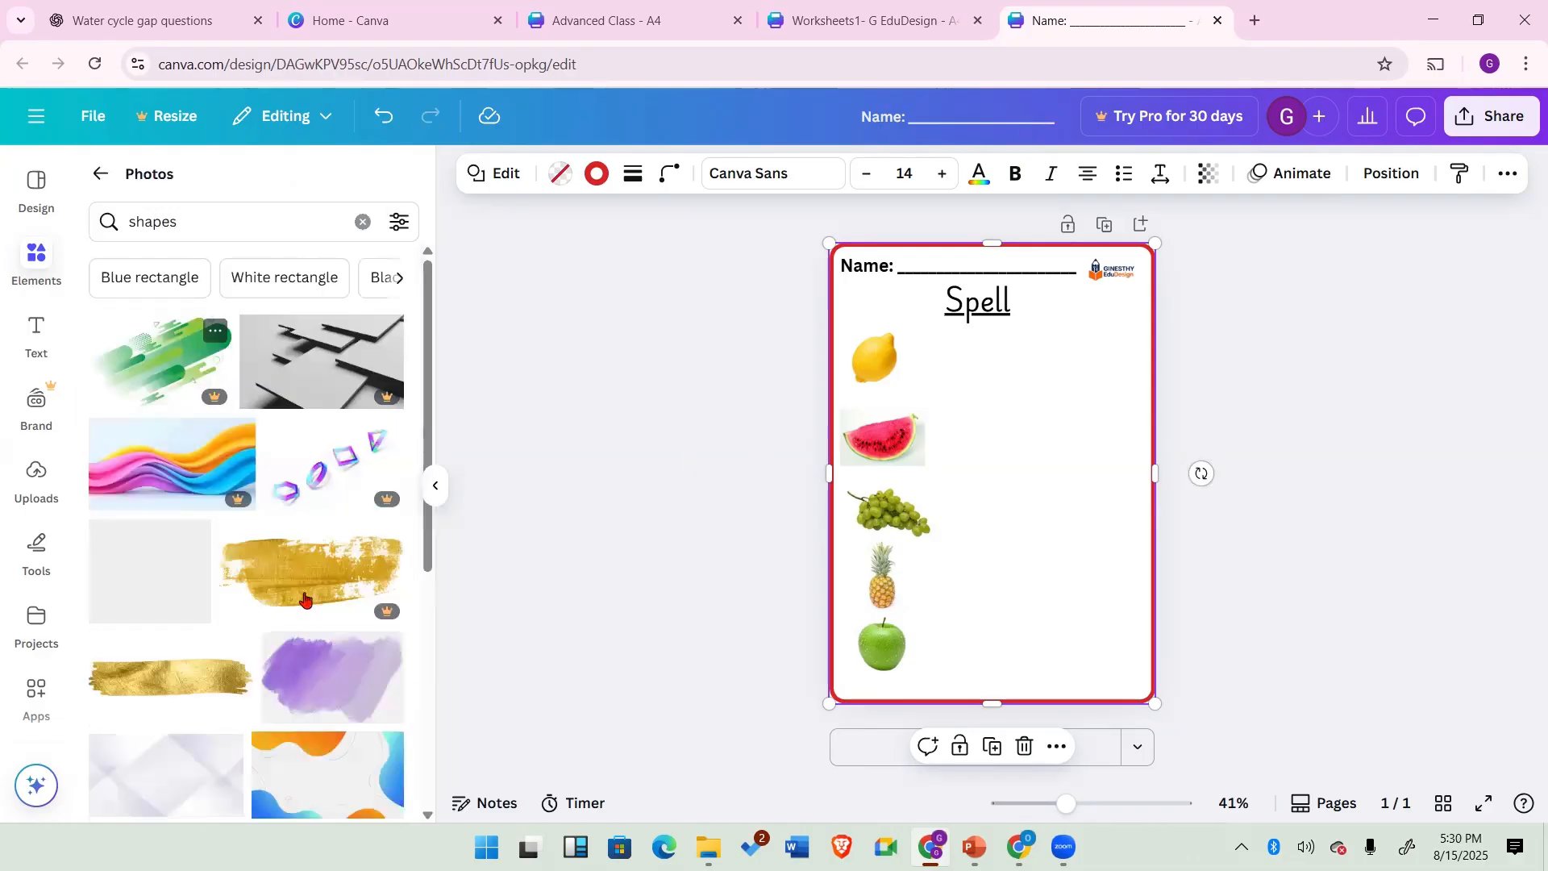
# Step: Search the photos for square shapes, then leave the photo results
pyautogui.scroll(-5, 335, 462)
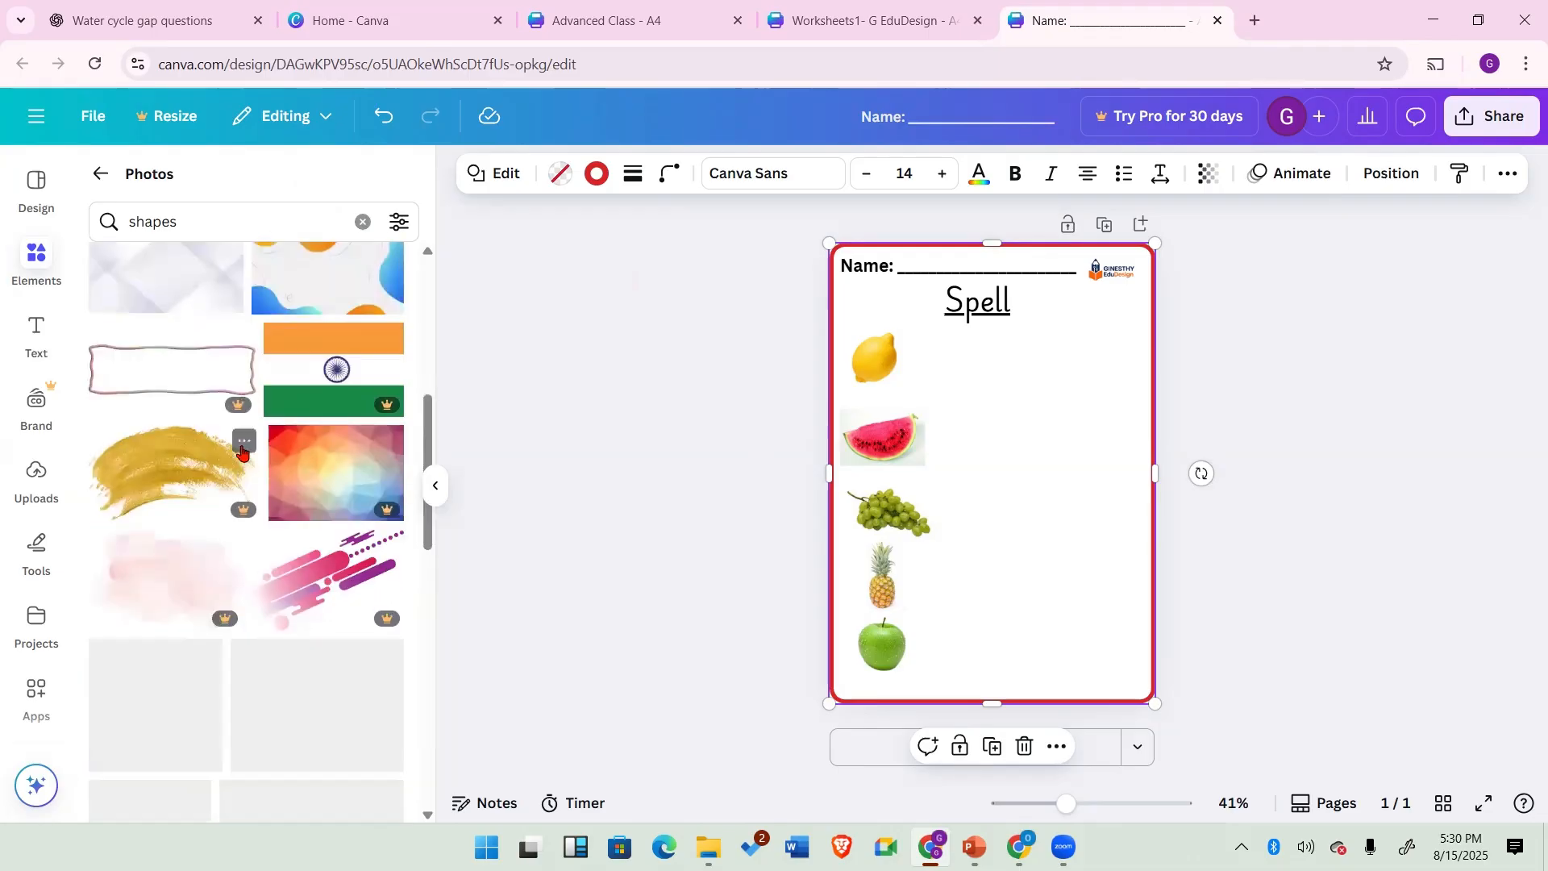
pyautogui.scroll(5, 166, 298)
pyautogui.click(133, 223)
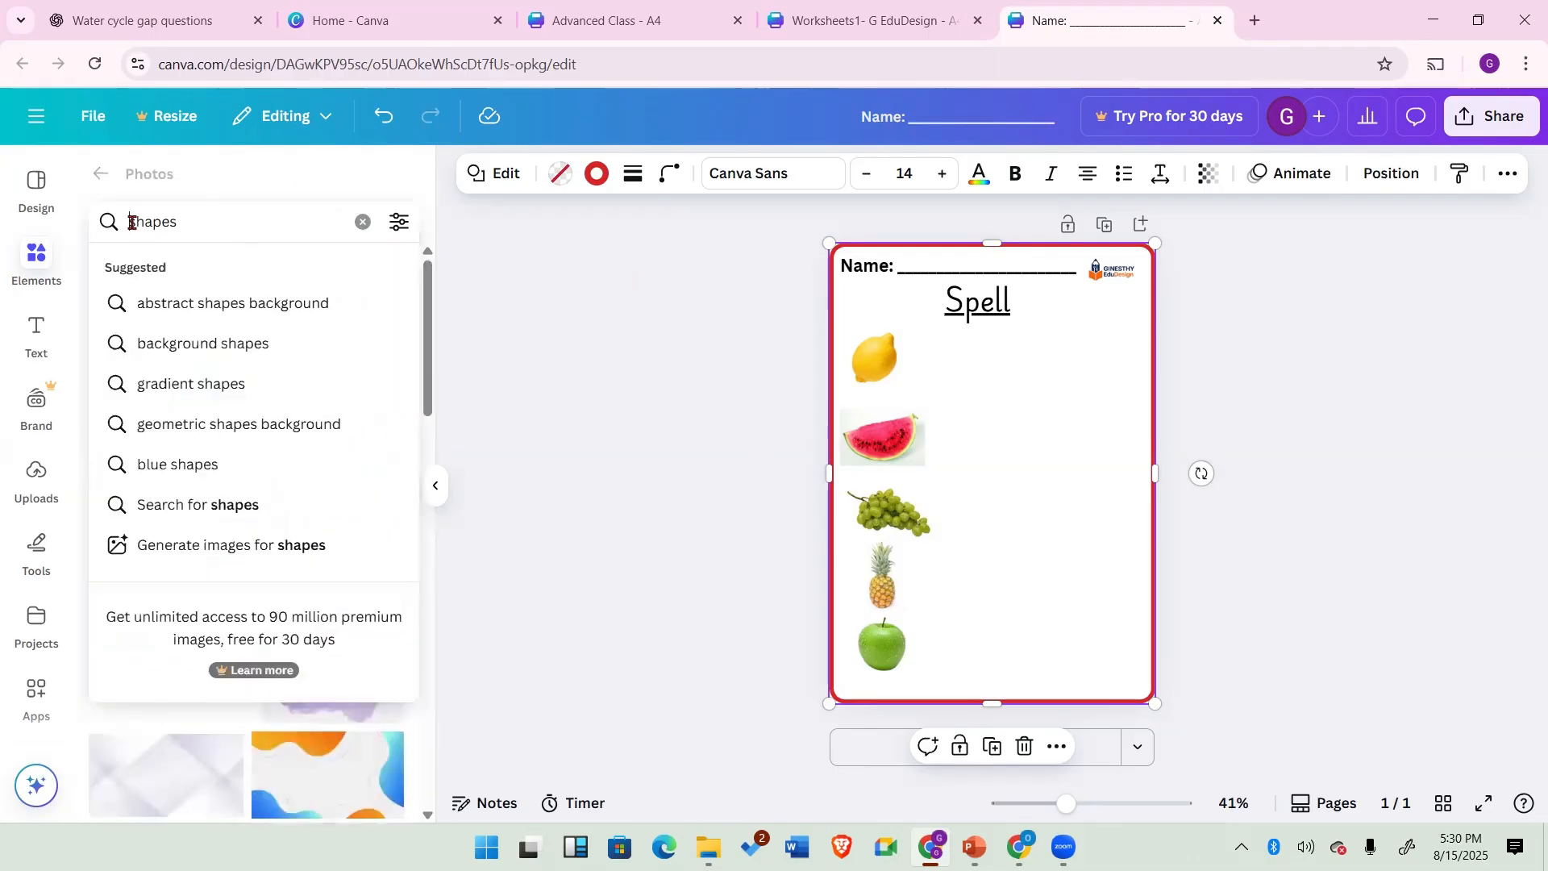
pyautogui.write('s')
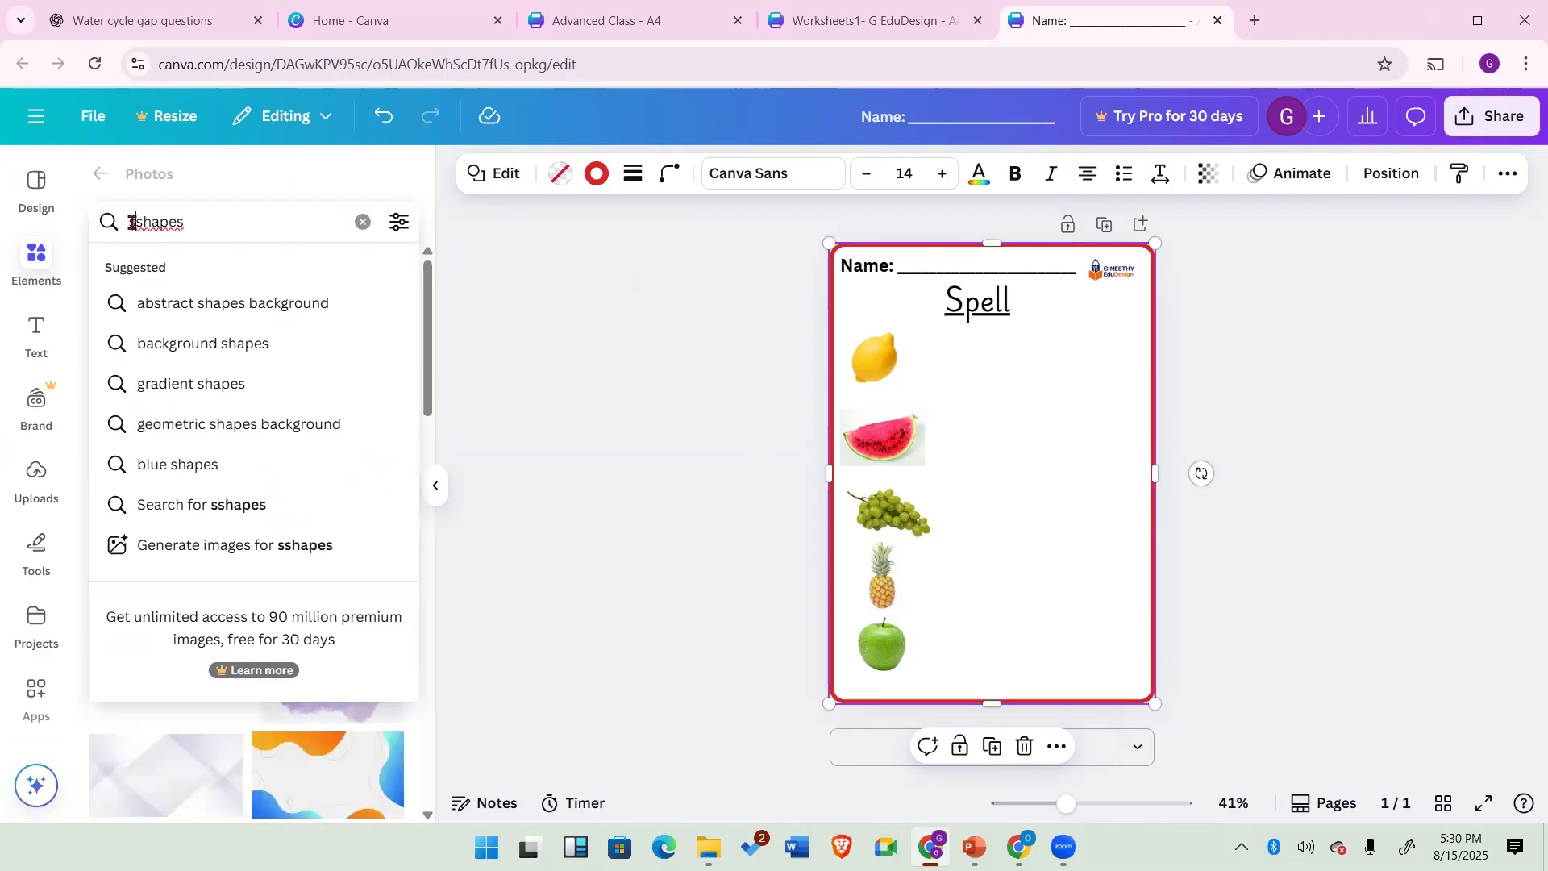
pyautogui.write('qu')
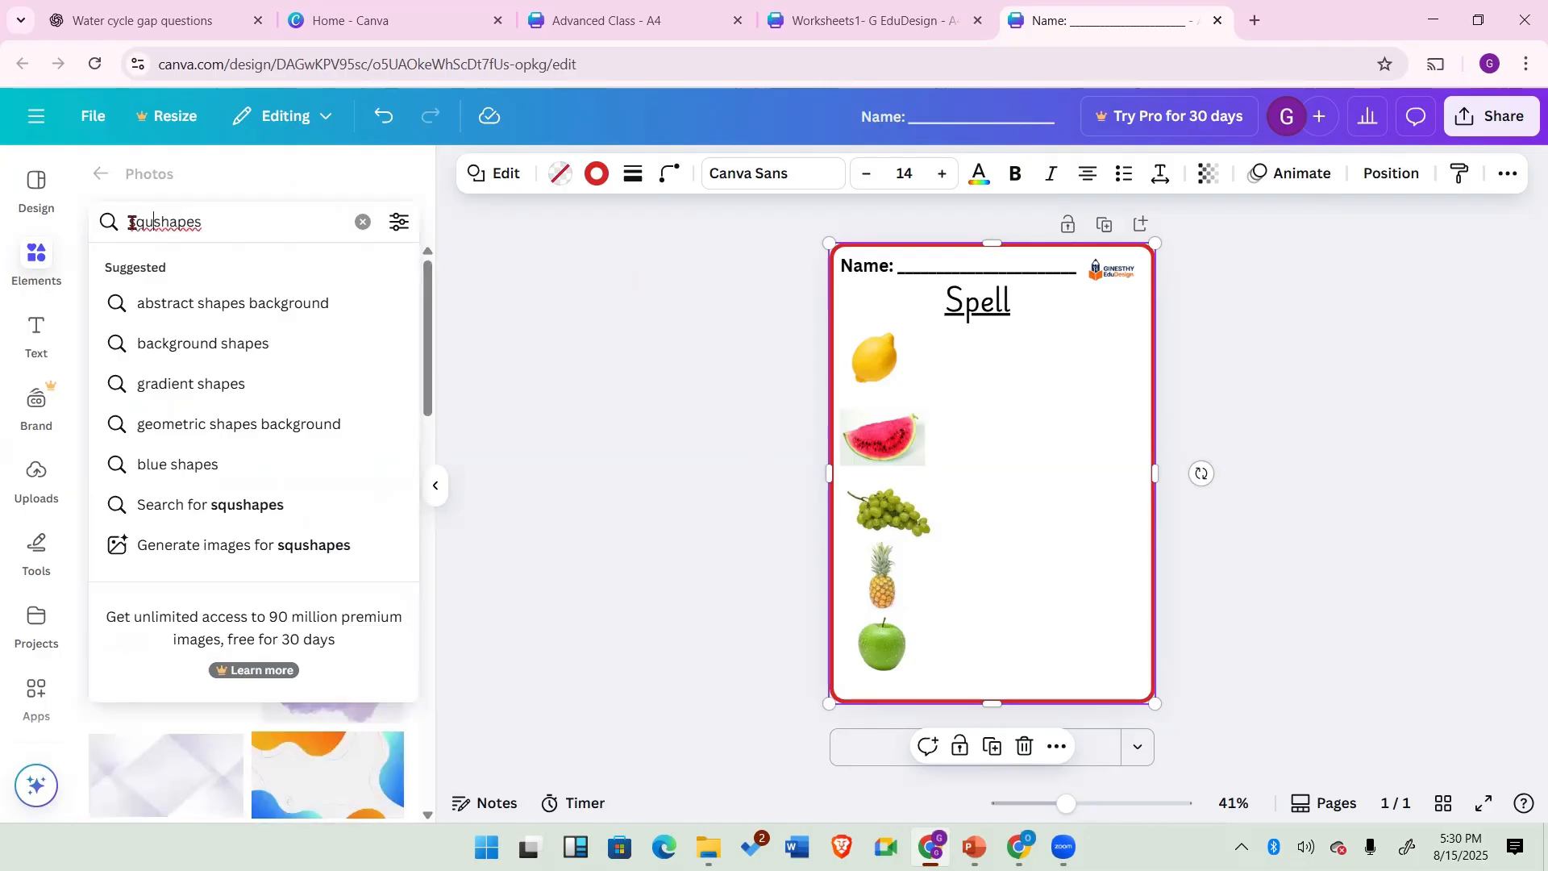
pyautogui.write('are')
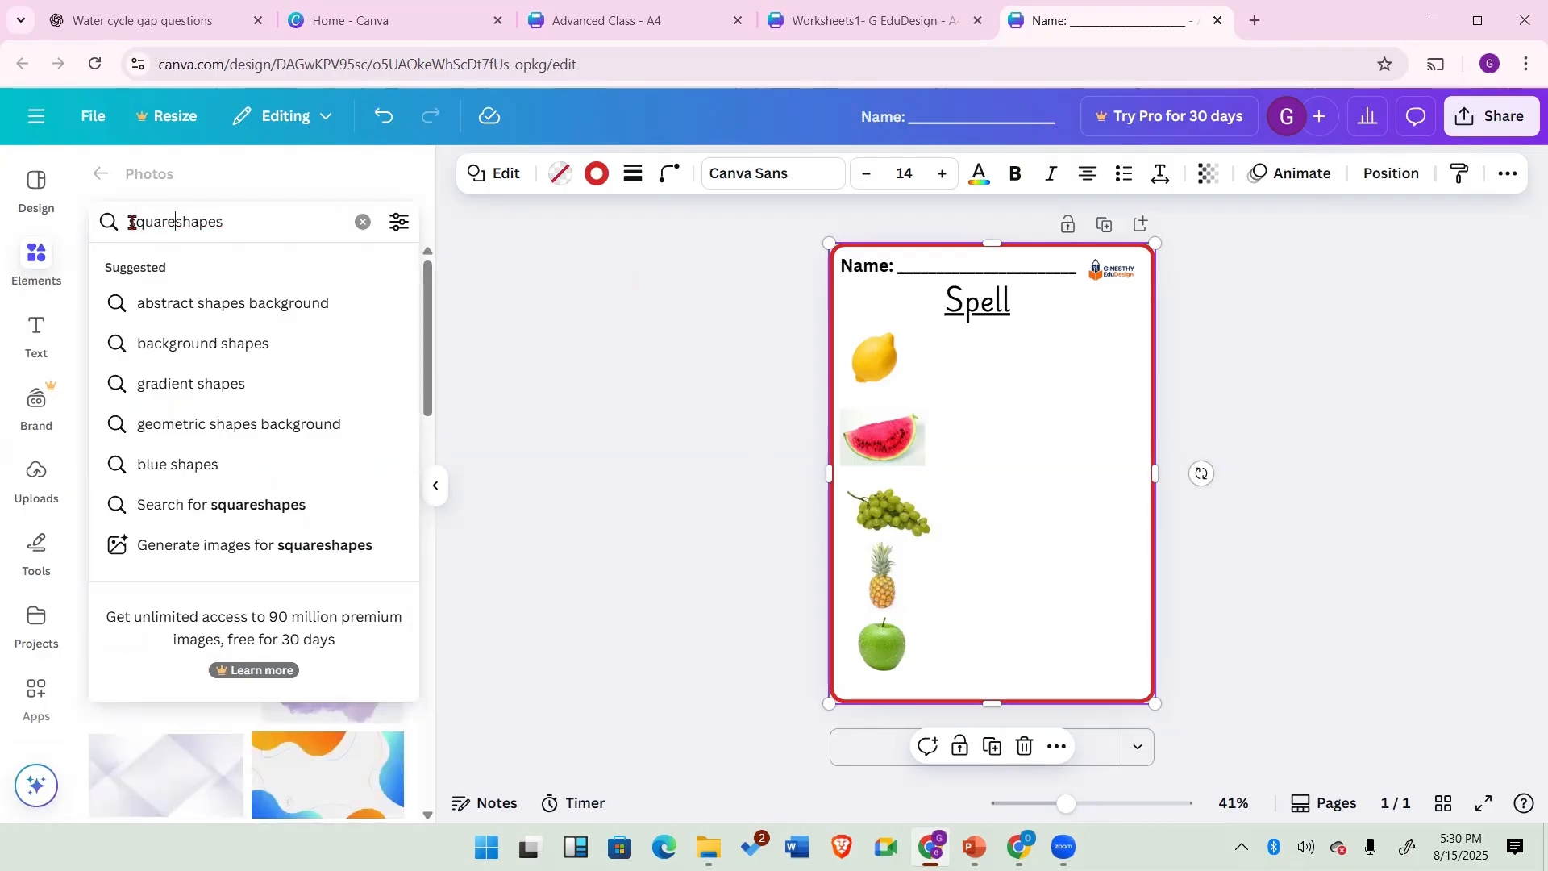
pyautogui.press('Return')
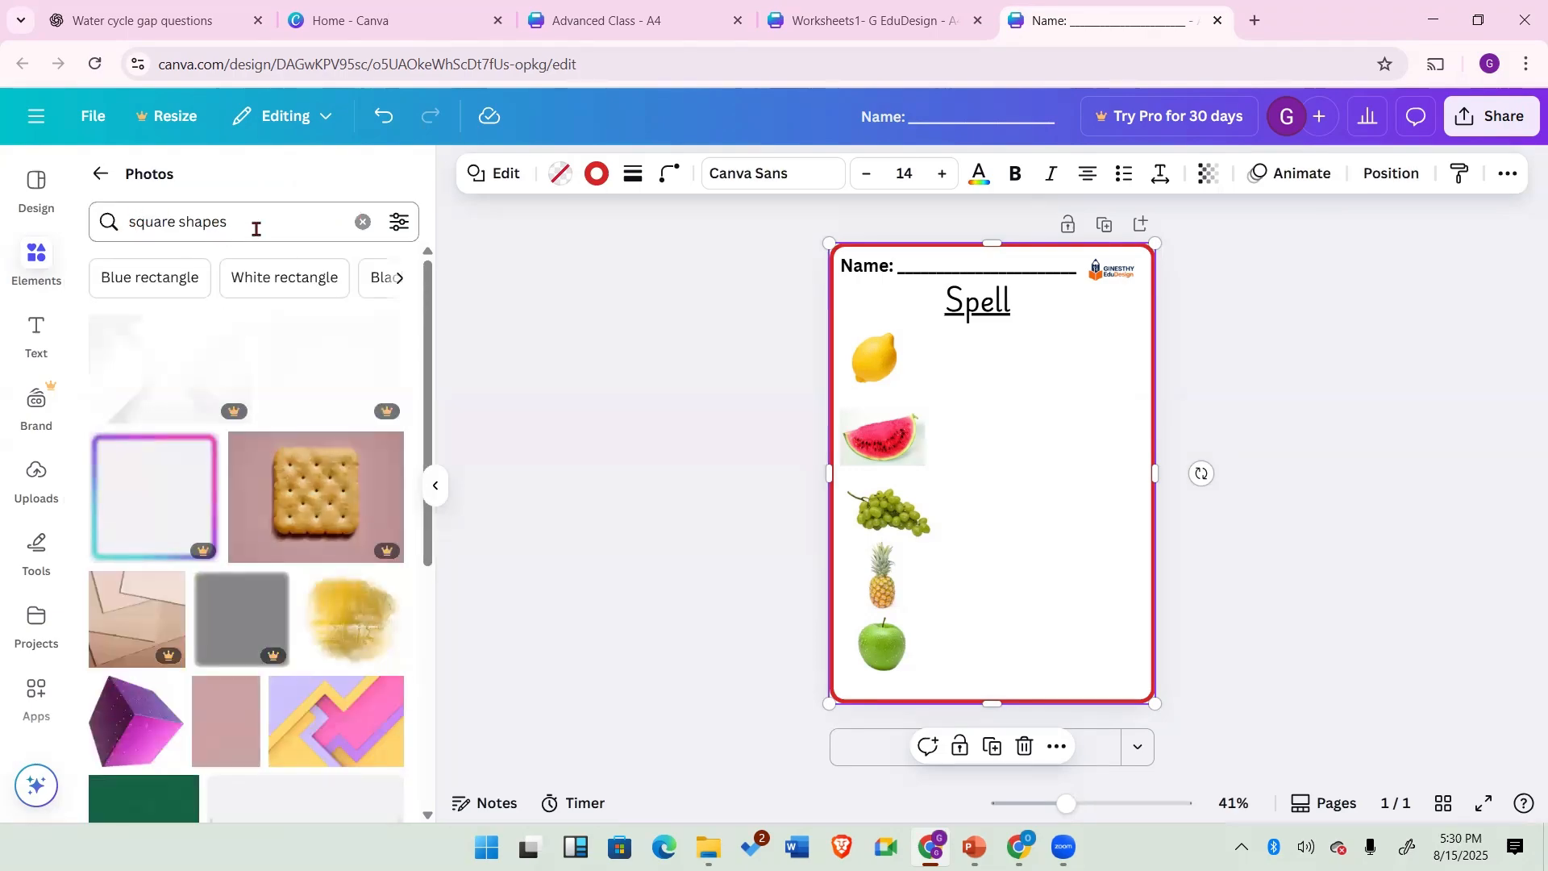
pyautogui.click(100, 174)
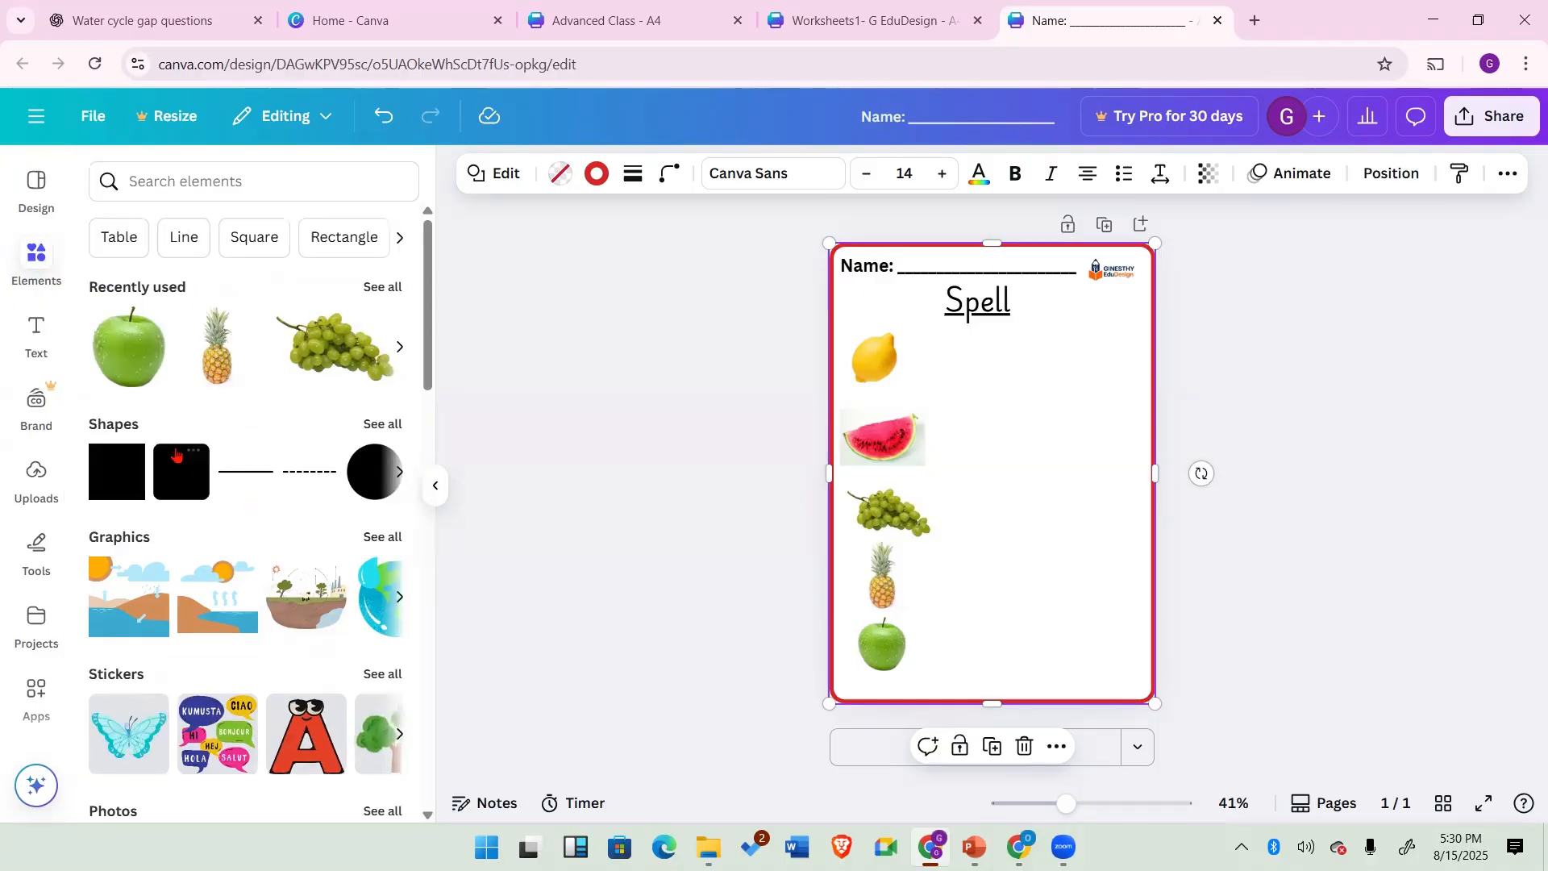
# Step: Add a square shape from all shapes, stretch it into a wide rectangle and place it beside the lemon
pyautogui.click(370, 427)
pyautogui.scroll(-5, 274, 451)
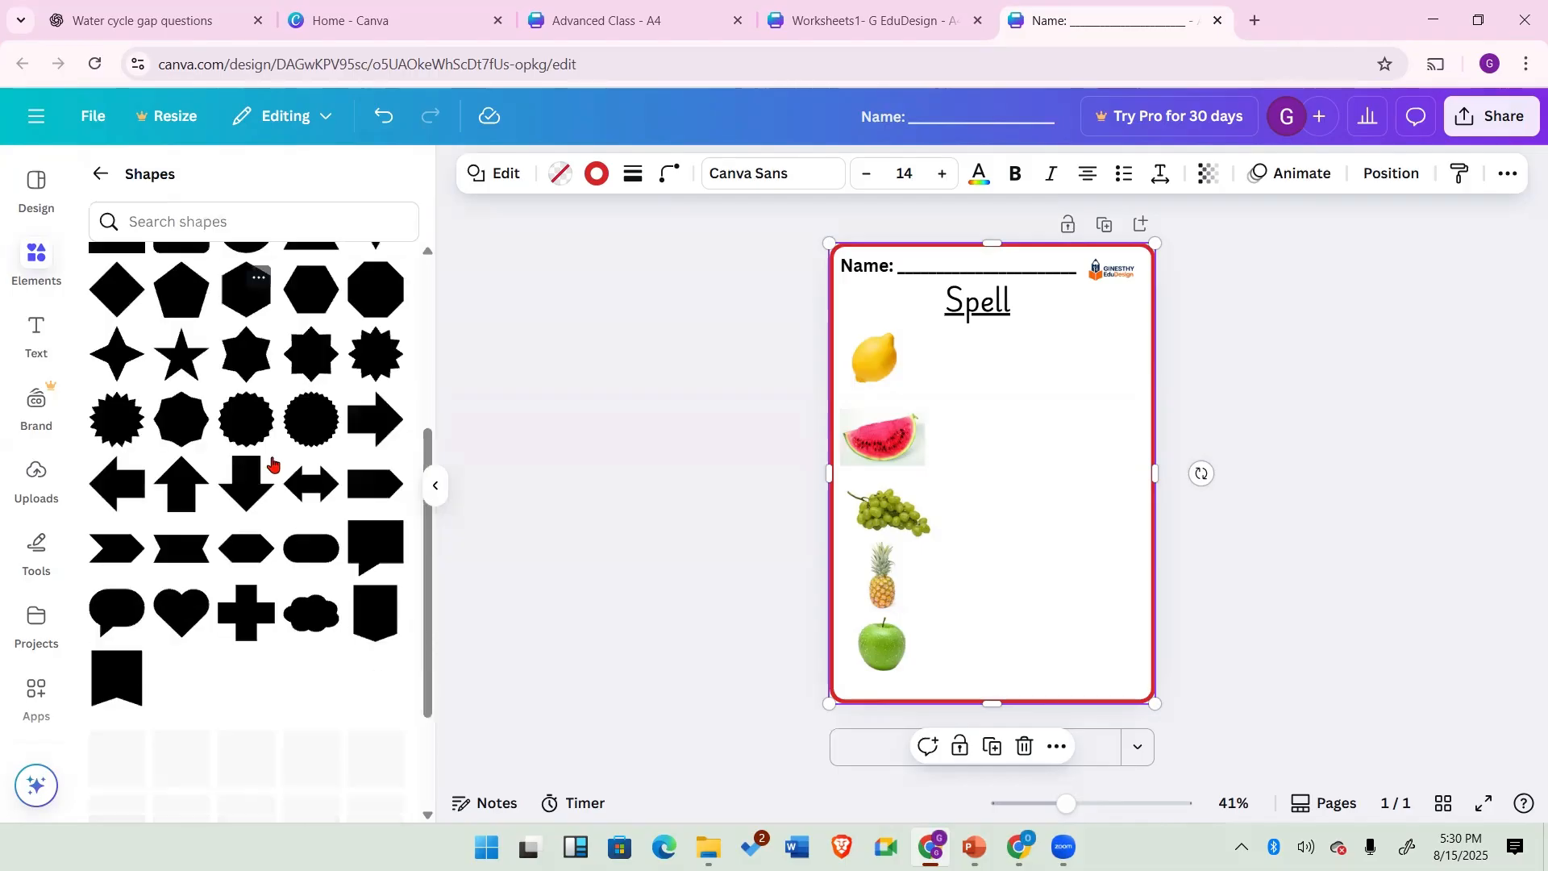
pyautogui.scroll(1, 272, 463)
pyautogui.scroll(5, 282, 546)
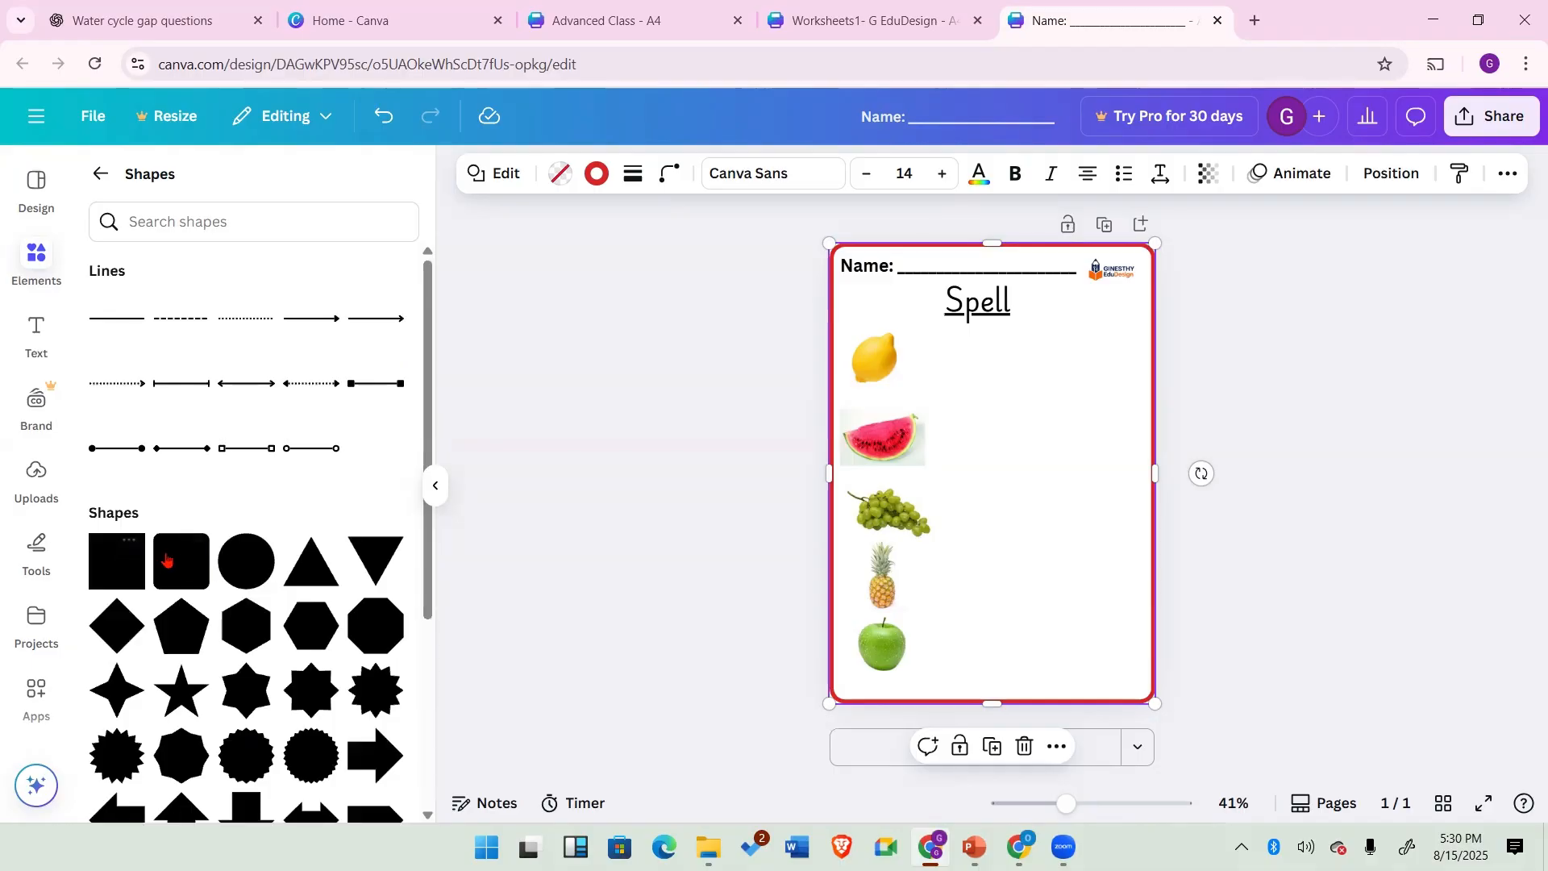
pyautogui.click(157, 561)
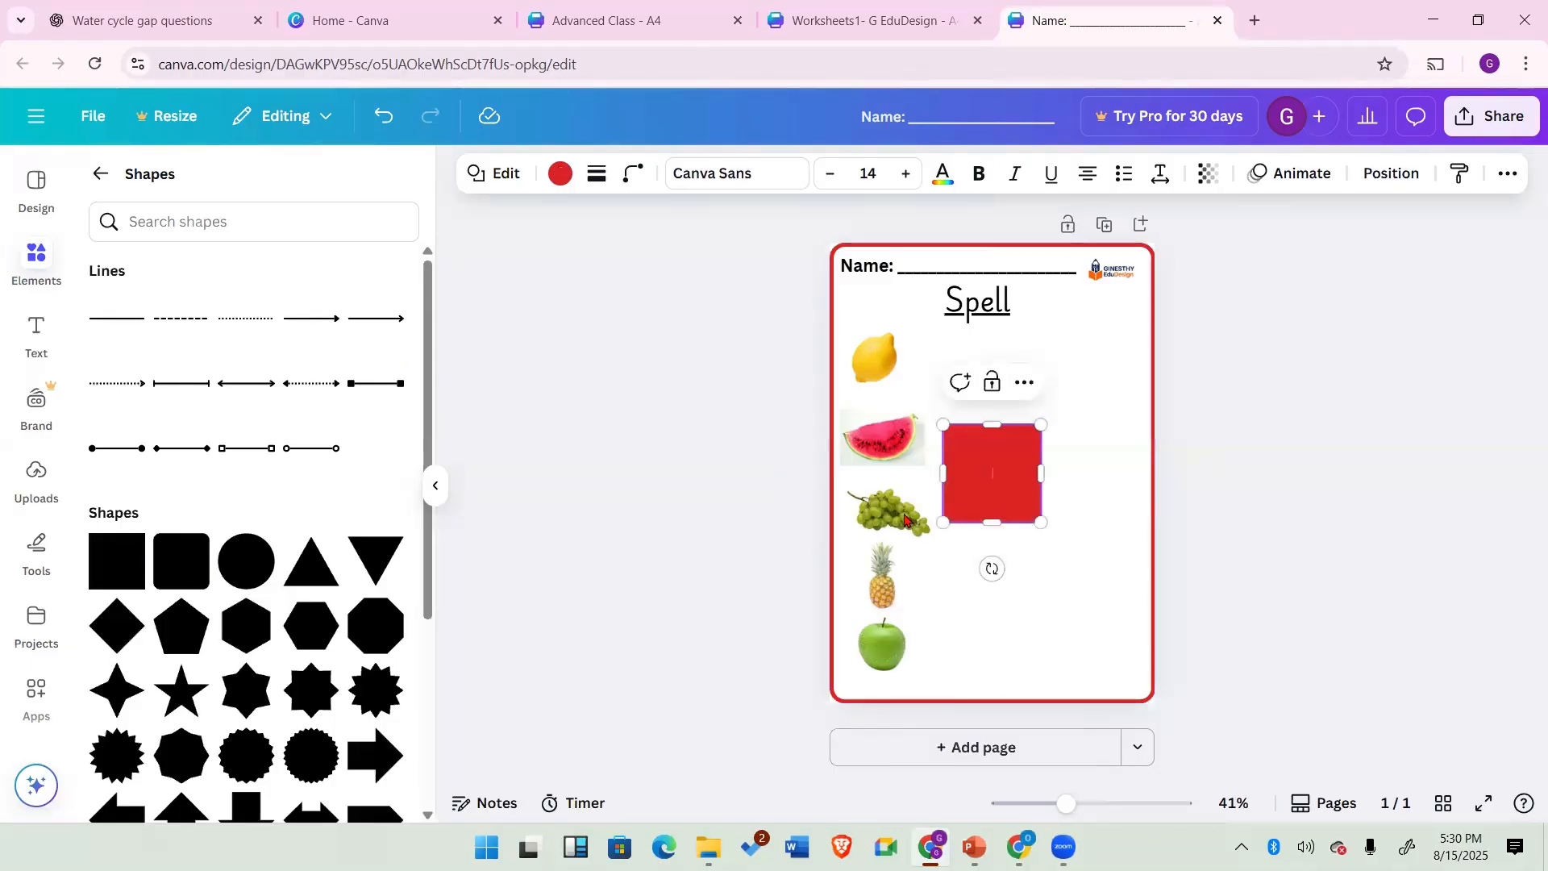
pyautogui.moveTo(1071, 466); pyautogui.dragTo(1109, 462)
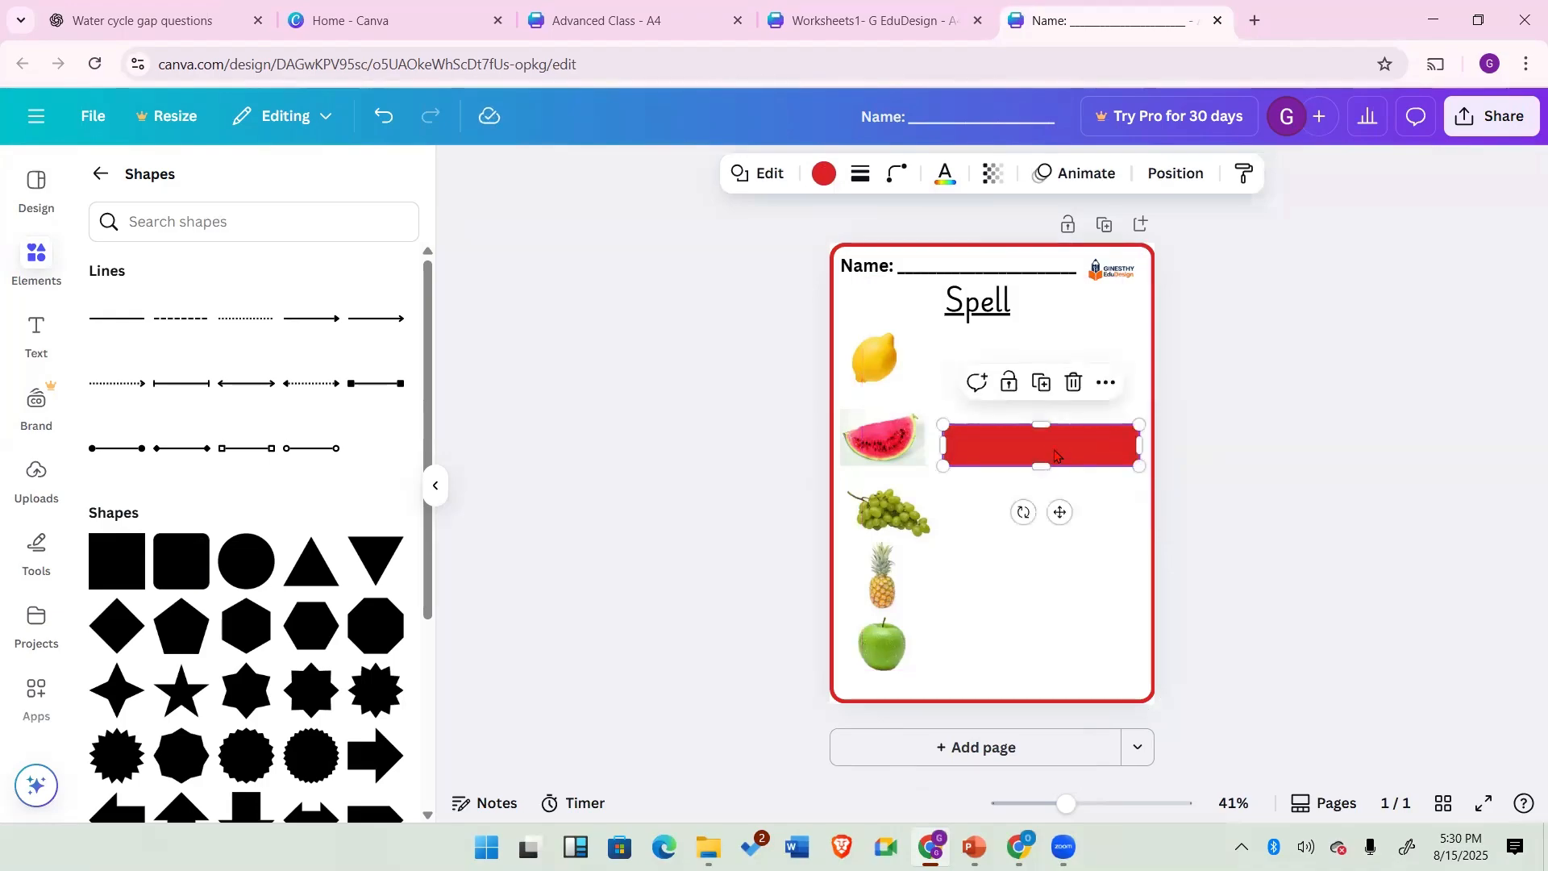
pyautogui.moveTo(1060, 512); pyautogui.dragTo(1008, 414)
pyautogui.moveTo(948, 363); pyautogui.dragTo(964, 363)
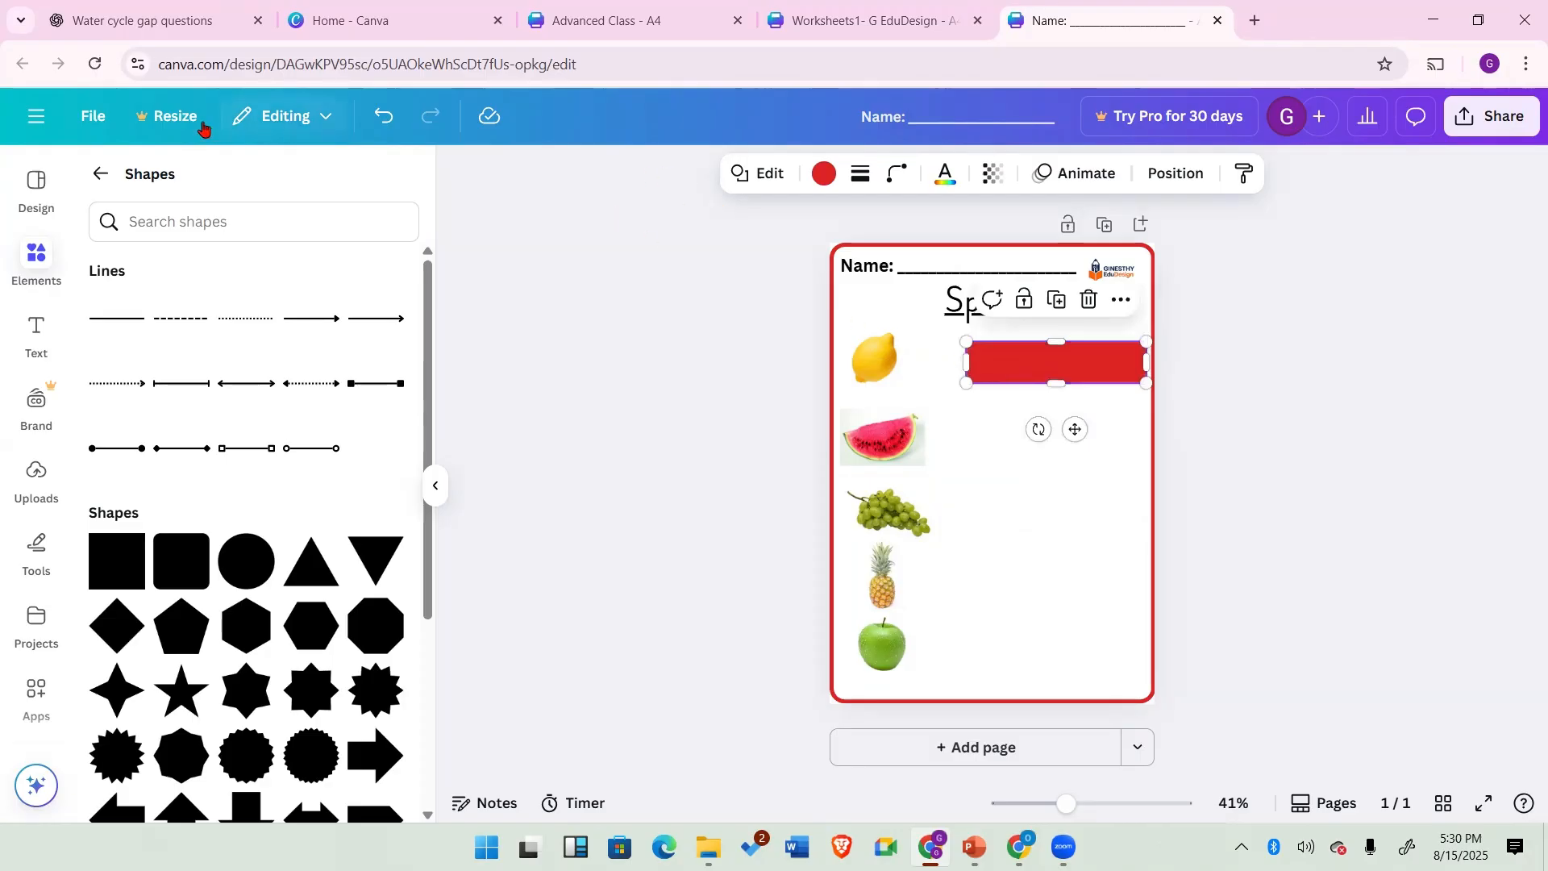
# Step: Remove the rectangle's fill colour so it becomes transparent
pyautogui.click(823, 173)
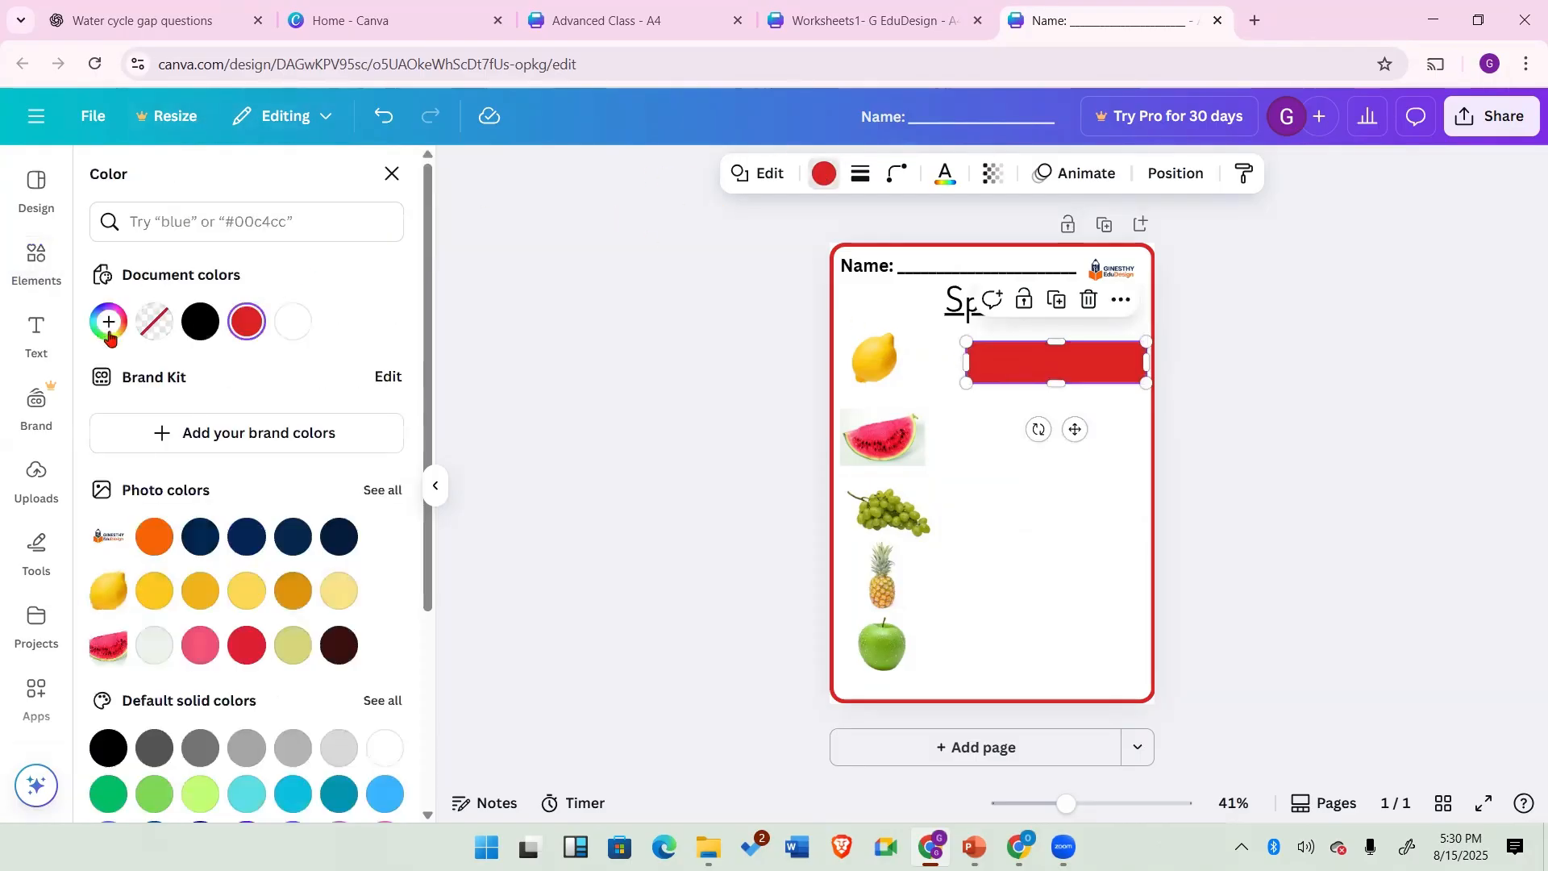
pyautogui.click(155, 324)
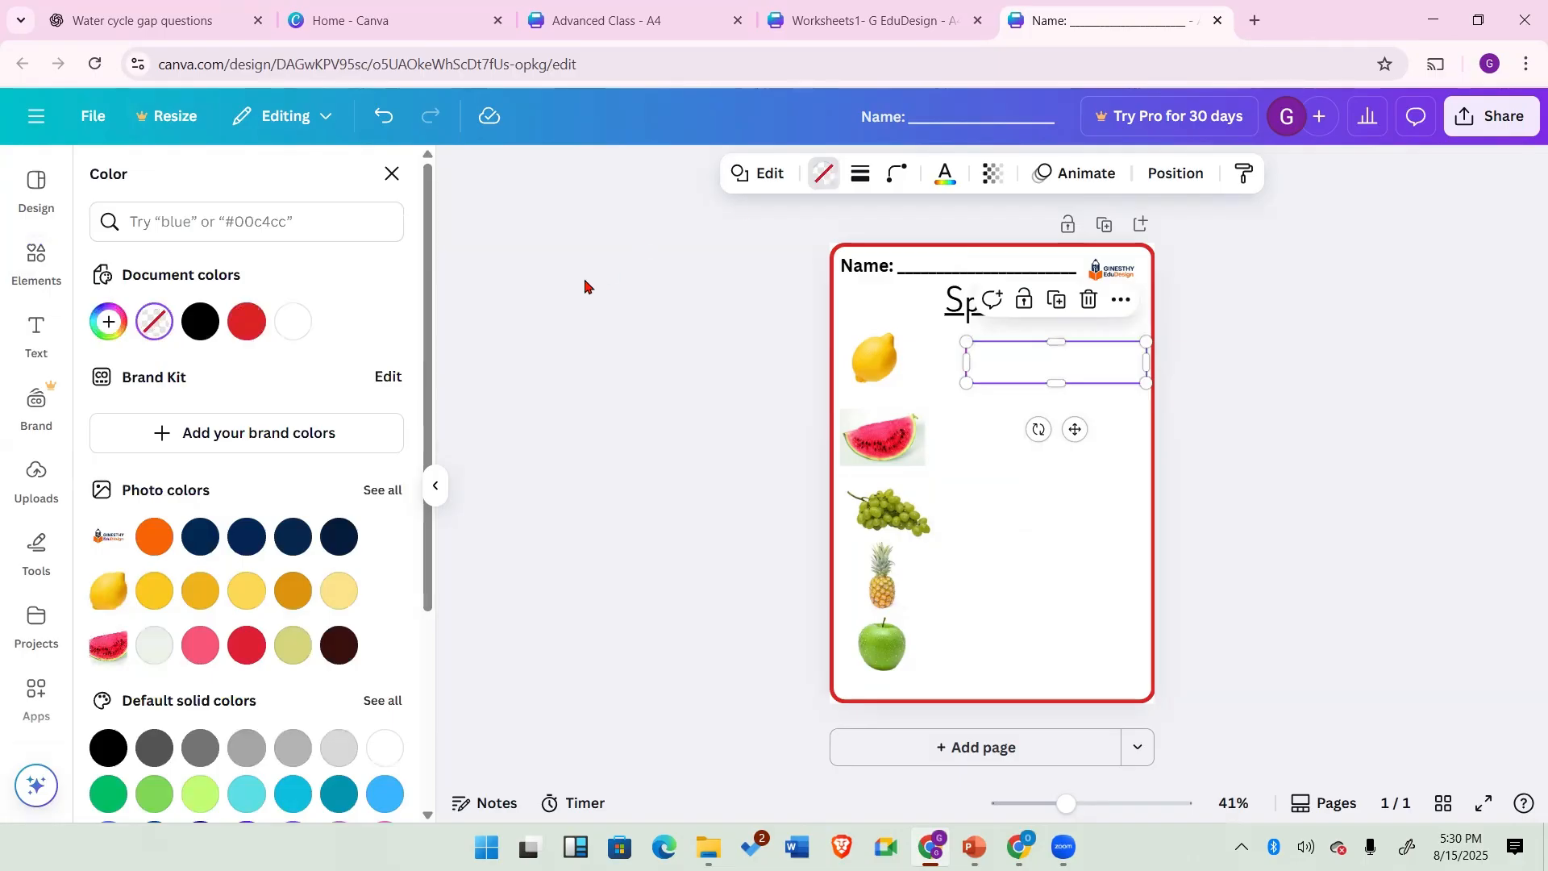
pyautogui.click(1020, 537)
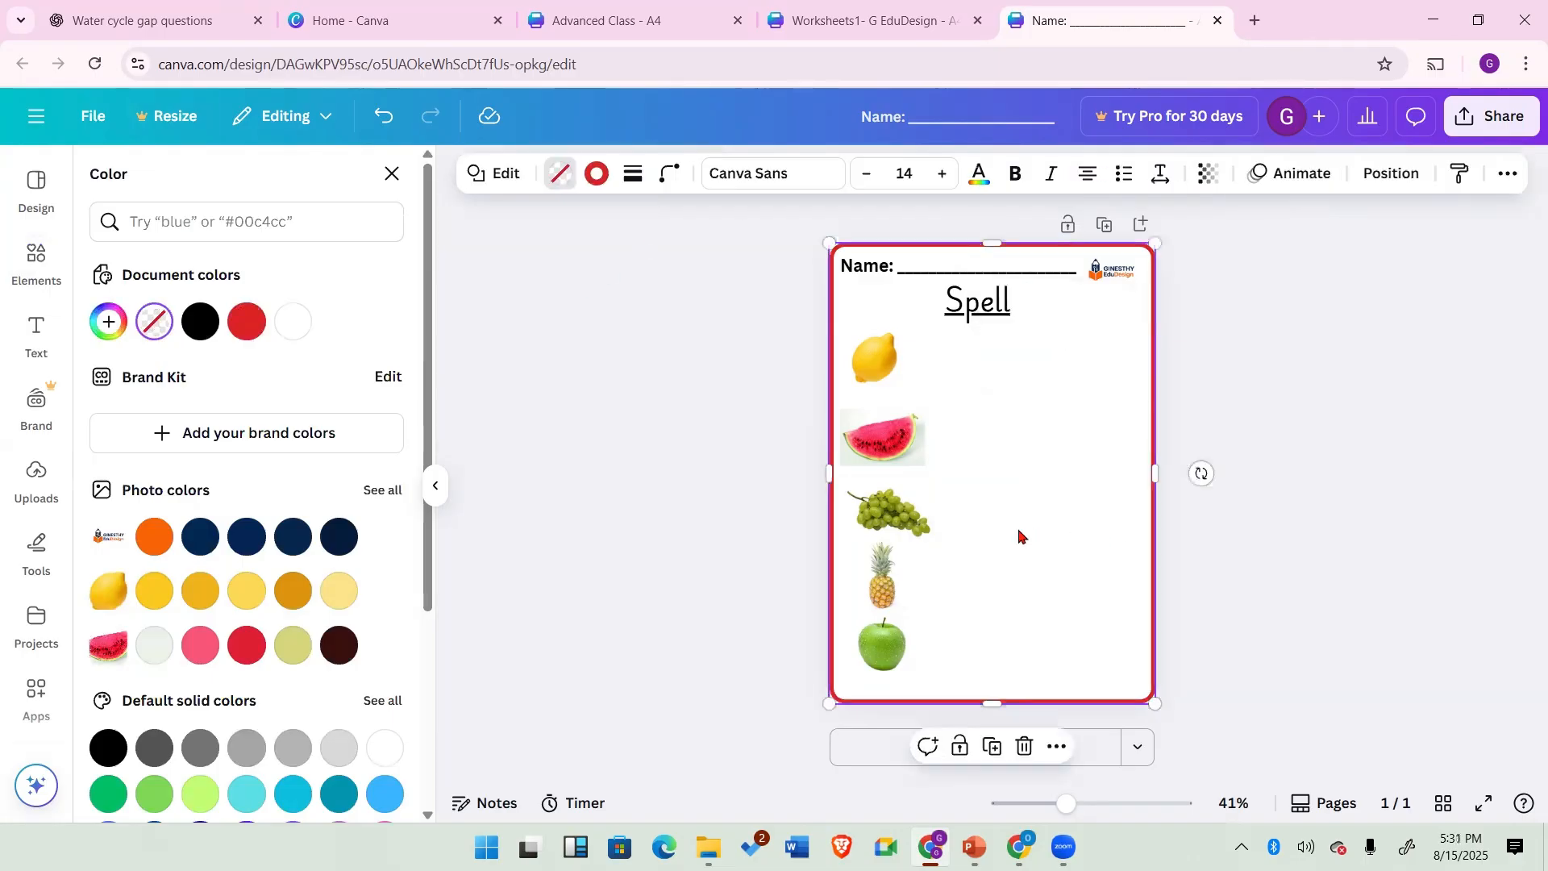
# Step: Give the rectangle a solid border with stroke weight 1
pyautogui.click(1020, 376)
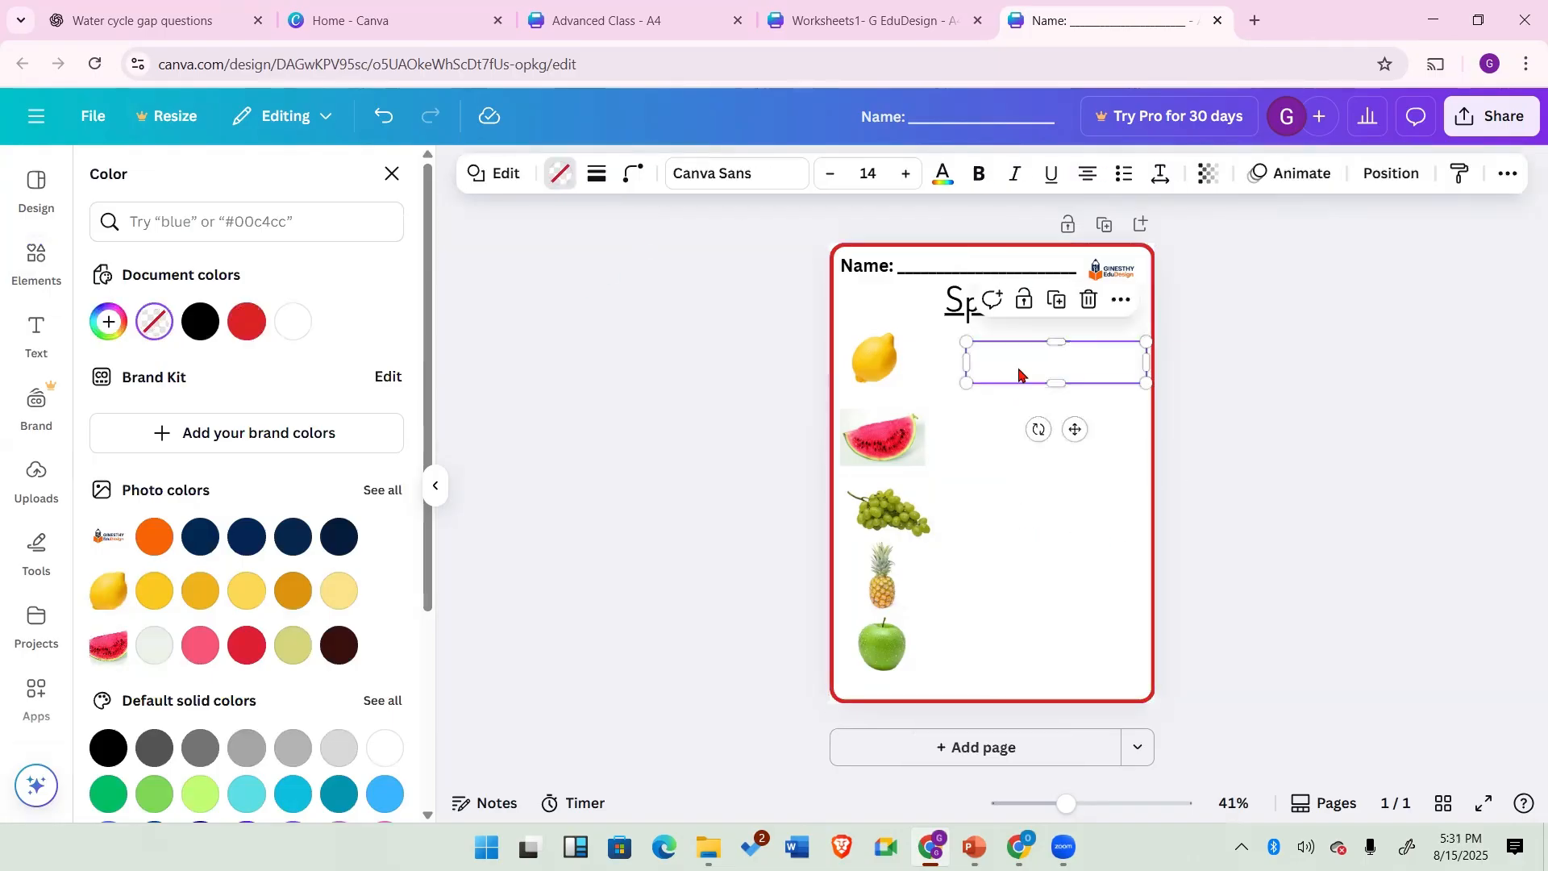
pyautogui.click(597, 176)
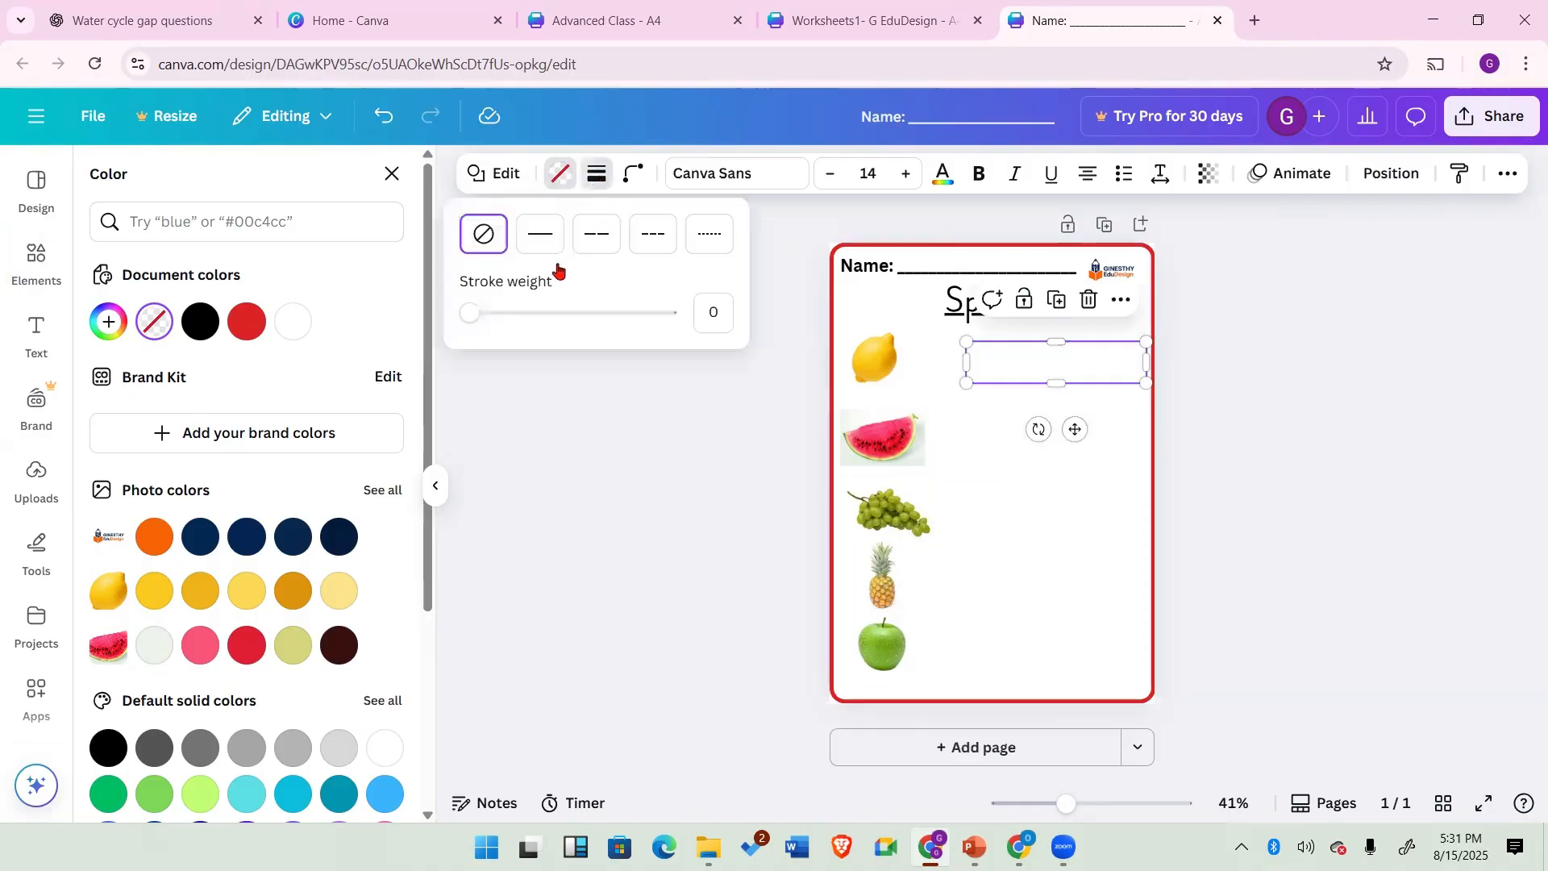
pyautogui.click(471, 314)
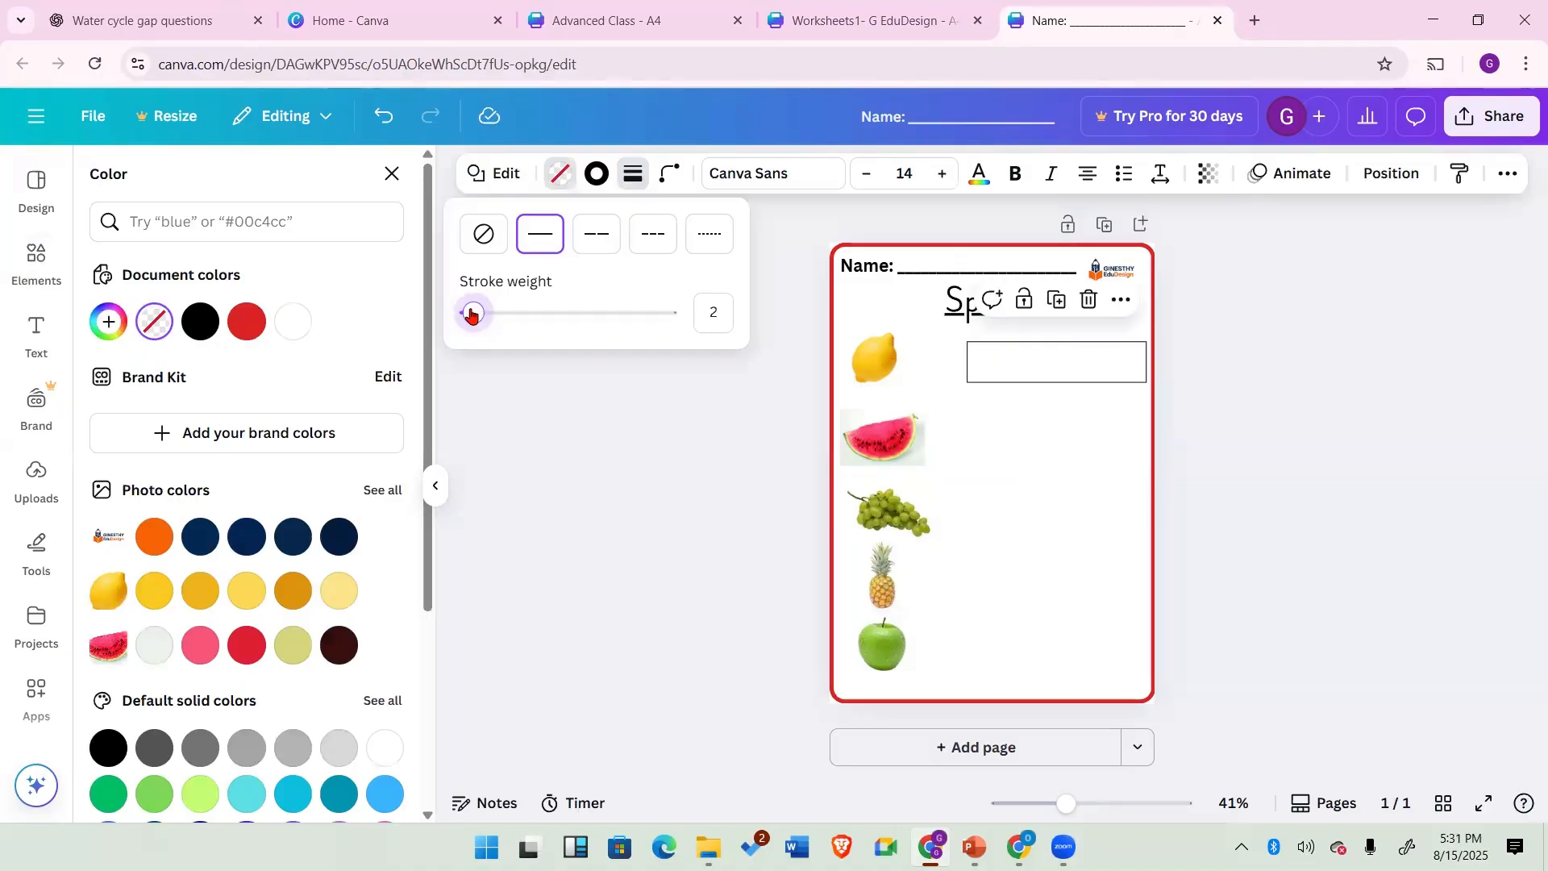
pyautogui.moveTo(472, 315); pyautogui.dragTo(469, 314)
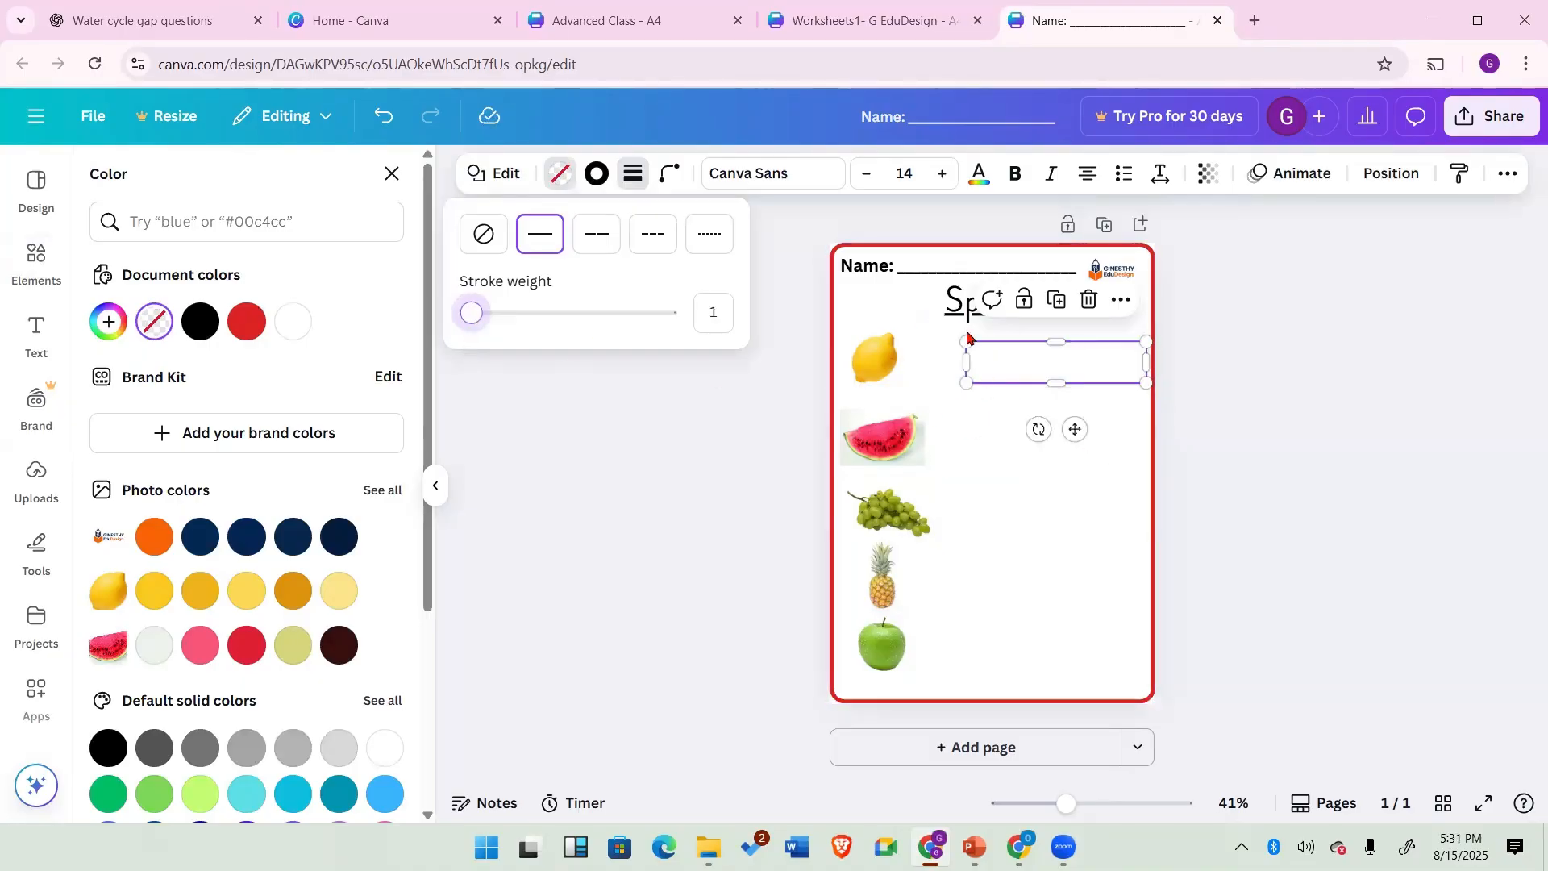
pyautogui.click(1006, 363)
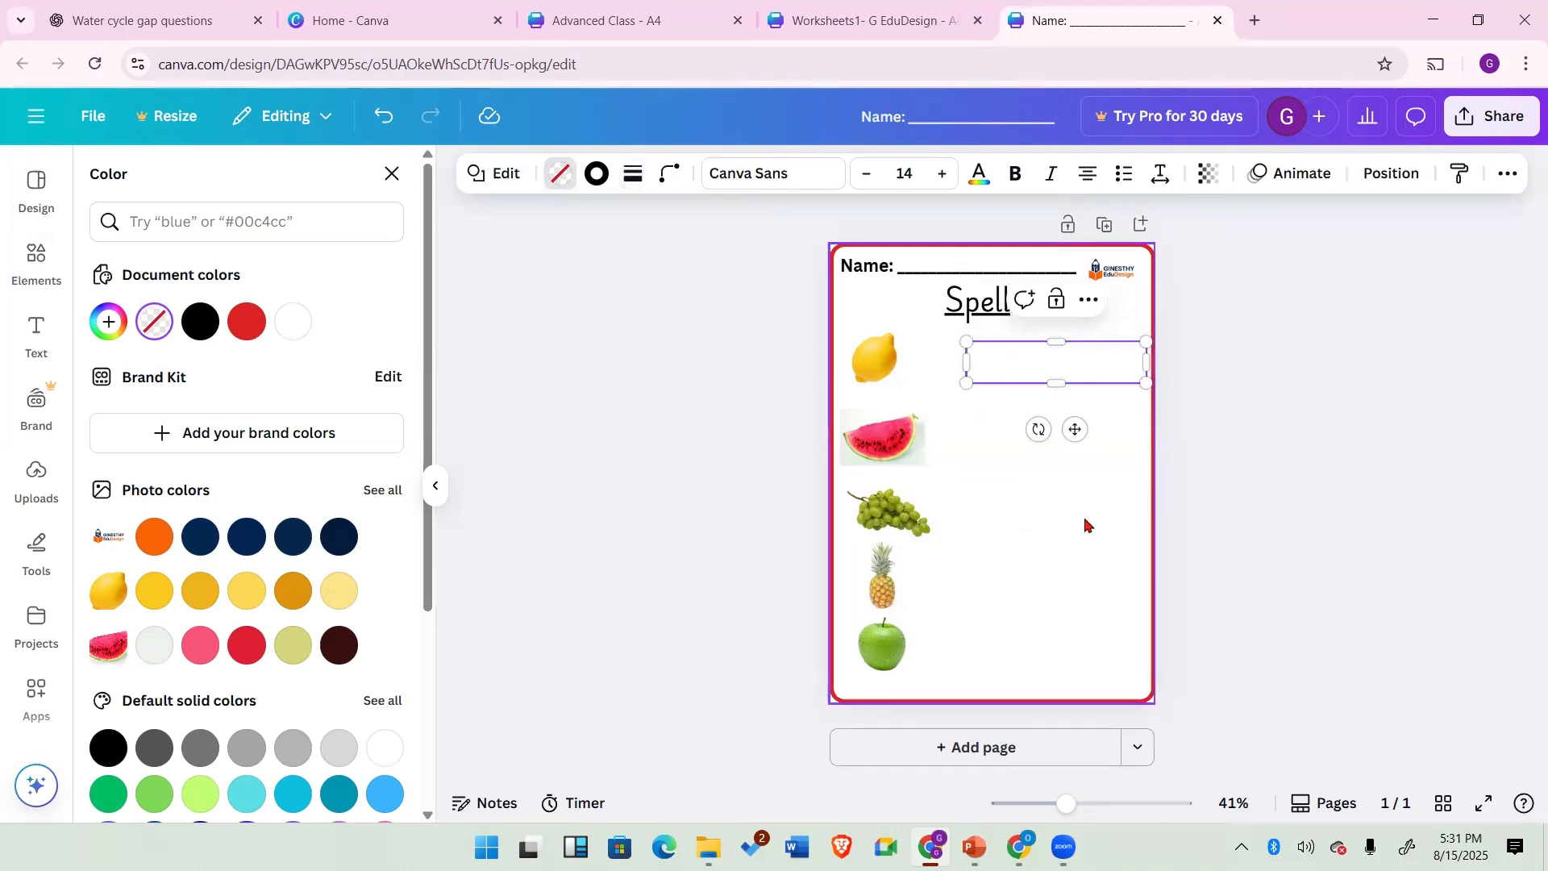
pyautogui.click(1085, 525)
# Step: Duplicate the box and move the copy beside the watermelon
pyautogui.click(1020, 377)
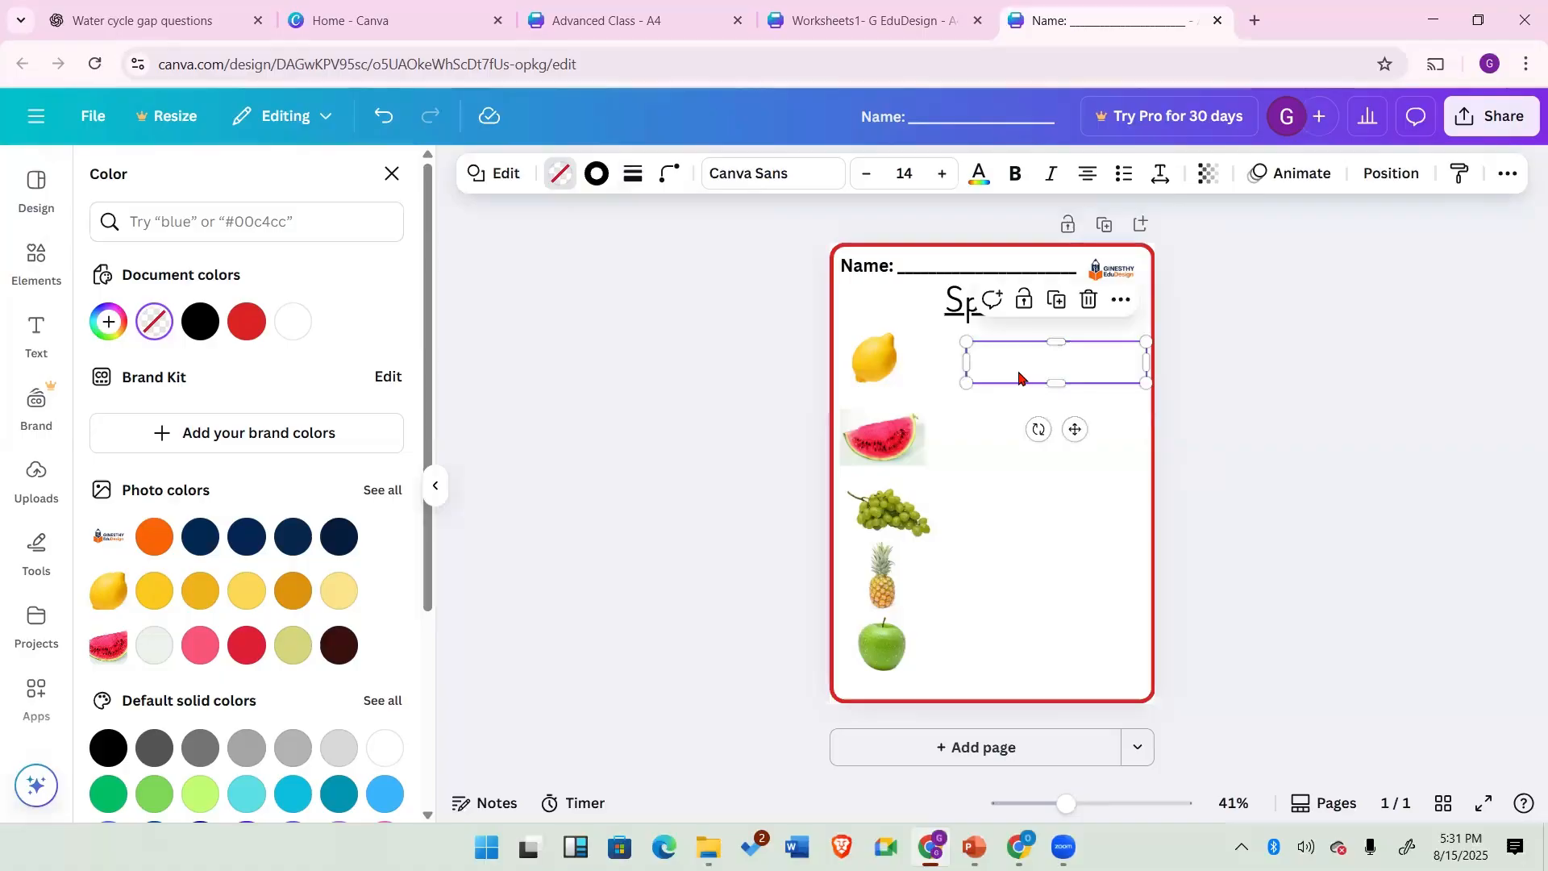
pyautogui.click(1058, 302)
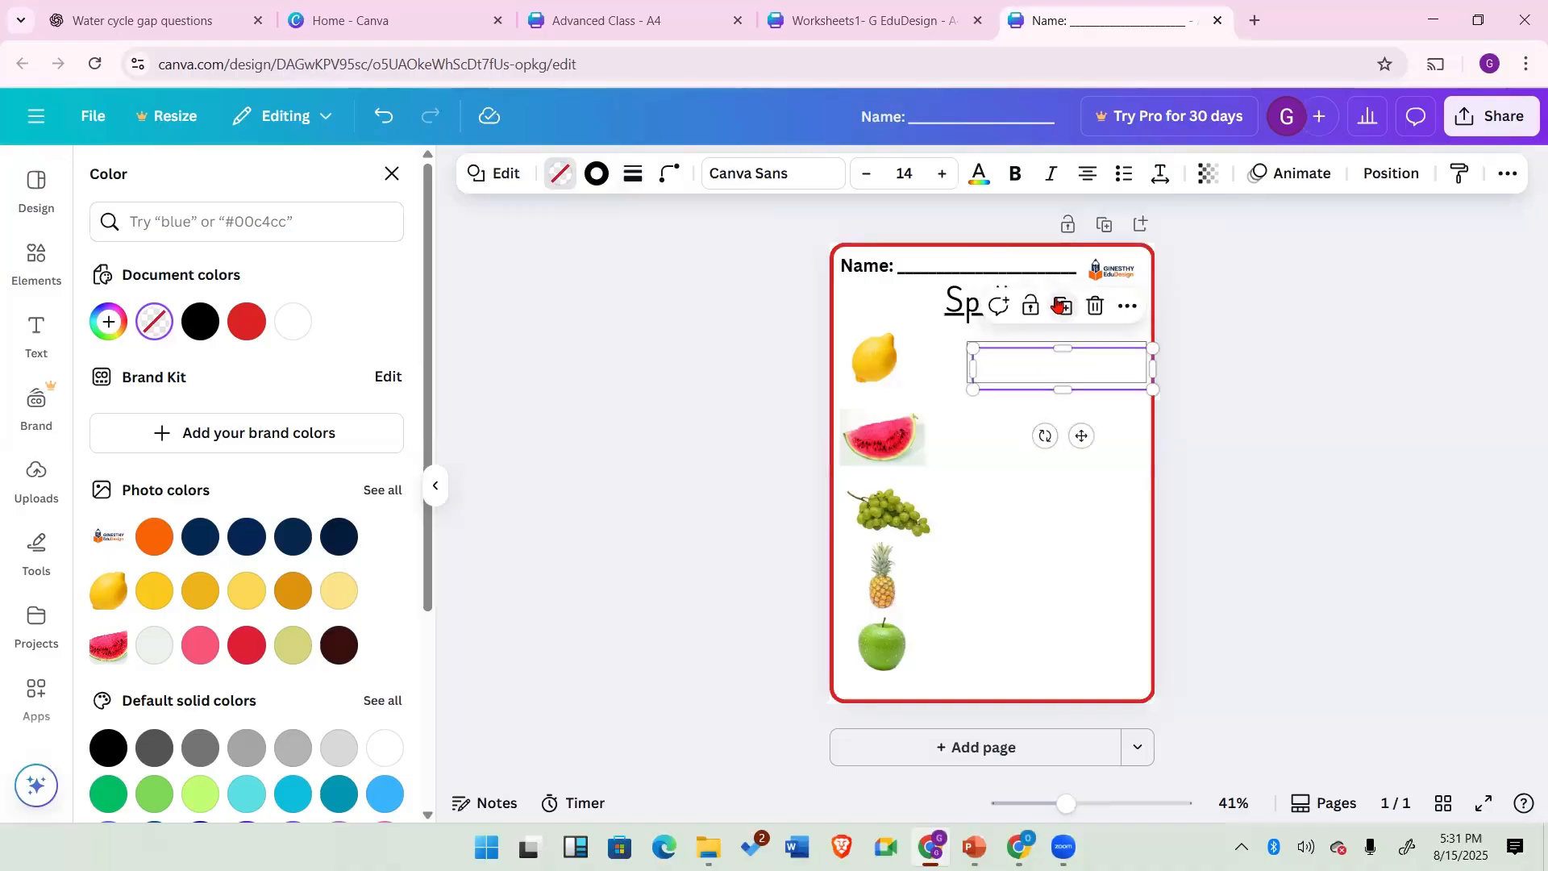
pyautogui.moveTo(1048, 373); pyautogui.dragTo(1039, 437)
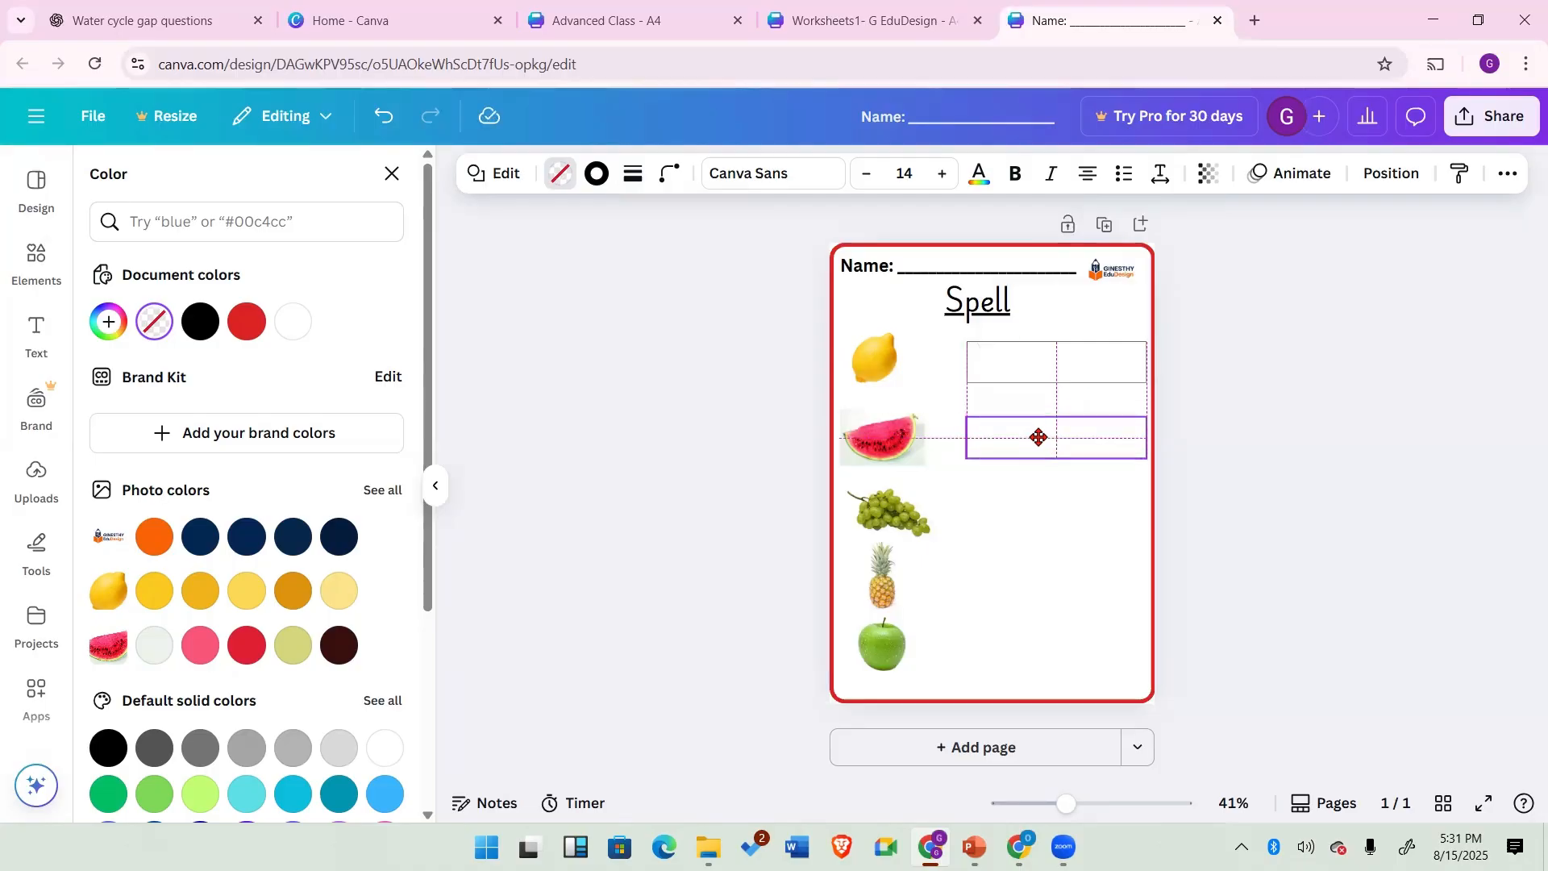
pyautogui.moveTo(1039, 437); pyautogui.dragTo(1039, 438)
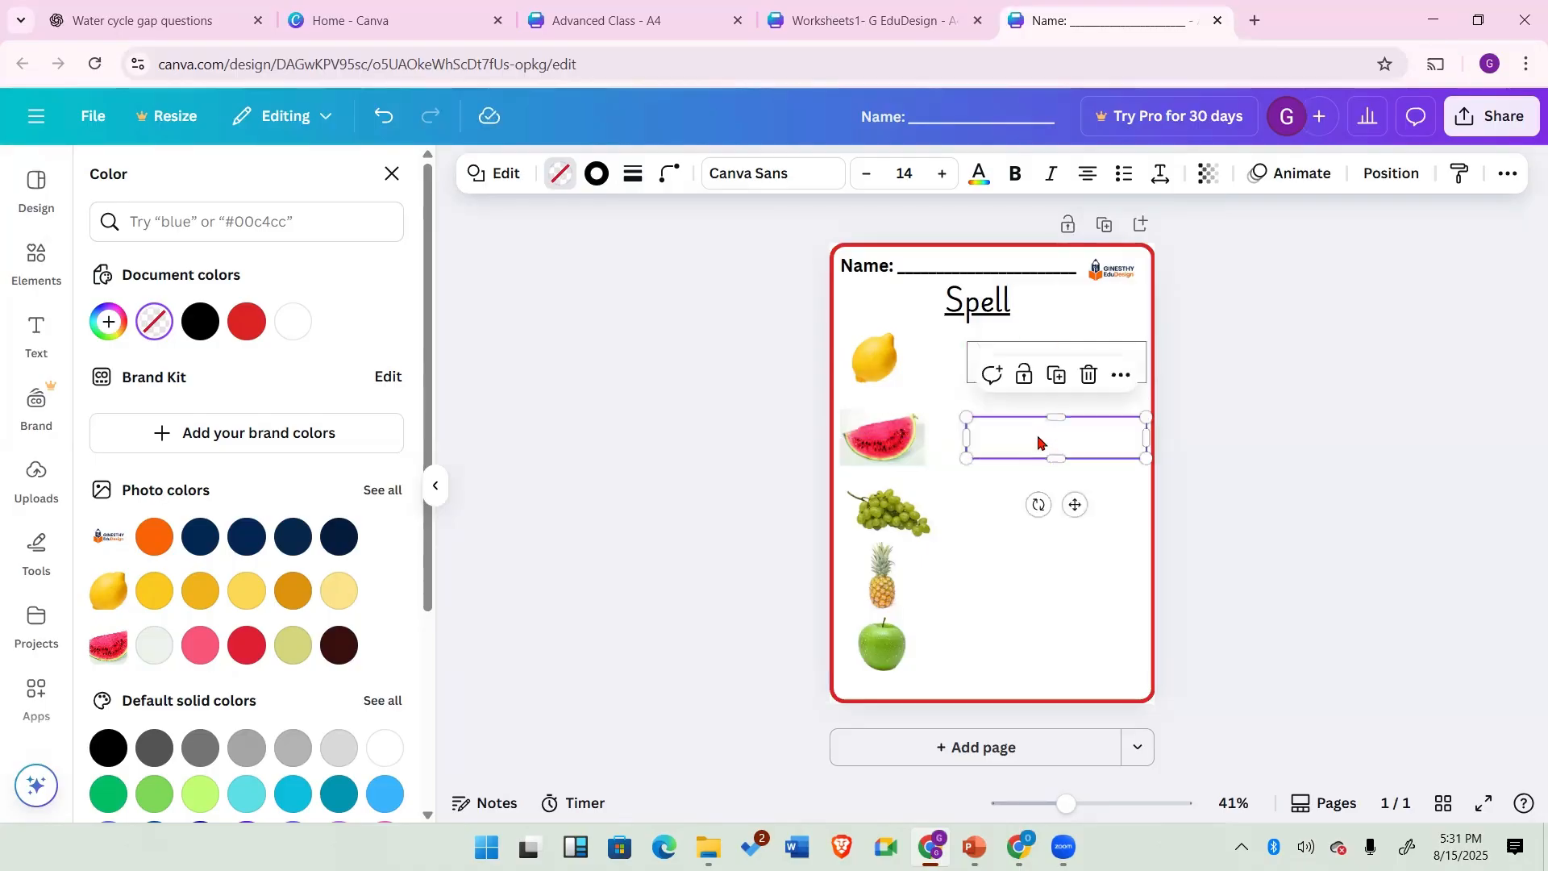
# Step: Duplicate the box three more times to add boxes beside the grapes, pineapple and apple
pyautogui.click(1056, 376)
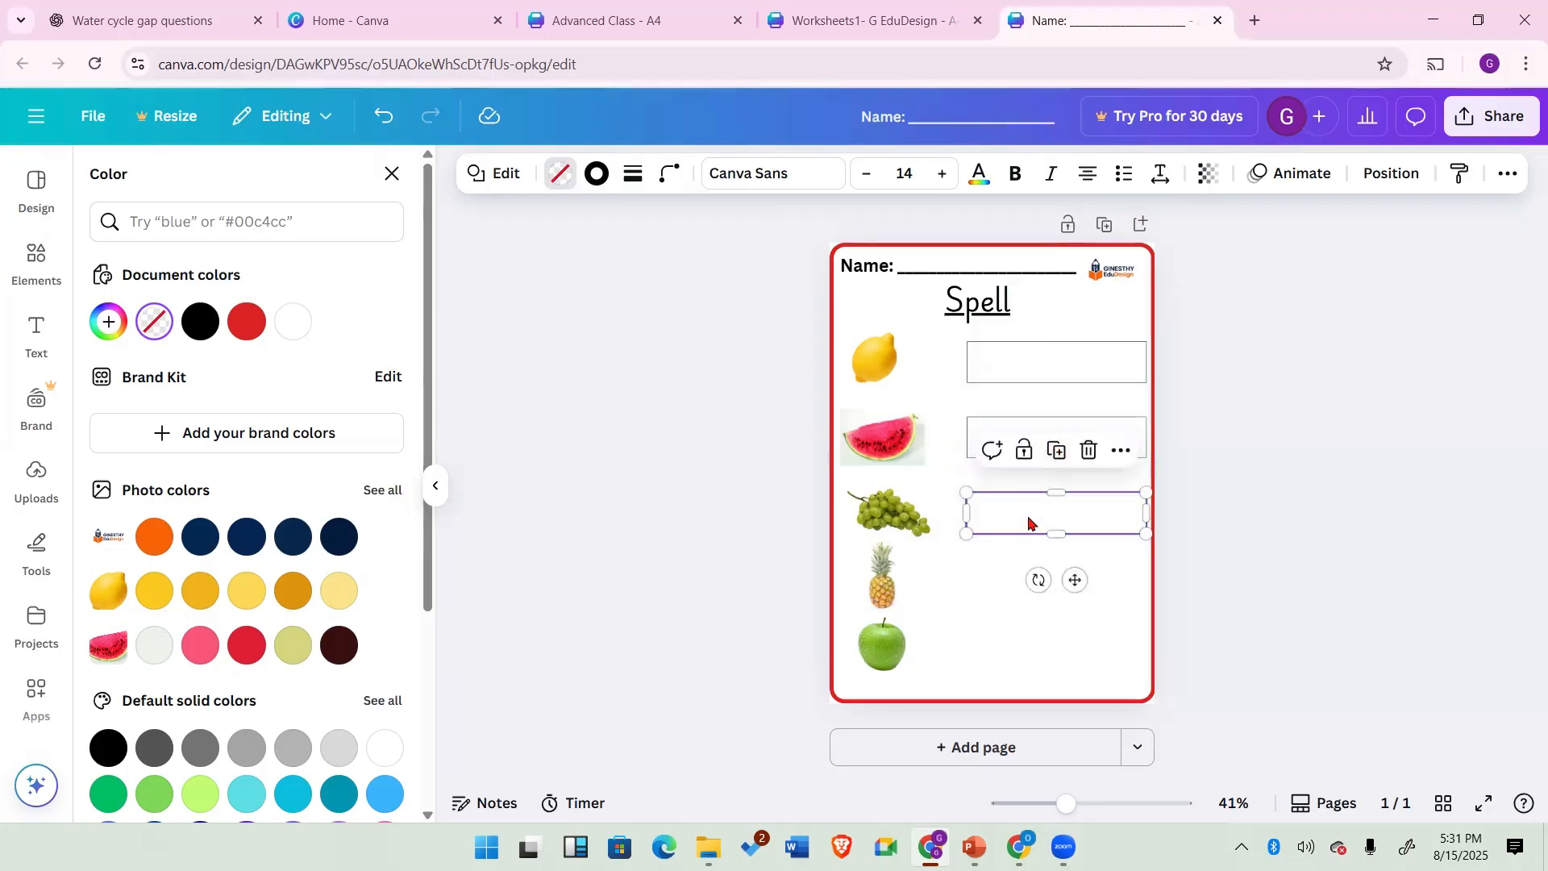
pyautogui.click(1056, 450)
pyautogui.click(1057, 529)
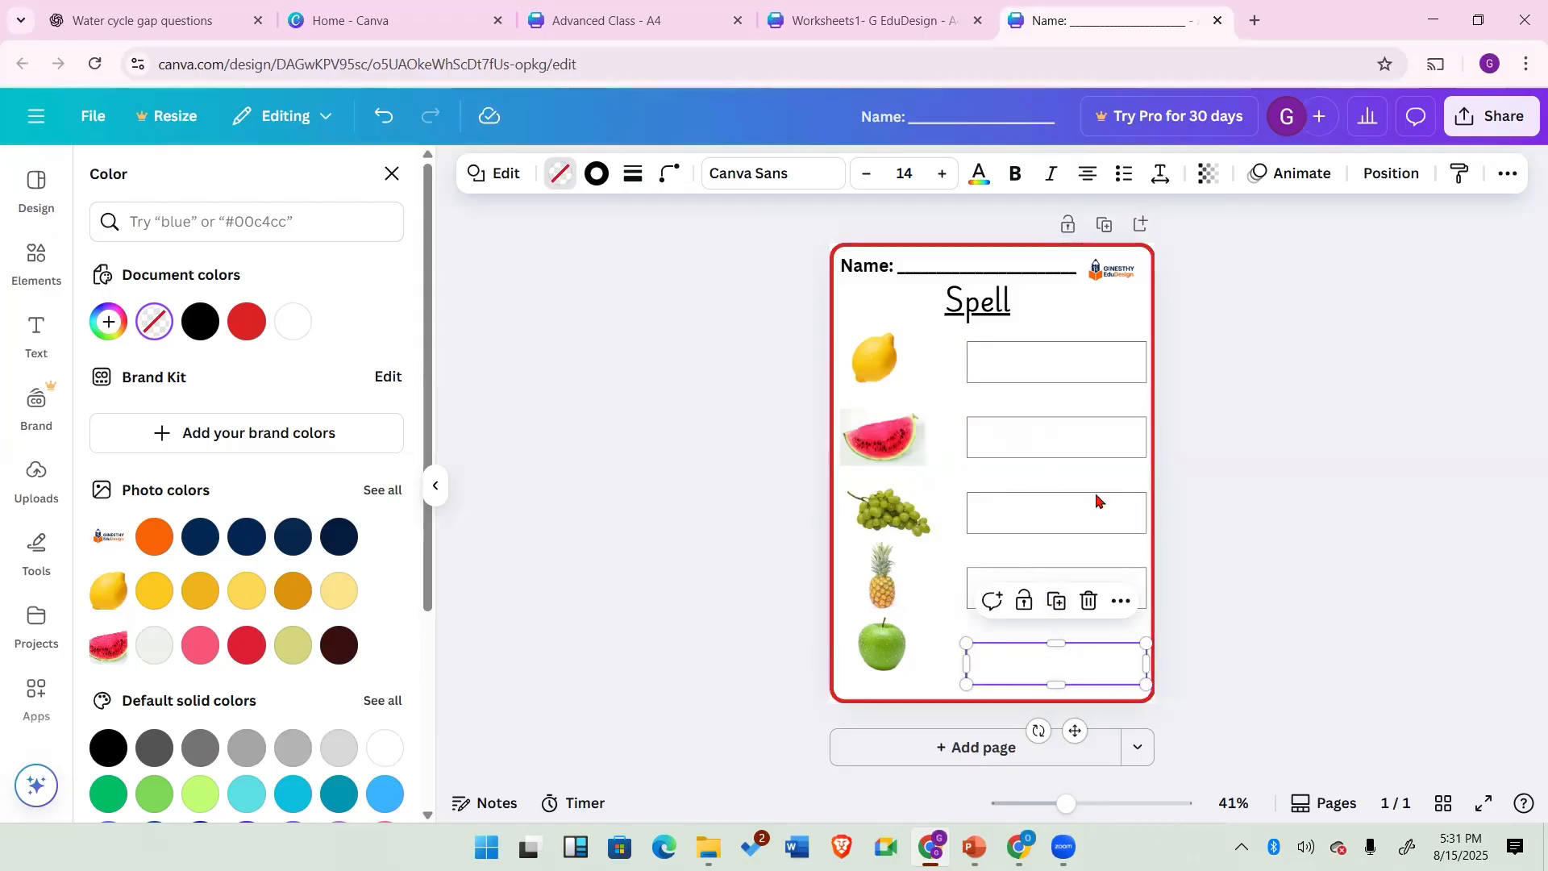
pyautogui.press('Escape')
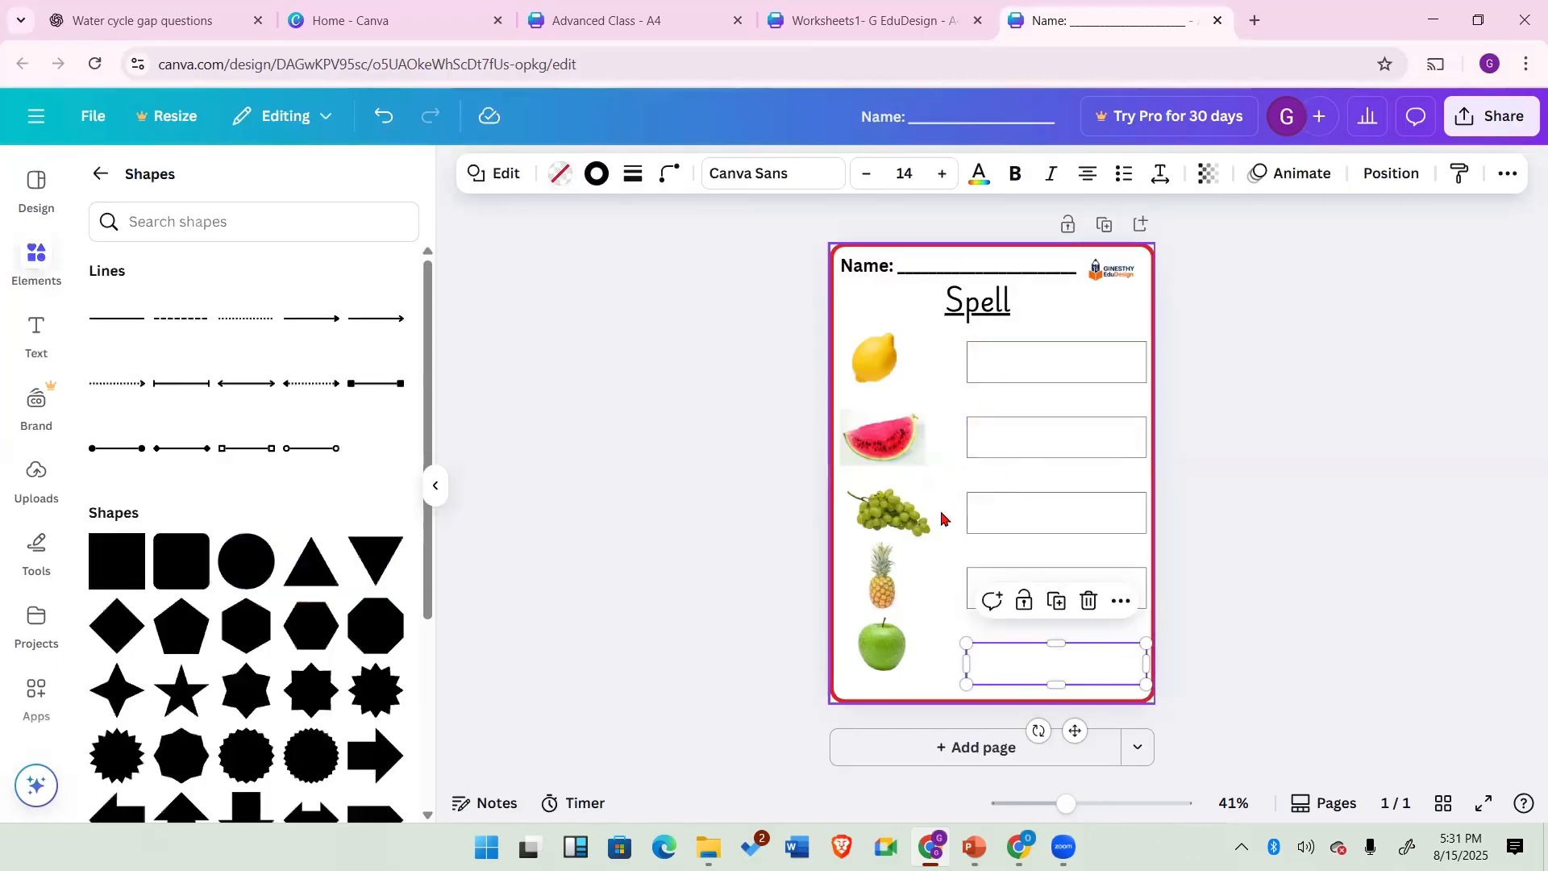
pyautogui.click(738, 550)
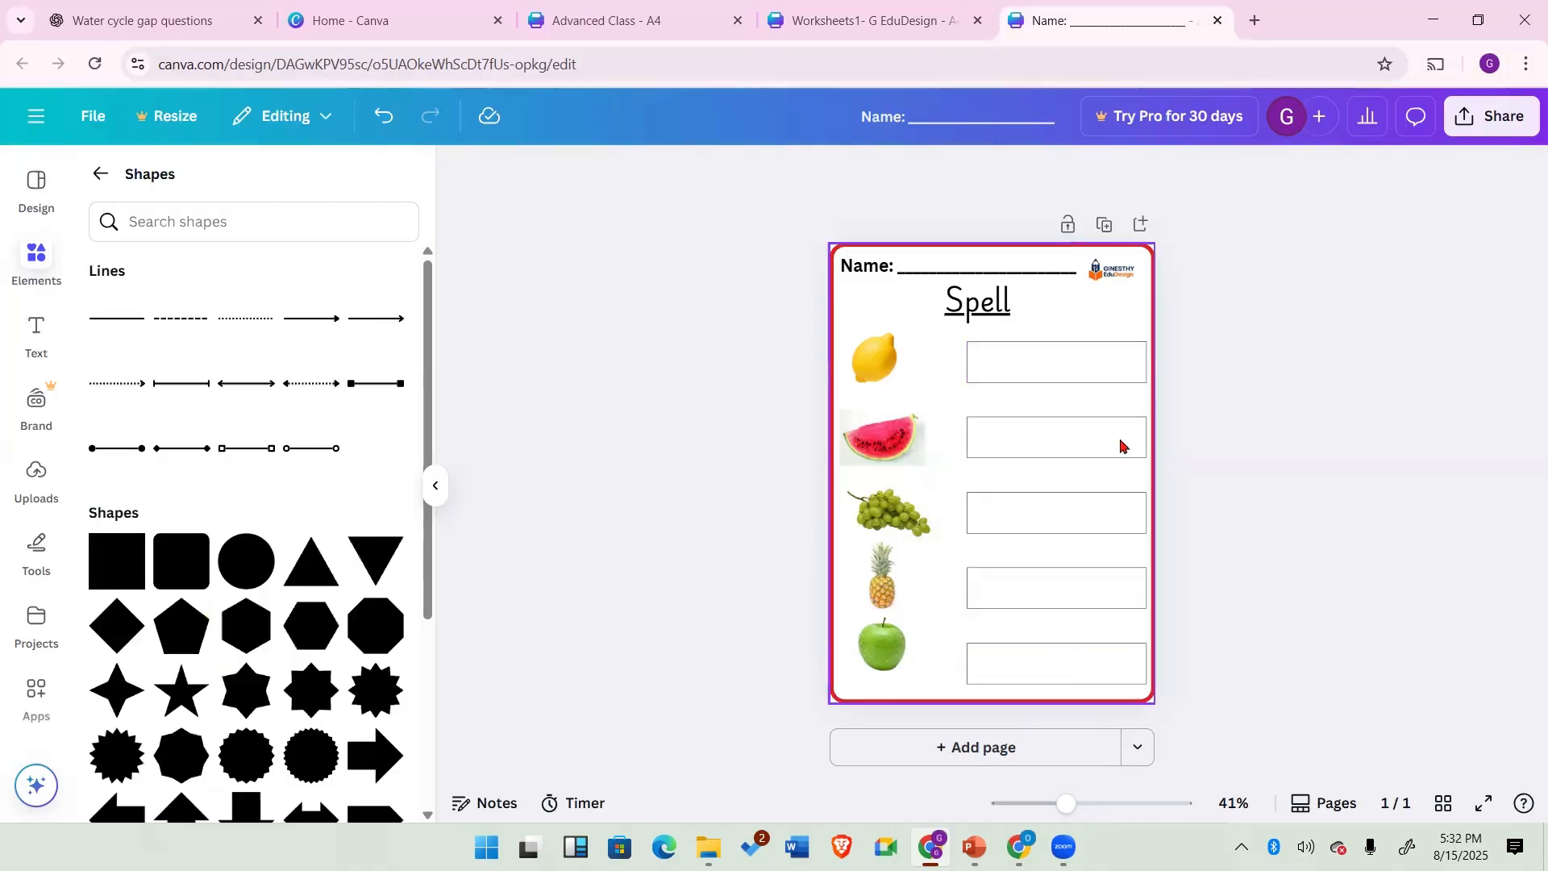
# Step: Open the download options for the design and close them
pyautogui.click(91, 119)
pyautogui.click(118, 574)
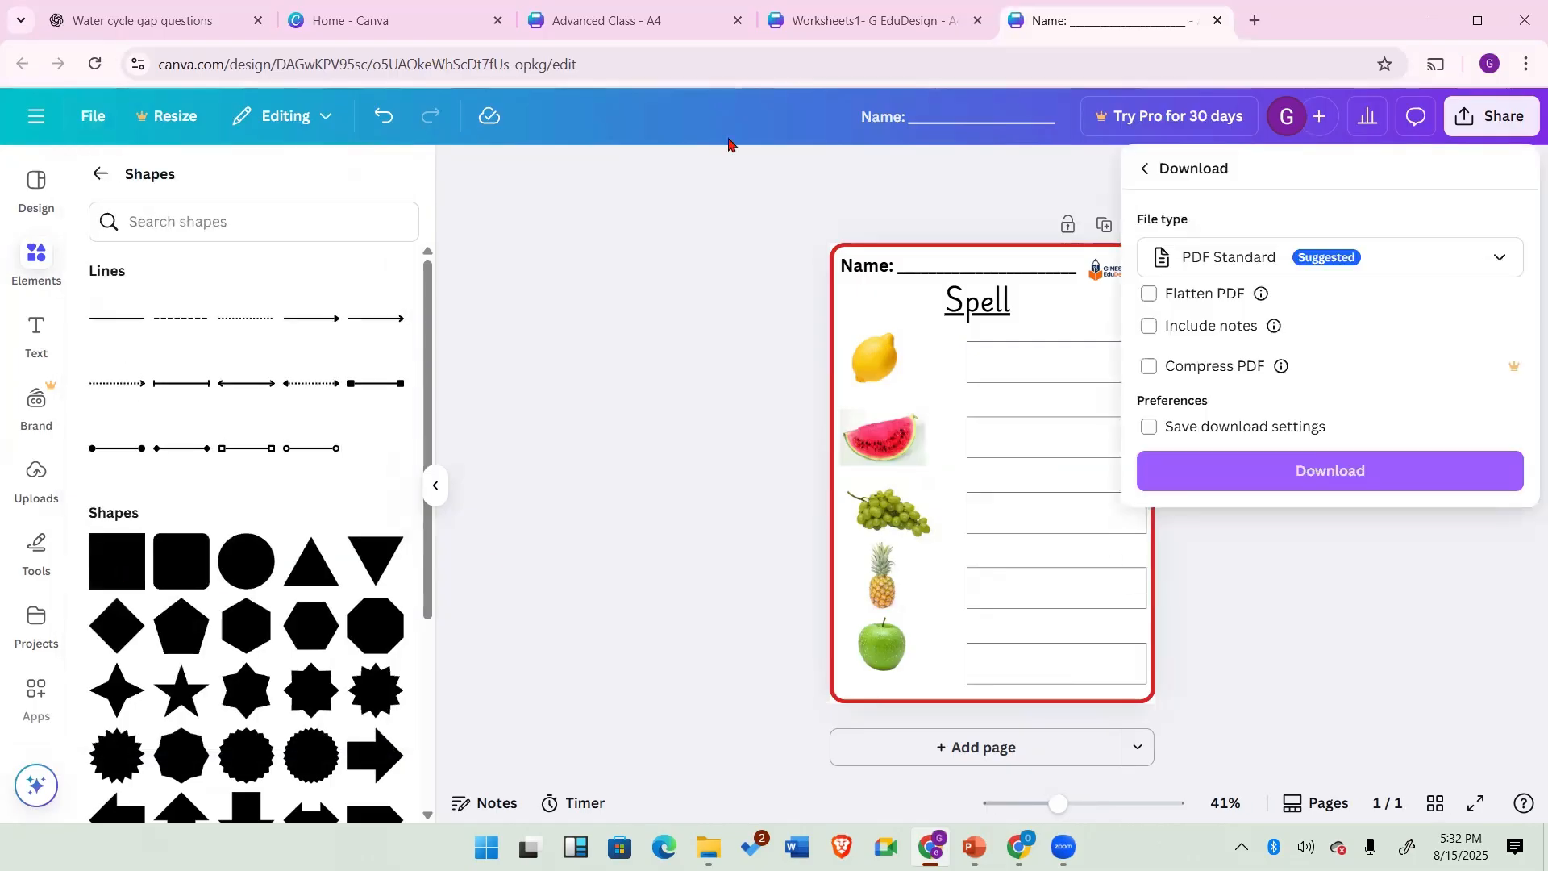
pyautogui.click(745, 242)
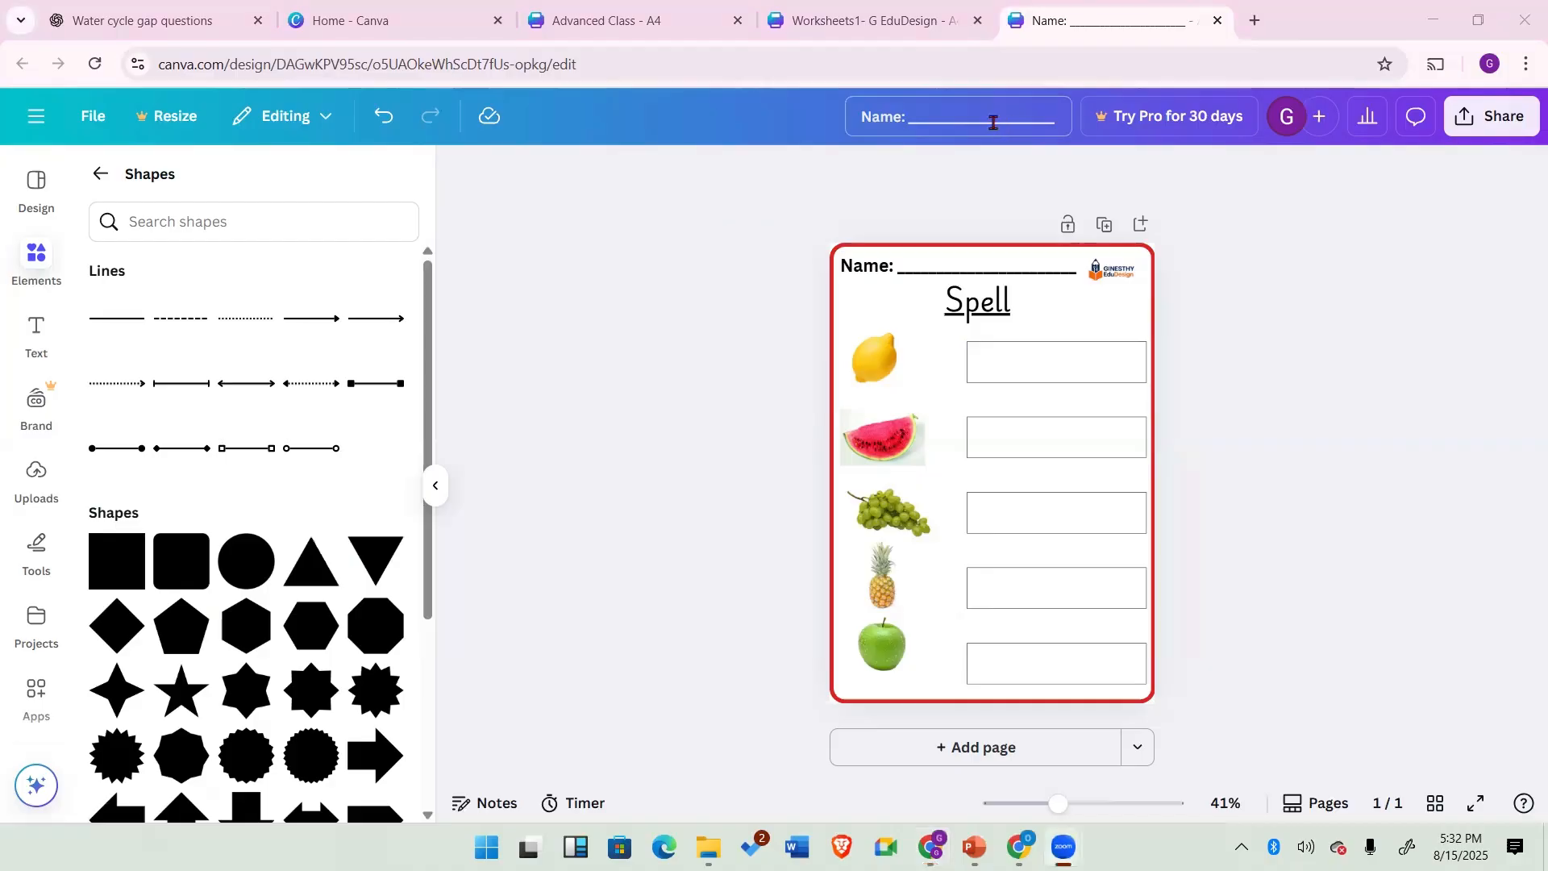
# Step: Rename the design as "Fruit worksheet"
pyautogui.click(968, 121)
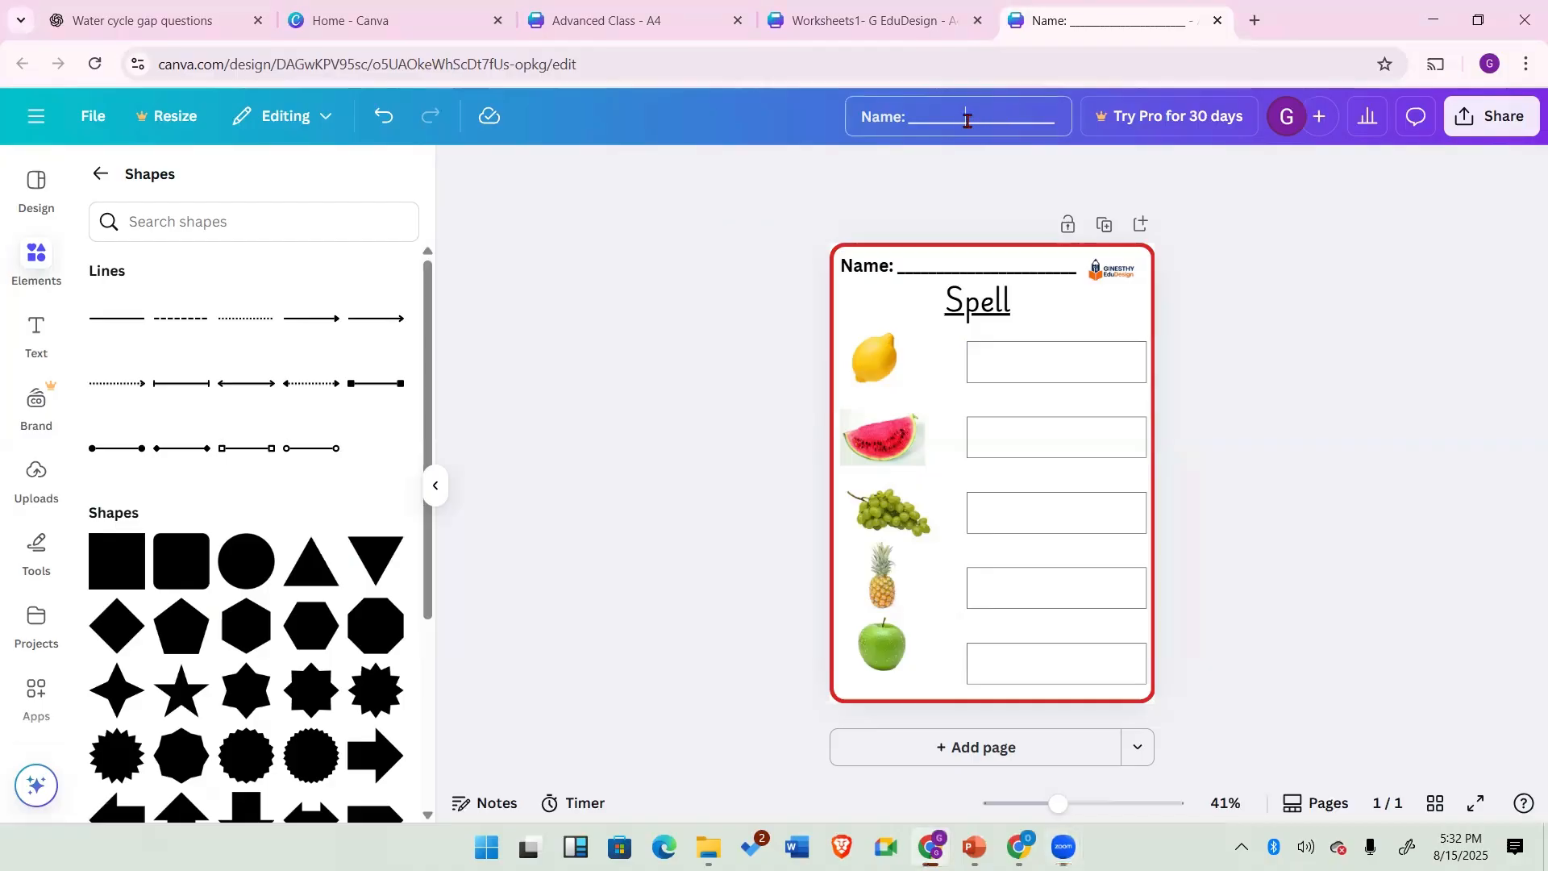
pyautogui.click(968, 121)
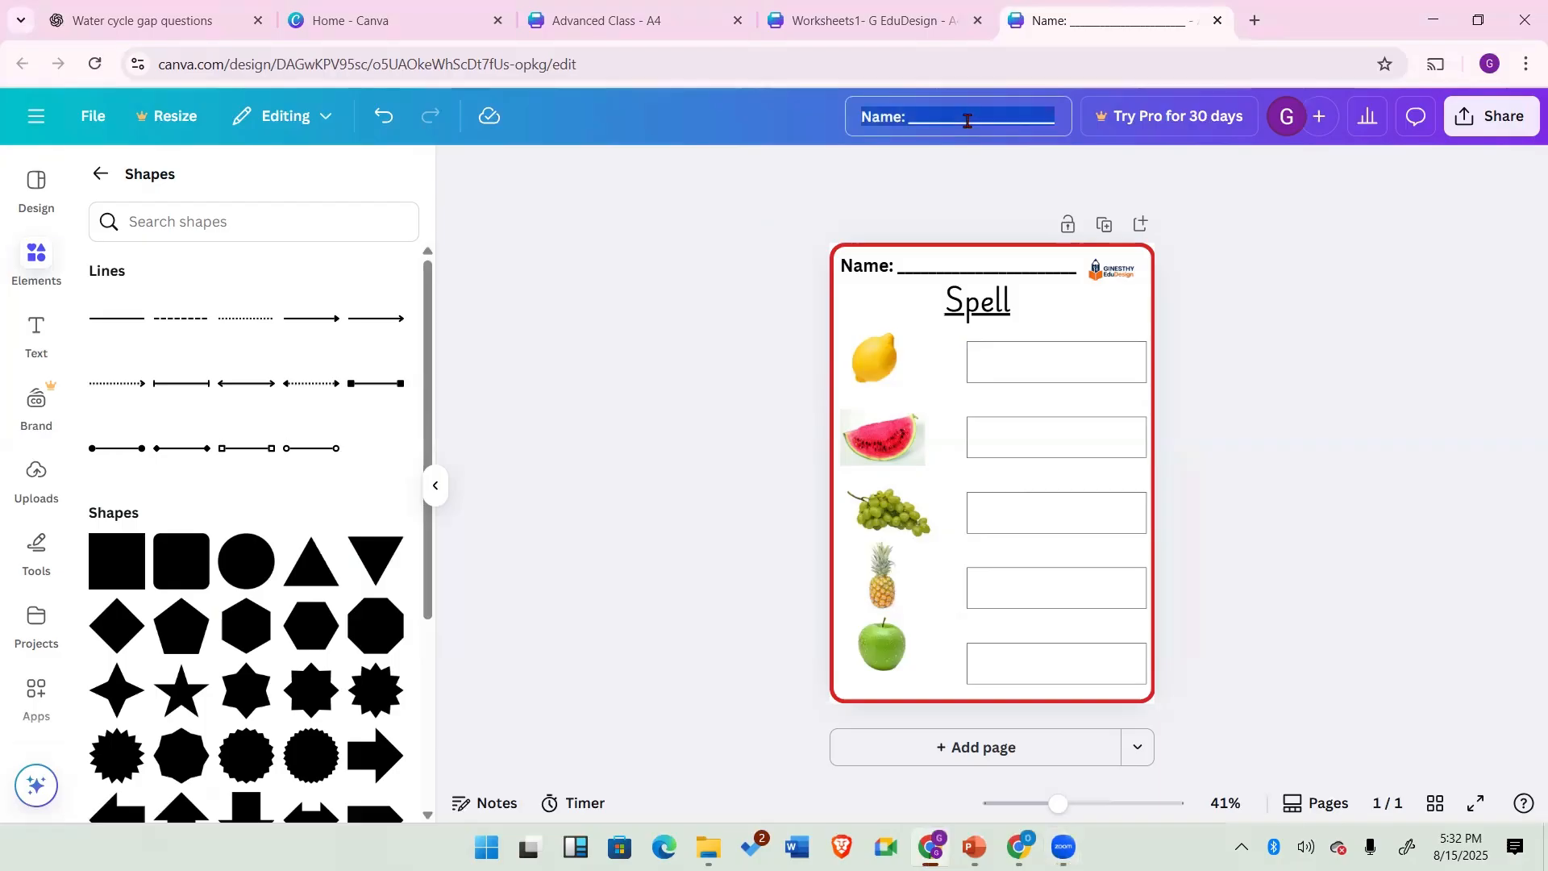
pyautogui.write('Fru')
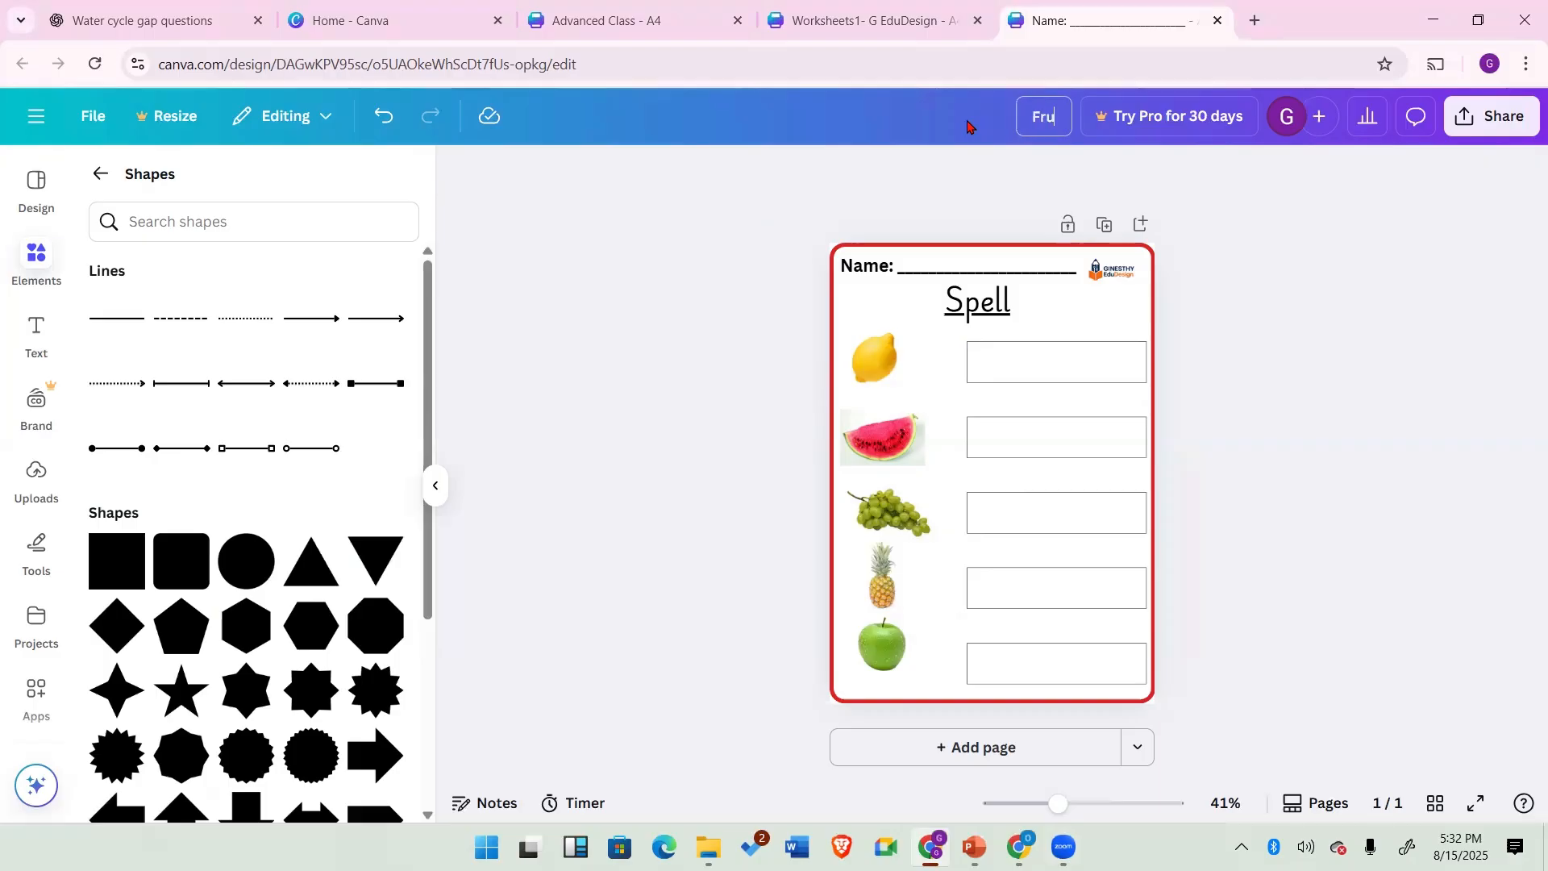
pyautogui.write('it worksheet')
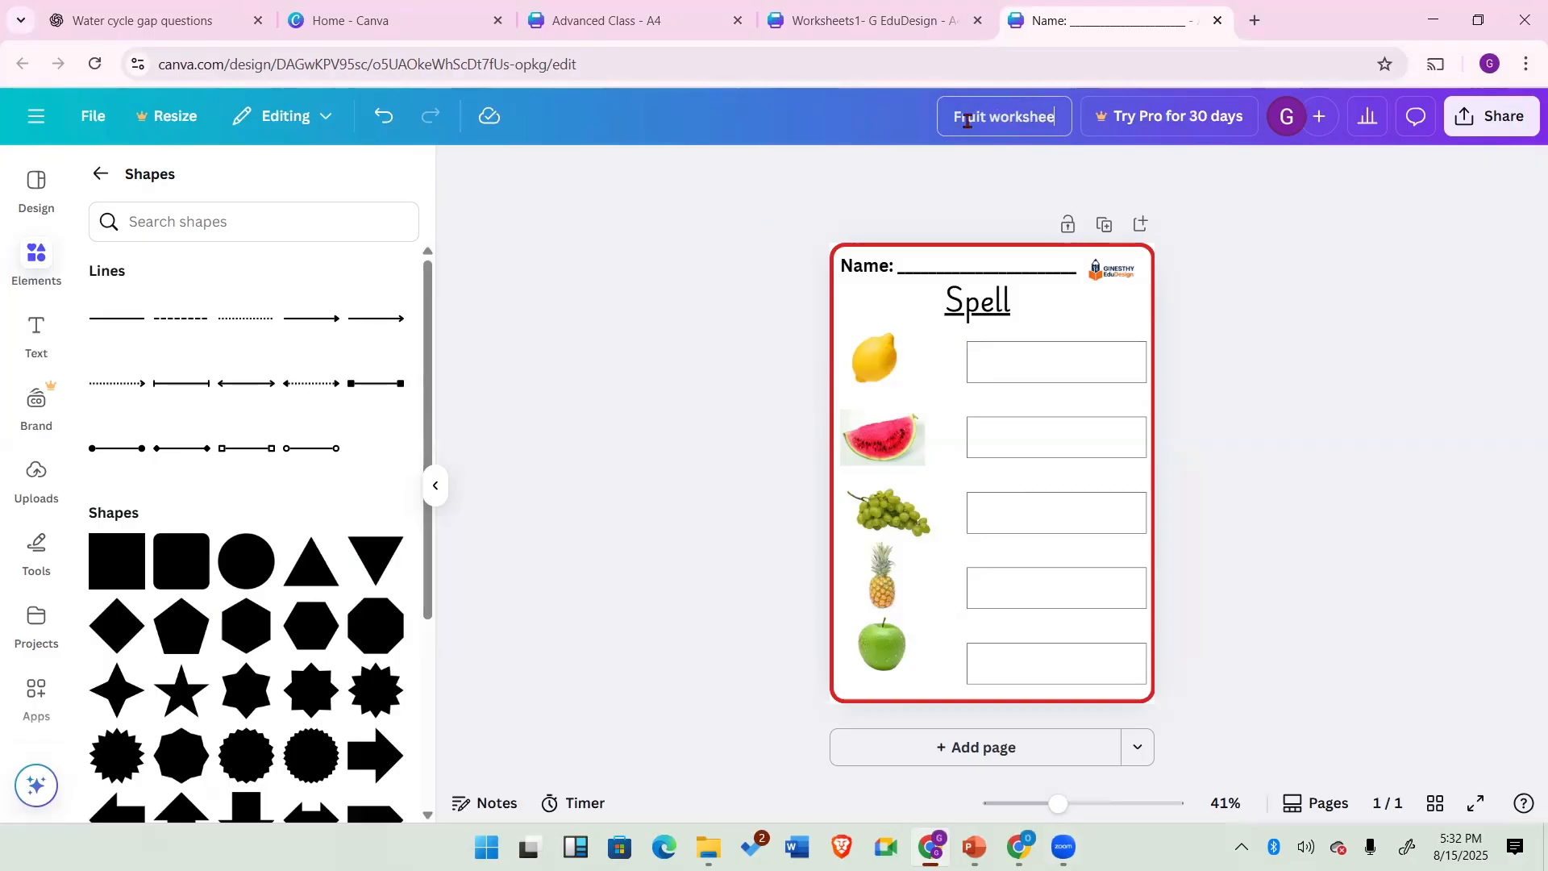
pyautogui.press('Return')
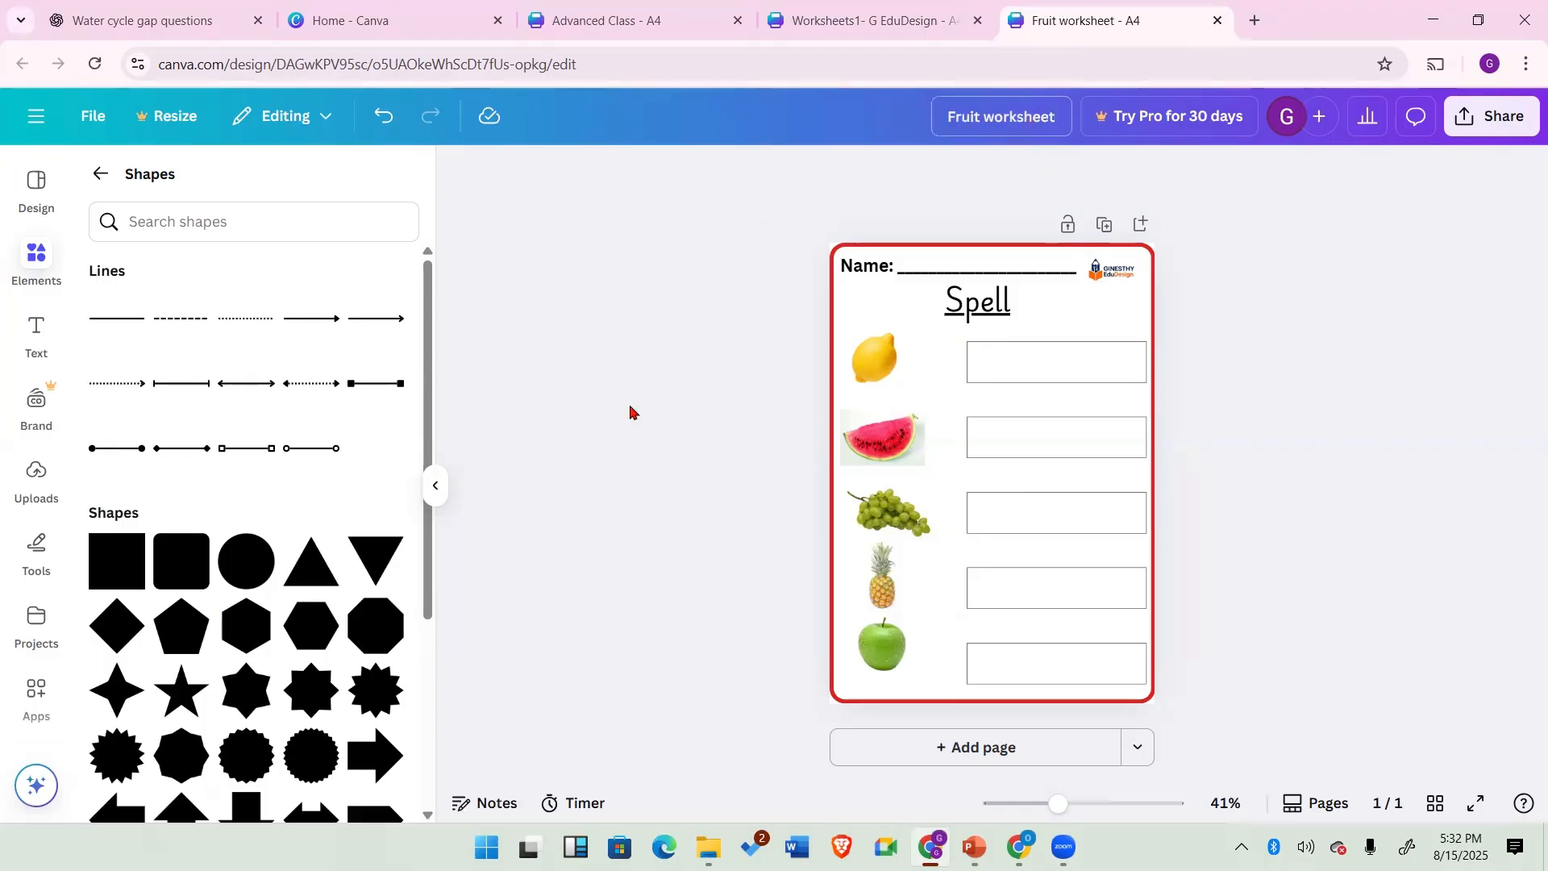
# Step: Download the design as a PDF Standard file
pyautogui.click(93, 115)
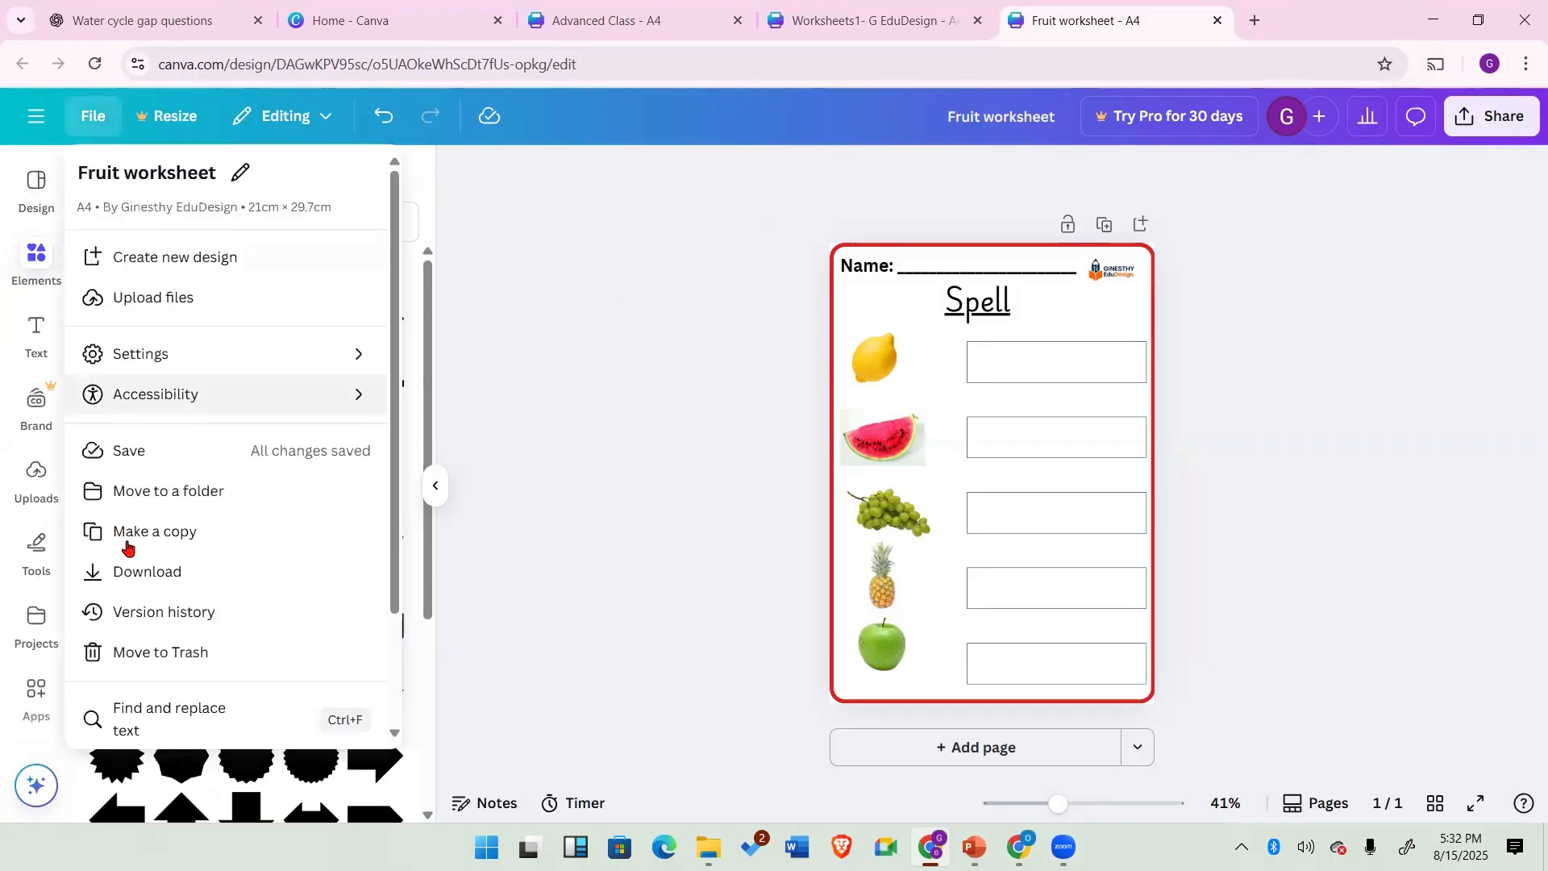
pyautogui.click(129, 572)
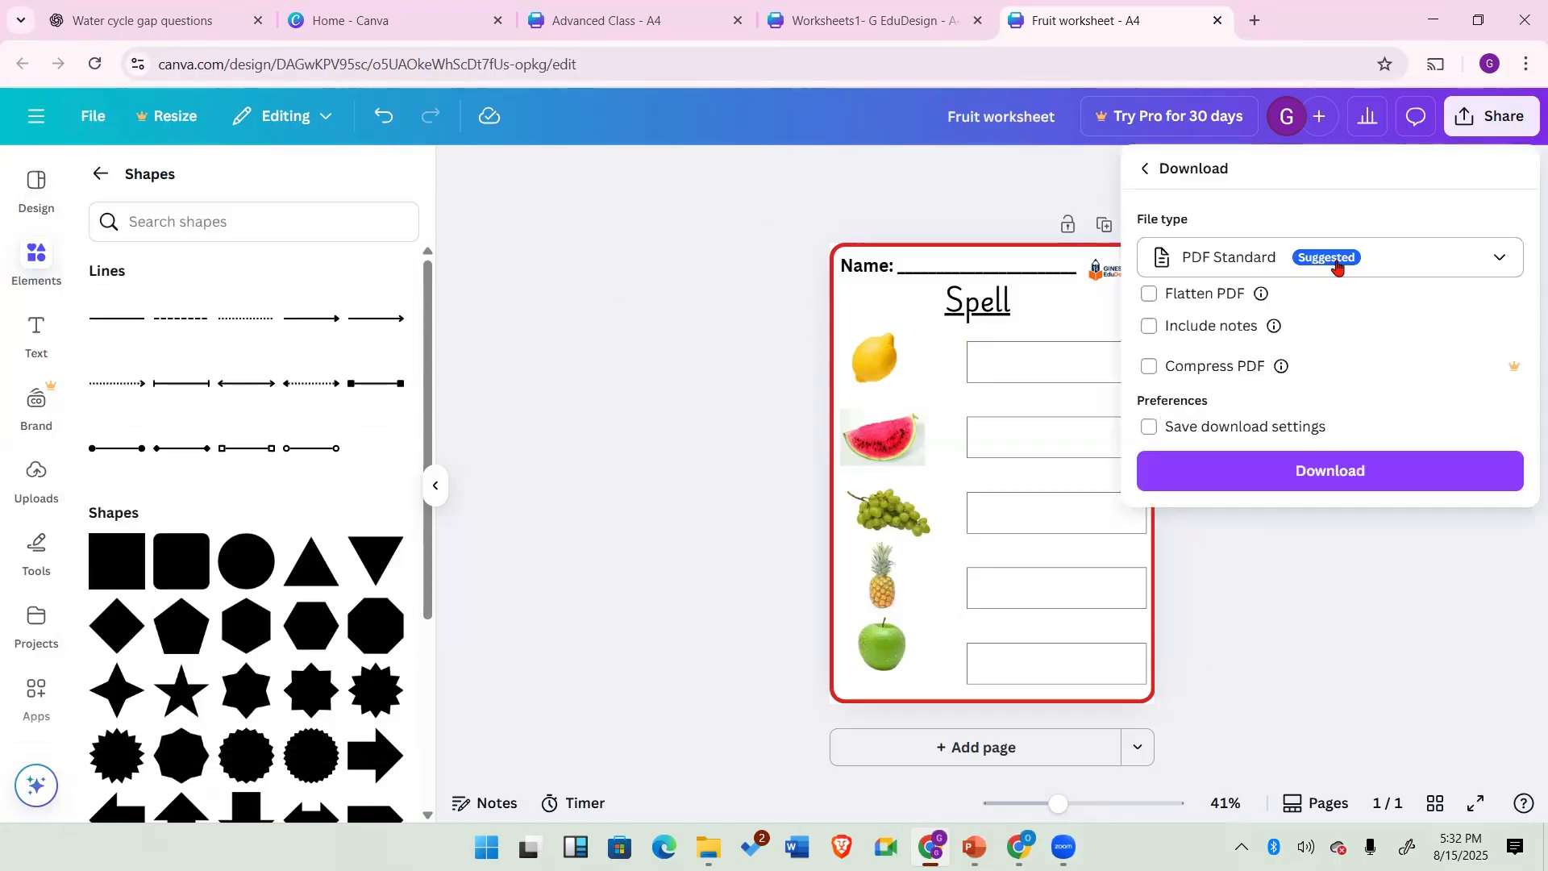
pyautogui.click(1496, 254)
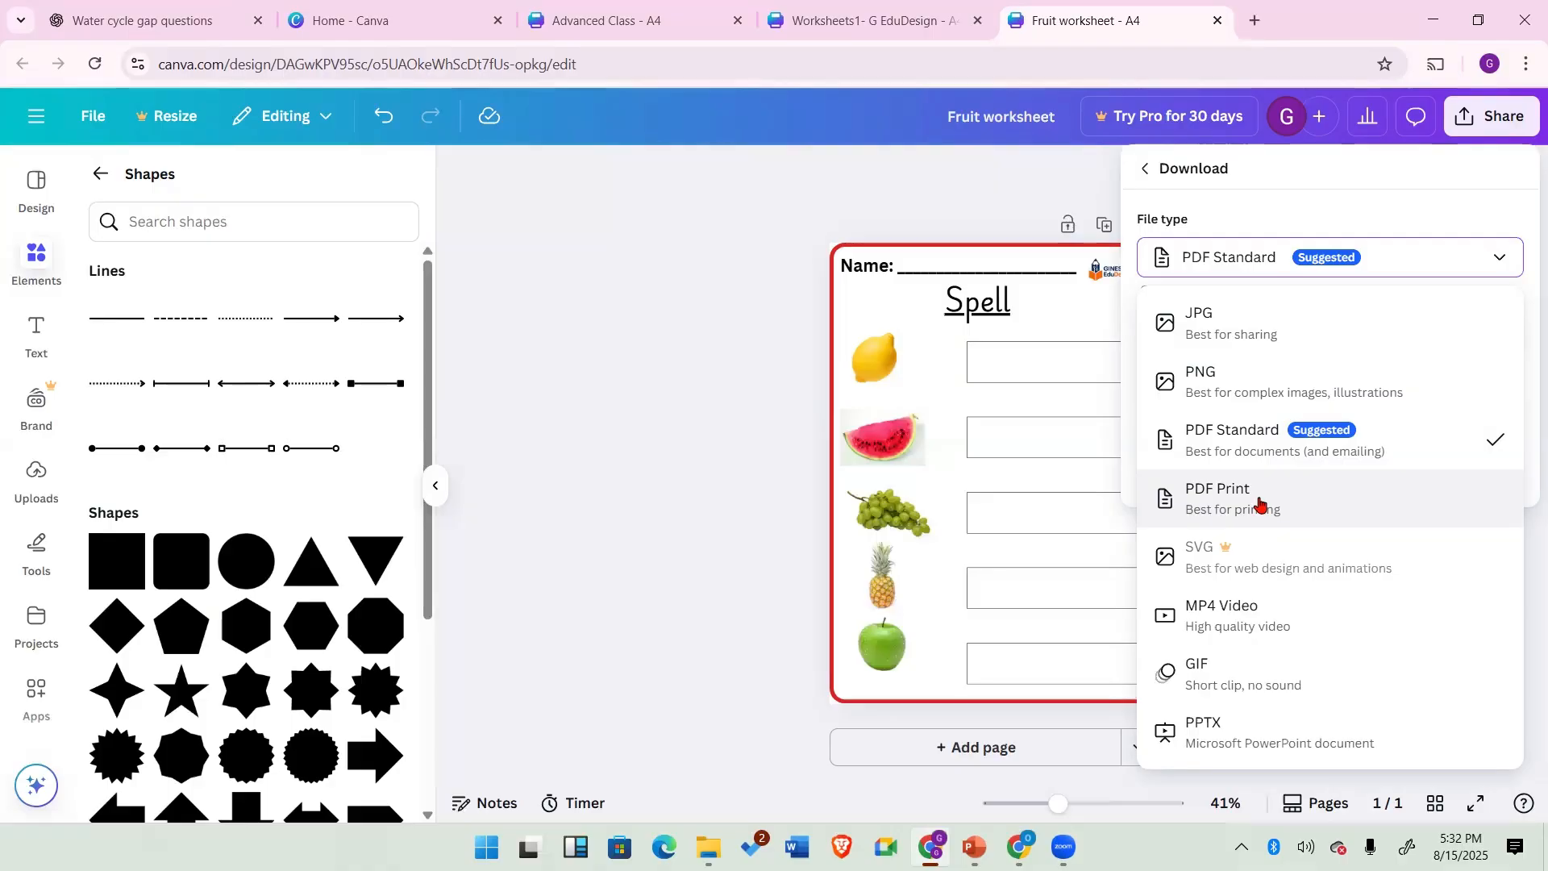
pyautogui.click(1267, 436)
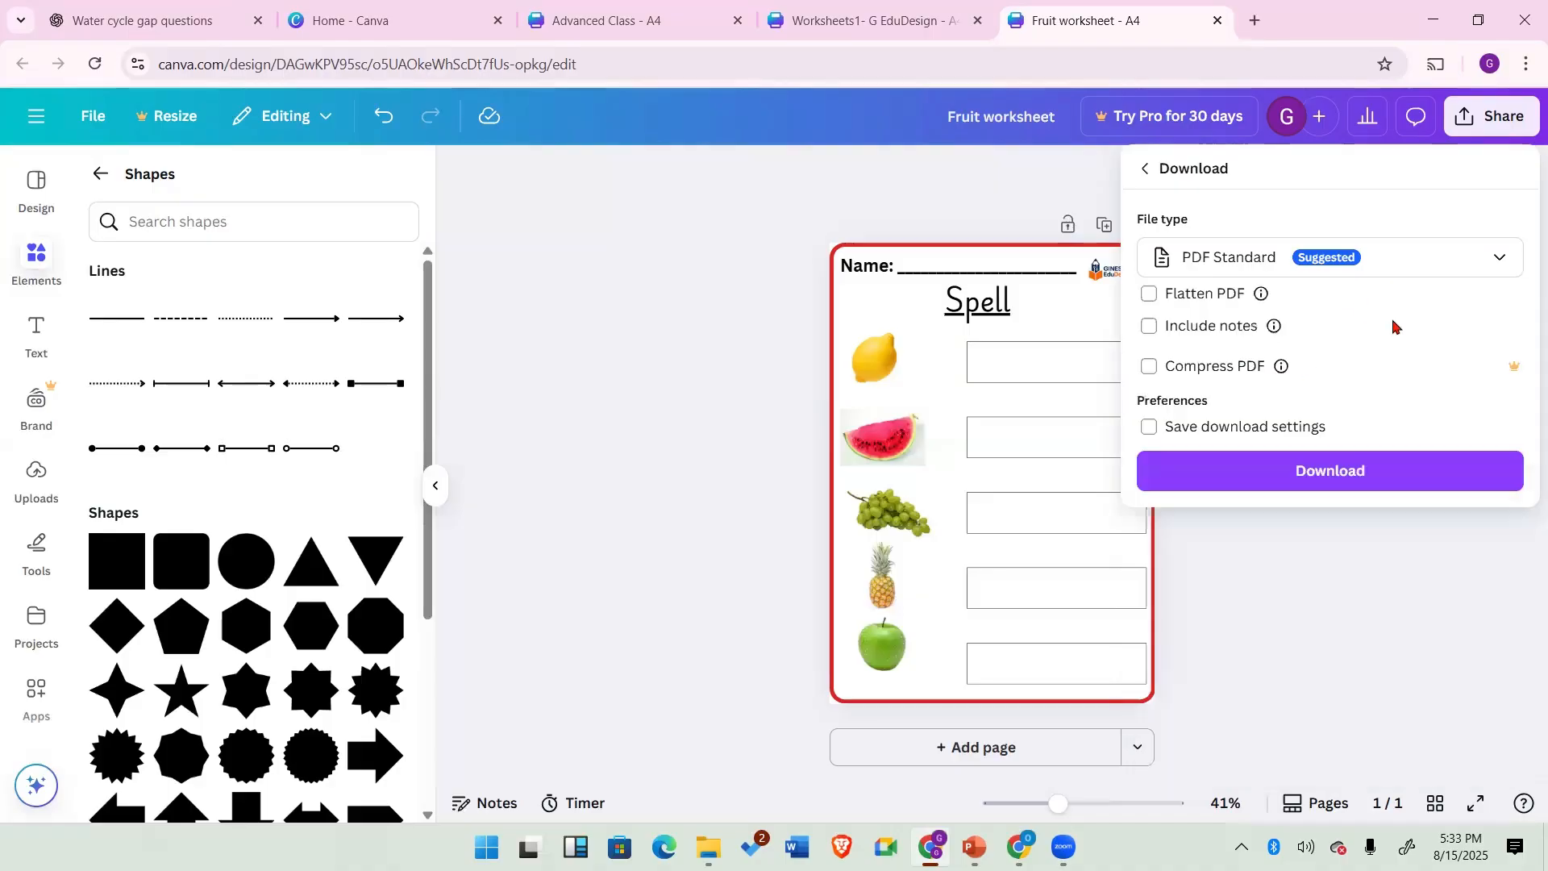
pyautogui.click(1340, 473)
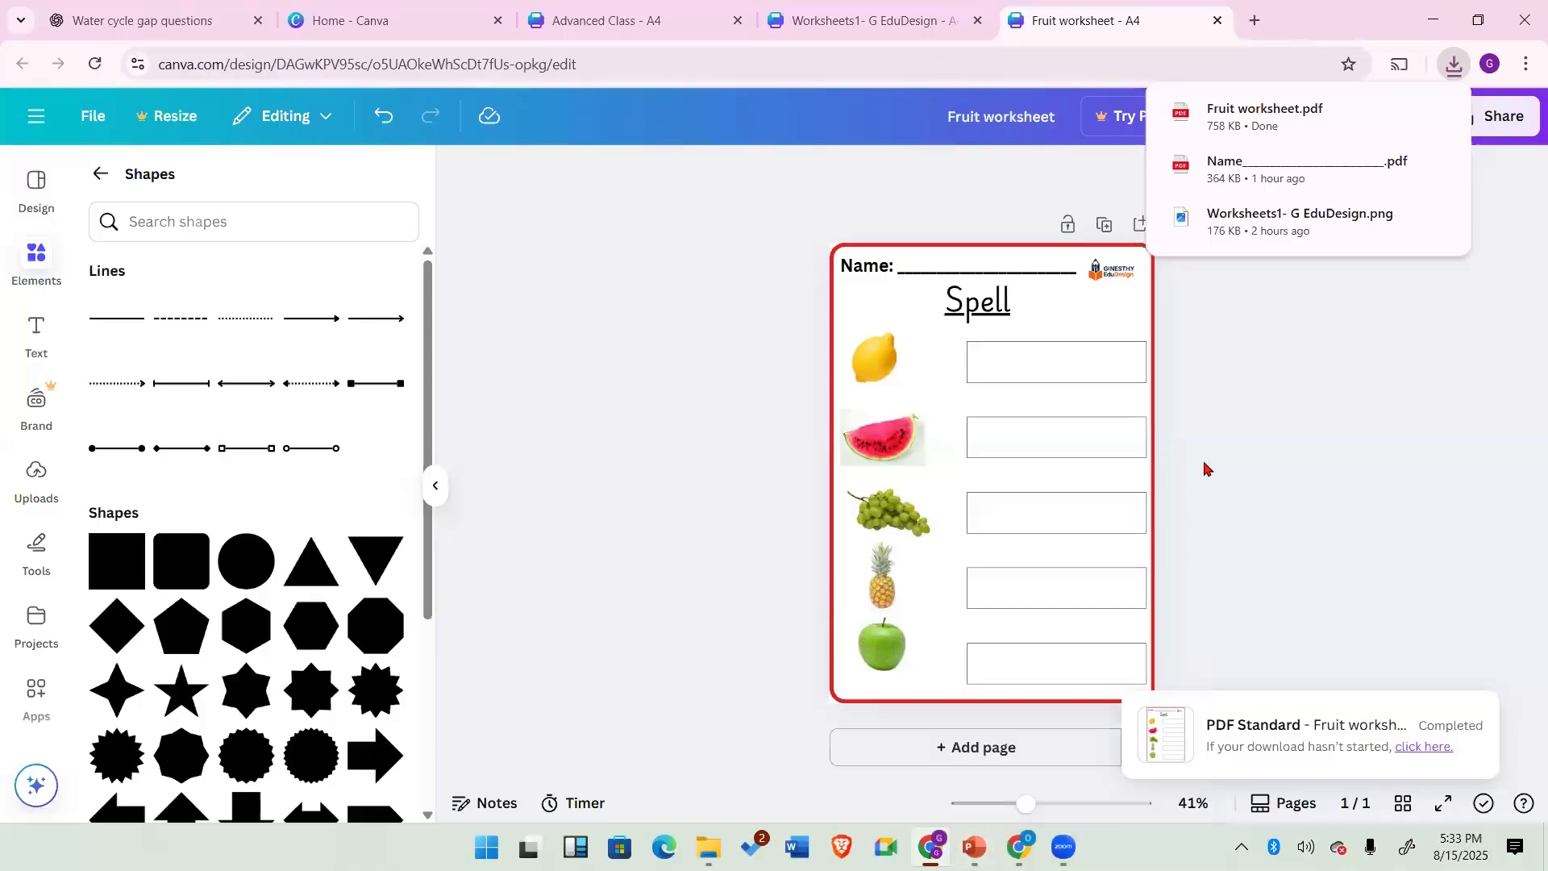
# Step: In a new browser tab, search for sejda and open the Sejda website
pyautogui.click(1202, 133)
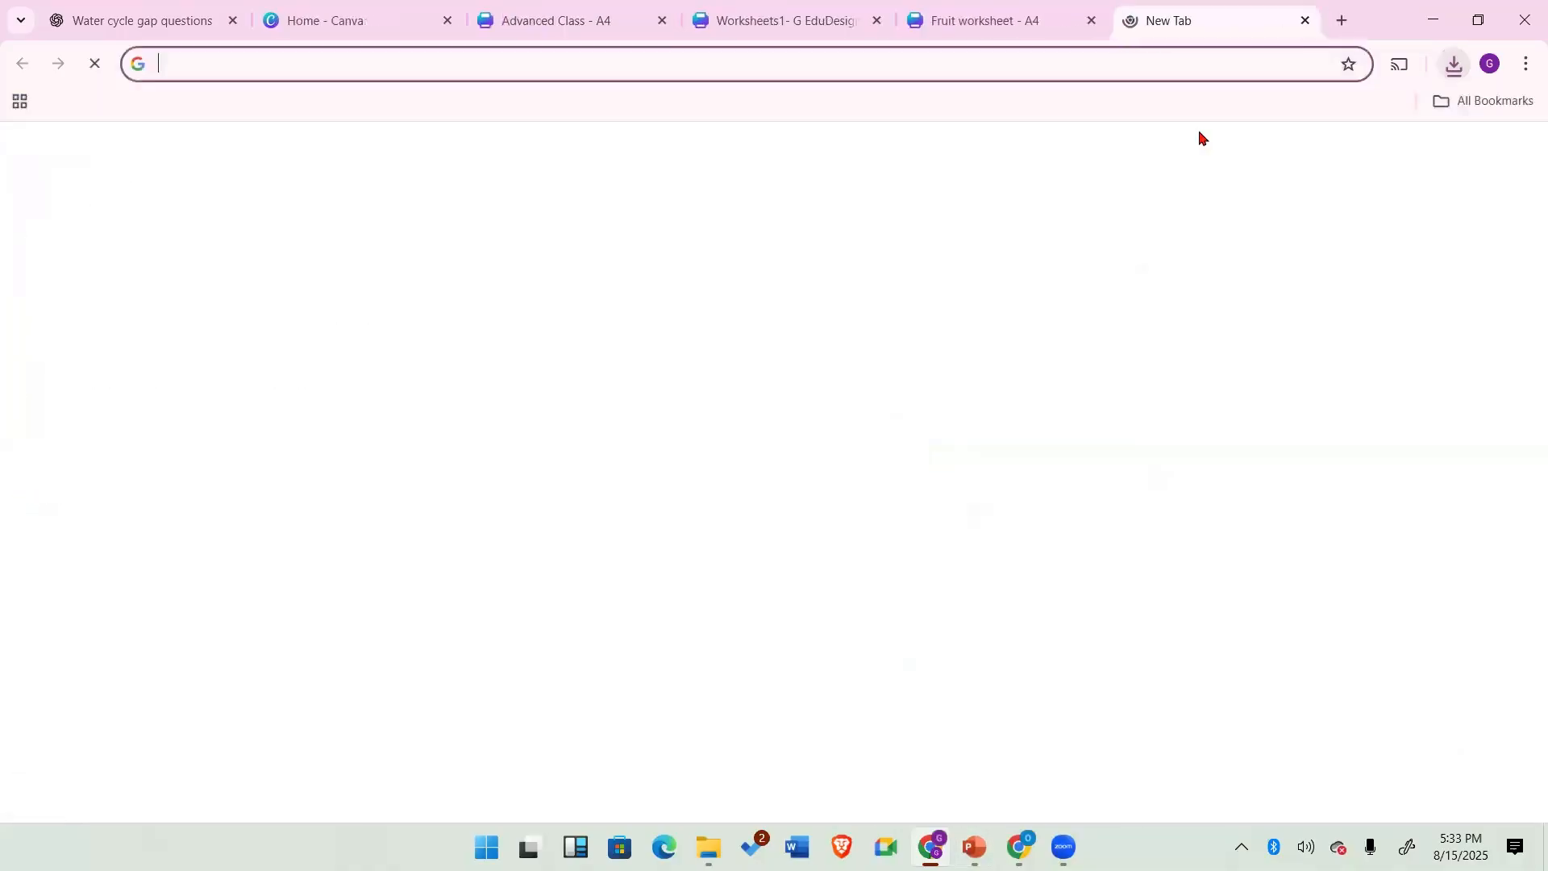
pyautogui.write('s')
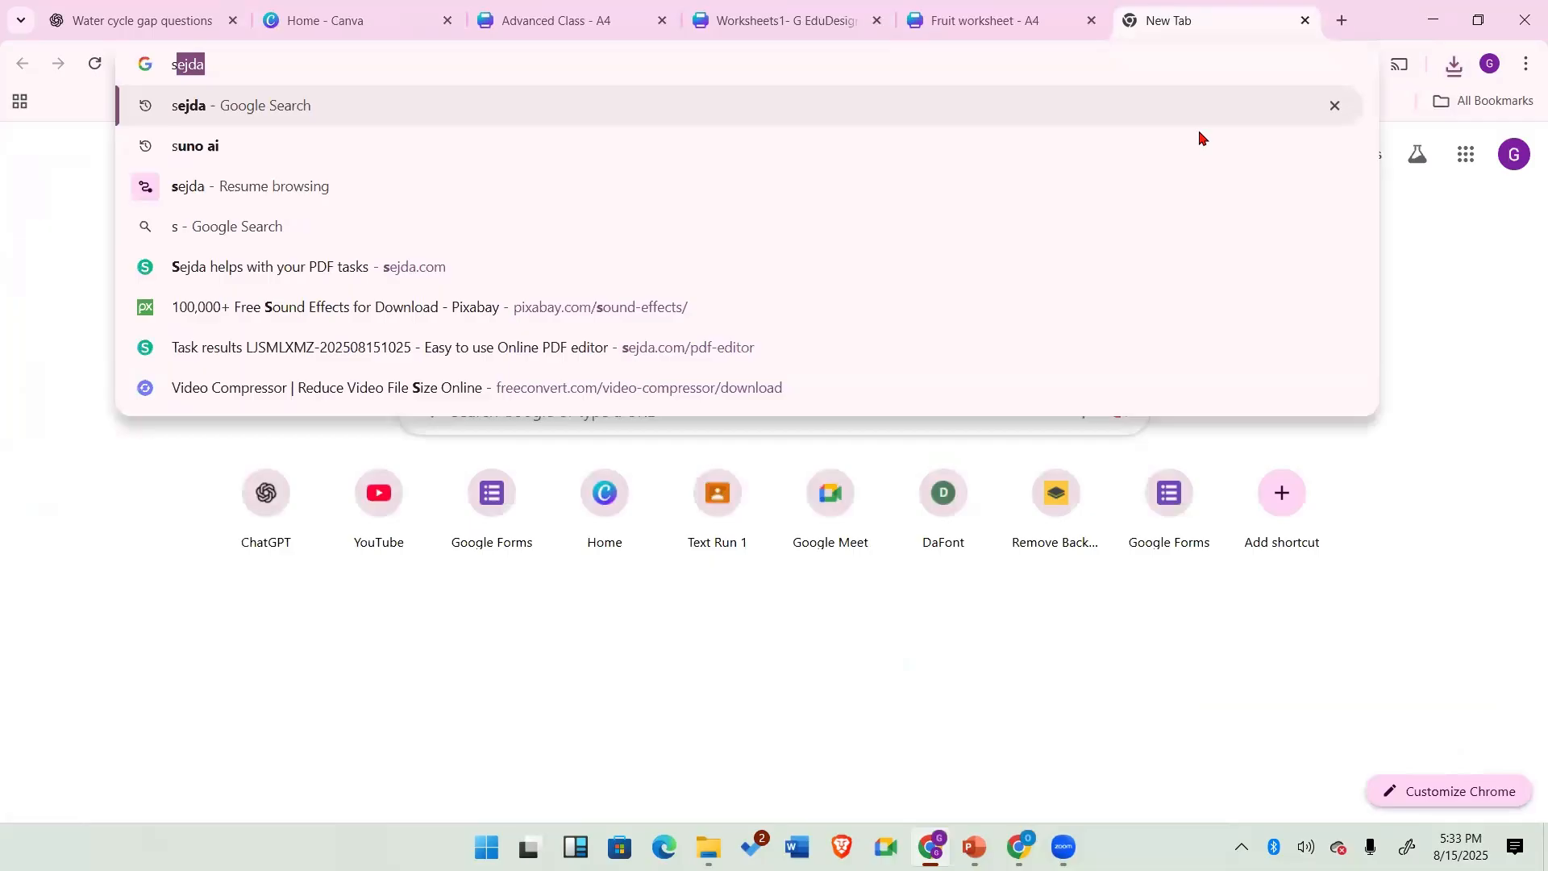
pyautogui.write('ejda')
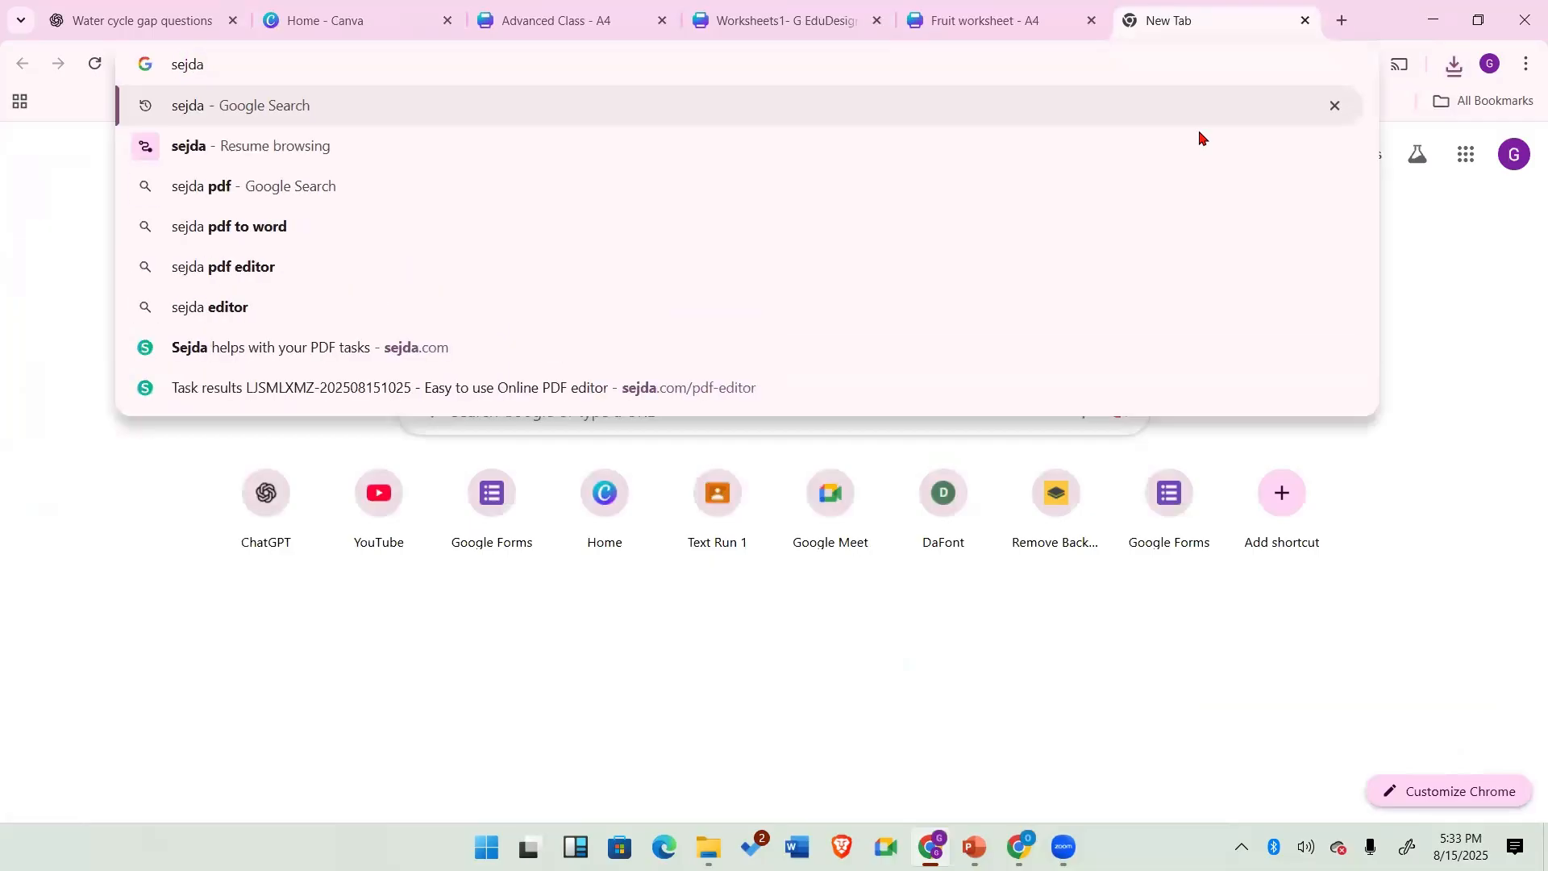
pyautogui.press('Return')
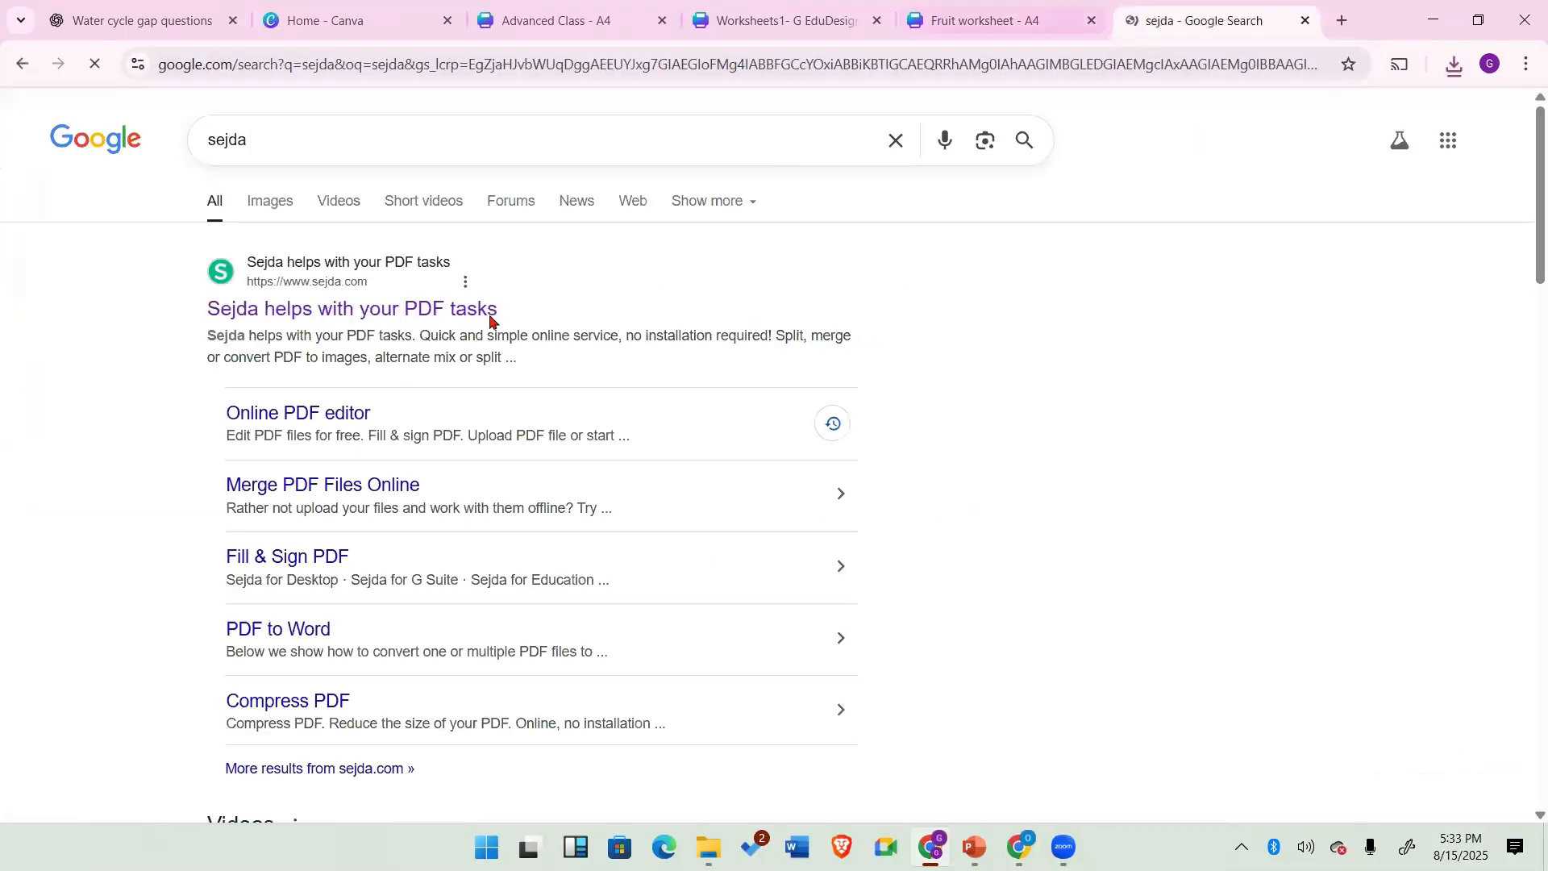
pyautogui.click(467, 312)
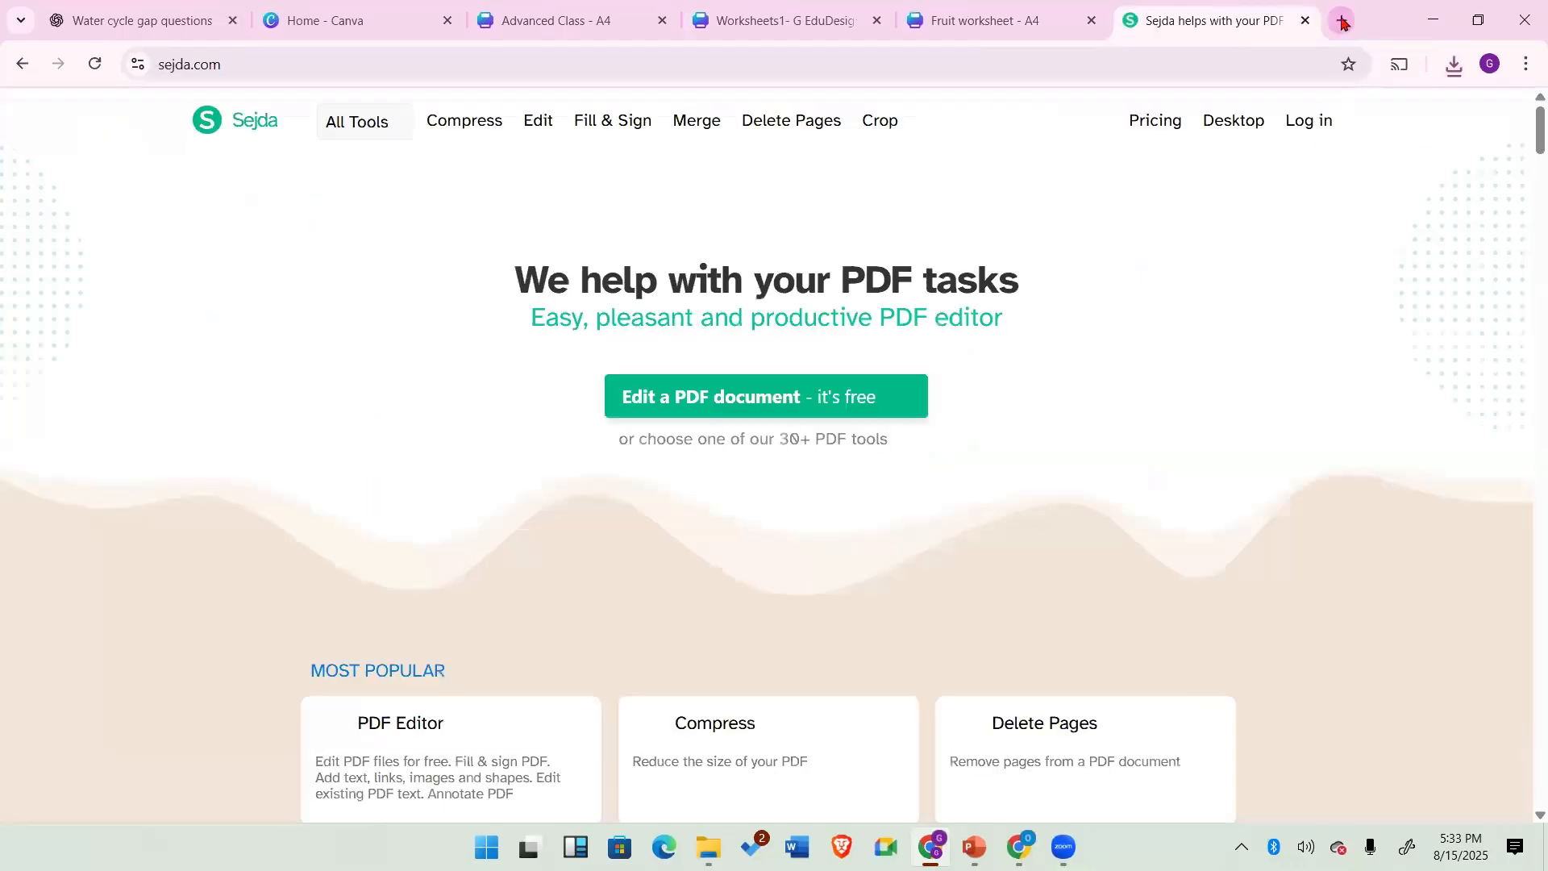
# Step: In another new tab, search for pdf escape and open the PDFescape website
pyautogui.click(1337, 20)
pyautogui.write('p')
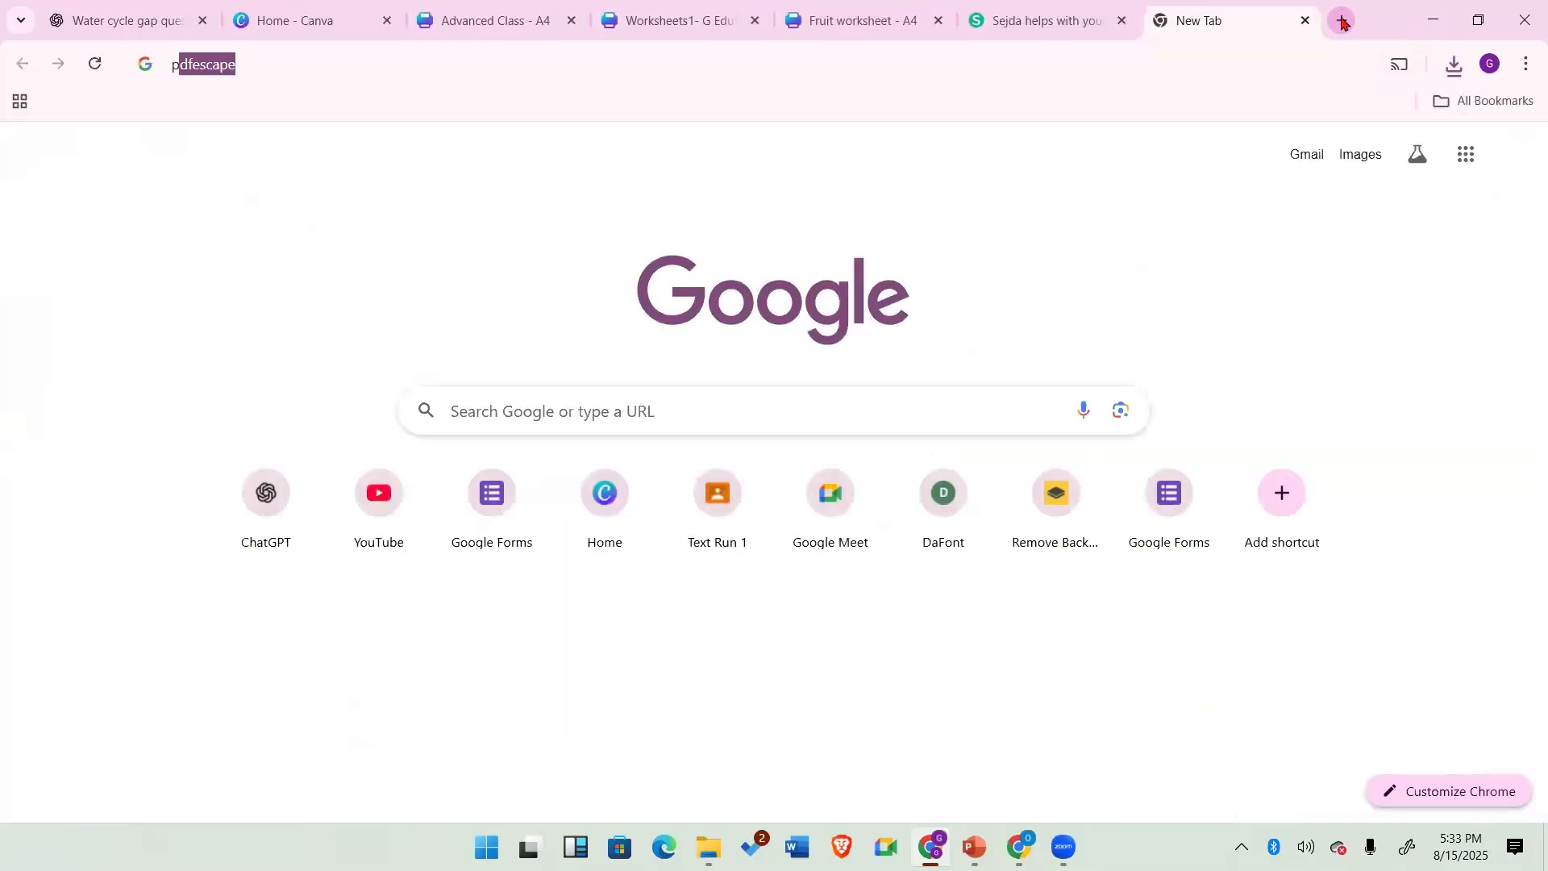
pyautogui.write('df esca')
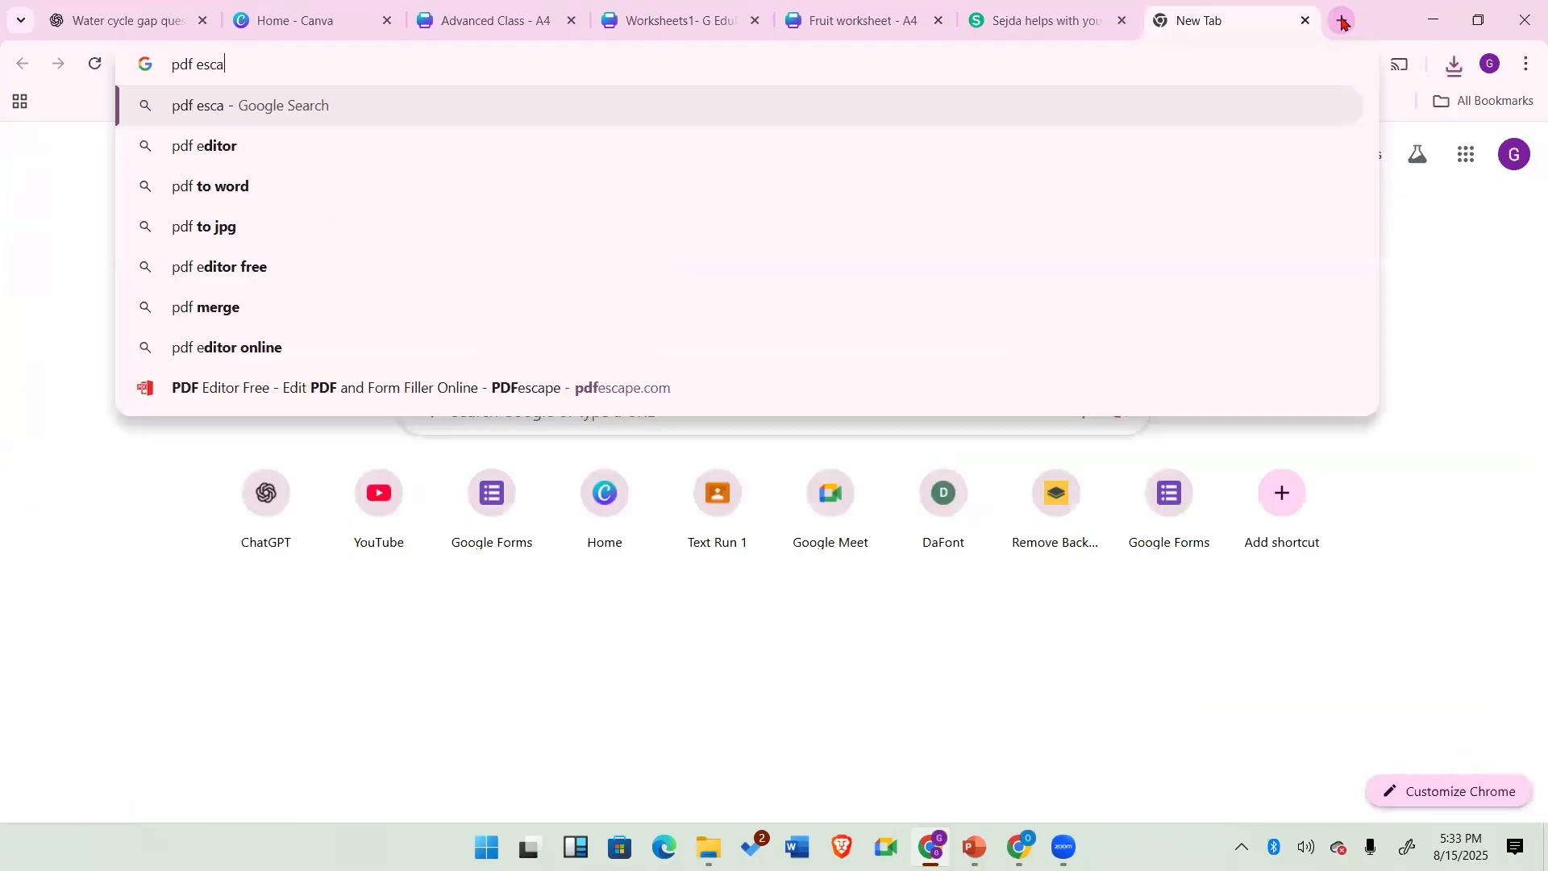
pyautogui.write('pe')
pyautogui.press('Return')
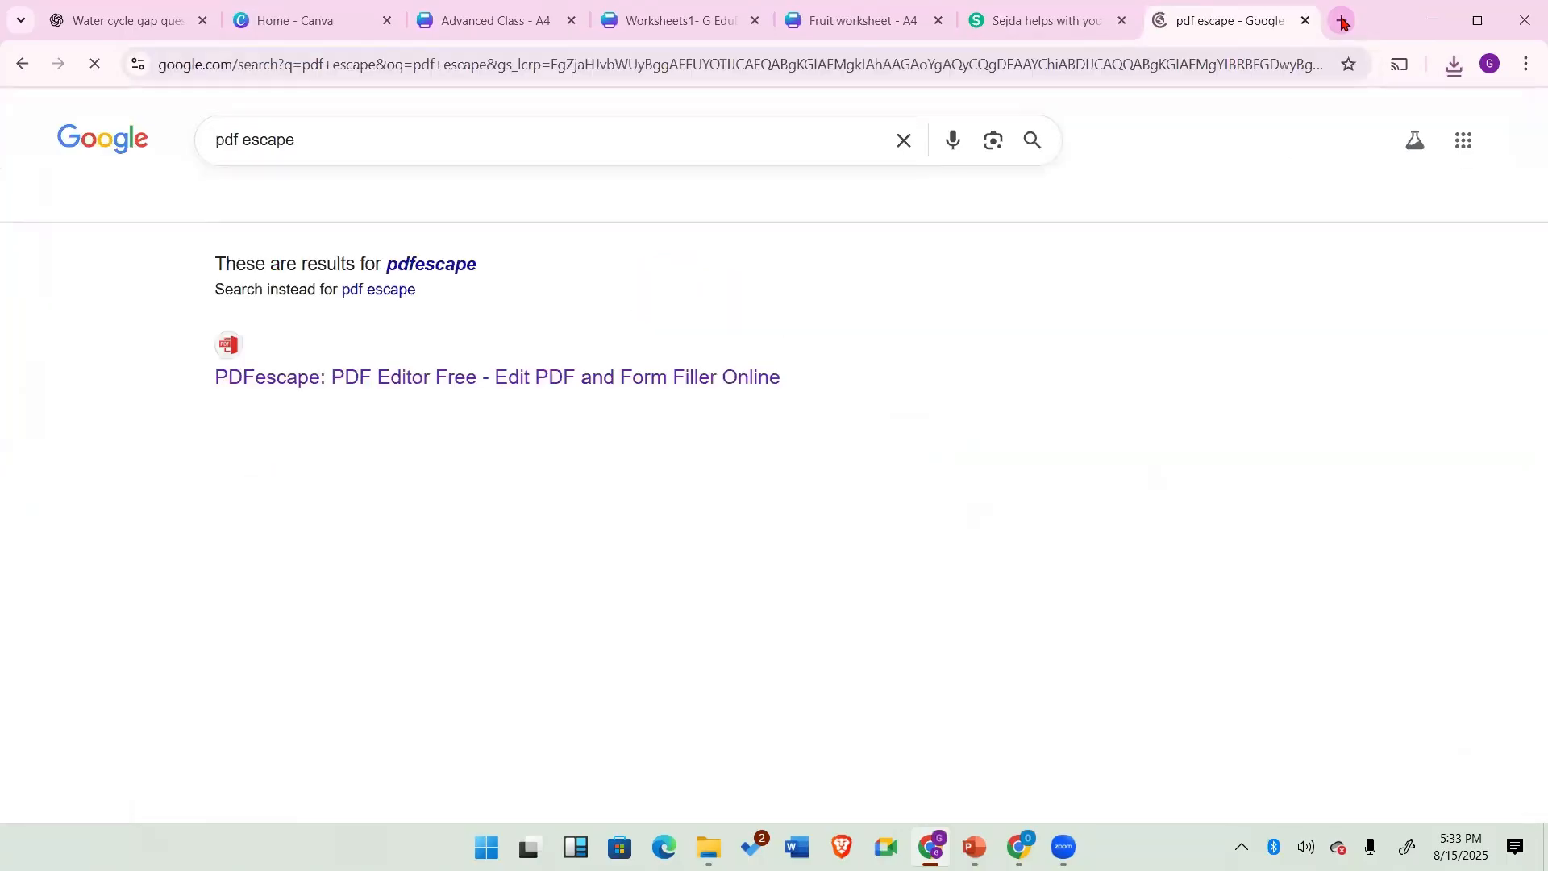
pyautogui.click(277, 384)
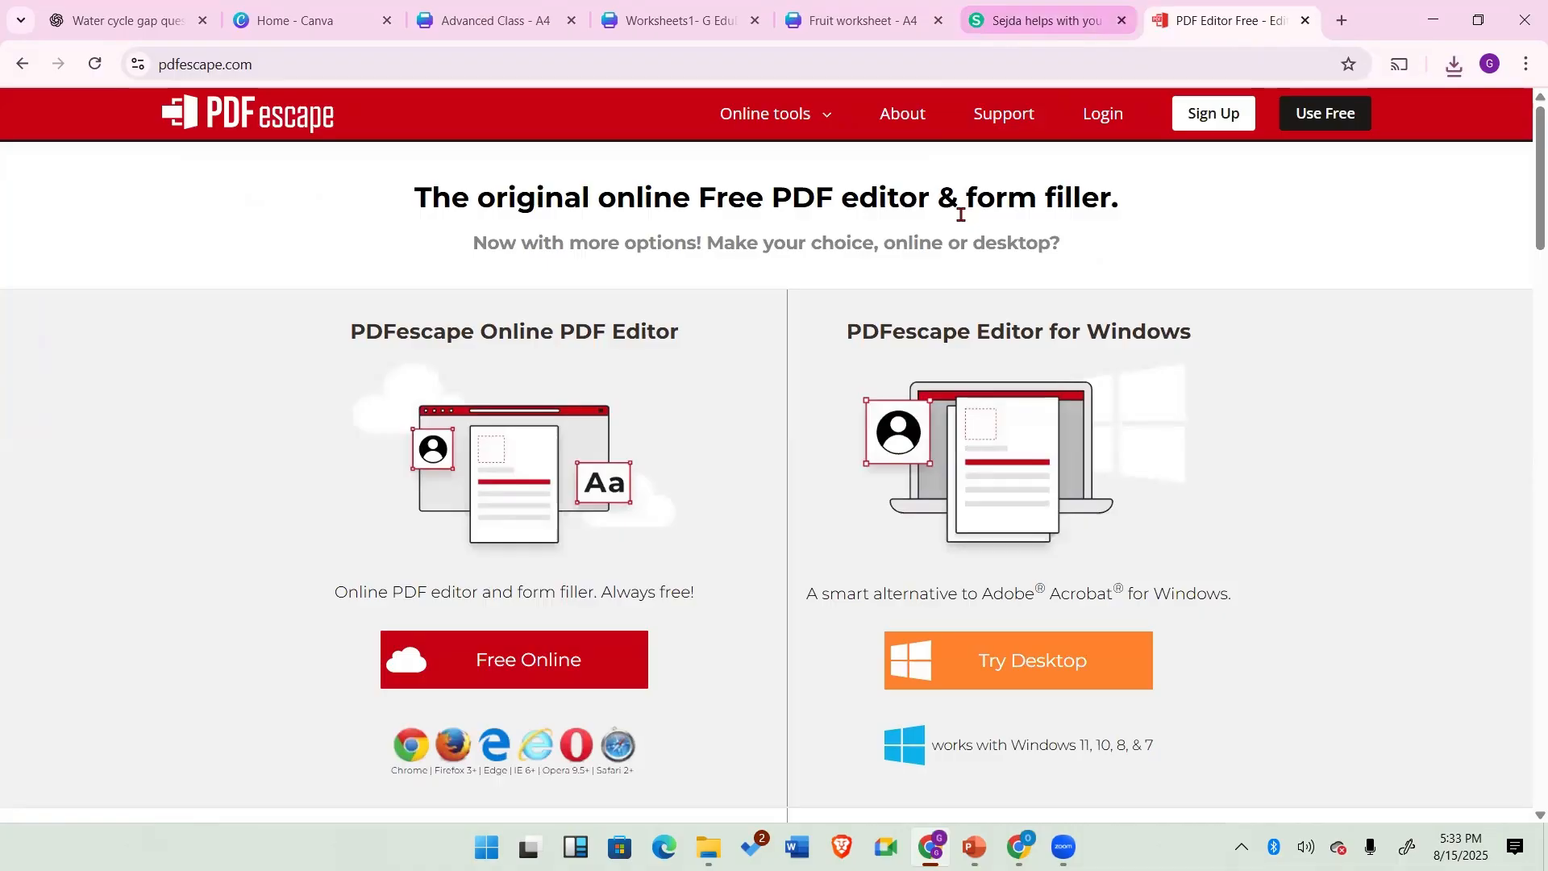
# Step: Return to the Sejda site and start editing a PDF document
pyautogui.click(1046, 21)
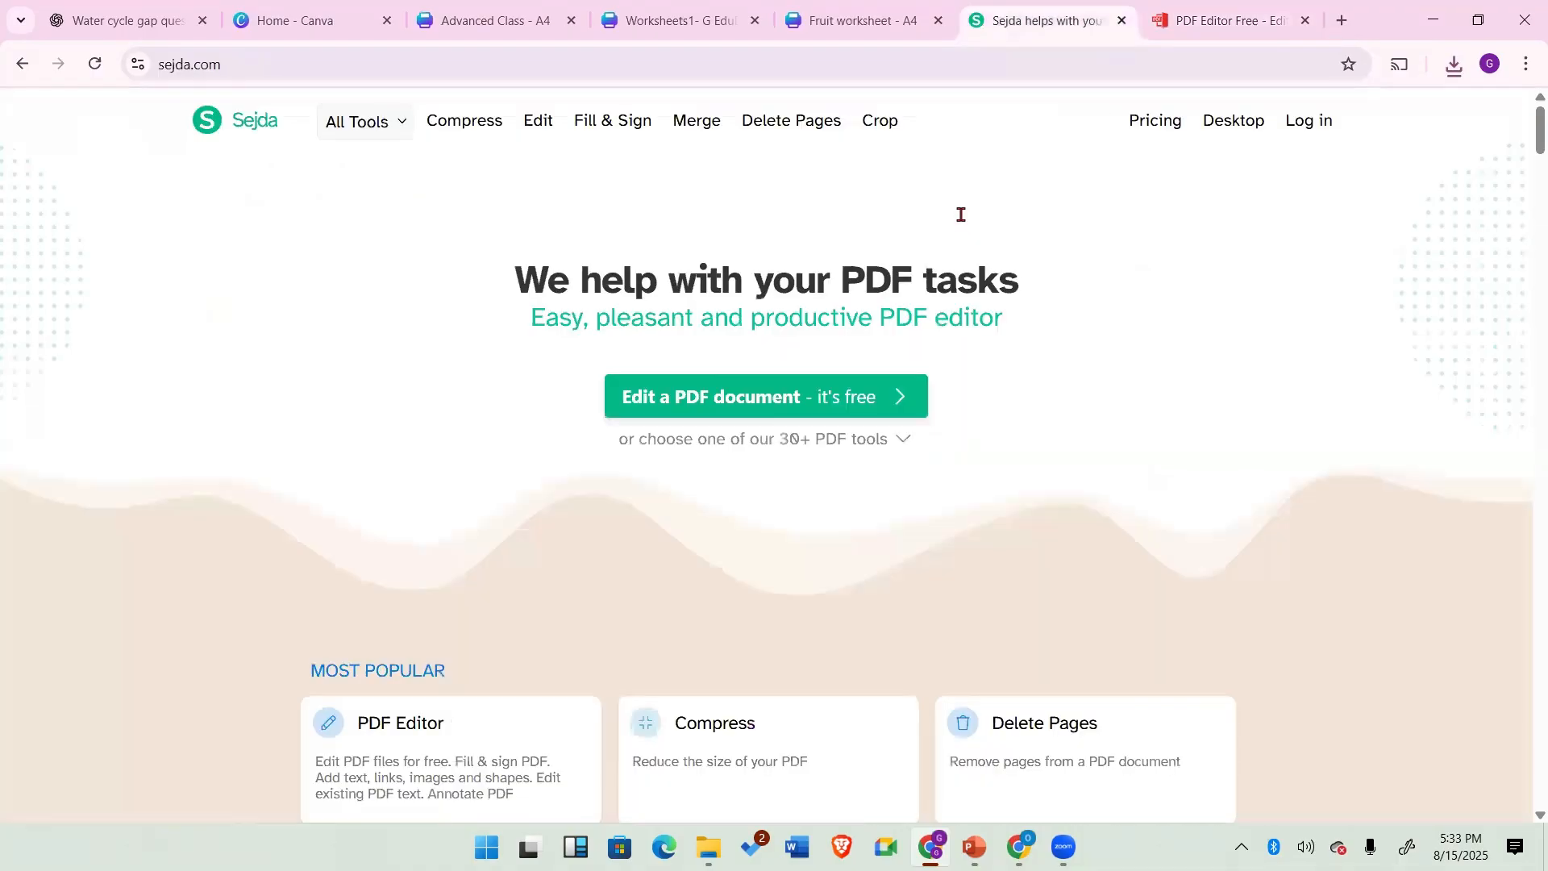
pyautogui.click(1275, 14)
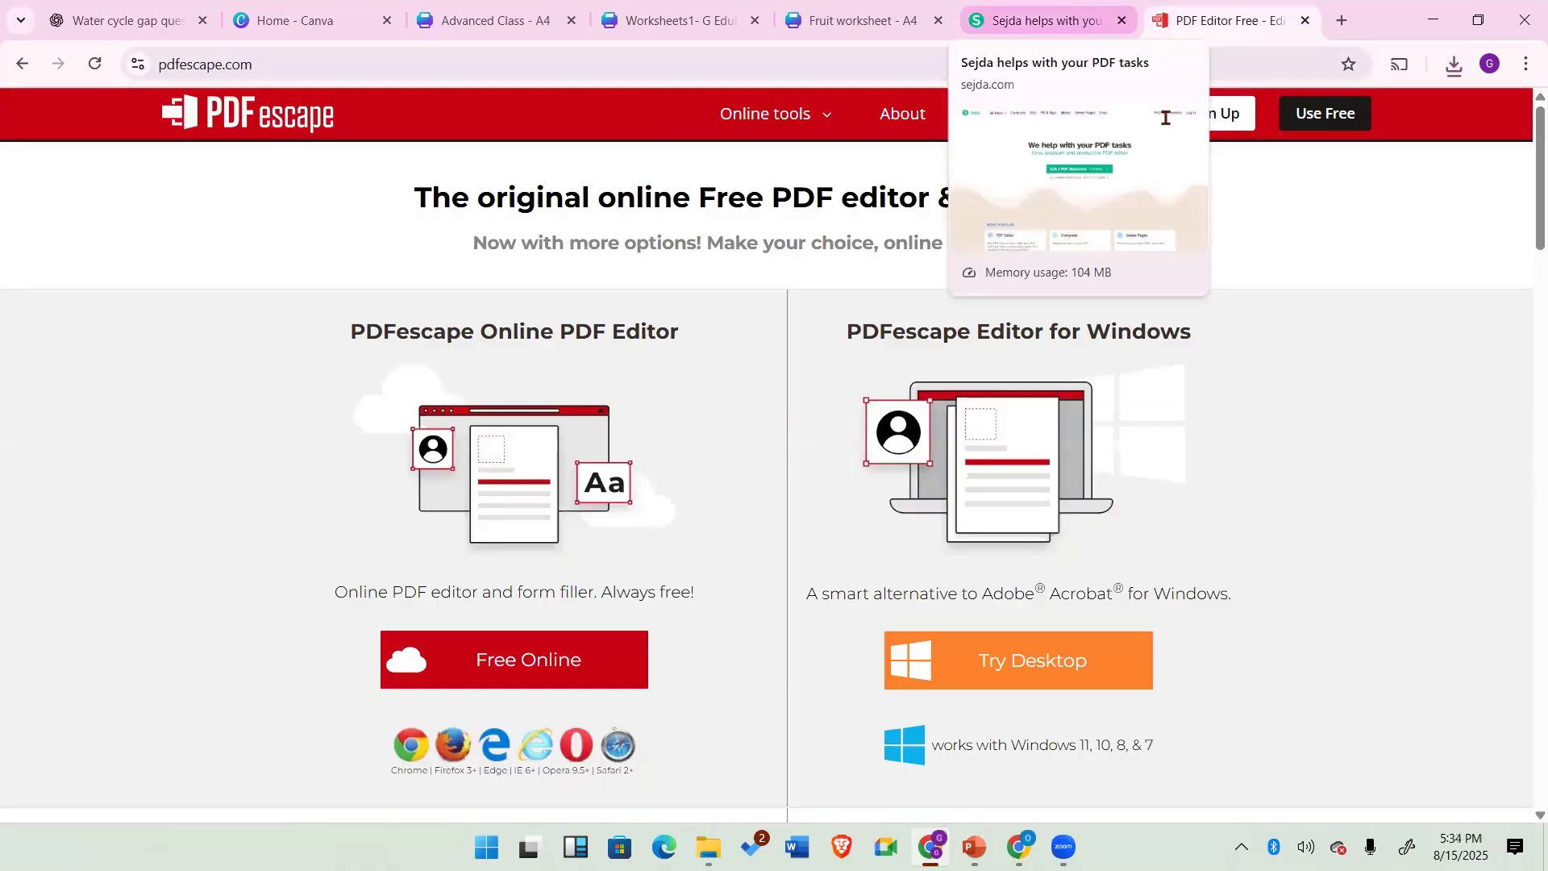
pyautogui.click(1047, 21)
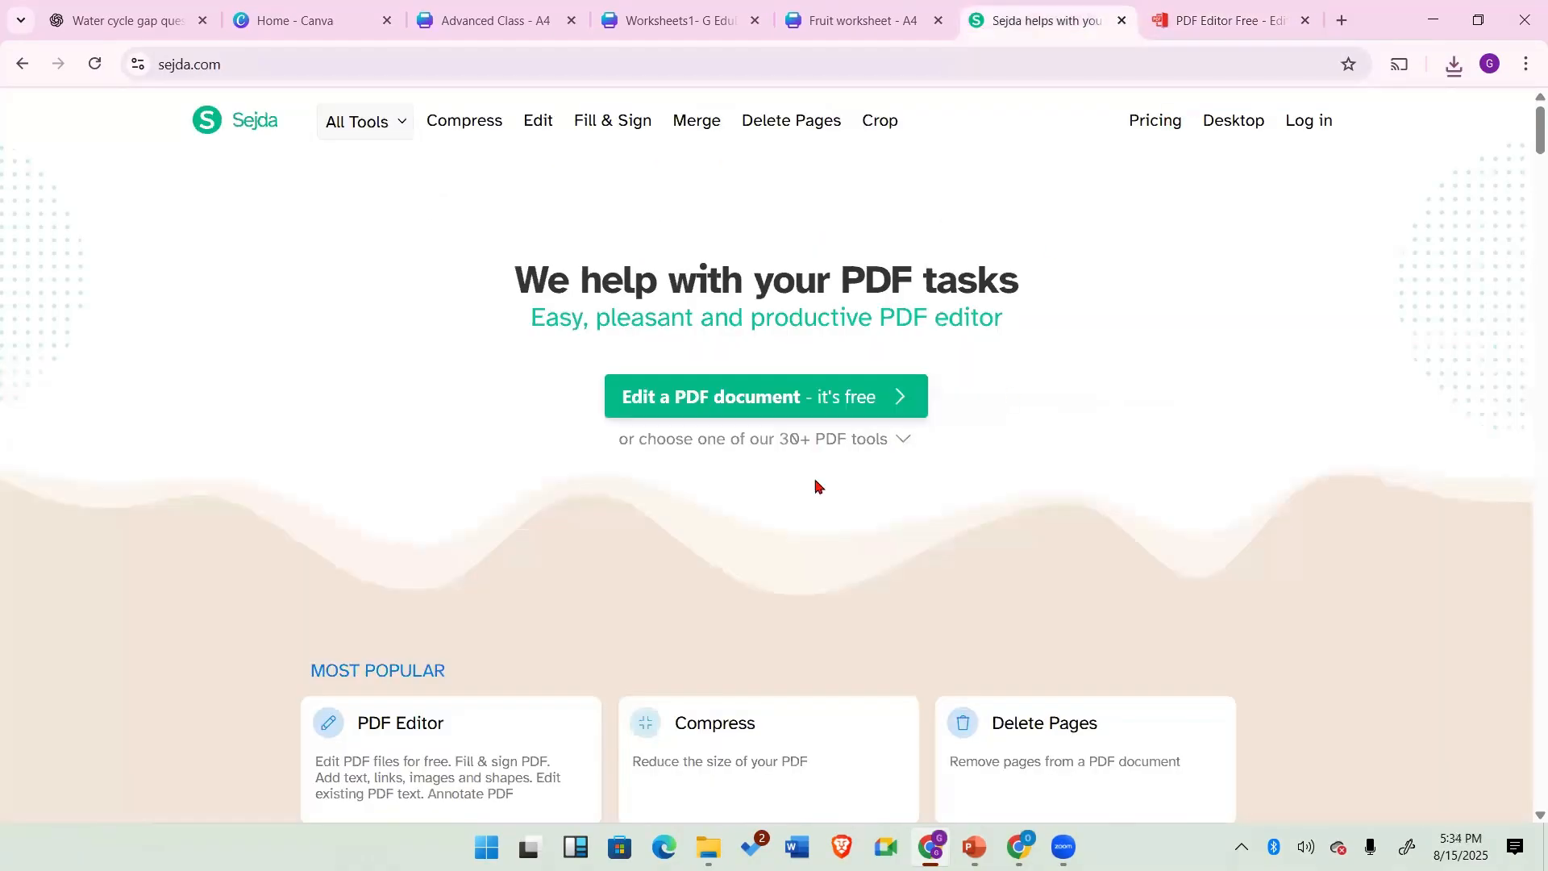
pyautogui.click(742, 397)
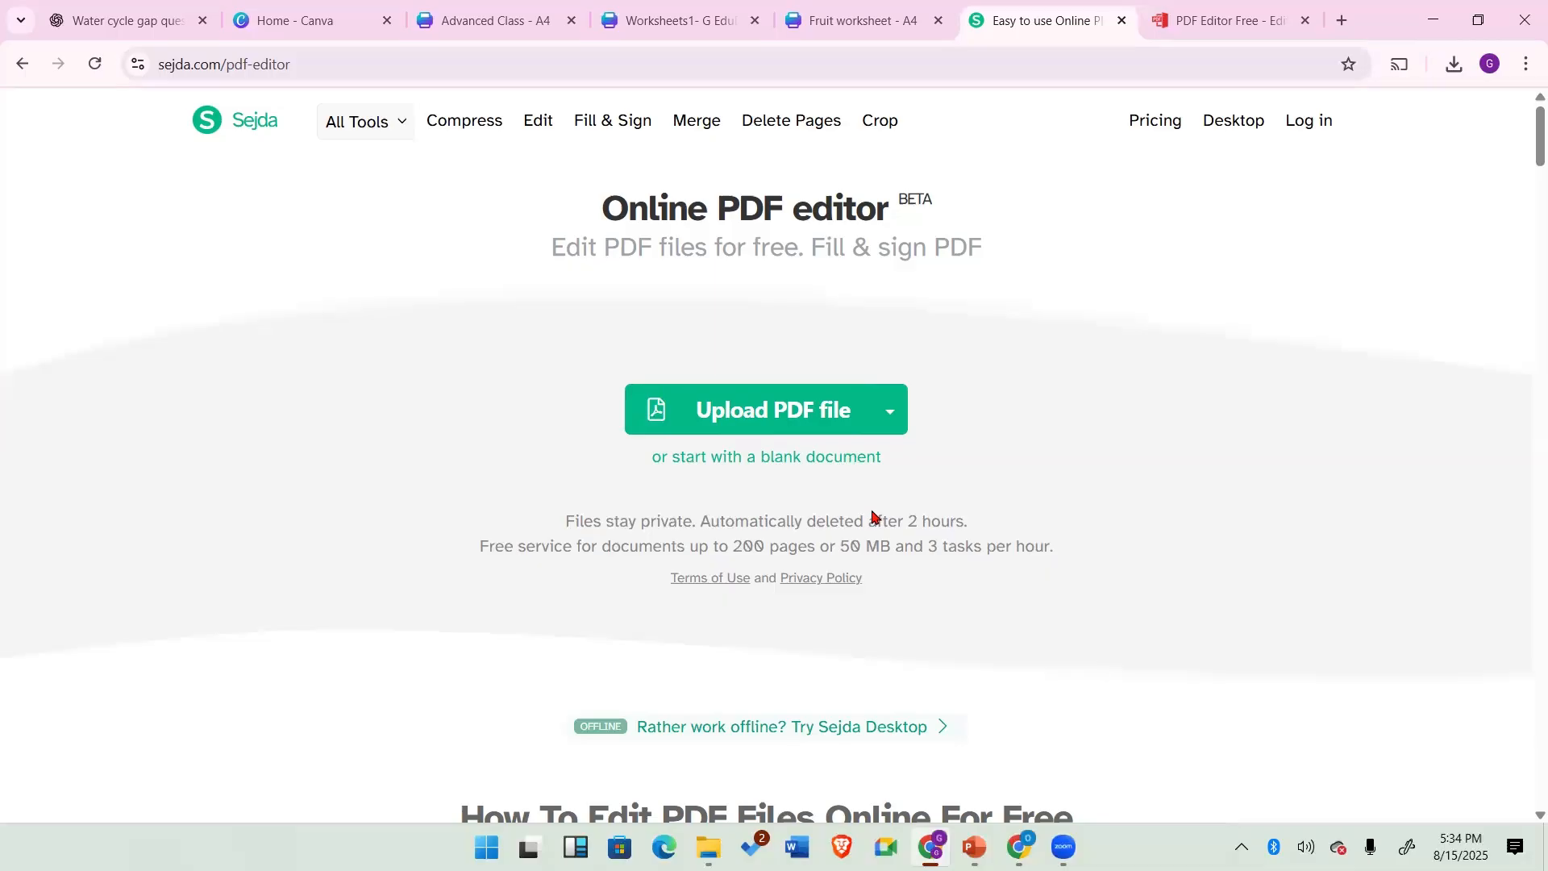
# Step: Upload Fruit worksheet.pdf from the Downloads folder into the online PDF editor
pyautogui.click(772, 408)
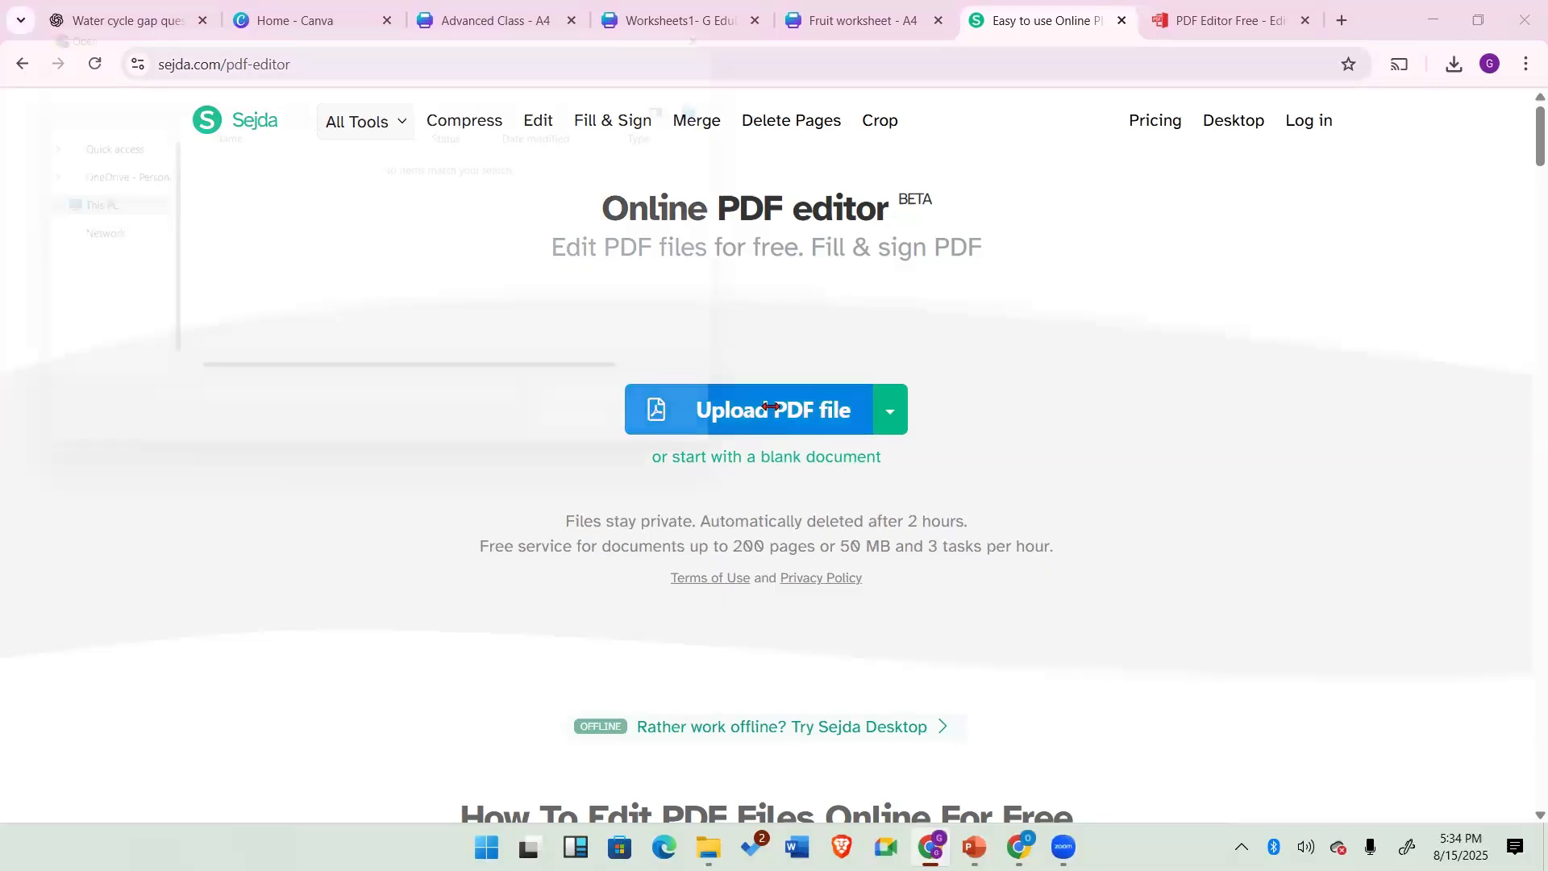
pyautogui.click(1242, 847)
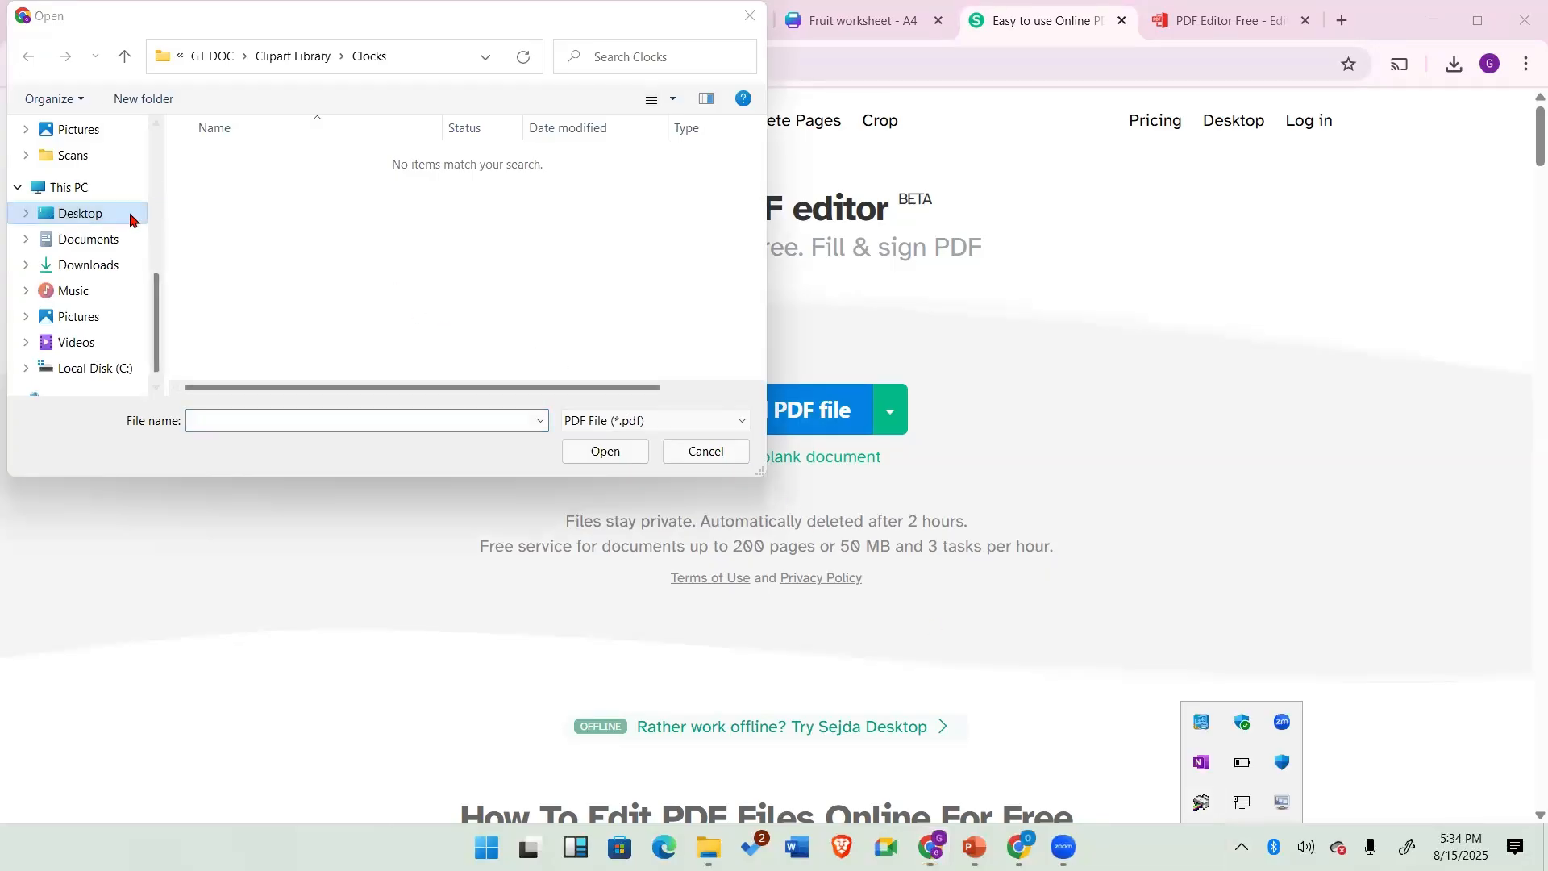
pyautogui.click(85, 267)
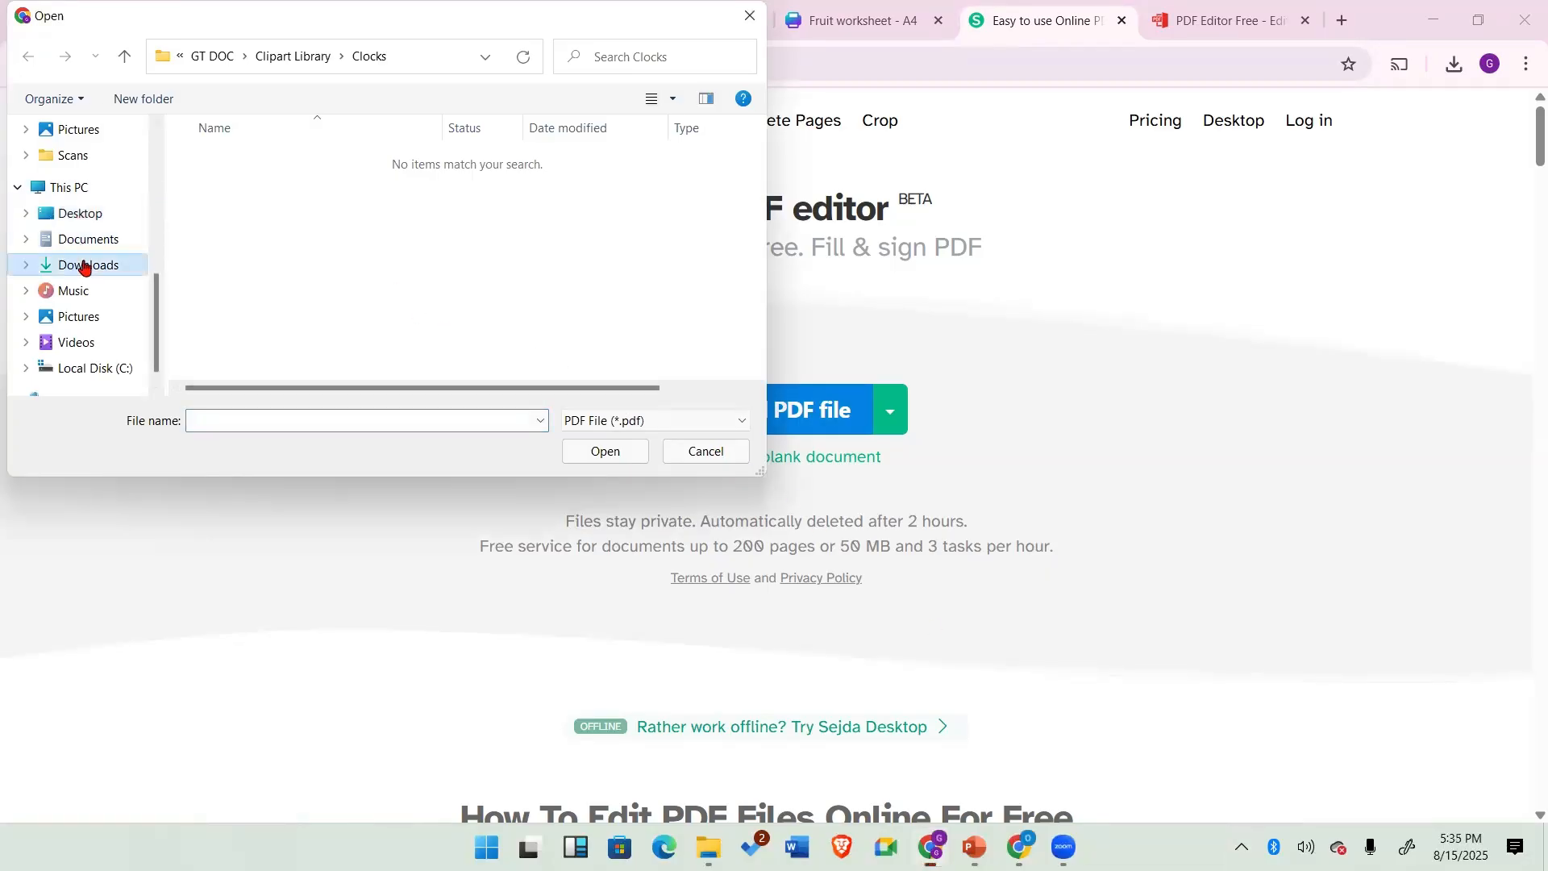
pyautogui.click(216, 196)
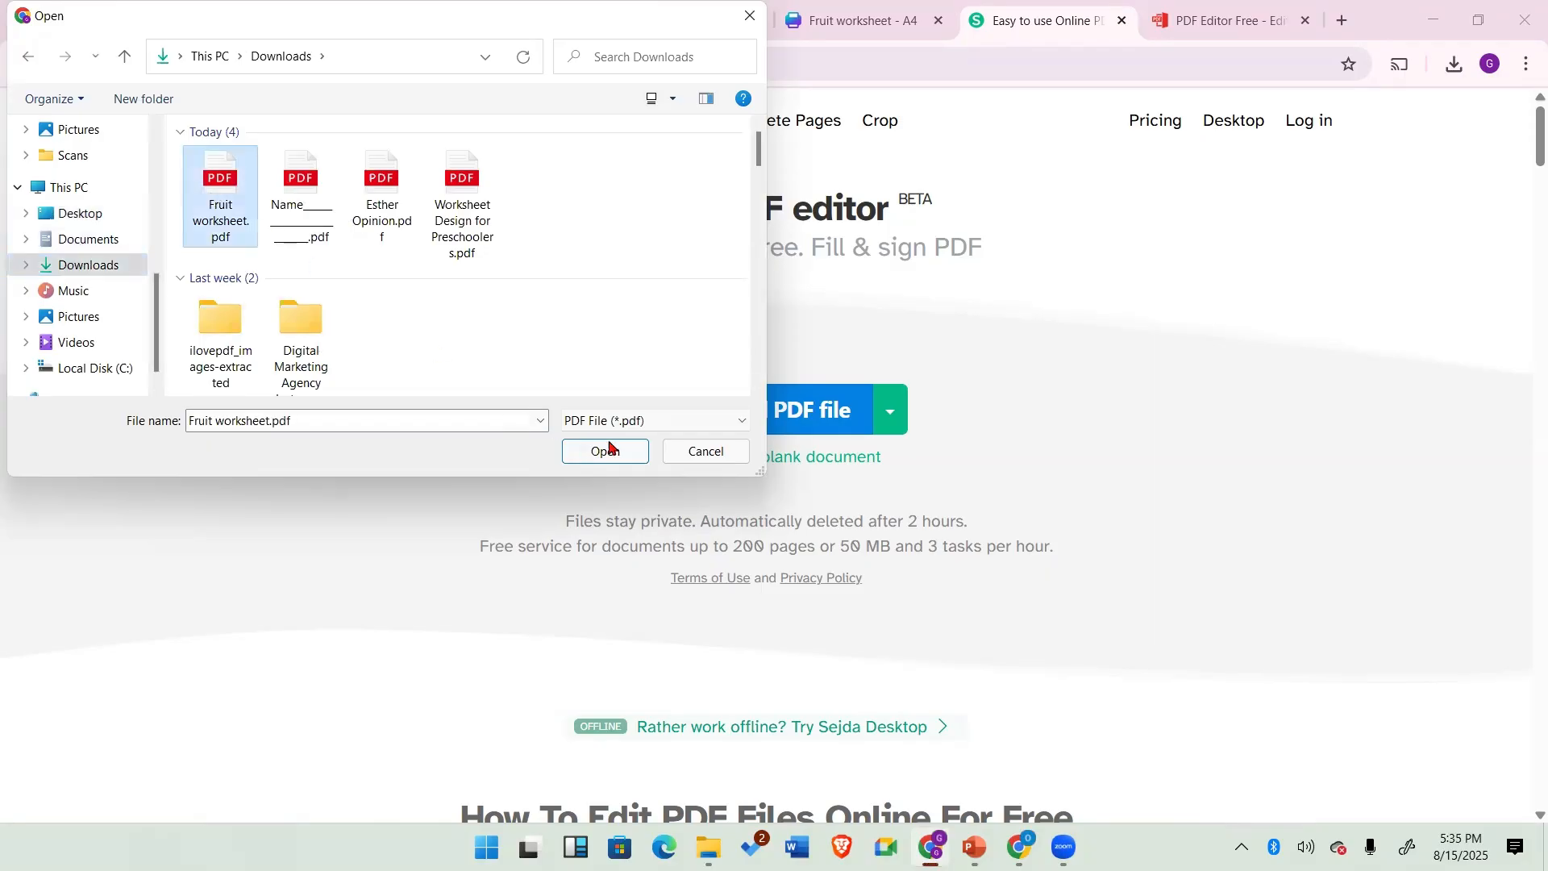
pyautogui.click(608, 450)
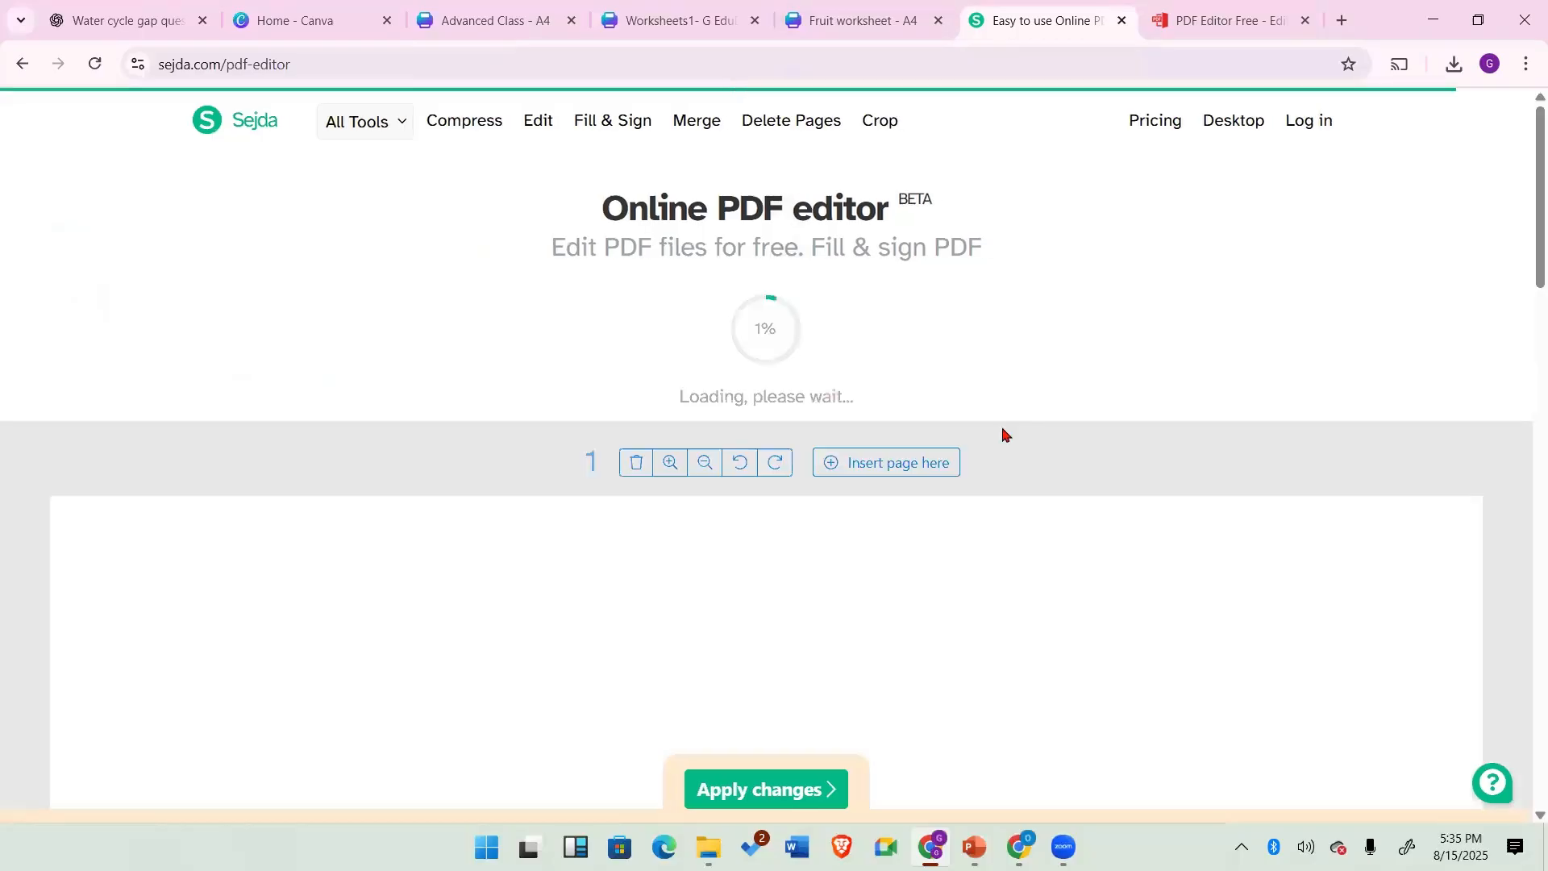
# Step: Scroll through the uploaded worksheet page and zoom out to view it whole
pyautogui.scroll(-2, 1039, 528)
pyautogui.scroll(-6, 1038, 527)
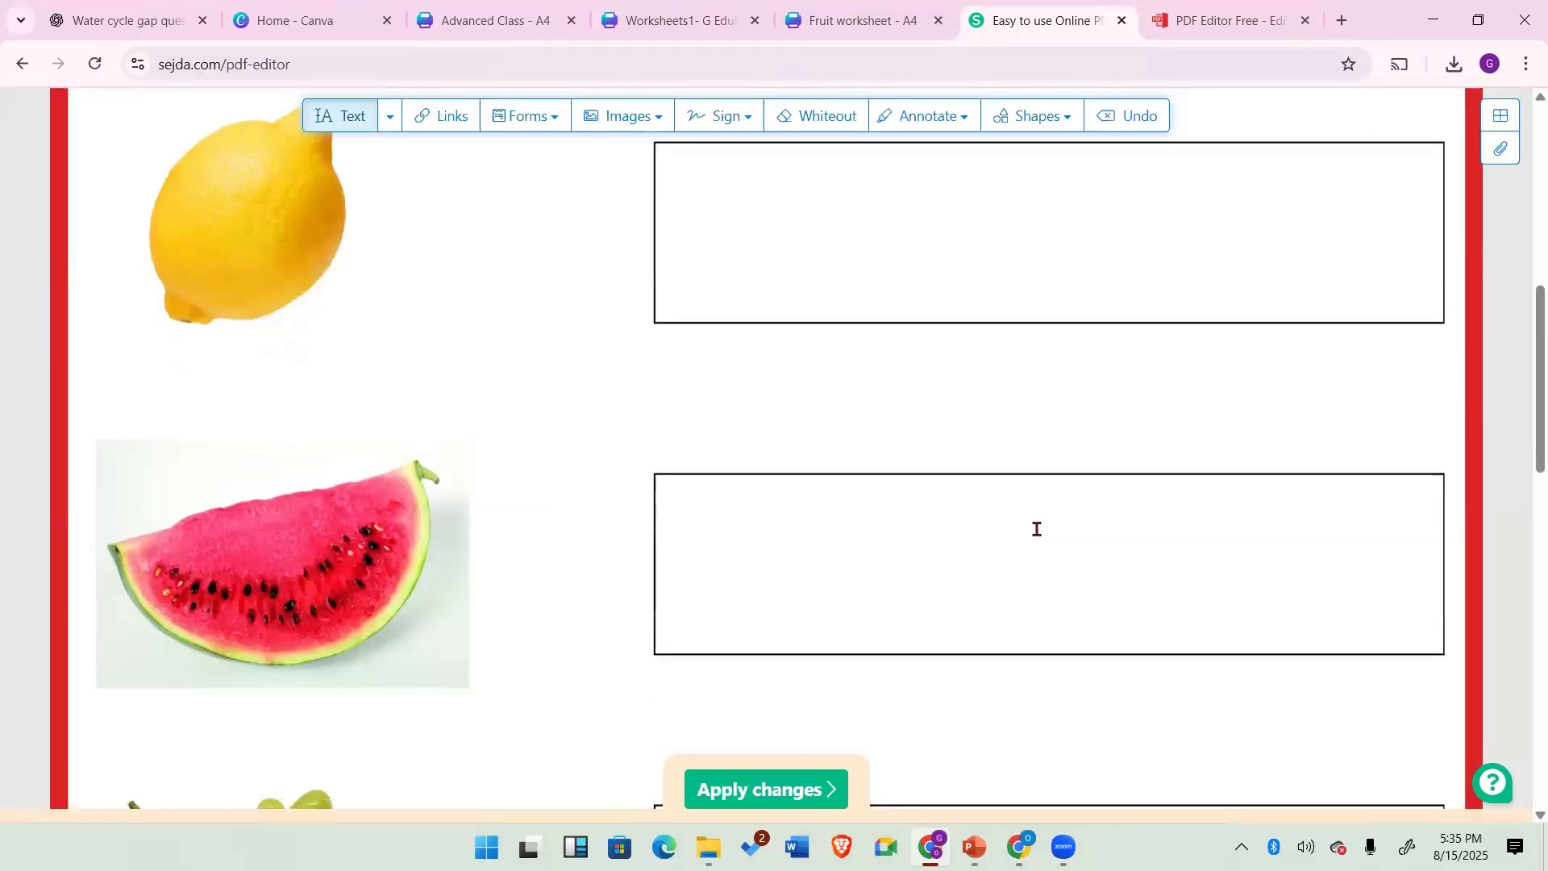
pyautogui.scroll(6, 1037, 529)
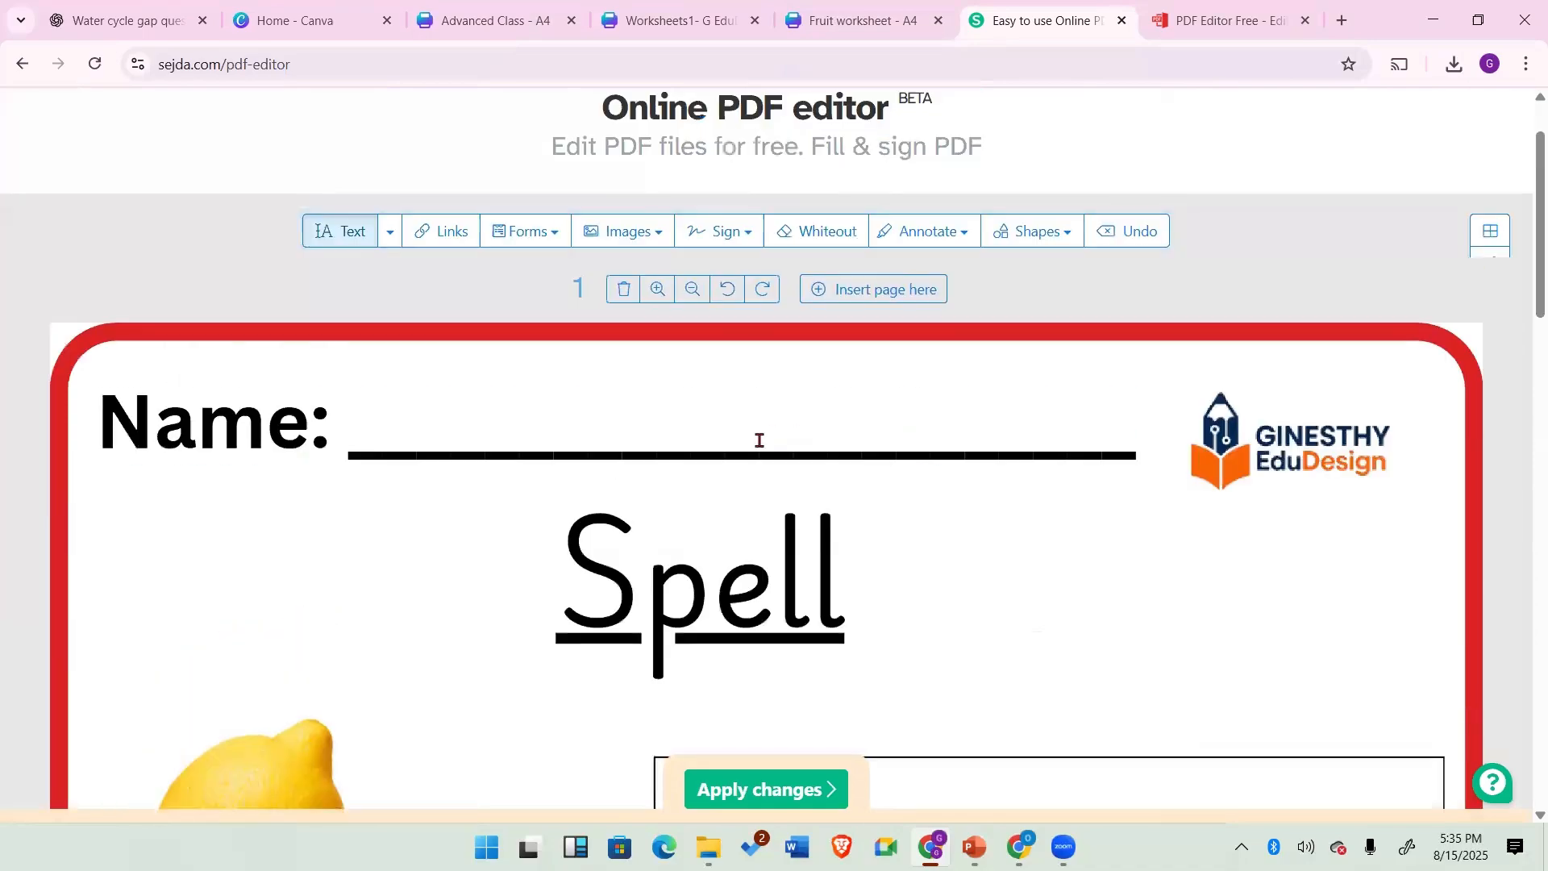
pyautogui.click(693, 290)
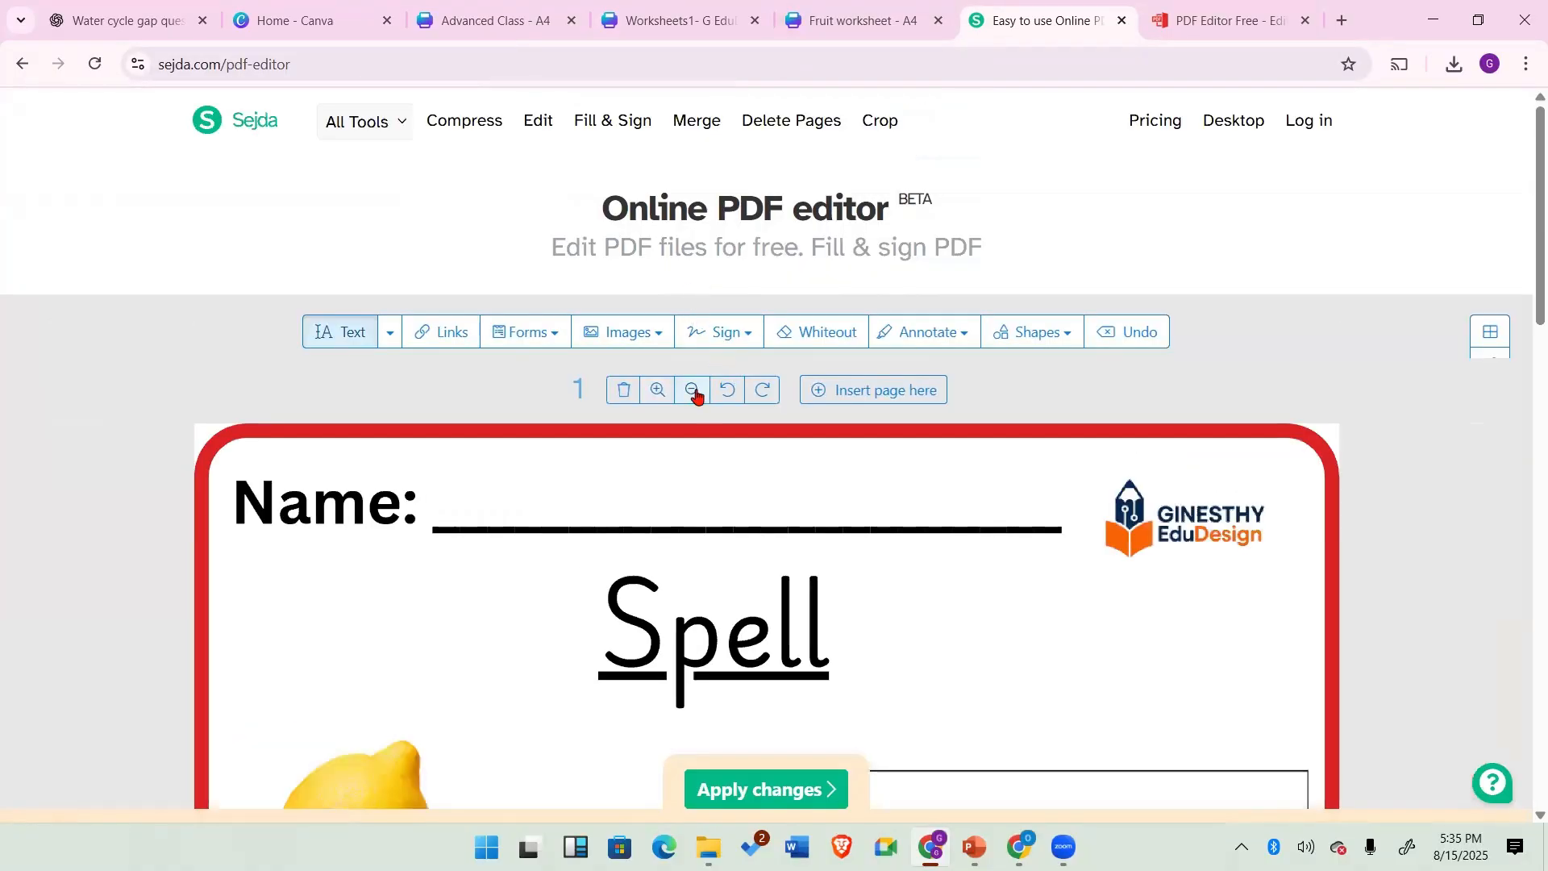
pyautogui.click(694, 391)
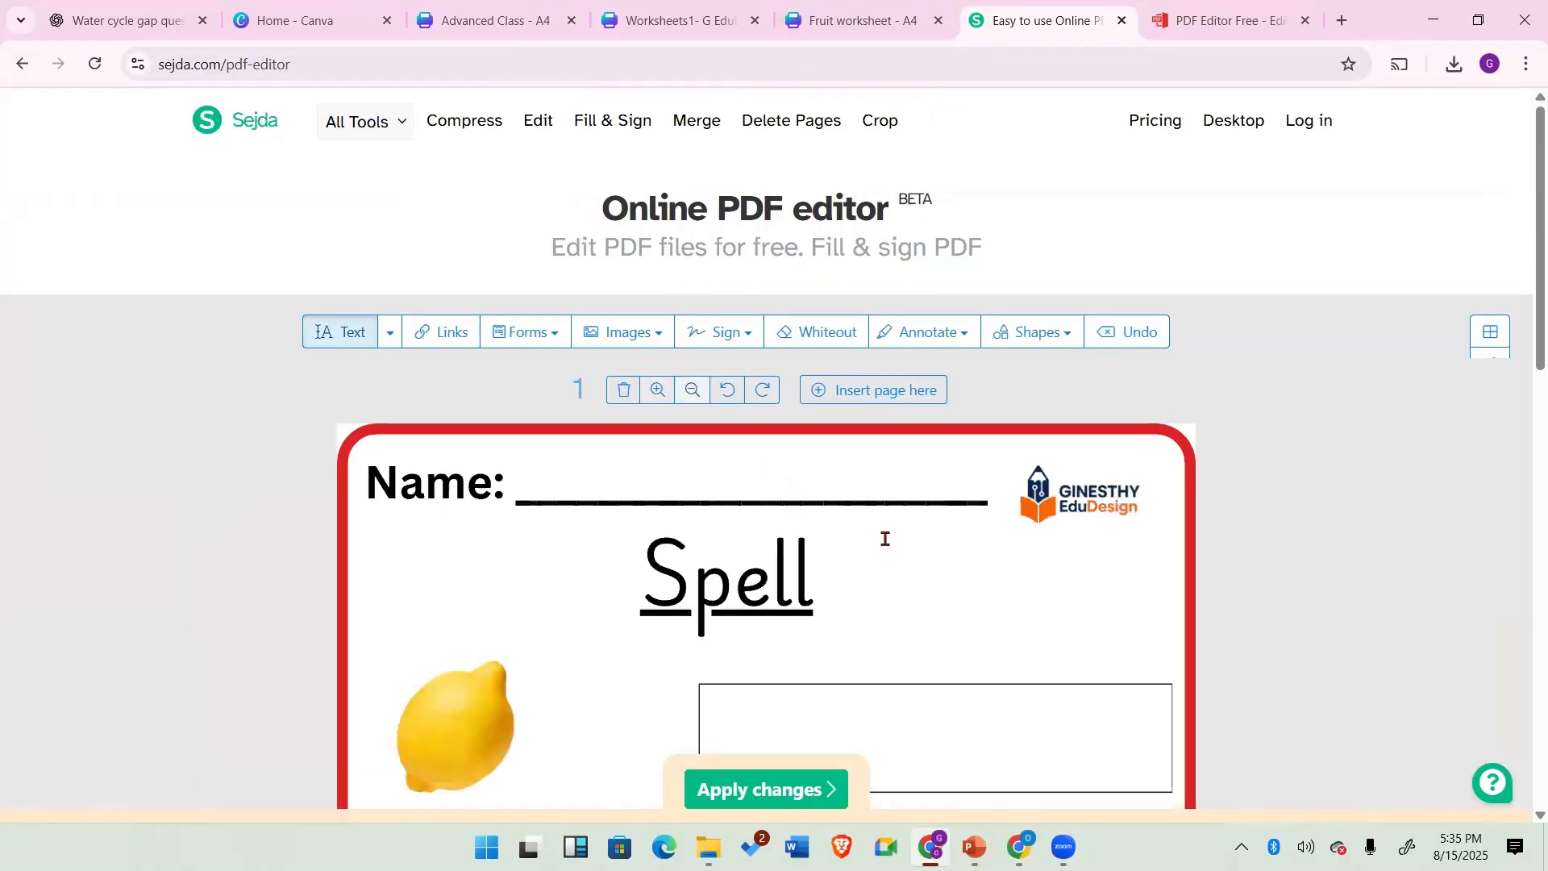
pyautogui.click(691, 391)
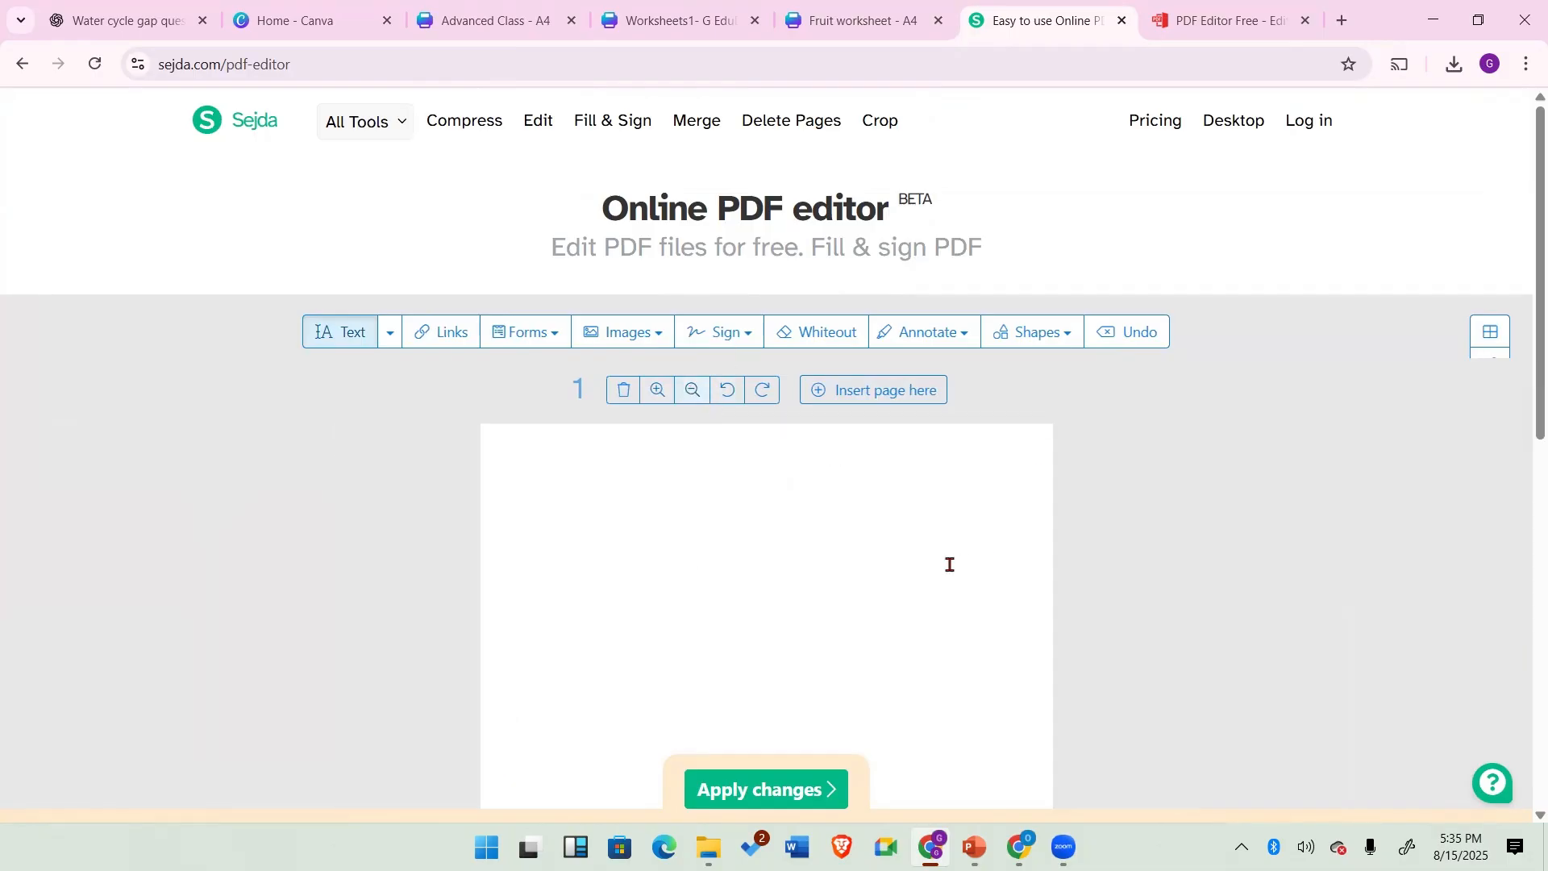
pyautogui.scroll(-3, 947, 562)
pyautogui.scroll(-3, 947, 562)
pyautogui.scroll(5, 948, 563)
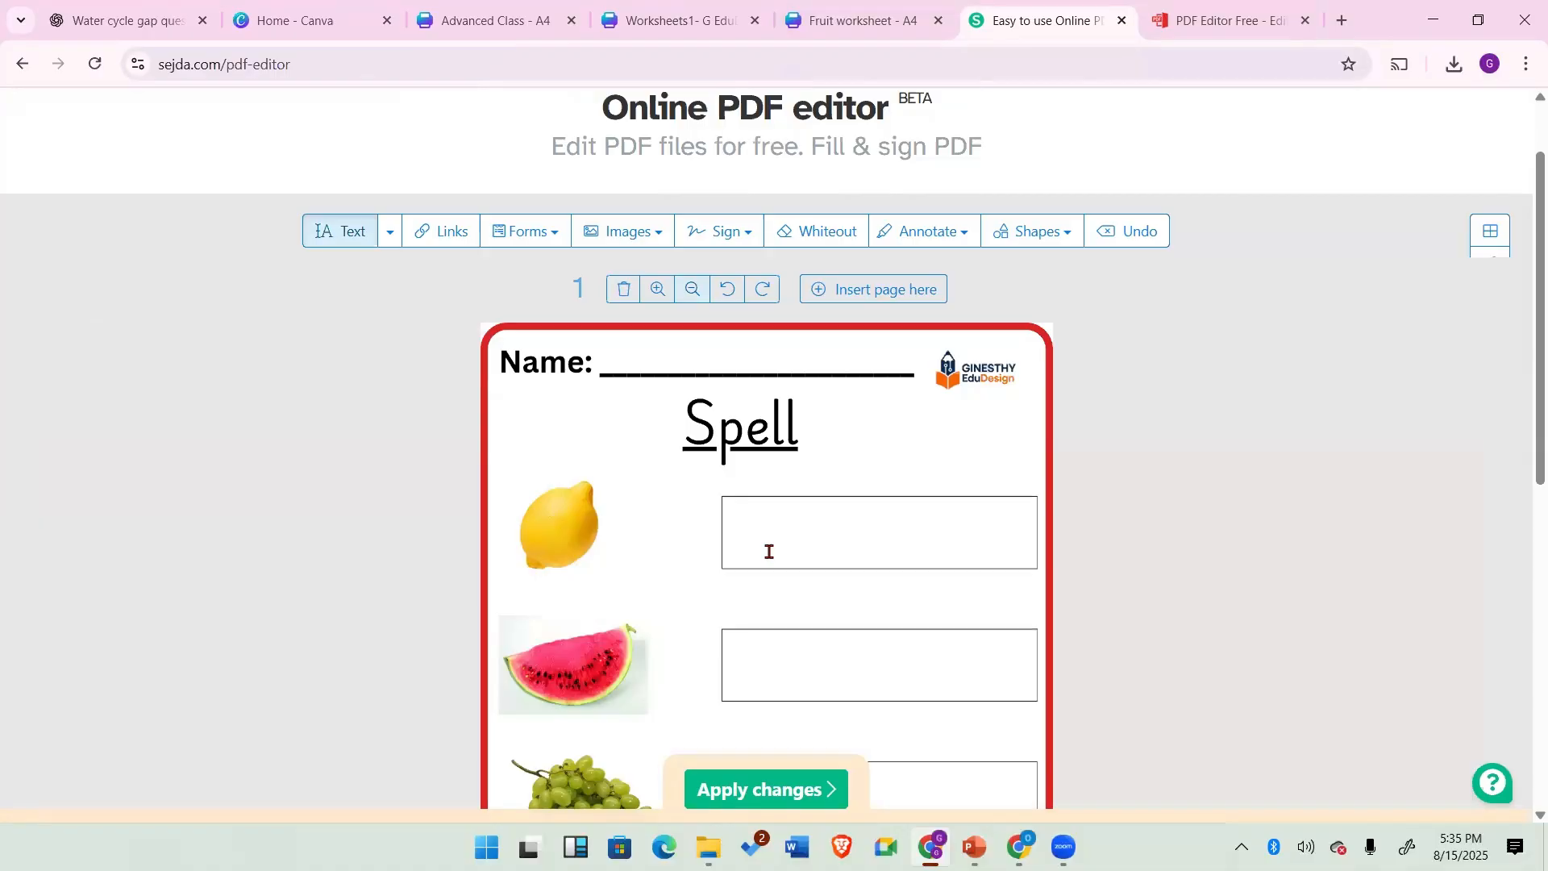
# Step: Add a single-line text form field onto the lemon answer box
pyautogui.click(553, 235)
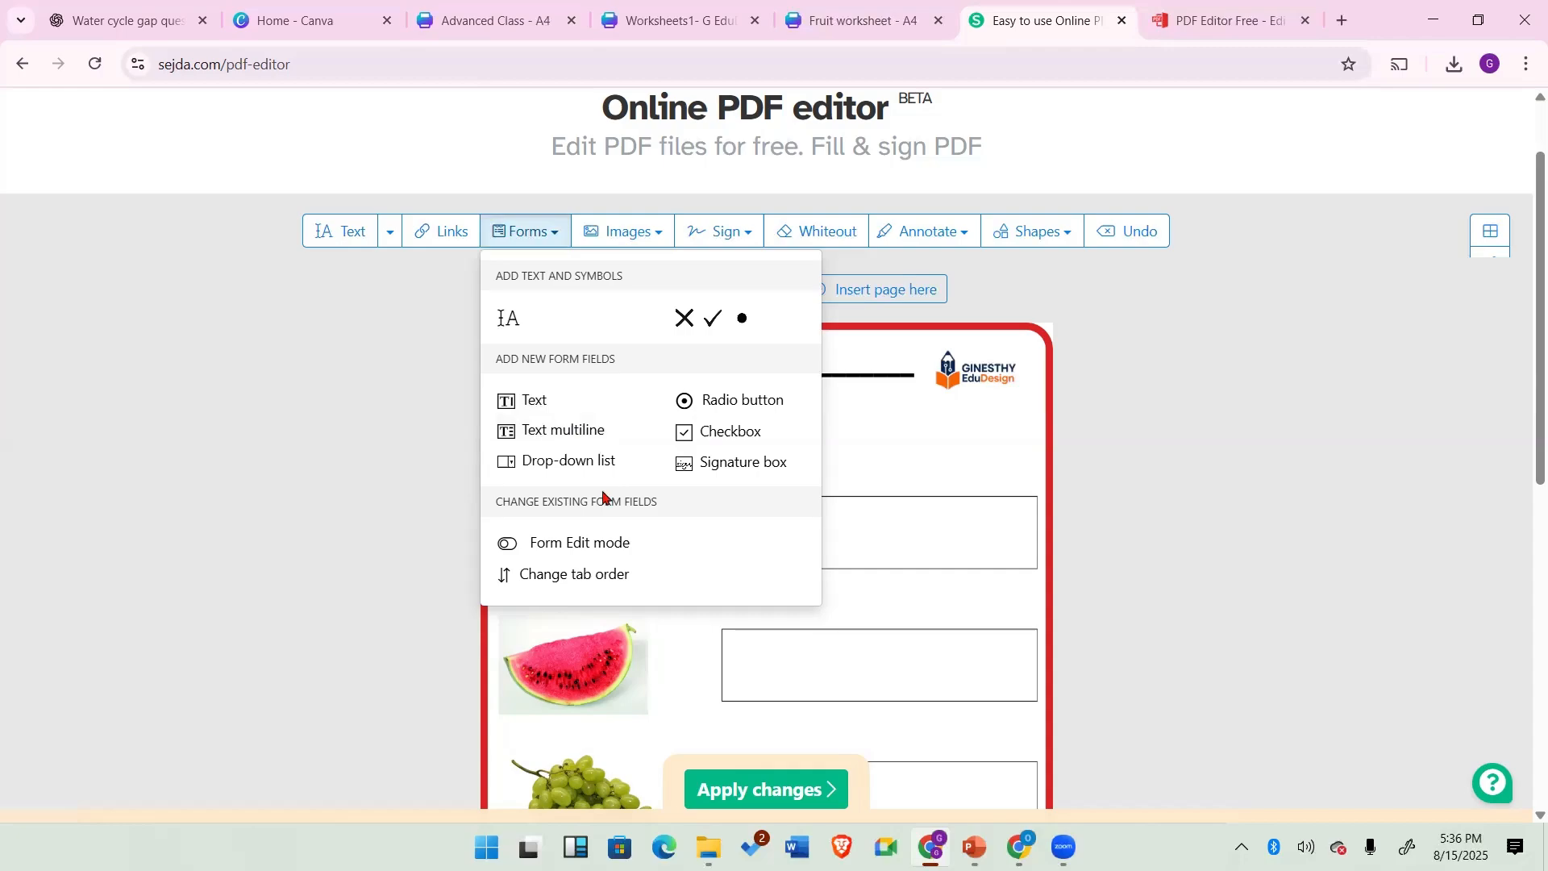
pyautogui.click(513, 402)
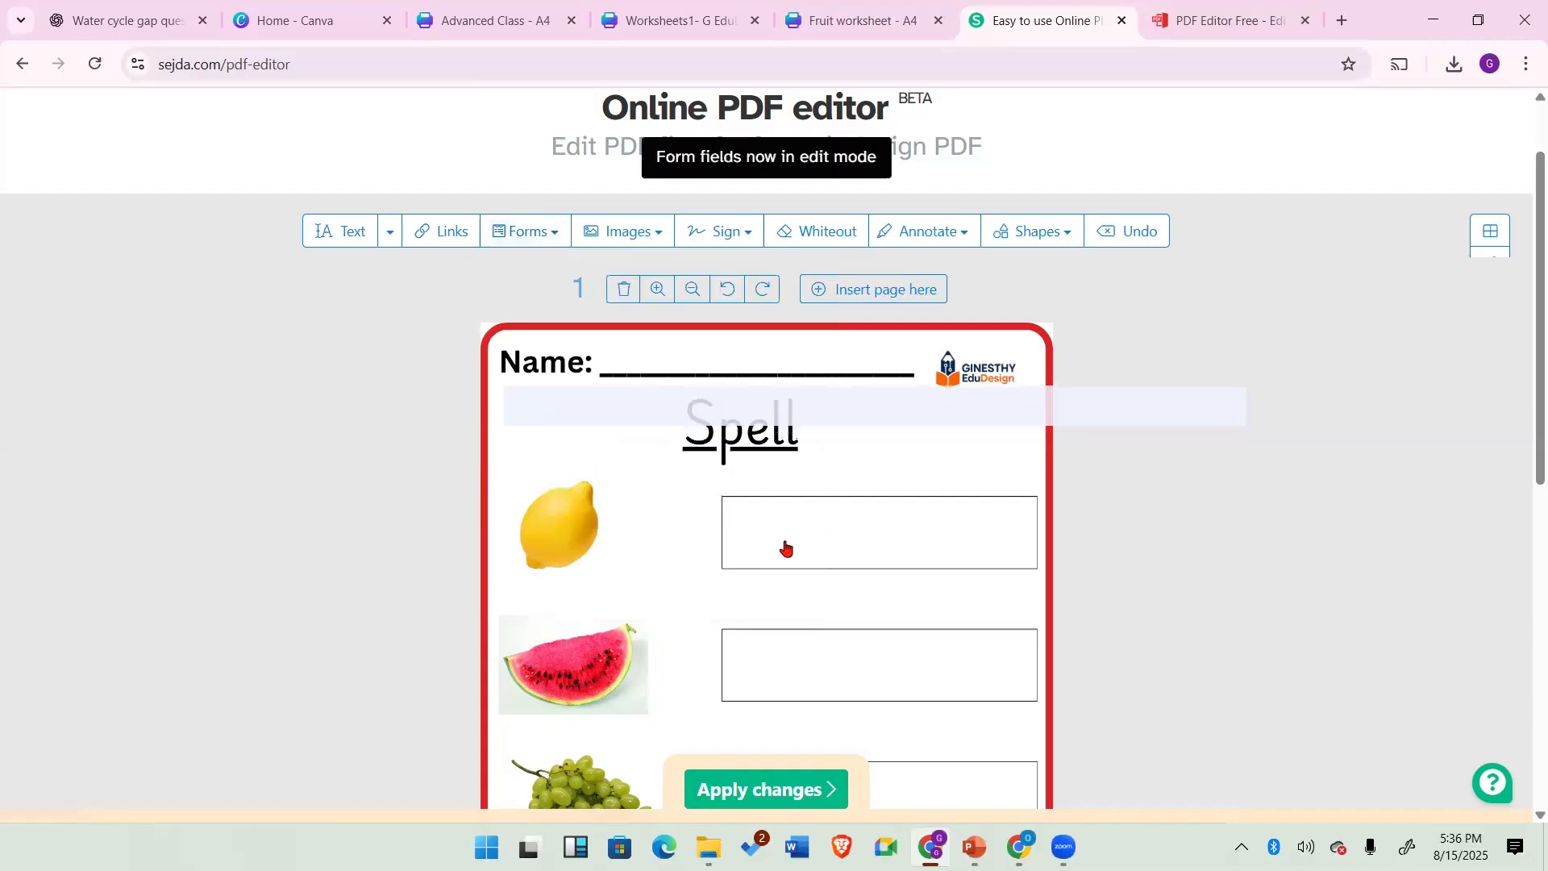
pyautogui.click(739, 518)
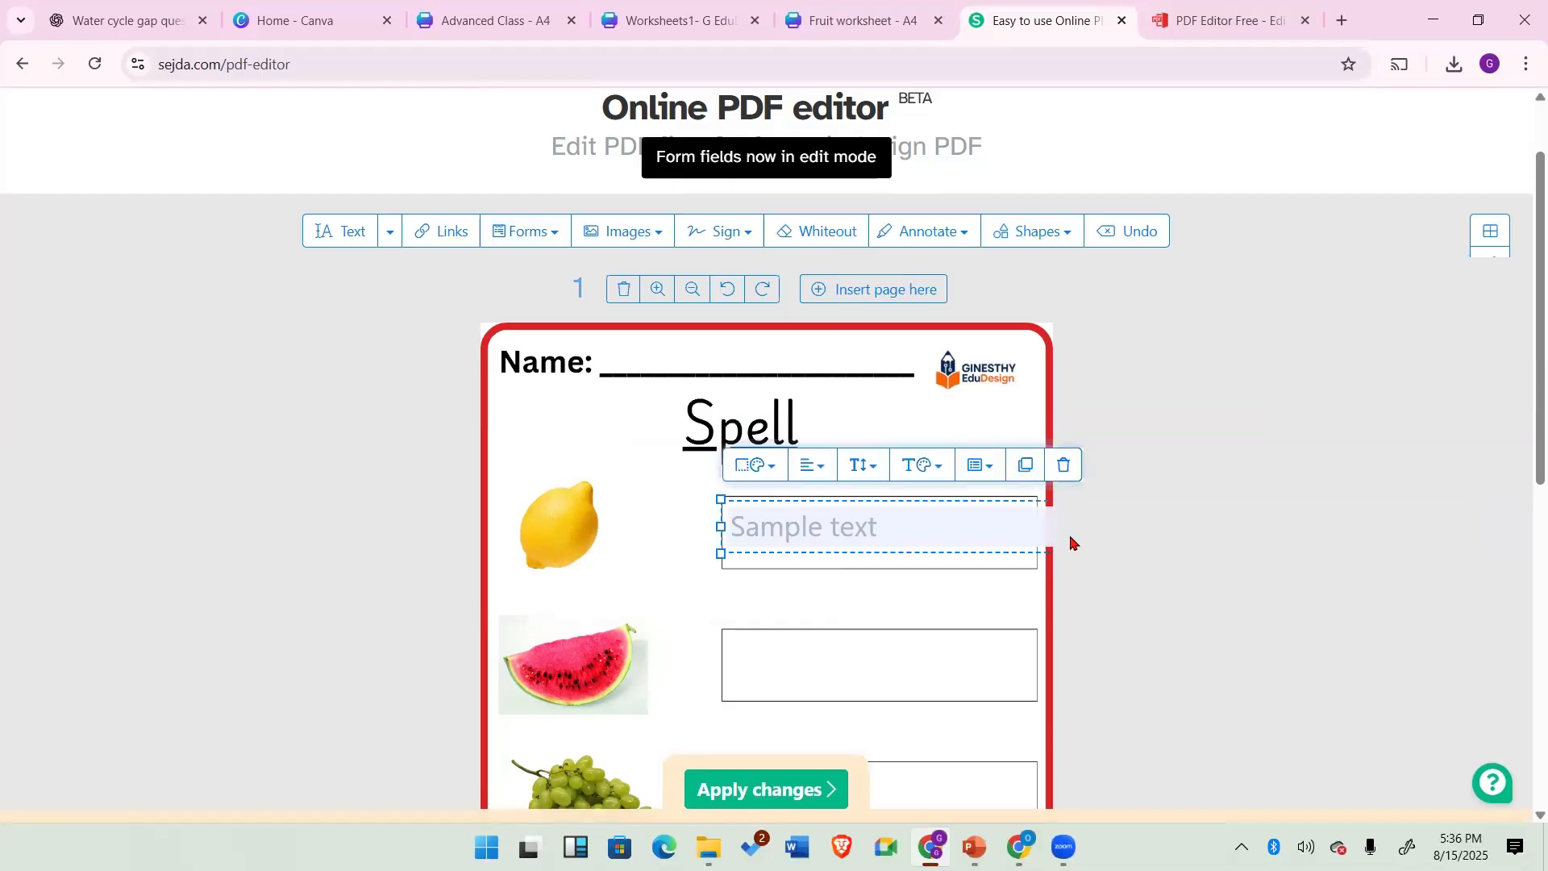
# Step: Move and resize the text field so it fills the lemon answer box
pyautogui.click(1046, 531)
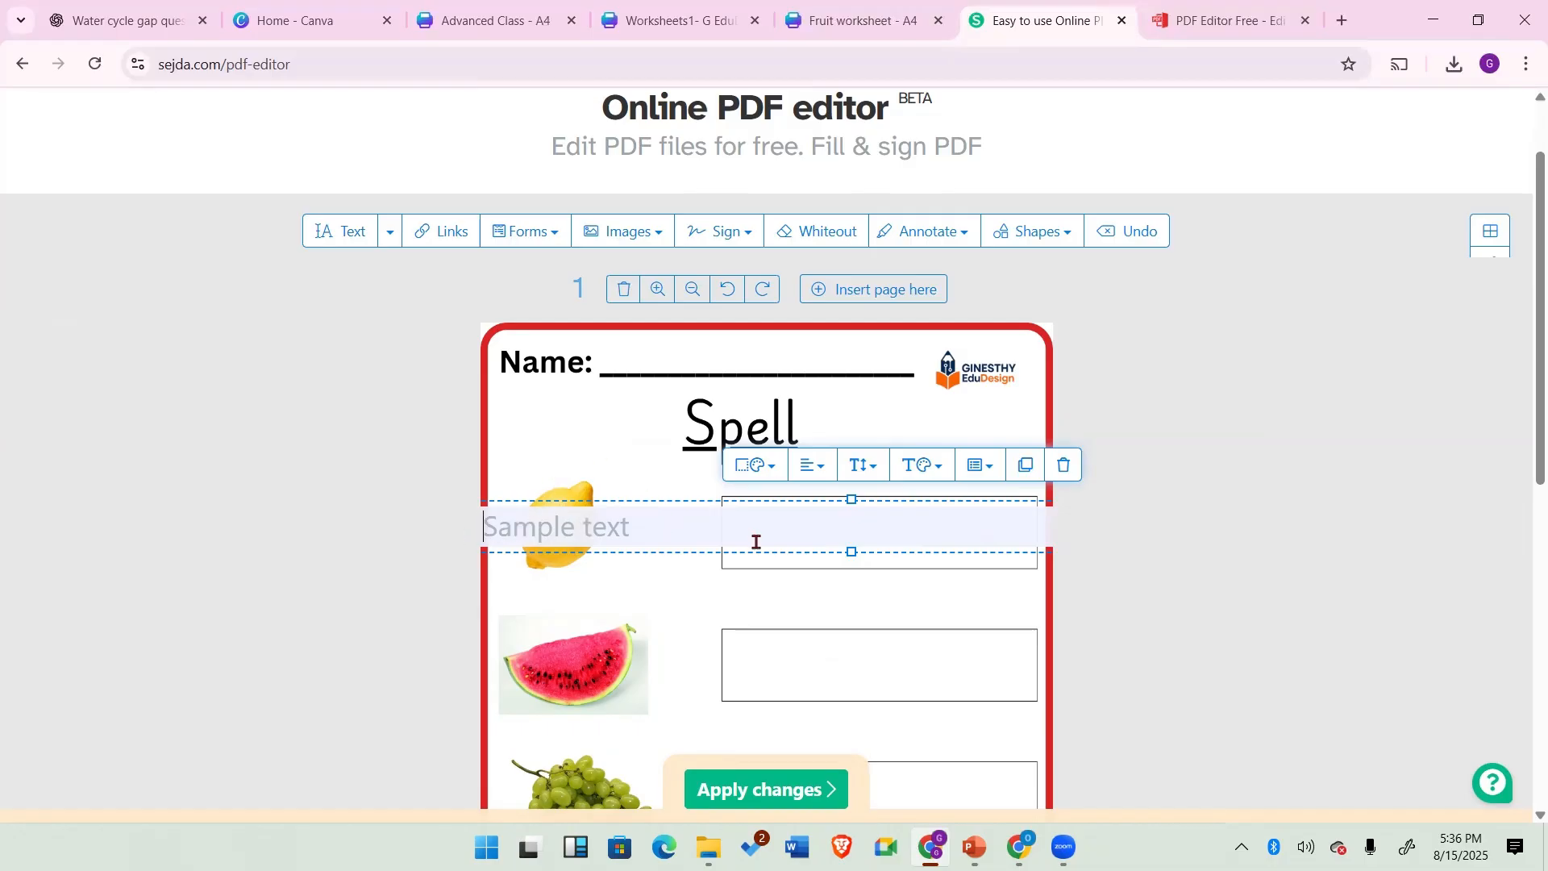
pyautogui.moveTo(827, 550); pyautogui.dragTo(916, 546)
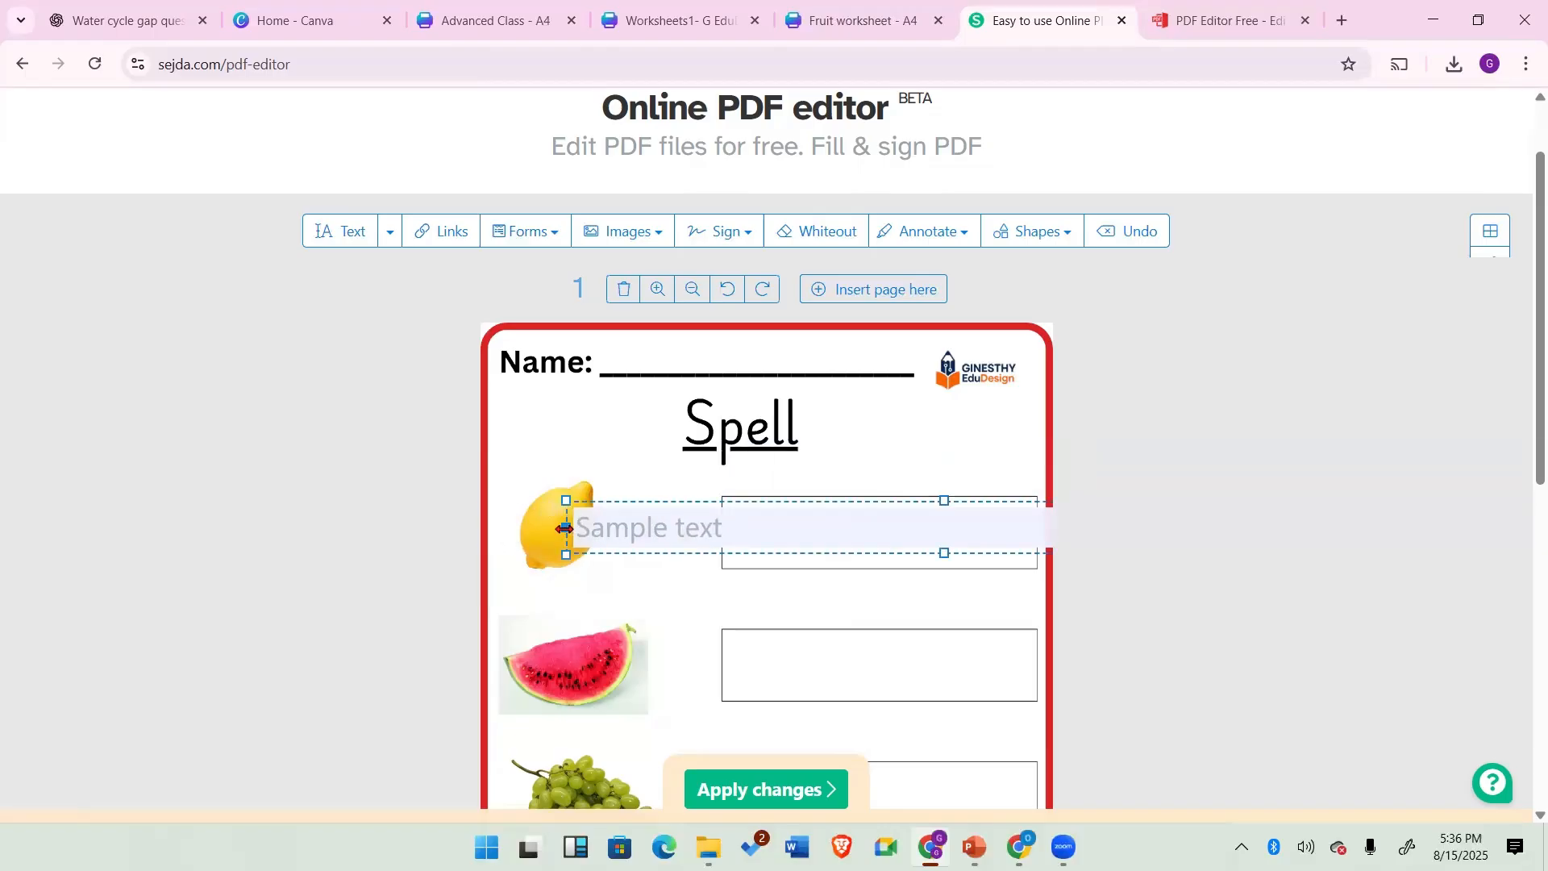
pyautogui.moveTo(564, 528); pyautogui.dragTo(839, 529)
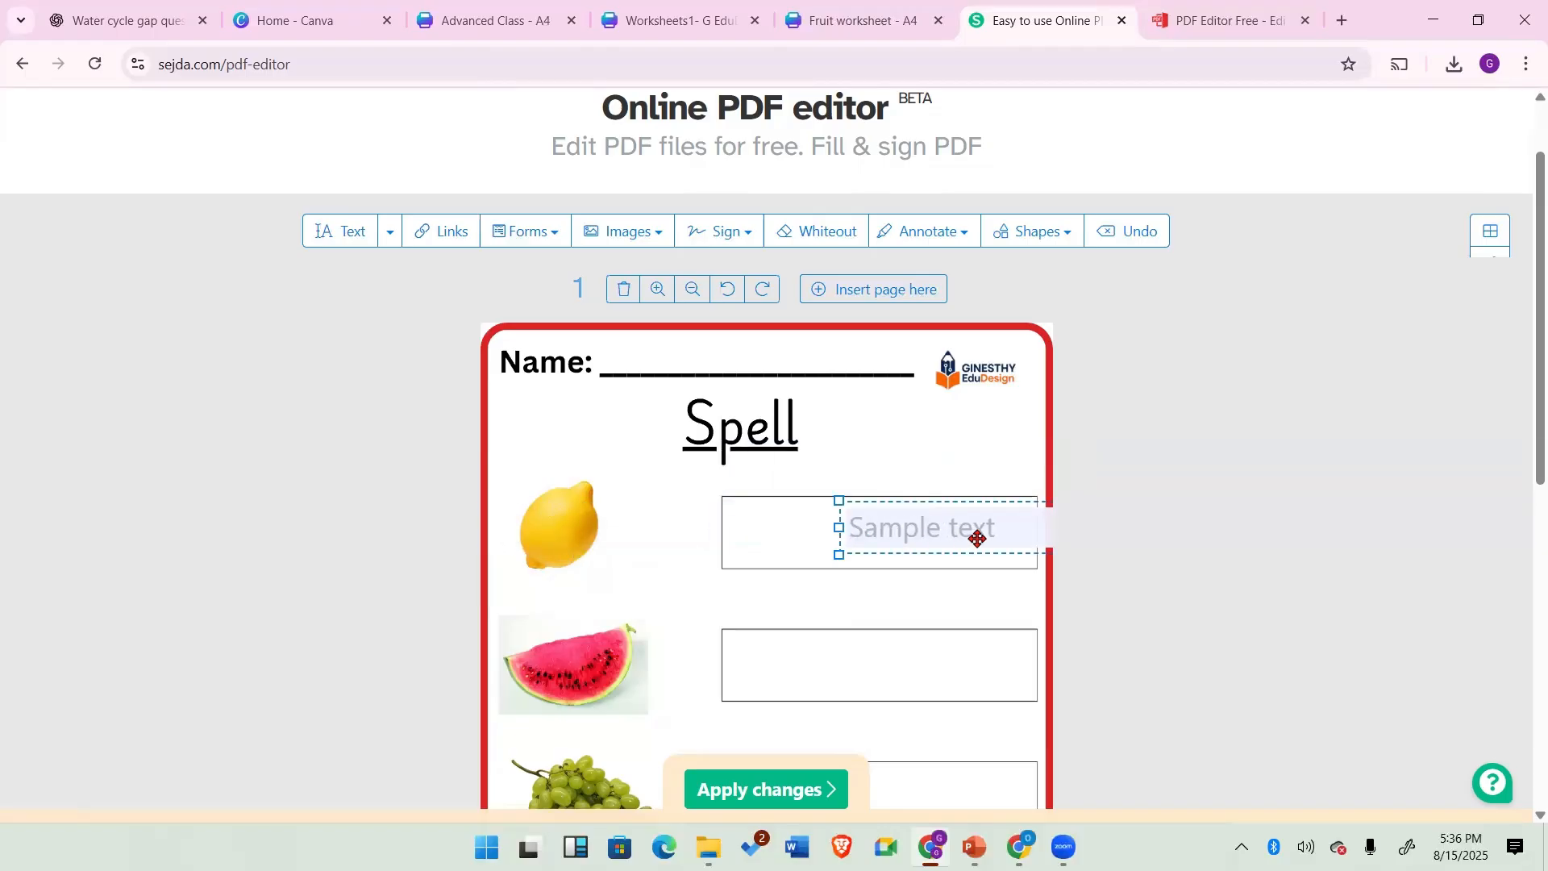
pyautogui.moveTo(972, 542); pyautogui.dragTo(859, 542)
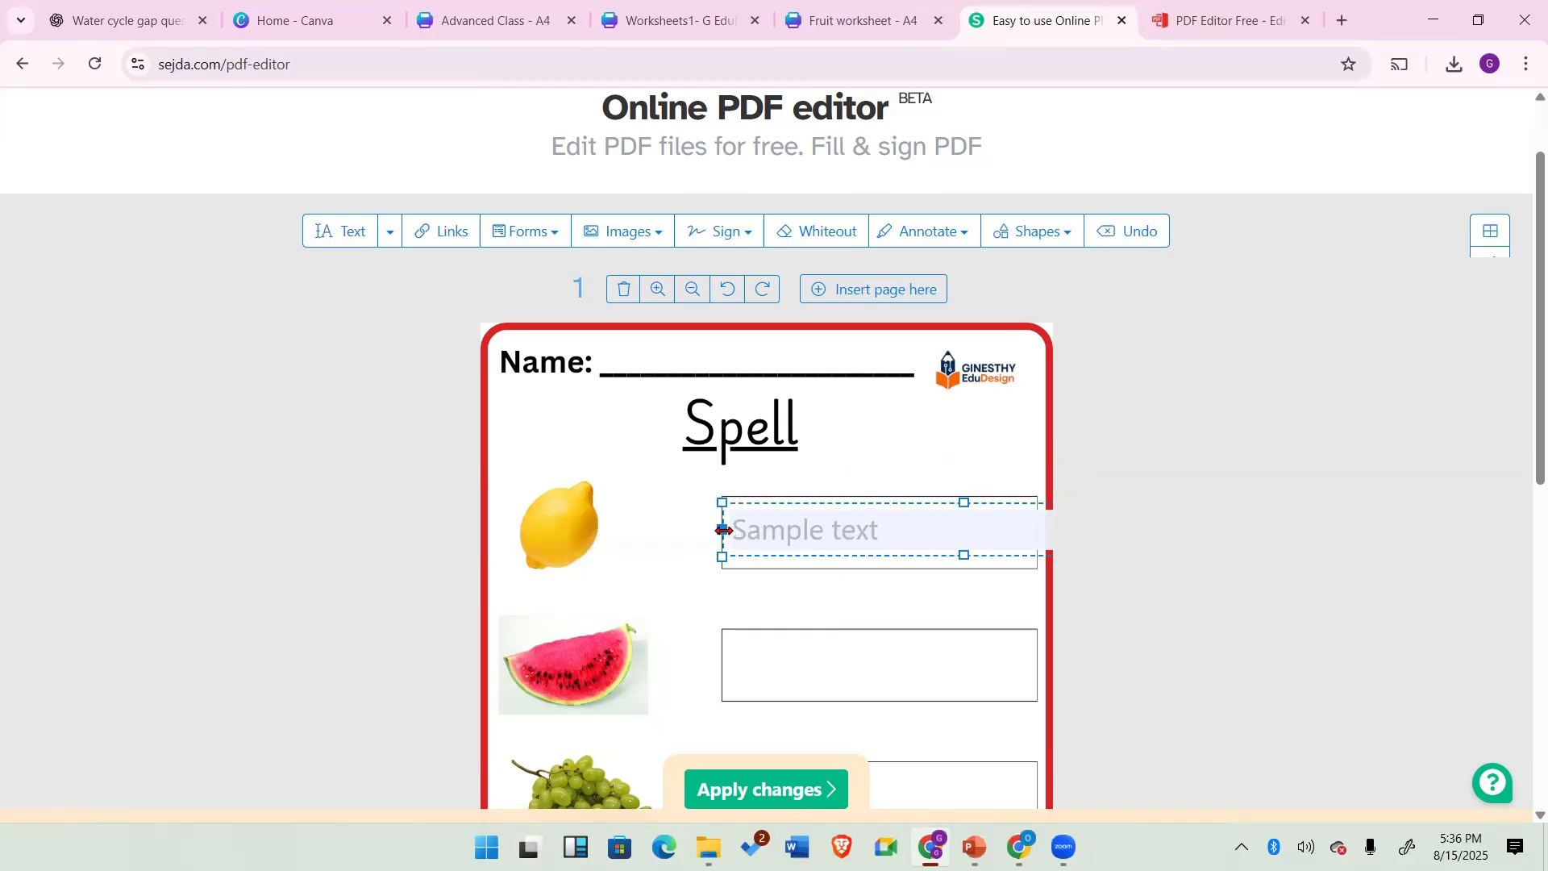
pyautogui.moveTo(723, 530); pyautogui.dragTo(802, 549)
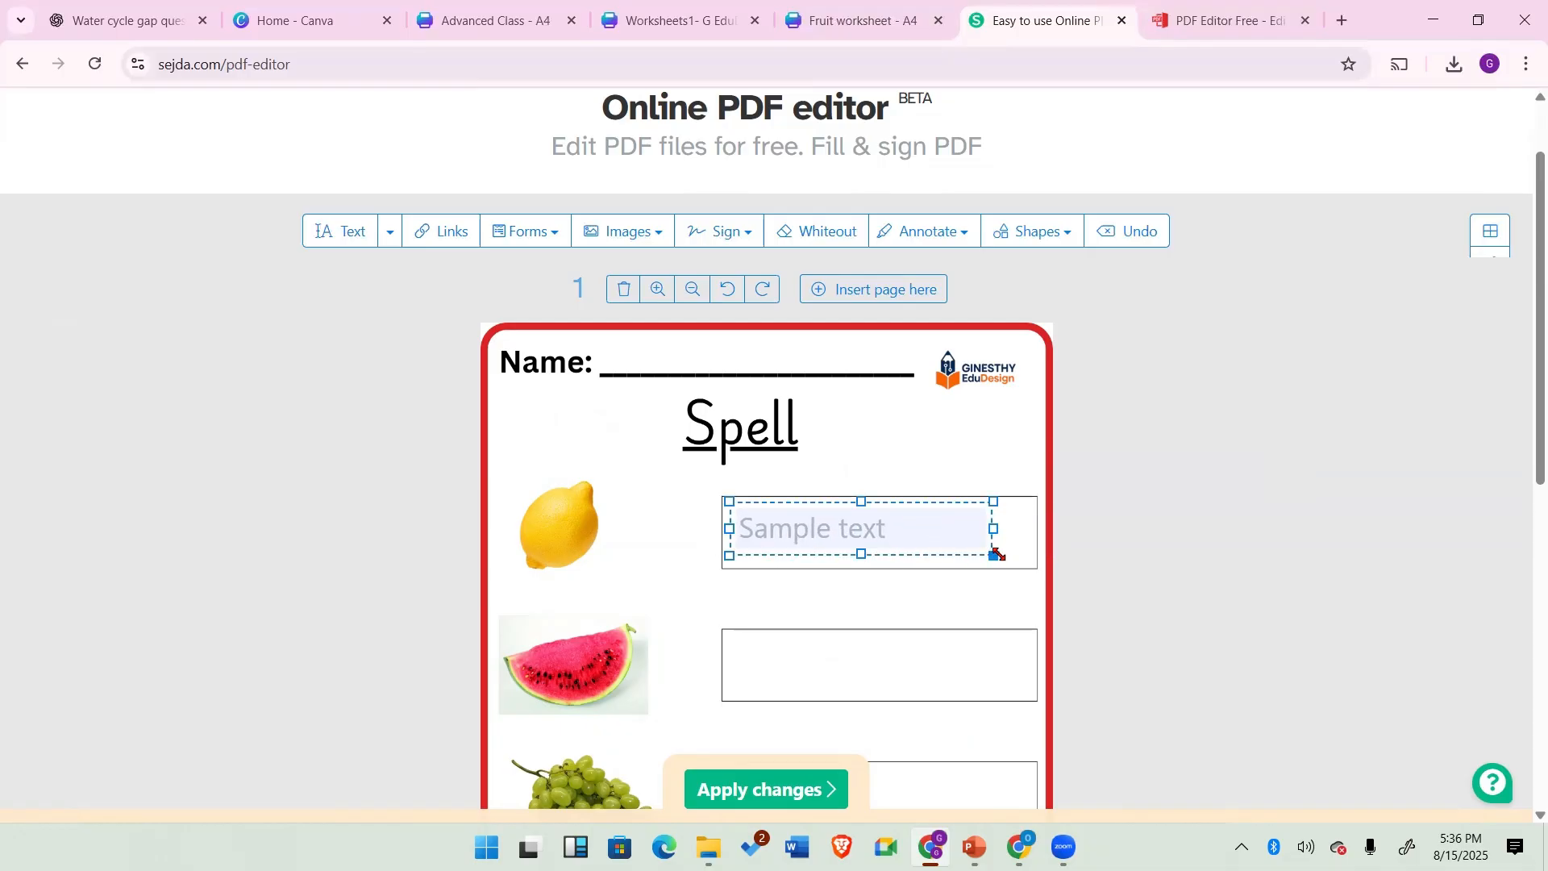
pyautogui.moveTo(997, 555); pyautogui.dragTo(1040, 573)
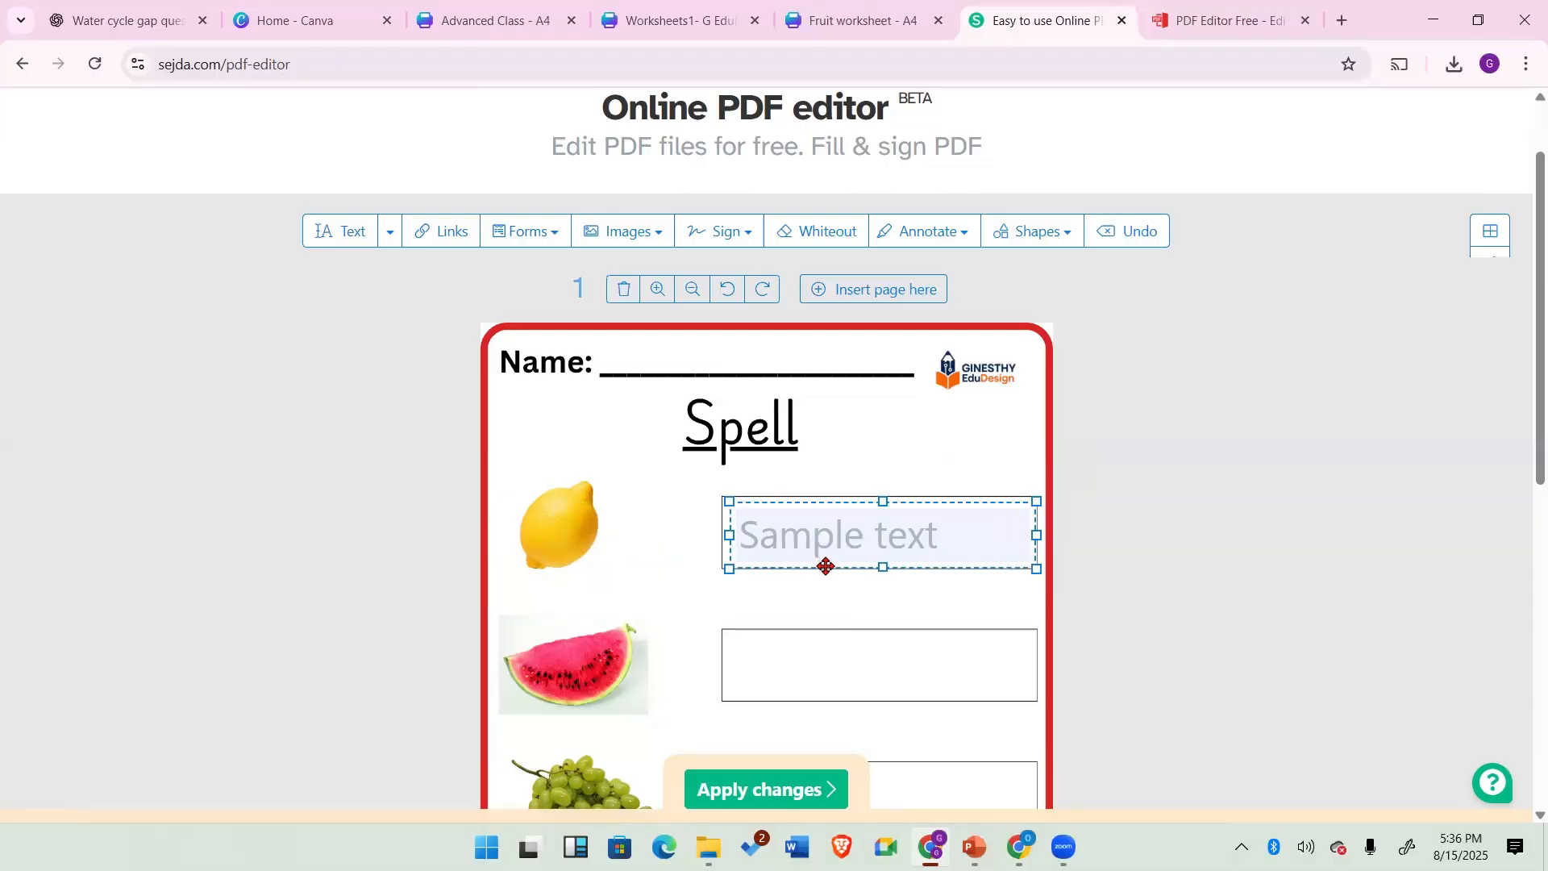
pyautogui.moveTo(826, 566); pyautogui.dragTo(823, 563)
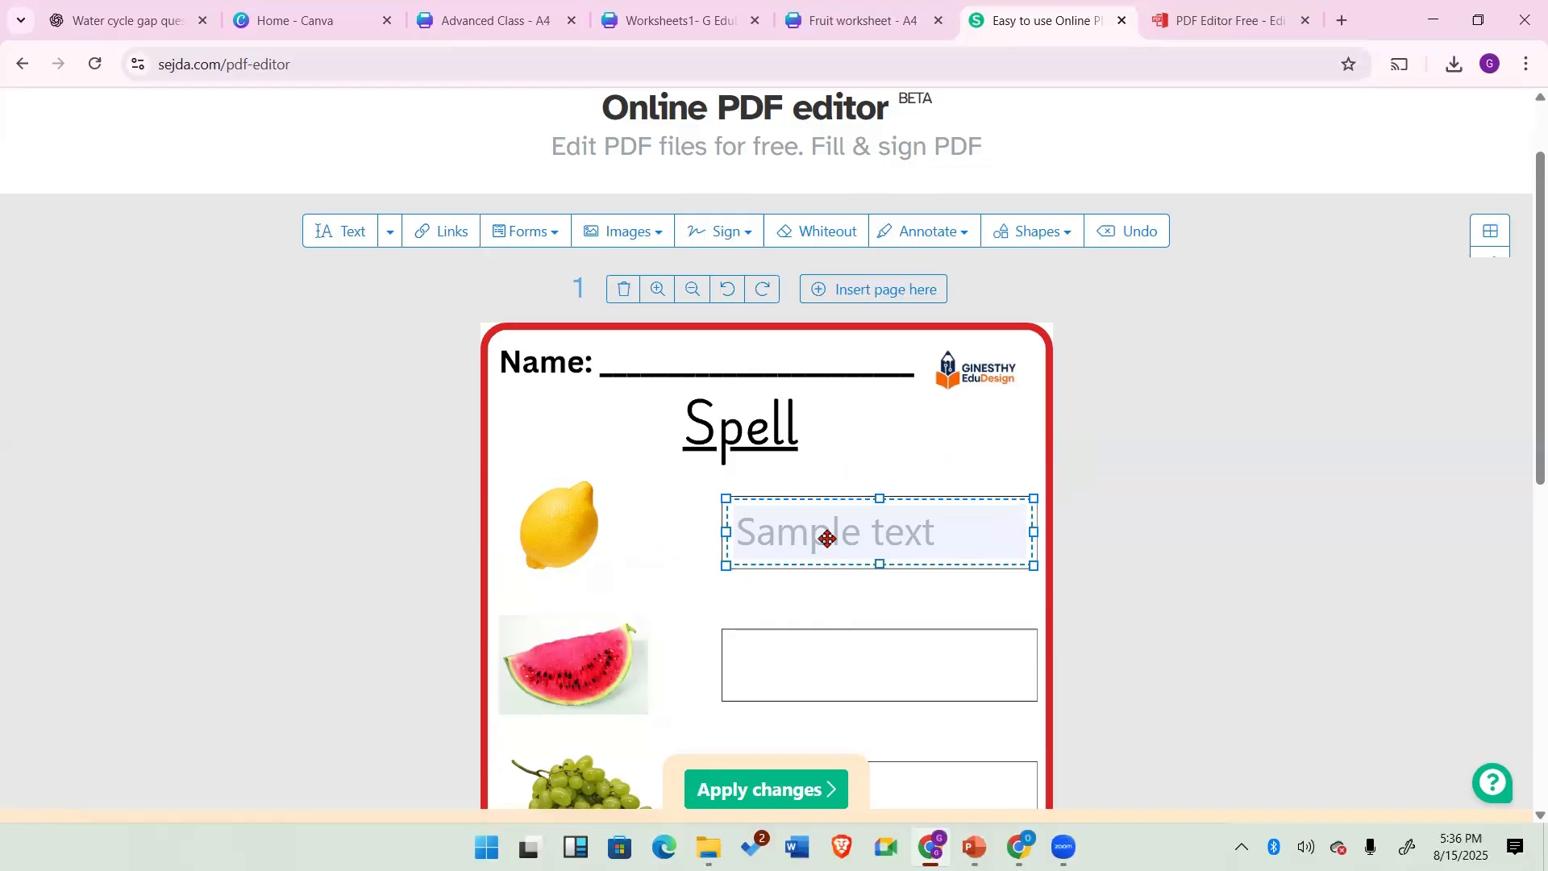
pyautogui.click(828, 538)
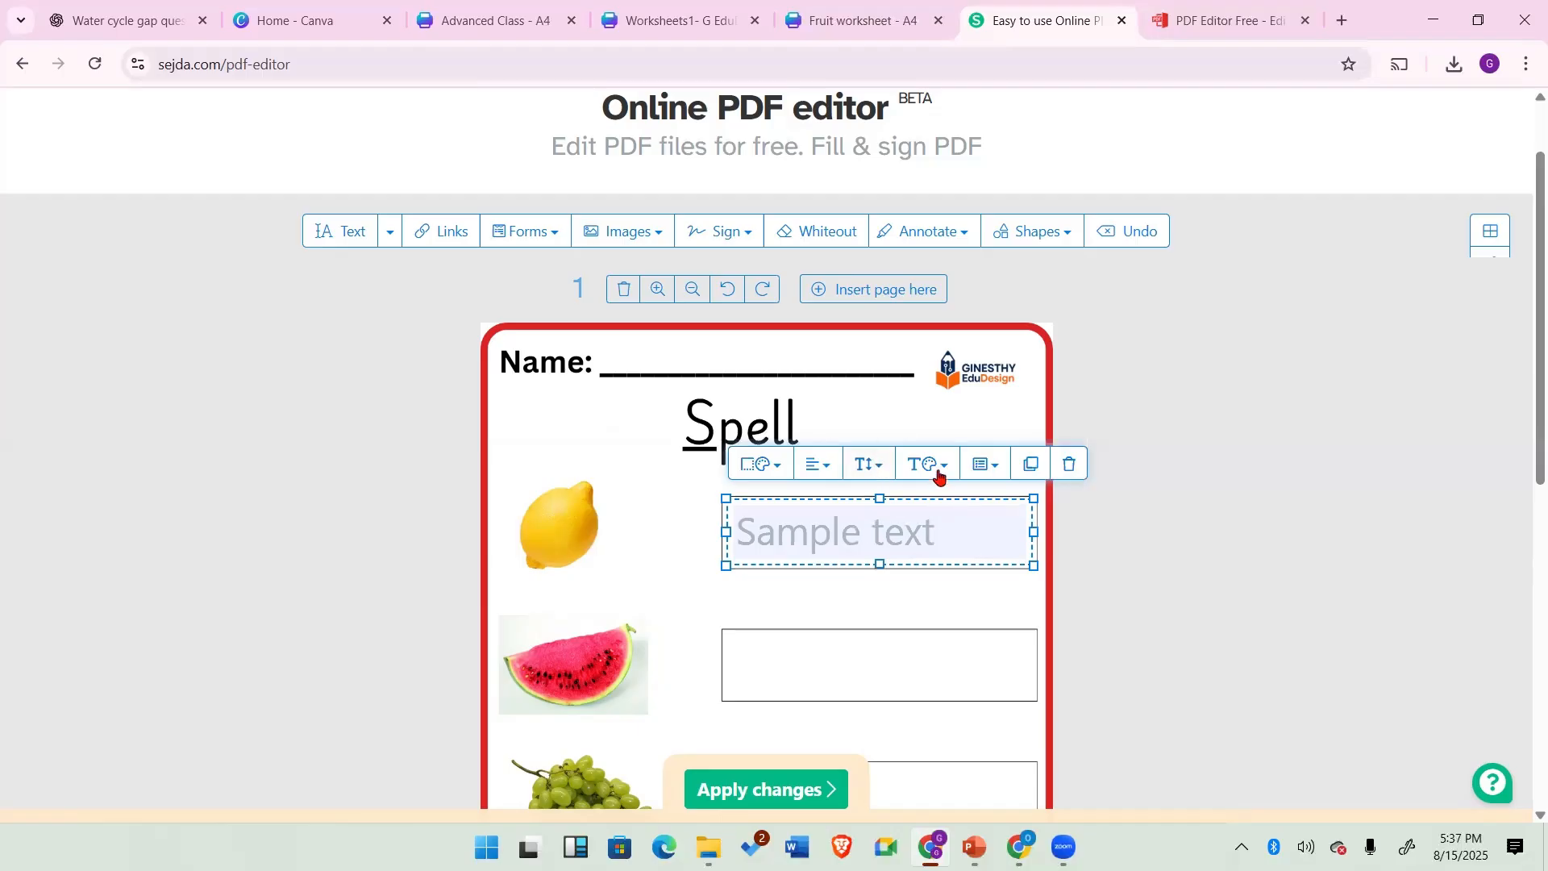
# Step: Center-align the field's text and duplicate the field into the watermelon answer box
pyautogui.click(823, 469)
pyautogui.click(847, 500)
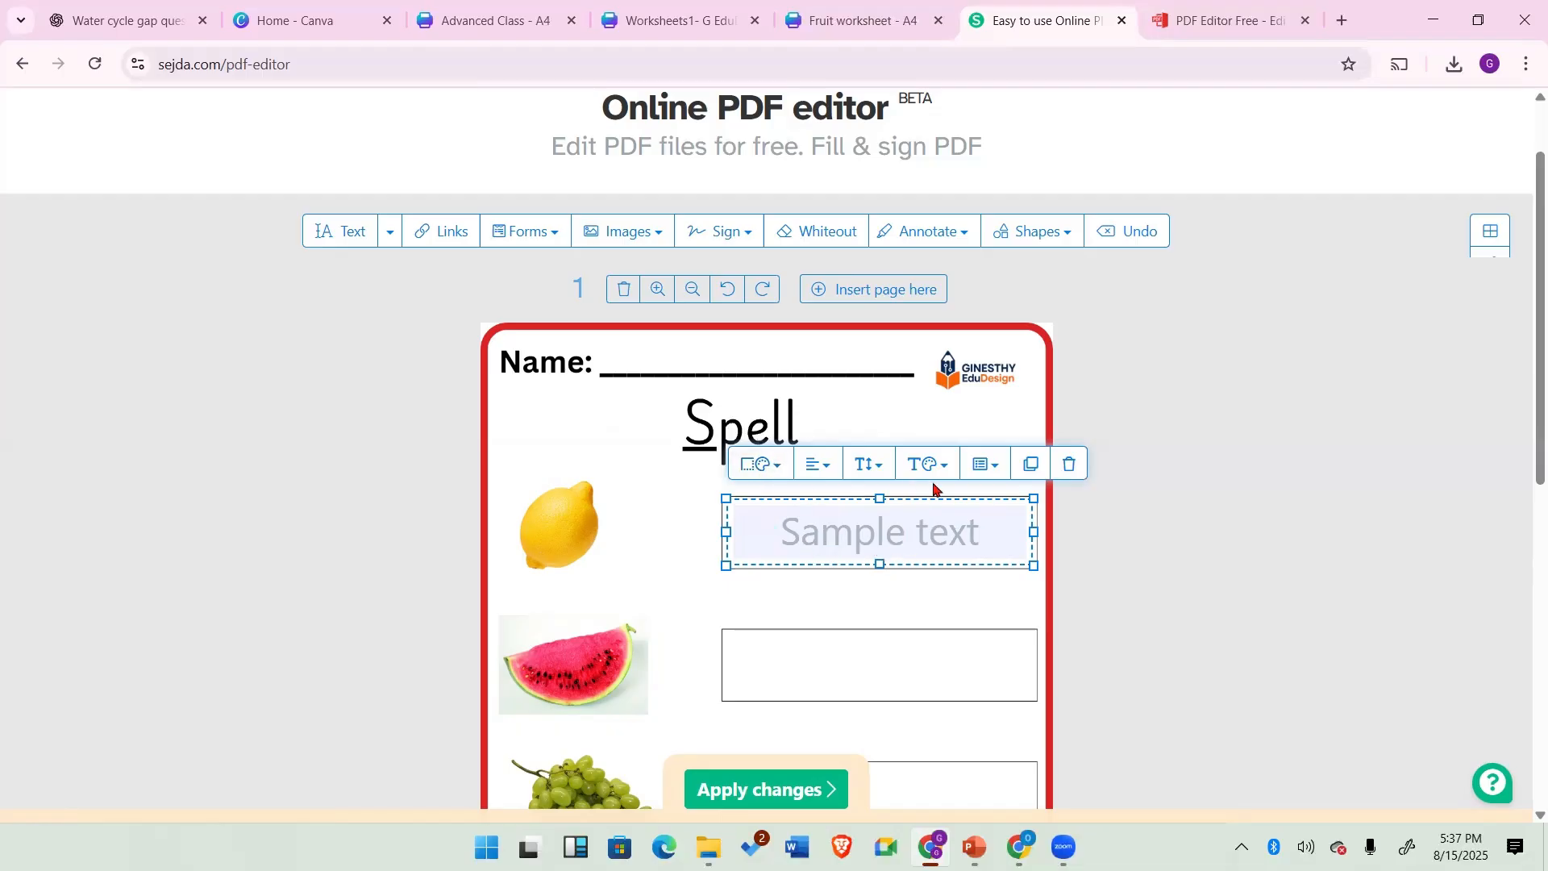
pyautogui.click(1027, 463)
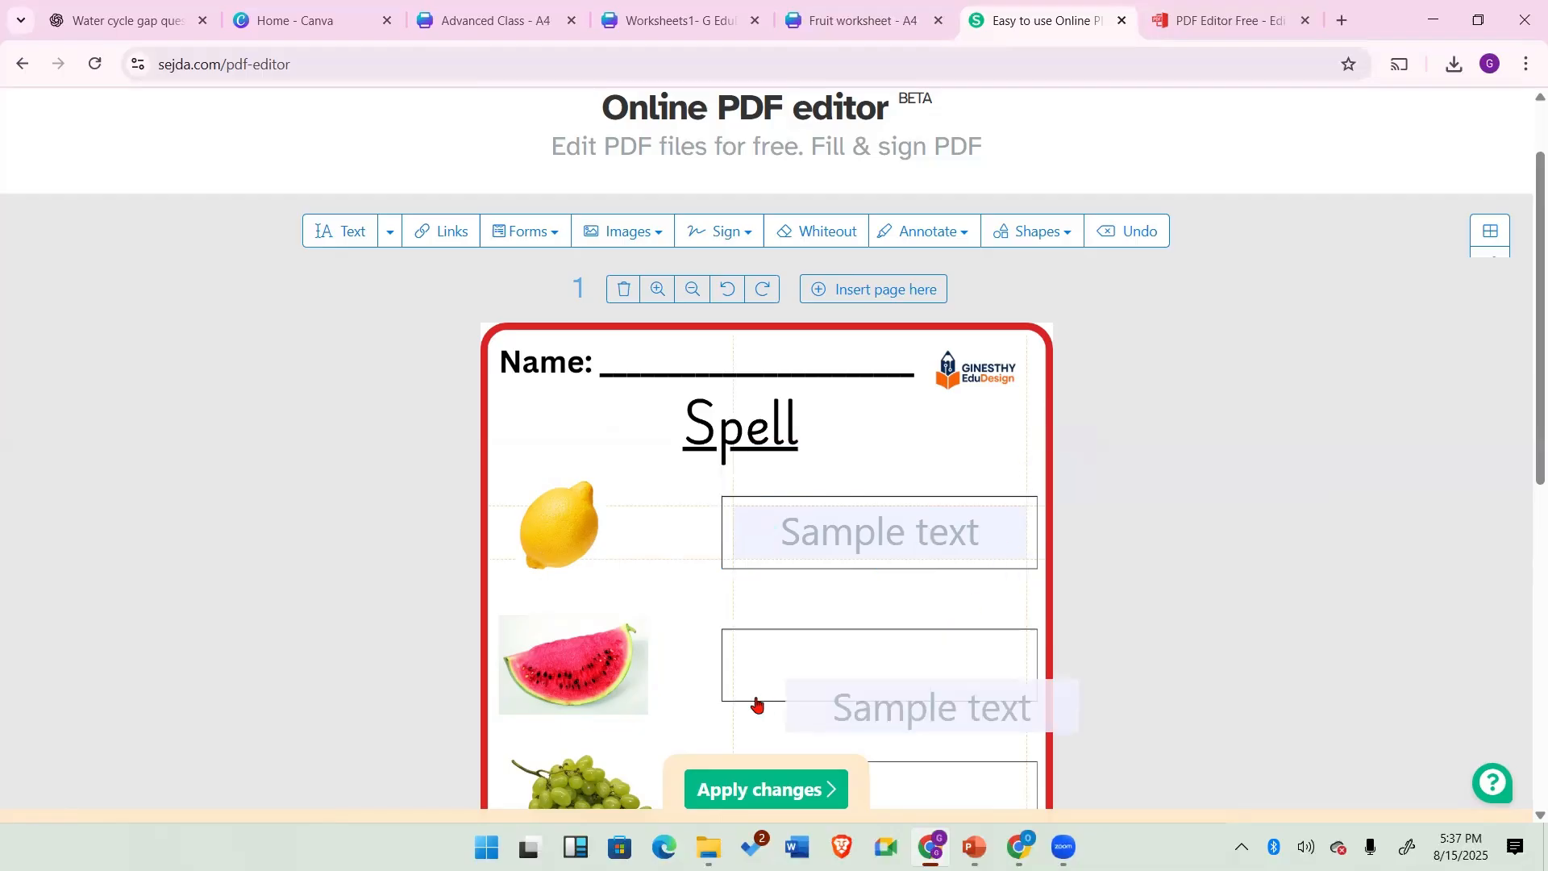
# Step: Duplicate the text field down into the grapes, pineapple and apple answer boxes
pyautogui.click(744, 650)
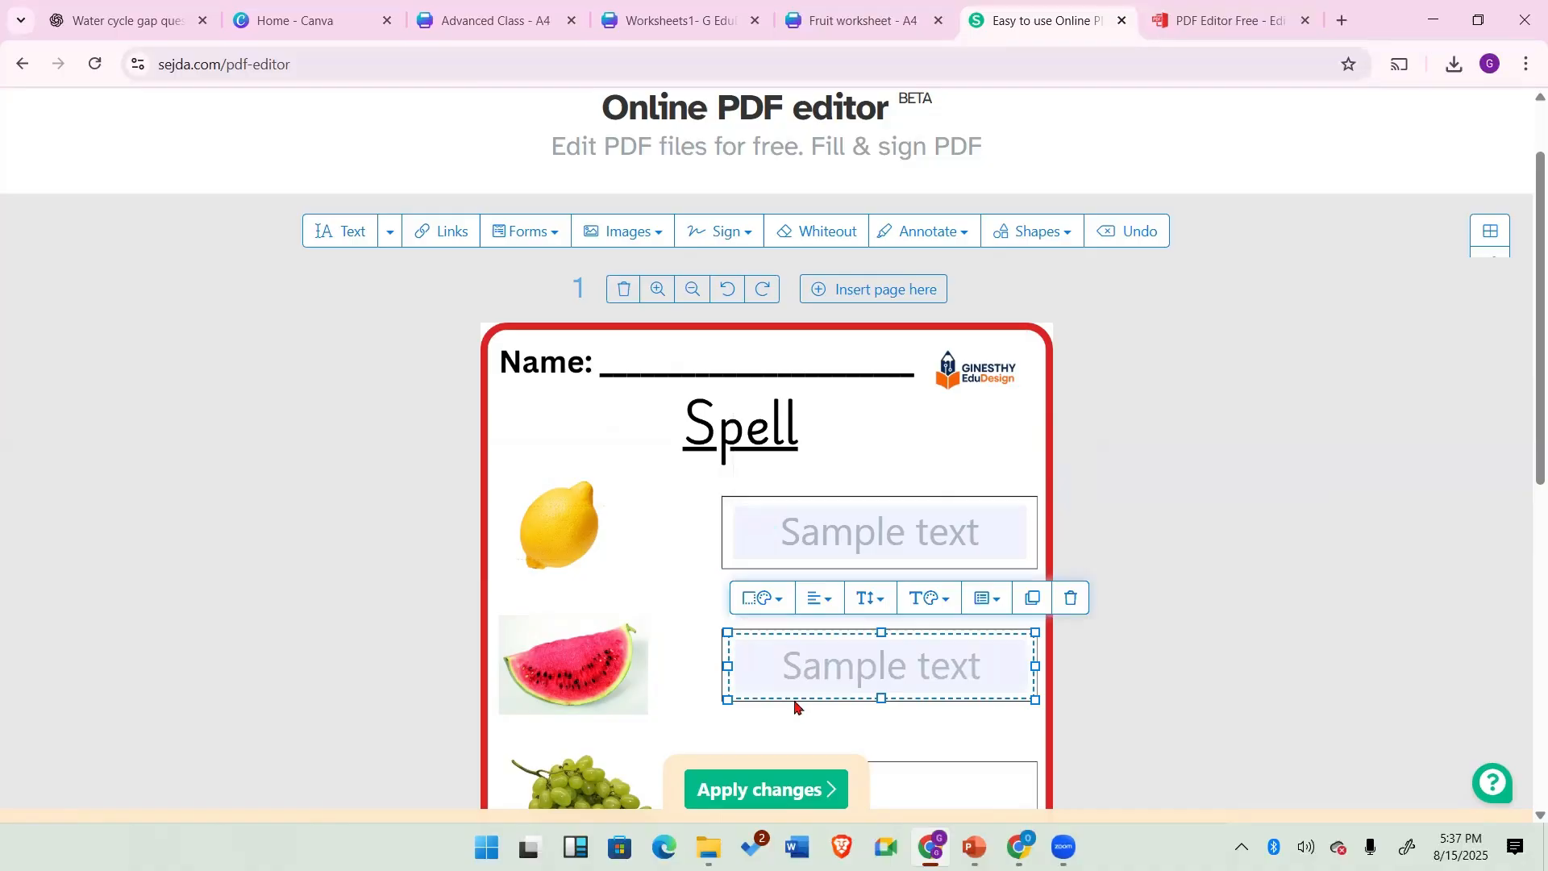
pyautogui.scroll(-3, 795, 707)
pyautogui.scroll(-2, 793, 704)
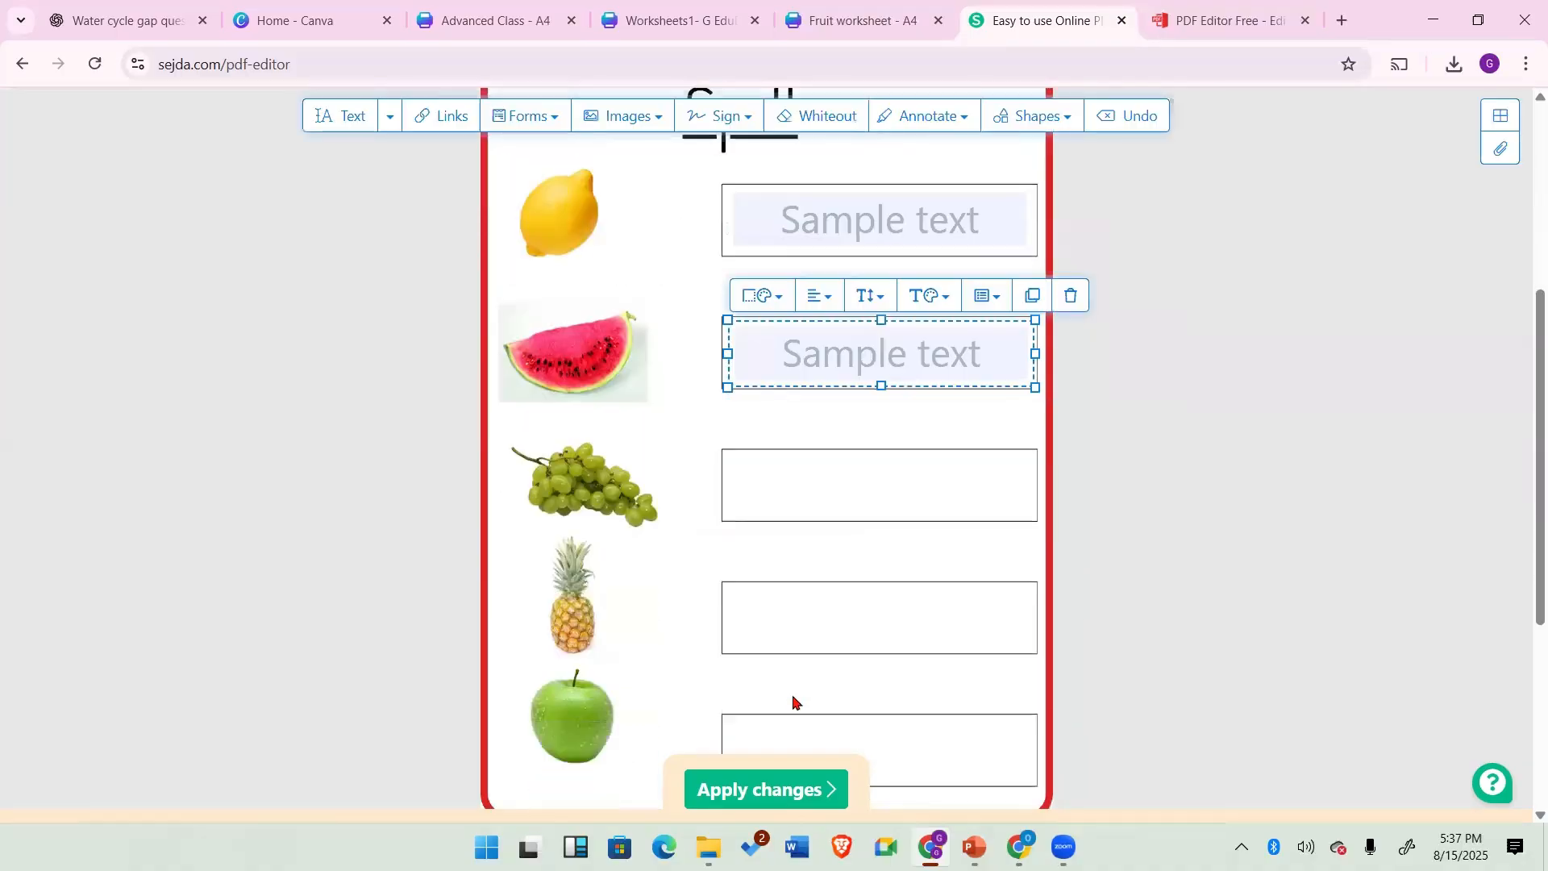
pyautogui.click(1033, 297)
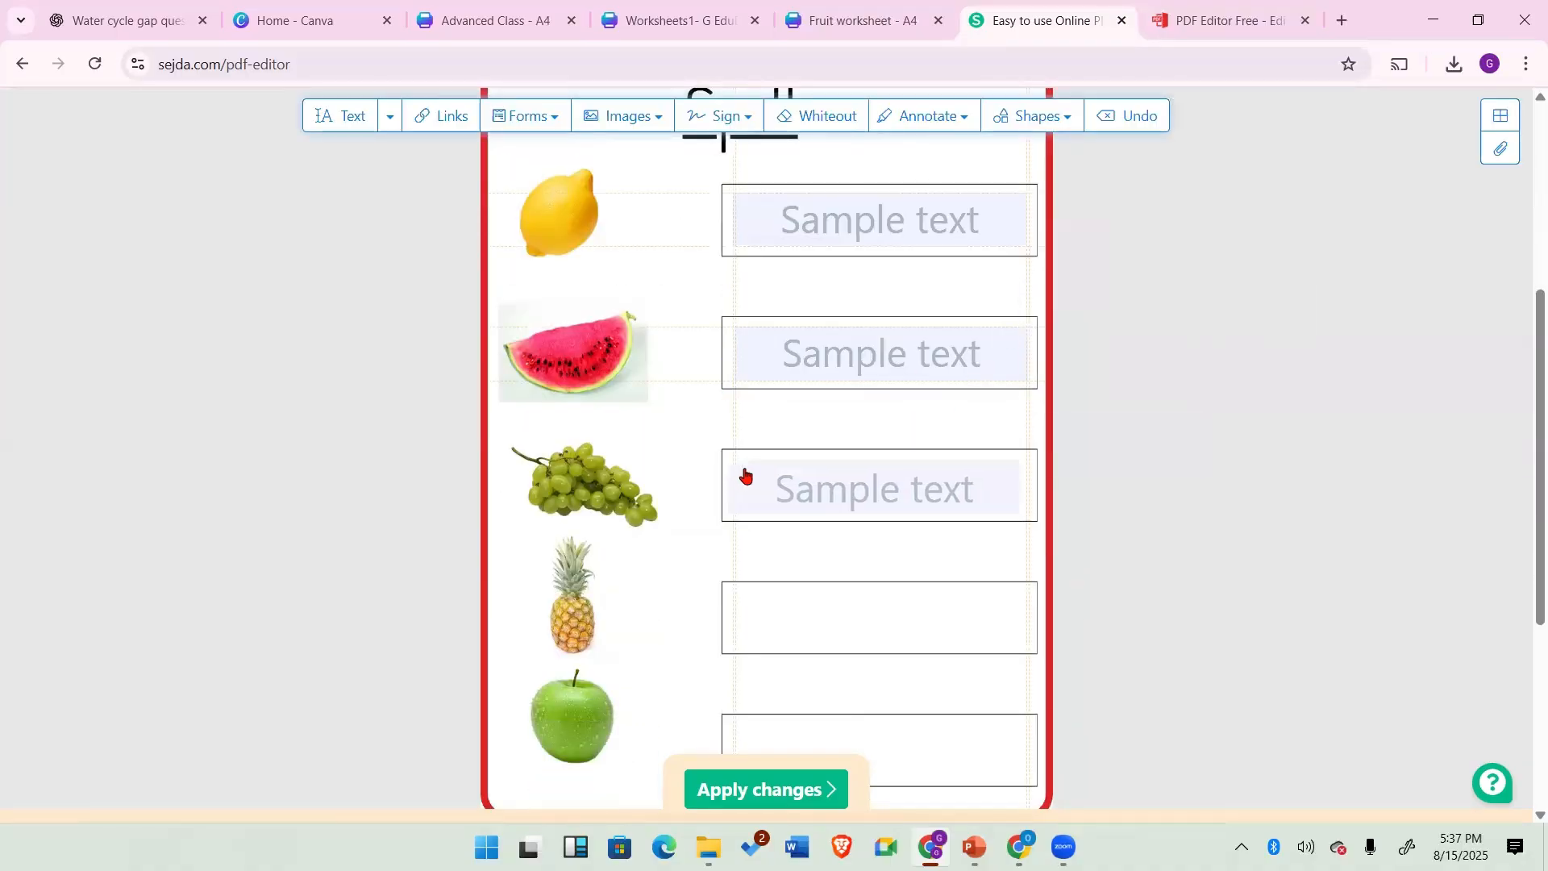
pyautogui.click(745, 476)
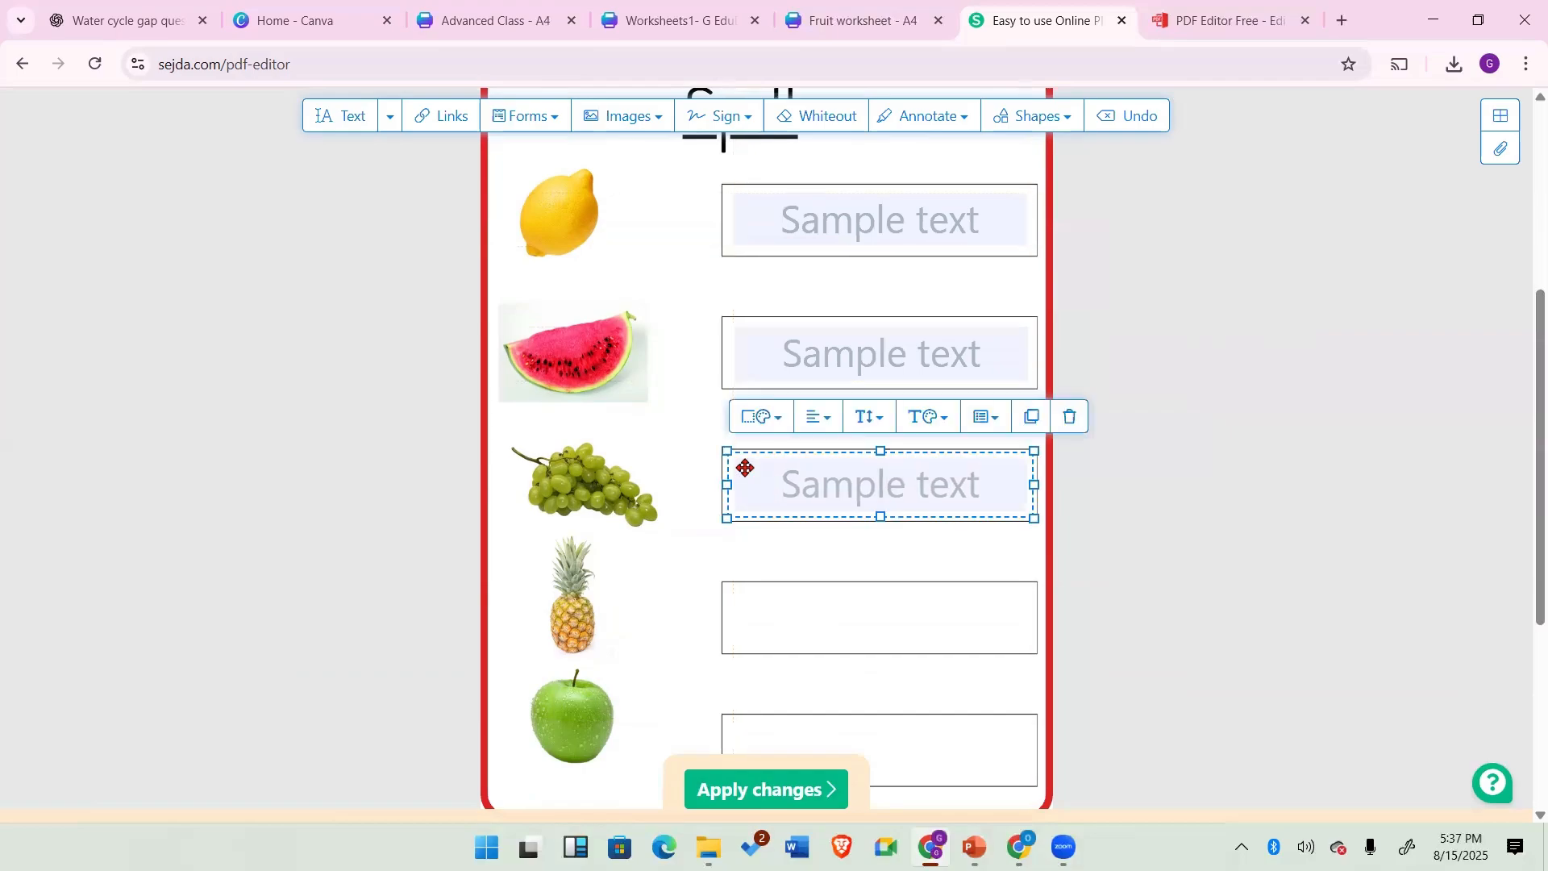
pyautogui.click(1028, 417)
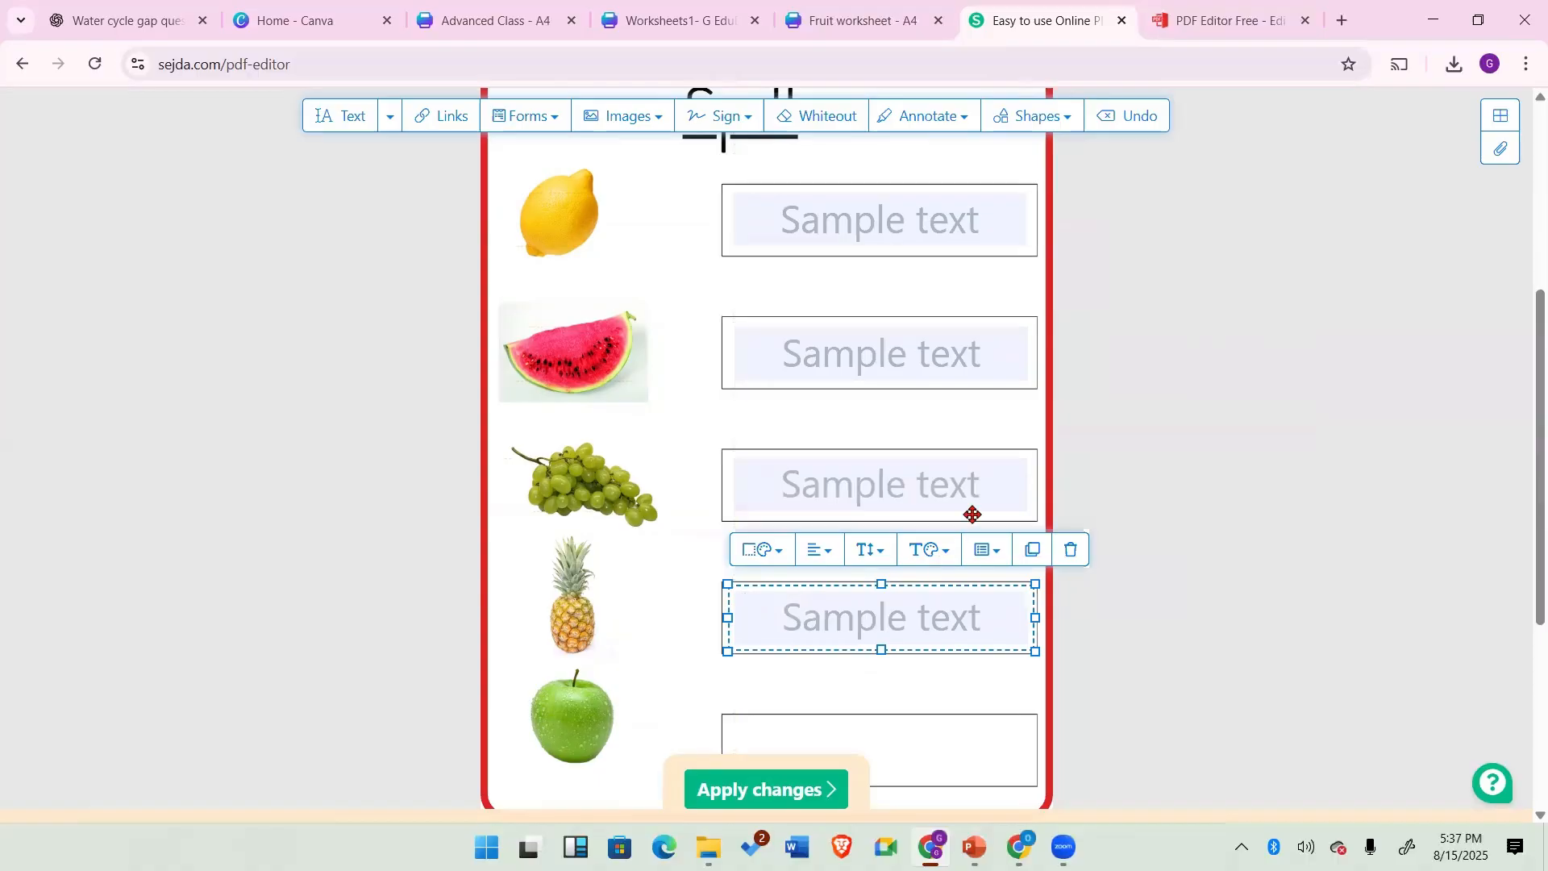
pyautogui.click(1026, 550)
# Step: Nudge the apple box's text field into place and apply the changes to the PDF
pyautogui.moveTo(797, 730); pyautogui.dragTo(745, 745)
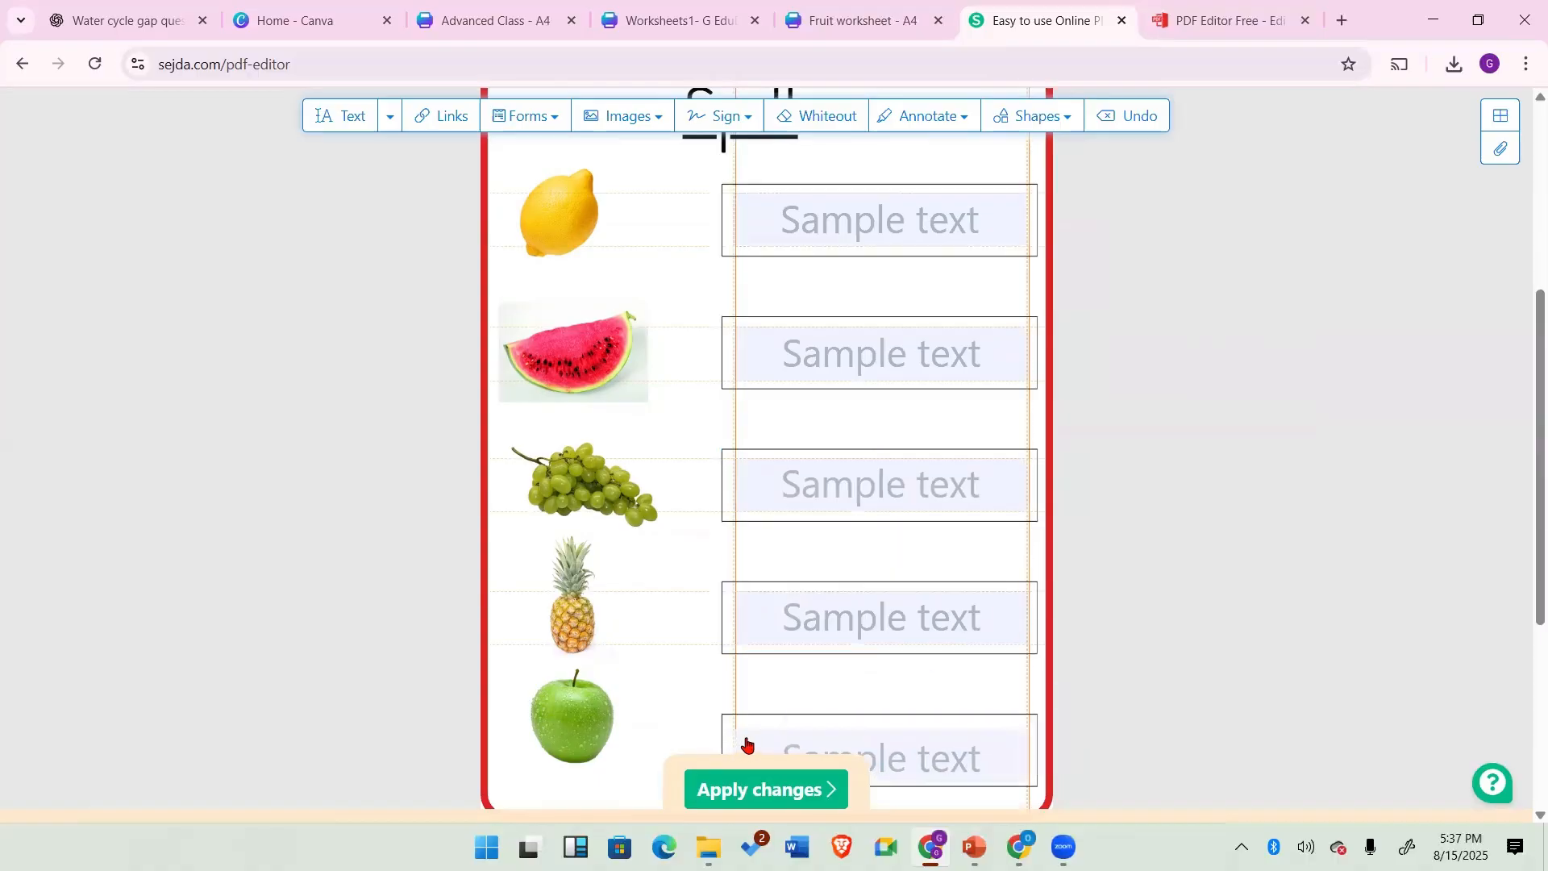
pyautogui.click(743, 740)
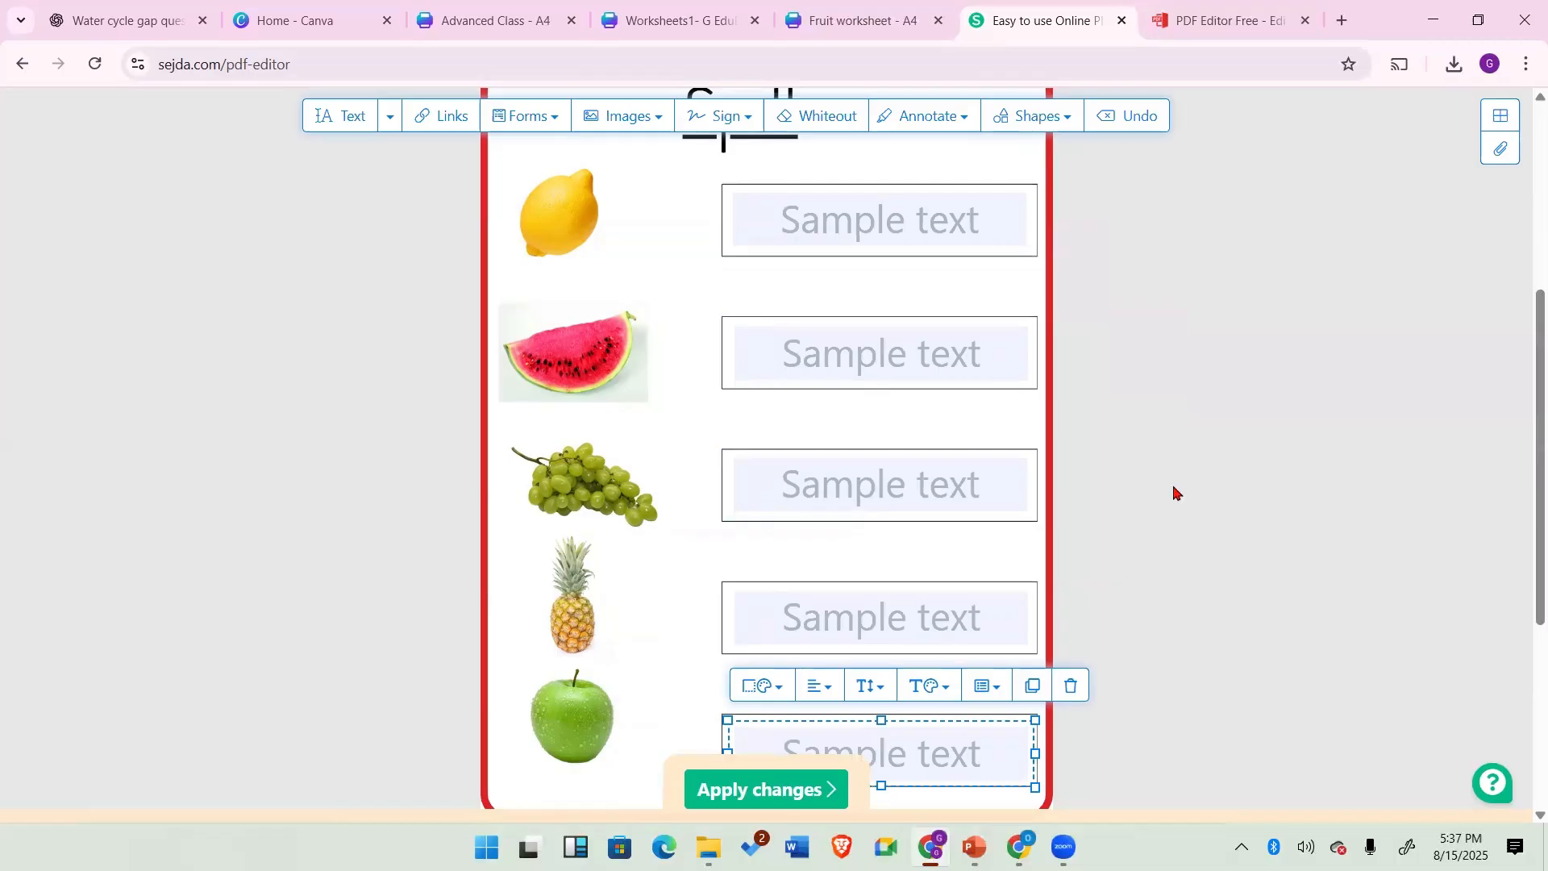
pyautogui.click(753, 788)
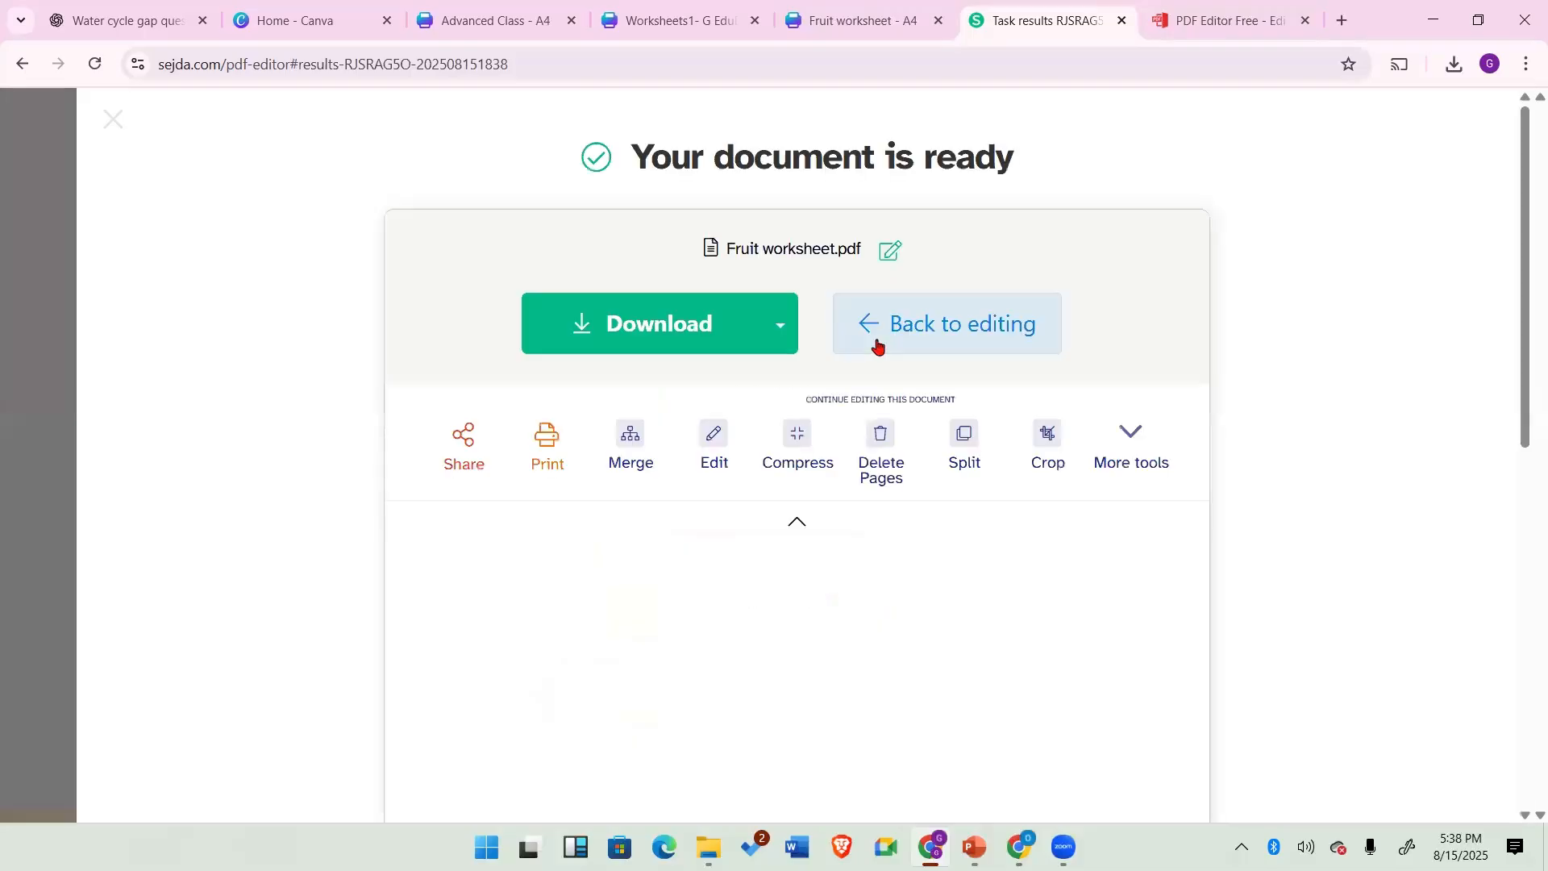
# Step: Download the edited worksheet and check it in the Downloads folder
pyautogui.click(604, 327)
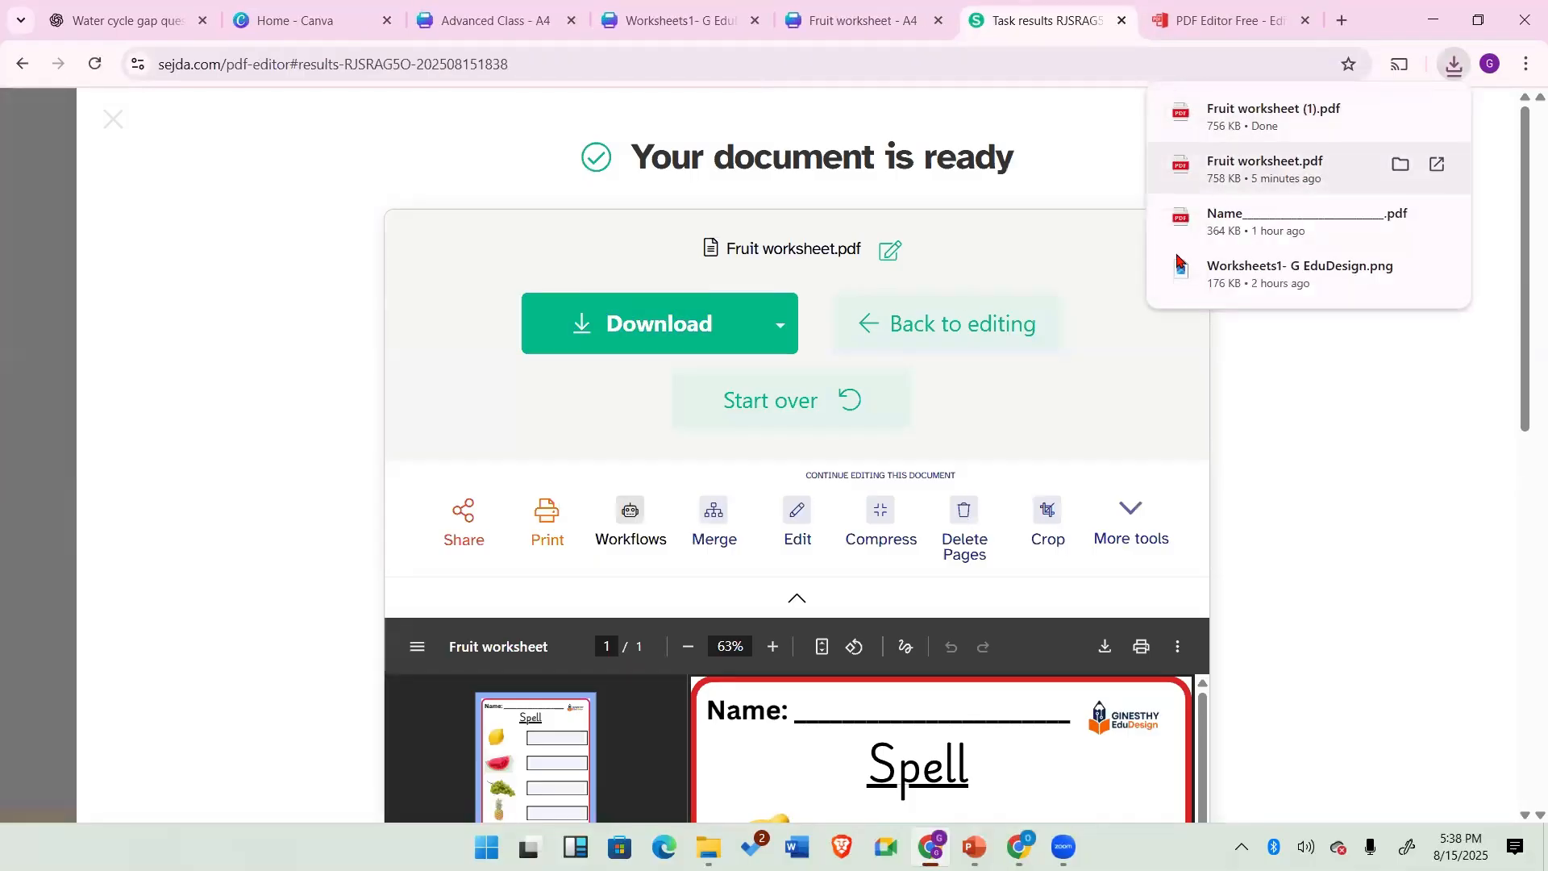
pyautogui.click(709, 847)
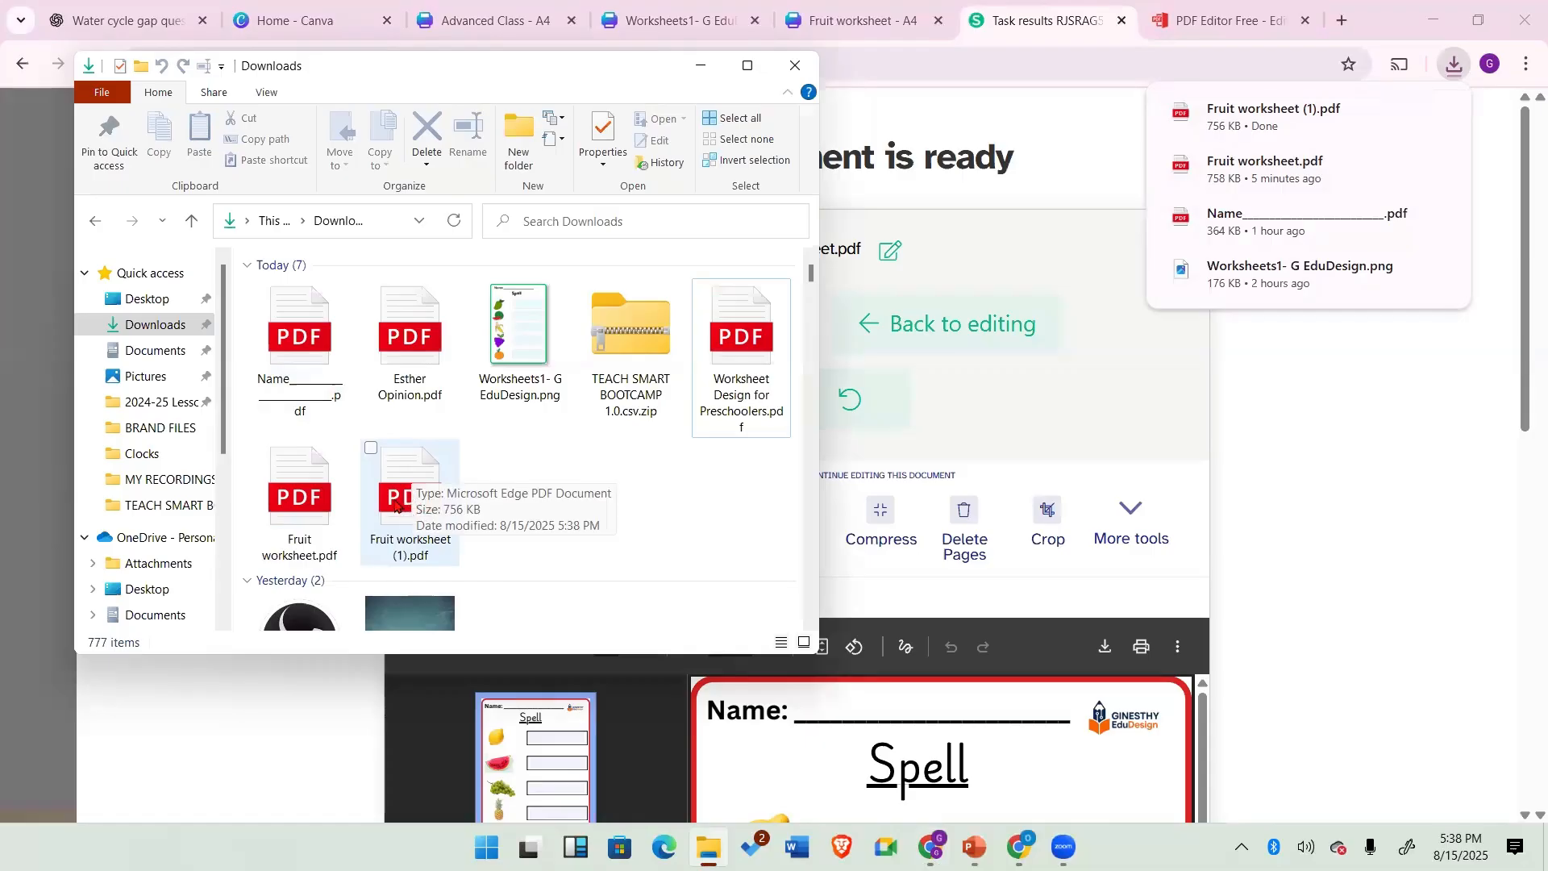
pyautogui.click(1290, 423)
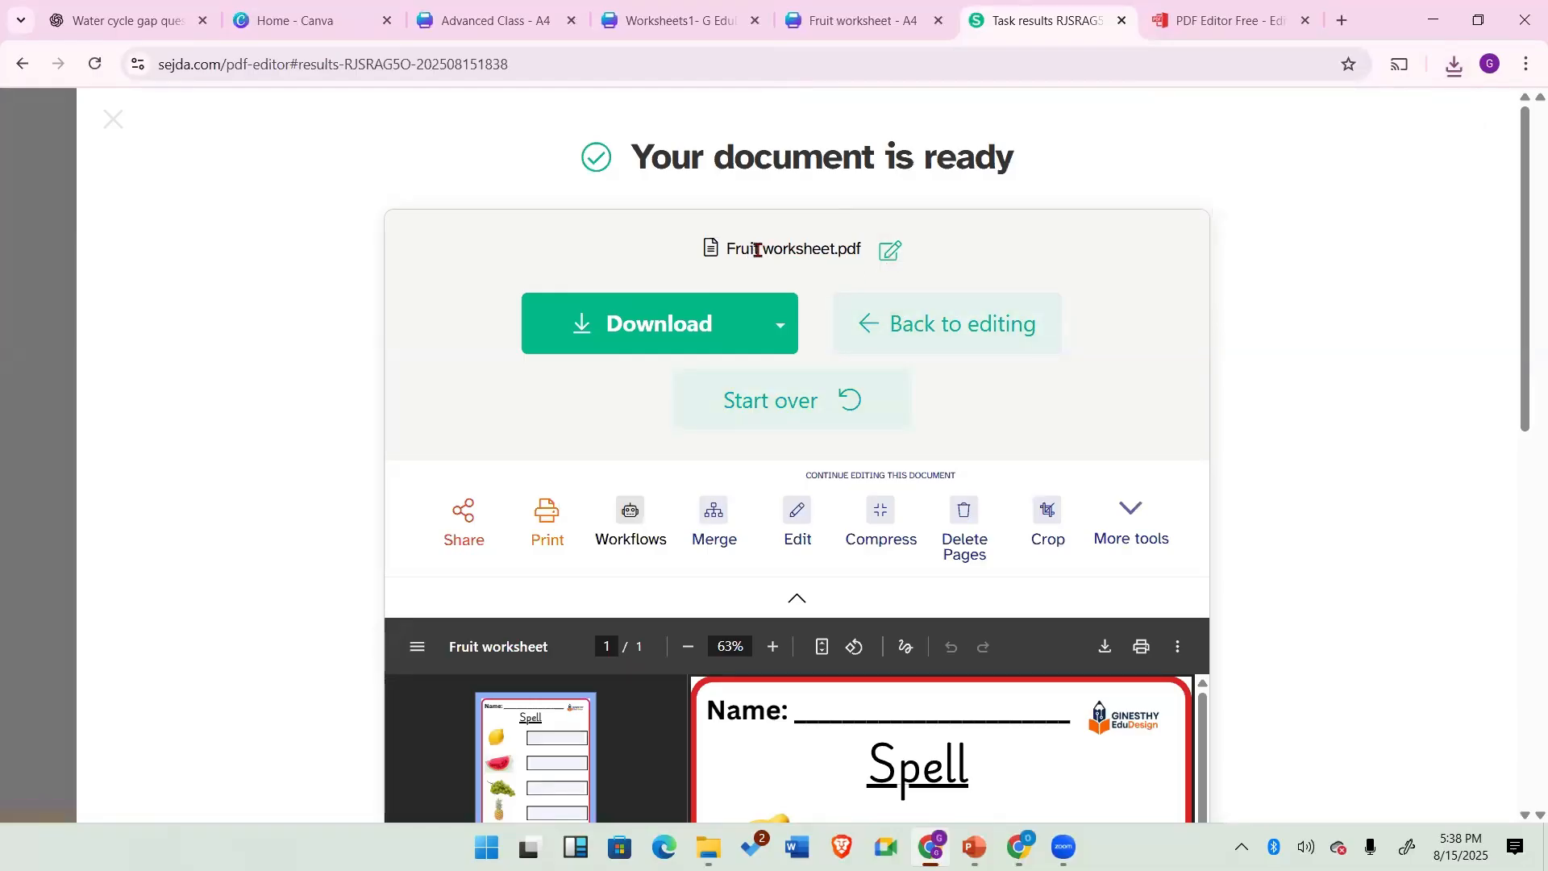
# Step: Rename the output file as Fruit worksheet Fillable
pyautogui.click(890, 251)
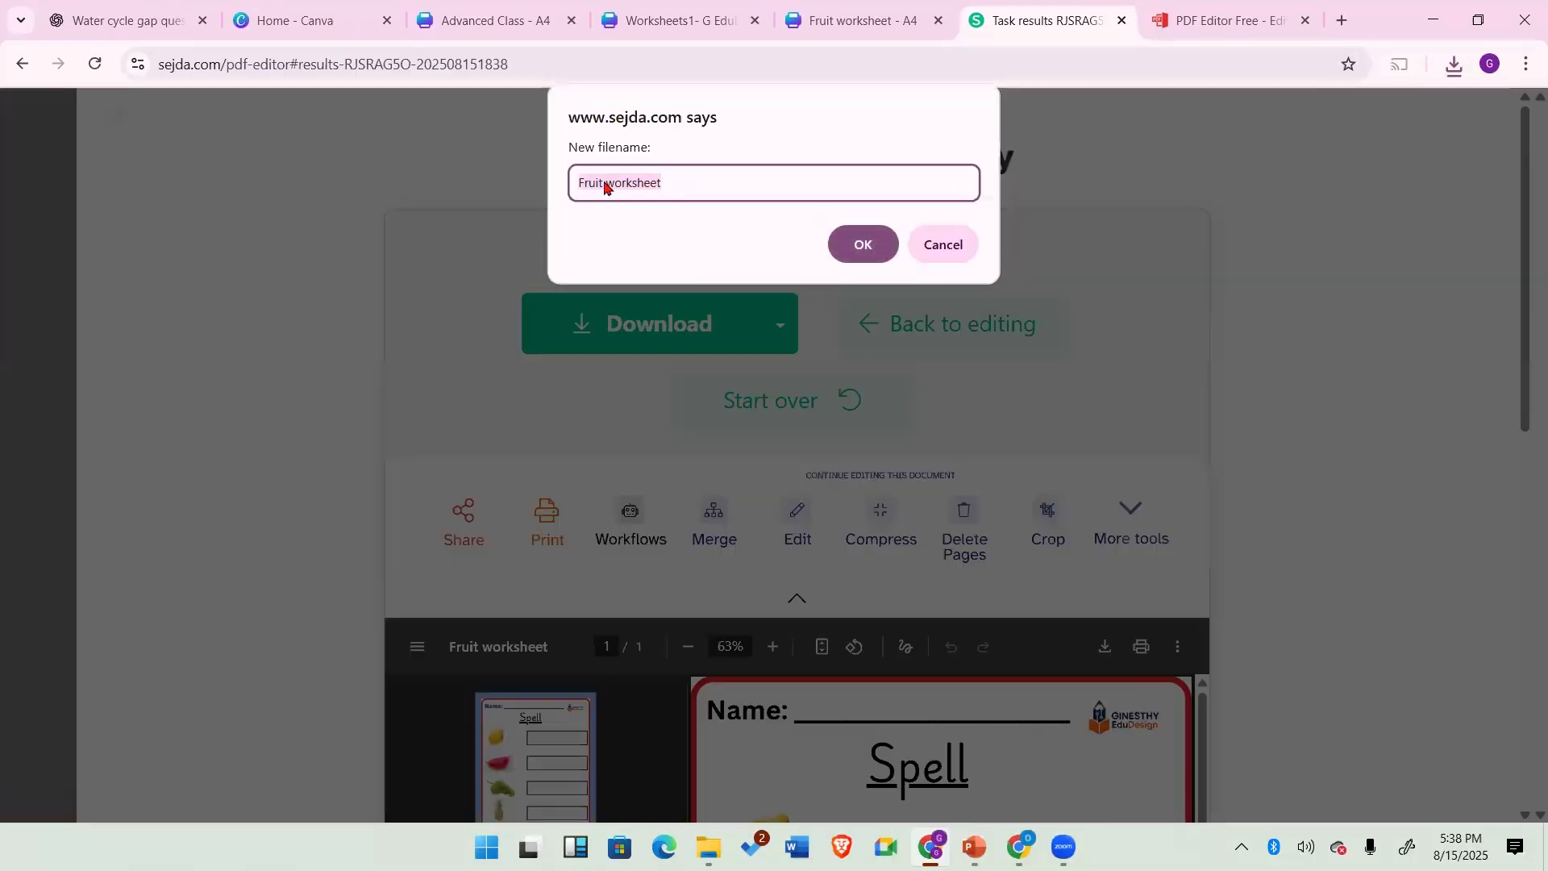
pyautogui.click(667, 184)
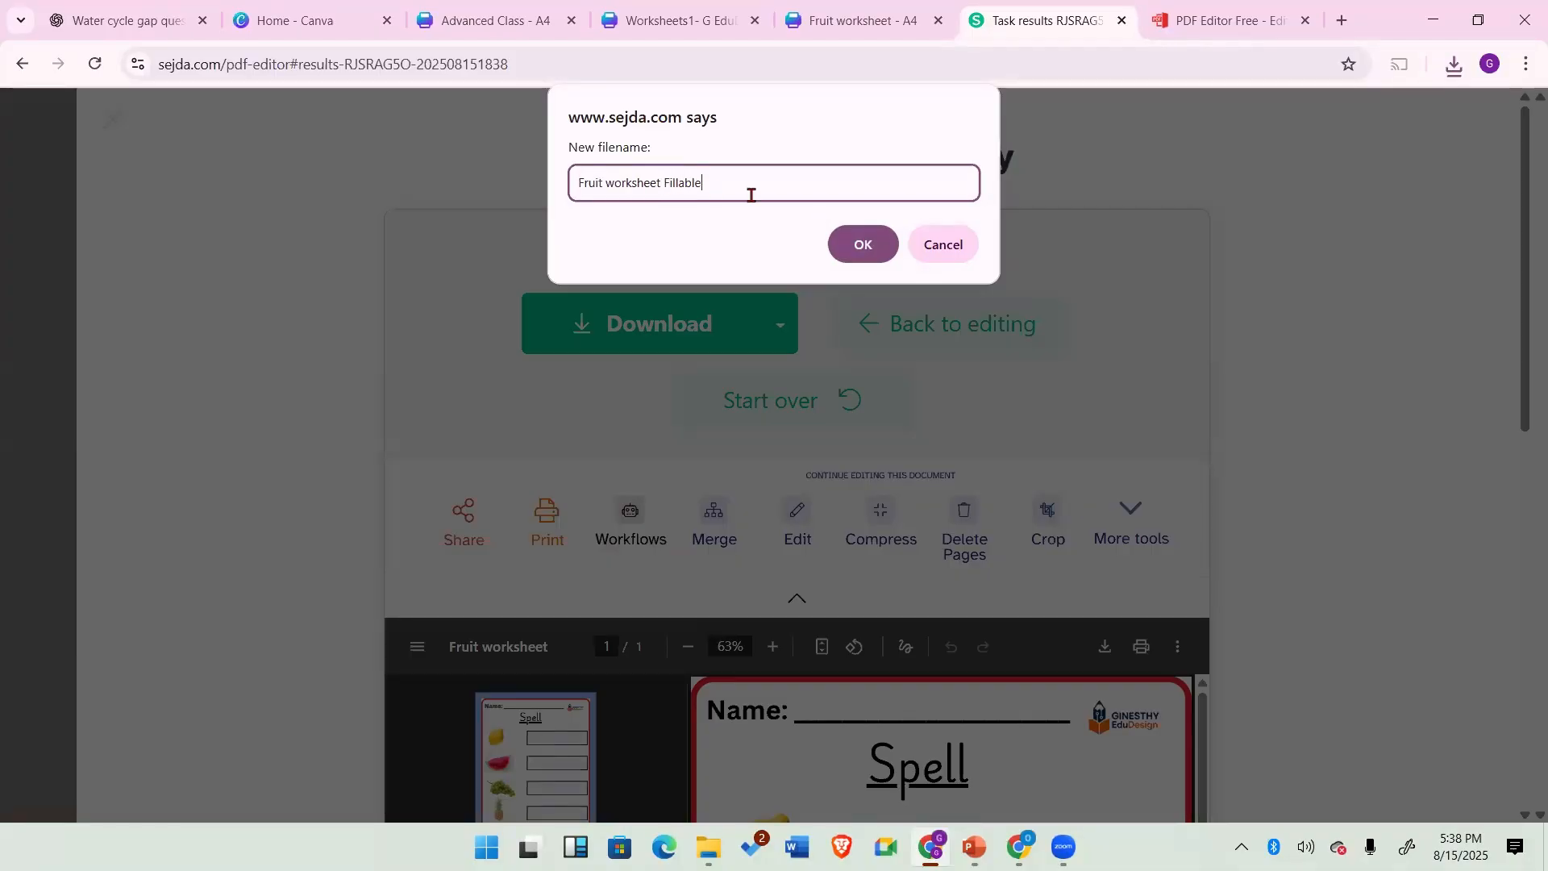
pyautogui.click(861, 244)
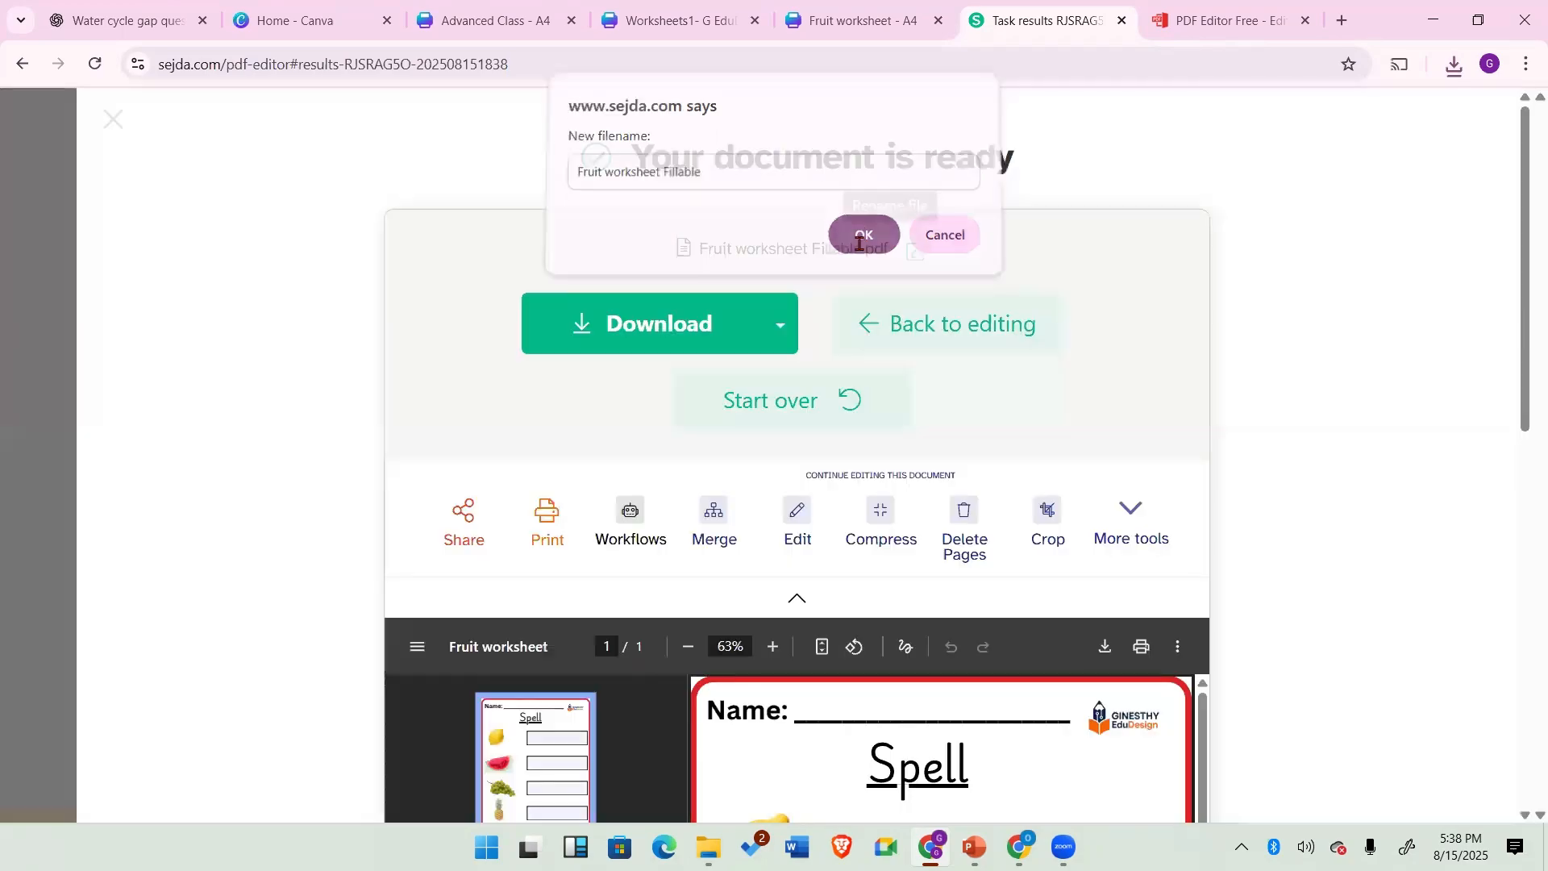
# Step: Download the renamed PDF and open Fruit worksheet Fillable.pdf from the Downloads folder
pyautogui.click(643, 327)
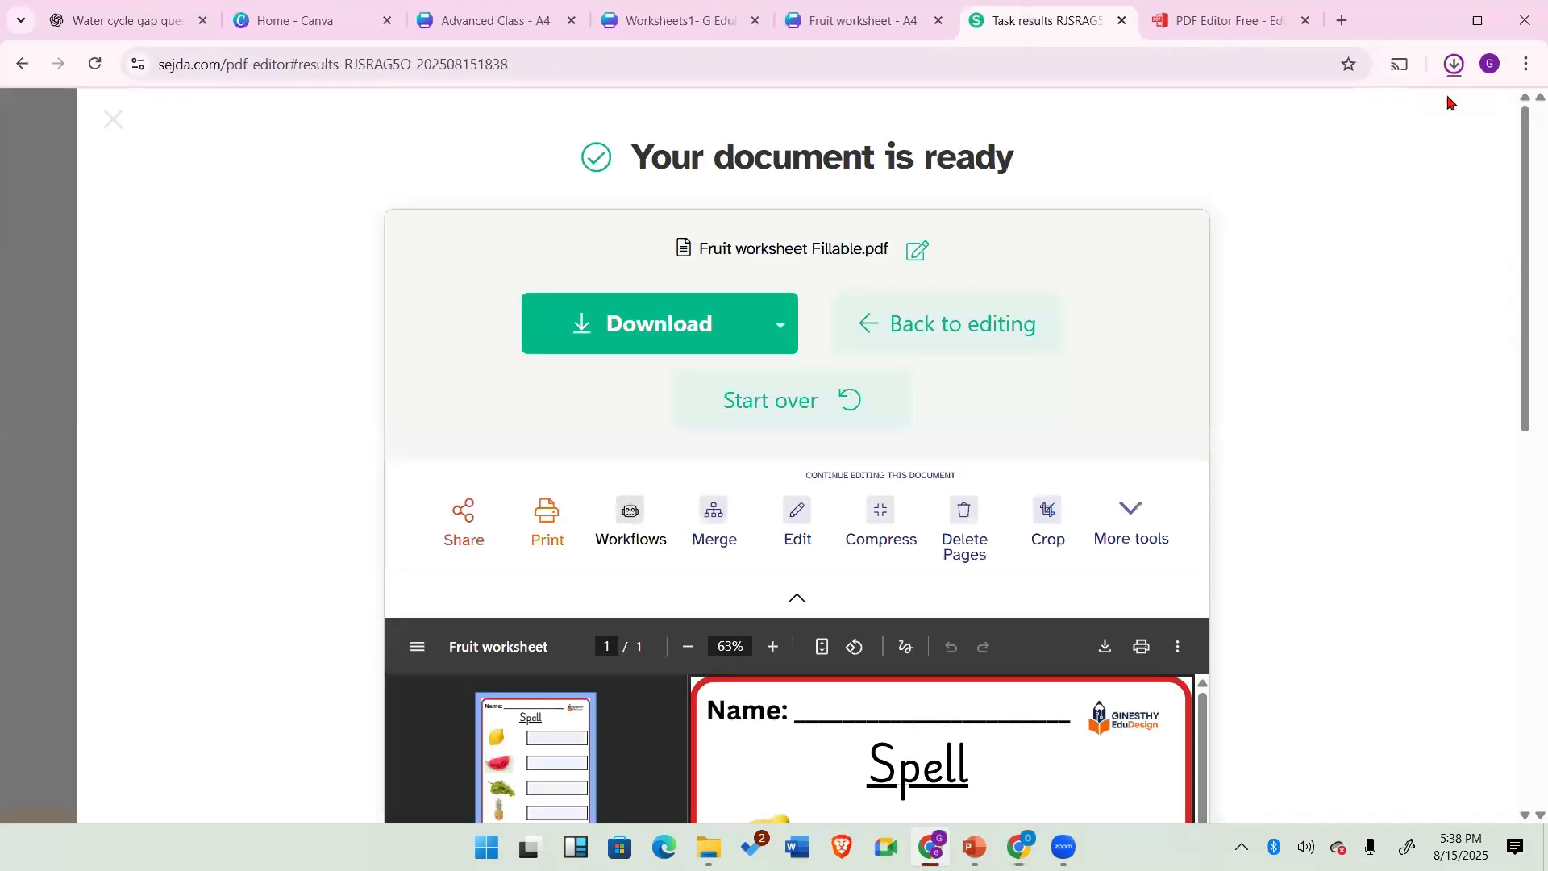
pyautogui.click(1454, 63)
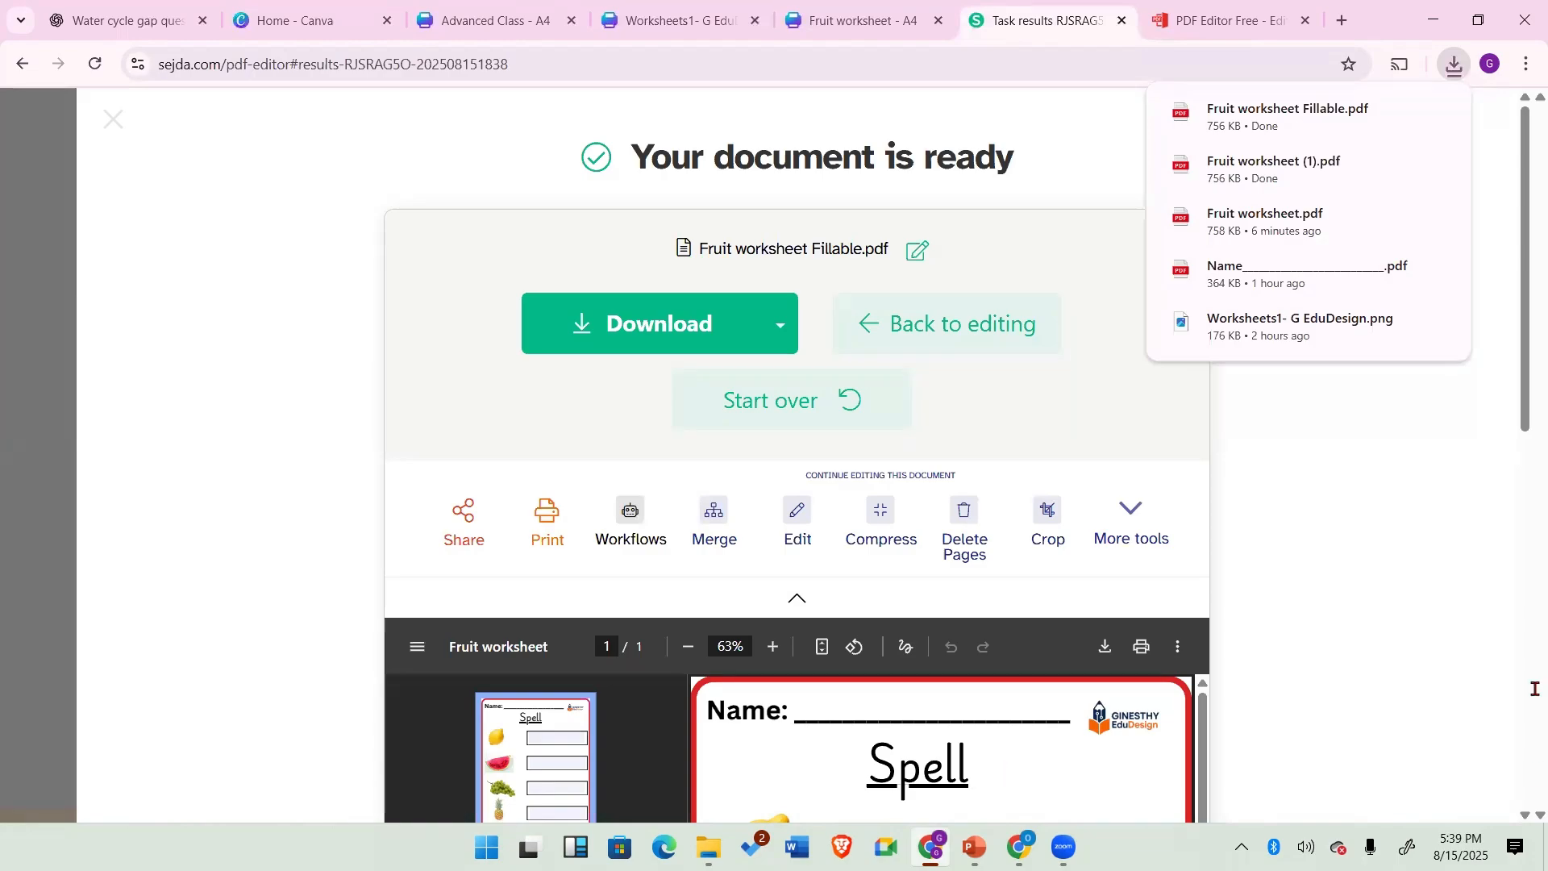
pyautogui.click(708, 847)
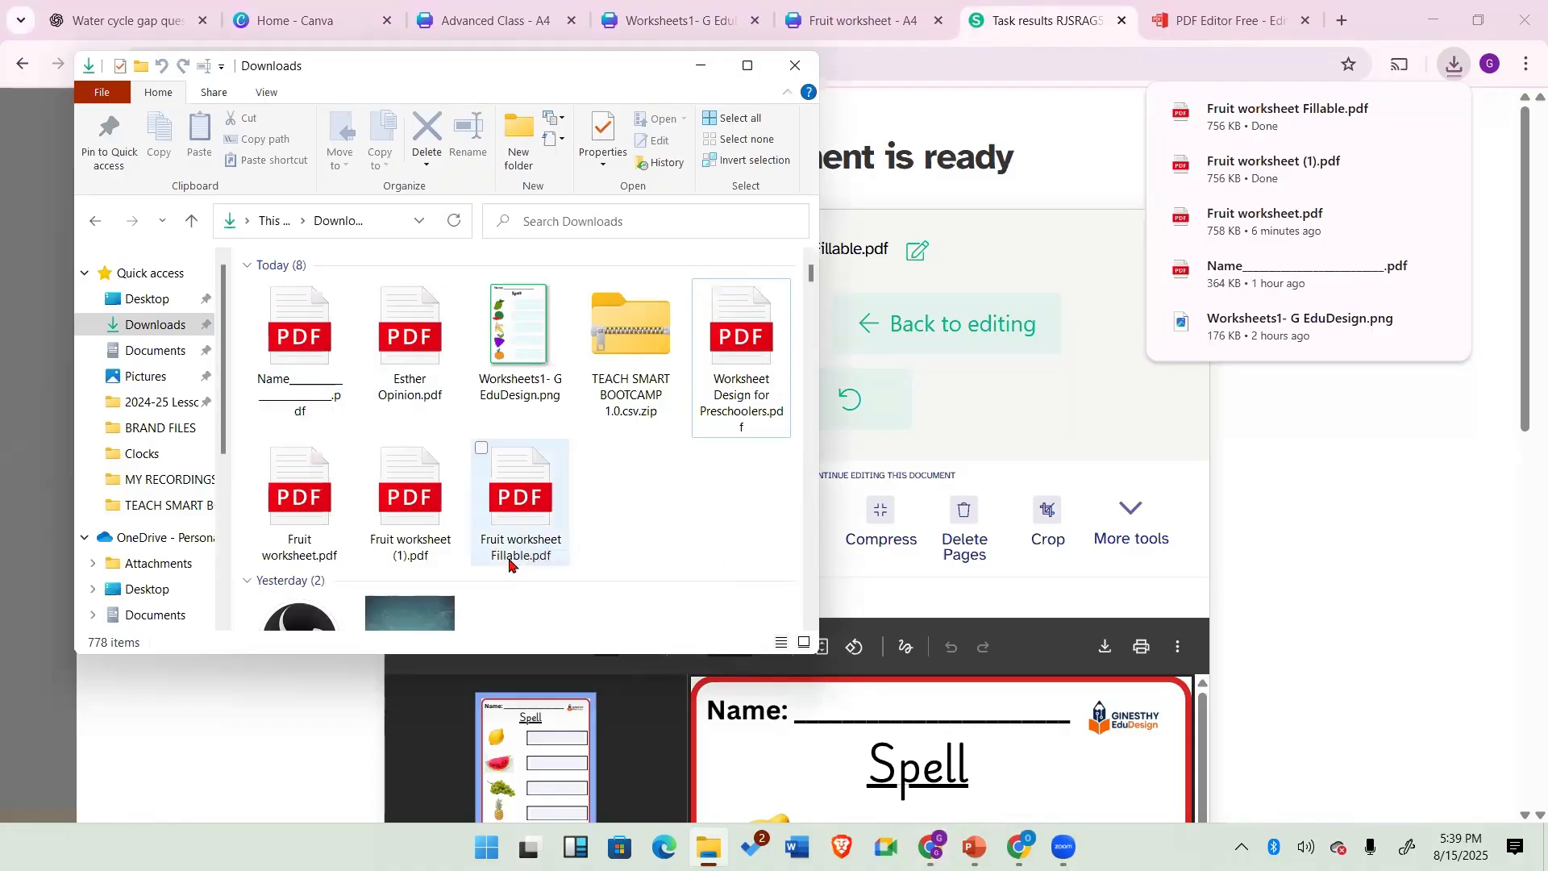
pyautogui.doubleClick(510, 519)
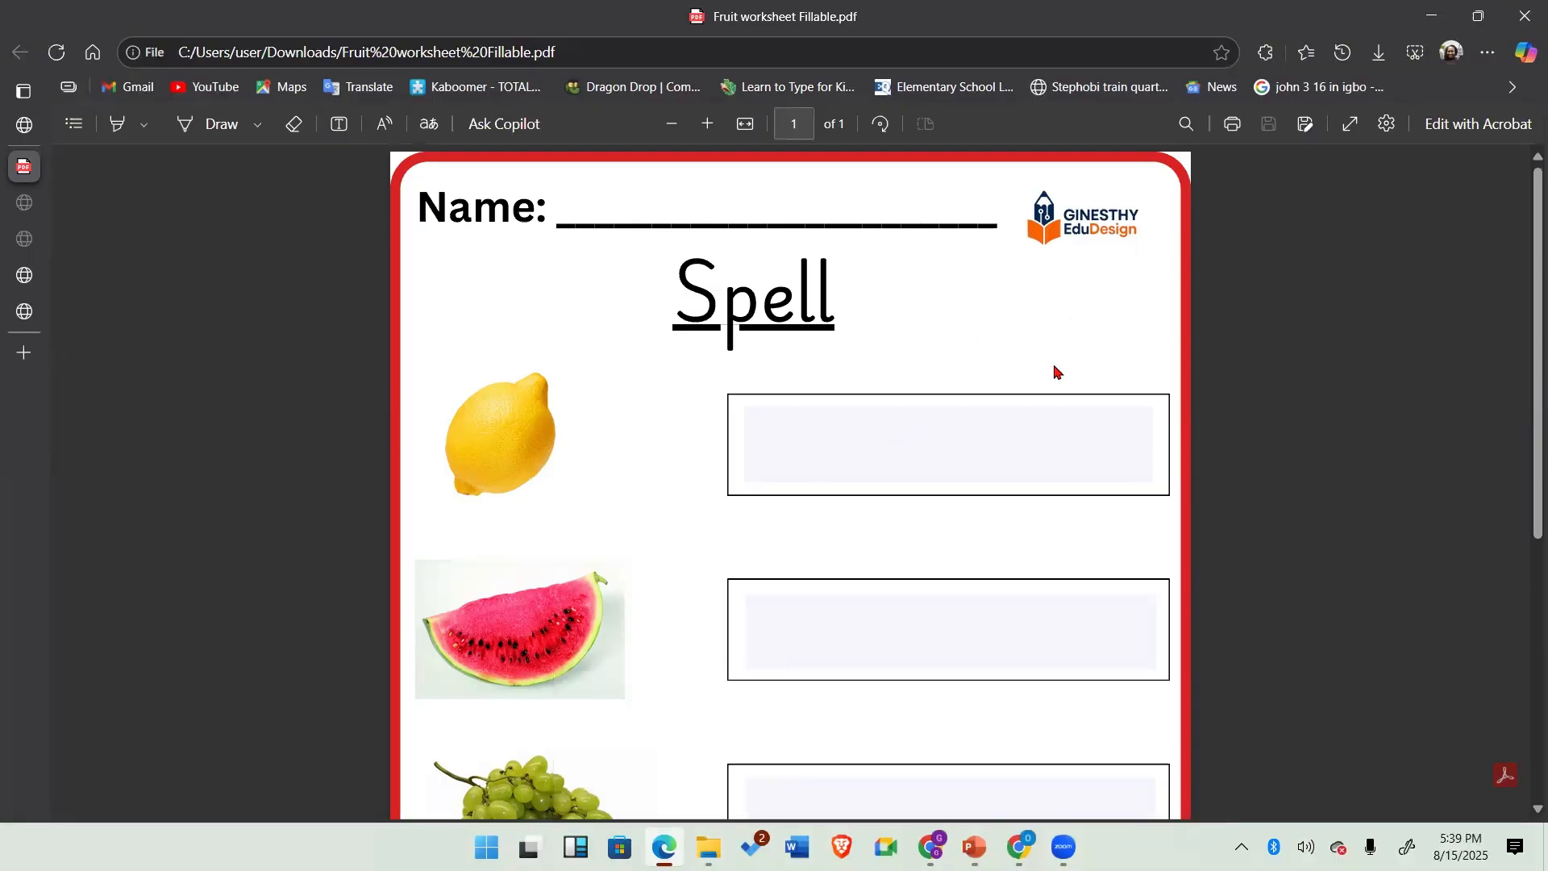
# Step: Fill the lemon answer field with lemon to test the fillable form
pyautogui.click(948, 446)
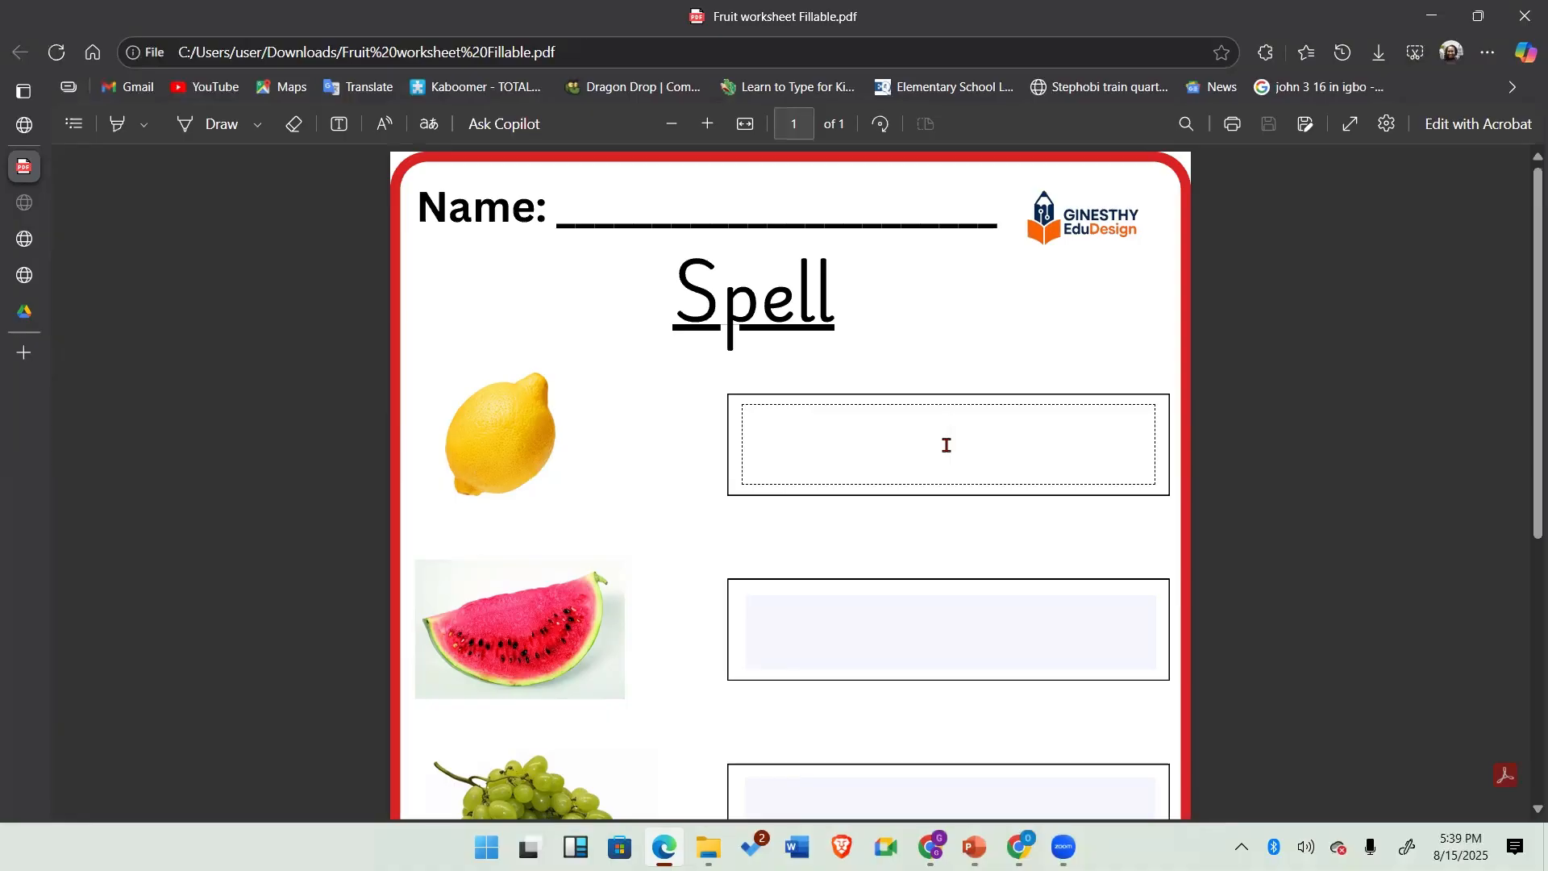
pyautogui.write('W')
pyautogui.press('BackSpace')
pyautogui.write('lemon')
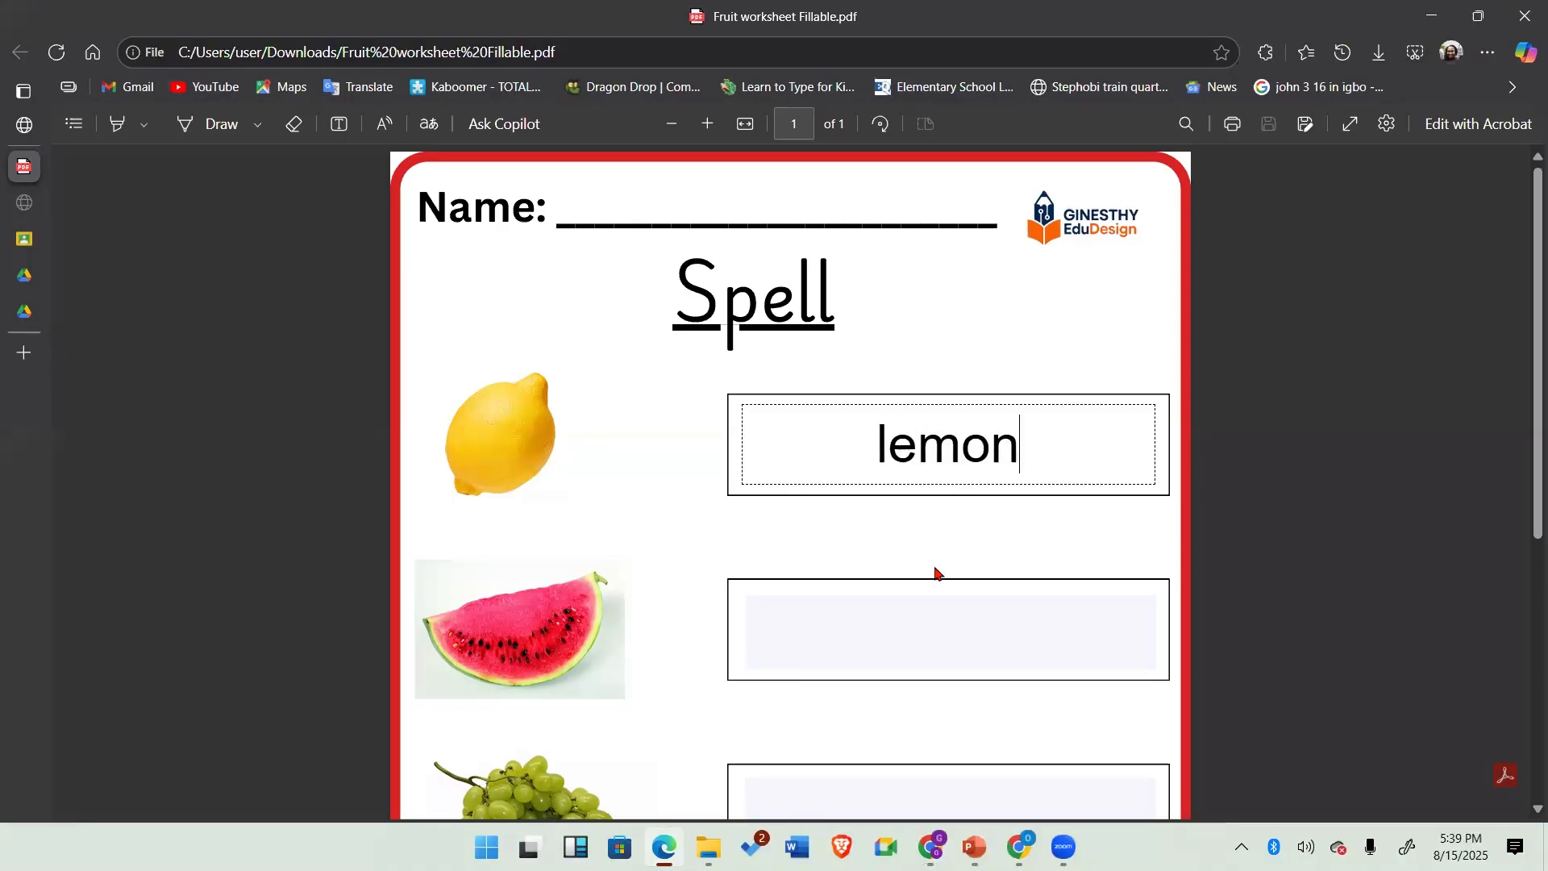
# Step: Fill the watermelon answer field with Watermelon to test the form
pyautogui.click(942, 626)
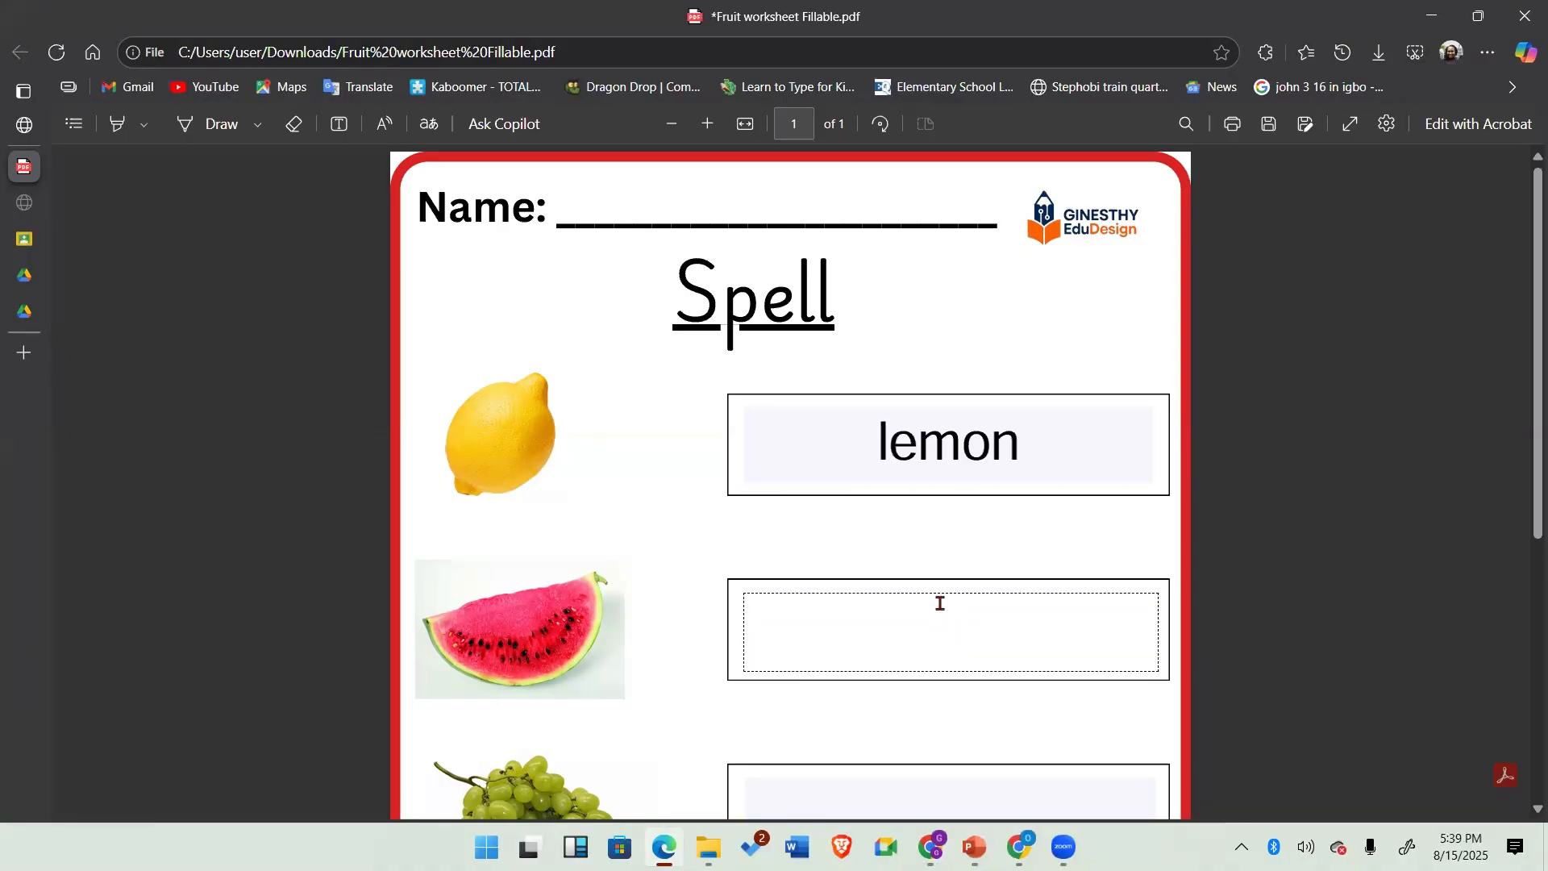
pyautogui.write('Waterm')
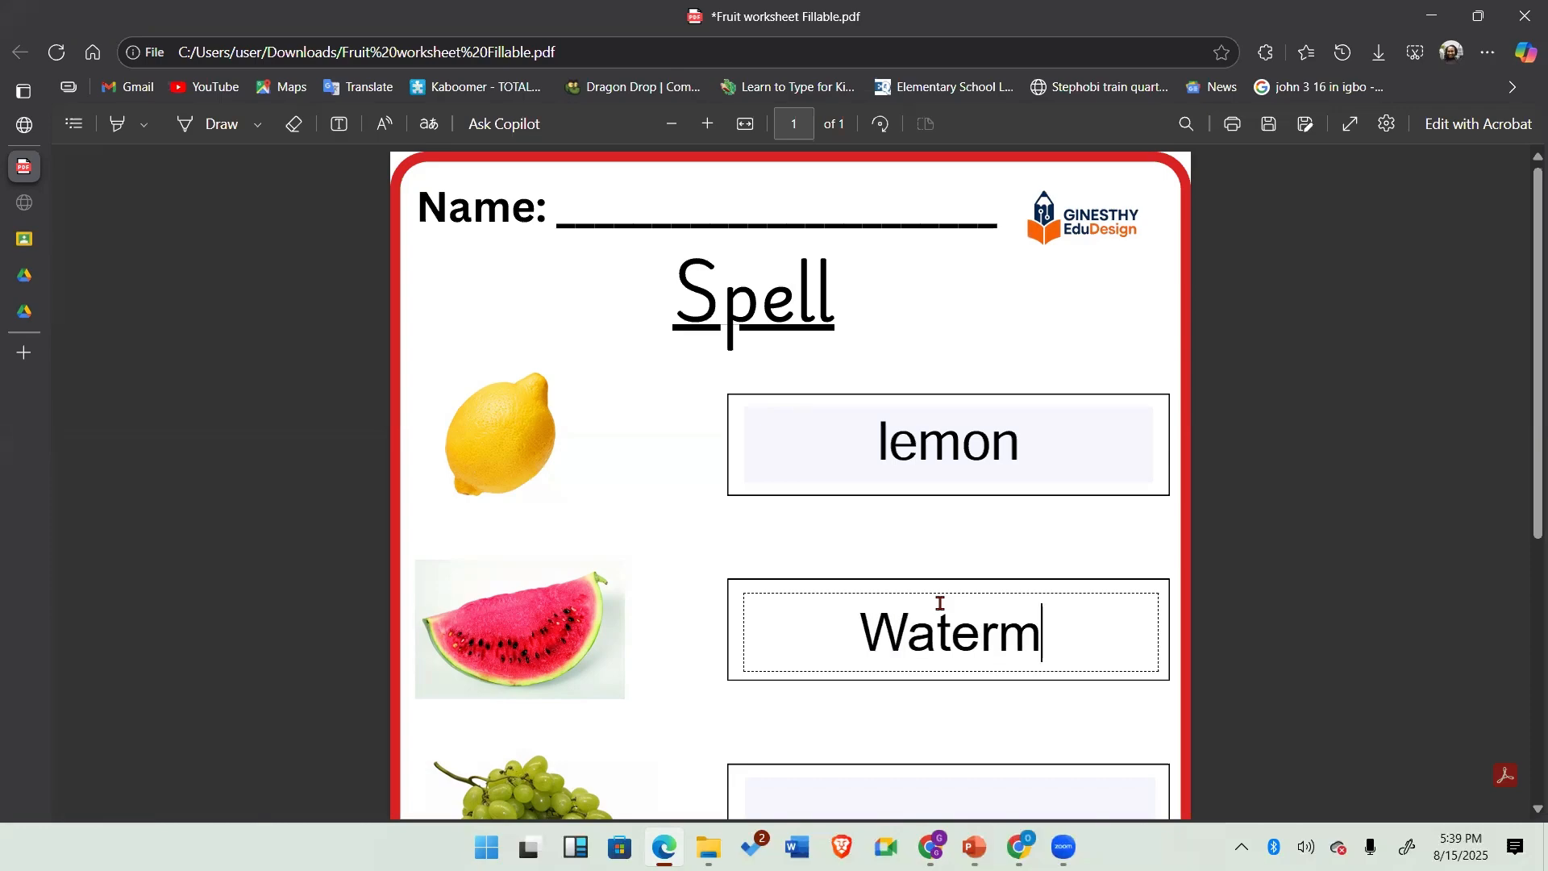
pyautogui.write('elon')
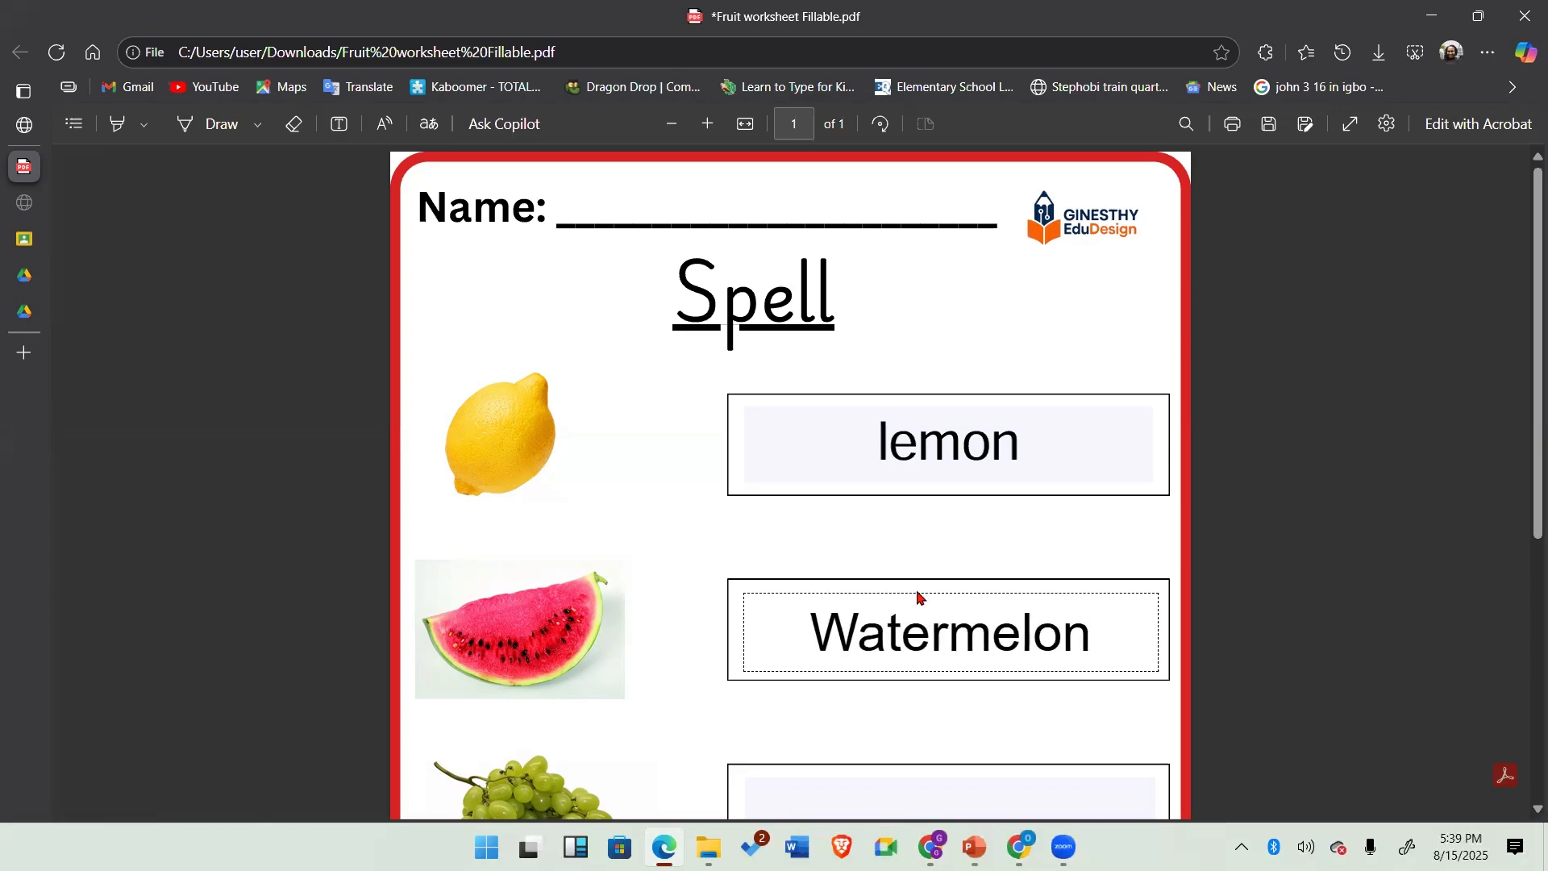
# Step: Clear the Watermelon and lemon answers from the worksheet's fields
pyautogui.scroll(-5, 917, 595)
pyautogui.click(919, 403)
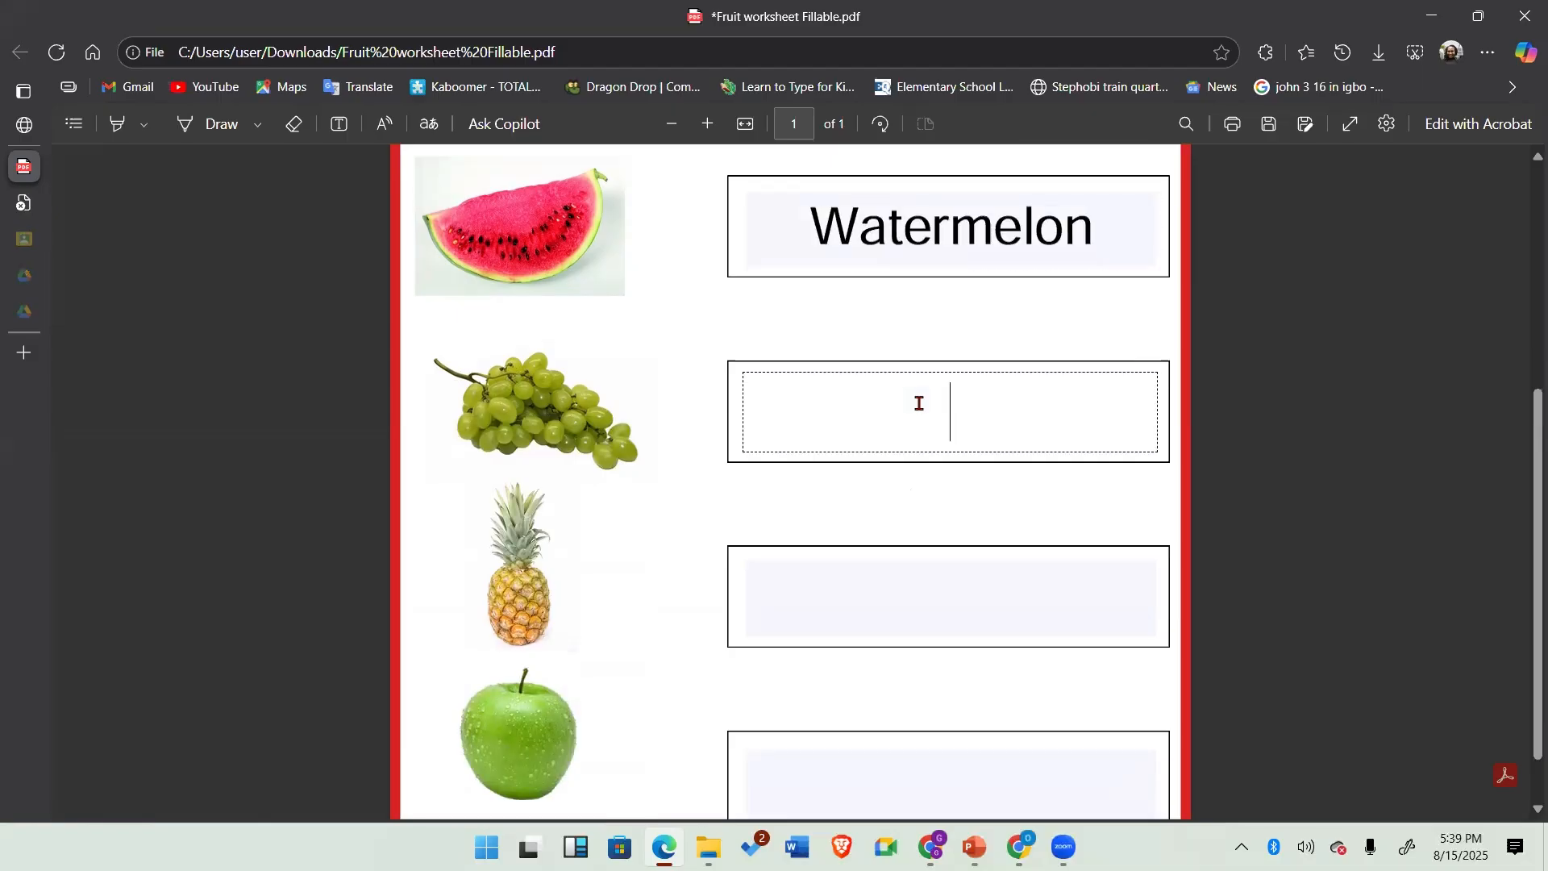
pyautogui.scroll(5, 1089, 597)
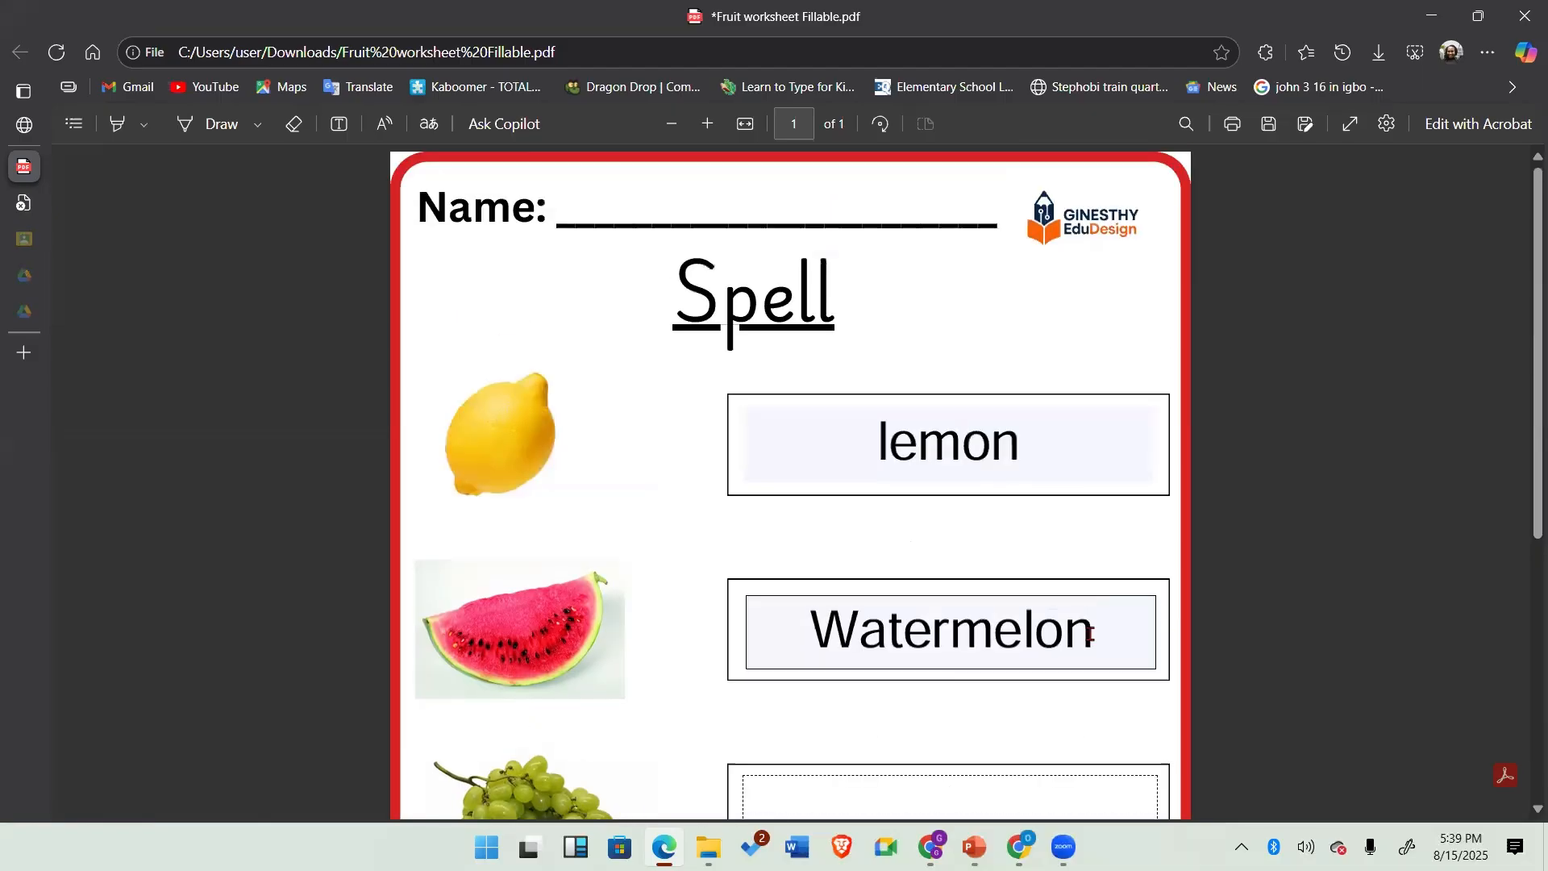
pyautogui.moveTo(1089, 634); pyautogui.dragTo(821, 635)
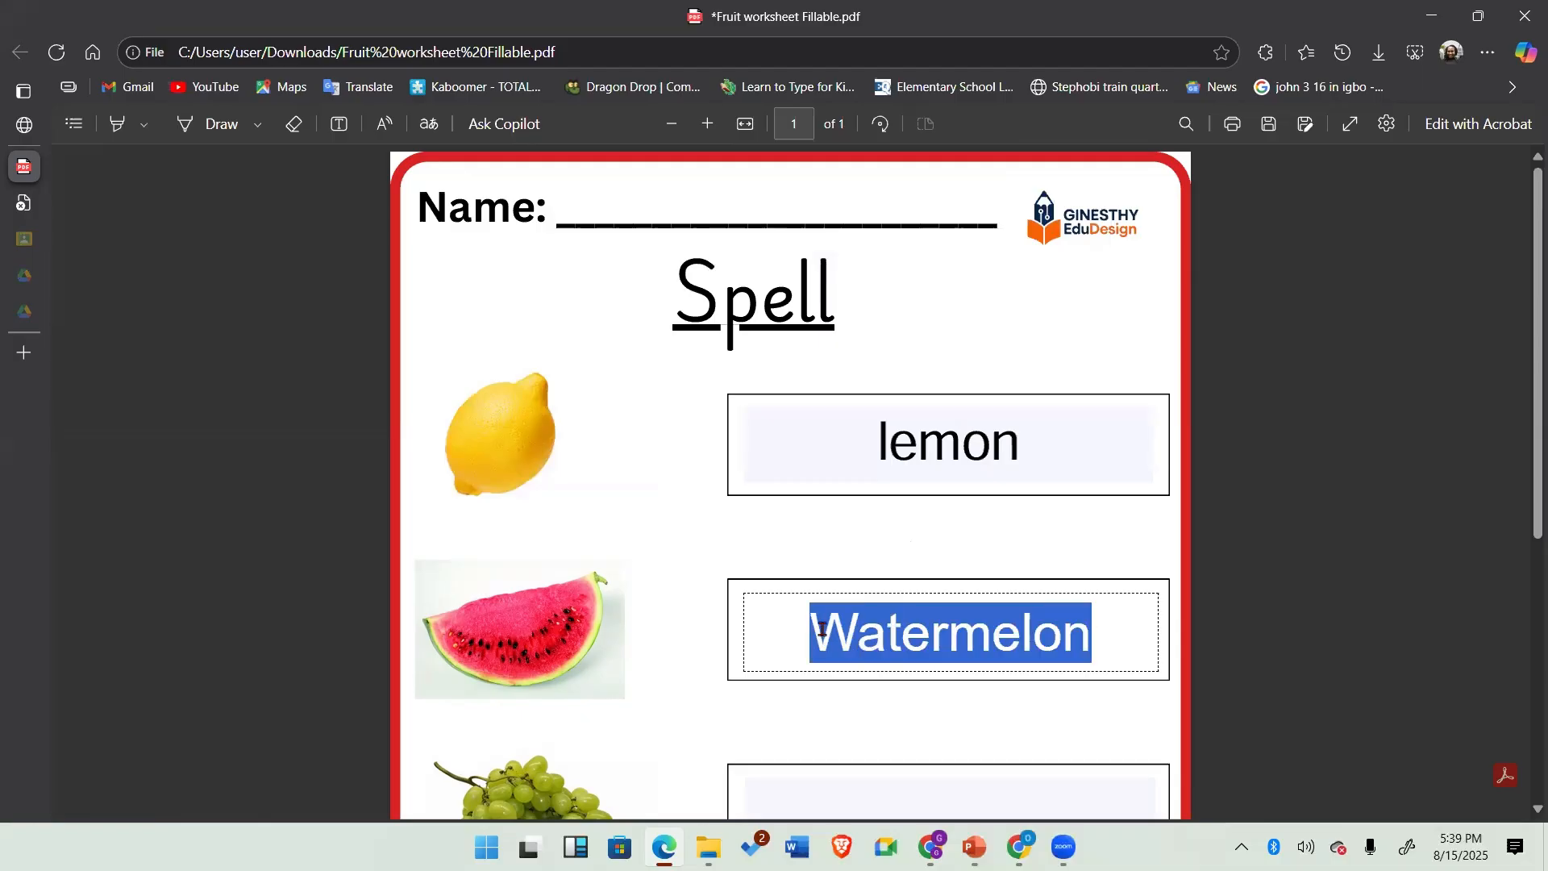
pyautogui.press('BackSpace')
pyautogui.click(1012, 446)
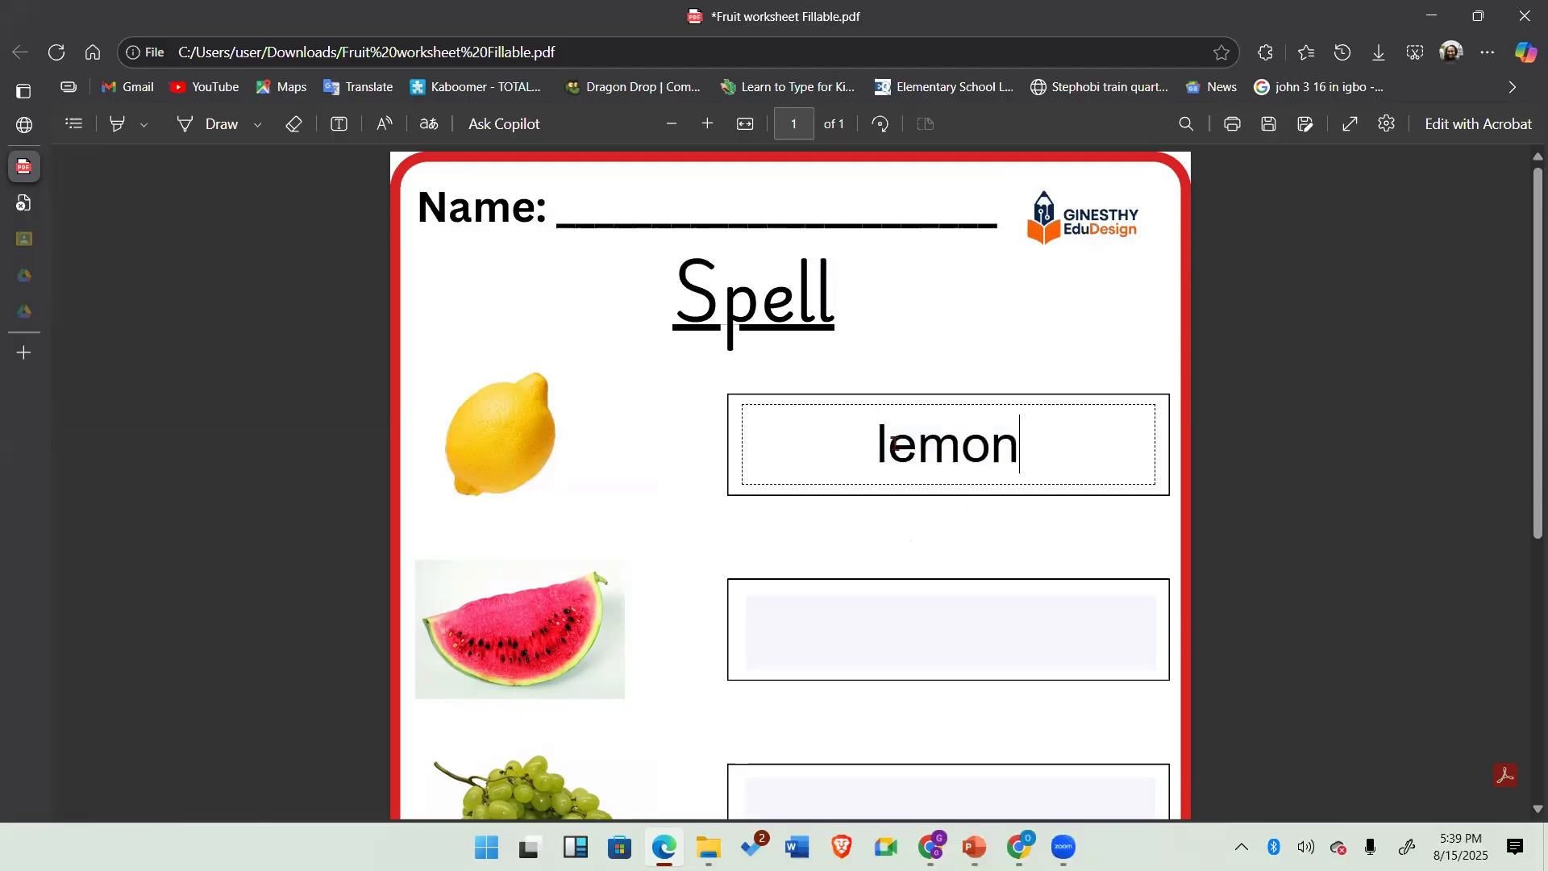
pyautogui.moveTo(896, 444); pyautogui.dragTo(873, 443)
pyautogui.press('BackSpace')
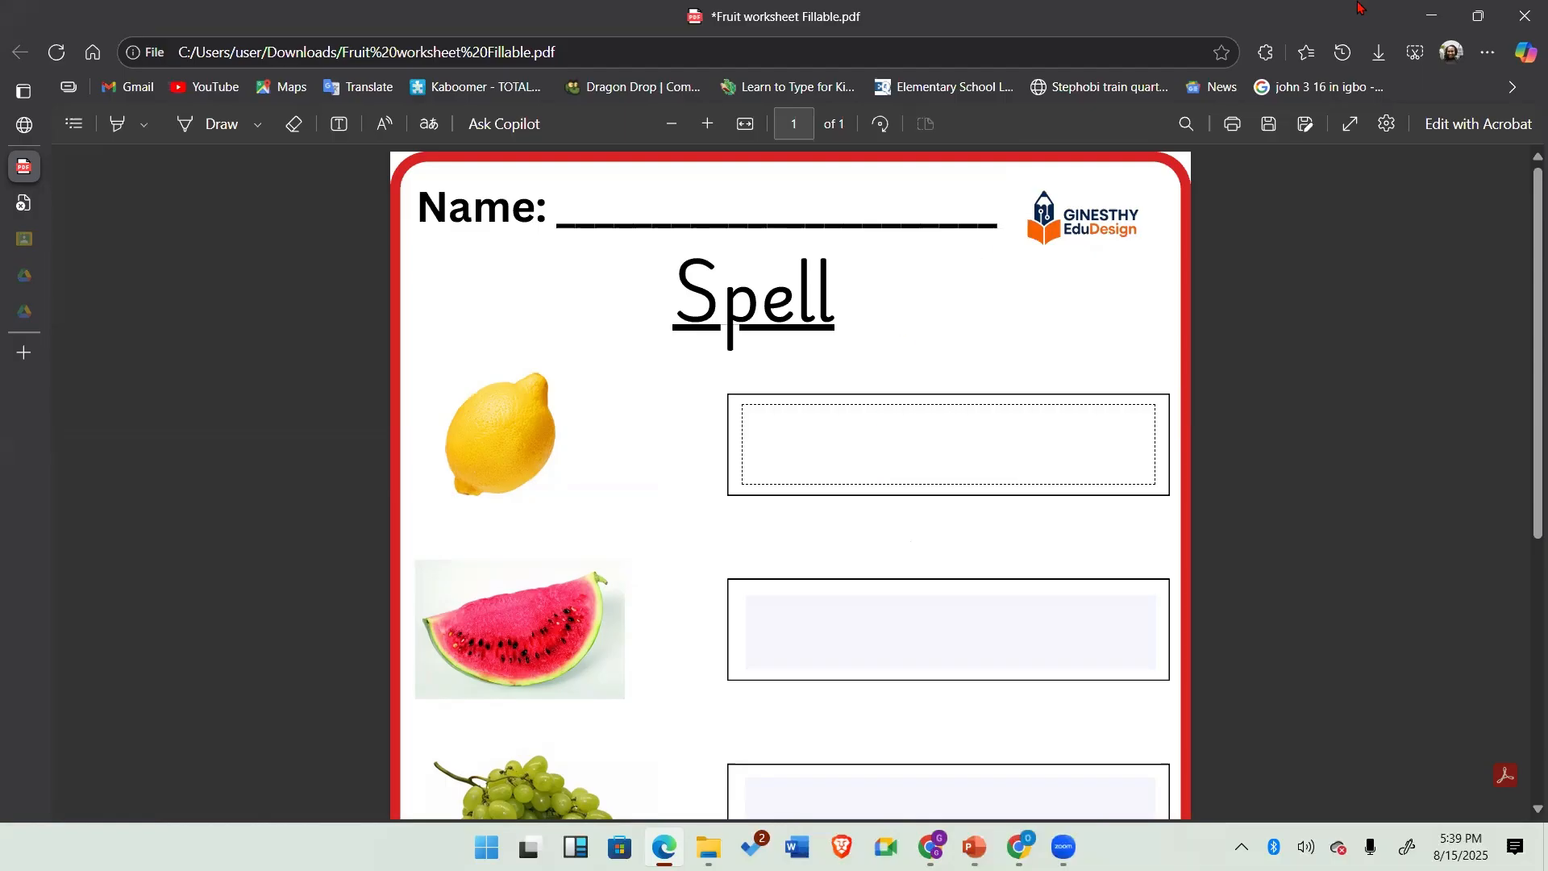
# Step: Close the PDF viewer, leaving without saving the changes, and dismiss the downloads list
pyautogui.click(1525, 16)
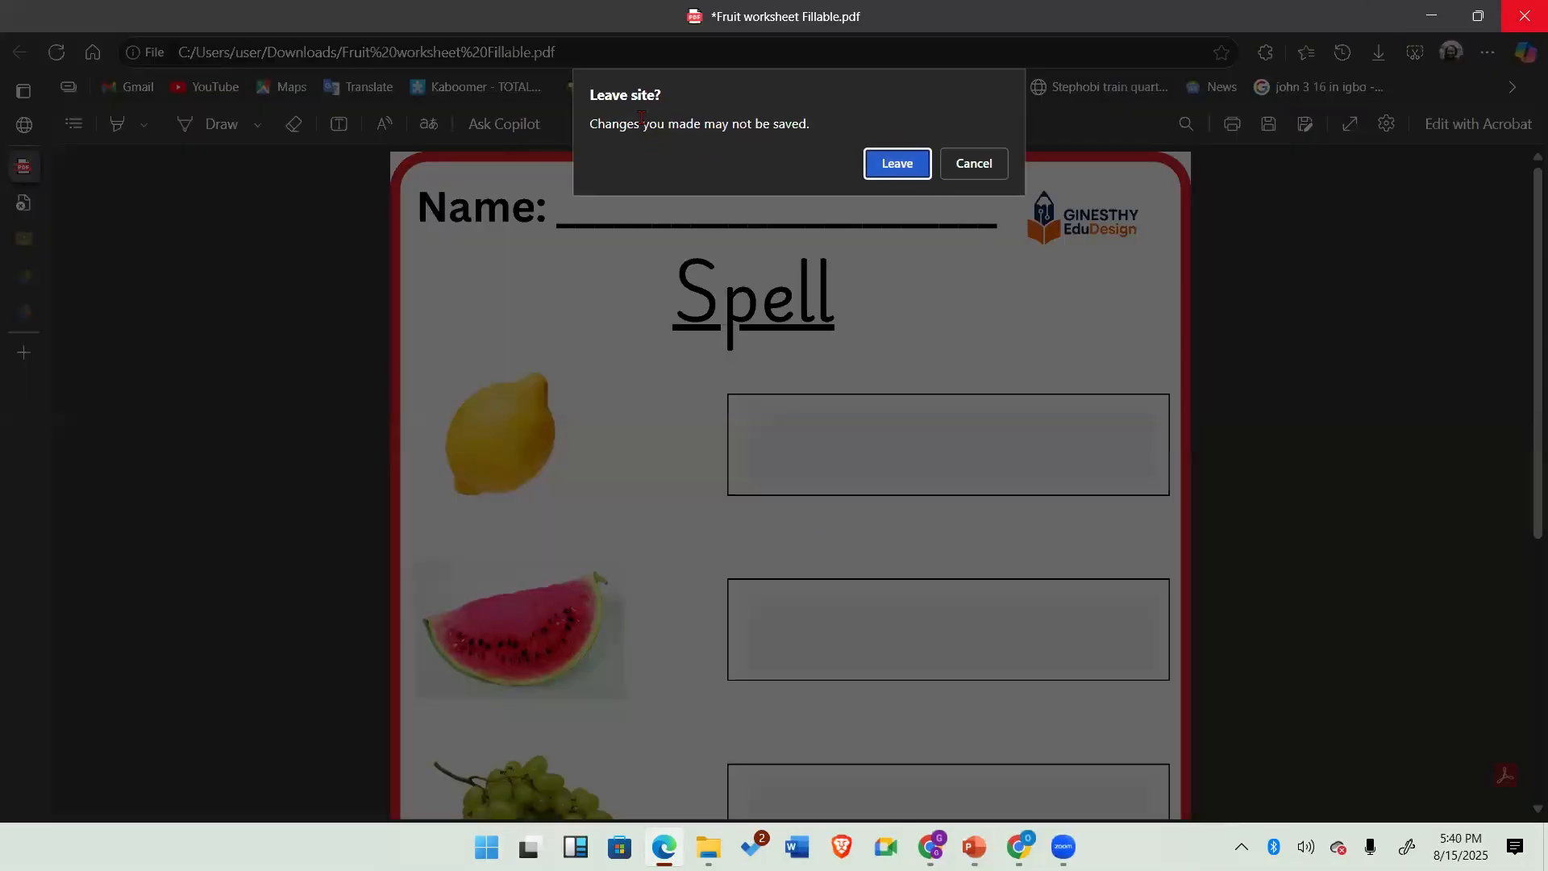
pyautogui.click(892, 163)
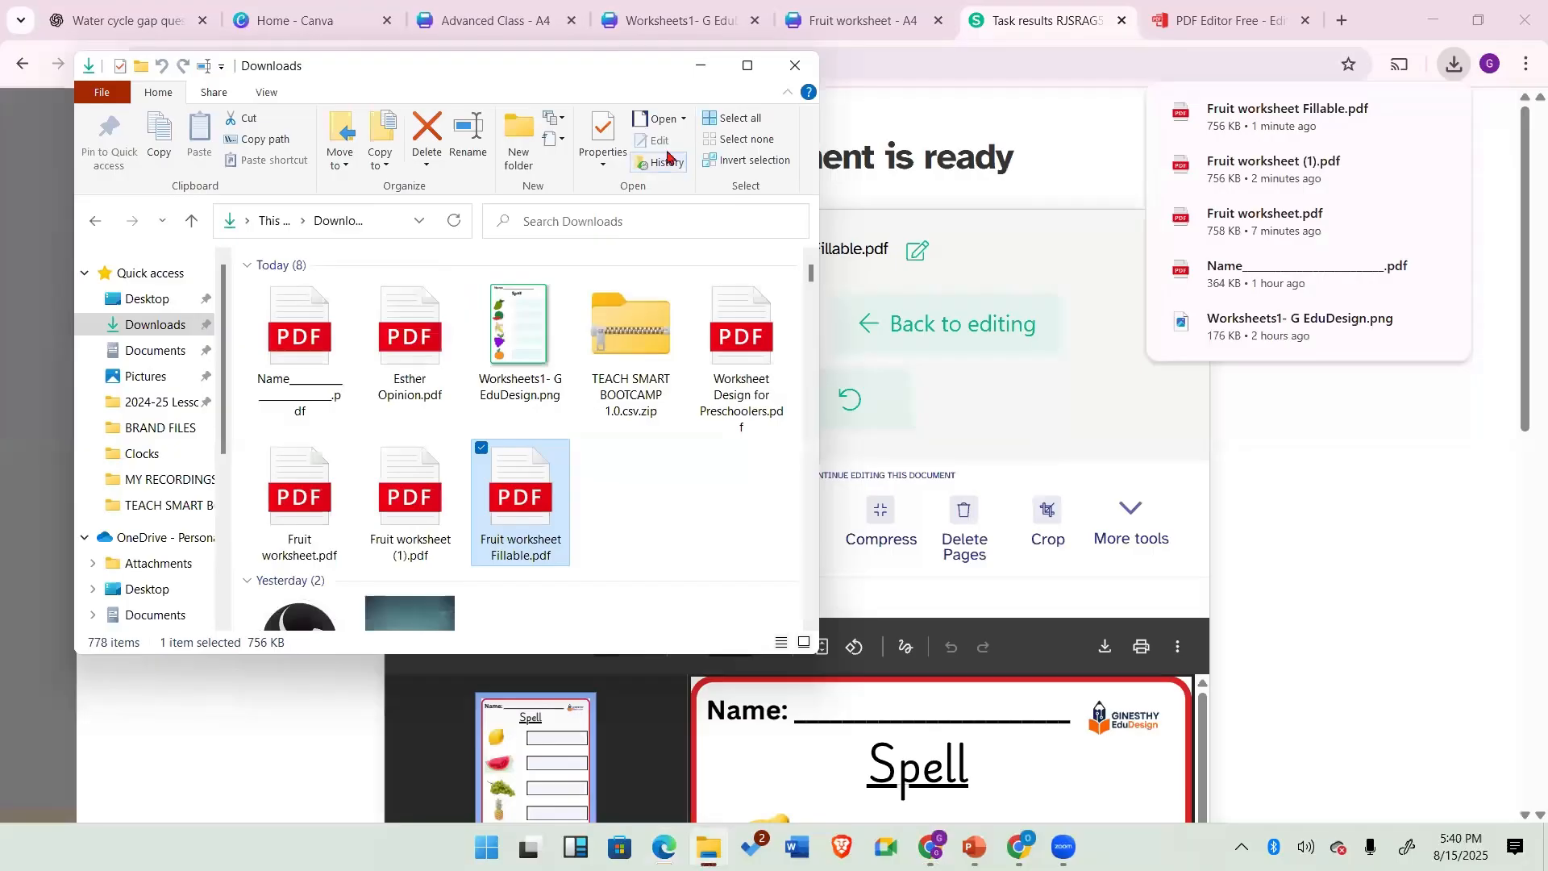
pyautogui.click(1305, 532)
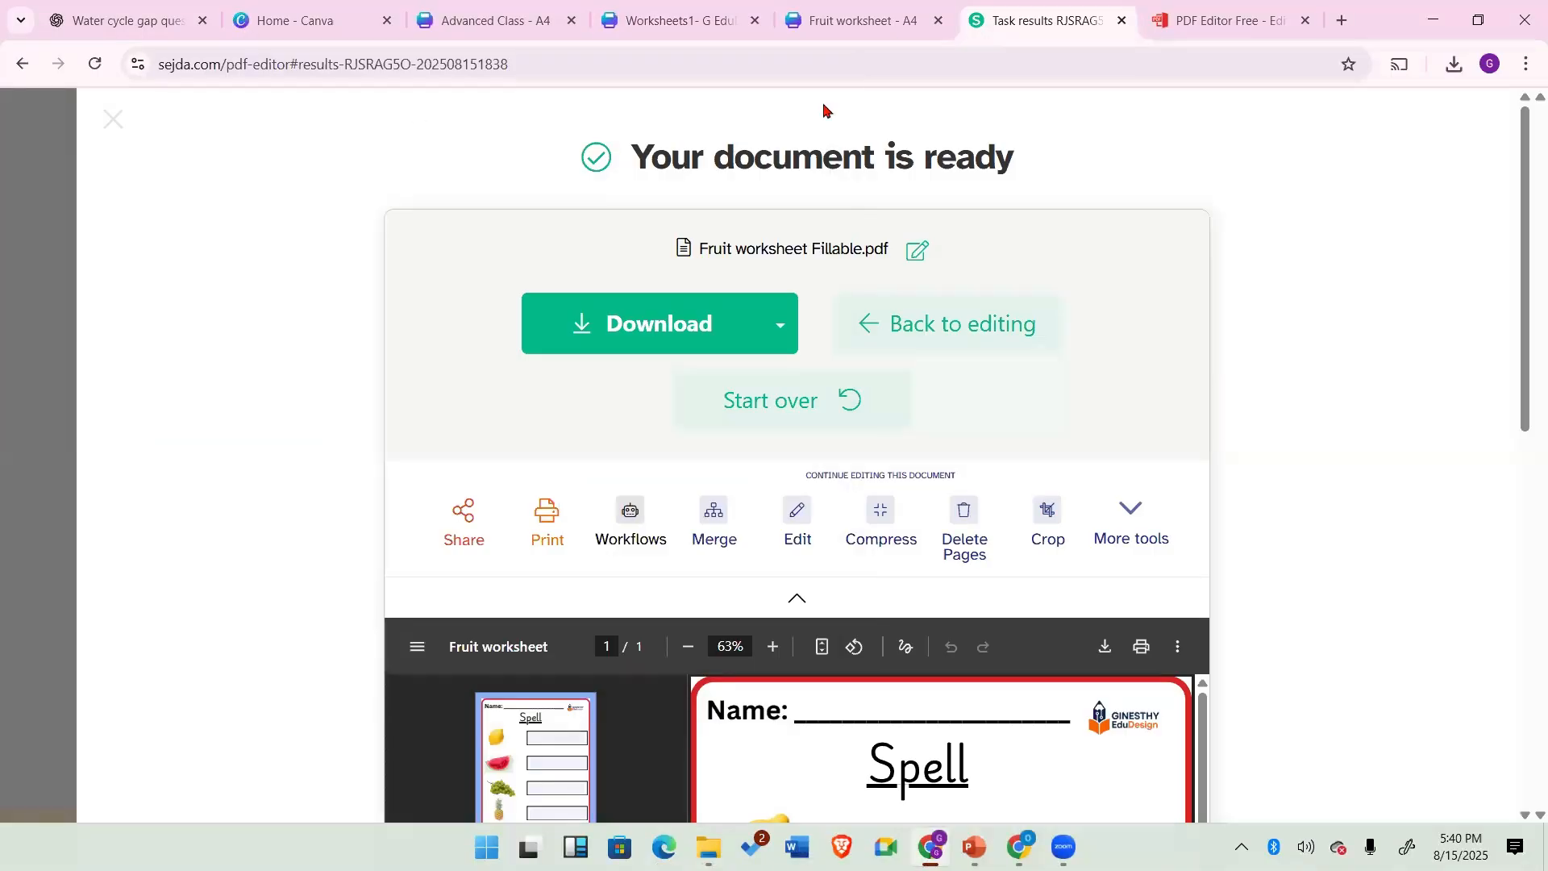
# Step: Open Google Classroom in a new tab from the Google apps launcher and dismiss the welcome tip
pyautogui.click(1344, 21)
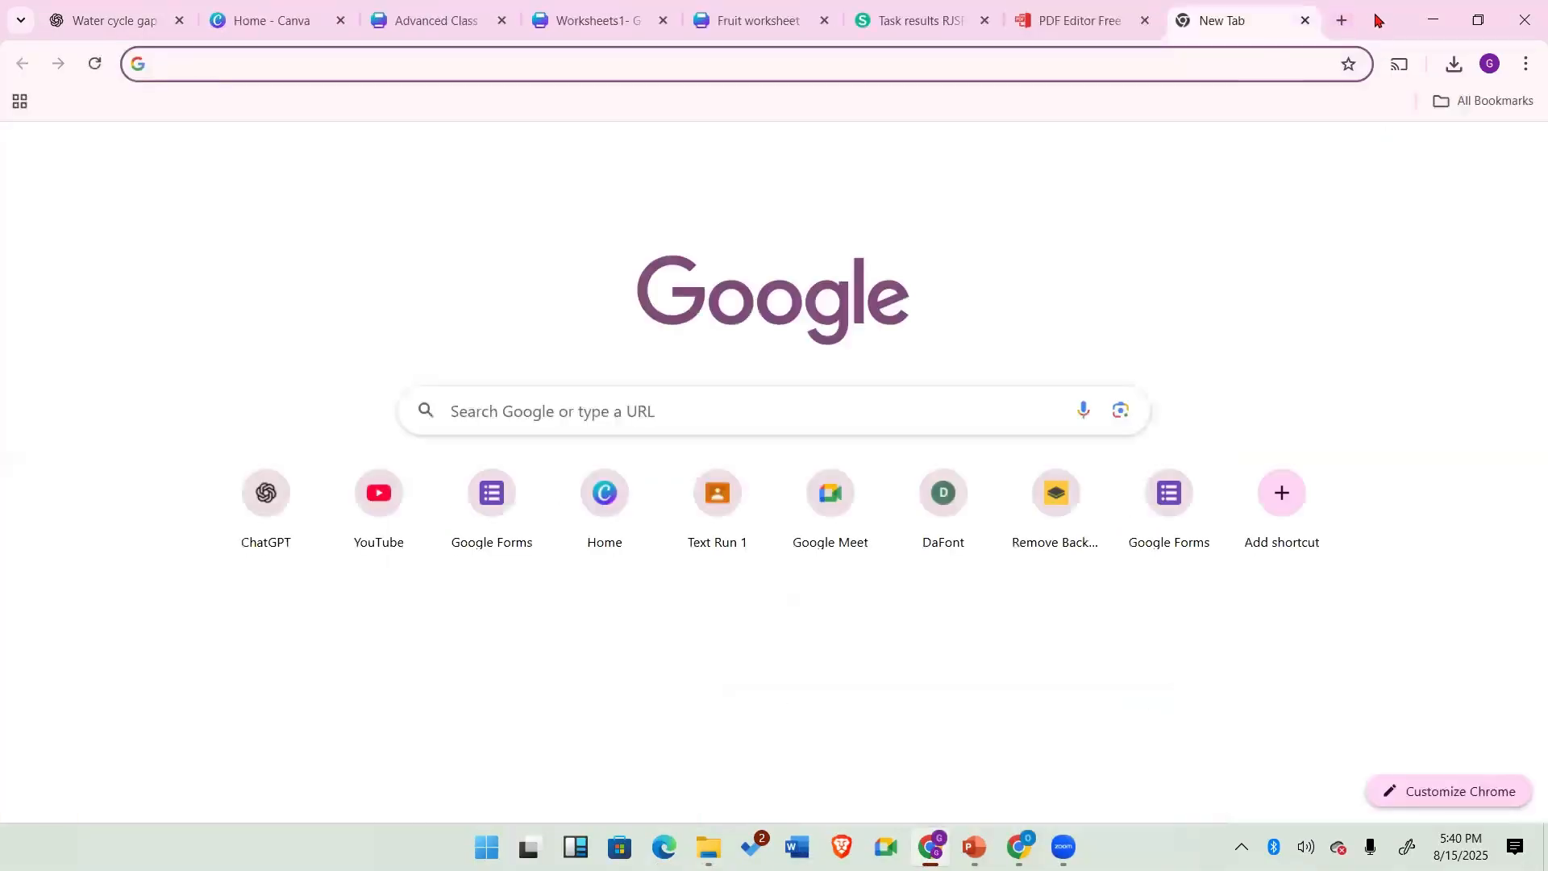
pyautogui.click(1464, 157)
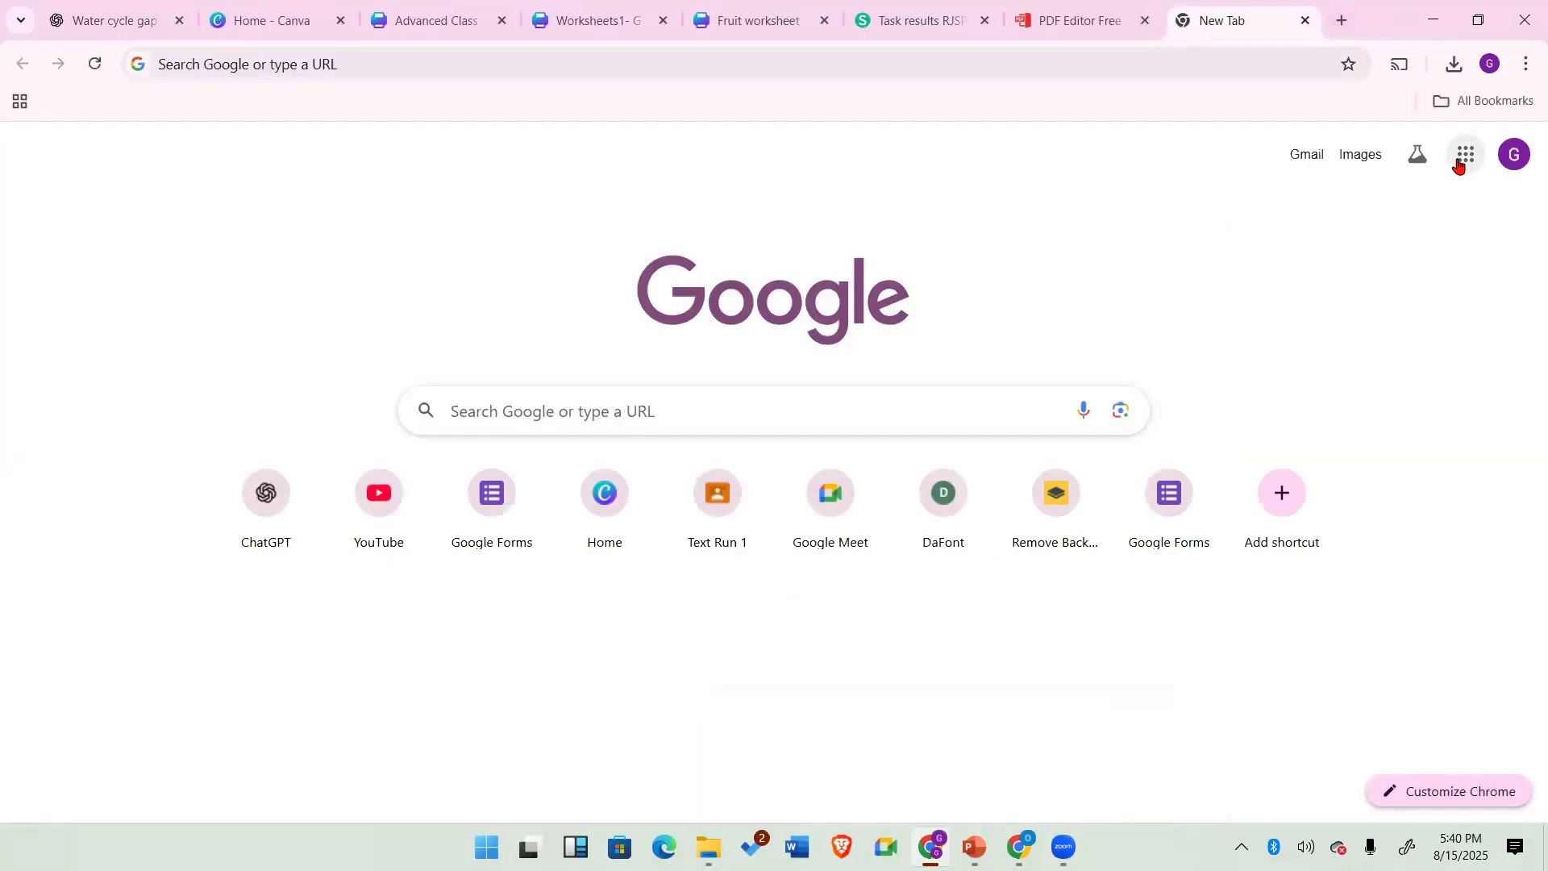
pyautogui.scroll(-3, 1360, 442)
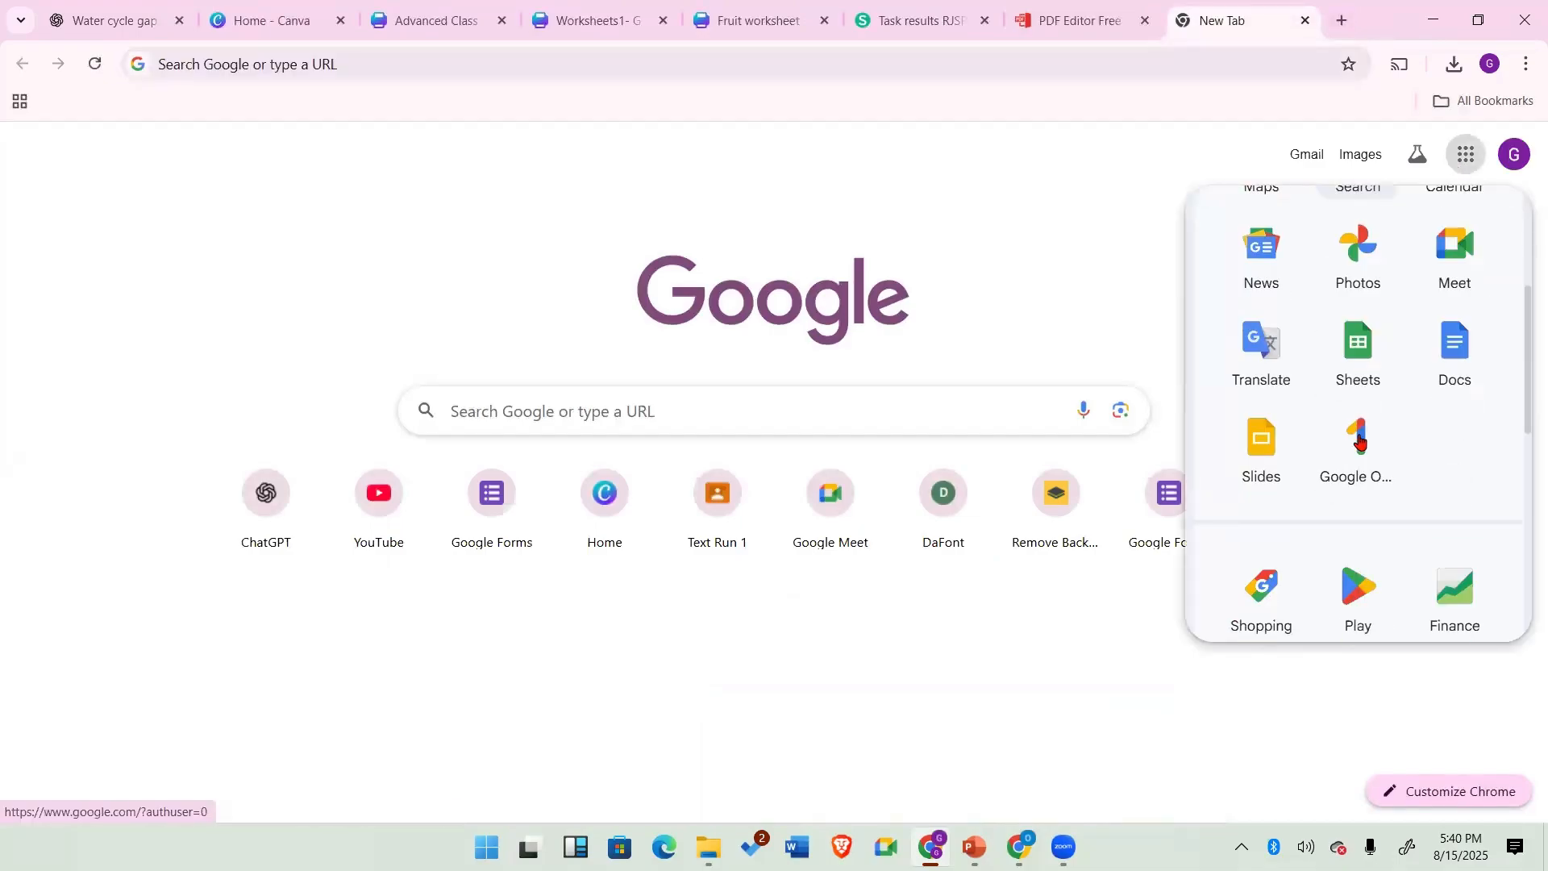
pyautogui.scroll(1, 1359, 467)
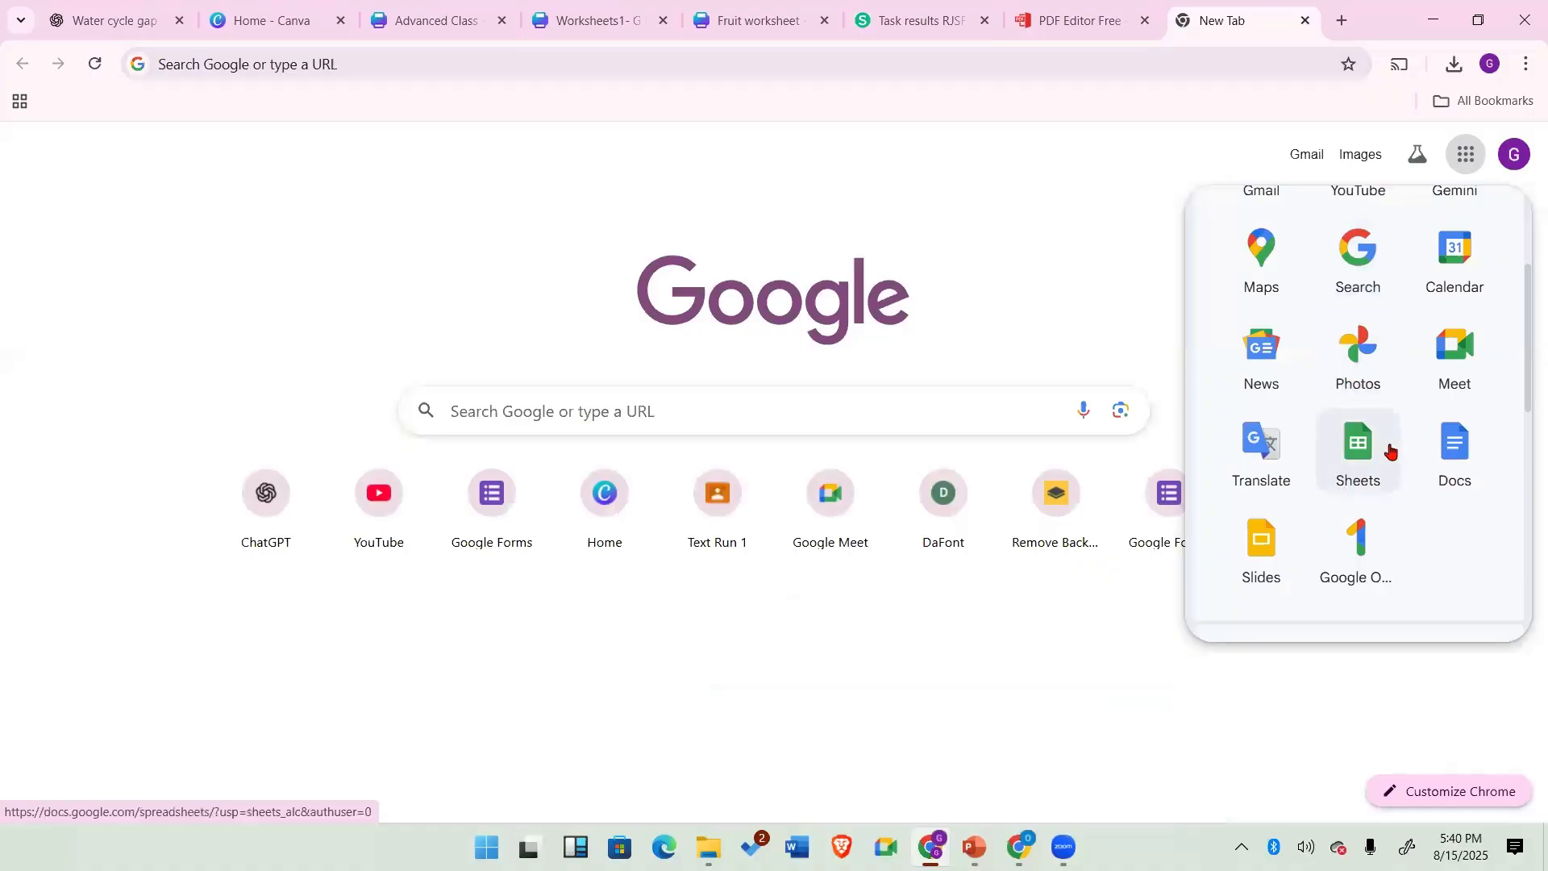
pyautogui.scroll(2, 1390, 449)
pyautogui.scroll(-5, 1389, 449)
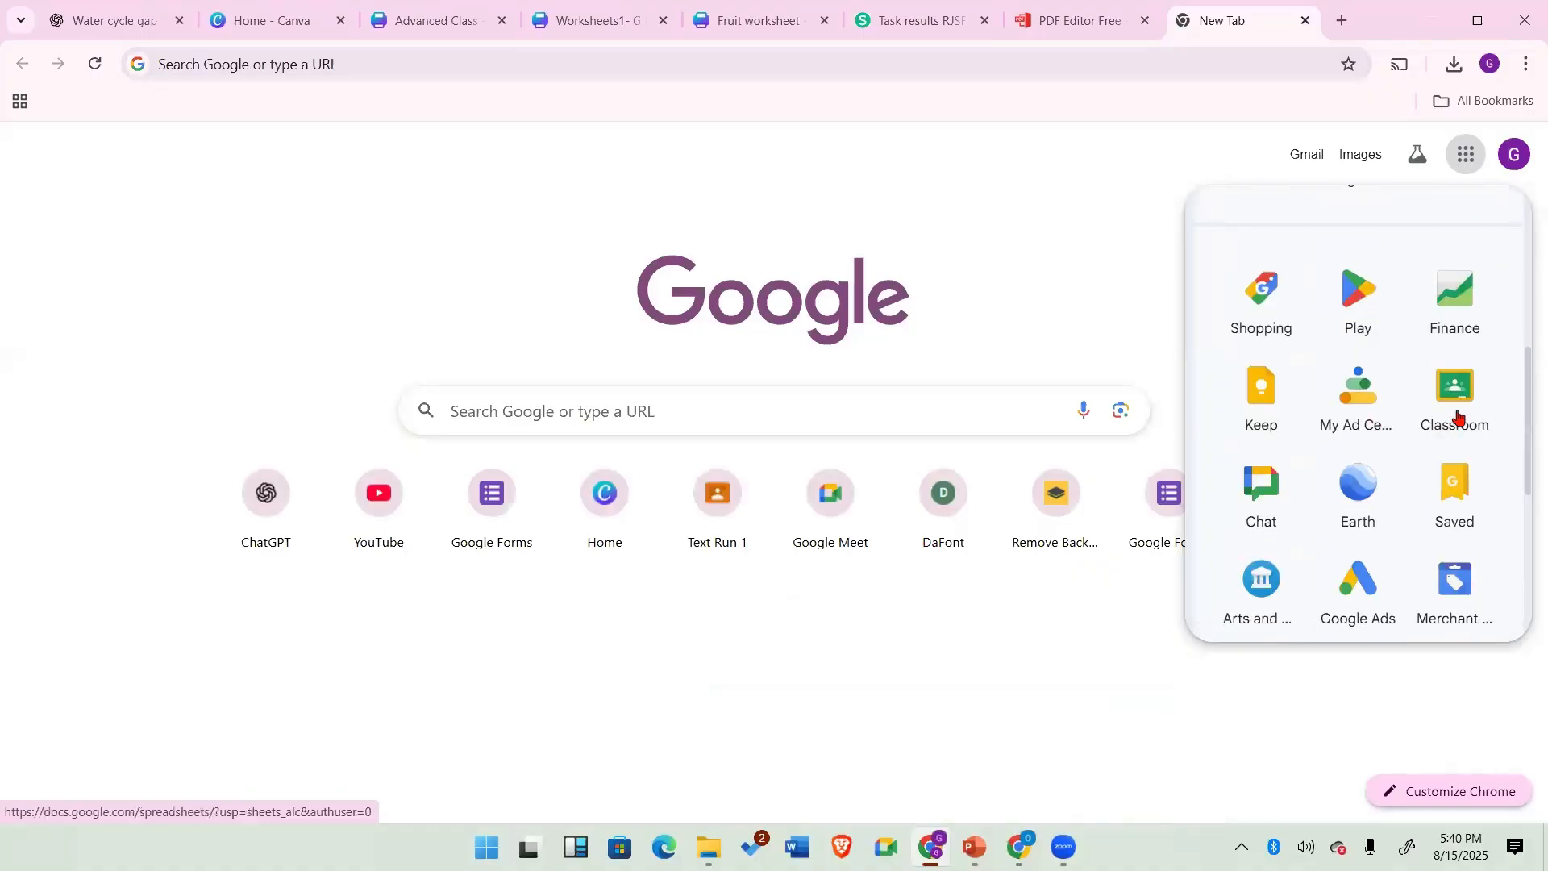
pyautogui.click(1462, 401)
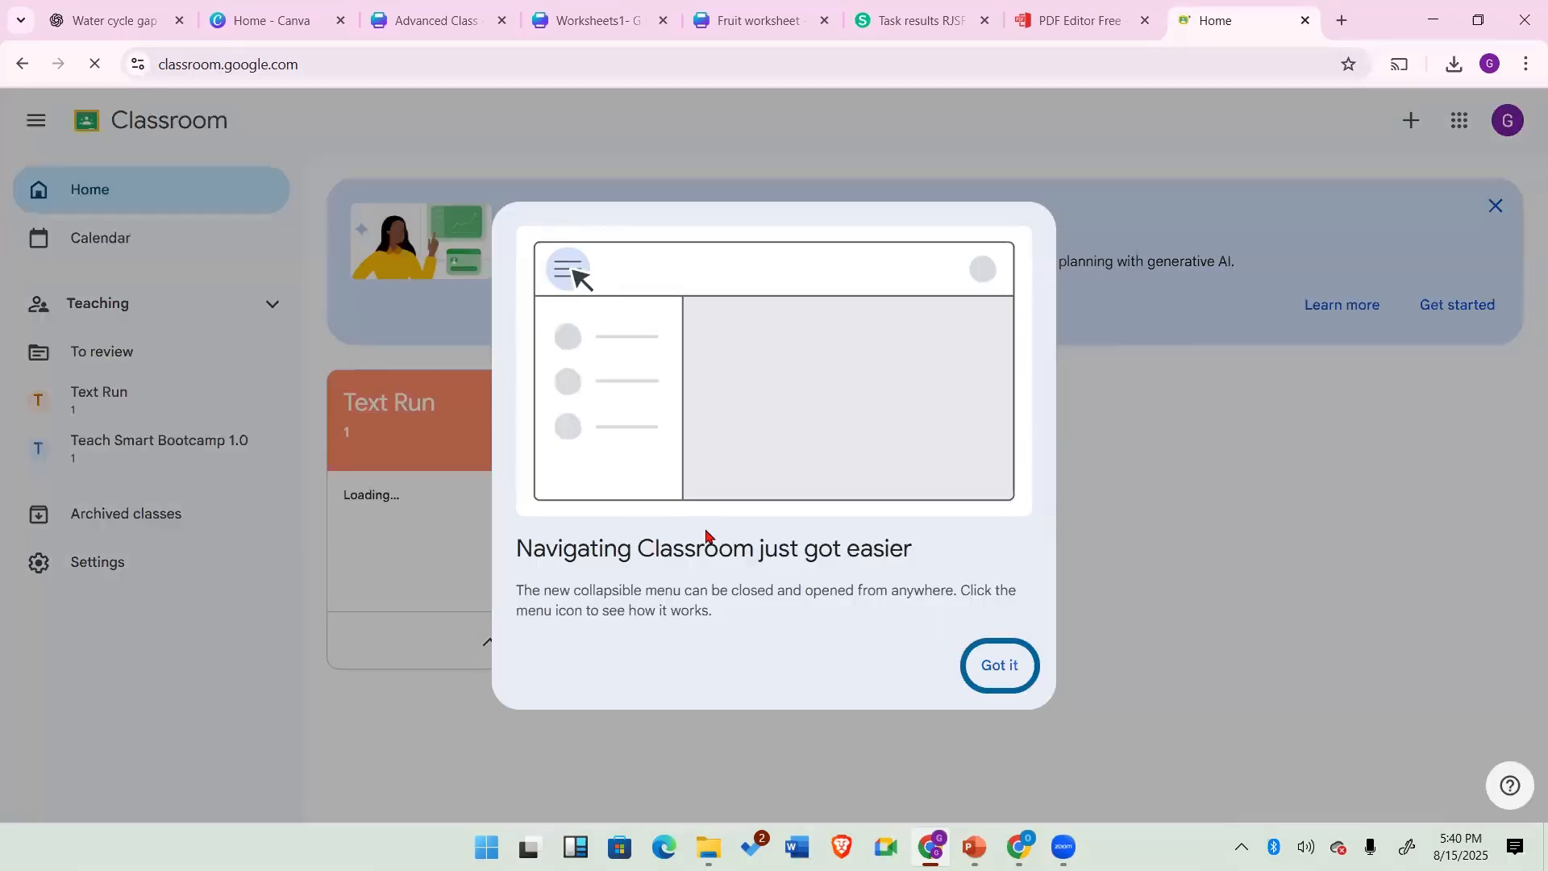
pyautogui.click(983, 671)
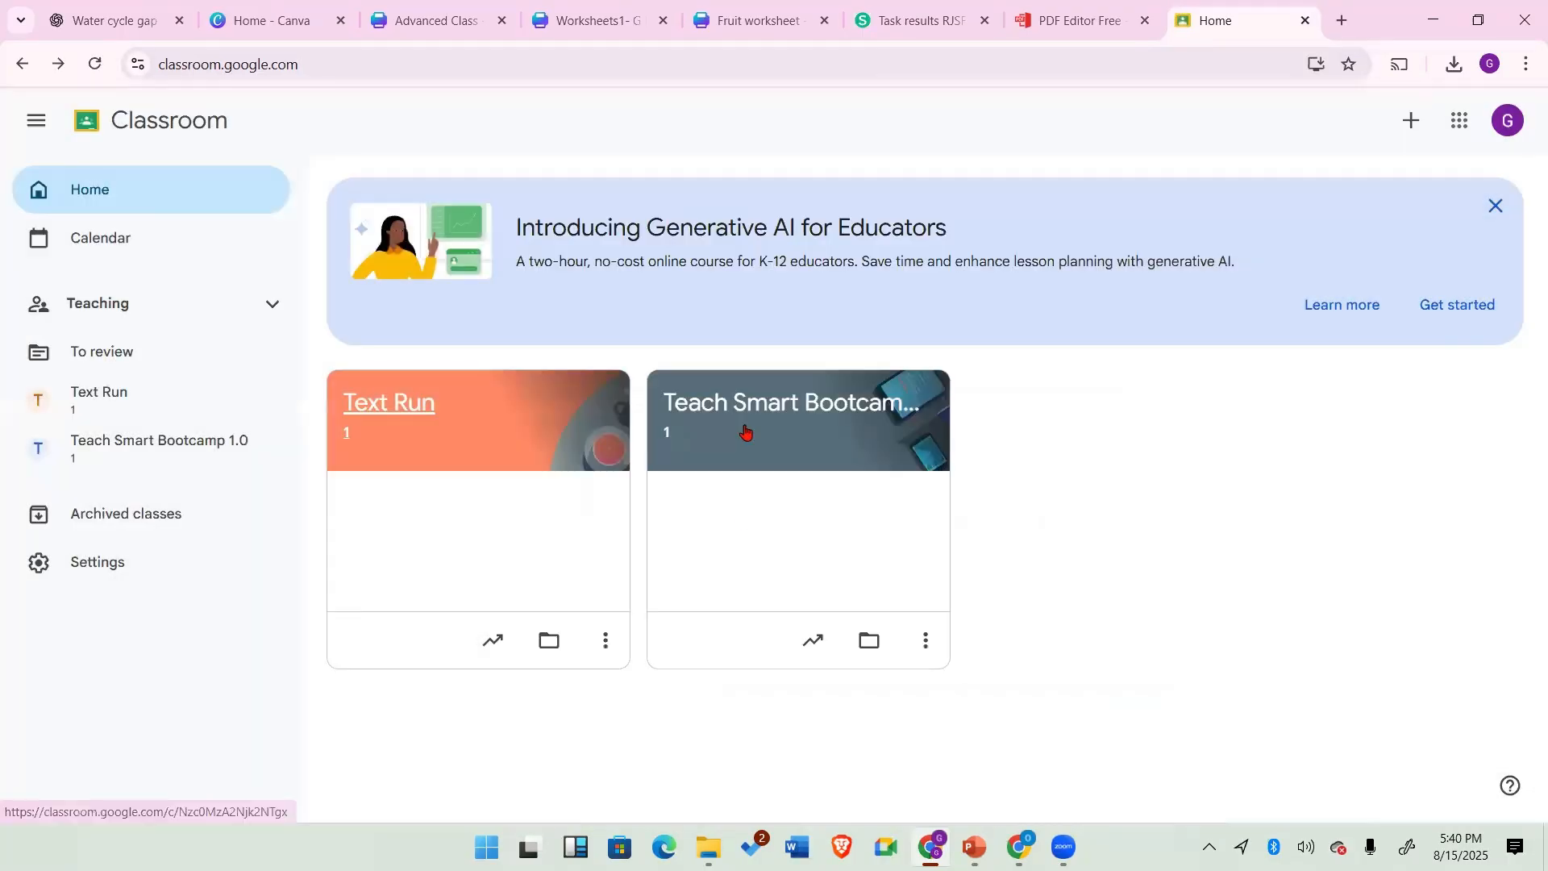
# Step: Open the Teach Smart Bootcamp 1.0 class and review its stream and people list
pyautogui.click(775, 409)
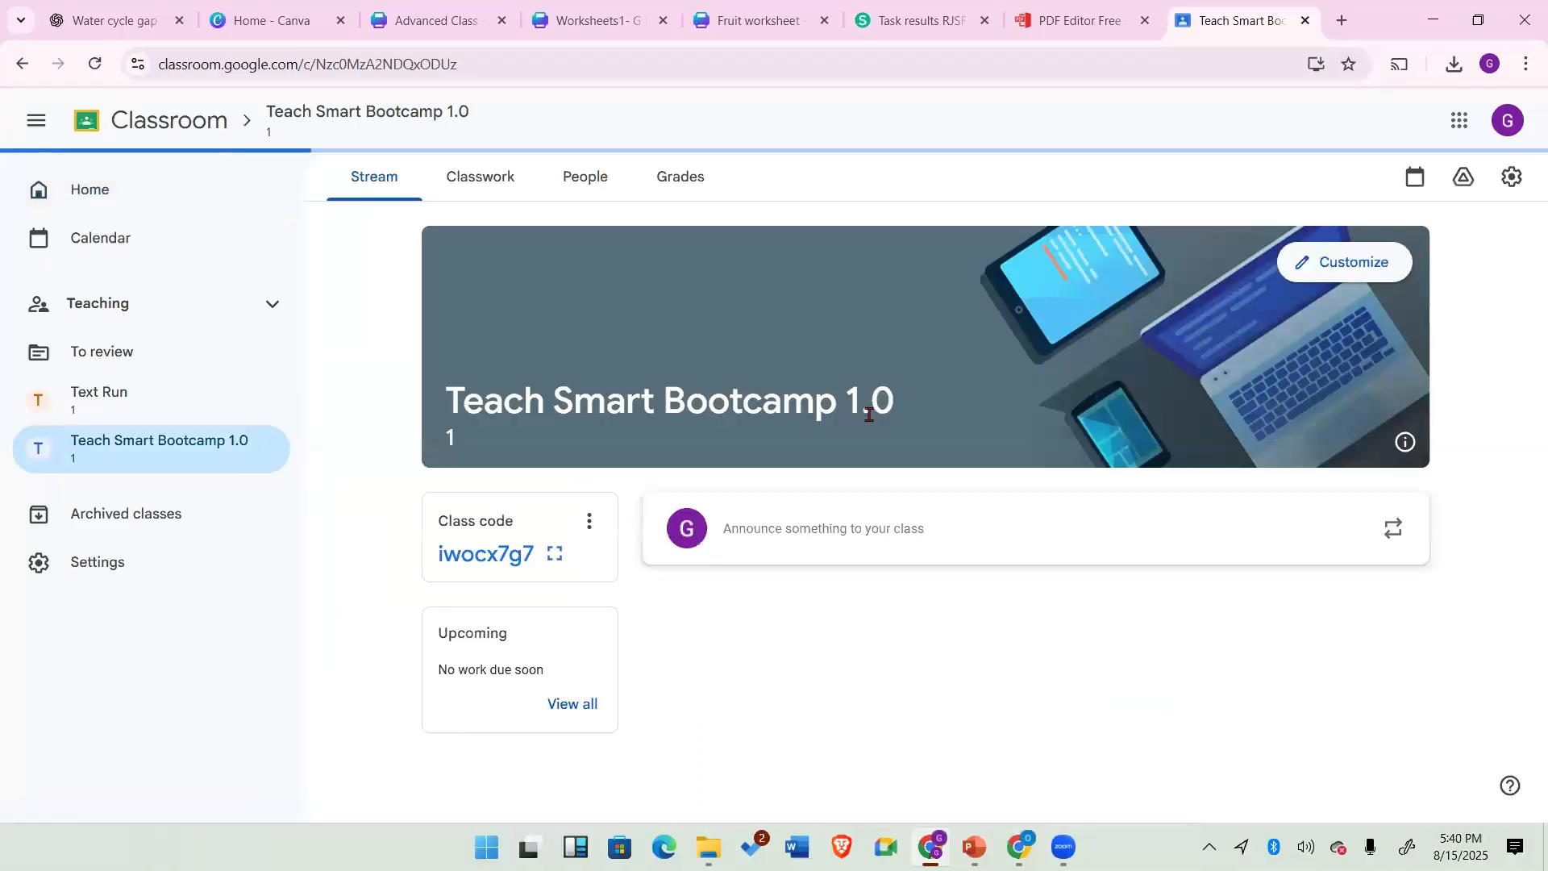
pyautogui.scroll(-4, 902, 480)
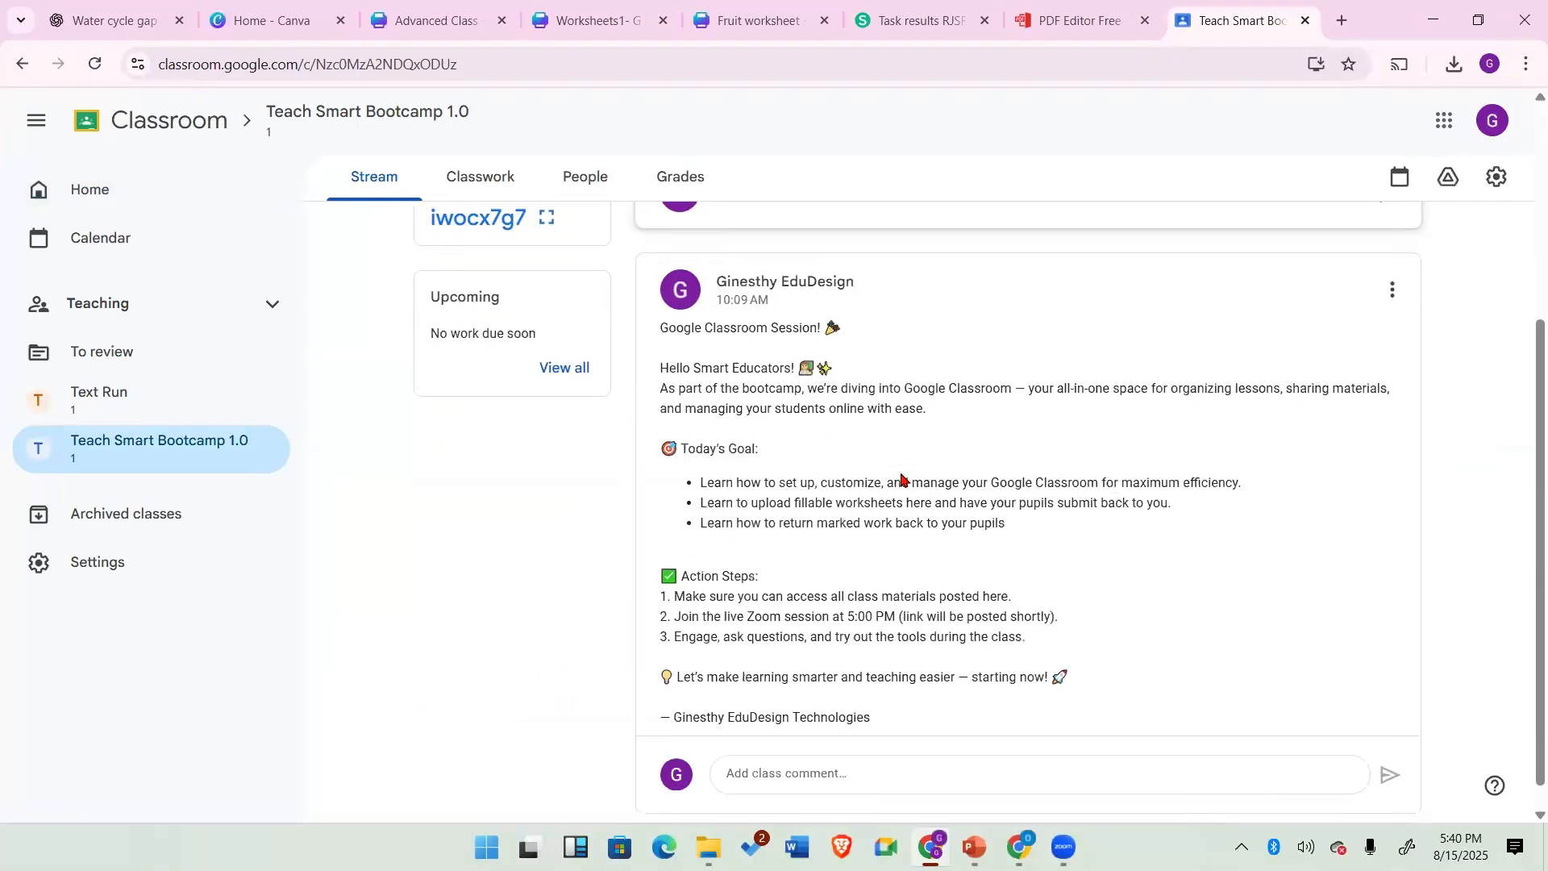
pyautogui.scroll(4, 629, 300)
pyautogui.click(582, 184)
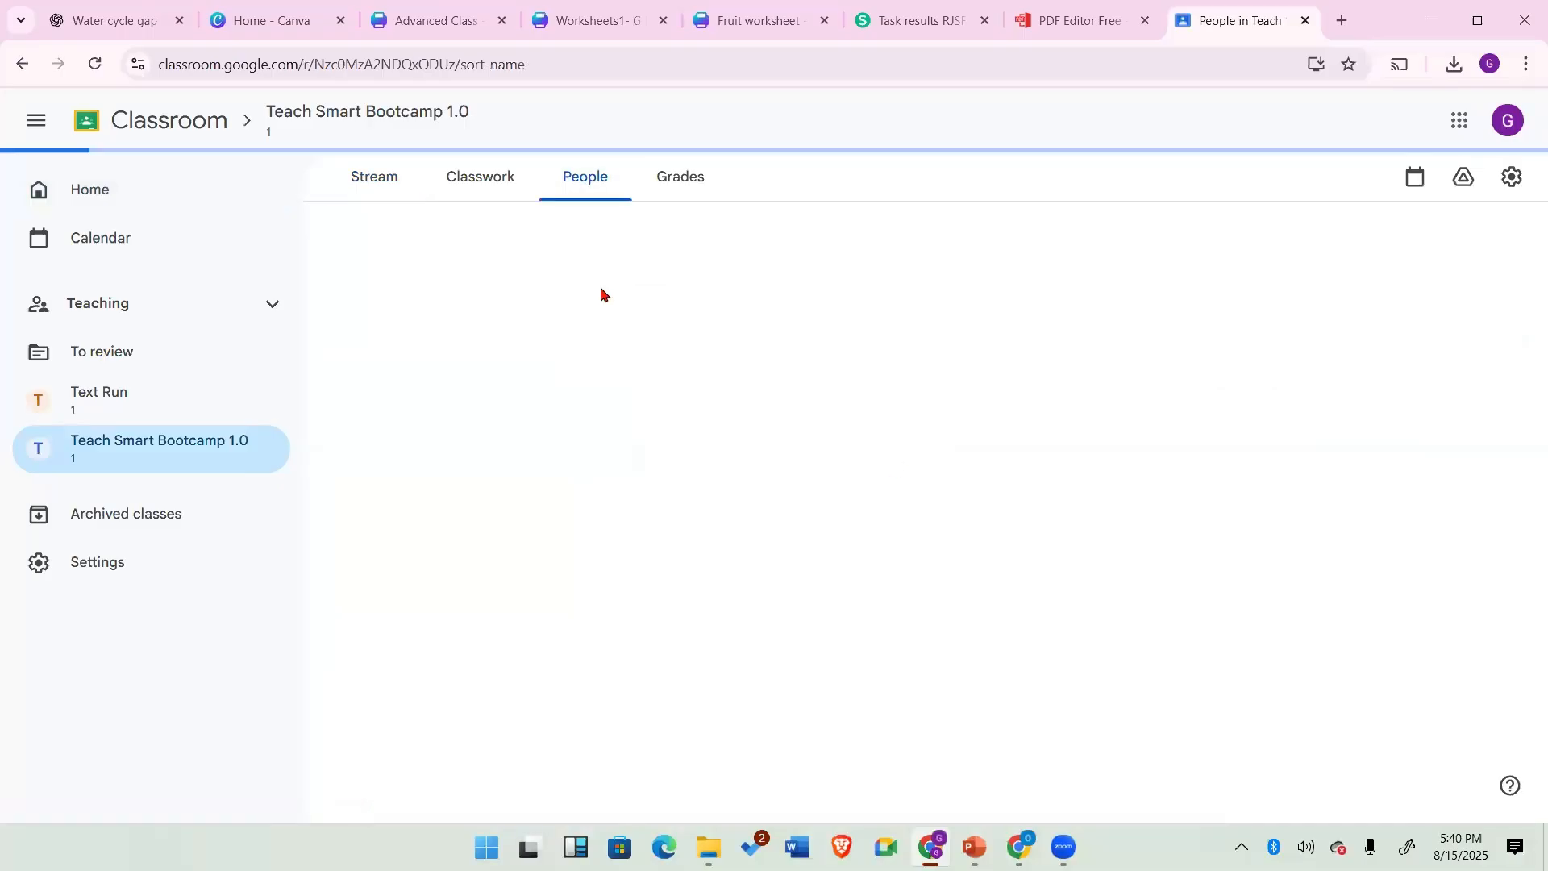
pyautogui.click(379, 172)
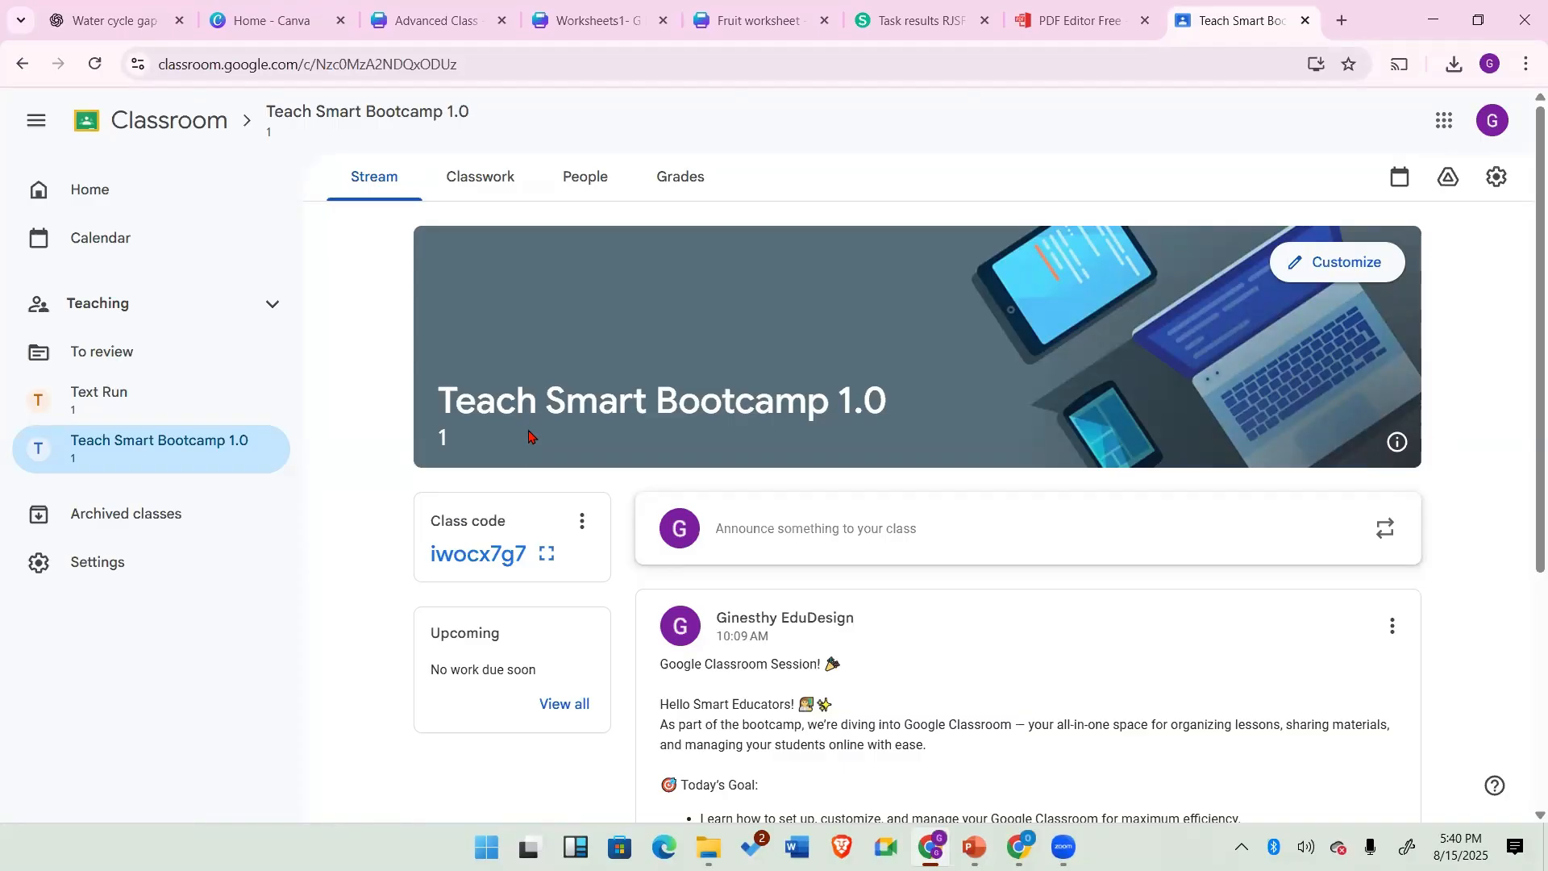
# Step: Start creating new classwork in the class's Classwork section
pyautogui.click(478, 177)
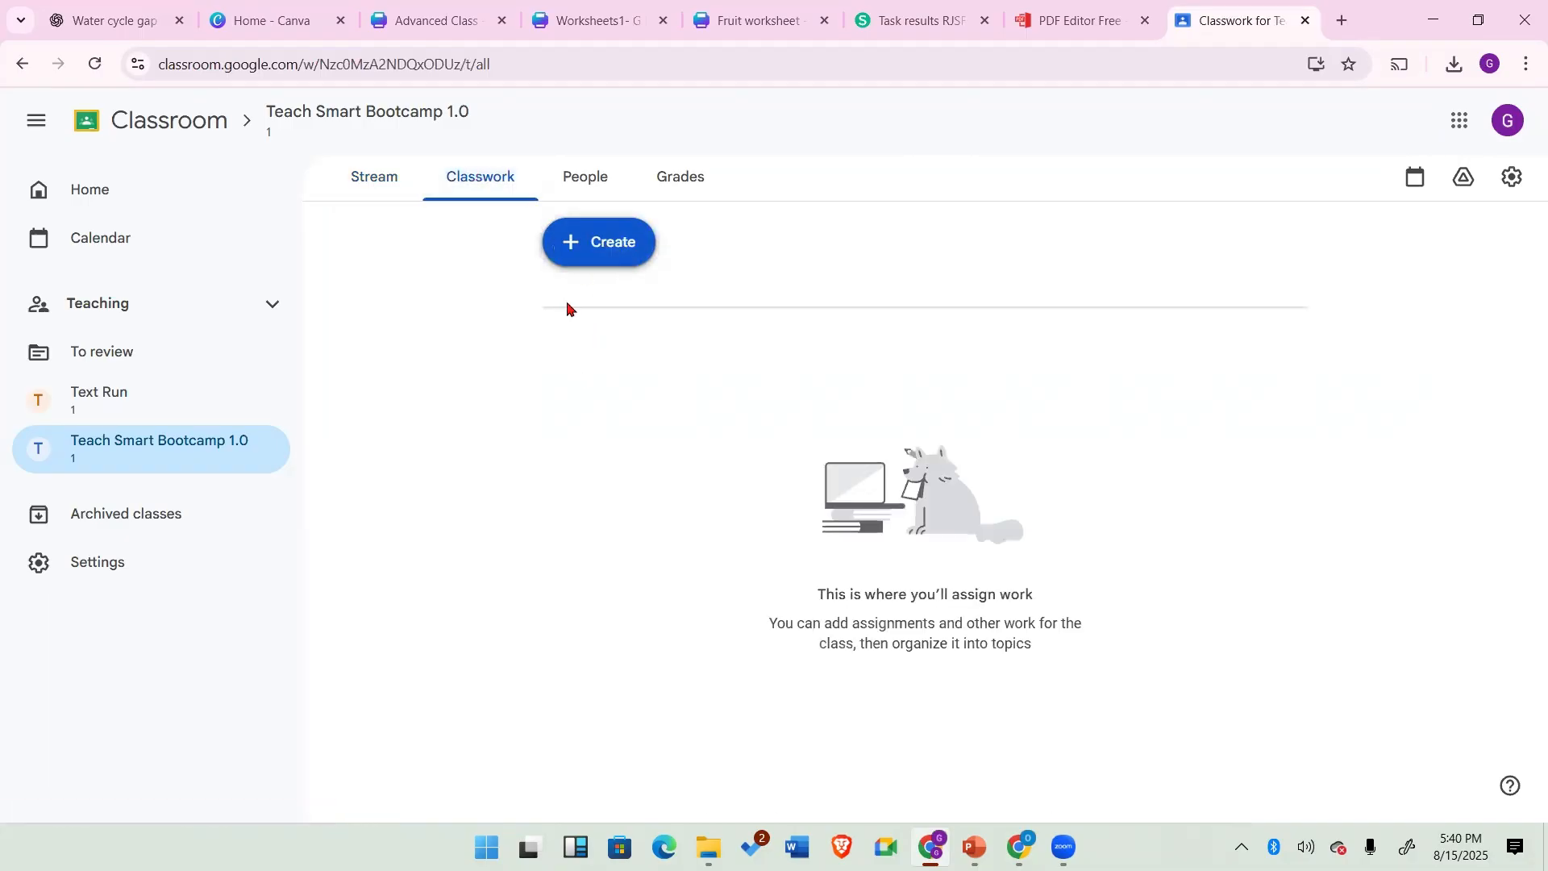
pyautogui.click(571, 247)
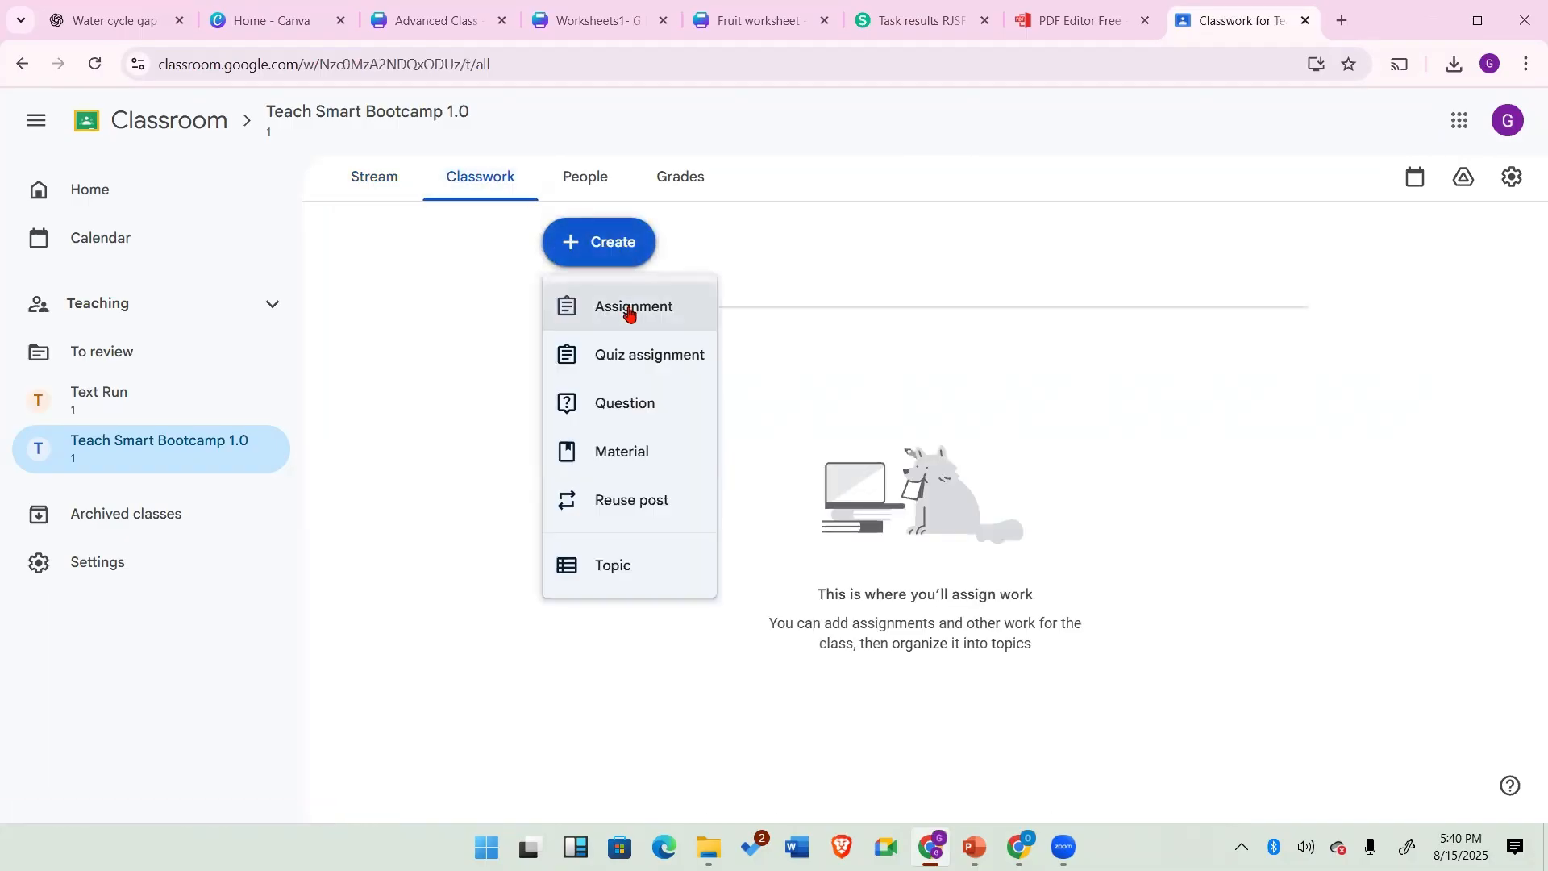
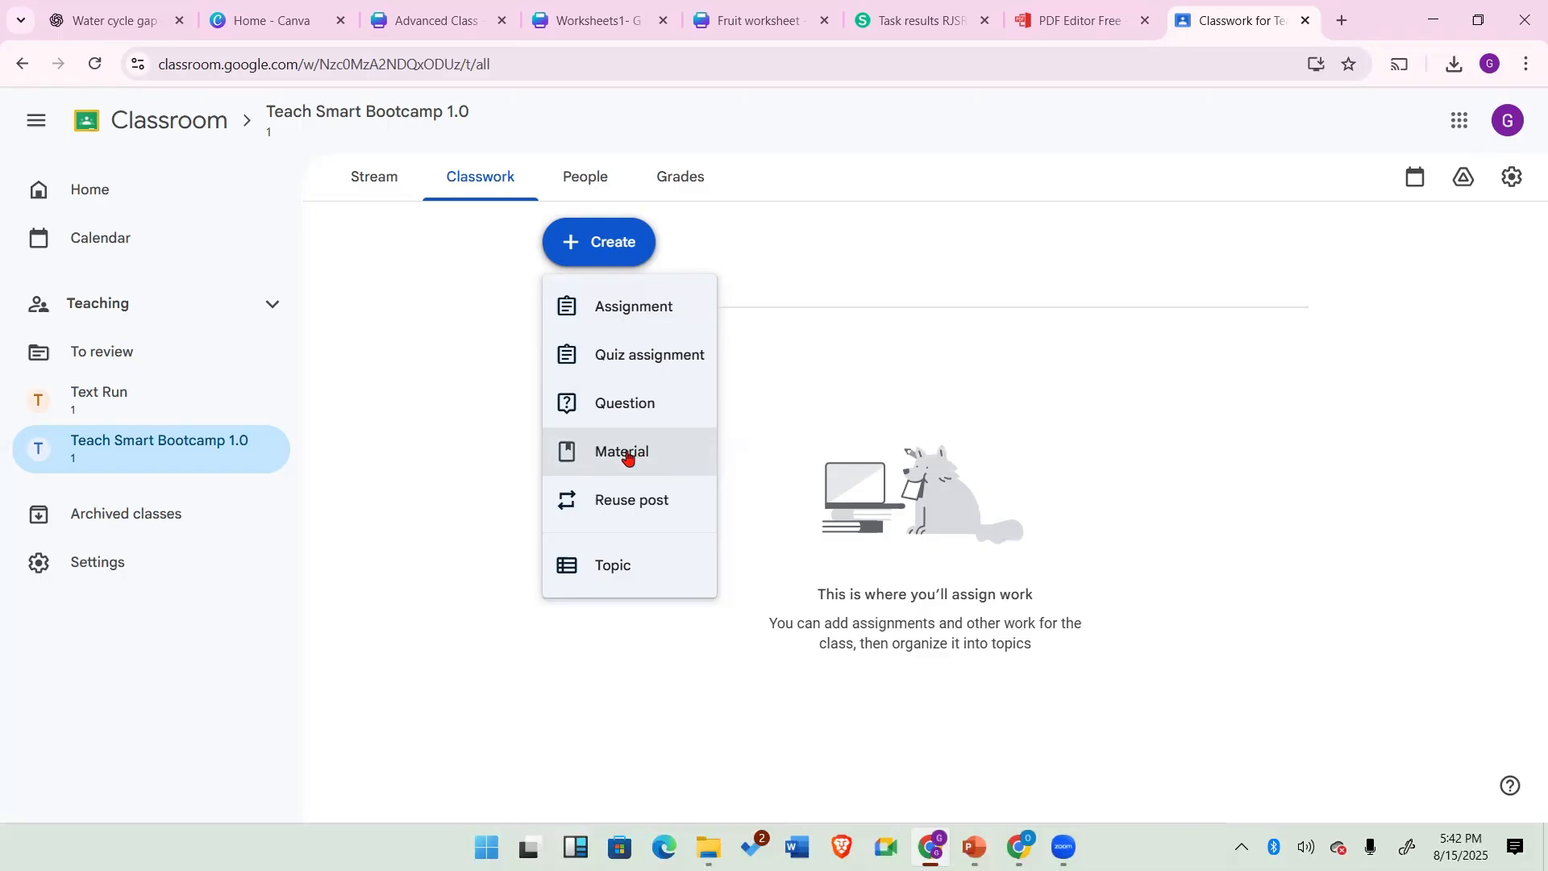
# Step: Create a new assignment titled English - Worksheet 1
pyautogui.click(642, 312)
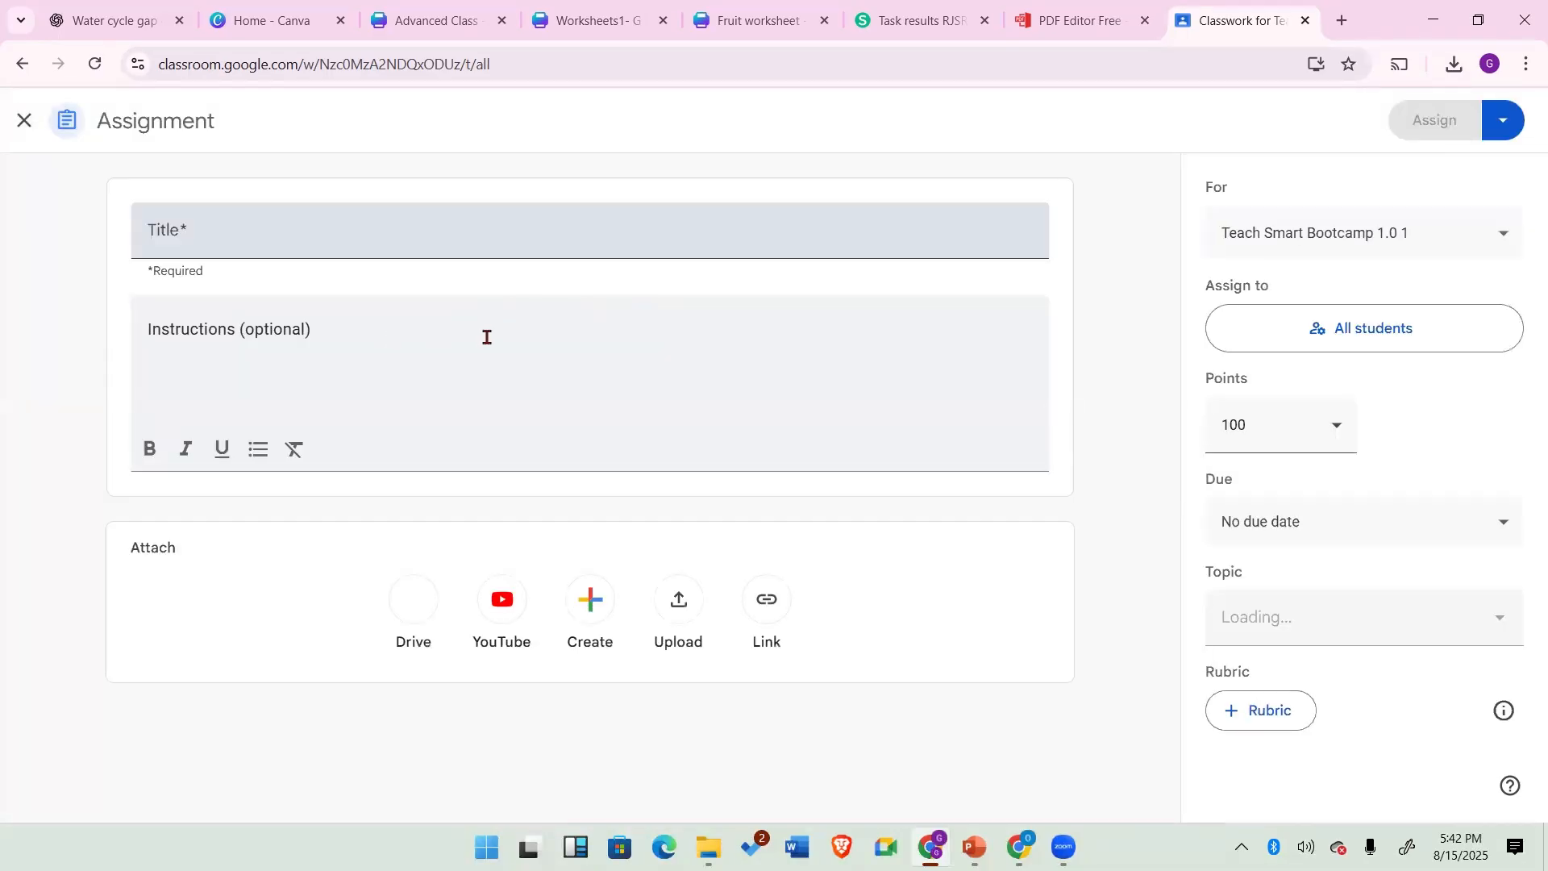
pyautogui.click(315, 232)
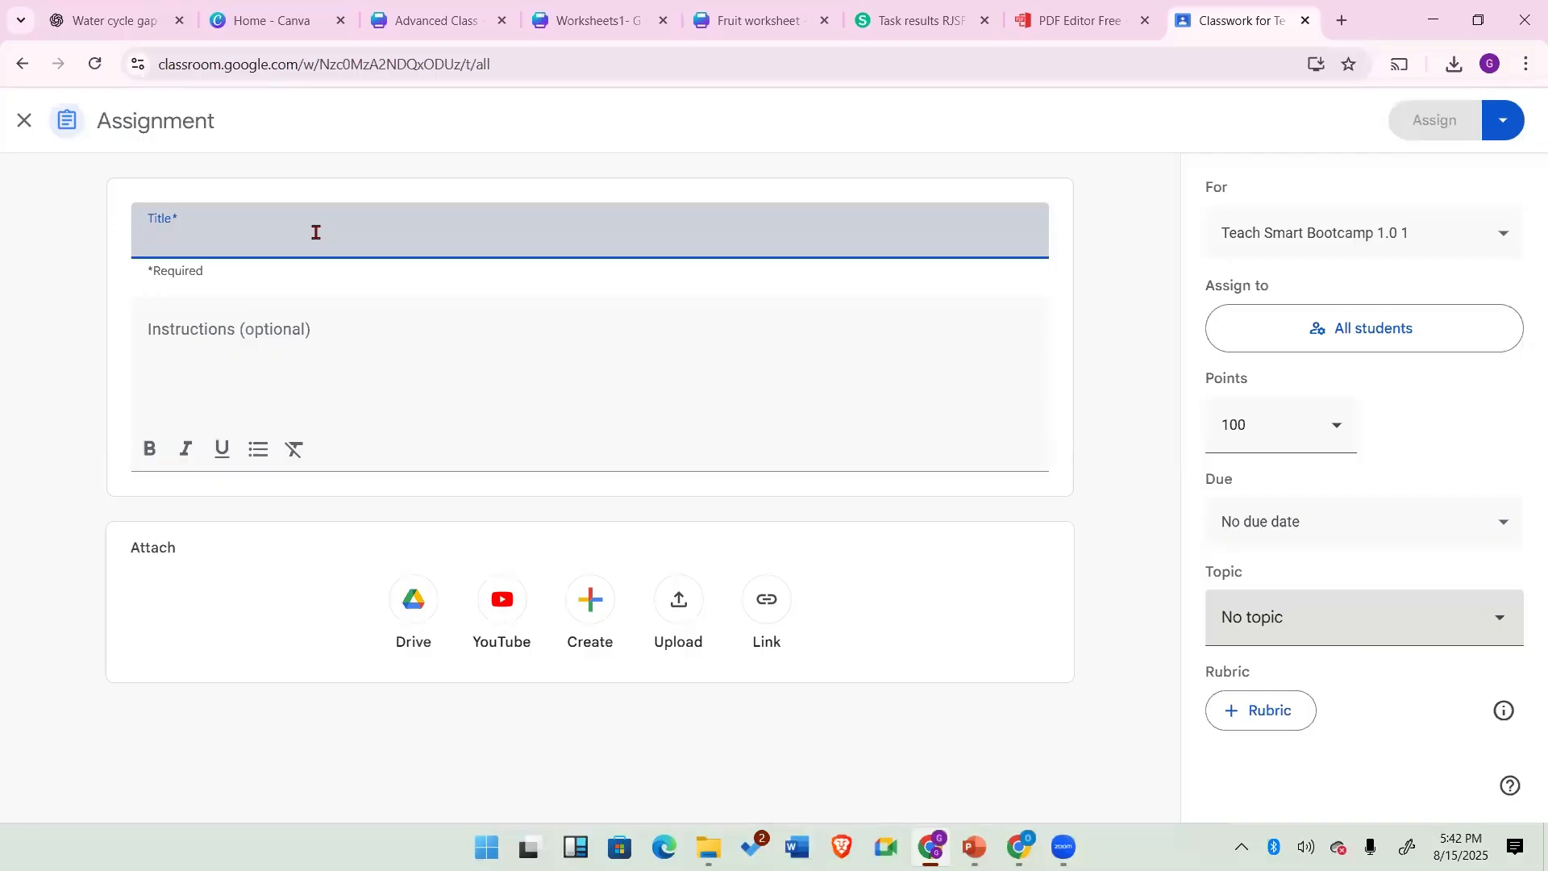
pyautogui.write('E')
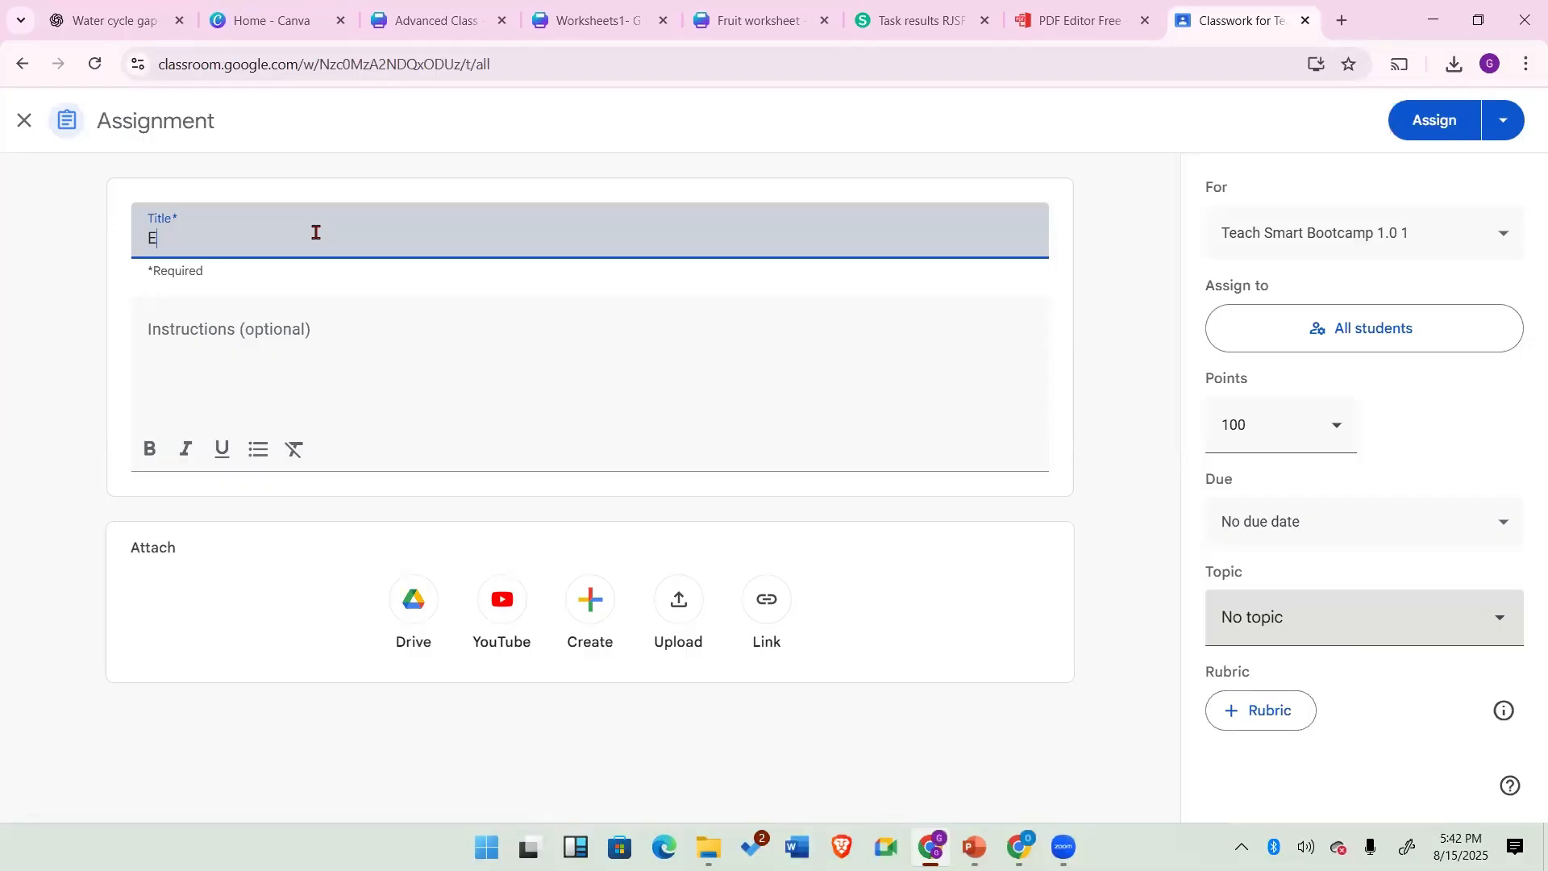
pyautogui.write('nglish - Worksheet 1')
# Step: Enter the instructions Open and type your answers
pyautogui.click(231, 331)
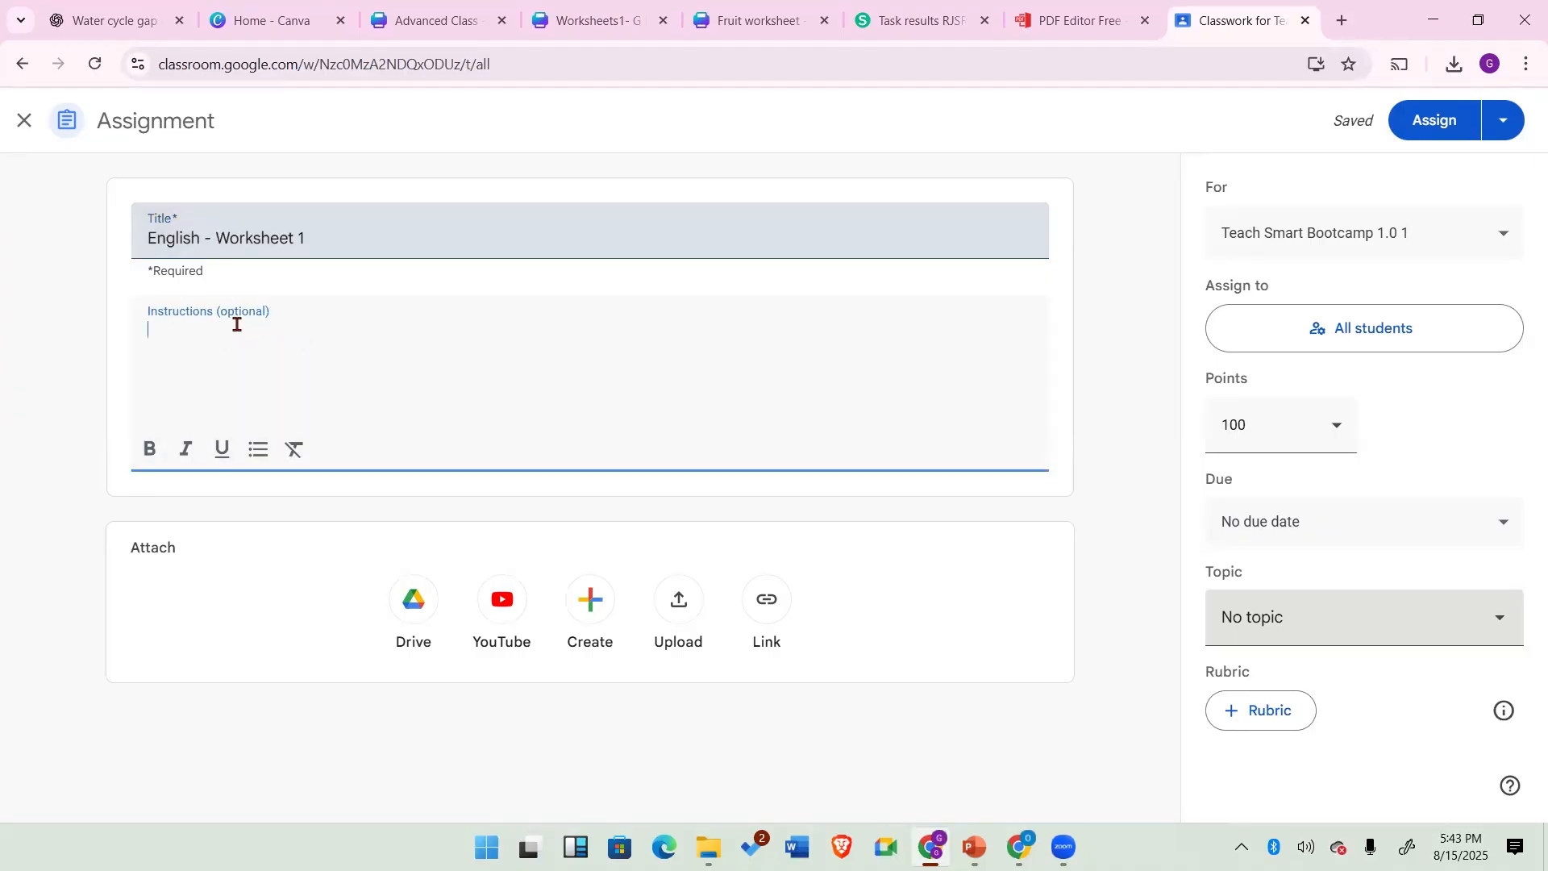
pyautogui.write('Open')
pyautogui.write('and type your answers')
# Step: Create a new topic named WORKSHEETS for the assignment
pyautogui.click(1500, 622)
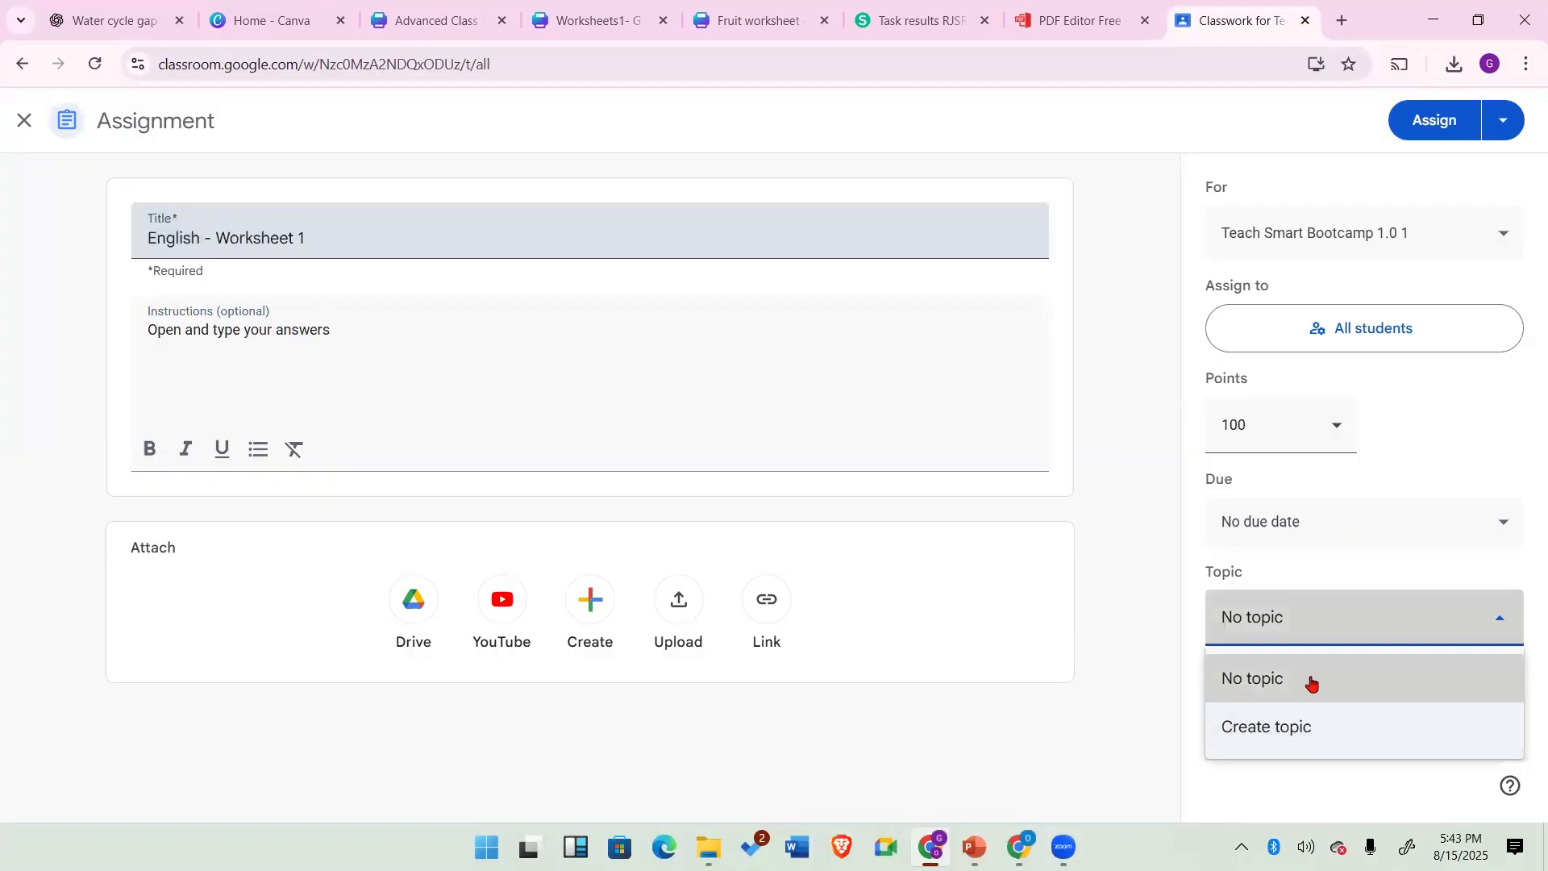
pyautogui.click(1313, 727)
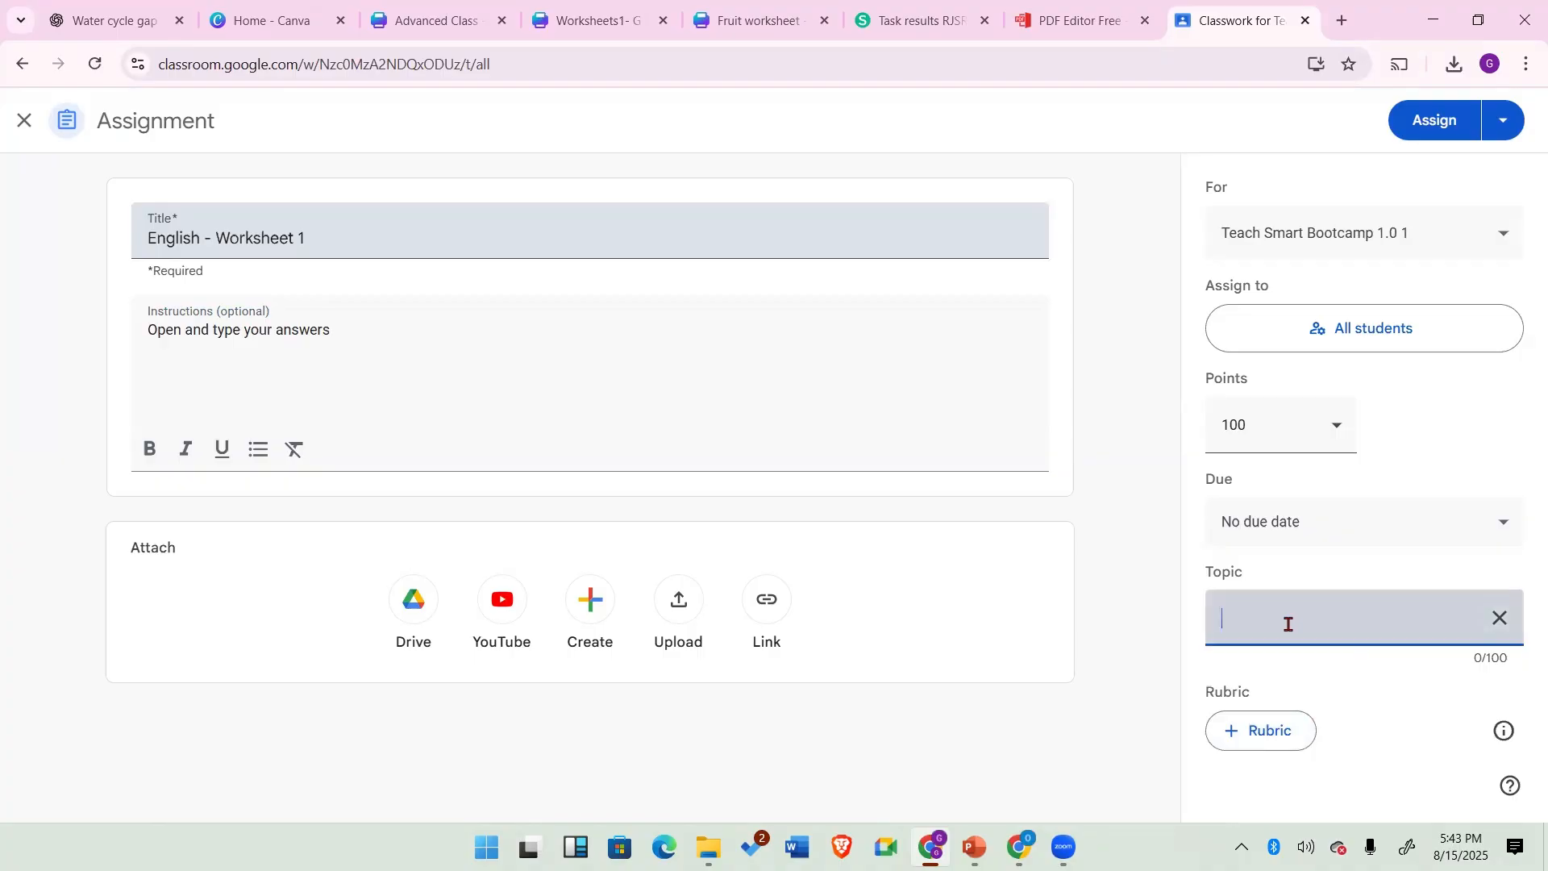
pyautogui.write('WORKSHEETS')
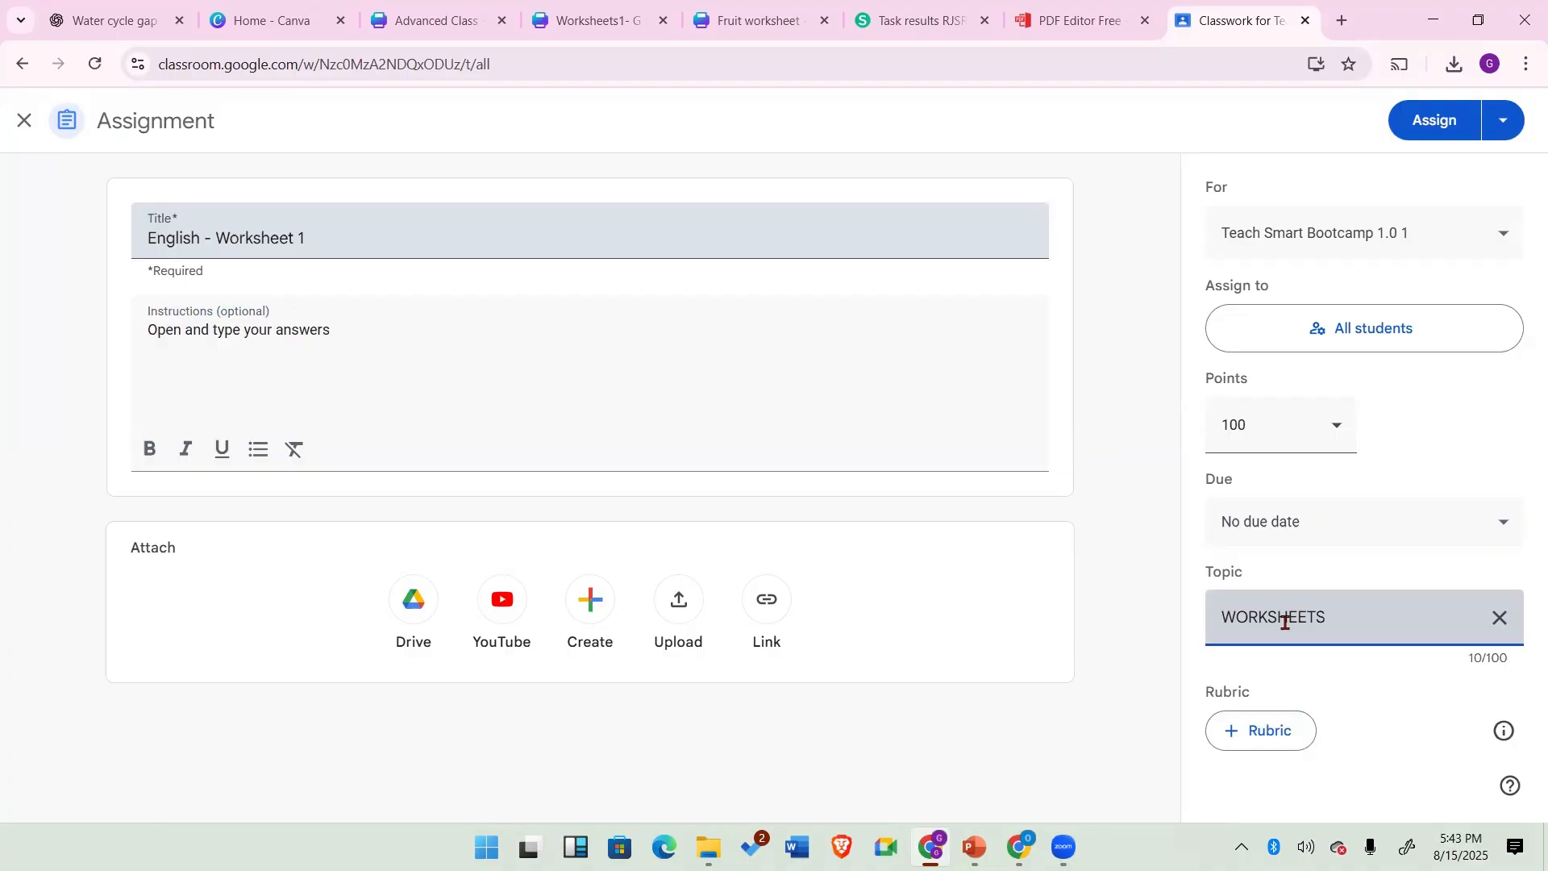
pyautogui.click(1437, 707)
# Step: Set the points to Ungraded and confirm the assignment is for all students
pyautogui.click(1342, 427)
pyautogui.click(1266, 493)
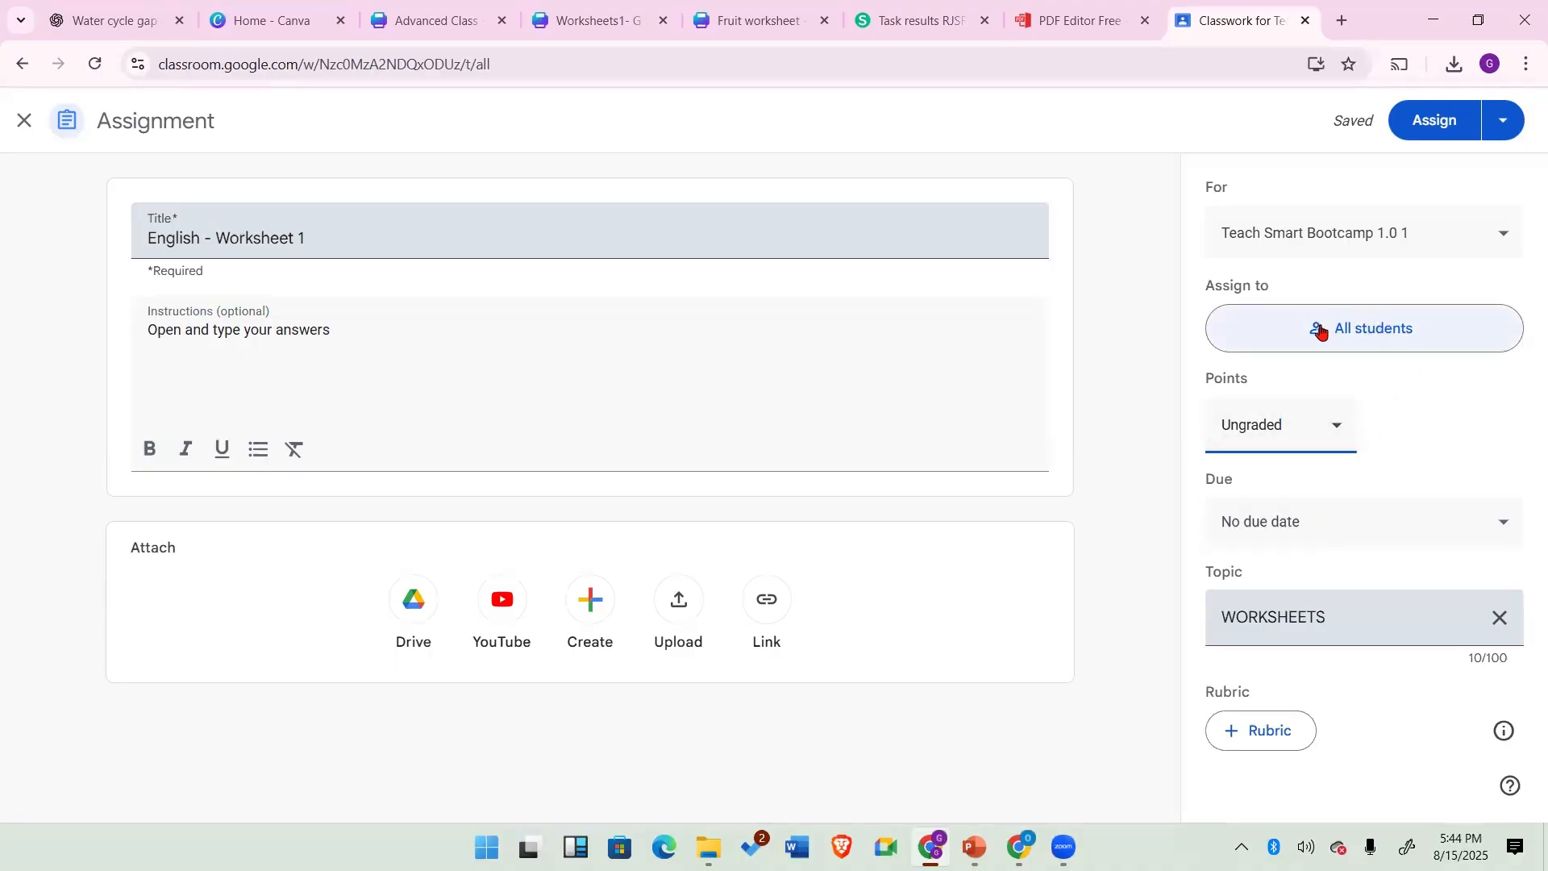
pyautogui.click(1362, 331)
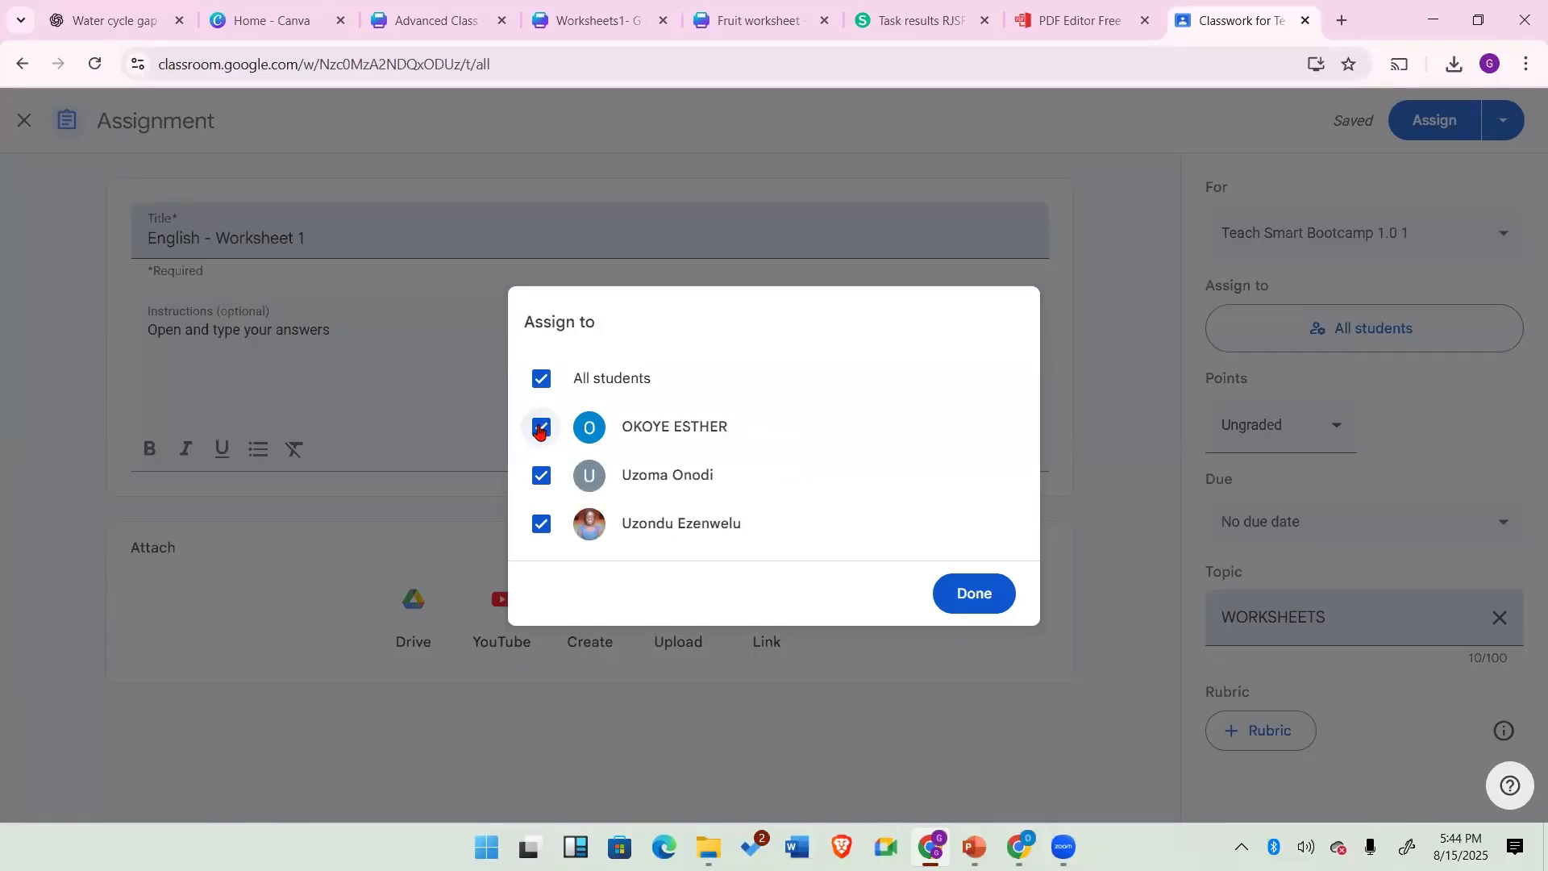
pyautogui.click(978, 595)
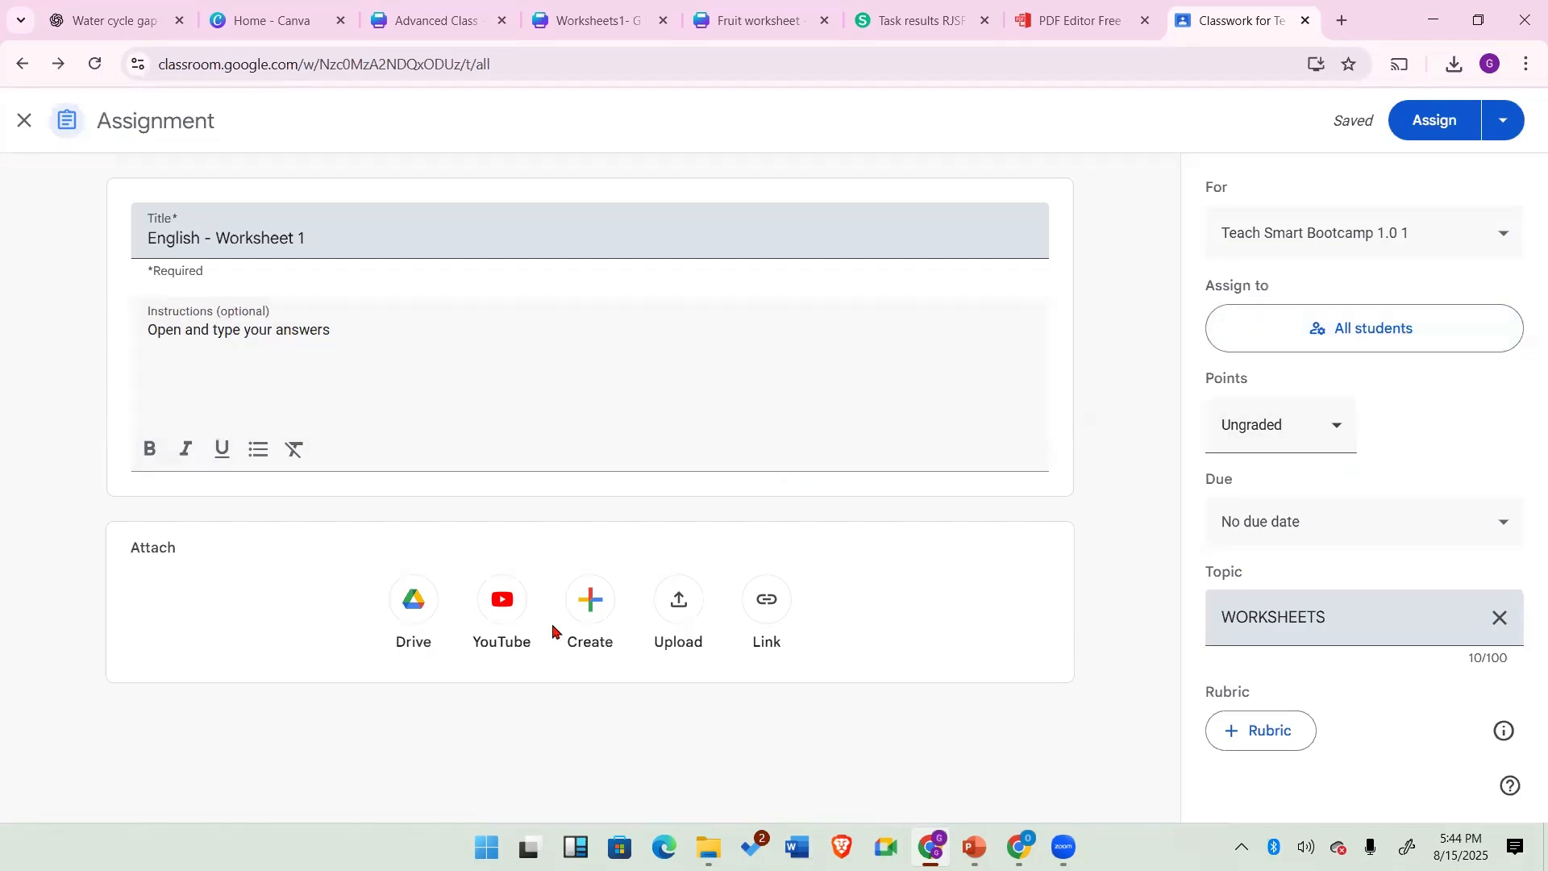
# Step: Upload Fruit worksheet Fillable.pdf from the Downloads folder as an attachment
pyautogui.click(676, 603)
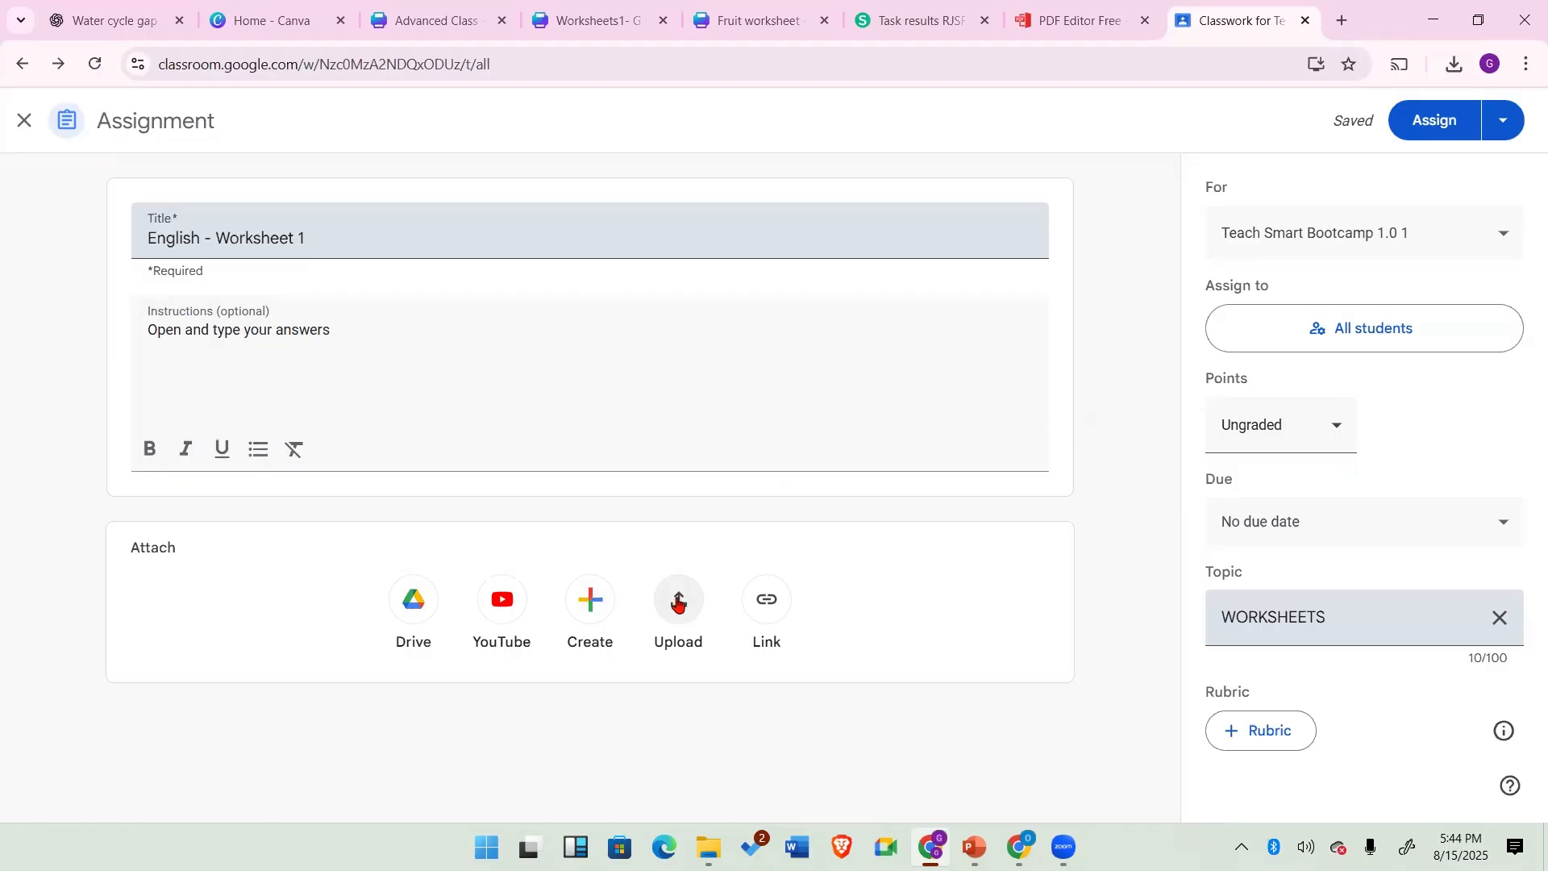
pyautogui.click(677, 603)
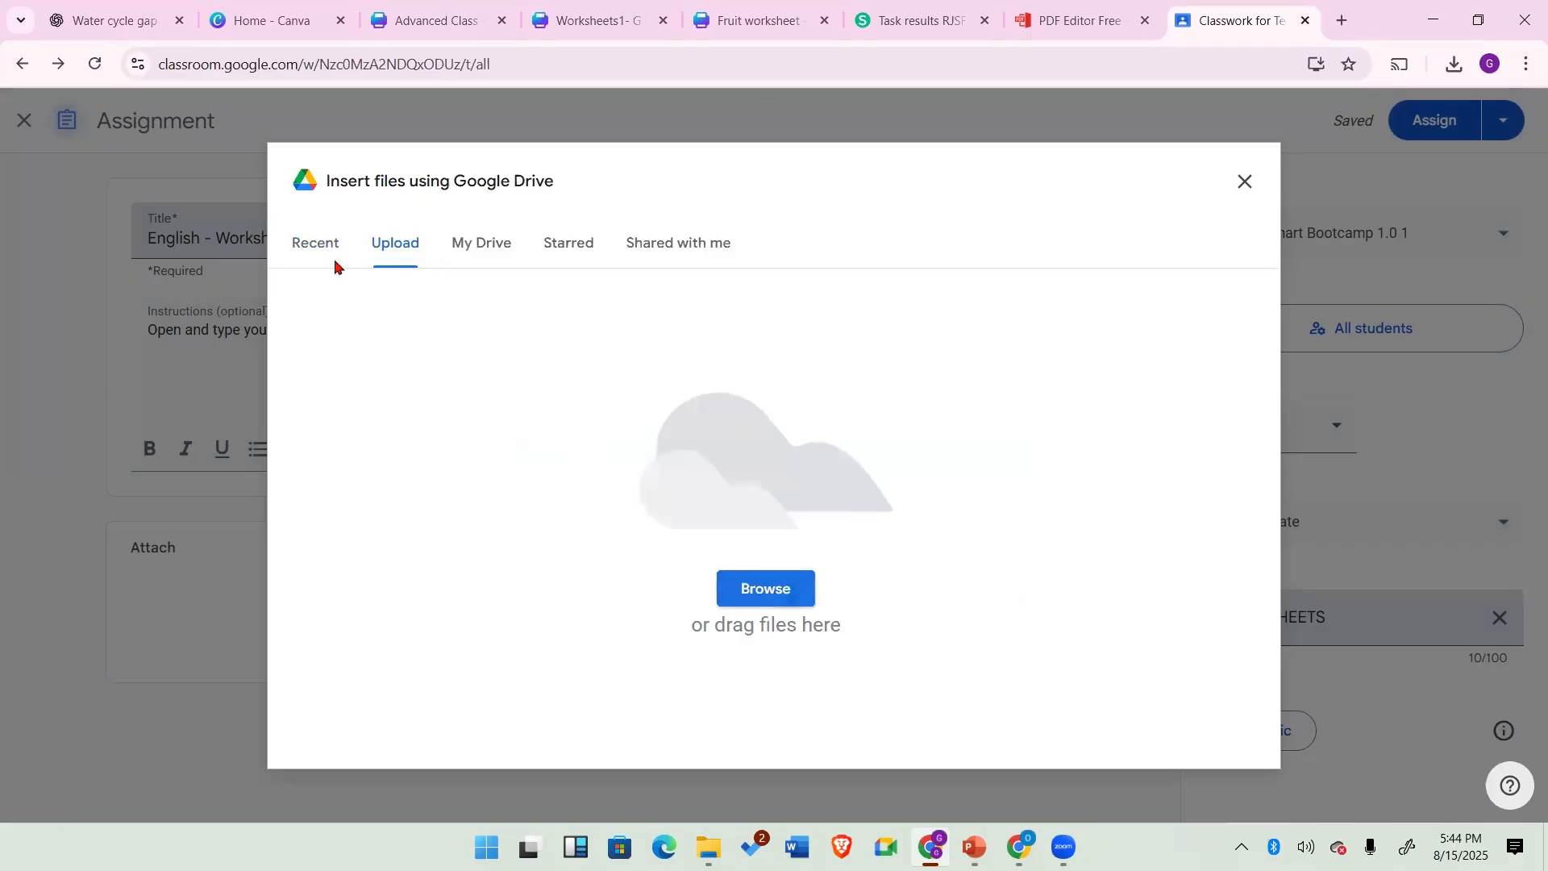
pyautogui.click(781, 593)
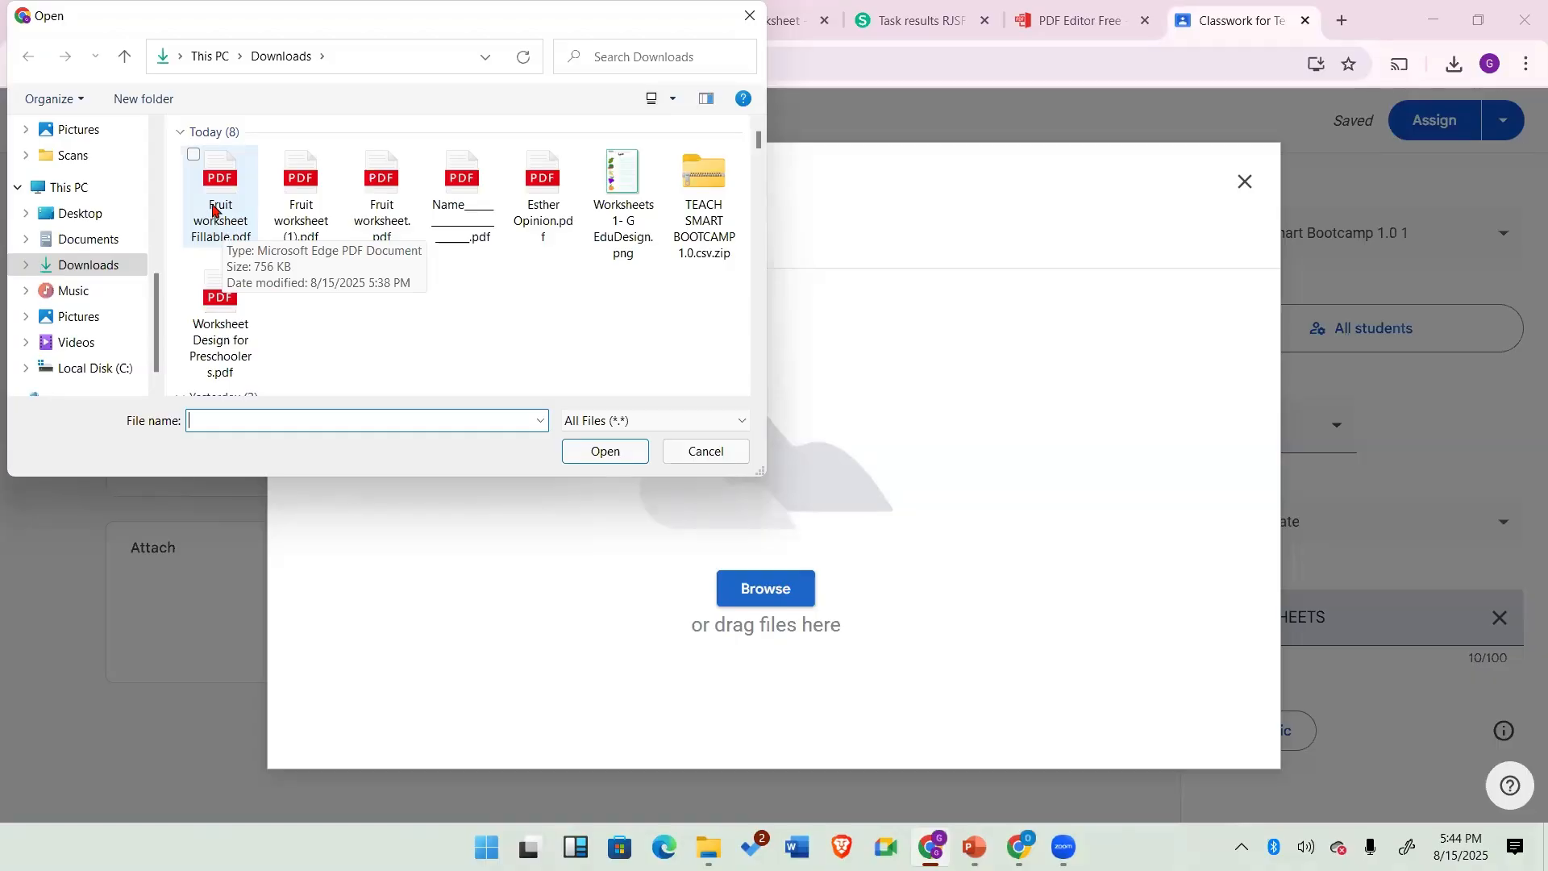
pyautogui.click(211, 216)
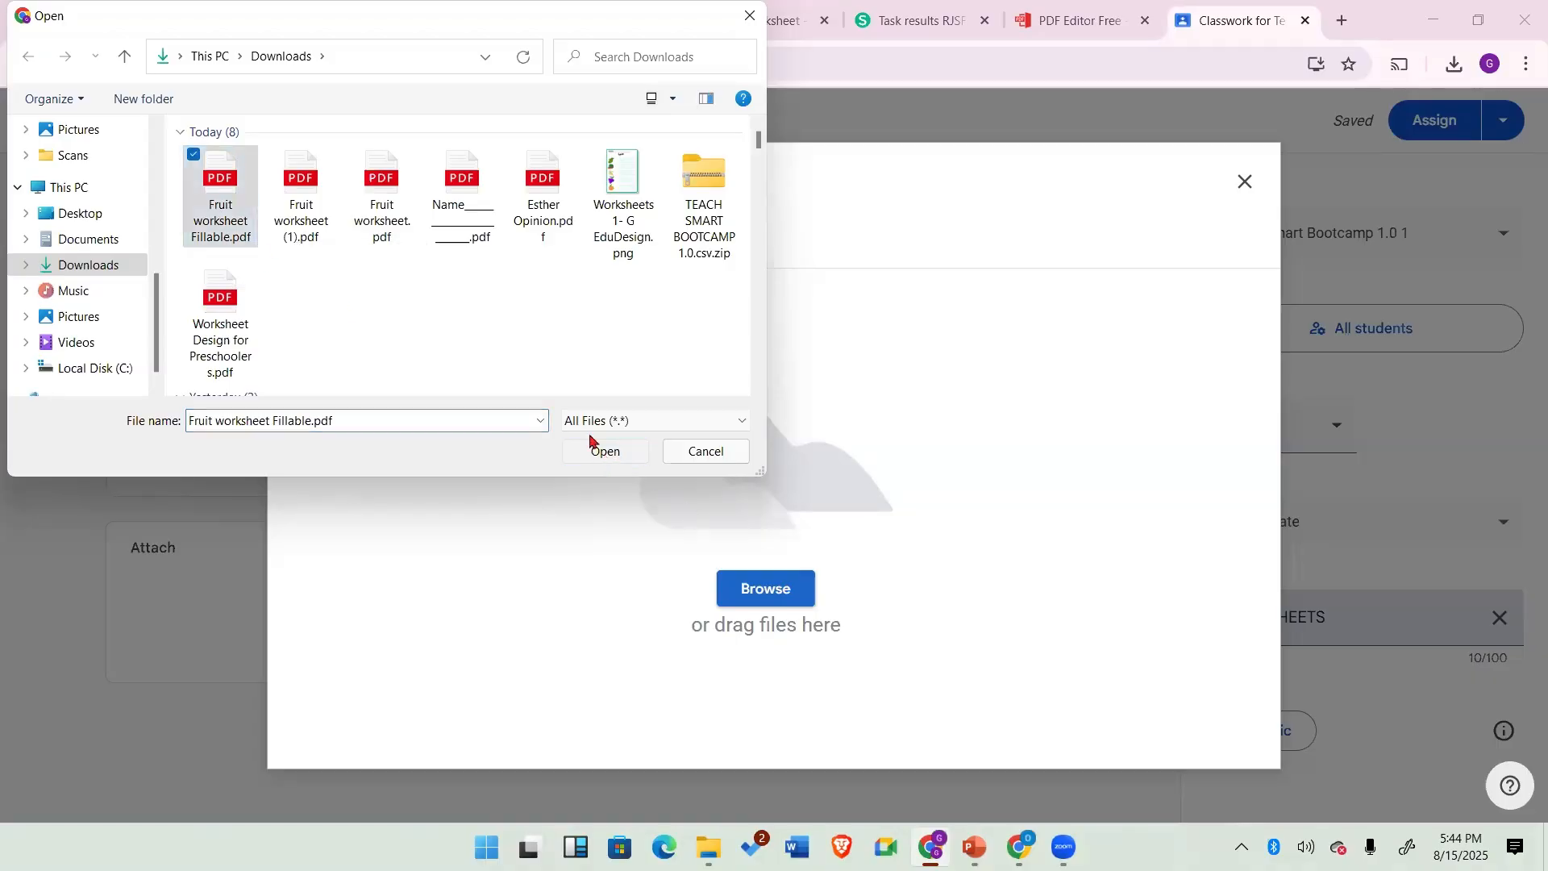
pyautogui.click(601, 450)
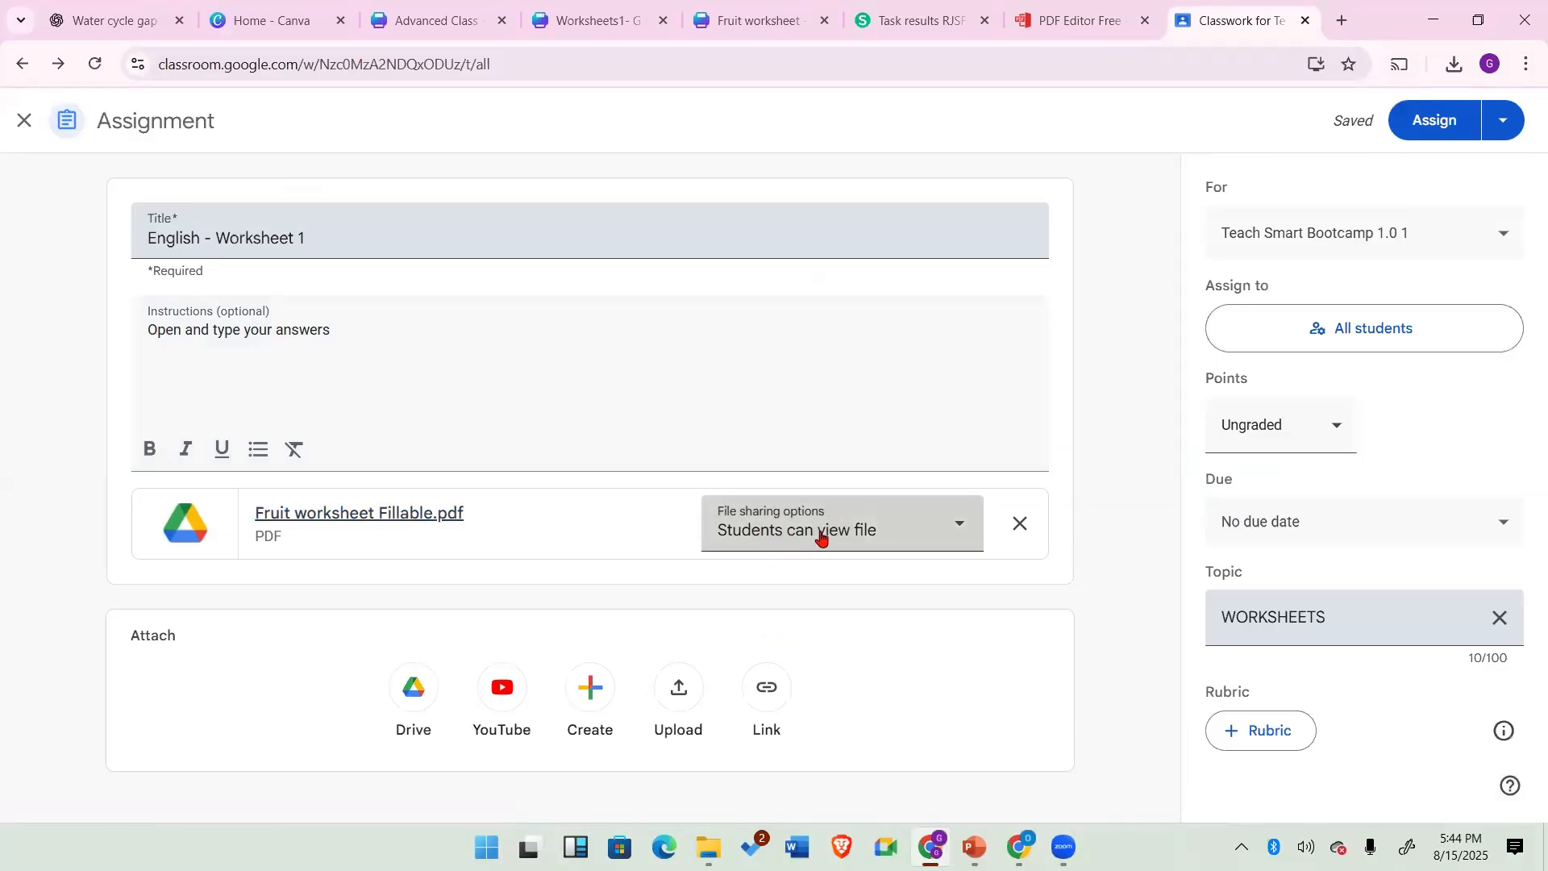
# Step: Set the attachment's file sharing option to Make a copy for each student
pyautogui.click(960, 525)
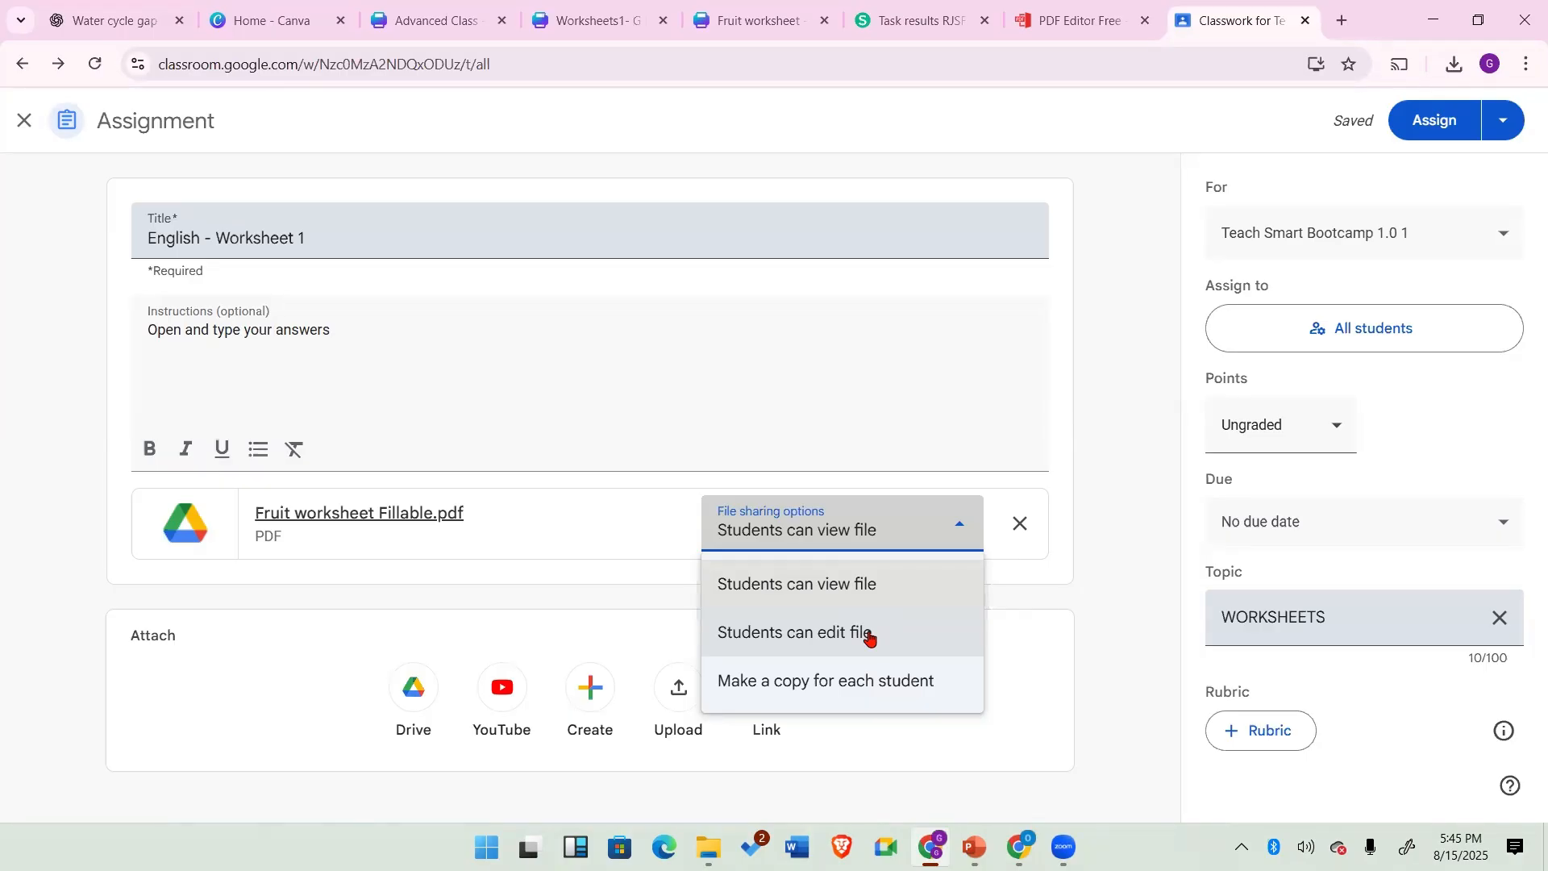
pyautogui.click(830, 627)
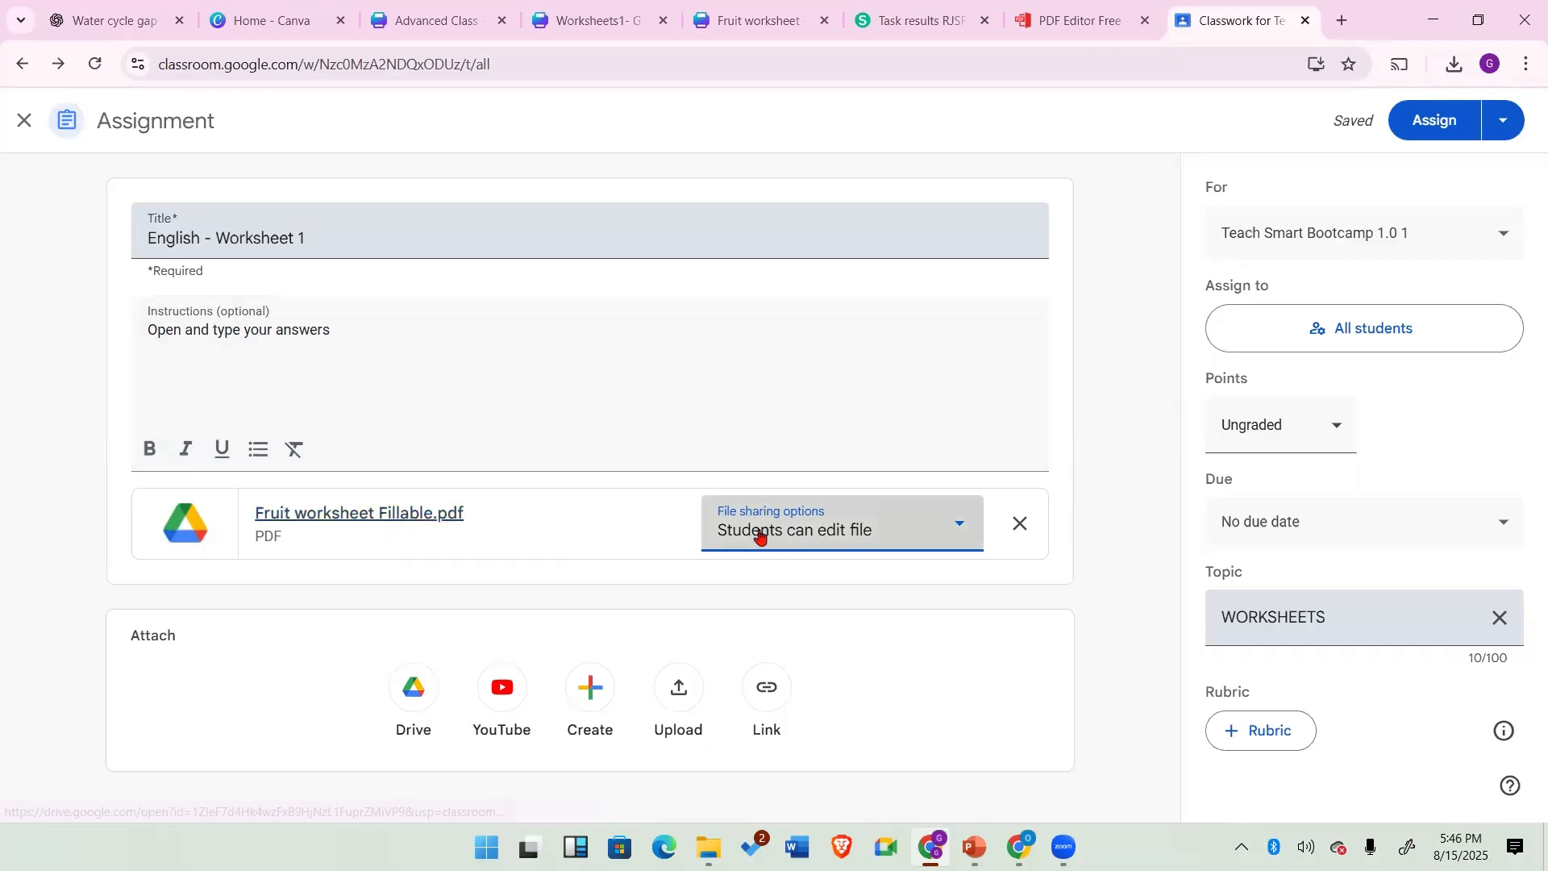
pyautogui.click(962, 527)
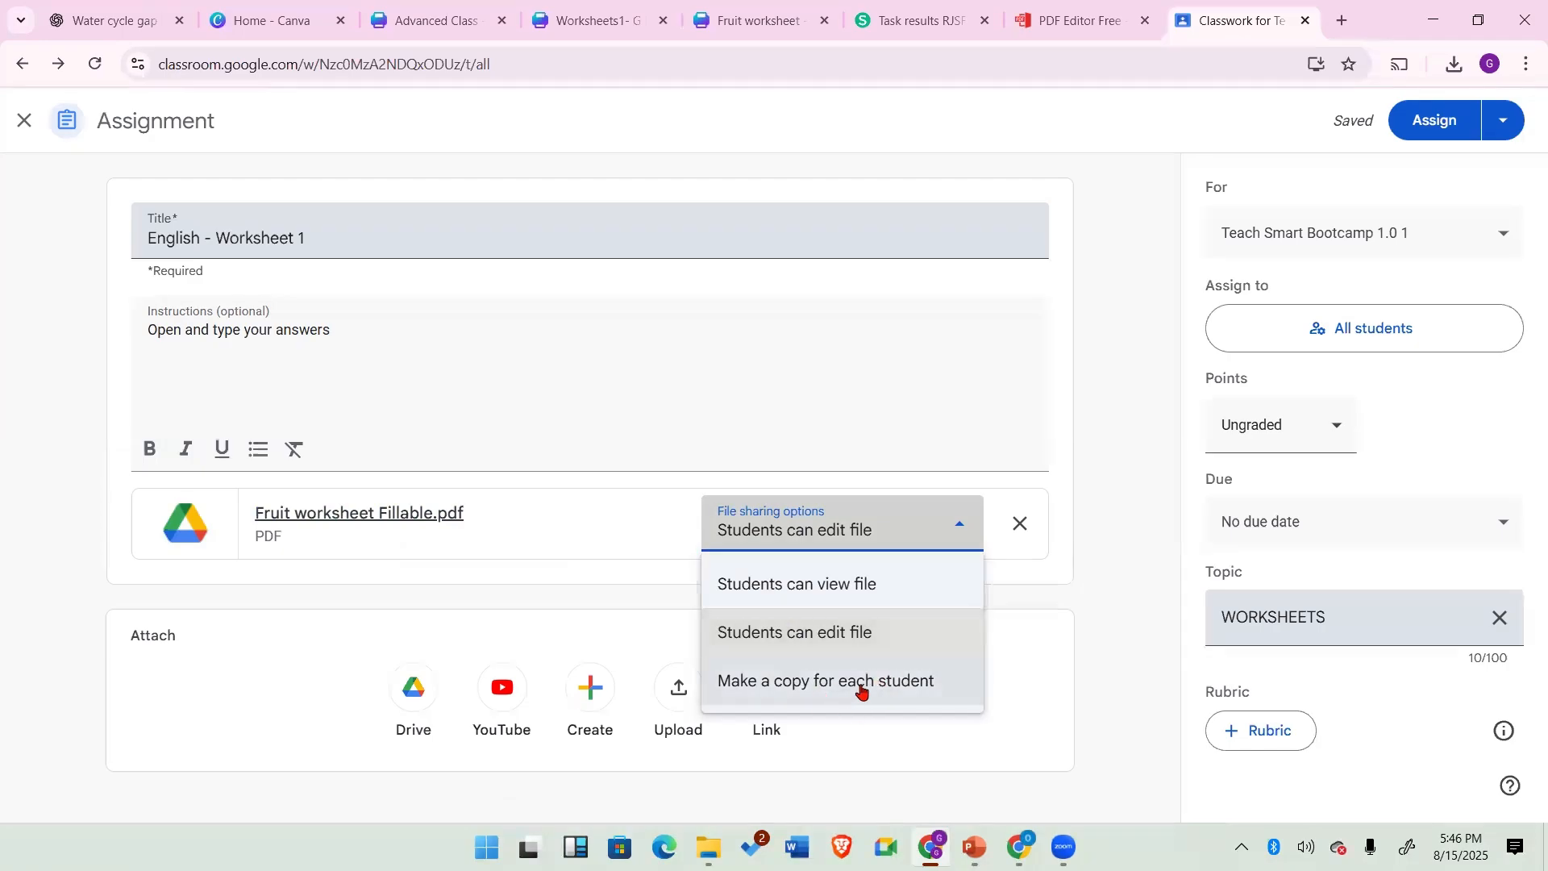
pyautogui.click(824, 683)
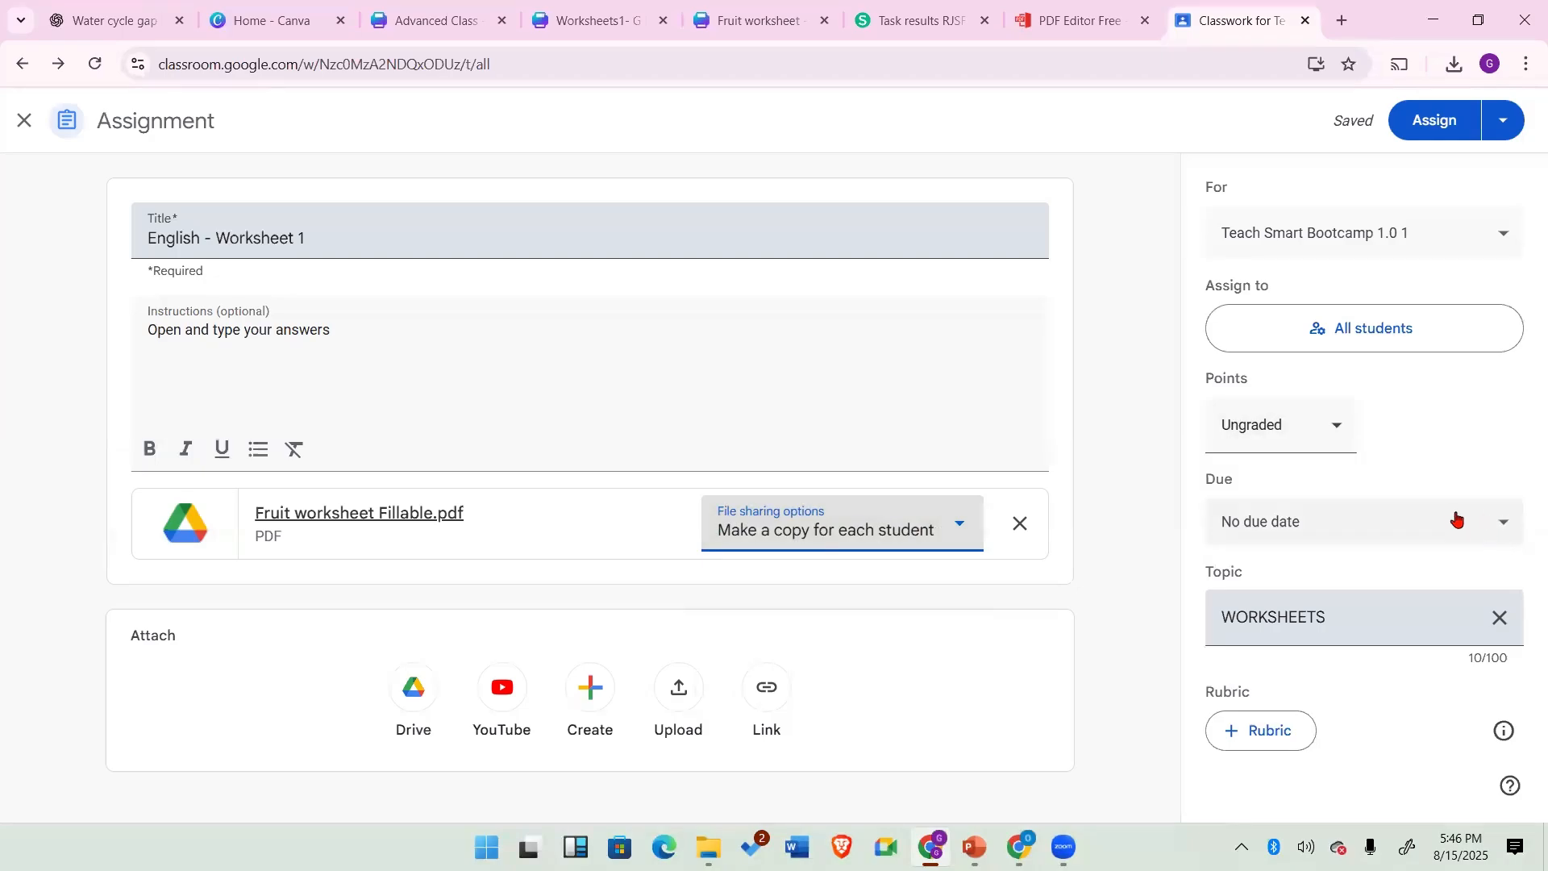
# Step: Set the due date to 08/15/2025 with a due time of 11:59 PM
pyautogui.click(1501, 523)
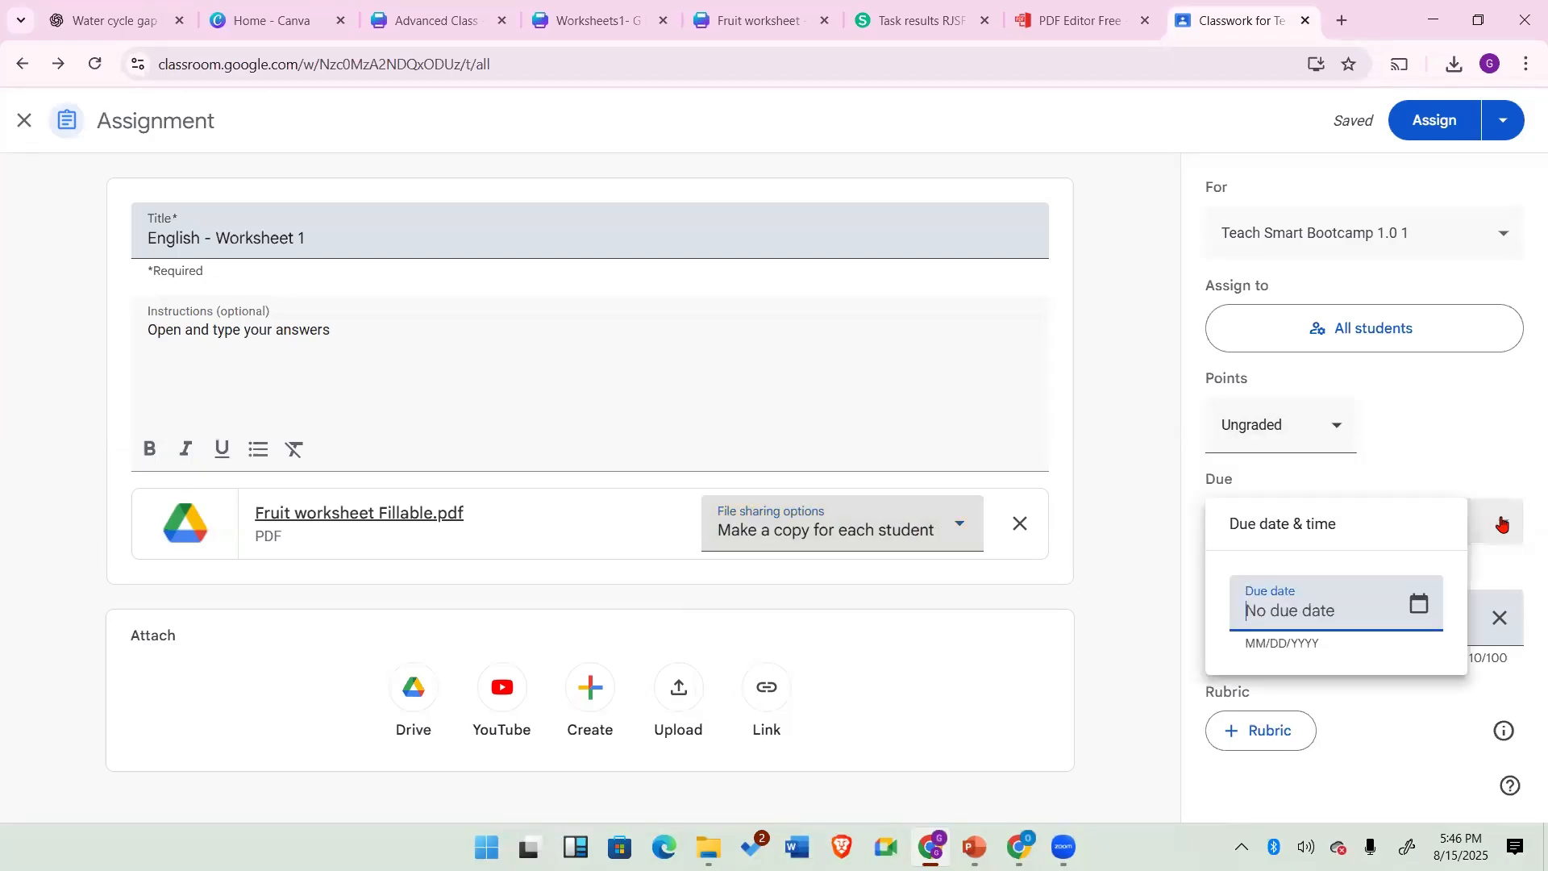
pyautogui.click(1420, 606)
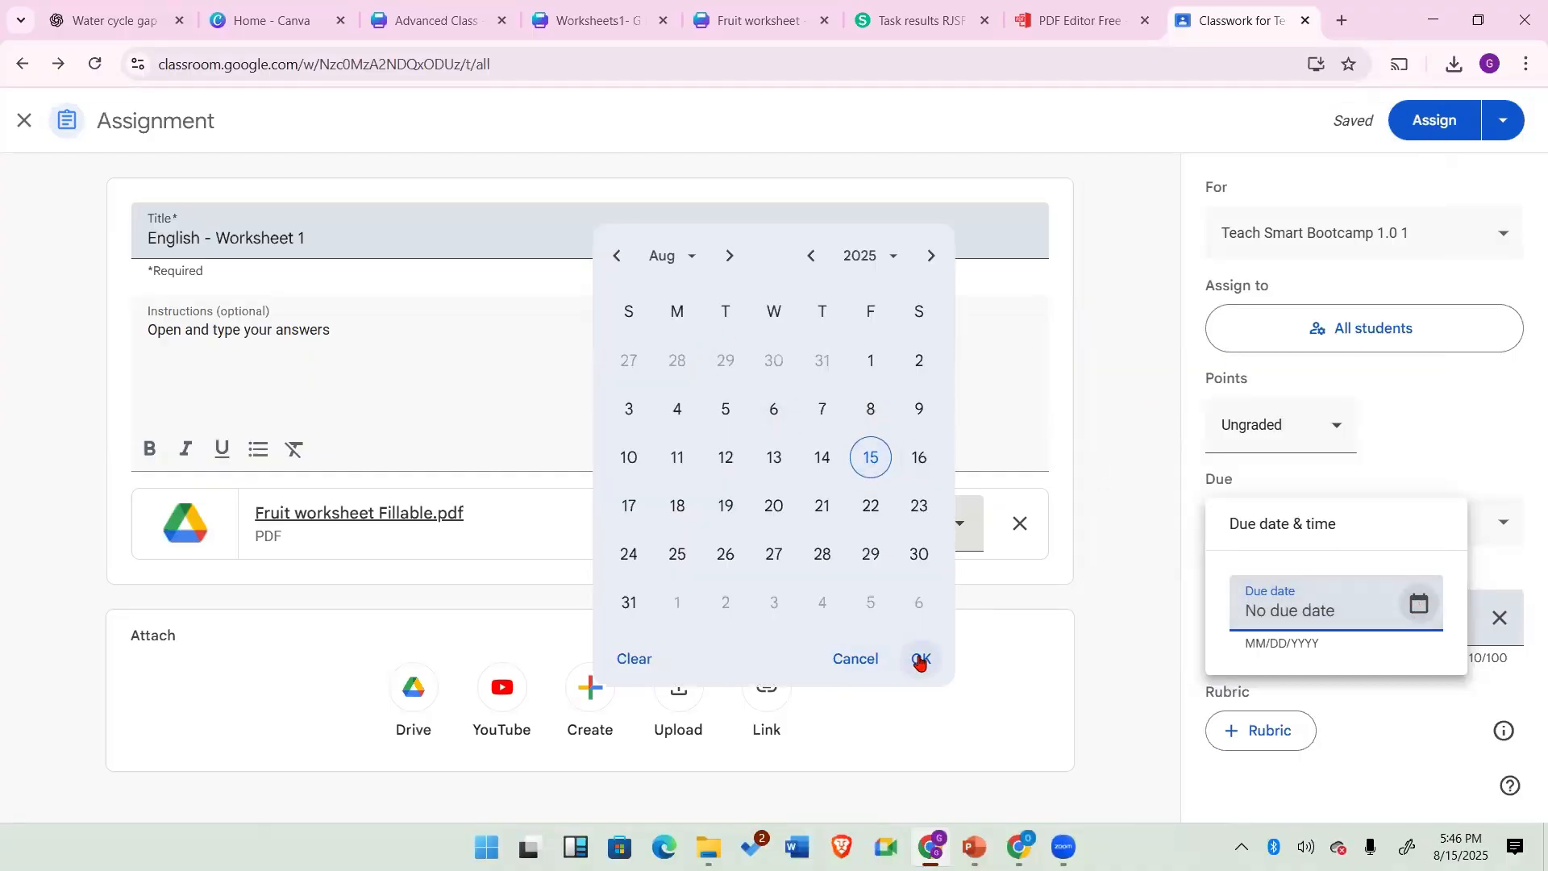
pyautogui.click(866, 458)
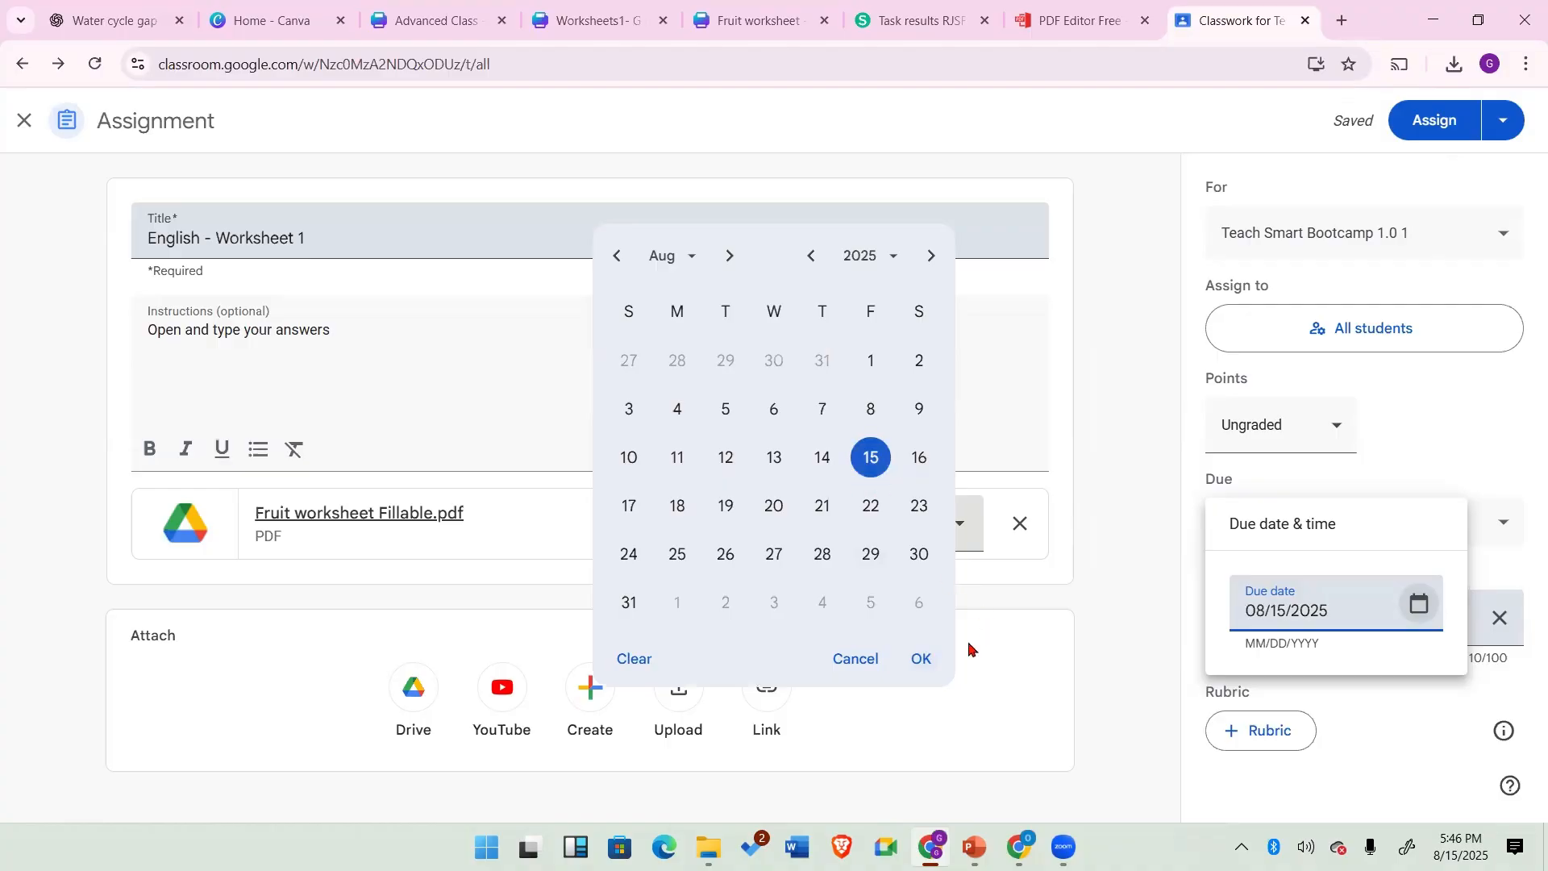
pyautogui.click(923, 660)
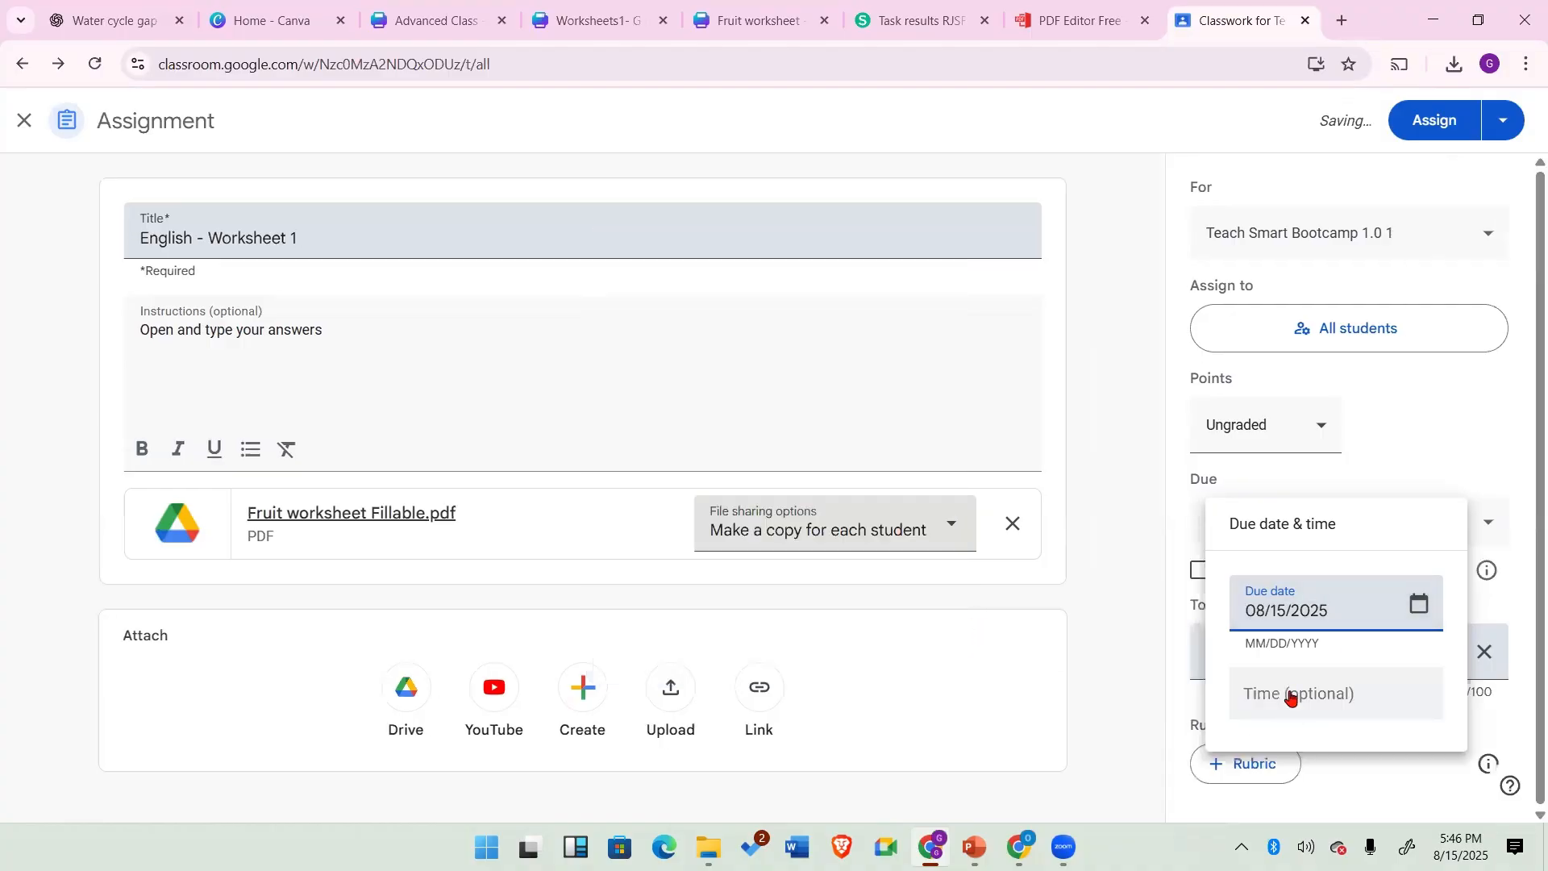
pyautogui.click(1290, 699)
pyautogui.click(1323, 695)
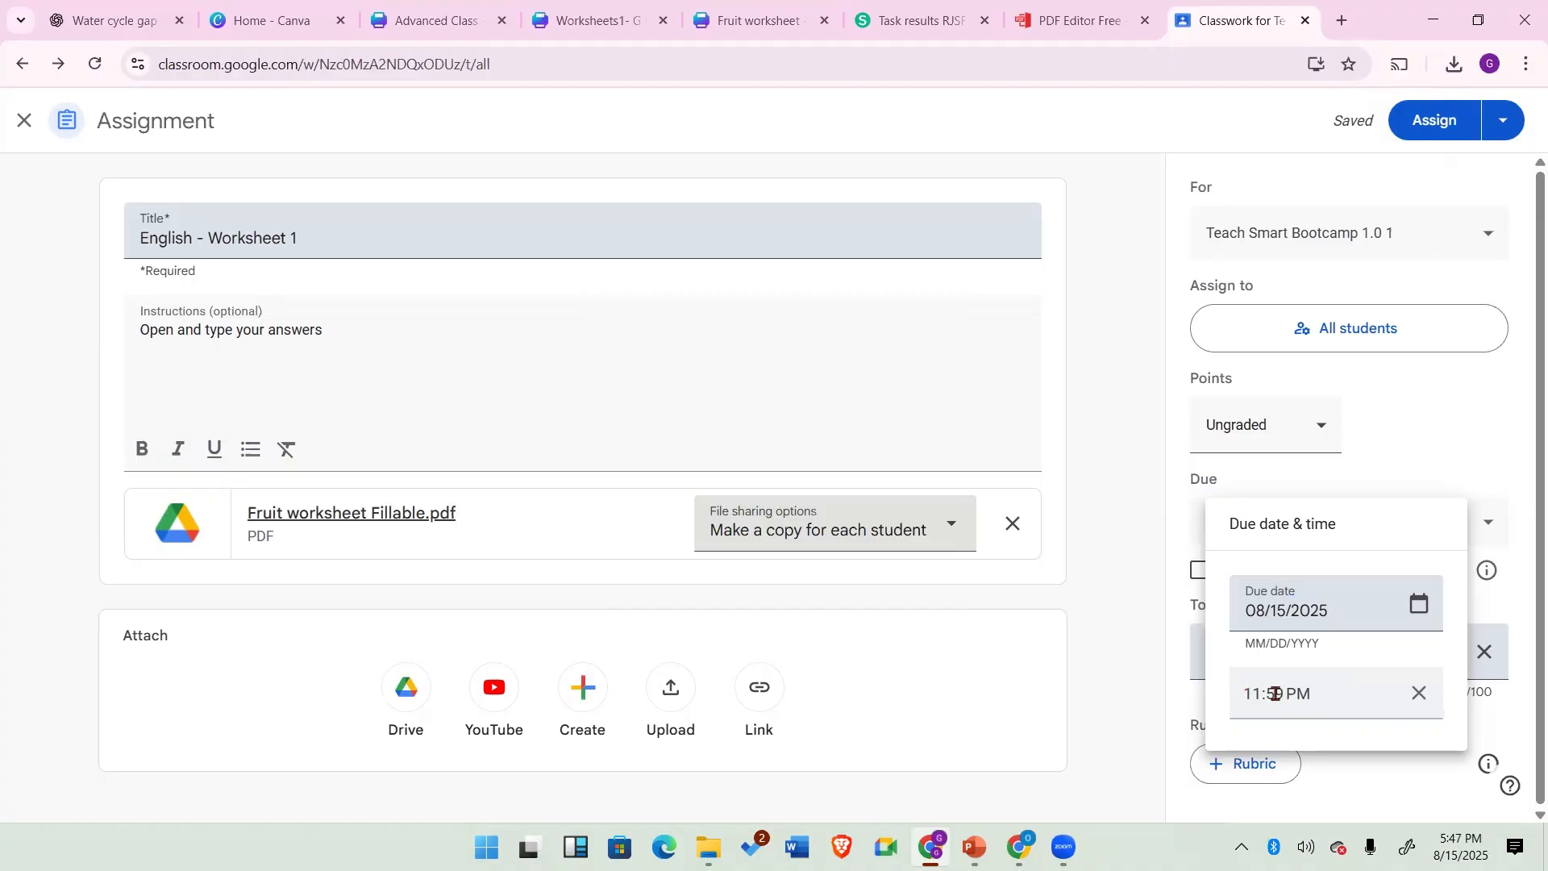
pyautogui.click(1469, 476)
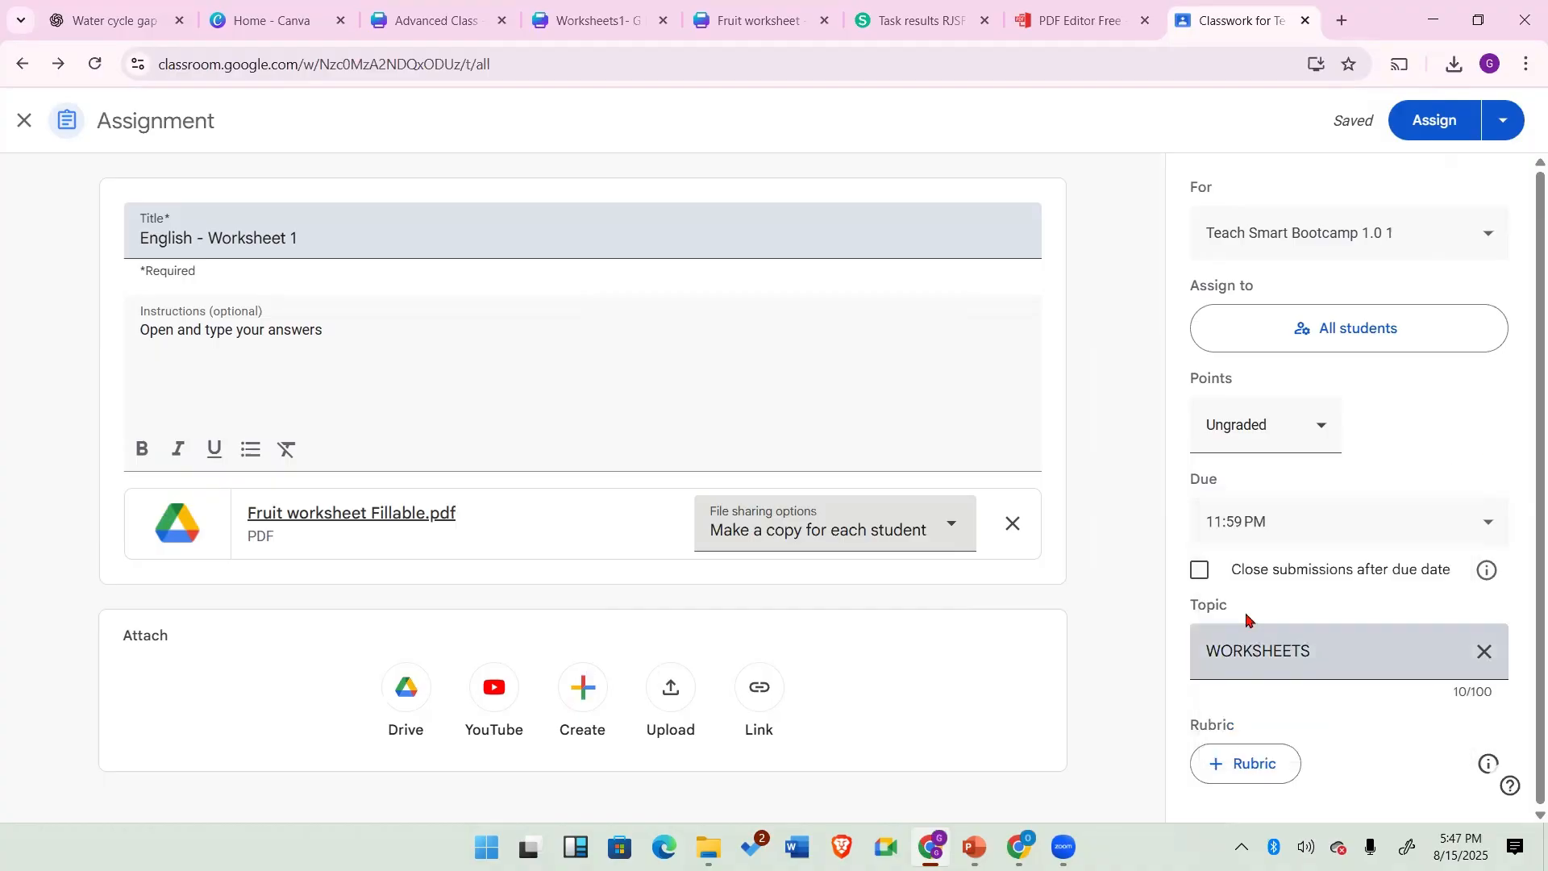
# Step: Enable closing submissions after the due date and assign the work
pyautogui.click(1199, 570)
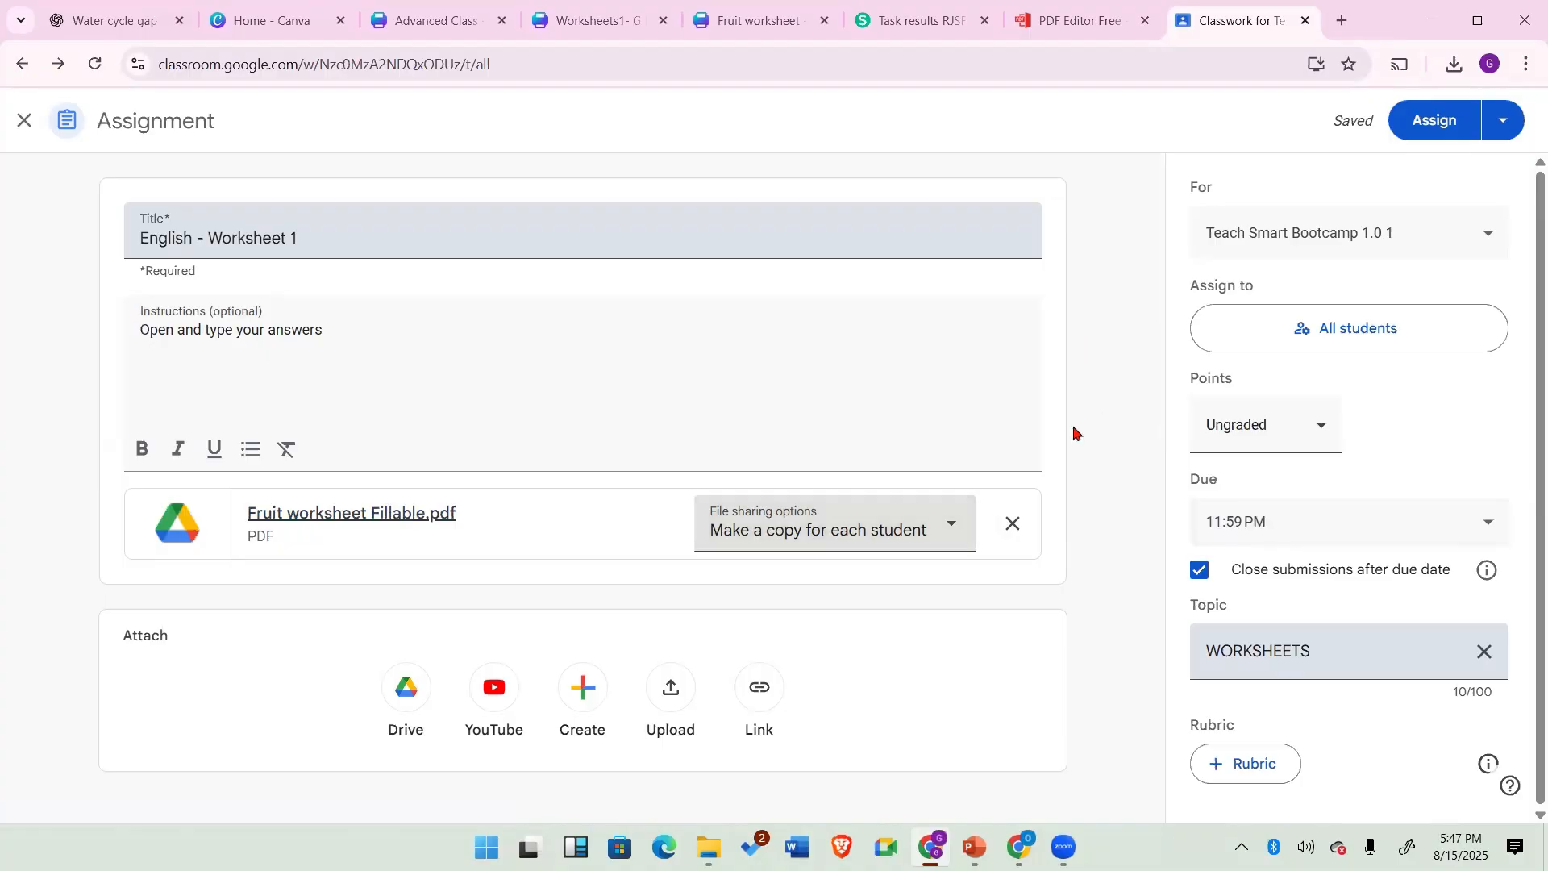
pyautogui.click(1441, 121)
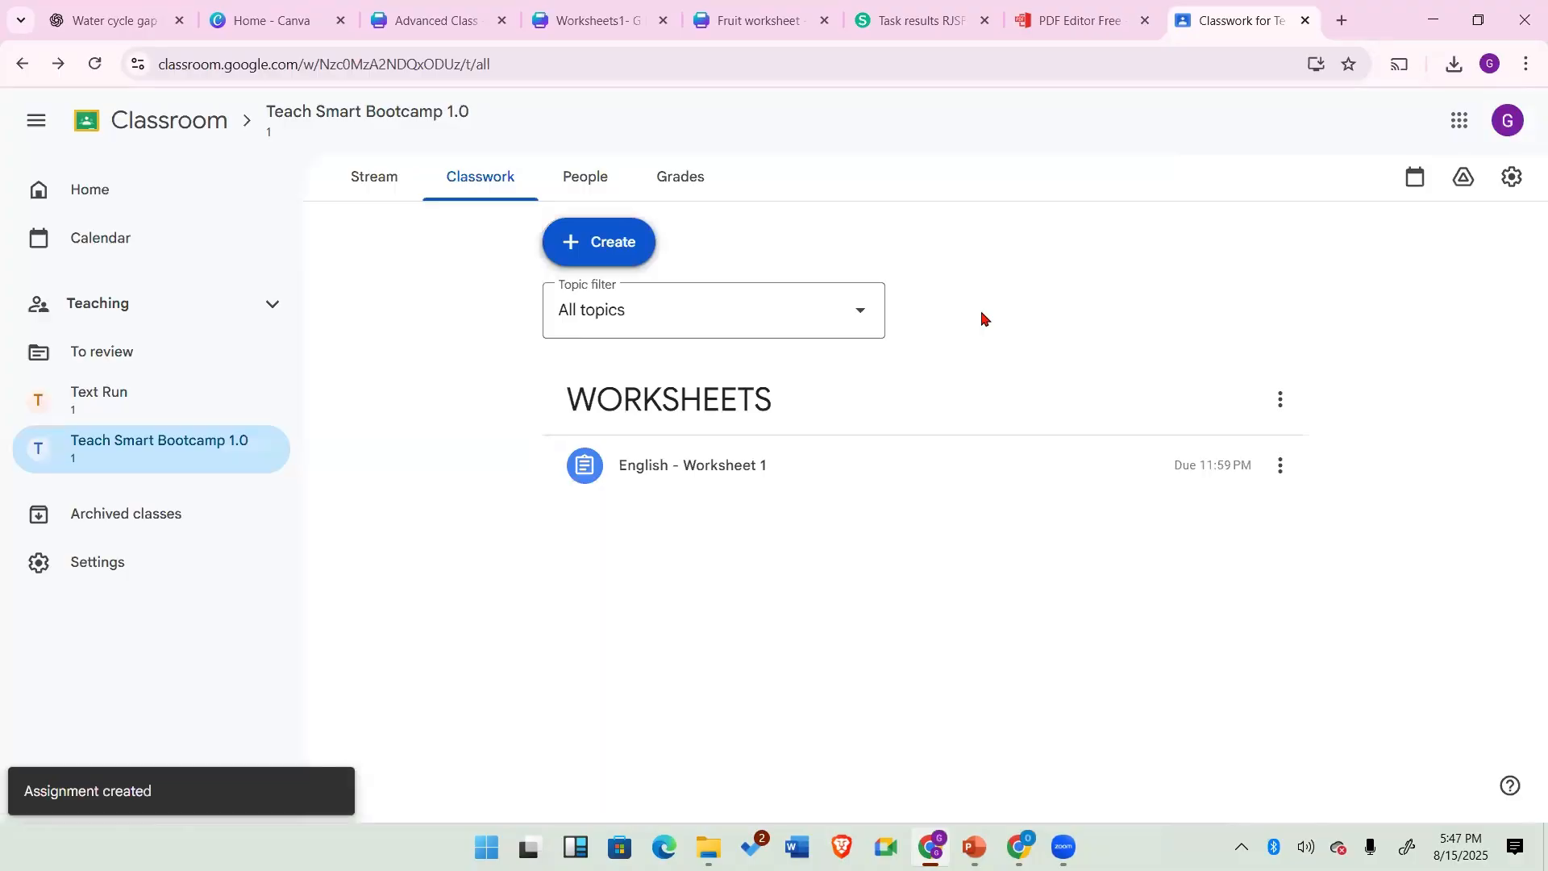
# Step: Review the class's list of teachers and students
pyautogui.click(590, 178)
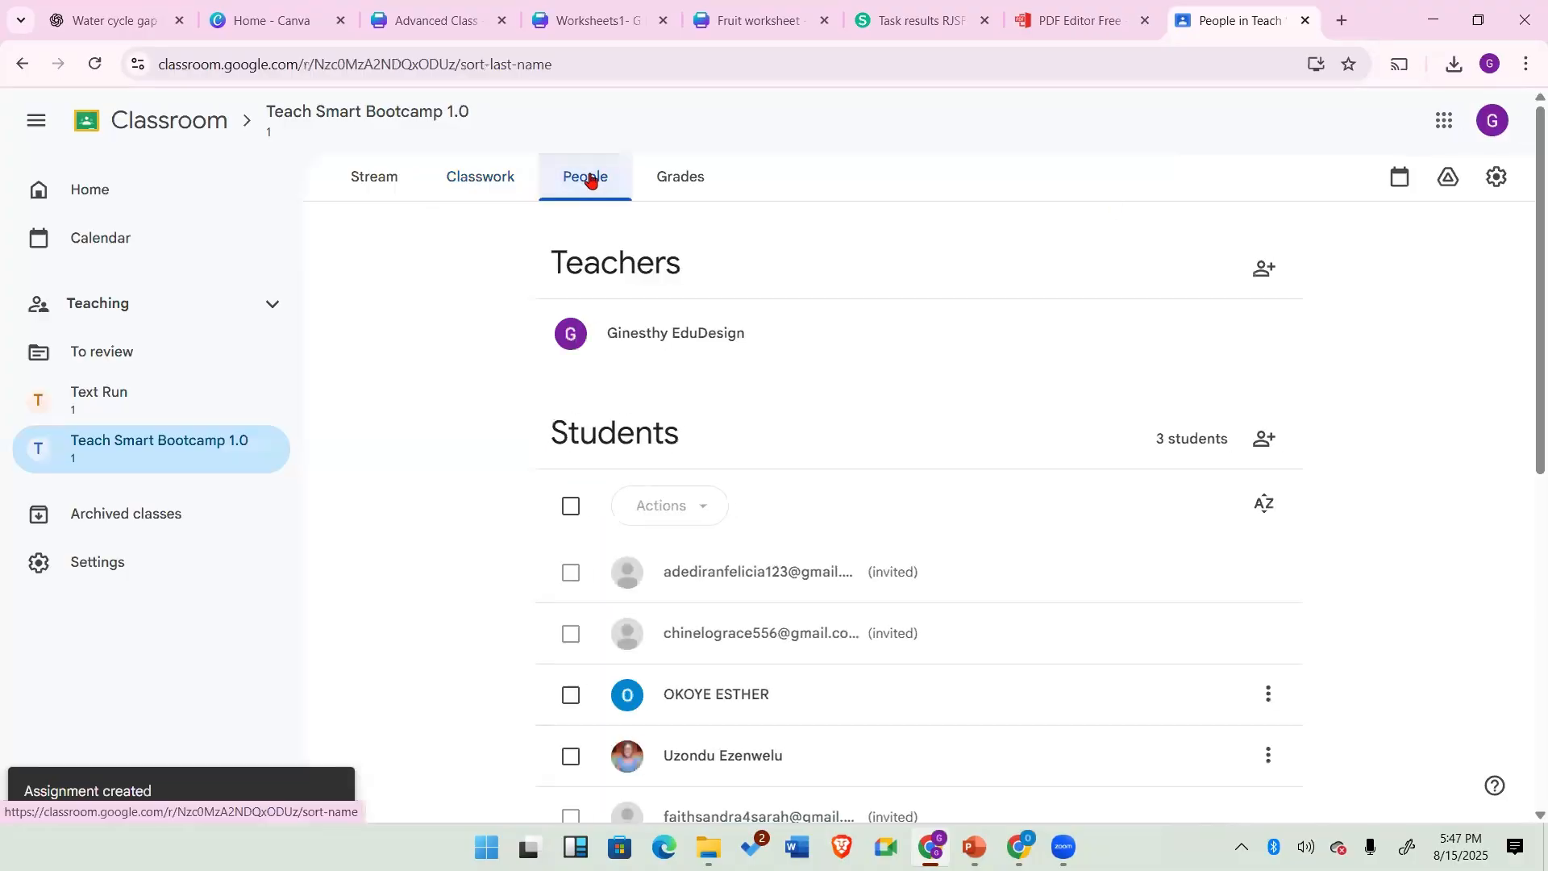
pyautogui.scroll(-3, 918, 525)
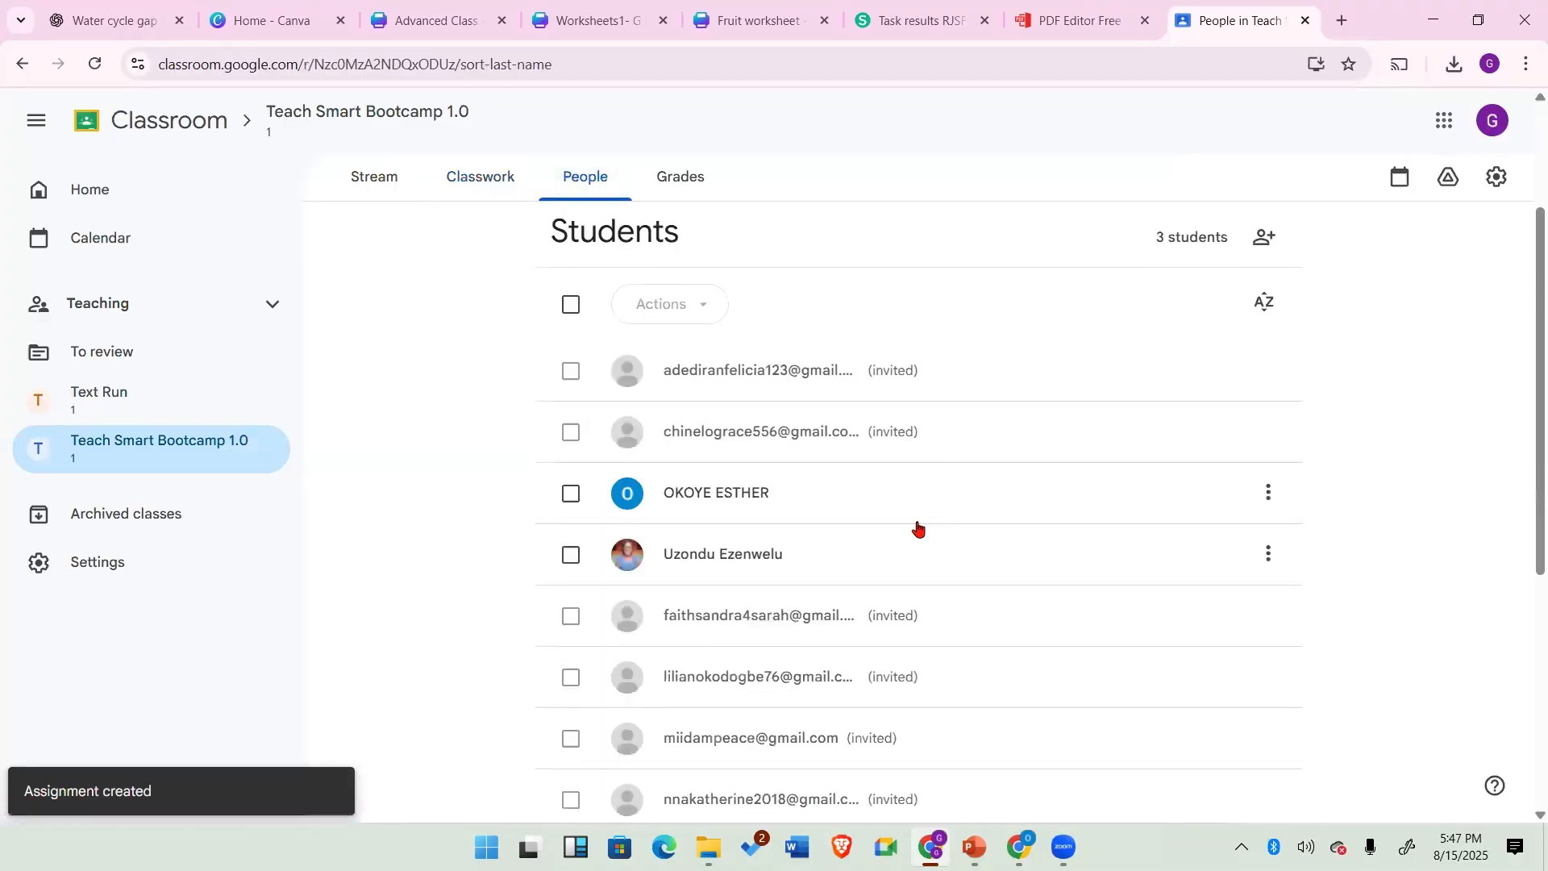
pyautogui.scroll(-3, 918, 526)
pyautogui.scroll(5, 919, 526)
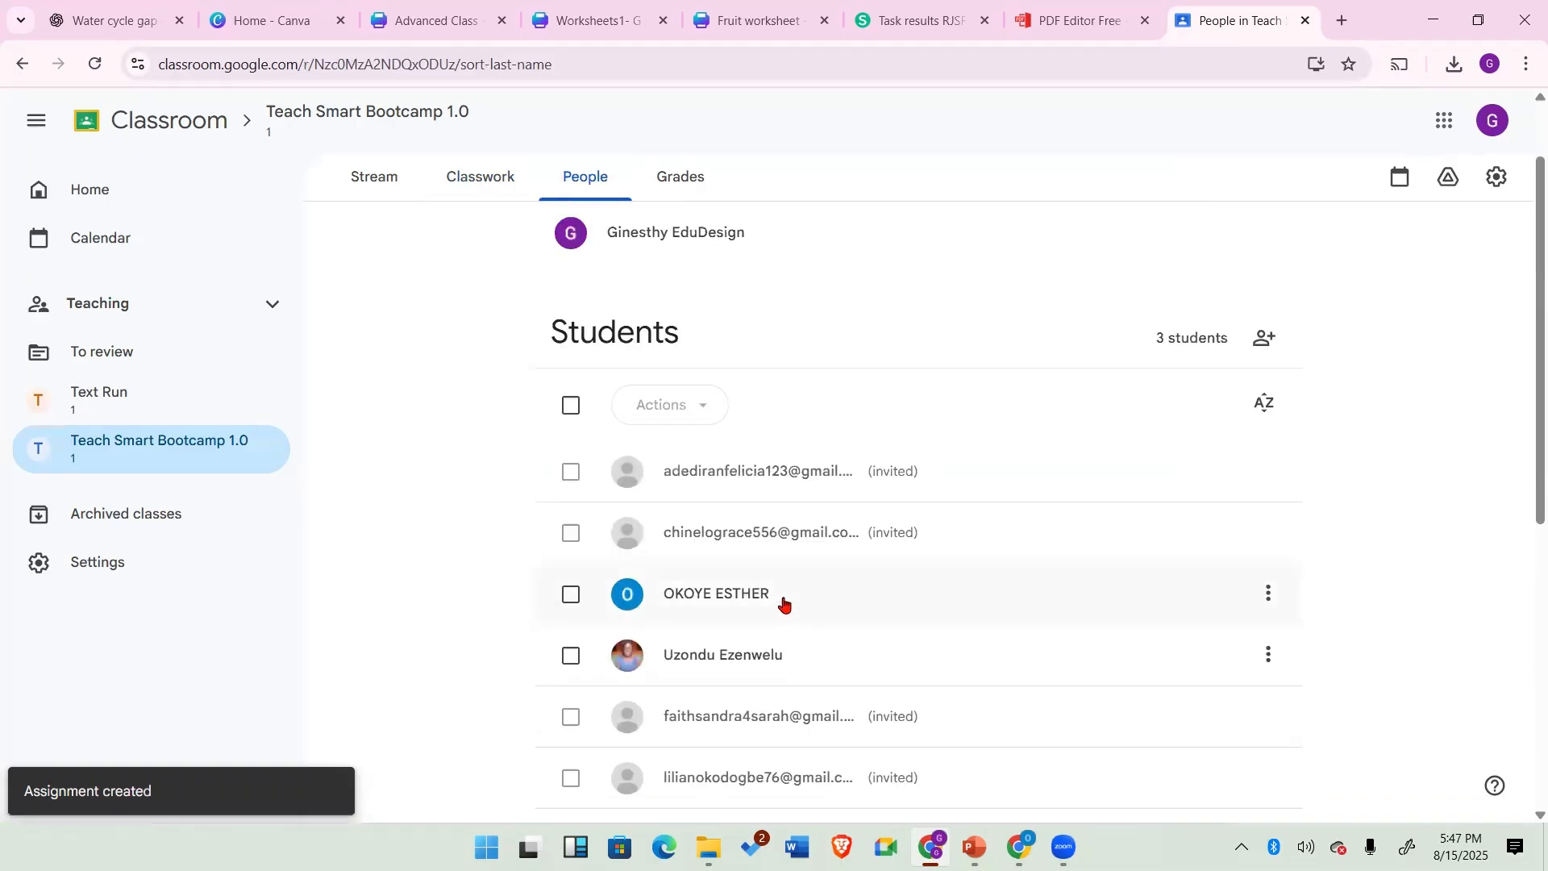
pyautogui.scroll(1, 470, 390)
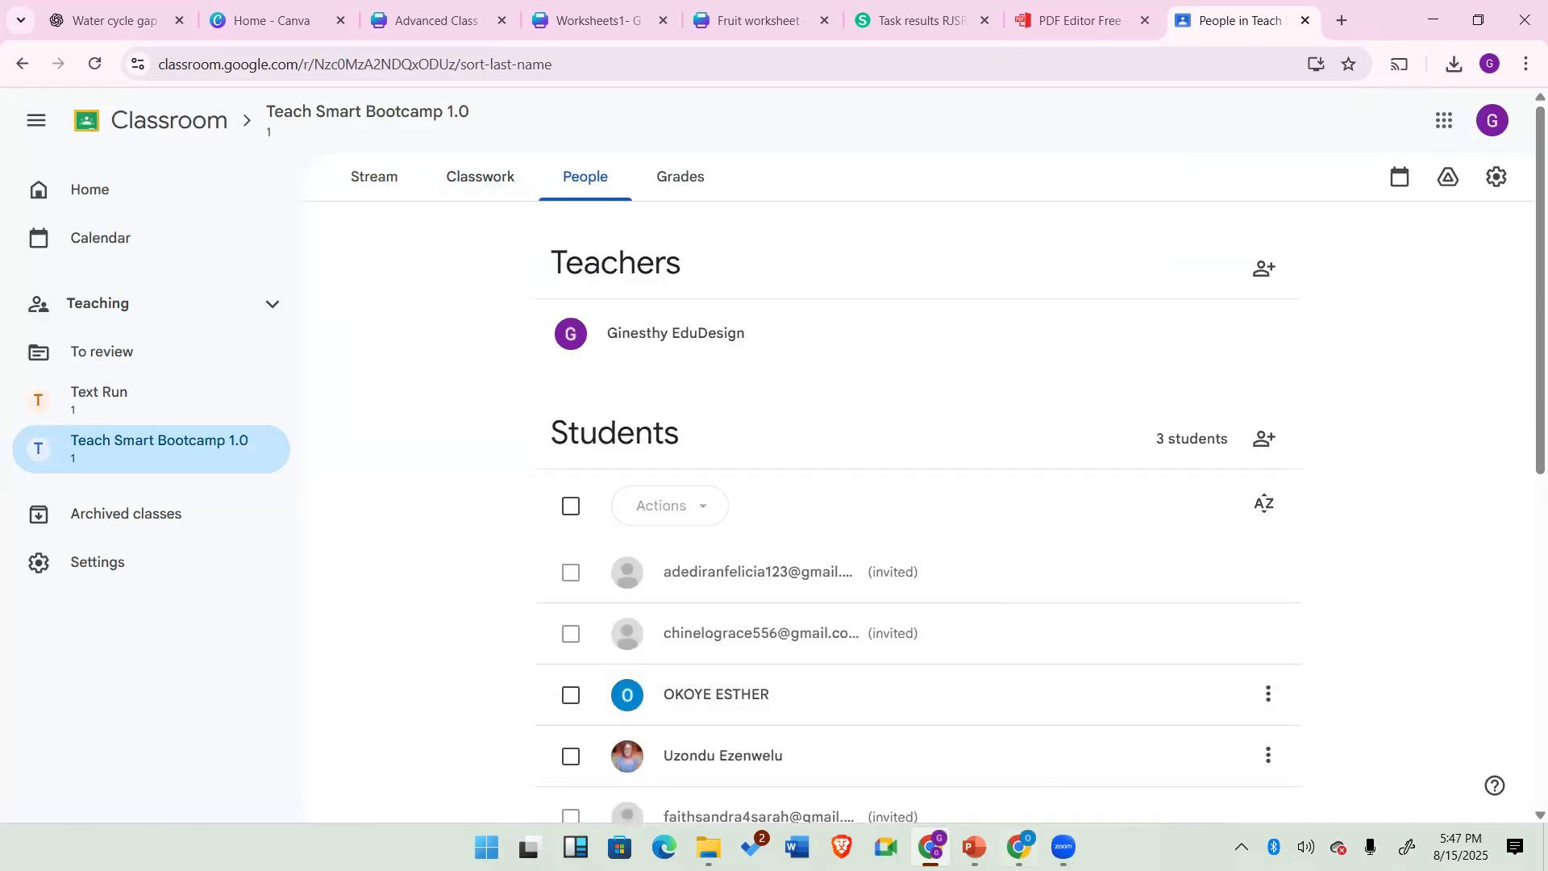
# Step: Switch to the student account's browser window and open the Classroom home page
pyautogui.click(1019, 847)
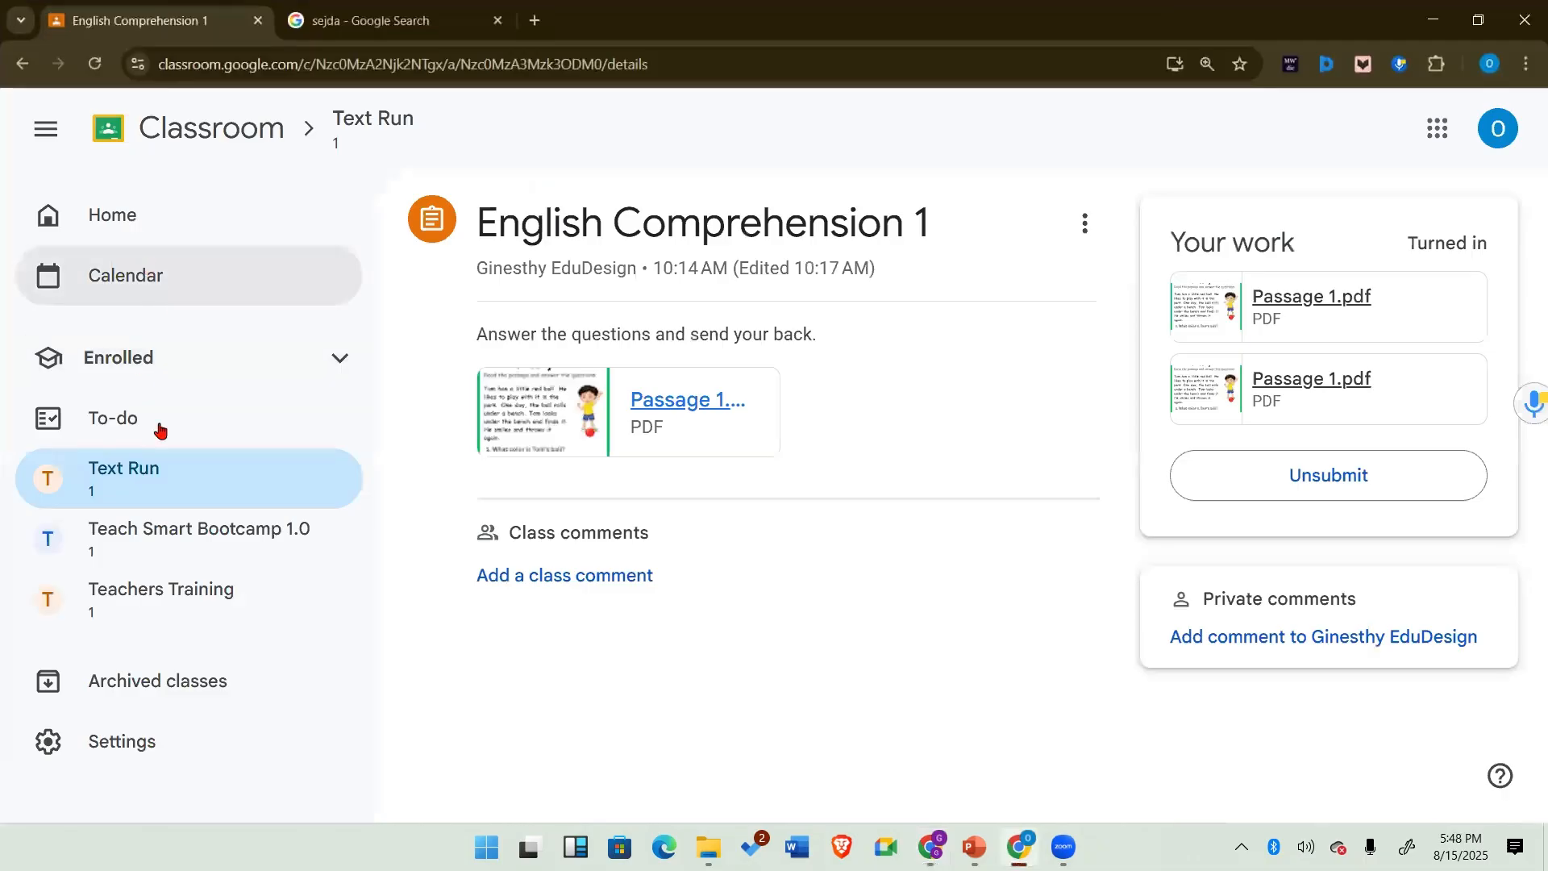
pyautogui.click(214, 121)
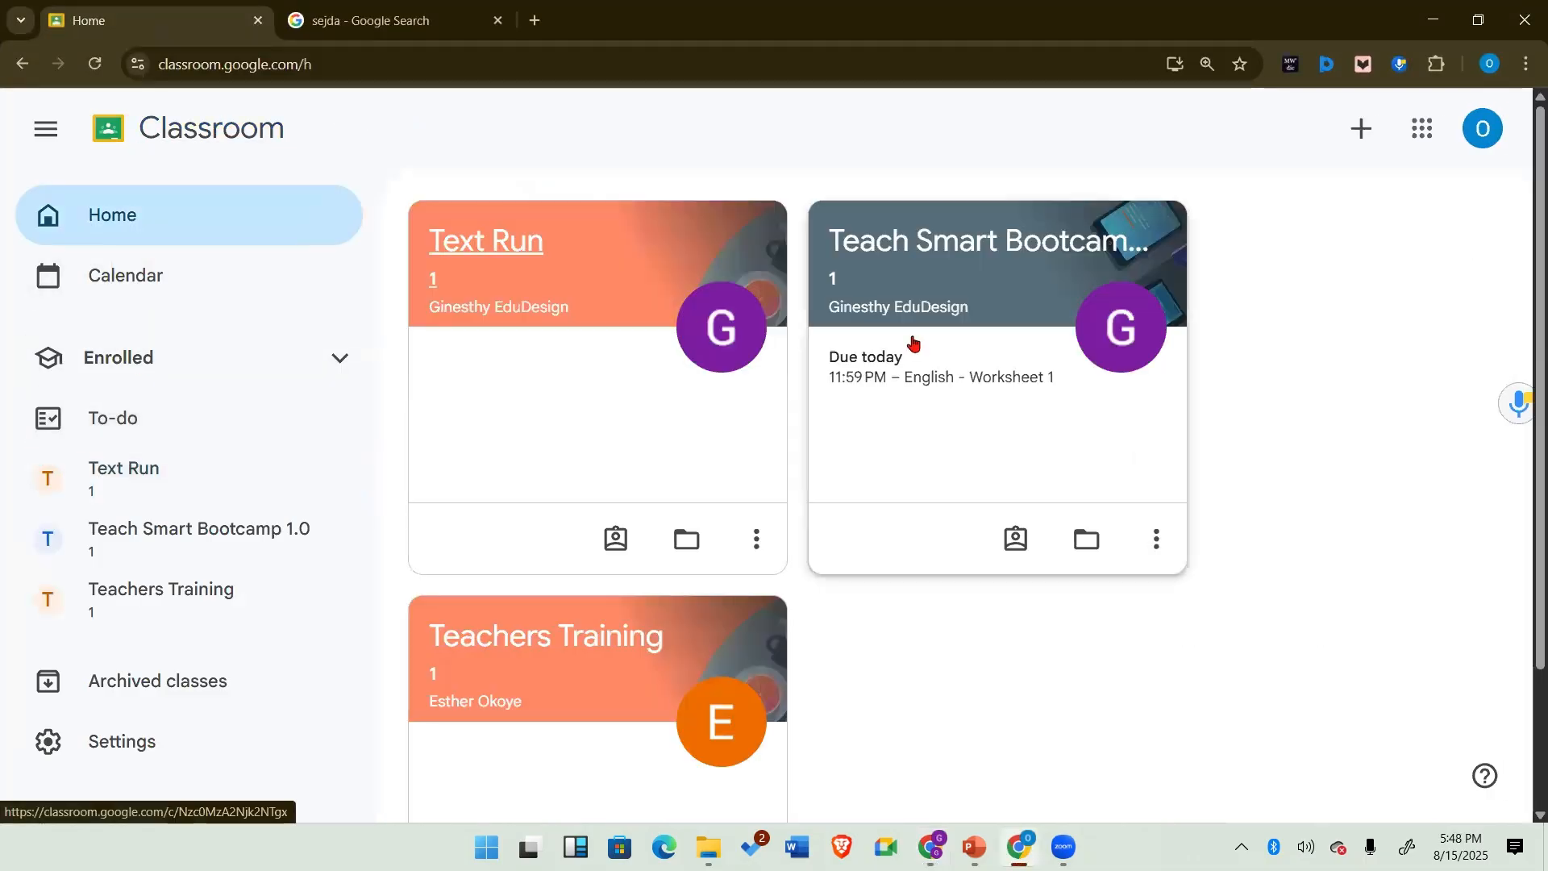
# Step: Open the English - Worksheet 1 assignment in Teach Smart Bootcamp 1.0 and preview its attached worksheet PDF
pyautogui.click(938, 248)
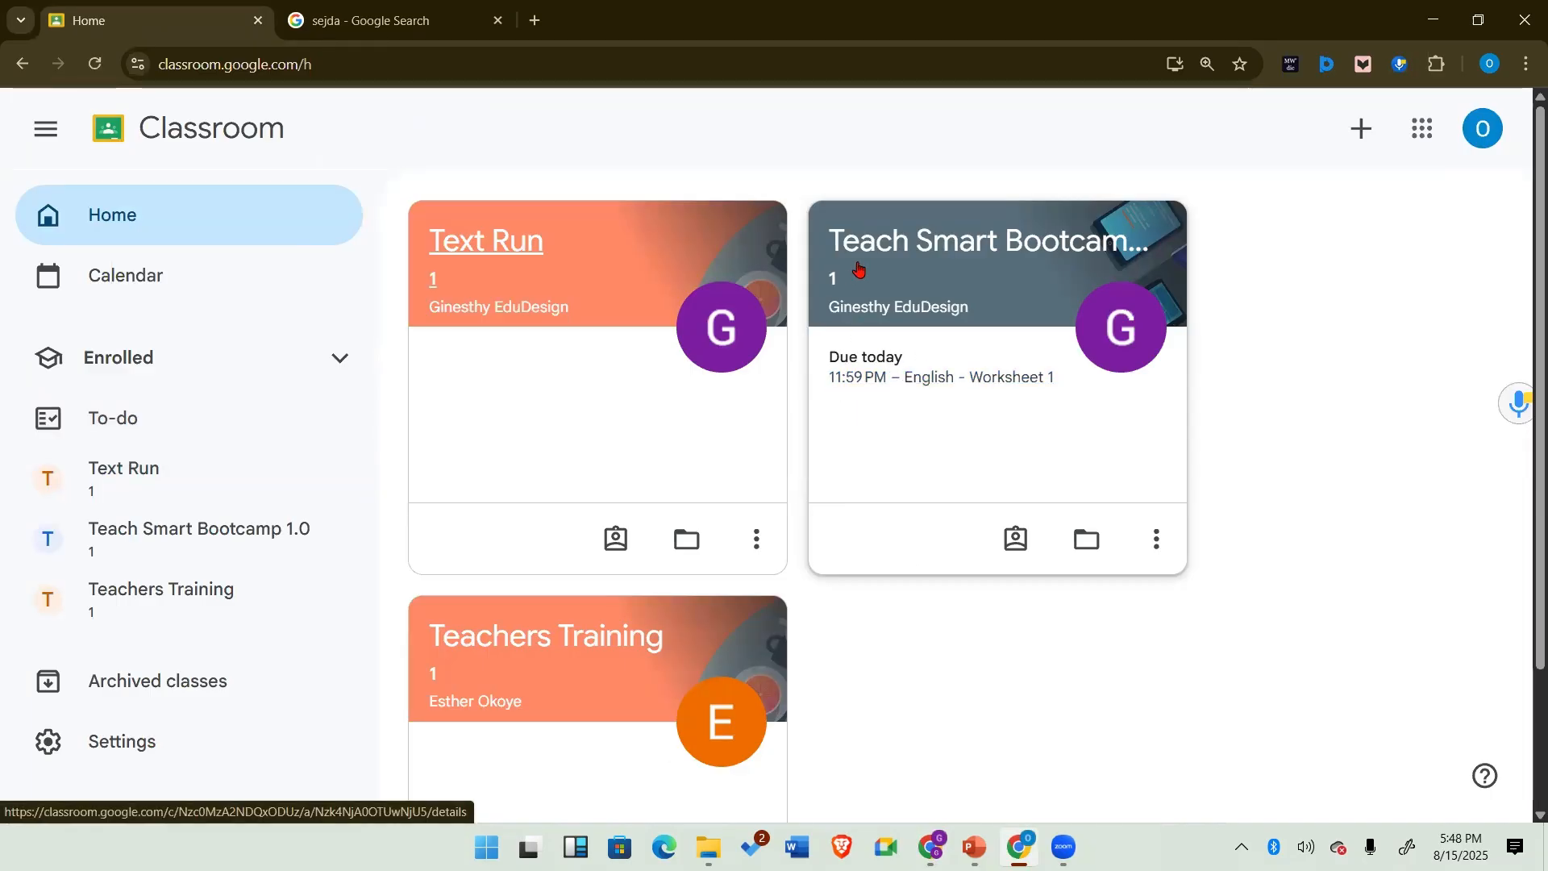
pyautogui.click(941, 380)
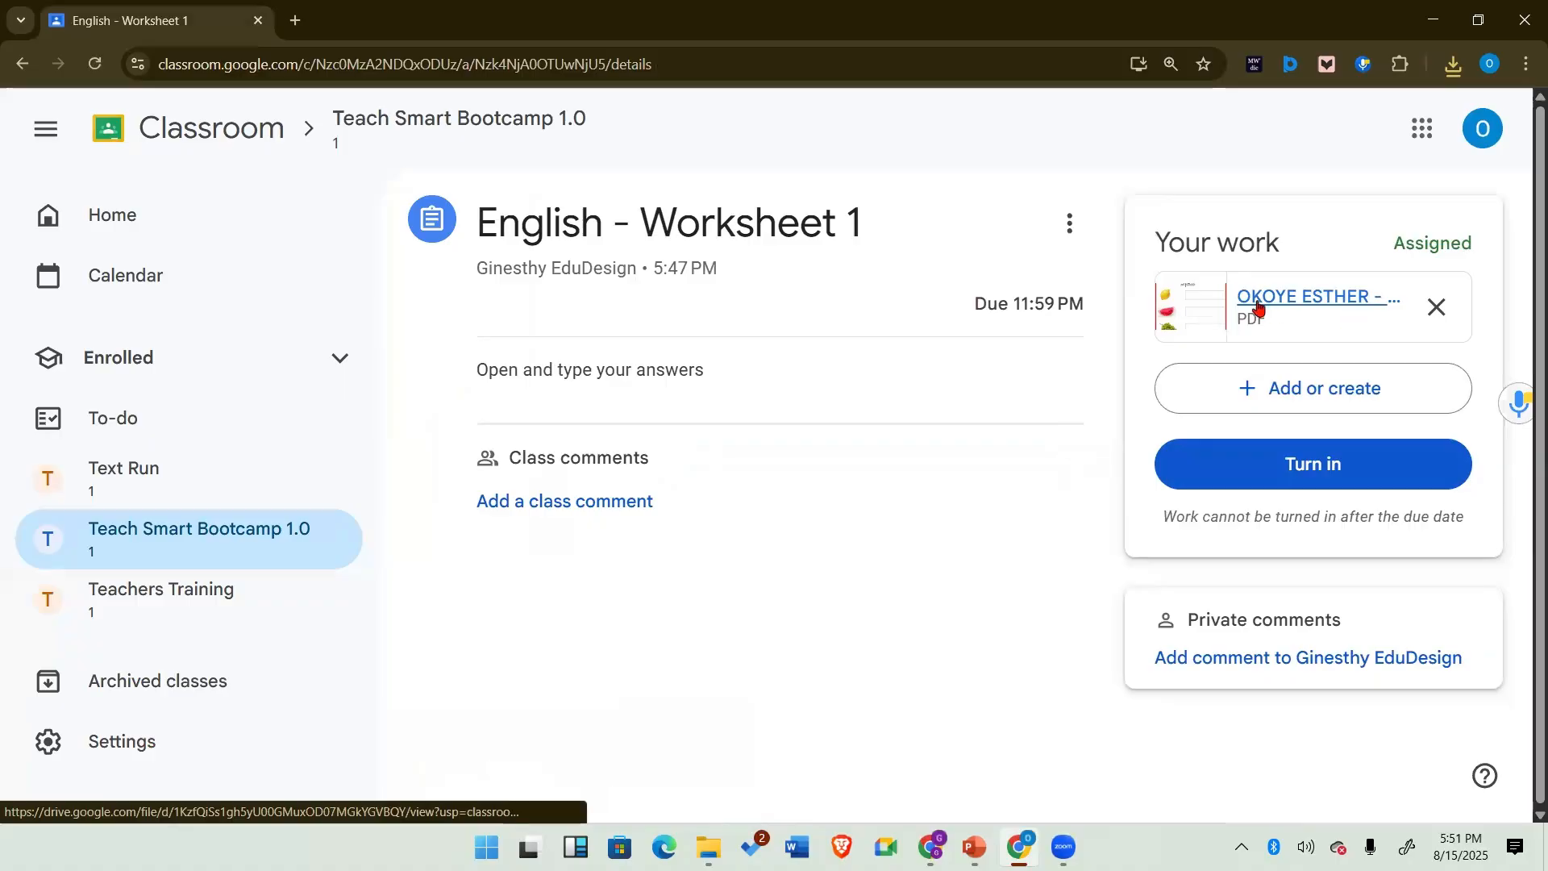
pyautogui.click(1286, 299)
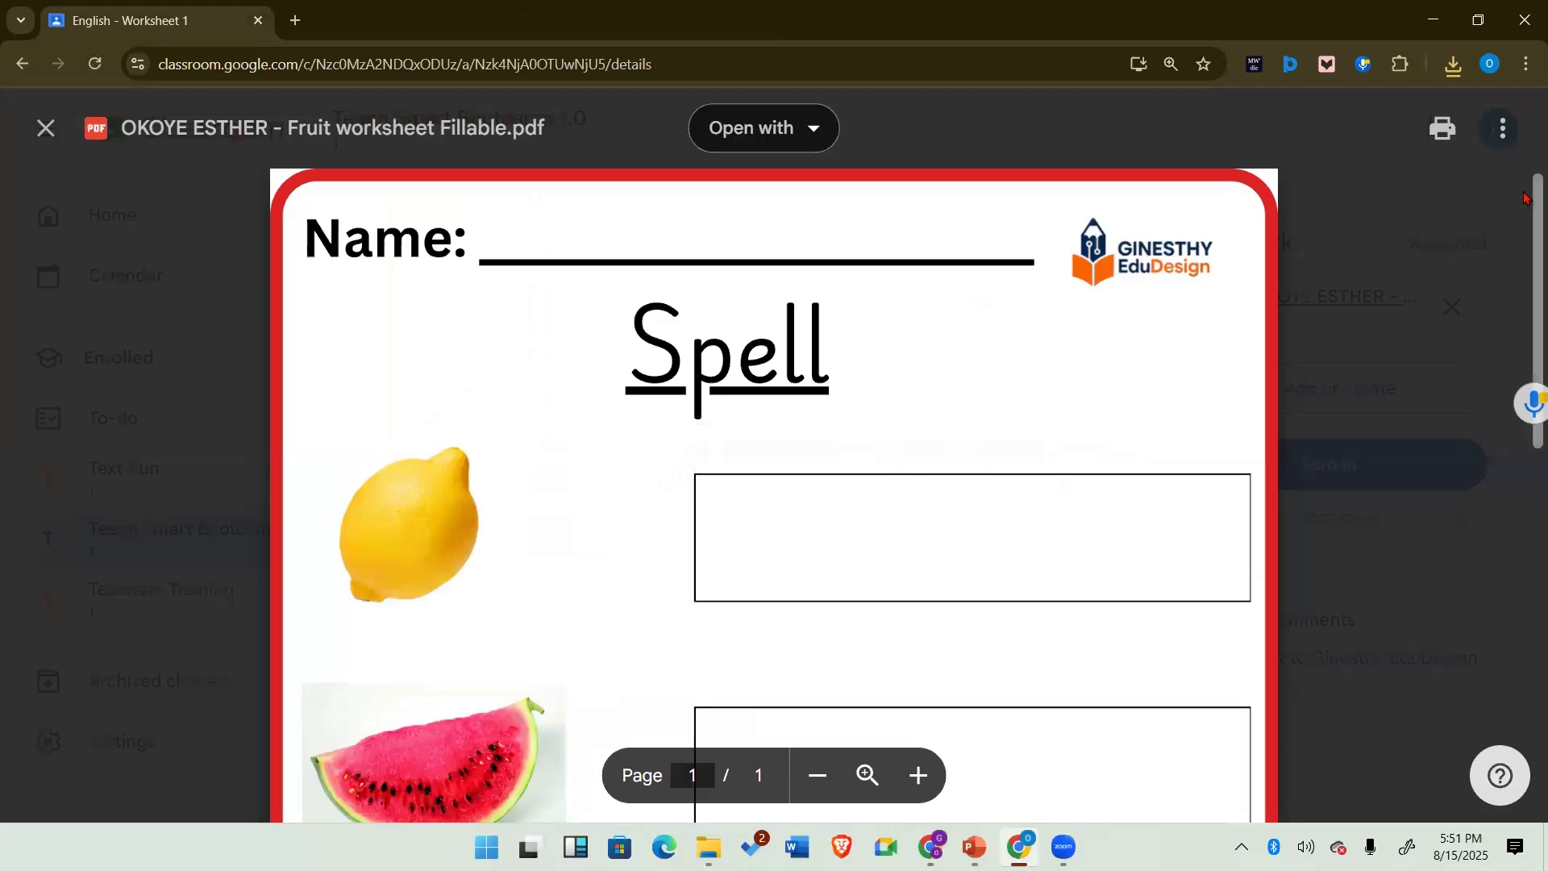
# Step: Download the Fruit worksheet Fillable PDF from Drive and open the downloaded copy in the browser
pyautogui.click(1505, 129)
pyautogui.click(1389, 256)
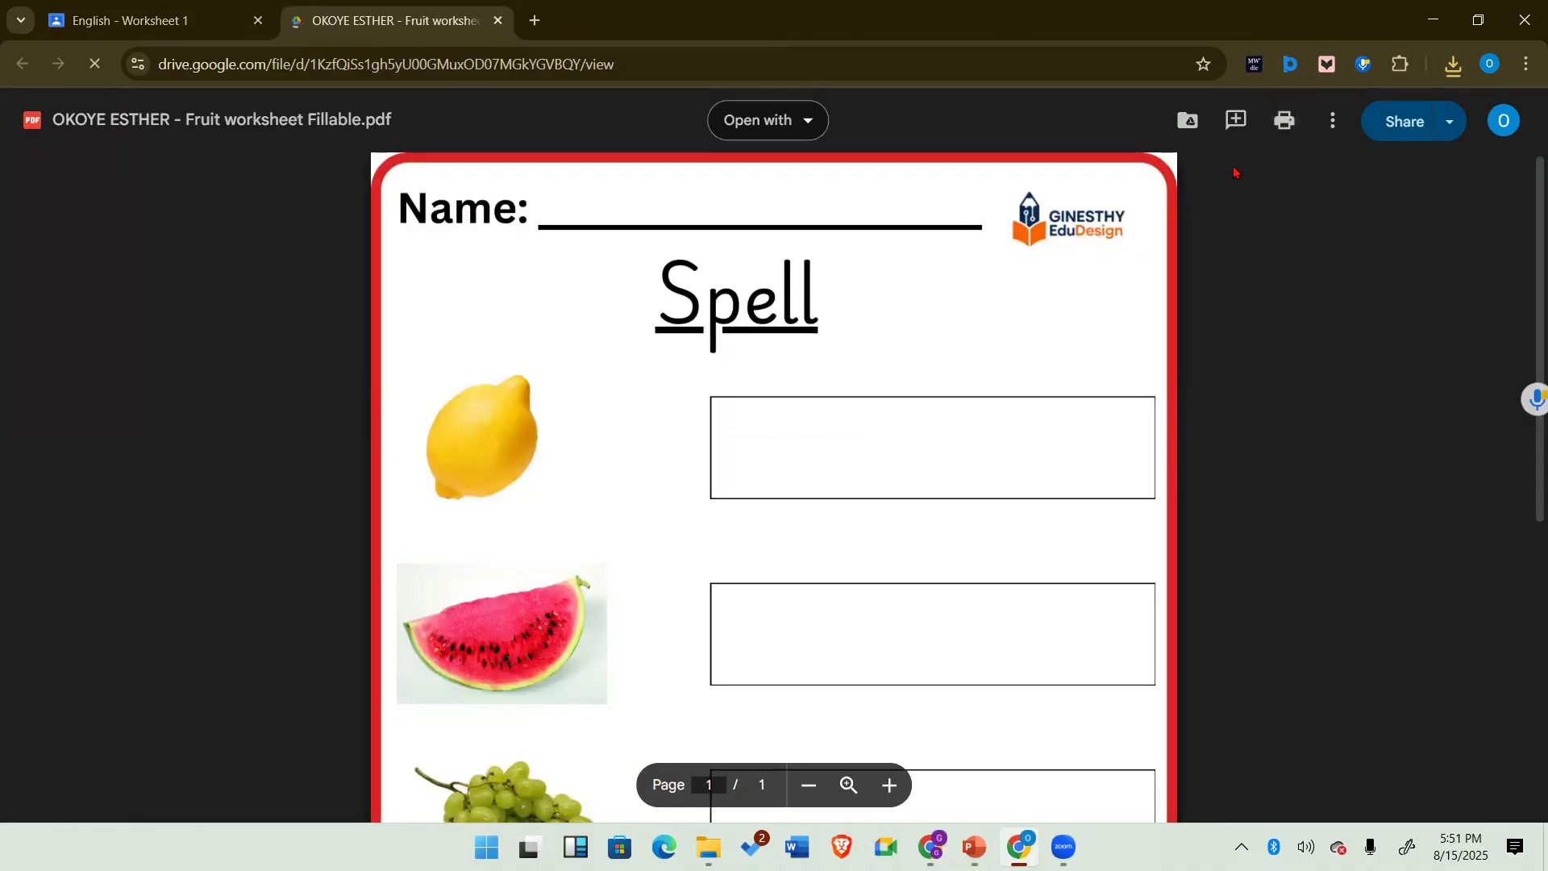
pyautogui.click(1331, 121)
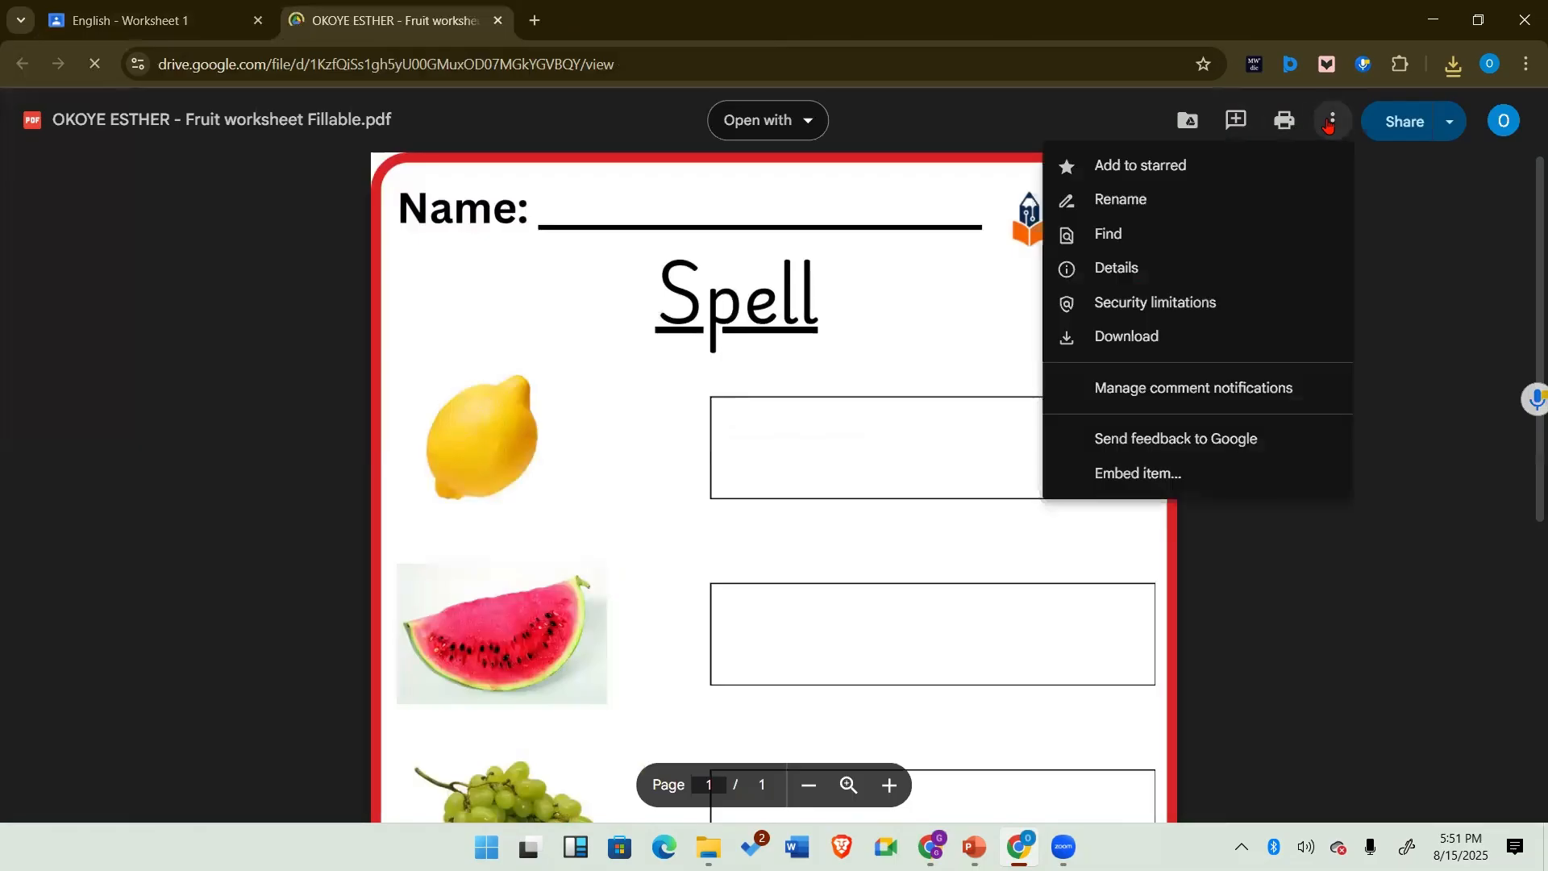
pyautogui.click(1081, 342)
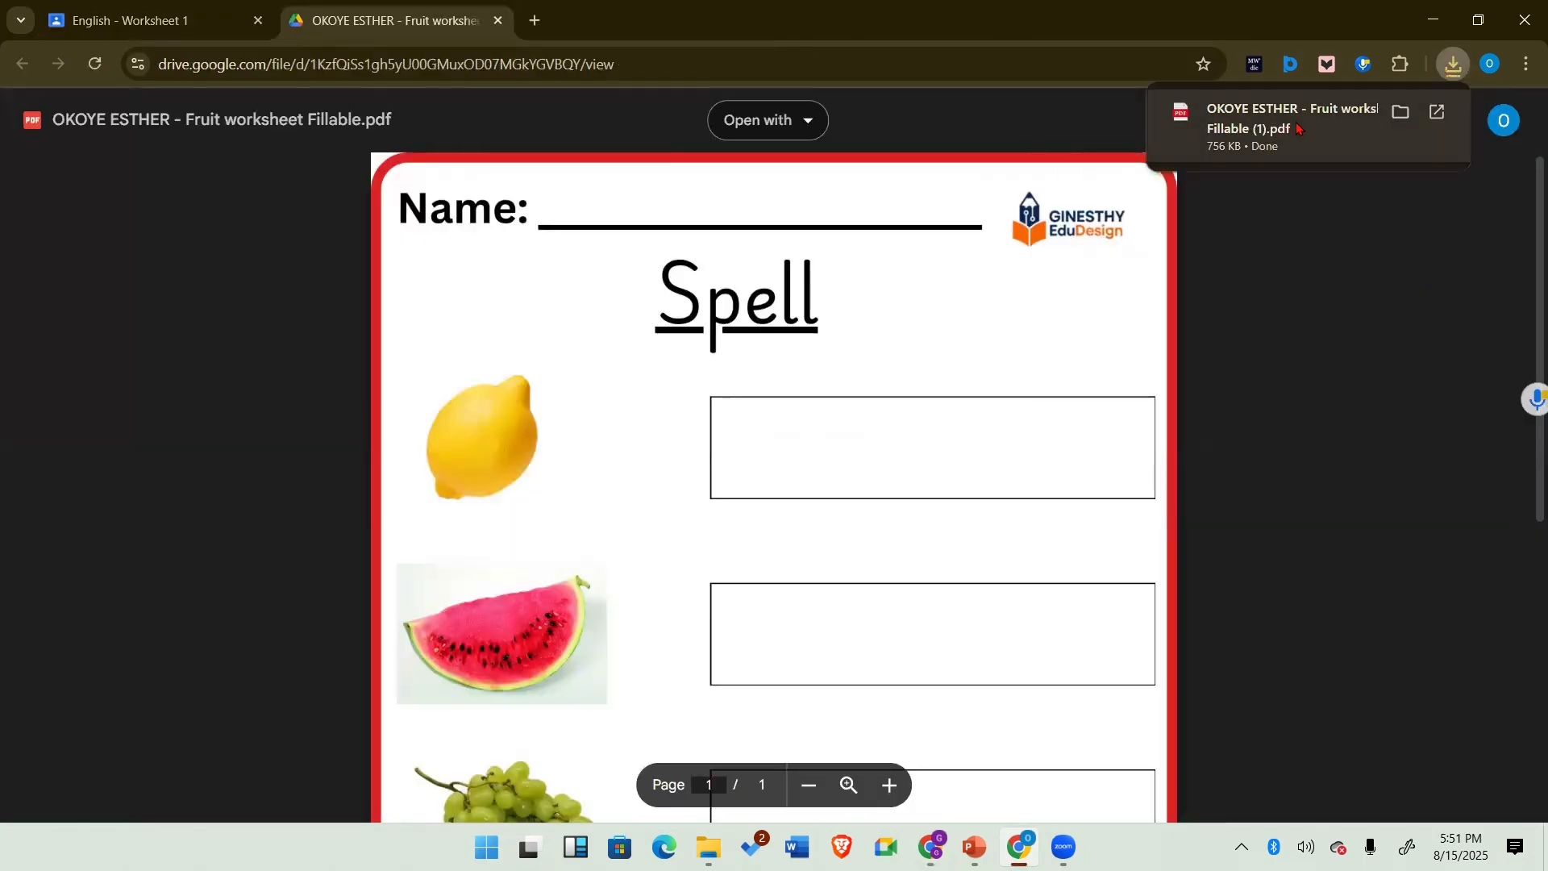
pyautogui.click(1298, 129)
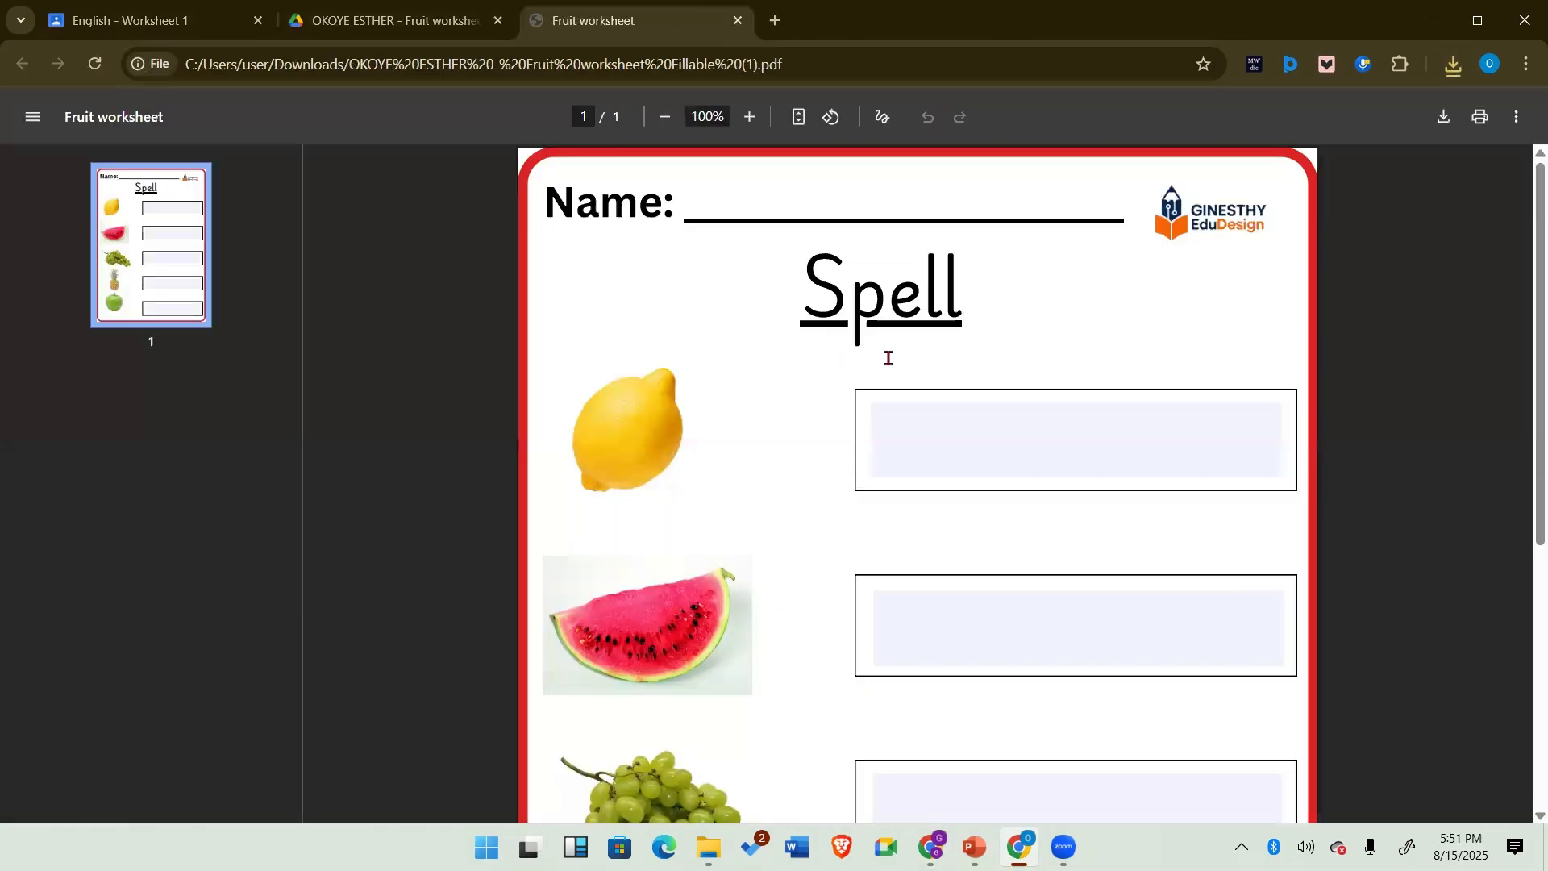
pyautogui.click(1050, 430)
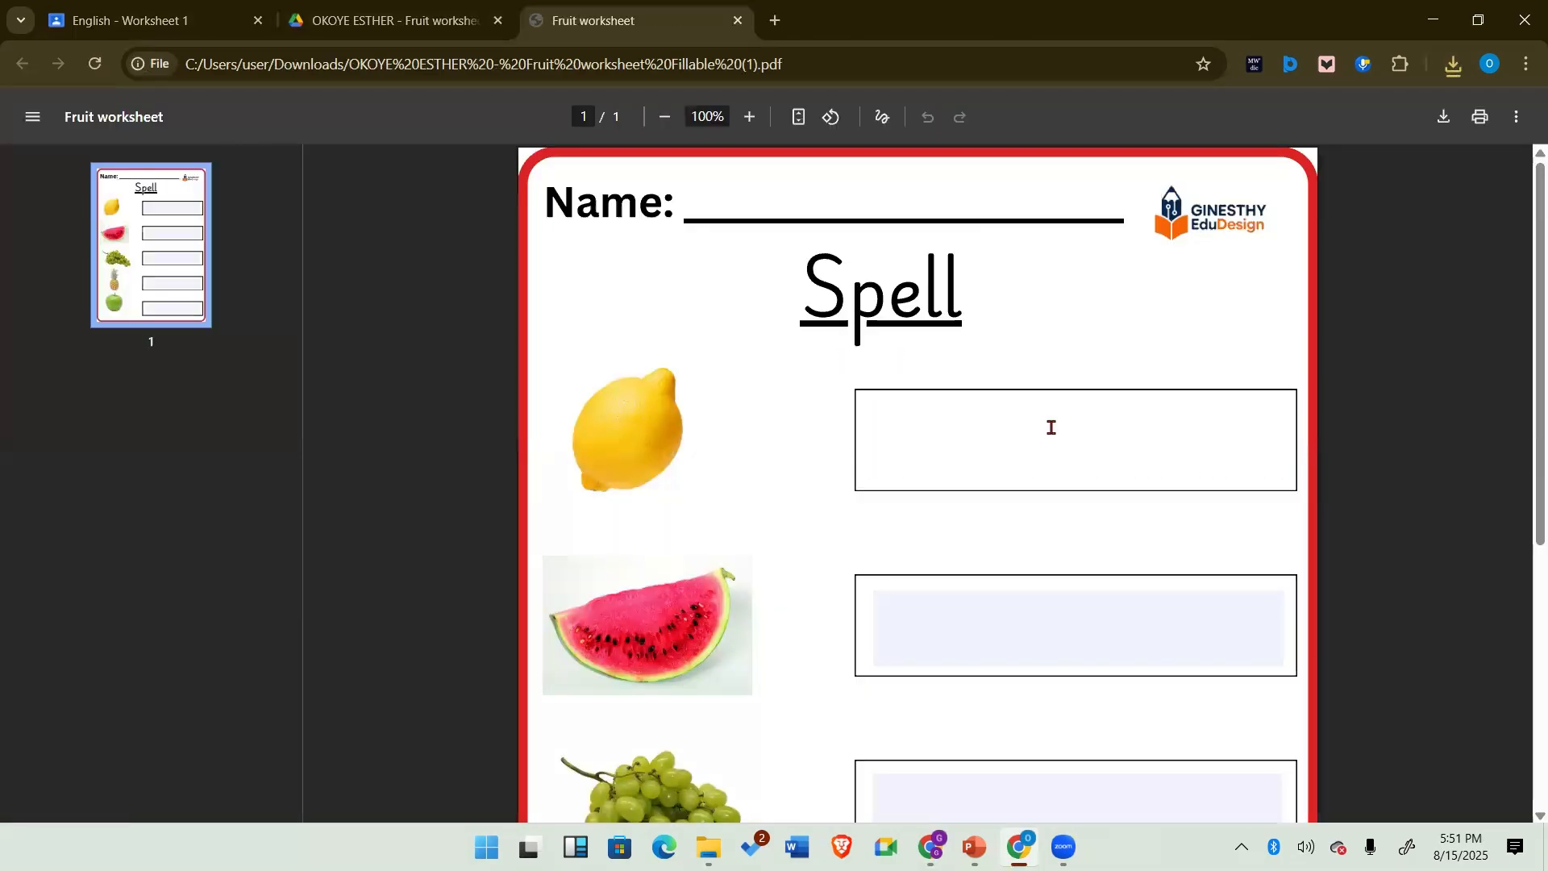
pyautogui.write('lEMON')
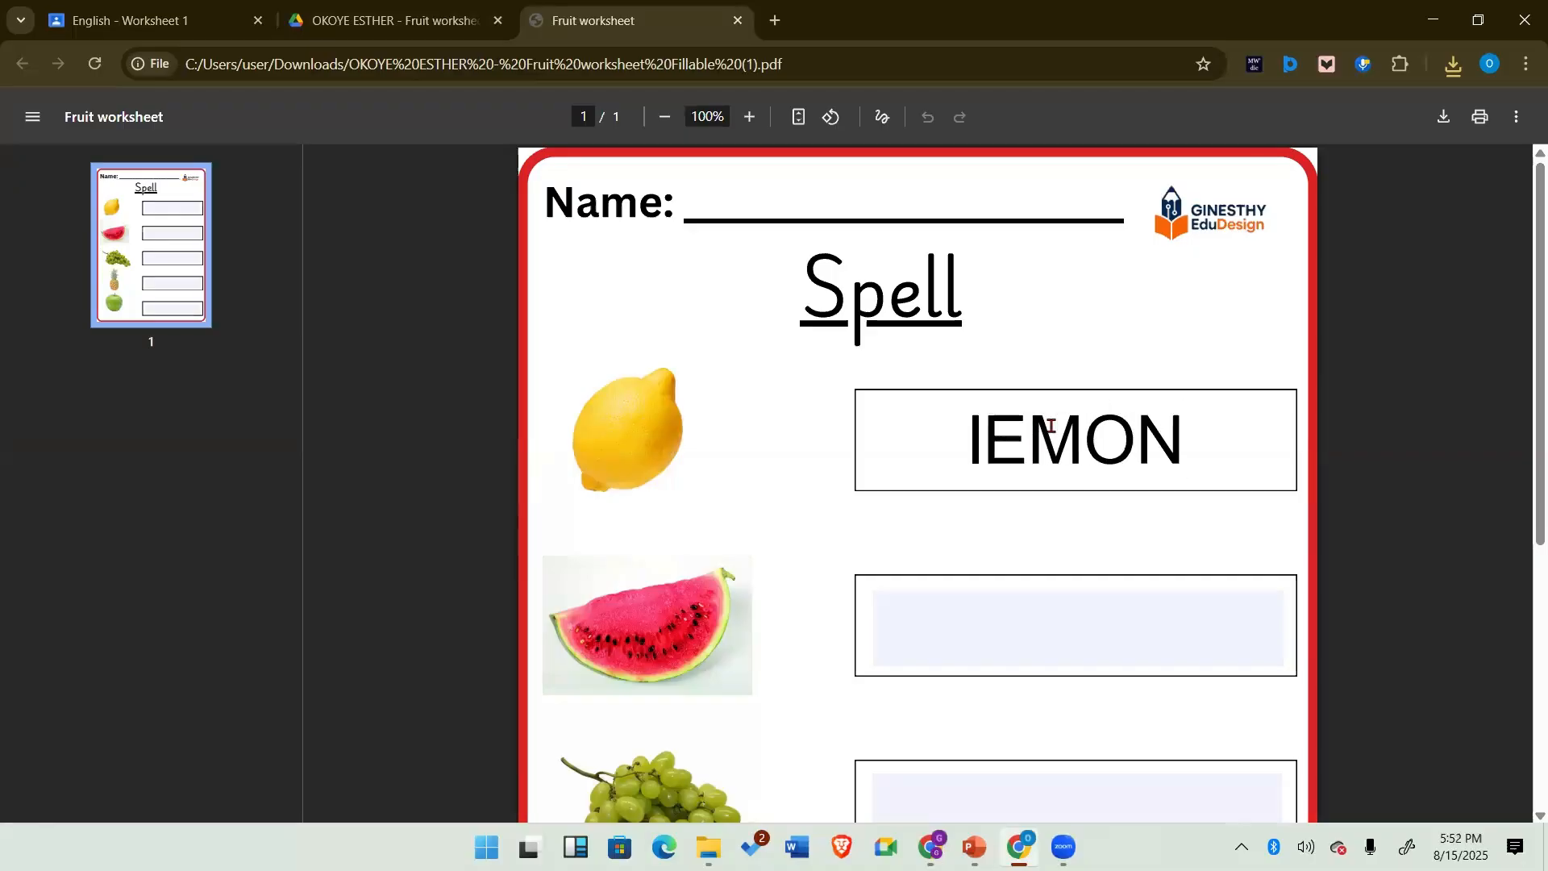
pyautogui.press('BackSpace')
pyautogui.press('BackSpace')
pyautogui.press('BackSpace')
pyautogui.press('BackSpace')
pyautogui.press('BackSpace')
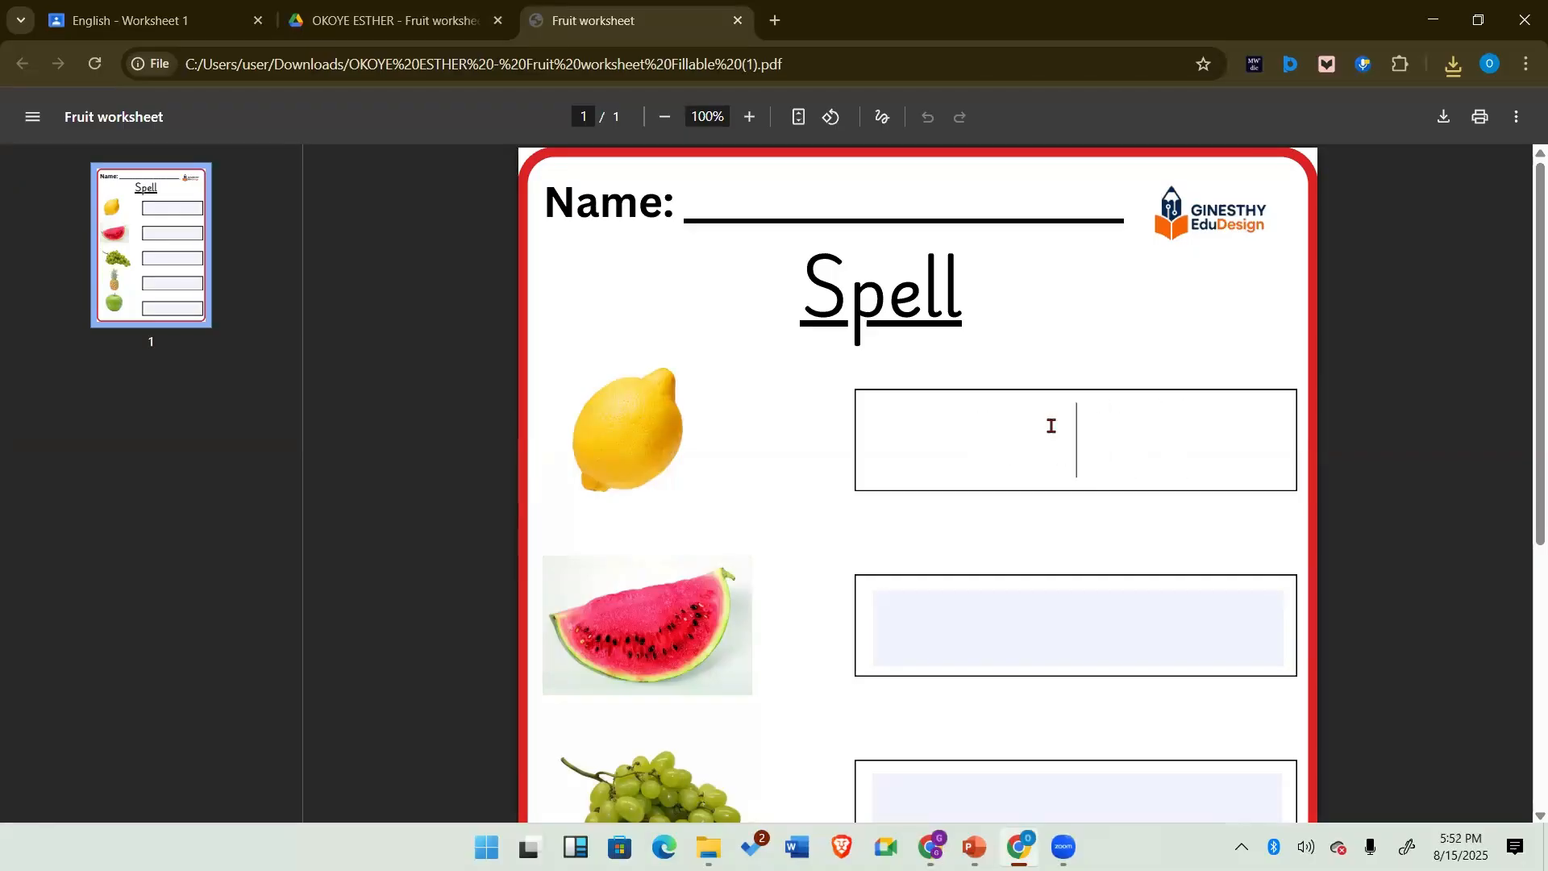
# Step: Fill the lemon and watermelon answer boxes with Lemon and Watermelon
pyautogui.write('Lemon')
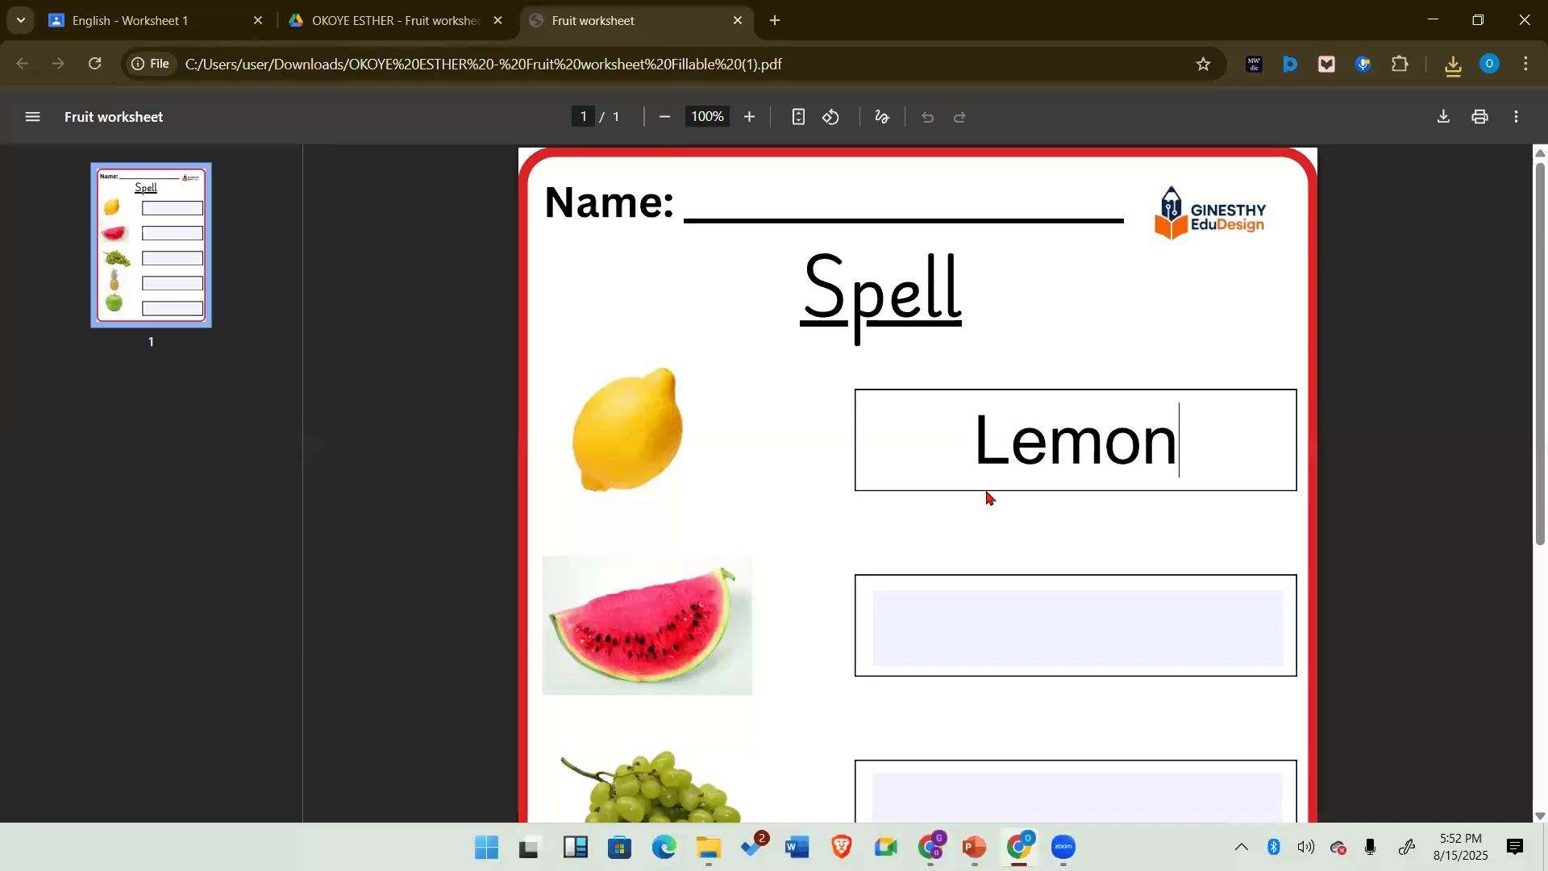
pyautogui.click(1059, 628)
pyautogui.write('W')
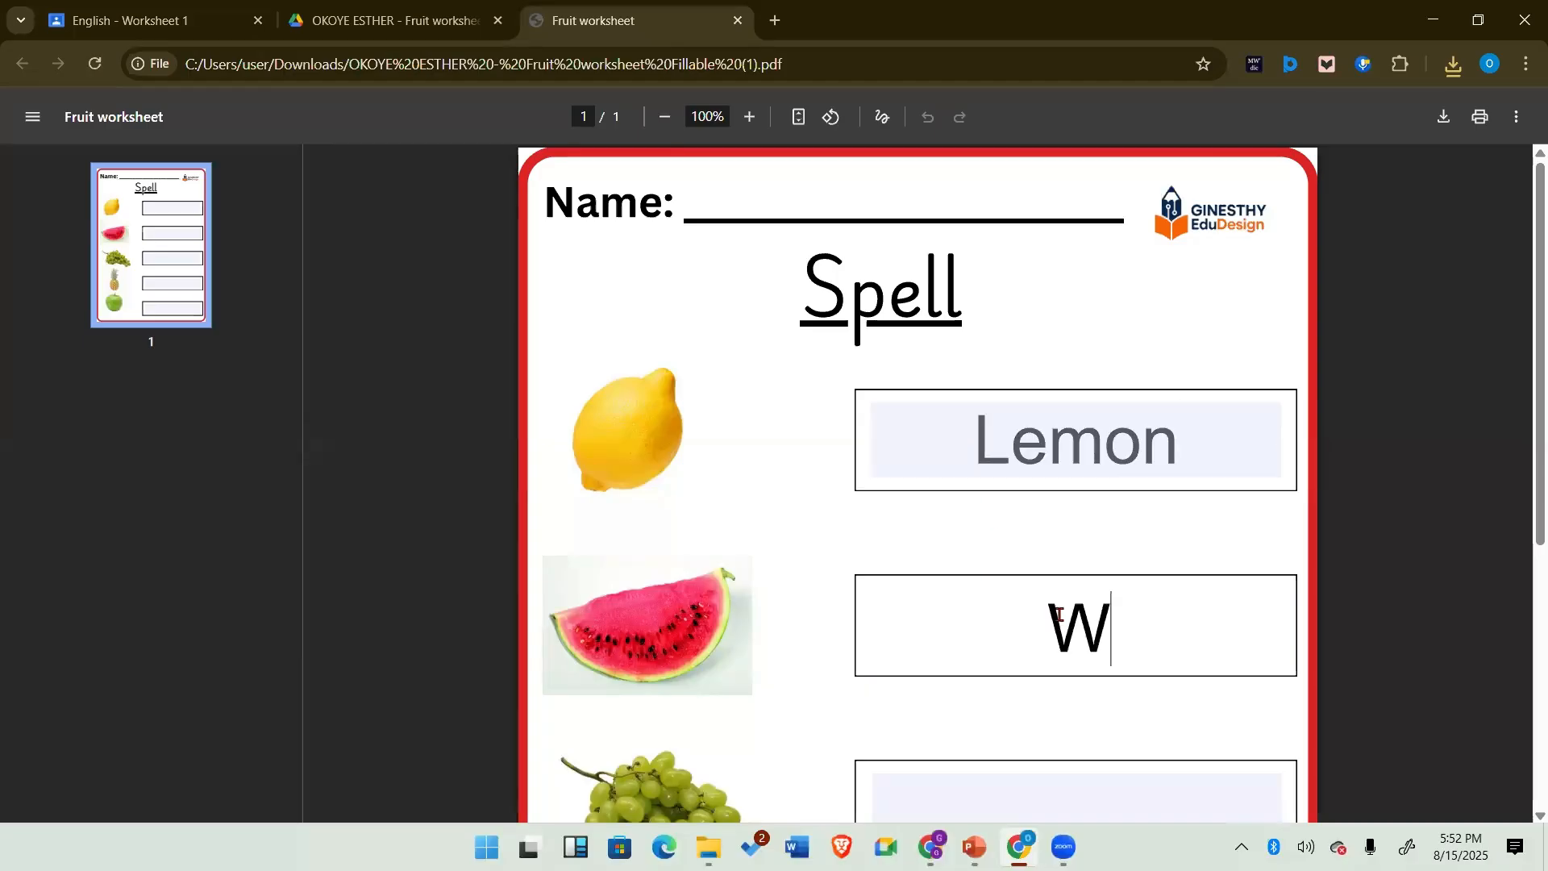
pyautogui.write('atermelon')
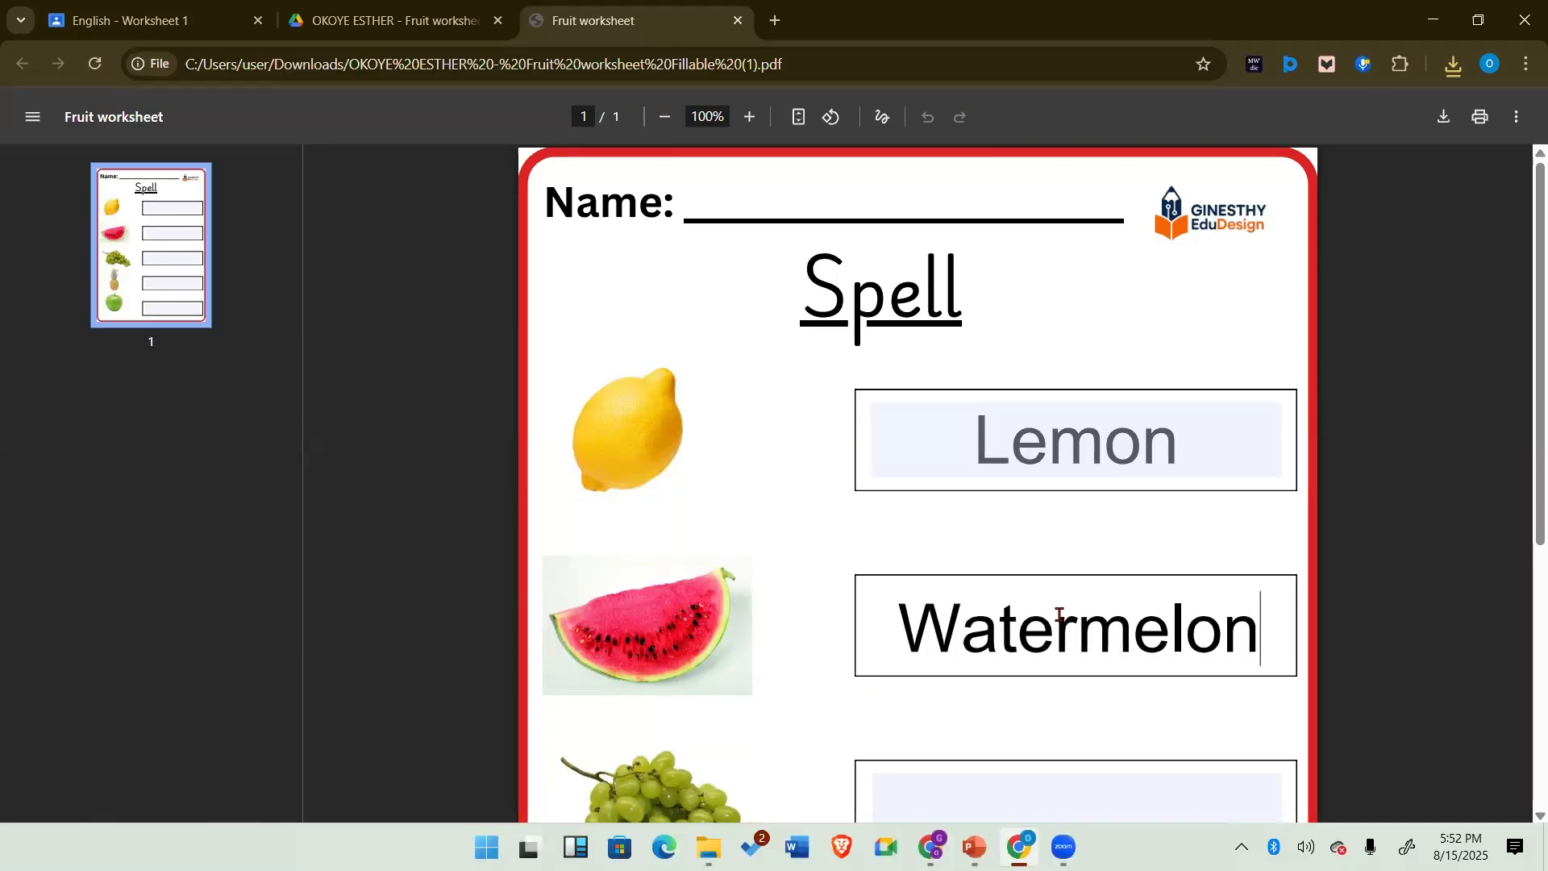
# Step: Fill the grapes, pineapple and apple answer boxes with Grapes, Pineapple and Apple
pyautogui.scroll(-4, 1015, 537)
pyautogui.scroll(-2, 1015, 537)
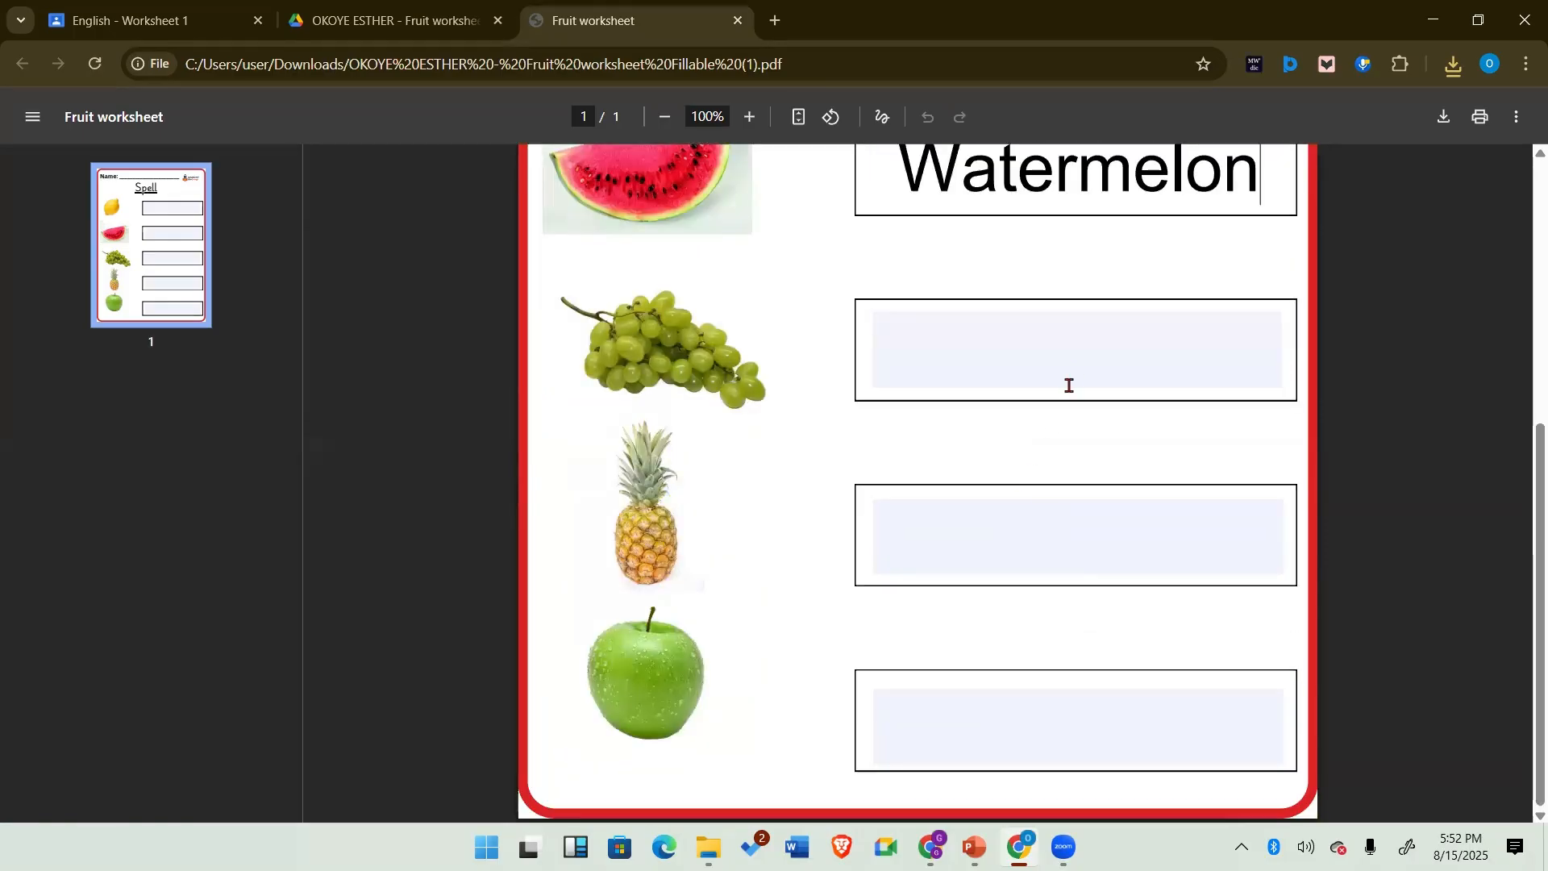
pyautogui.click(1077, 358)
pyautogui.write('Grapes')
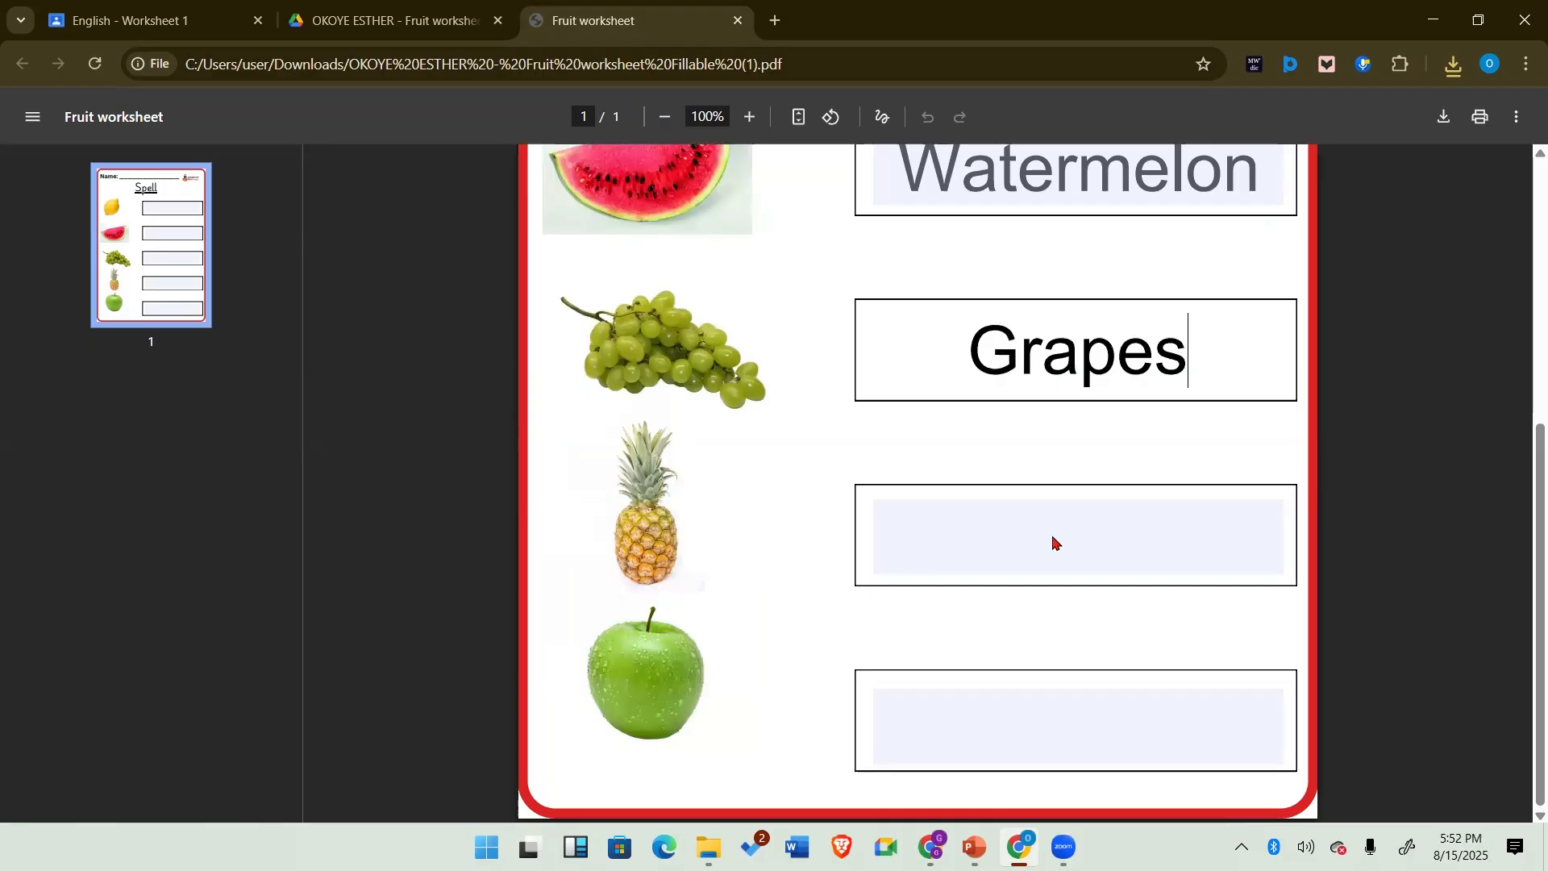
pyautogui.click(1095, 539)
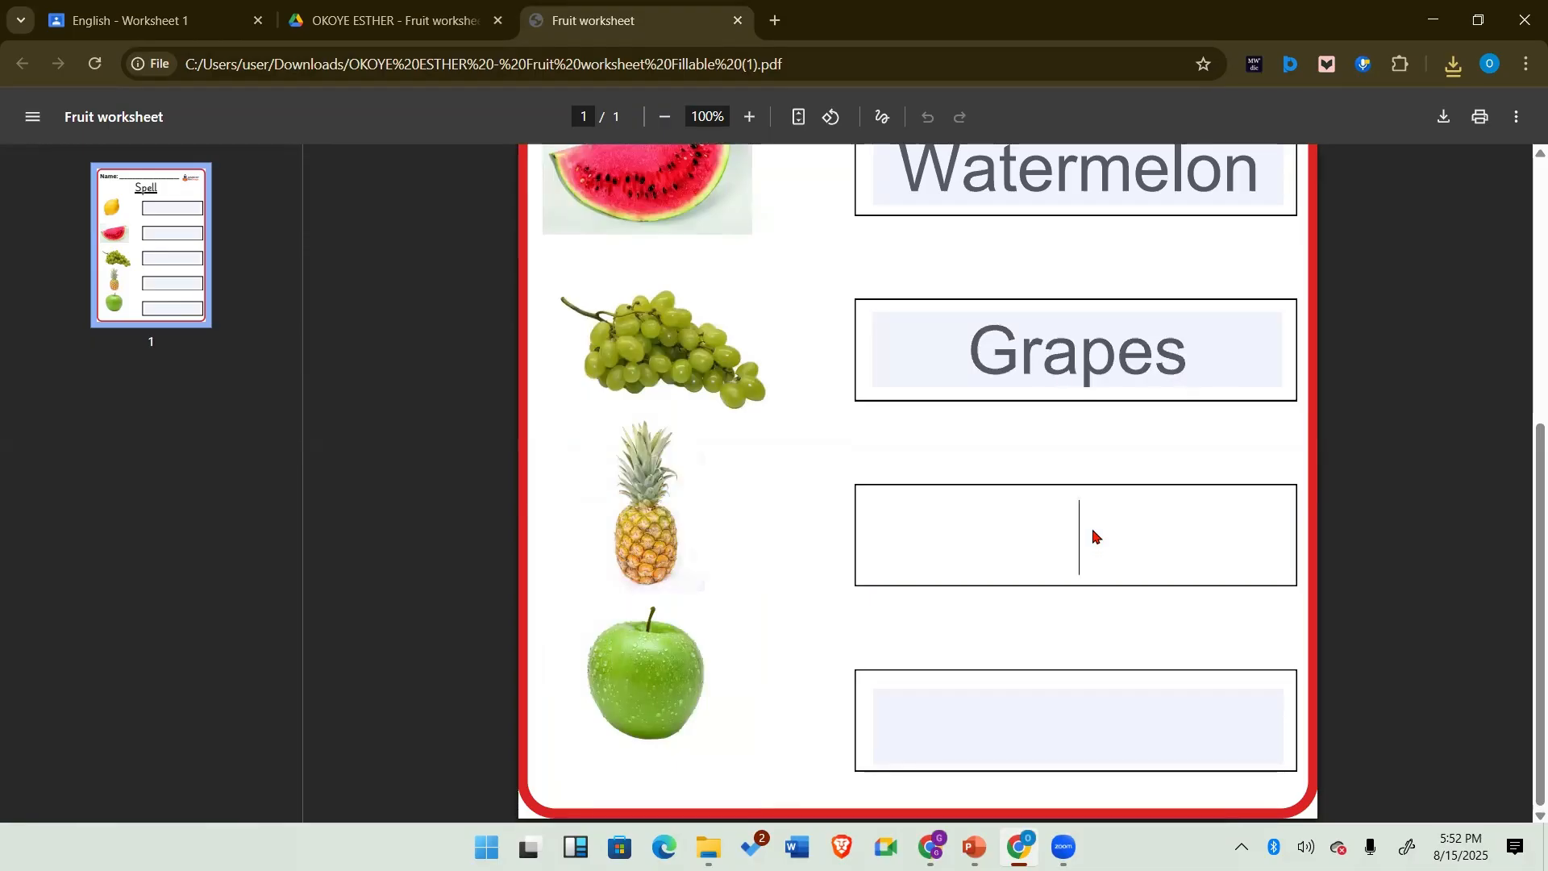
pyautogui.write('Pi')
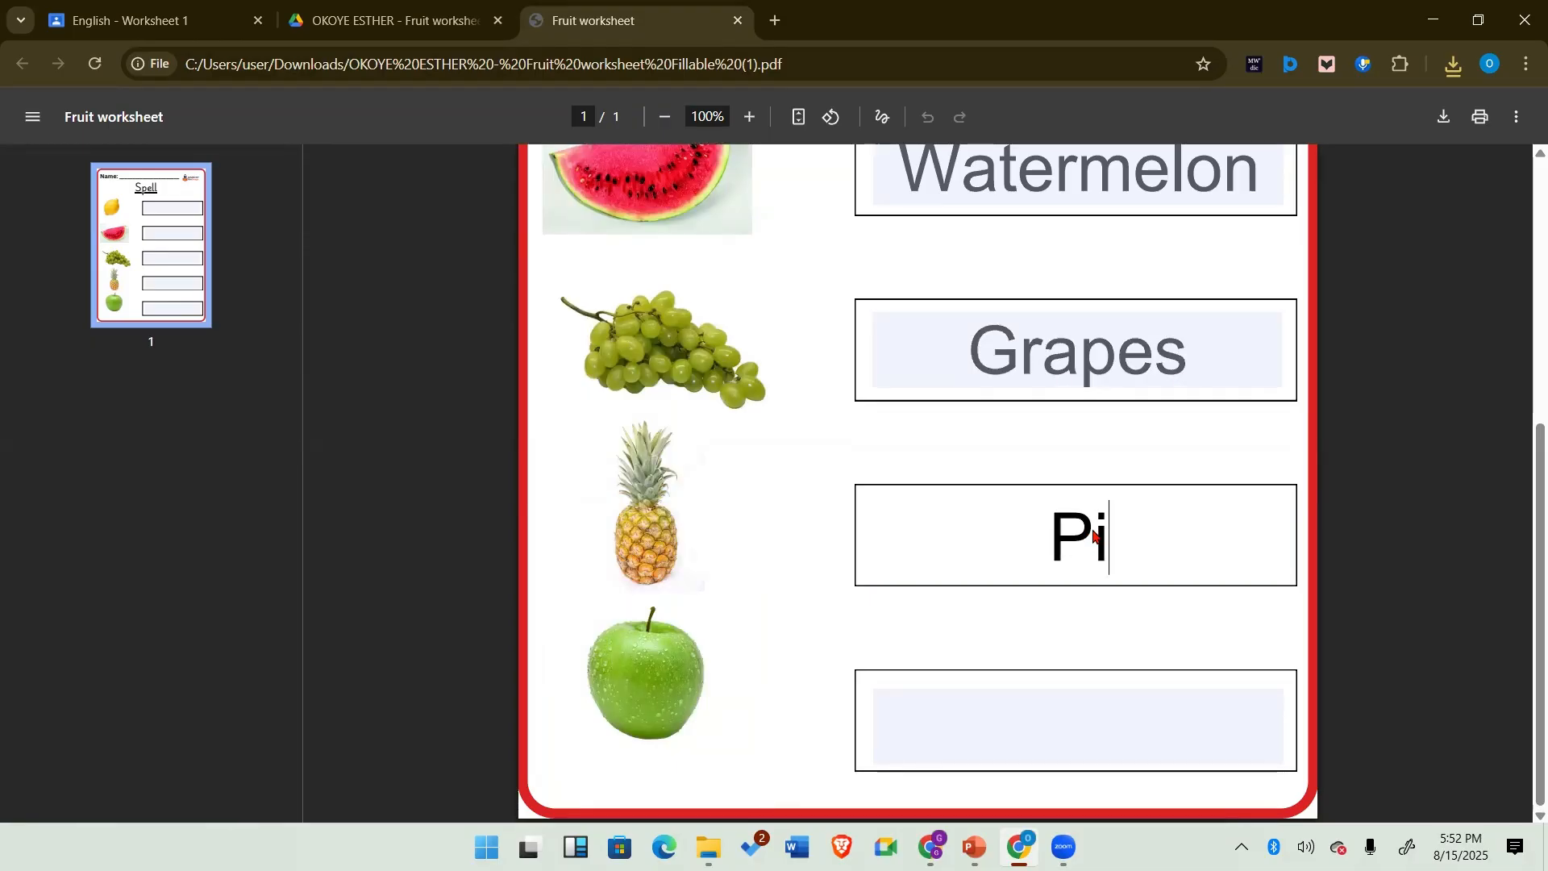
pyautogui.write('neapple')
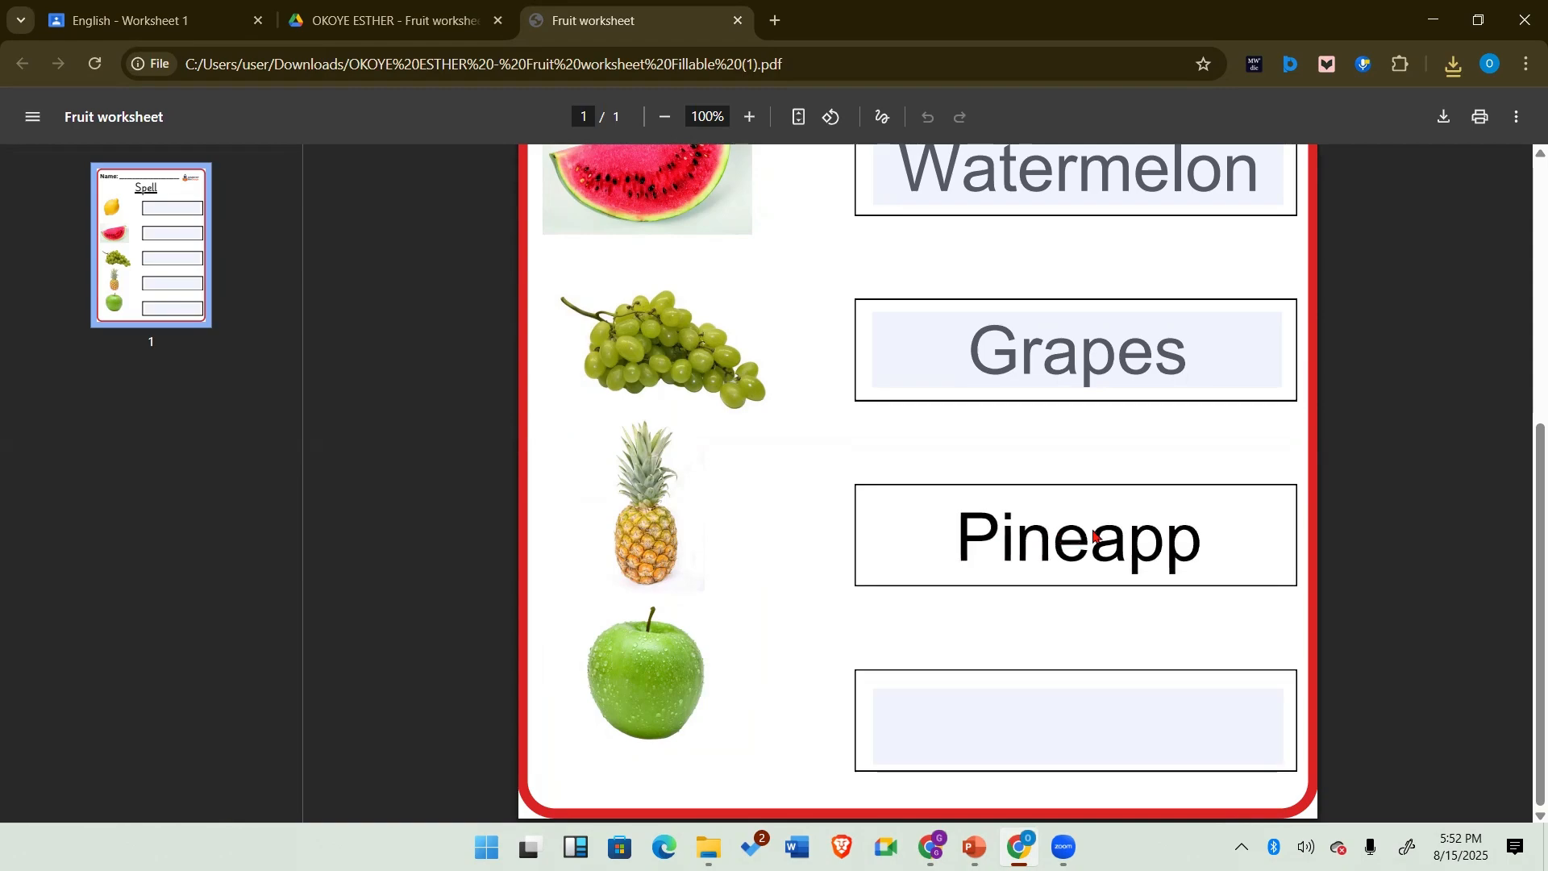
pyautogui.click(1067, 729)
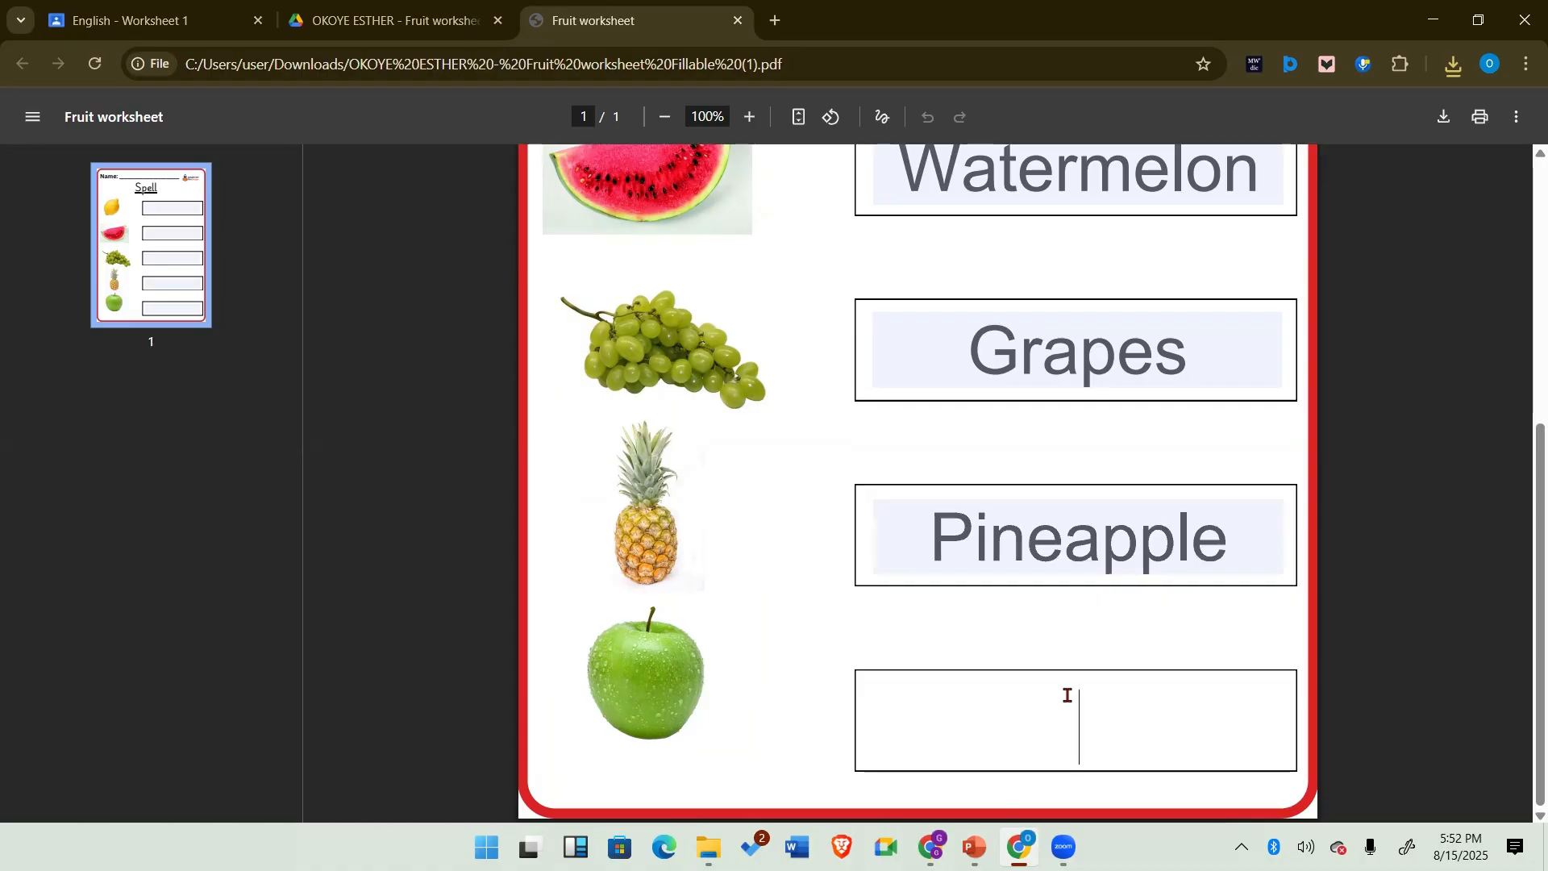
pyautogui.write('Apple')
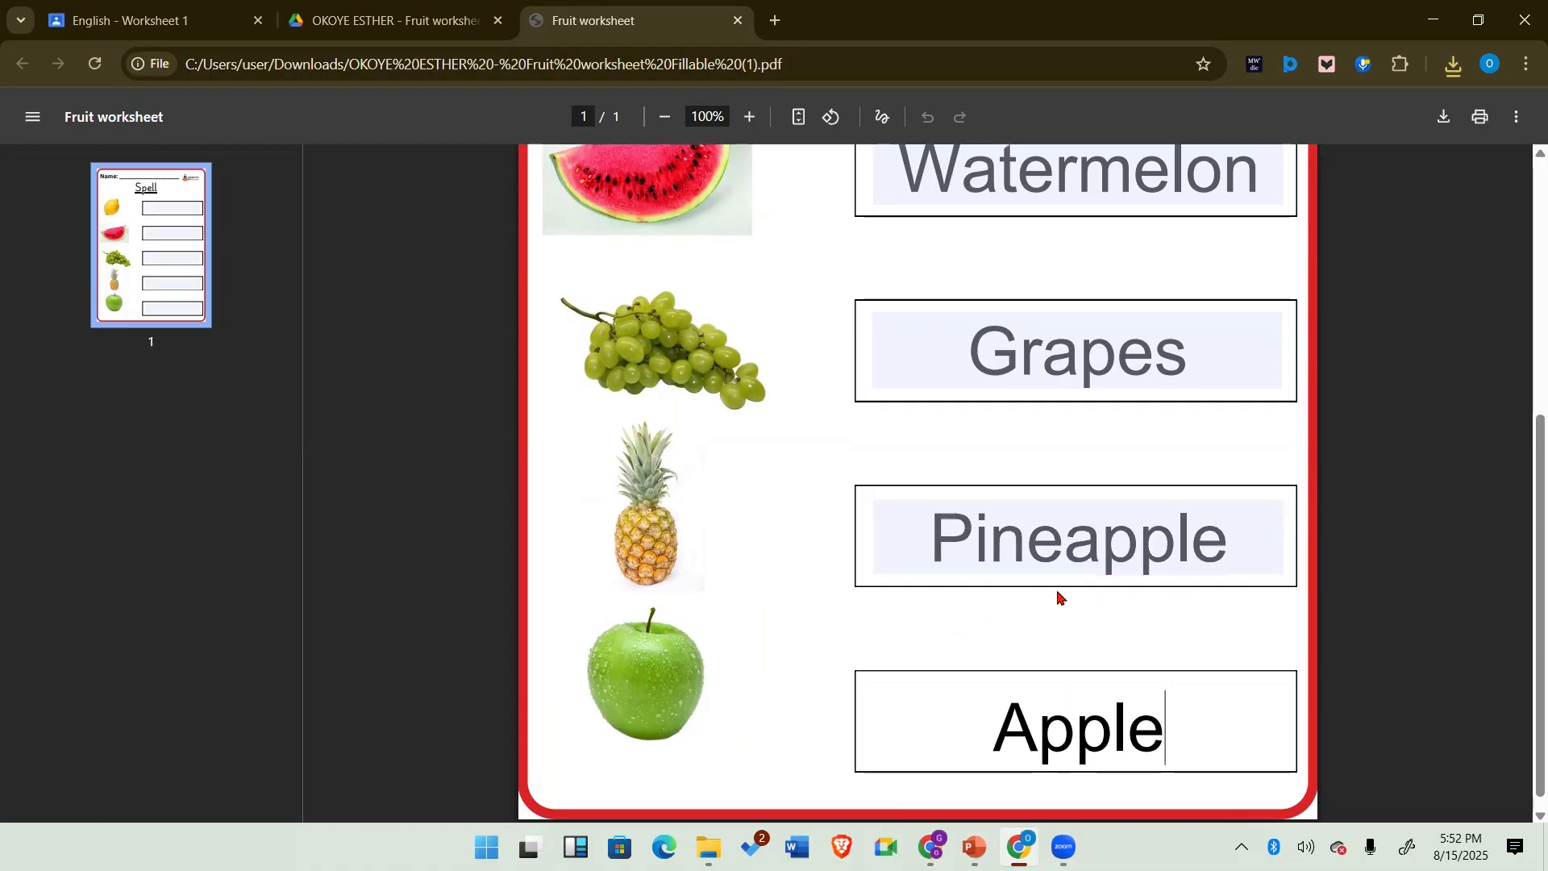
pyautogui.scroll(6, 1059, 597)
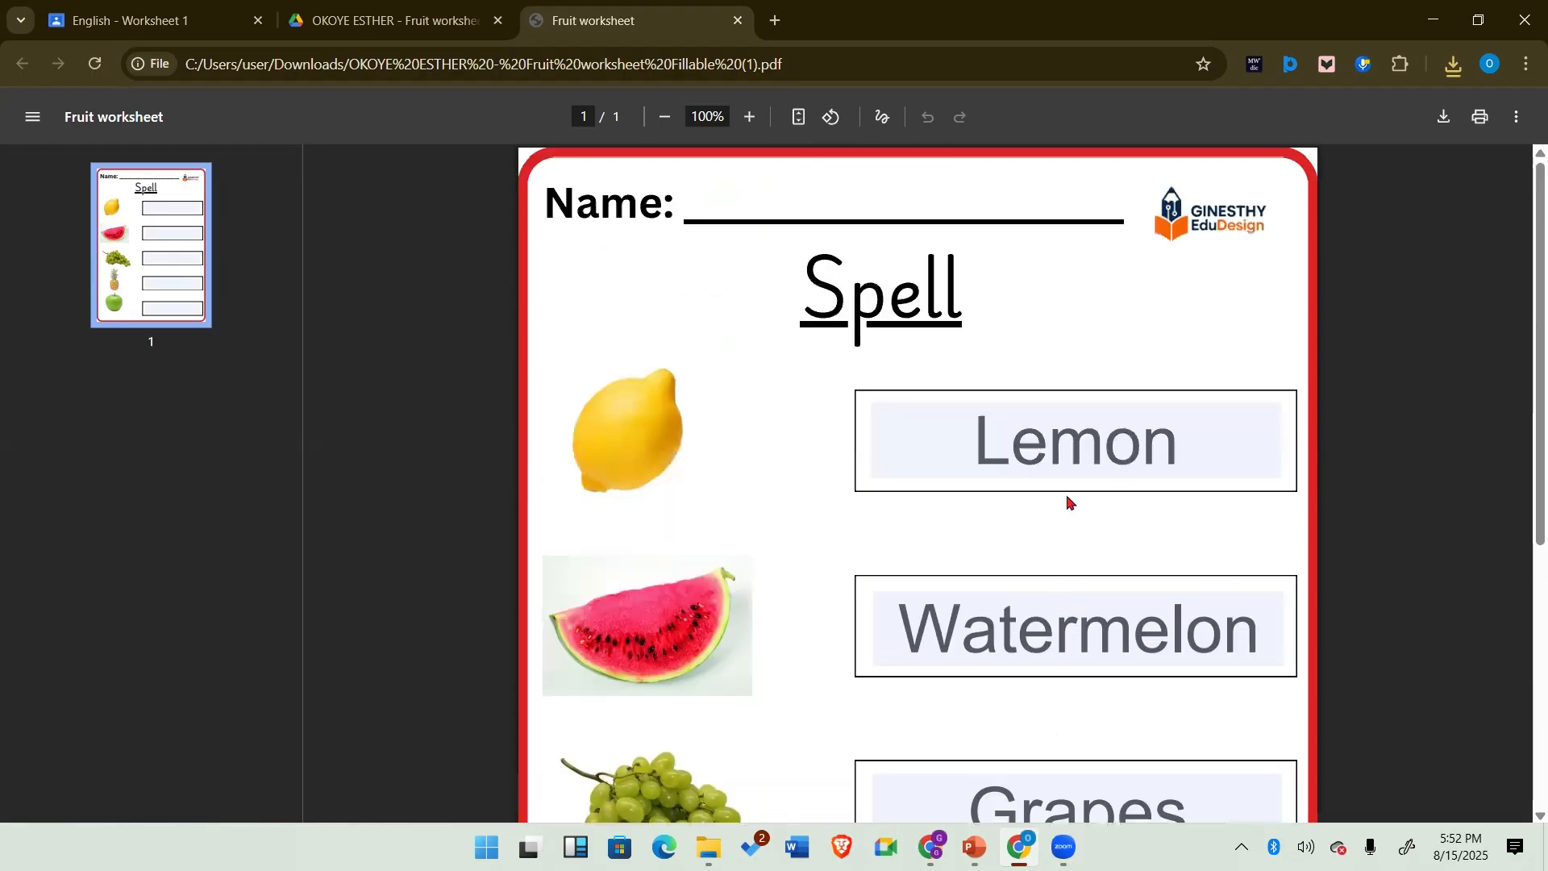
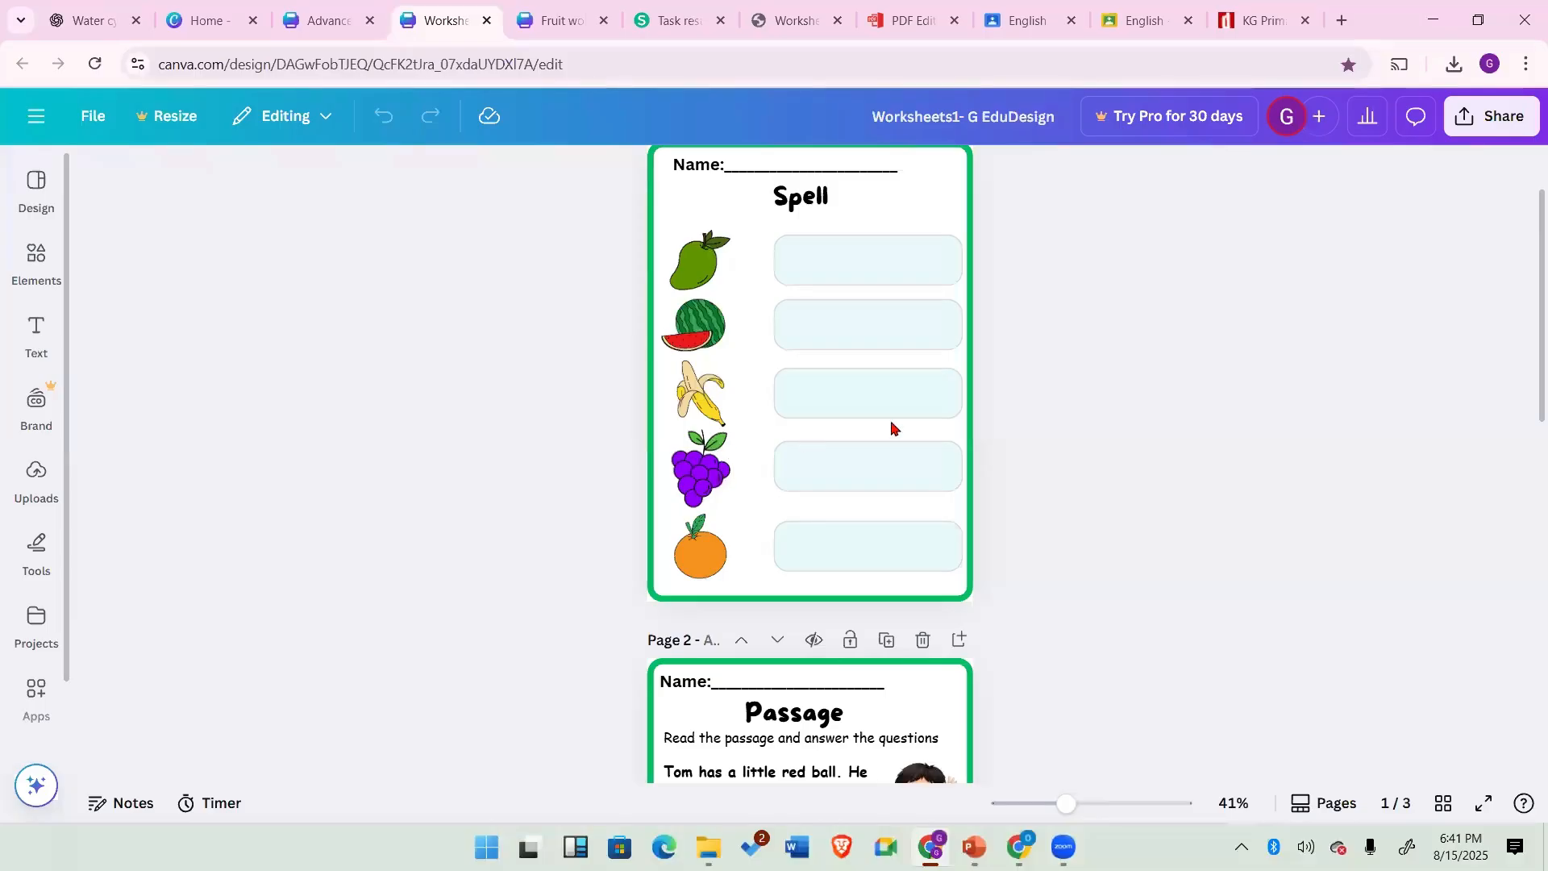
# Step: Browse the Magic recommendations graphics in the Elements library for fruit illustrations suited to the worksheet
pyautogui.click(36, 259)
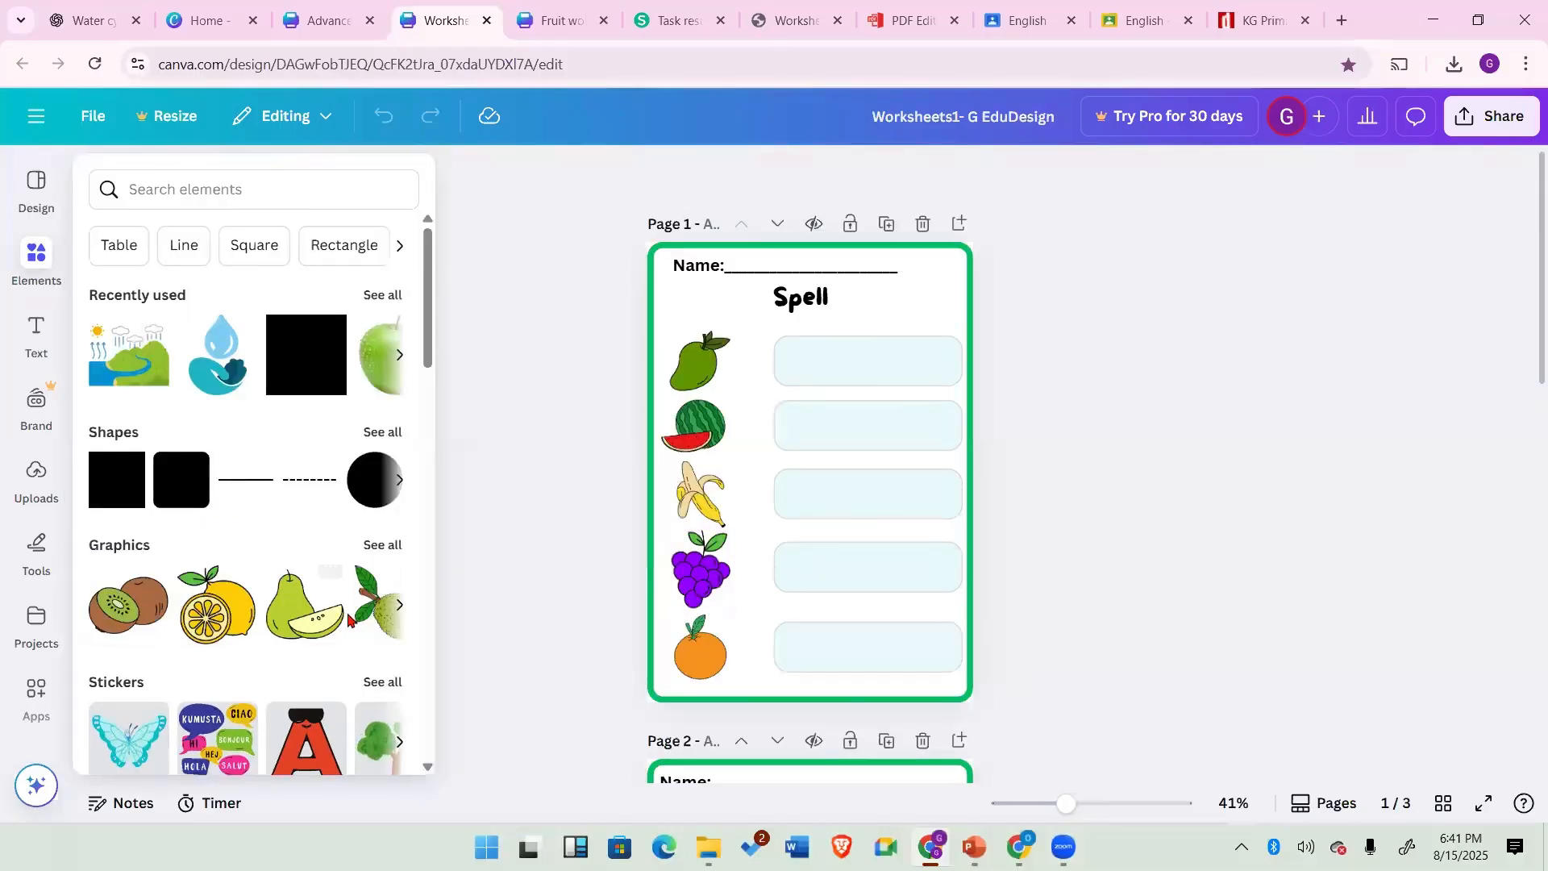
pyautogui.click(382, 545)
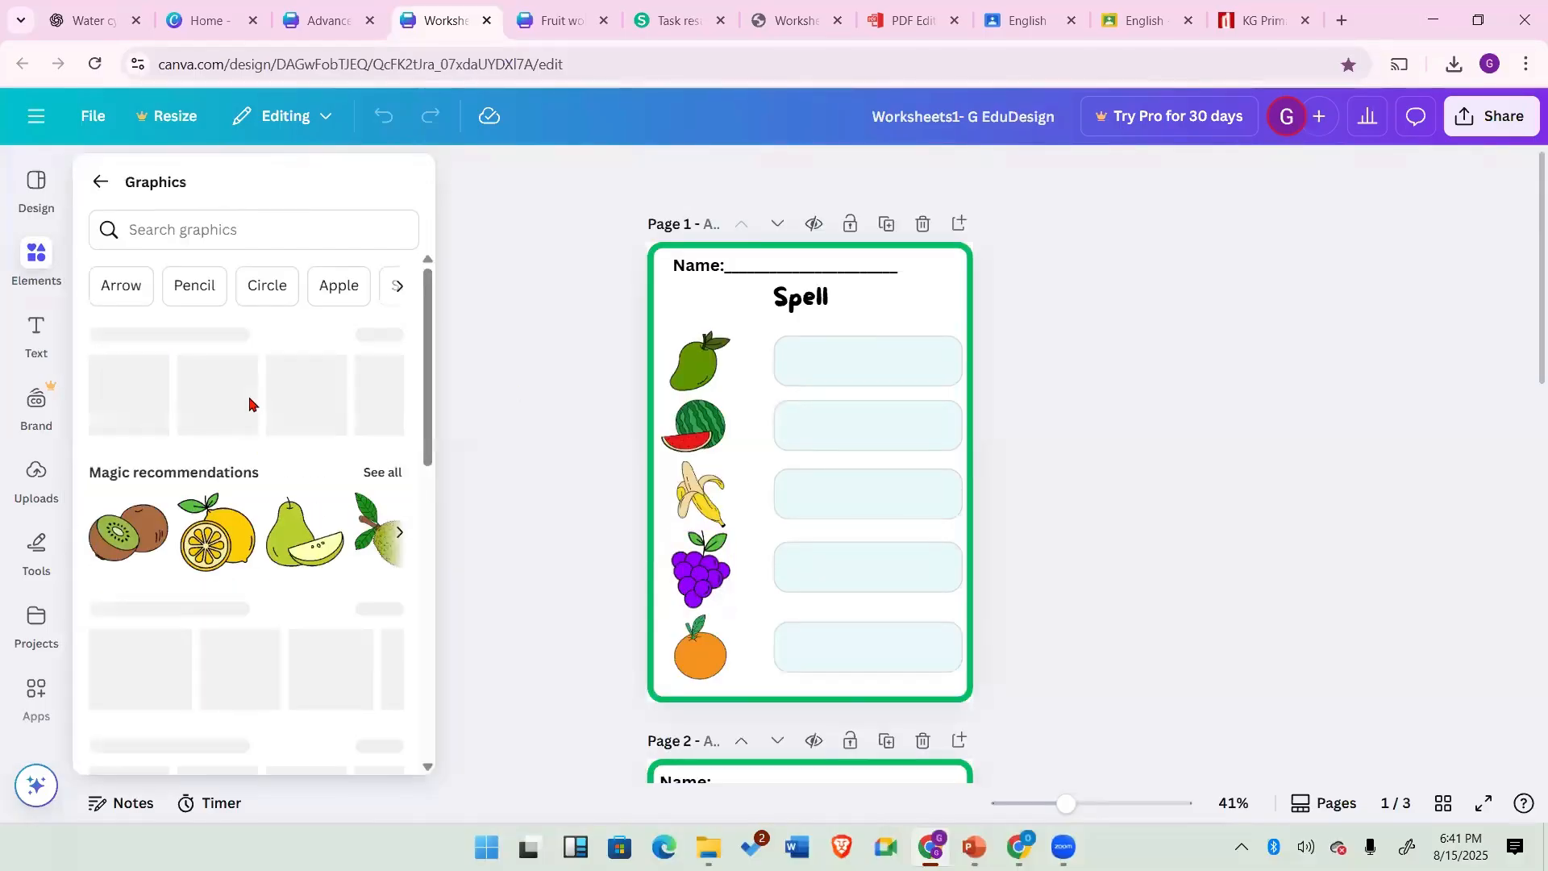
pyautogui.scroll(-4, 283, 515)
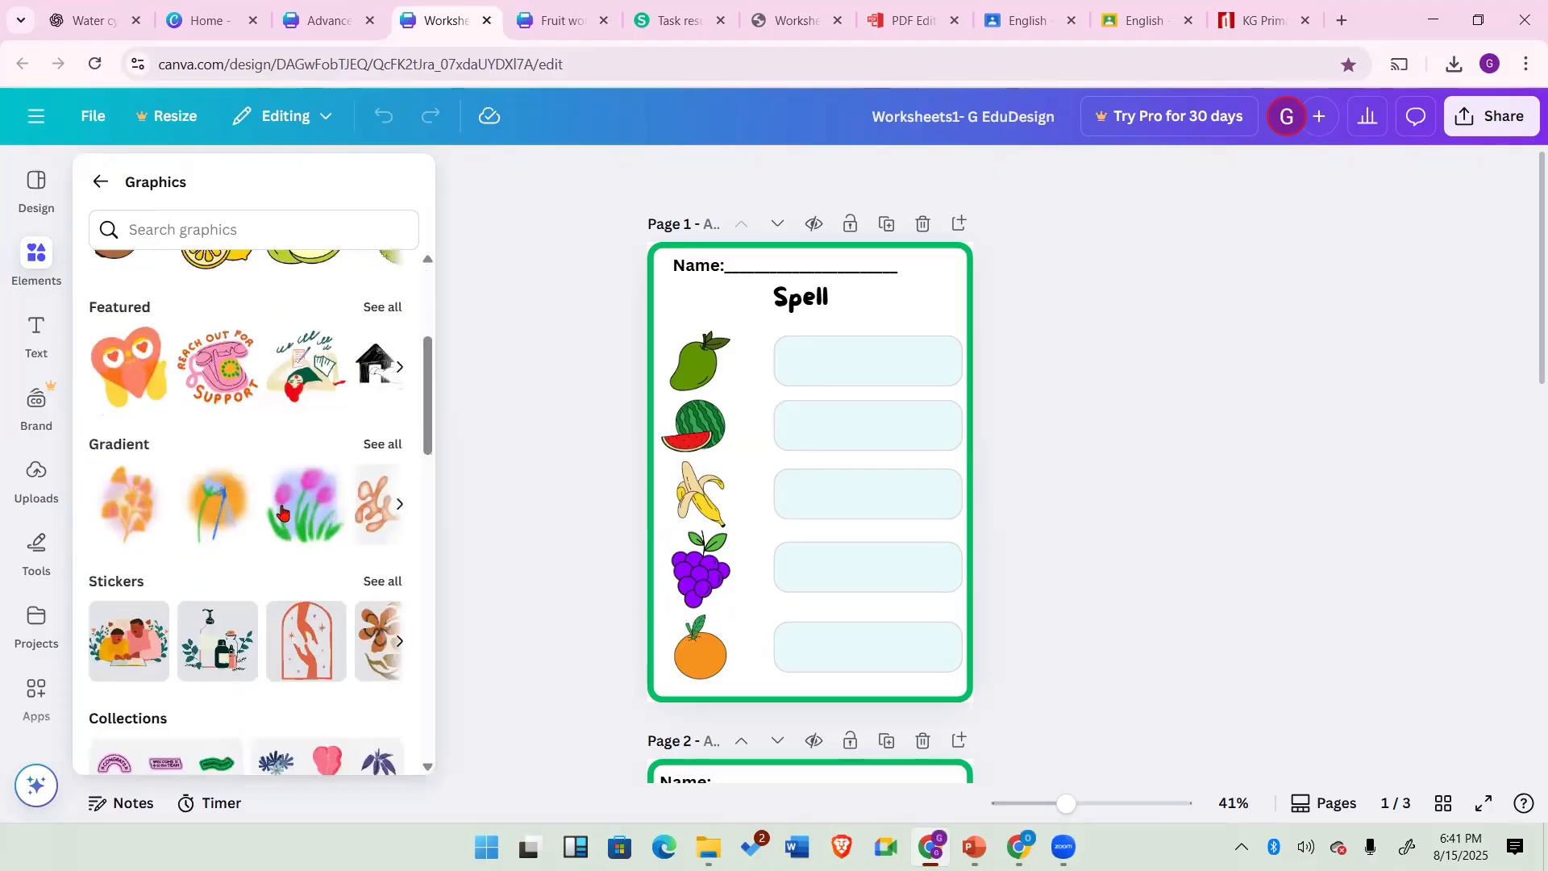
pyautogui.scroll(3, 282, 514)
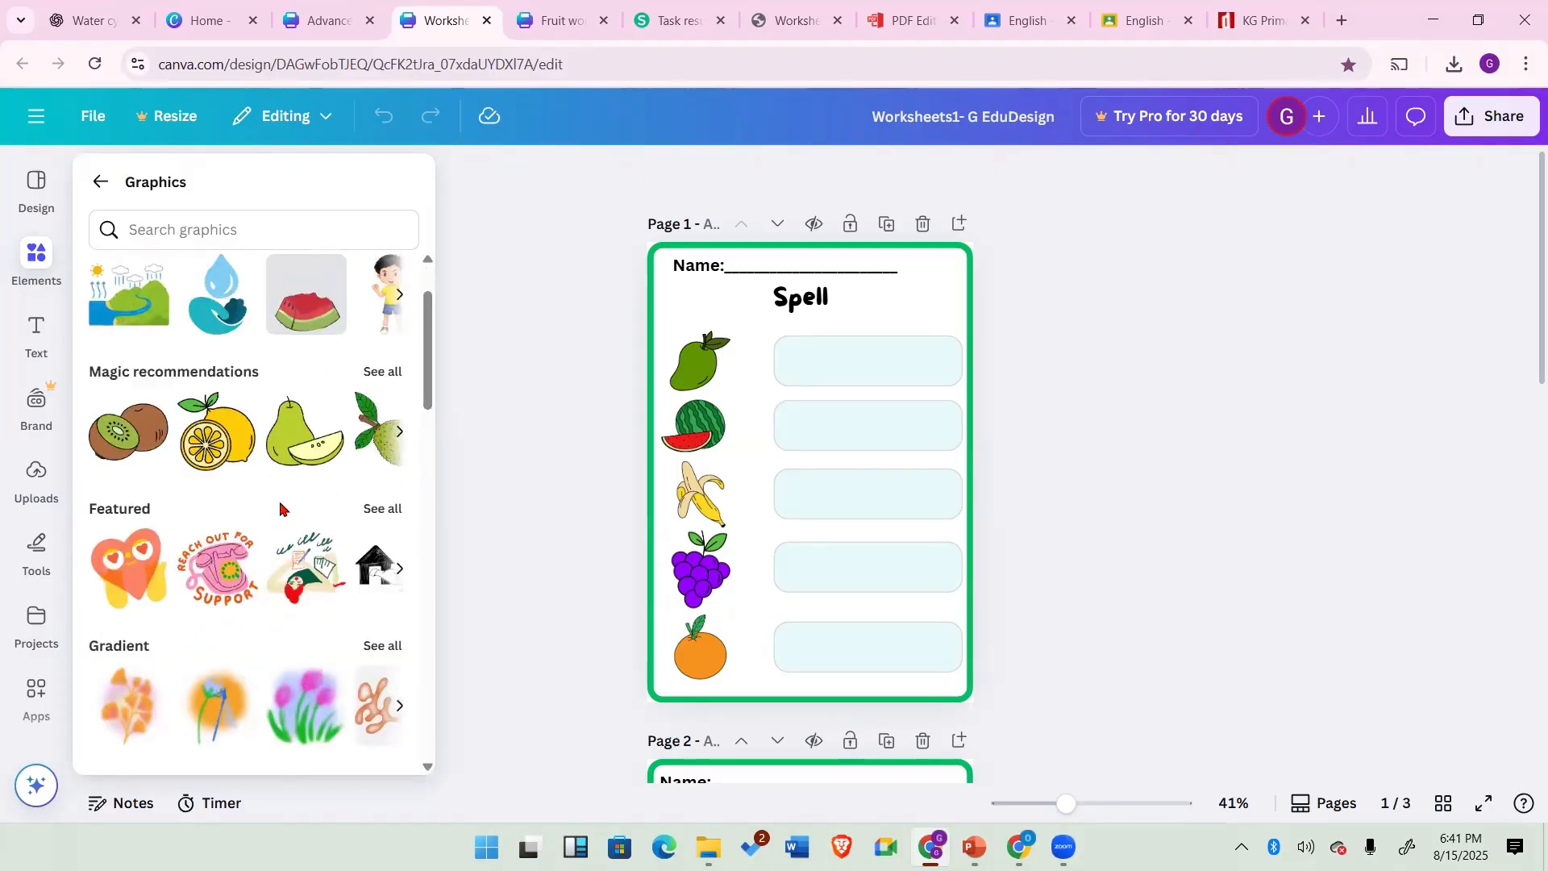
pyautogui.click(383, 373)
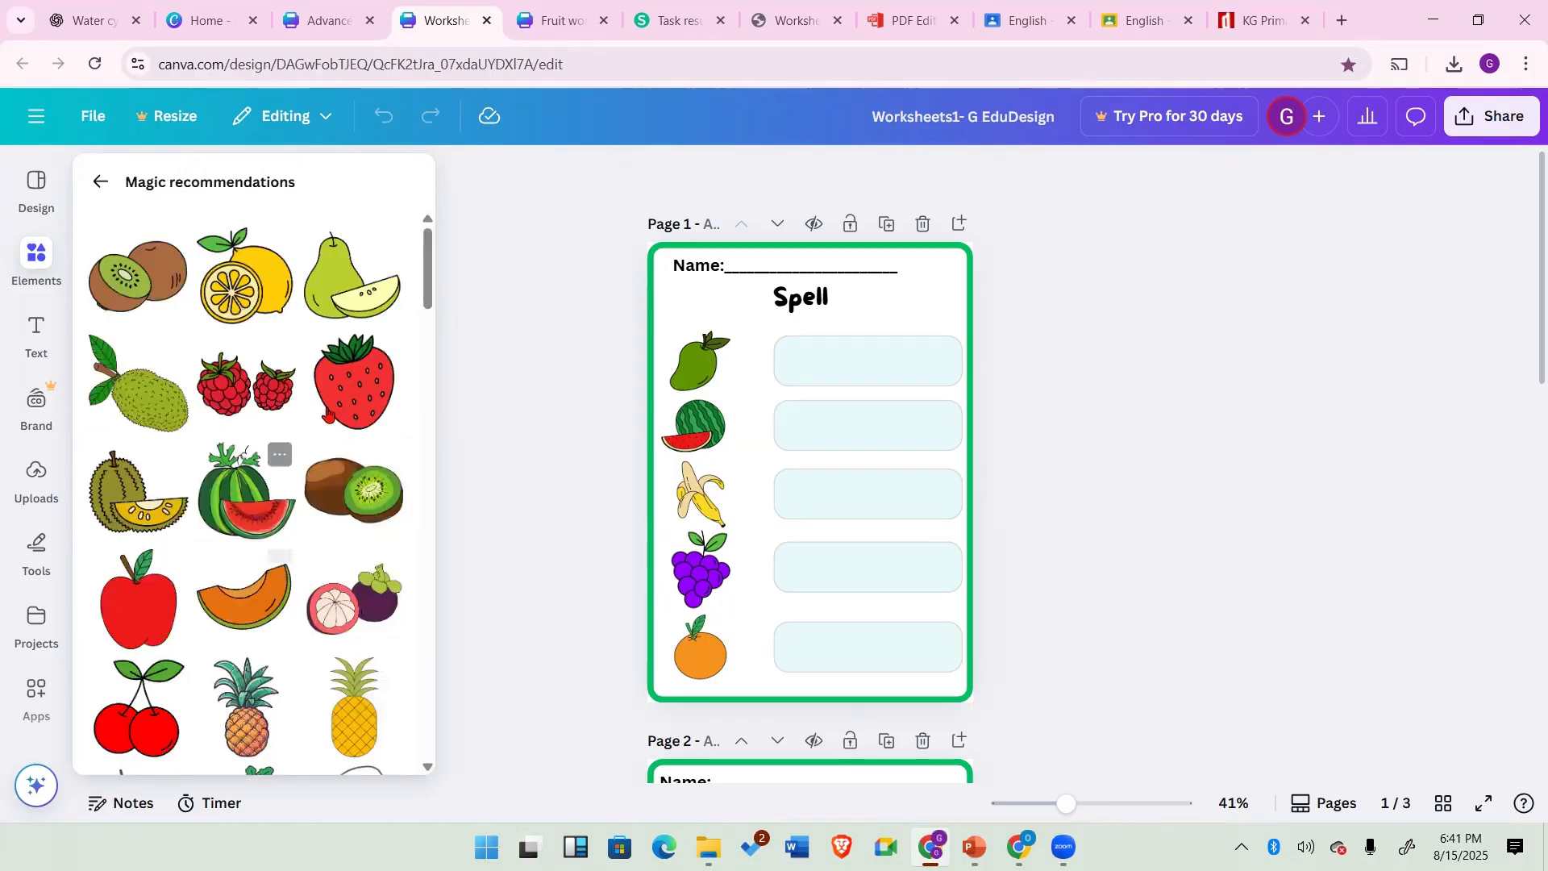
pyautogui.scroll(-5, 322, 629)
pyautogui.scroll(-5, 325, 637)
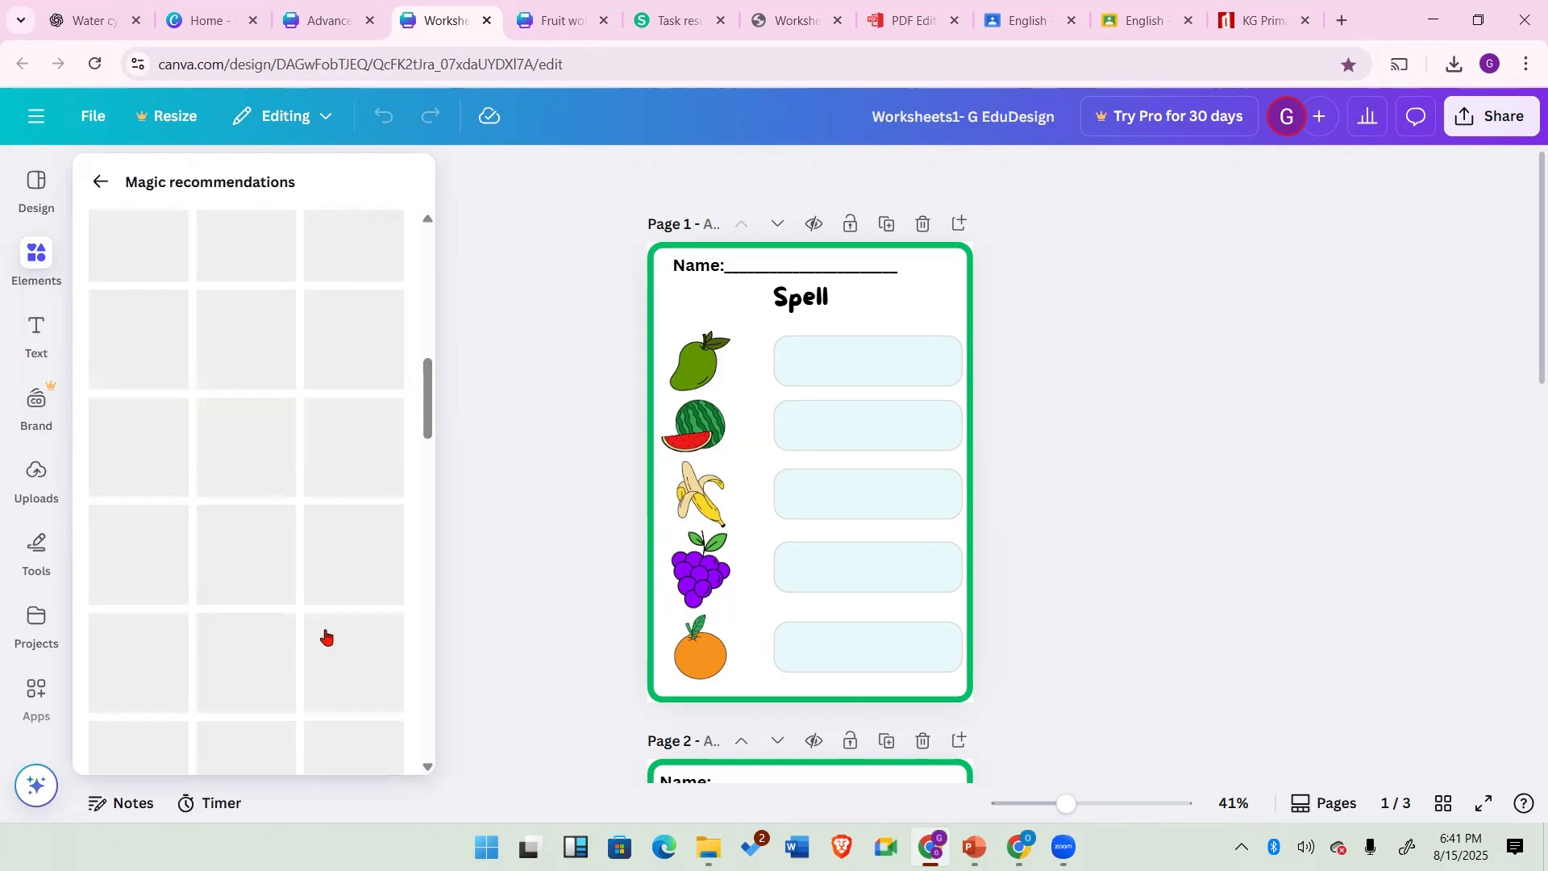
pyautogui.scroll(-5, 326, 637)
pyautogui.scroll(-5, 325, 637)
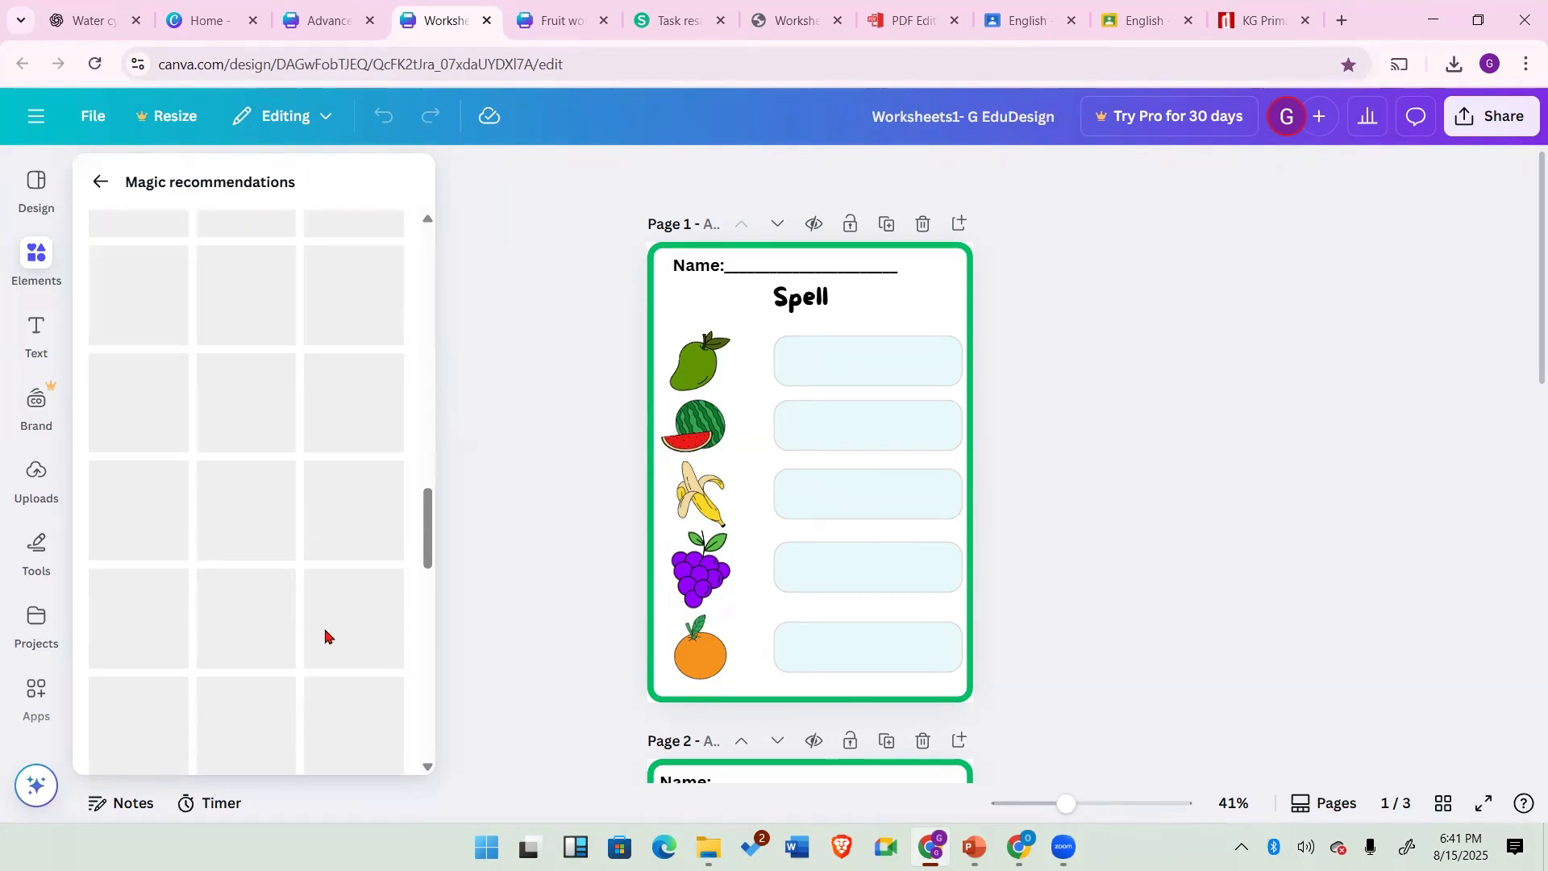
pyautogui.scroll(1, 148, 200)
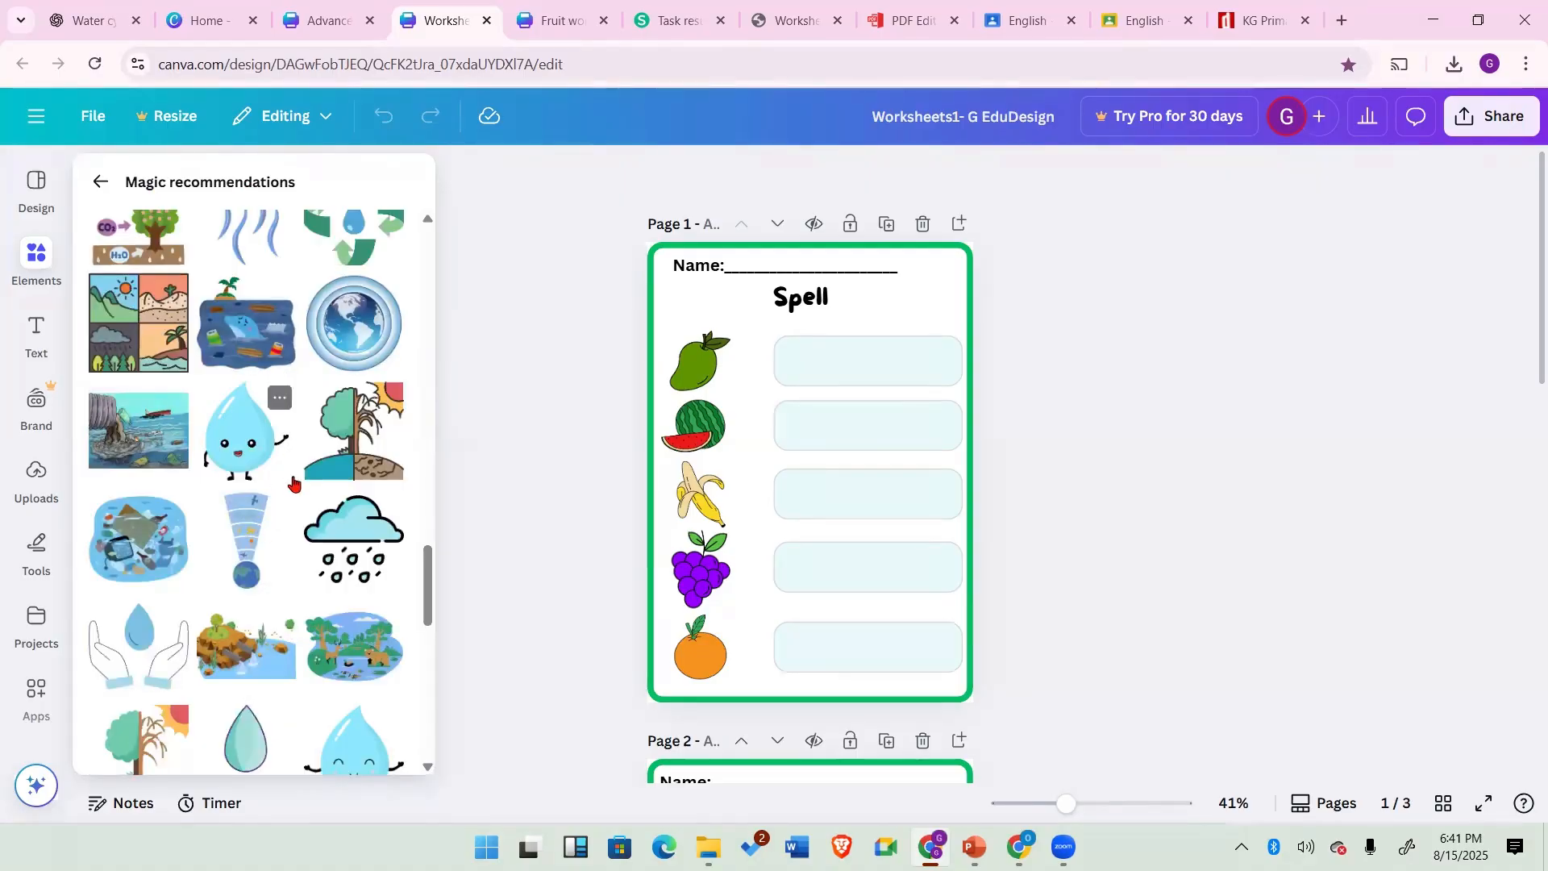
pyautogui.scroll(-5, 294, 494)
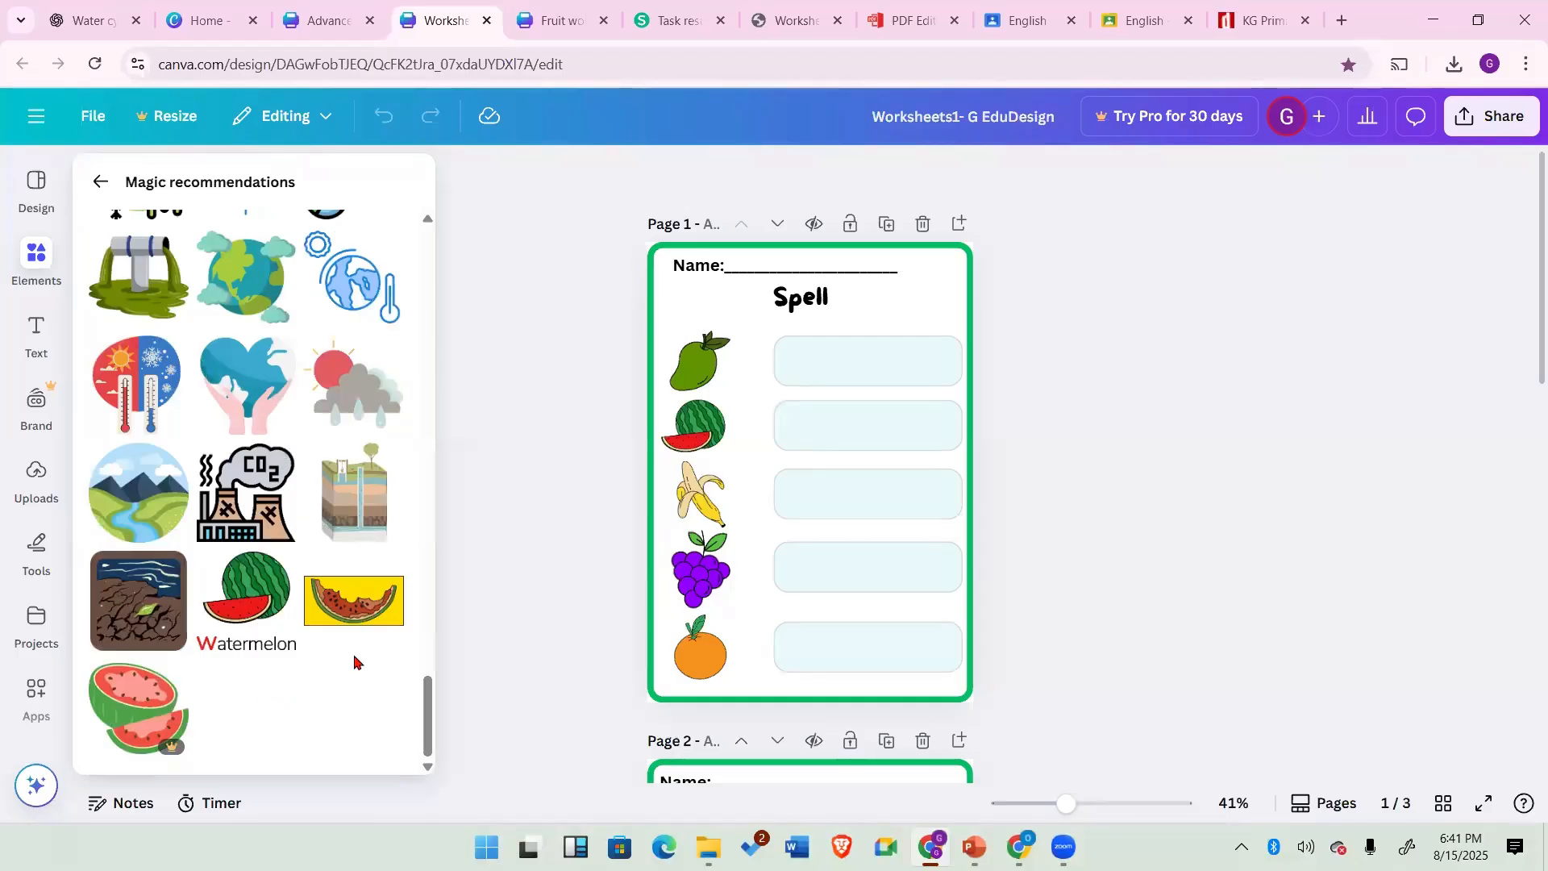
pyautogui.scroll(3, 279, 566)
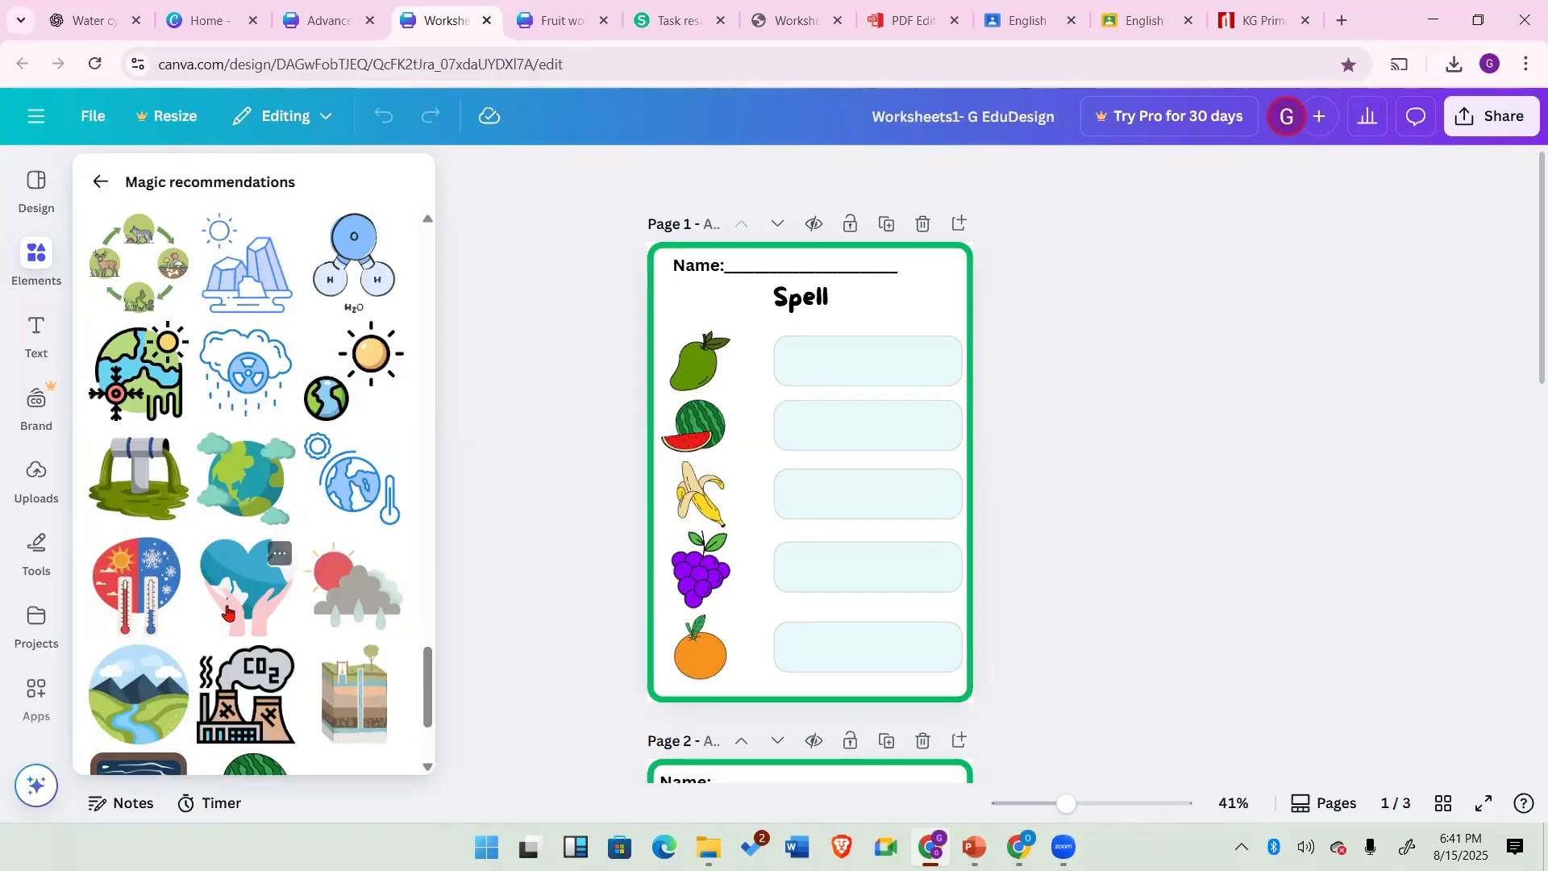
pyautogui.scroll(3, 230, 516)
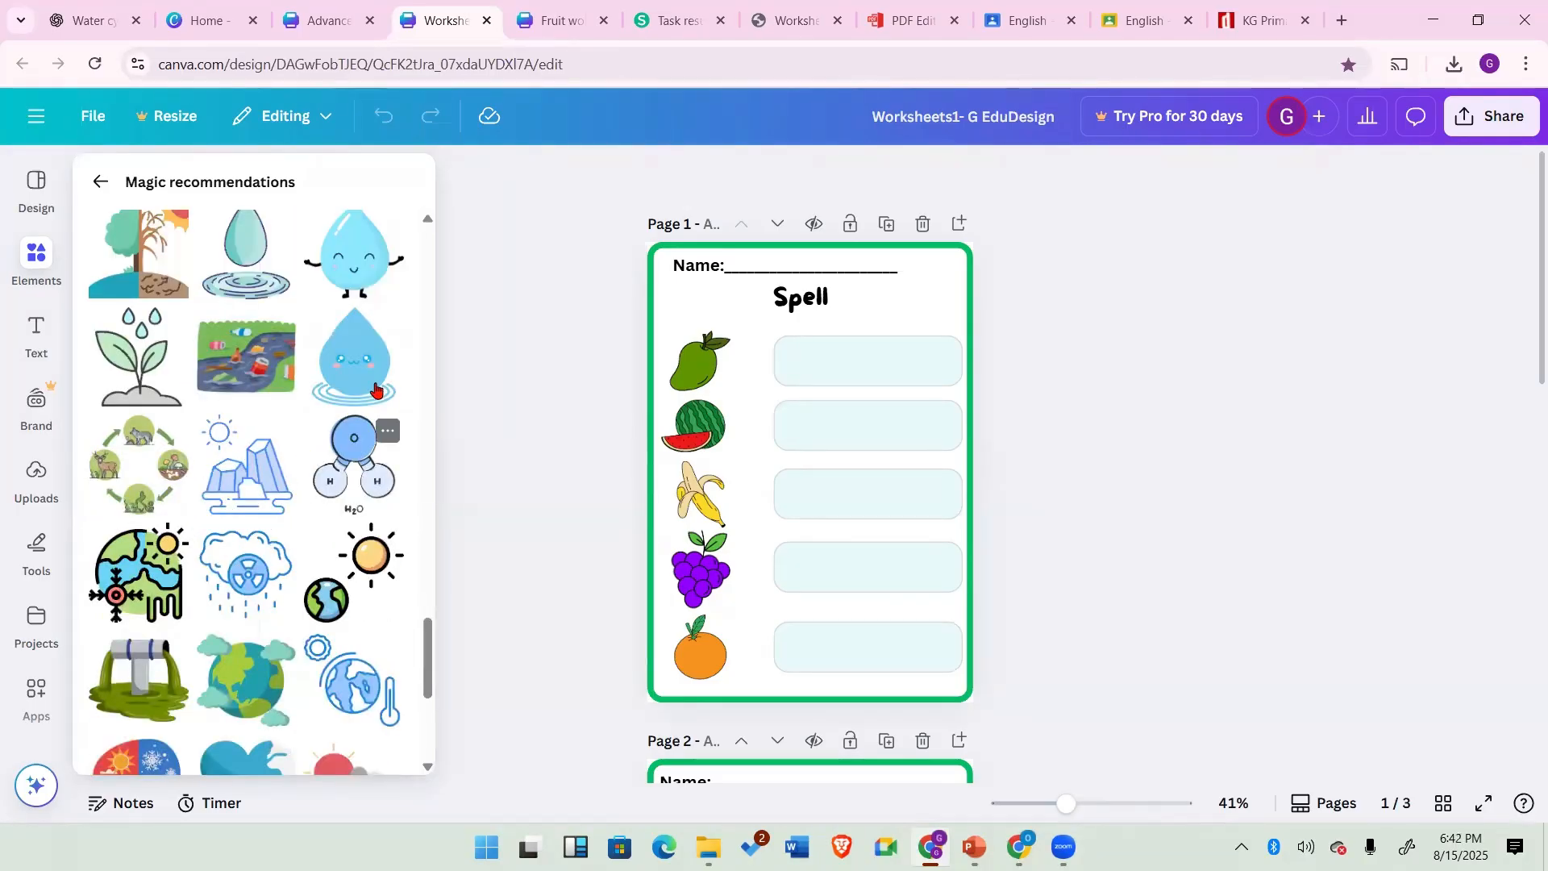